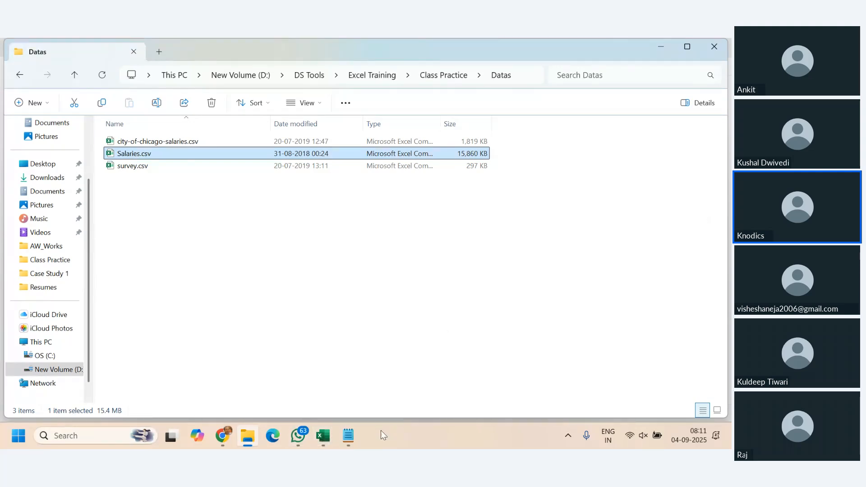
- Switch to Salaries.csv in Notepad and examine the comma-separated column headings from Id to Status
left_click(354, 437)
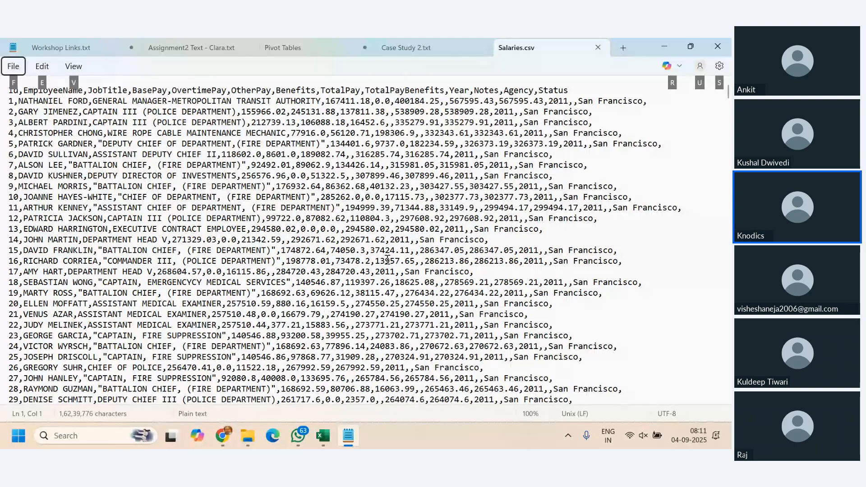
left_click(358, 272)
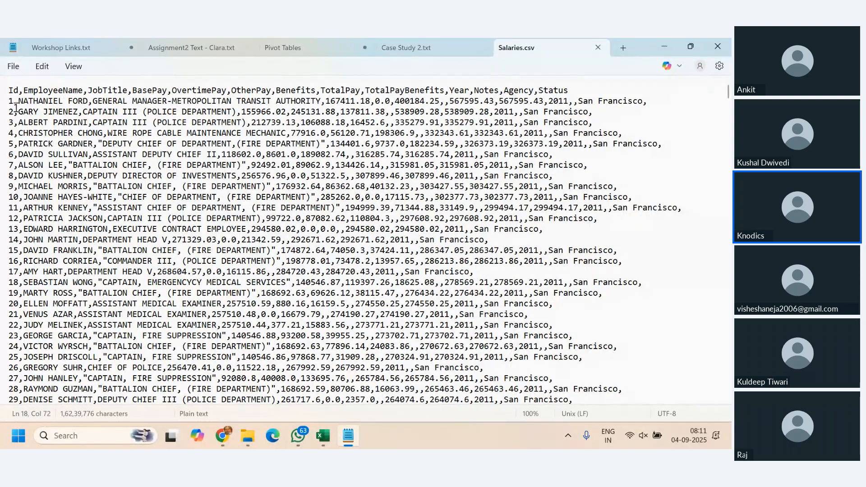
double_click(53, 91)
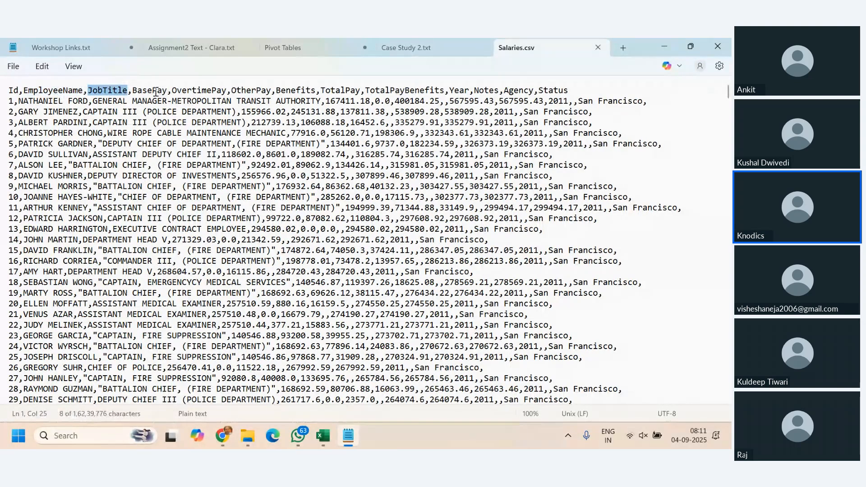
double_click(199, 91)
left_click_drag(10, 90, 573, 87)
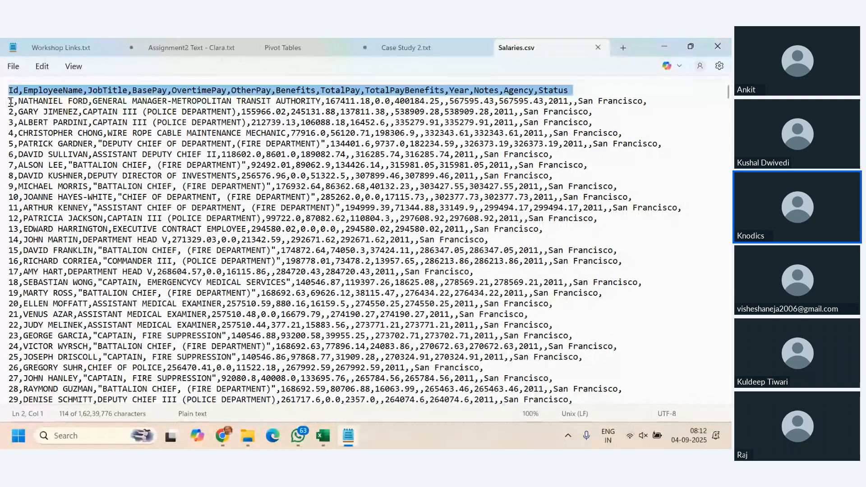
- Look through the employee salary records down to the last line of the file and return to the beginning
key("Right")
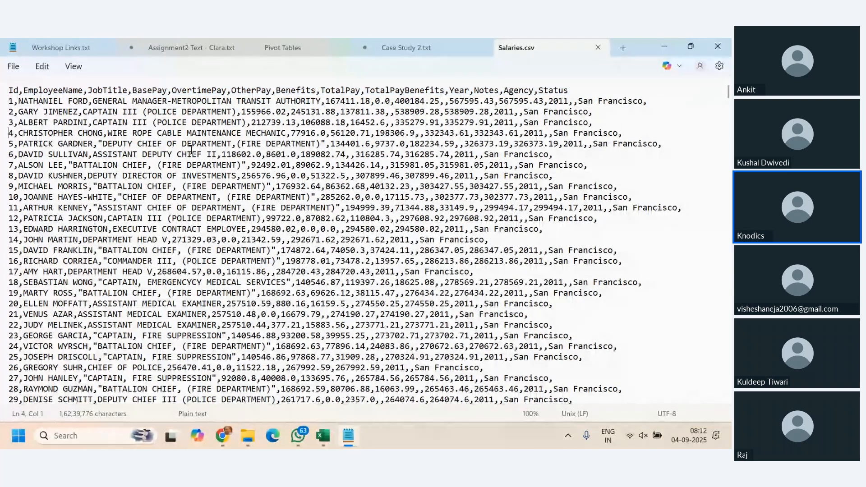
key("Down")
key("Down")
key("Down")
key("Down")
key("Down")
key("Down")
key("Down")
key("Down")
key("Down")
key("Down")
key("Down")
key("Down")
key("Down")
key("Down")
key("Down")
key("Down")
key("Down")
key("Down")
key("Down")
key("Down")
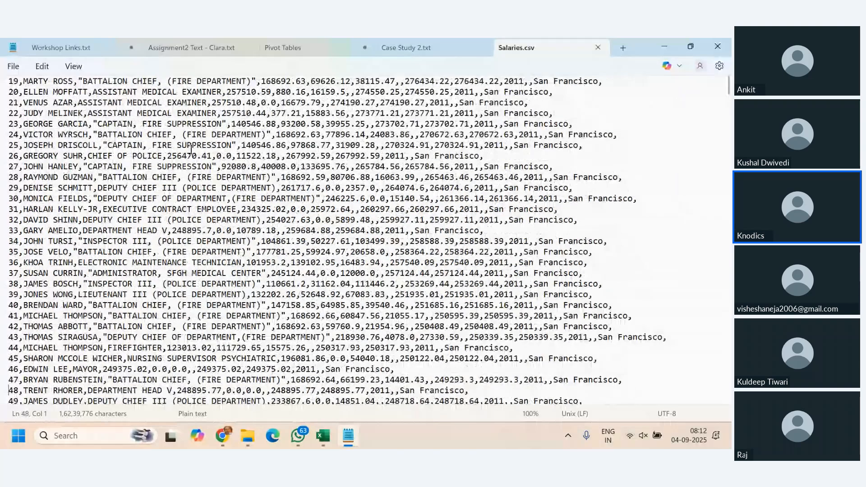
key("Down")
key("Down")
key("Down")
key("Down")
key("Down")
key("Down")
key("Down")
key("Down")
key("Down")
key("Down")
key("Down")
key("Down")
key("Down")
key("Down")
key("Down")
key("Down")
key("Down")
key("Down")
key("Down")
key("Down")
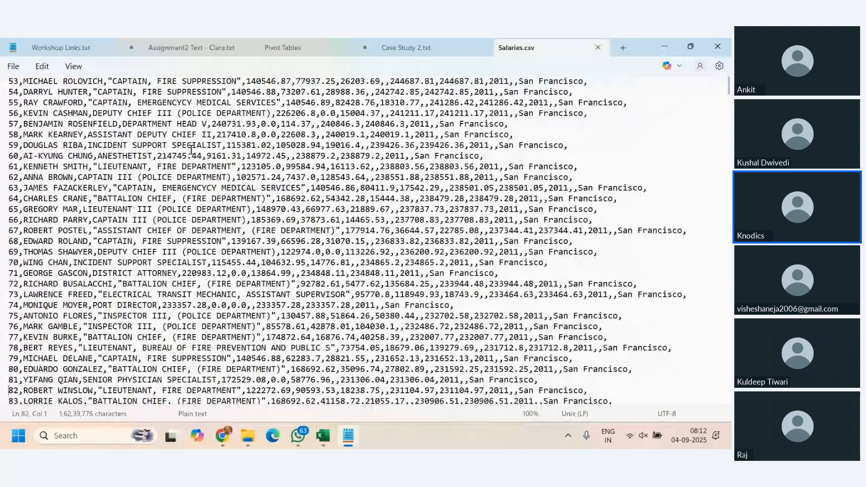
key("Down")
key("Down")
key("Down")
key("Down")
key("Down")
key("Down")
key("Down")
key("Down")
key("Down")
key("Down")
key("Down")
key("Down")
key("Down")
key("Down")
key("Down")
key("Down")
key("Down")
key("Down")
key("Down")
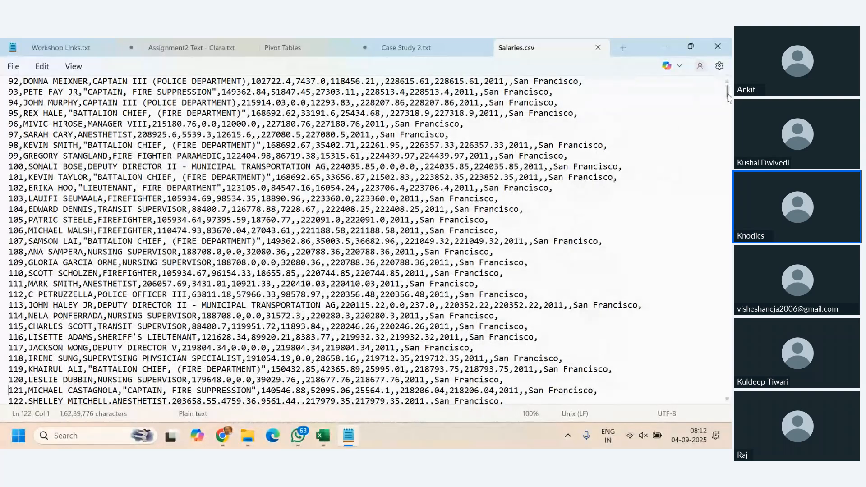
left_click_drag(729, 90, 720, 394)
left_click(574, 390)
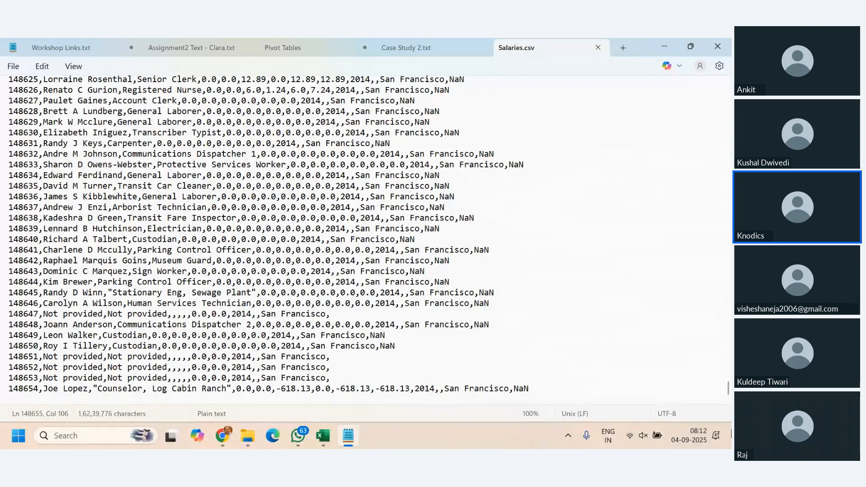
left_click_drag(728, 391, 723, 91)
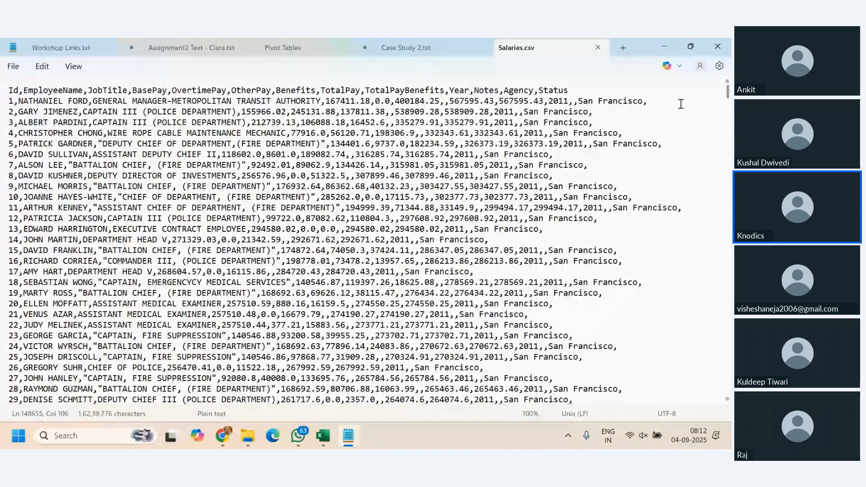
- Copy the entire text of Salaries.csv and paste it into cell A1 of the blank Book1 workbook in Excel
left_click(233, 219)
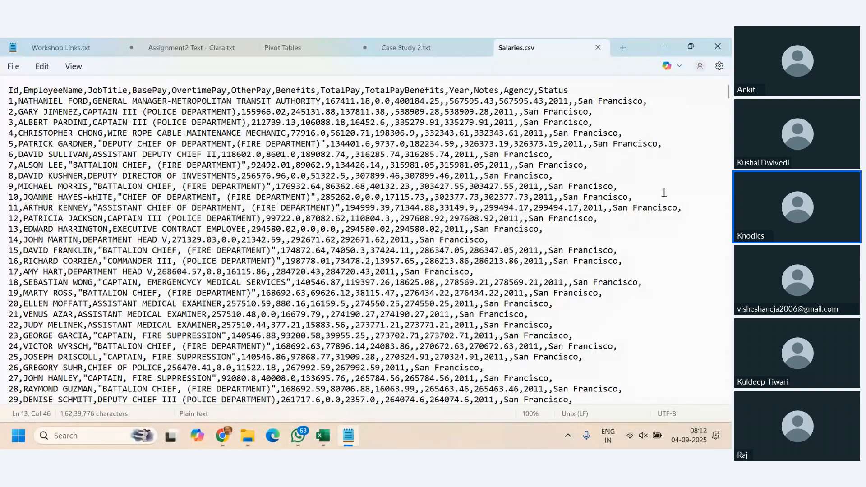
left_click(674, 177)
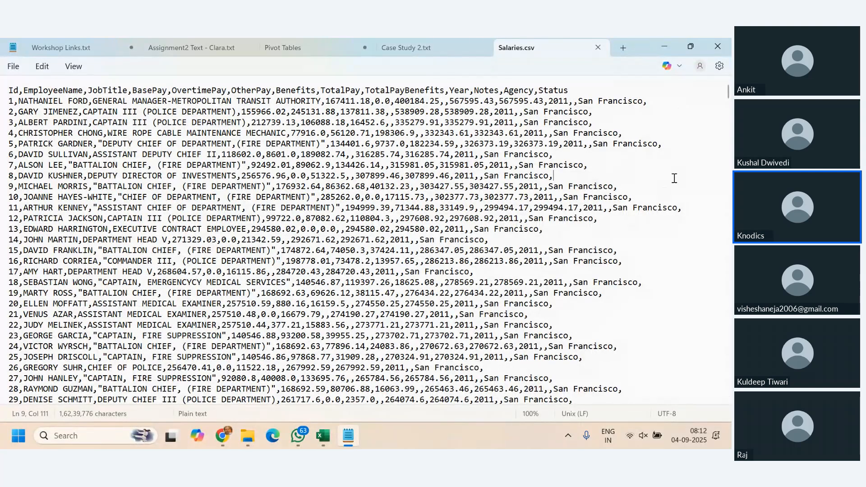
key("ctrl+a")
key("ctrl+c")
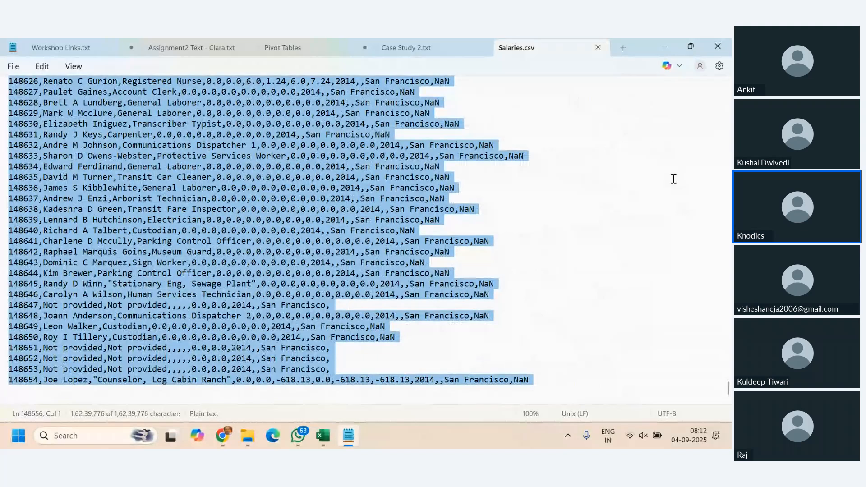
mouse_move(323, 435)
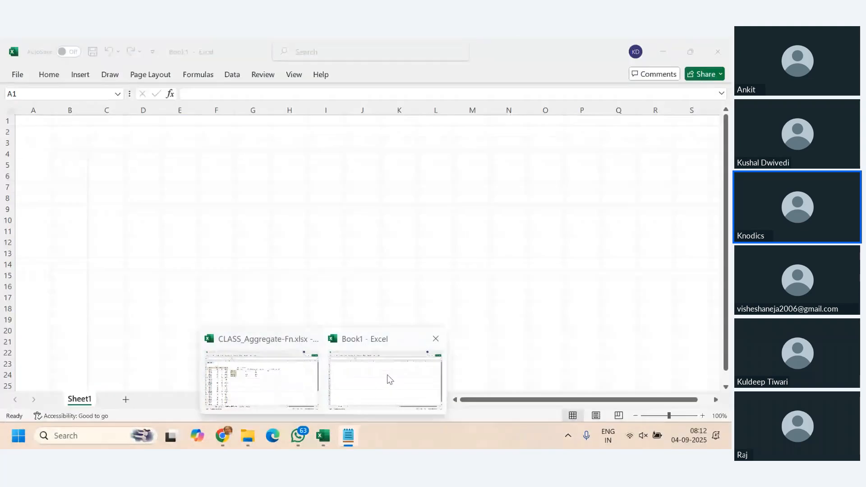
left_click(387, 379)
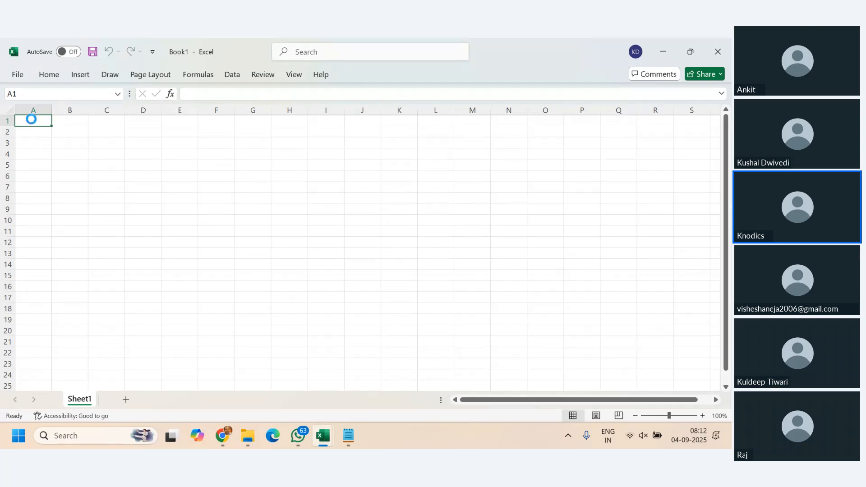
key("ctrl+v")
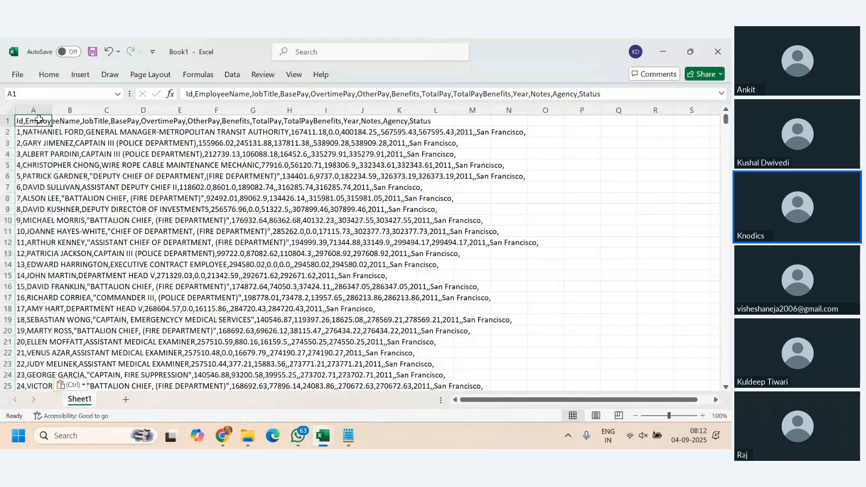
- Check the pasted rows in column A down to the last record and return to cell A1
key("Down")
key("Down")
key("Down")
key("Down")
key("Down")
key("Down")
key("Down")
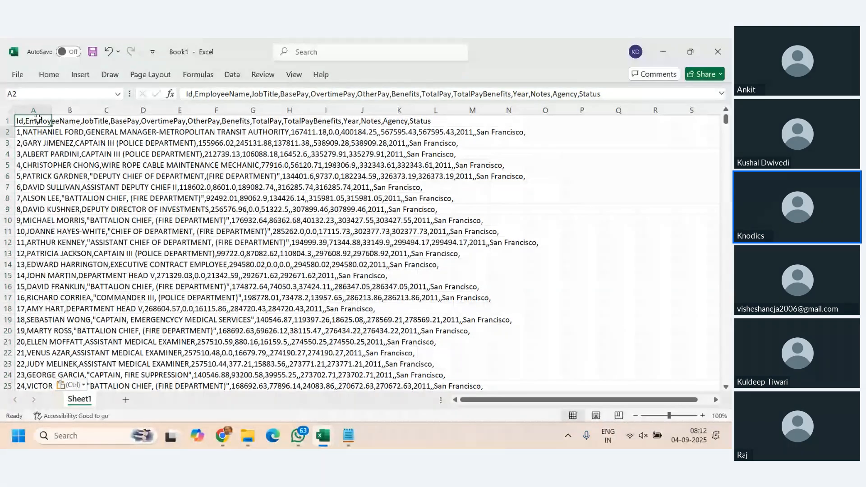
key("Down")
key("Down")
key("Down")
key("Down")
key("Down")
key("Down")
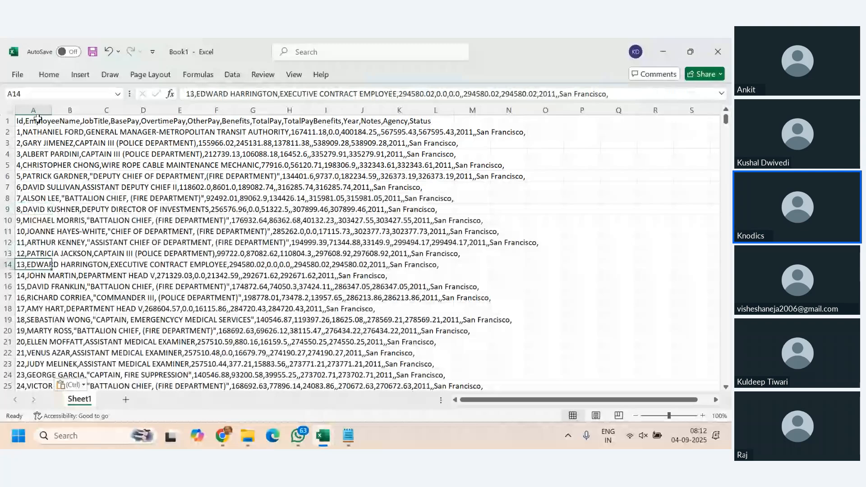
key("ctrl+Down")
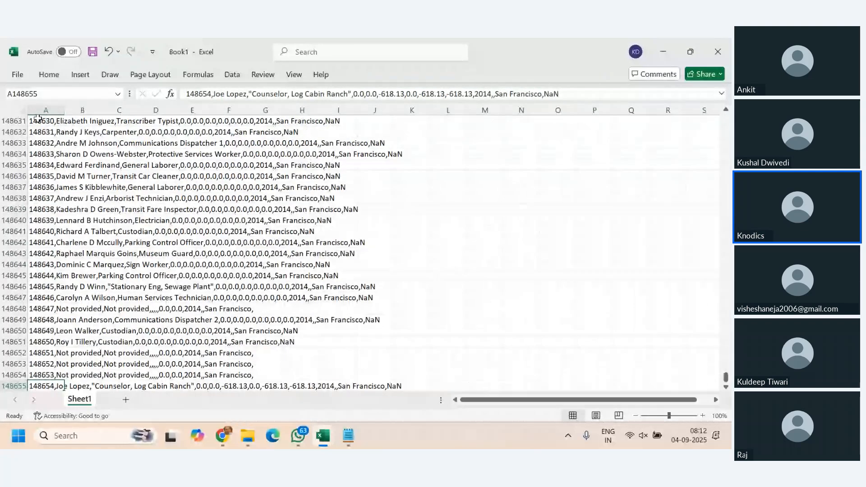
key("ctrl+Up")
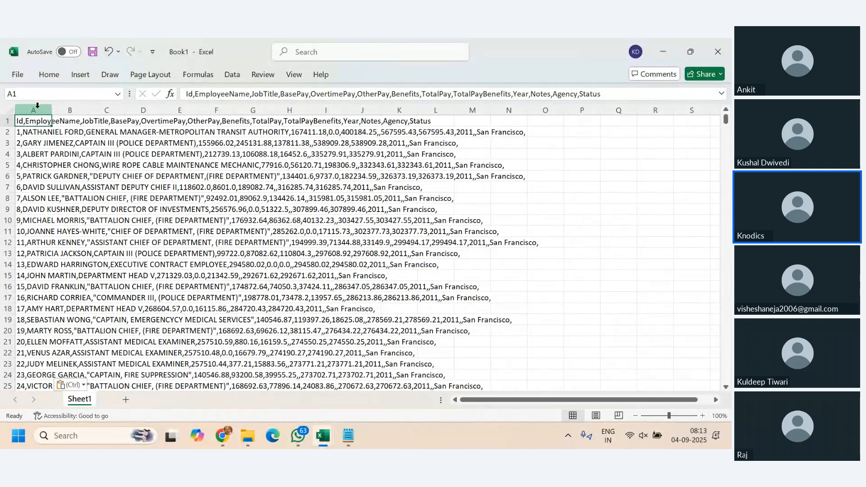
- Start Text to Columns on column A as delimited data, with Comma instead of Tab as the delimiter
left_click(37, 108)
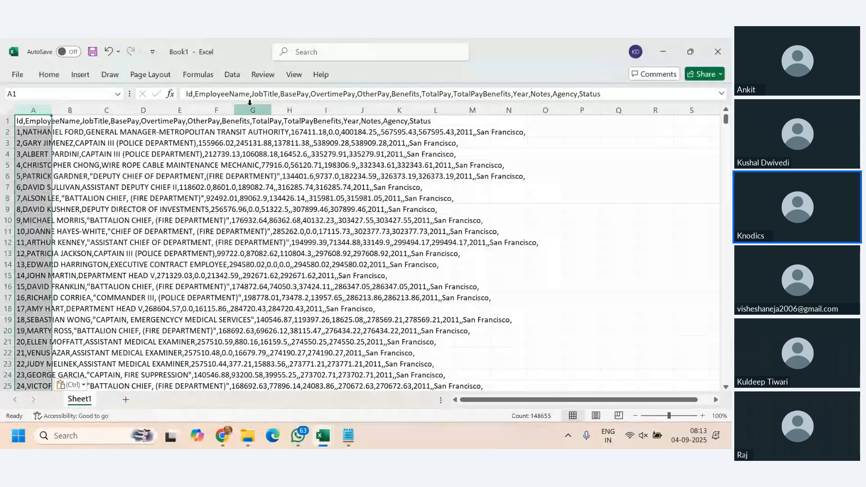
left_click(233, 75)
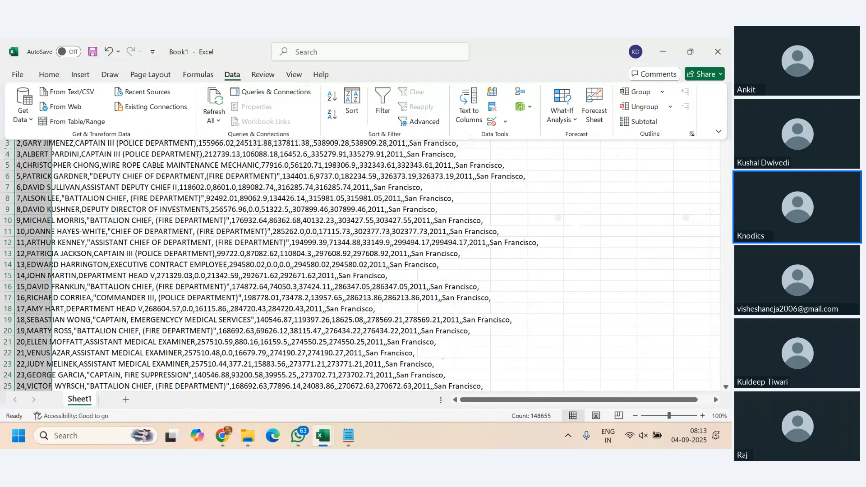
left_click(468, 116)
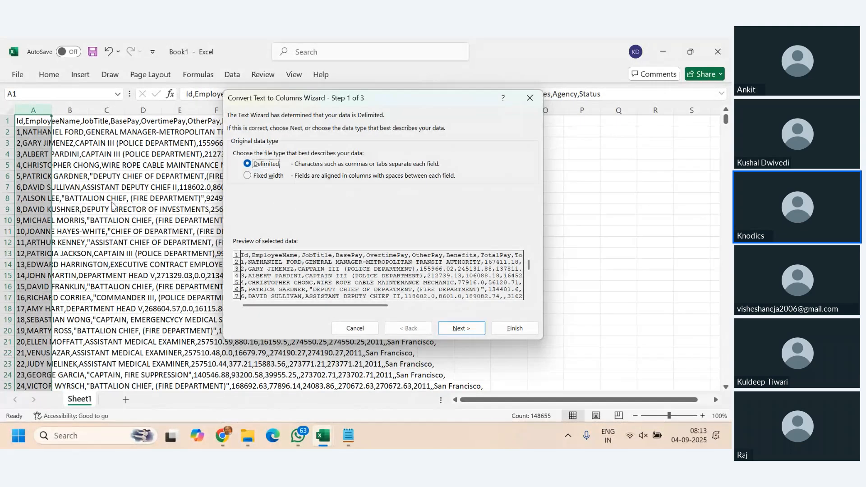
left_click(461, 328)
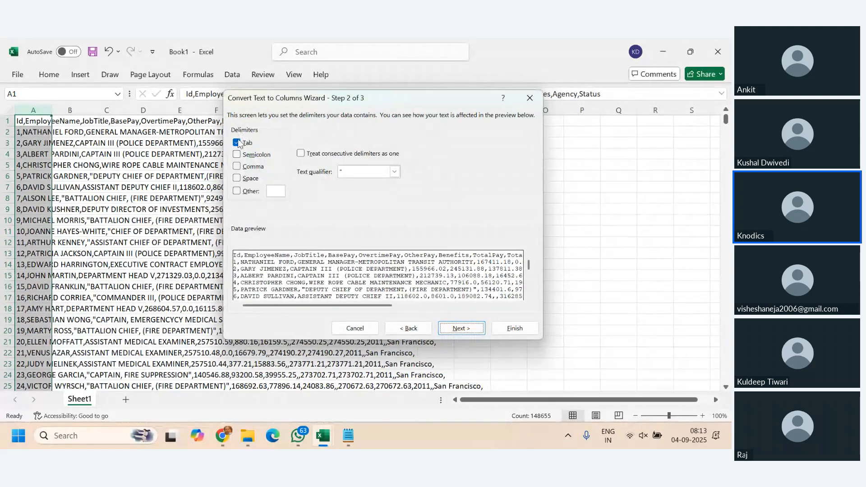
left_click(237, 143)
left_click(237, 143)
left_click(237, 166)
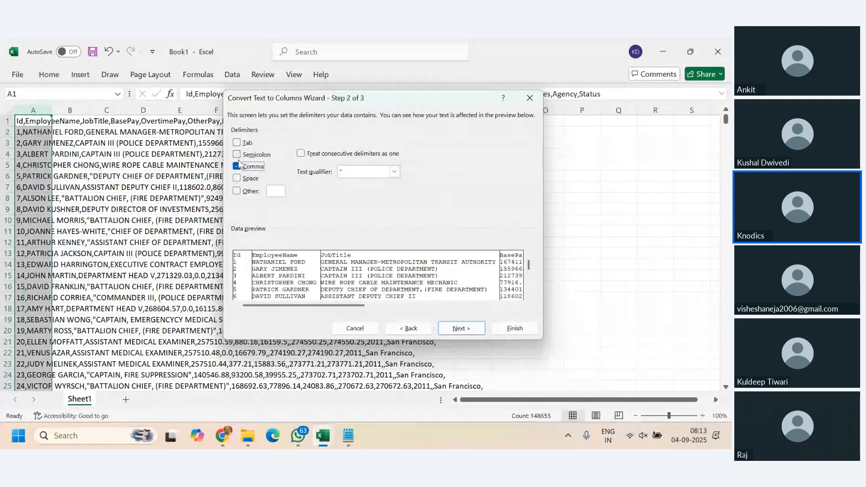
- Try switching the Other, Tab and Comma delimiters on and off, ending with only Comma selected
left_click(236, 191)
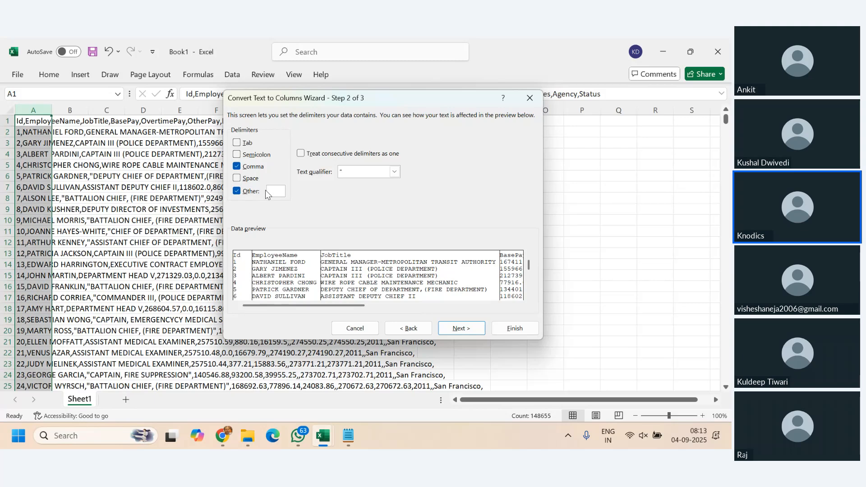
left_click(237, 192)
left_click(237, 143)
left_click(238, 166)
left_click(237, 143)
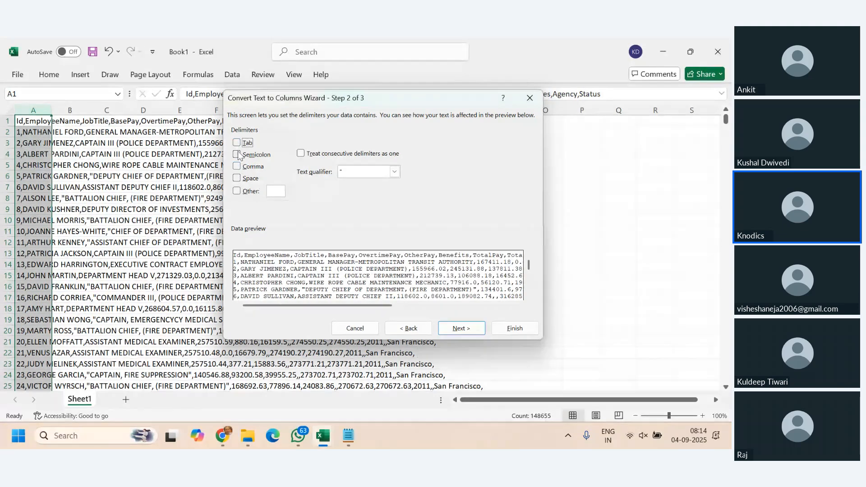
left_click(239, 169)
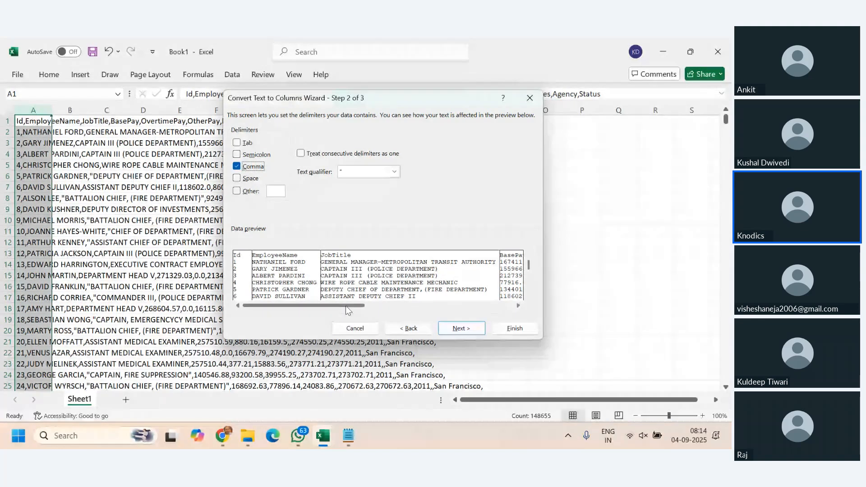
- Continue to the column data format stage and inspect the EmployeeName and JobTitle columns in the preview
left_click_drag(346, 306, 292, 305)
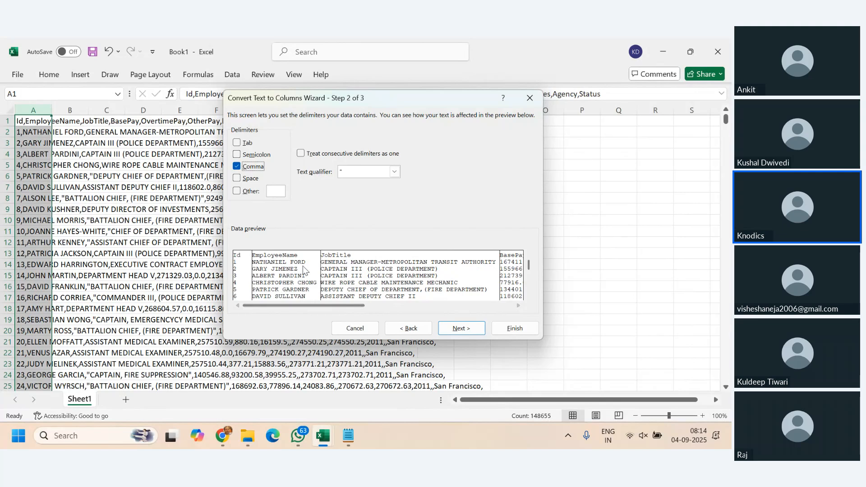
left_click(465, 331)
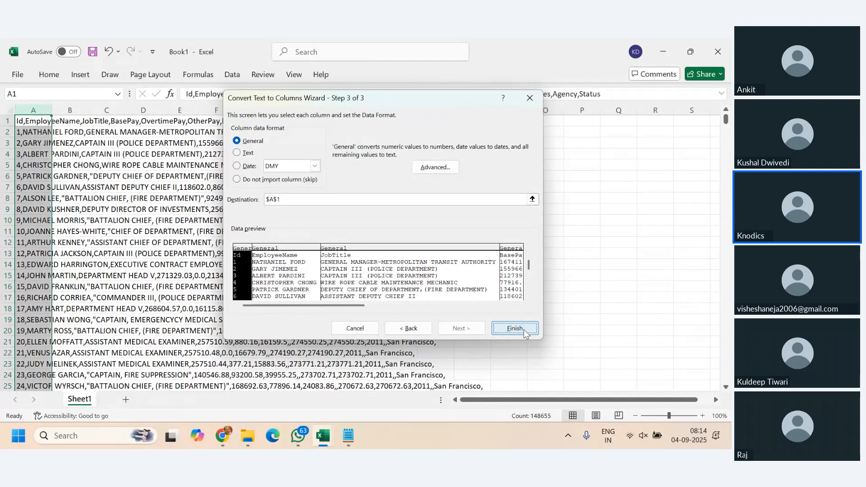
left_click(285, 251)
left_click(380, 251)
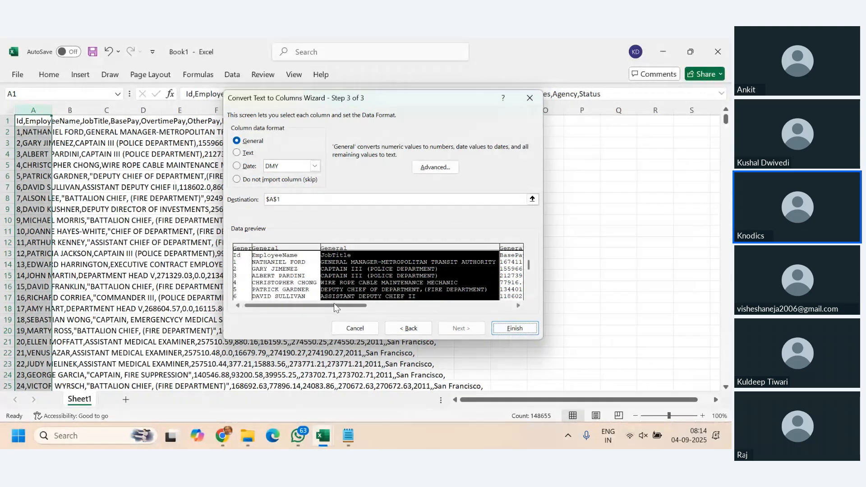
- Examine the JobTitle and pay columns in the Text to Columns data preview
left_click_drag(329, 306, 307, 307)
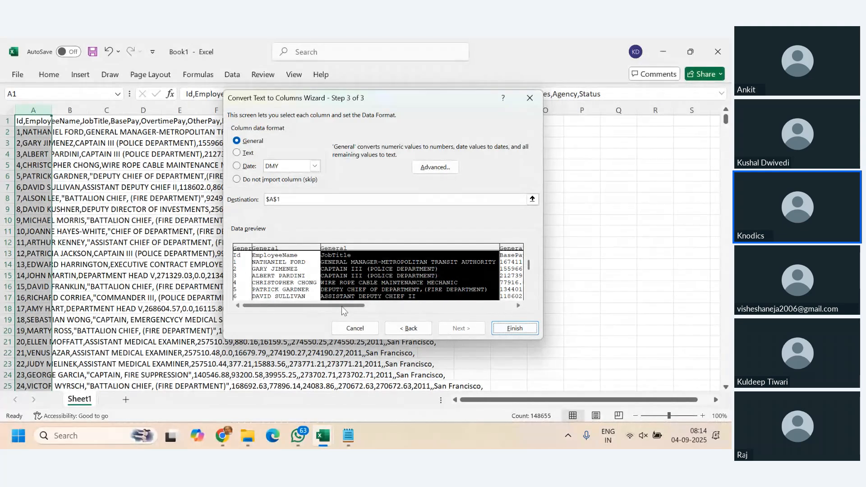
left_click(517, 305)
left_click(518, 306)
left_click(518, 305)
left_click(518, 306)
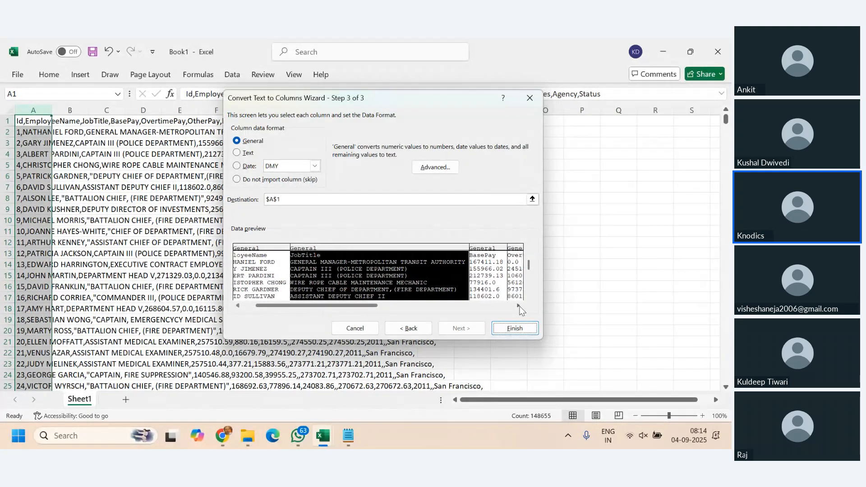
left_click(518, 305)
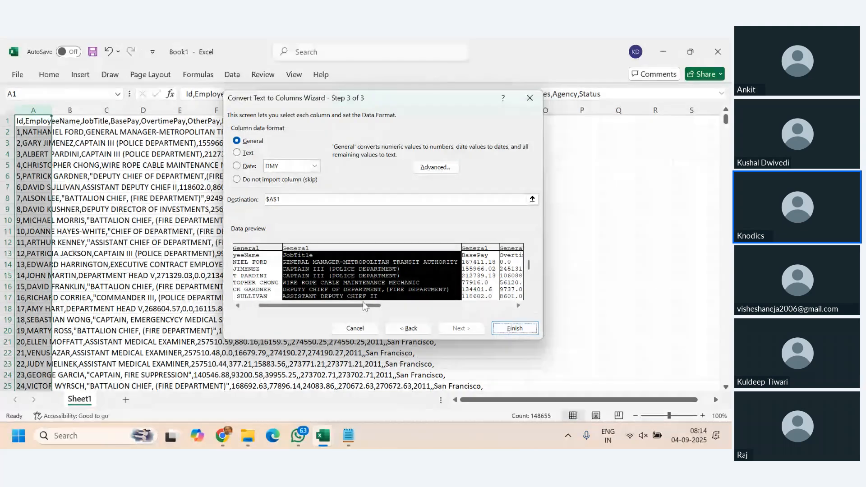
left_click_drag(363, 306, 295, 311)
- Select the Id column in the preview and view the advanced text import settings without changing them
left_click(243, 259)
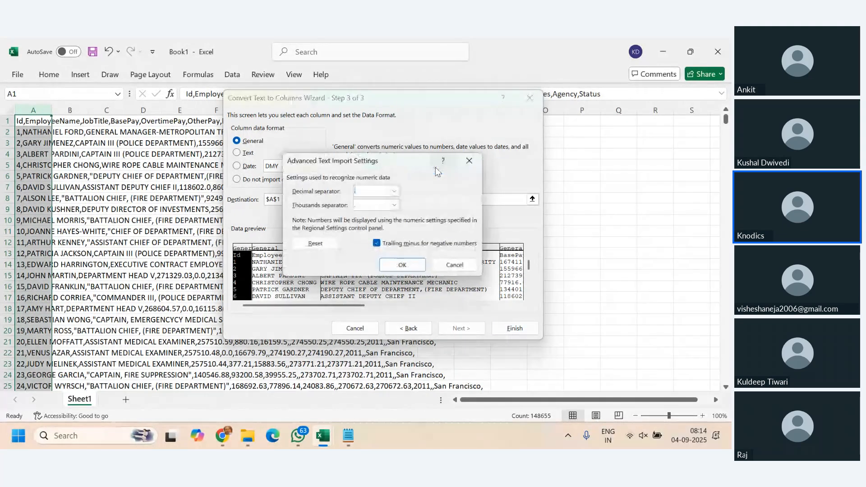
left_click(434, 169)
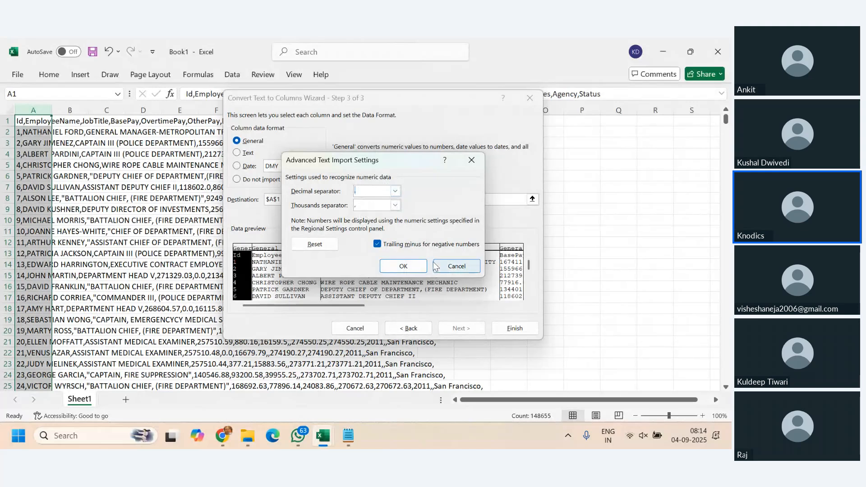
left_click(456, 267)
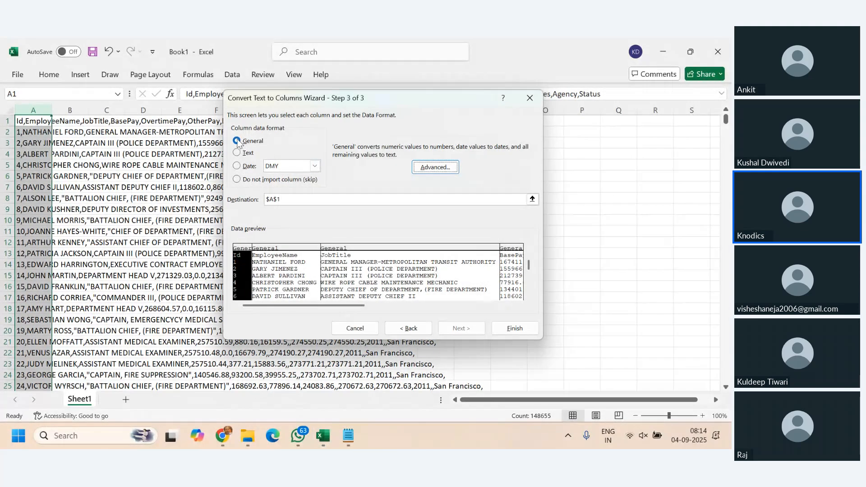
- Try the Text data format on the EmployeeName and JobTitle columns
left_click(270, 261)
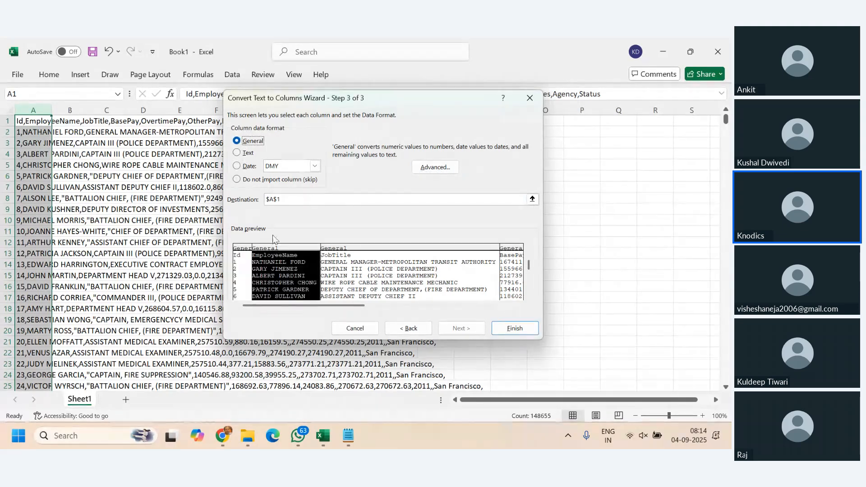
left_click(237, 152)
left_click(345, 255)
key("alt+t")
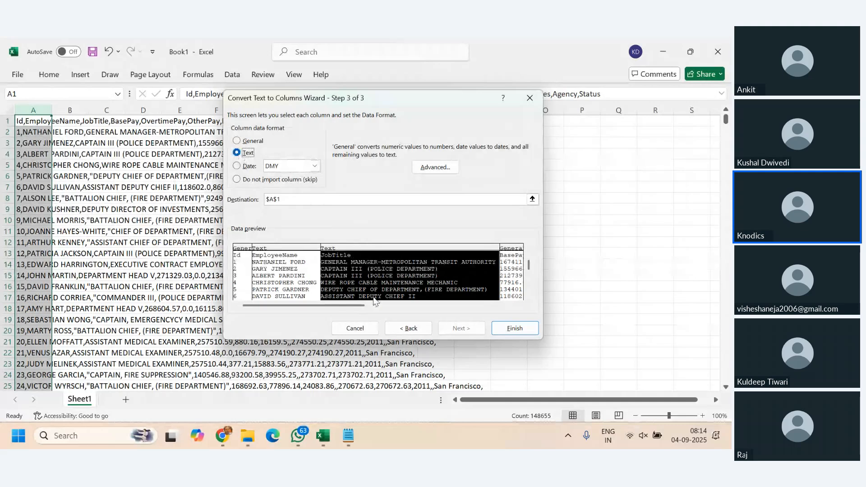
- Review the remaining preview columns through Status, including the Notes column and lower records, and cancel the Text to Columns conversion
left_click(517, 305)
left_click(518, 305)
left_click(518, 305)
left_click(518, 305)
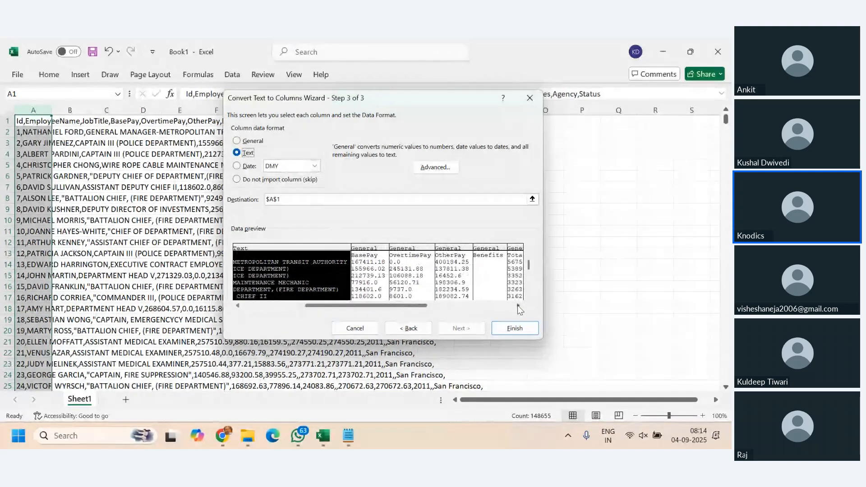
left_click(518, 305)
left_click(517, 305)
left_click(518, 305)
left_click(518, 305)
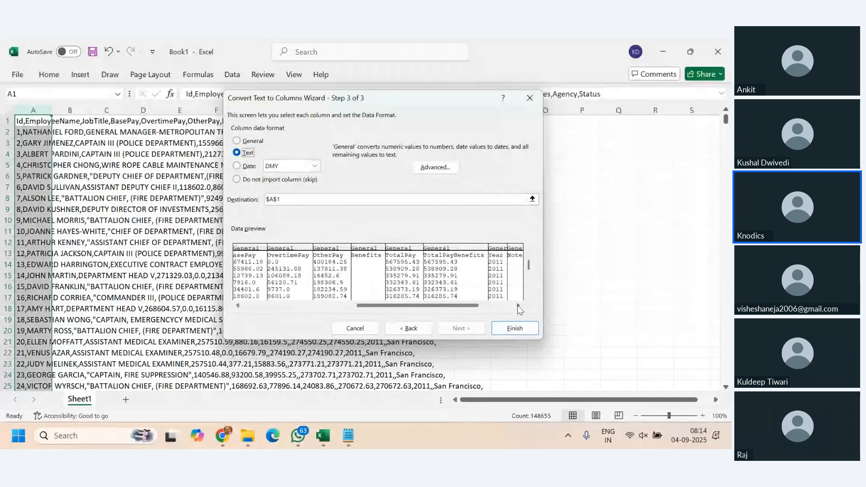
left_click(518, 305)
left_click(518, 305)
left_click(518, 305)
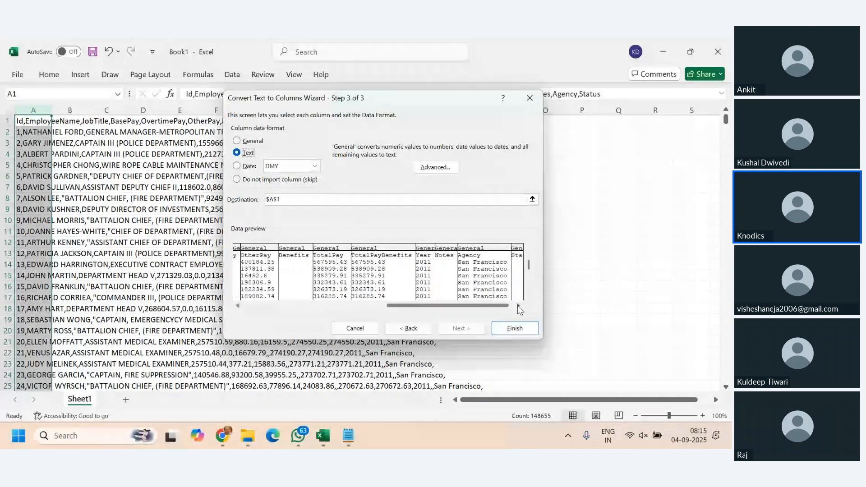
left_click_drag(490, 306, 316, 316)
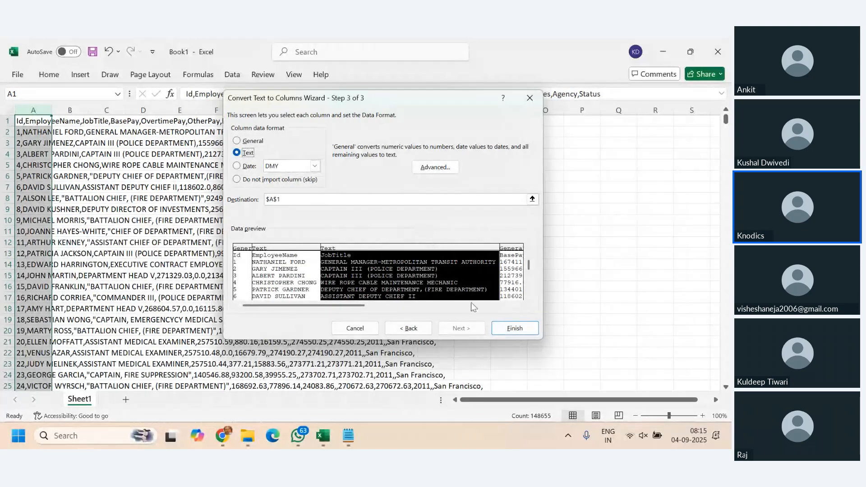
left_click_drag(307, 305, 456, 307)
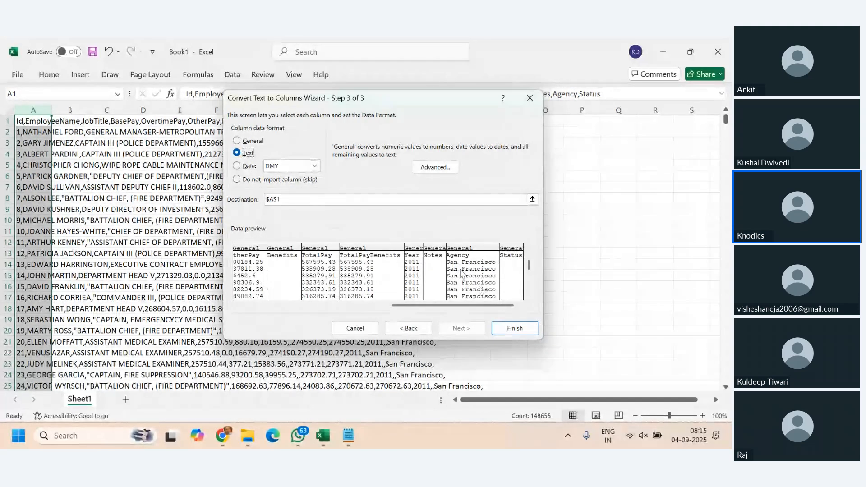
left_click(434, 248)
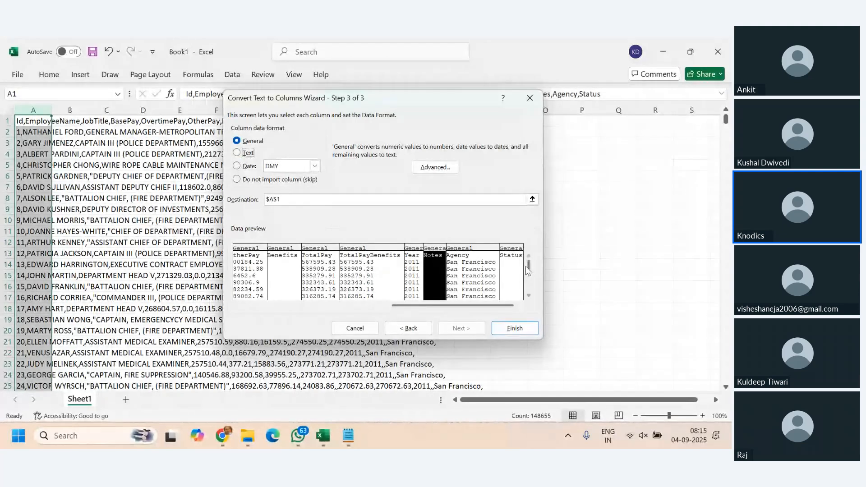
scroll(531, 298, "down", 5)
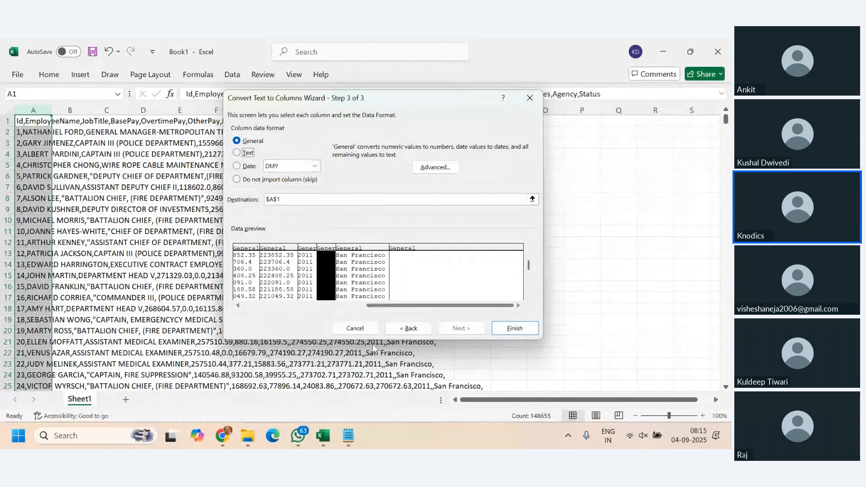
left_click(357, 329)
left_click(403, 311)
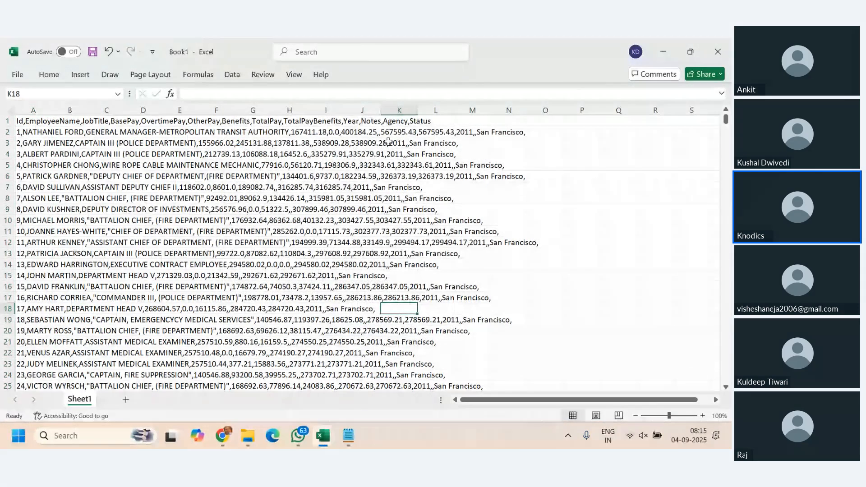
- Examine the consecutive commas in the records in cells A2 and A3, leaving the text unedited
left_click(21, 132)
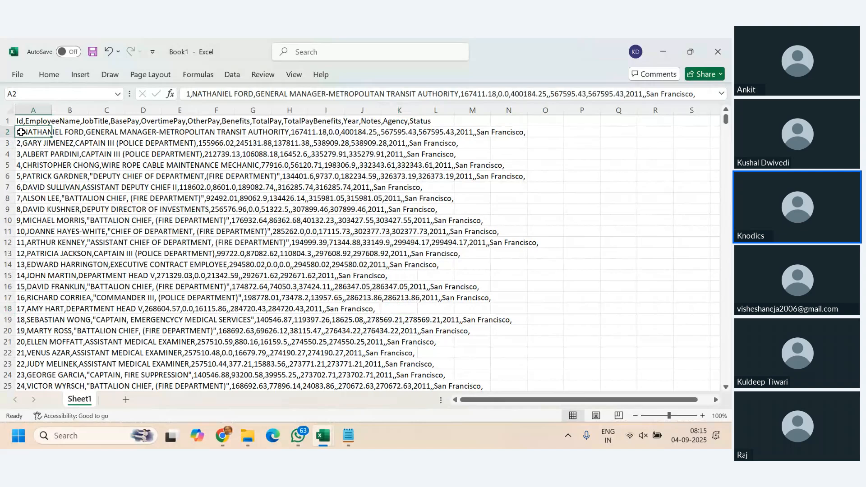
key("F2")
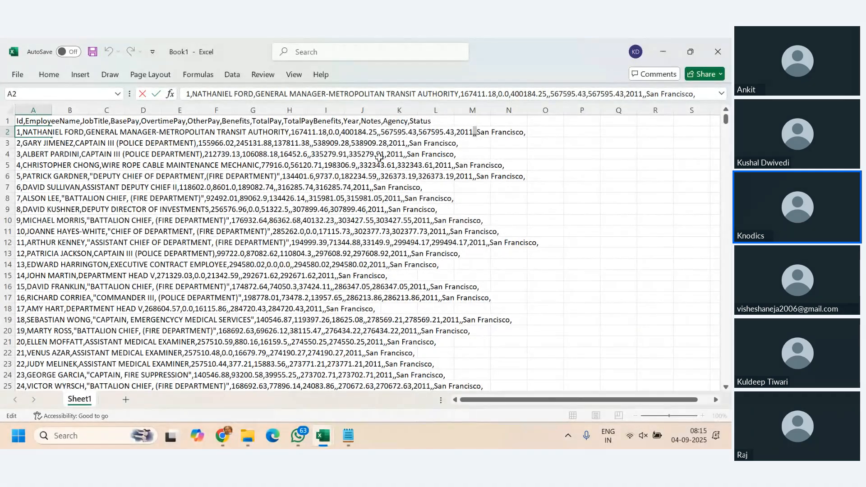
left_click(7, 143)
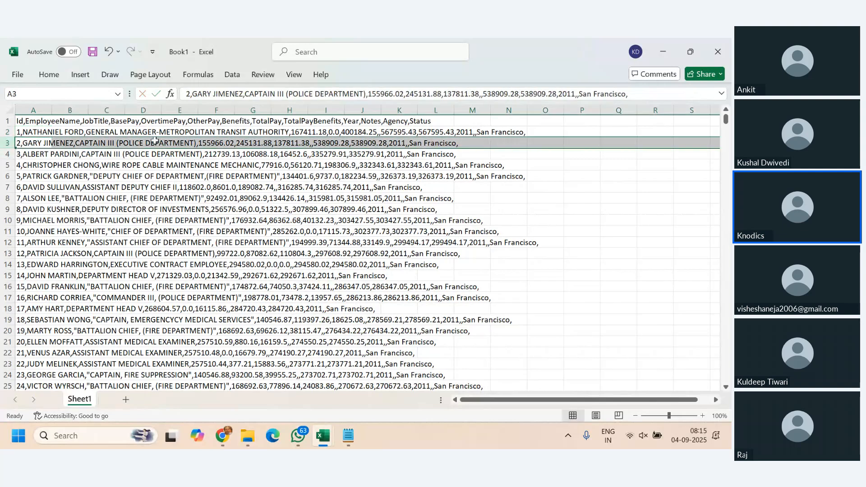
double_click(29, 144)
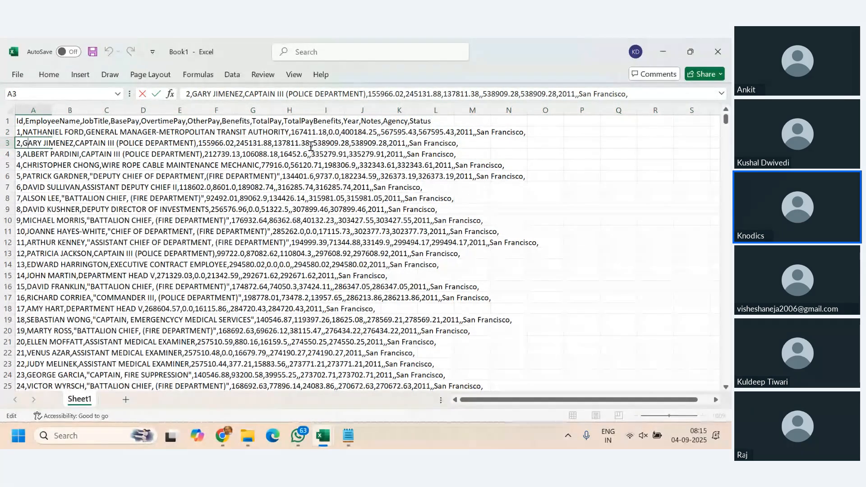
left_click_drag(310, 144, 314, 145)
key("Escape")
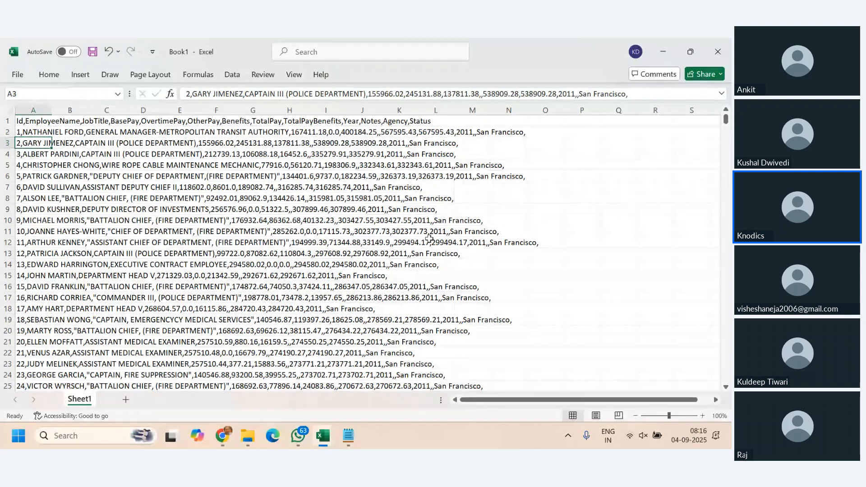
- Split column A with Text to Columns as delimited data, using the Comma delimiter, General format and destination $A$1
left_click(30, 105)
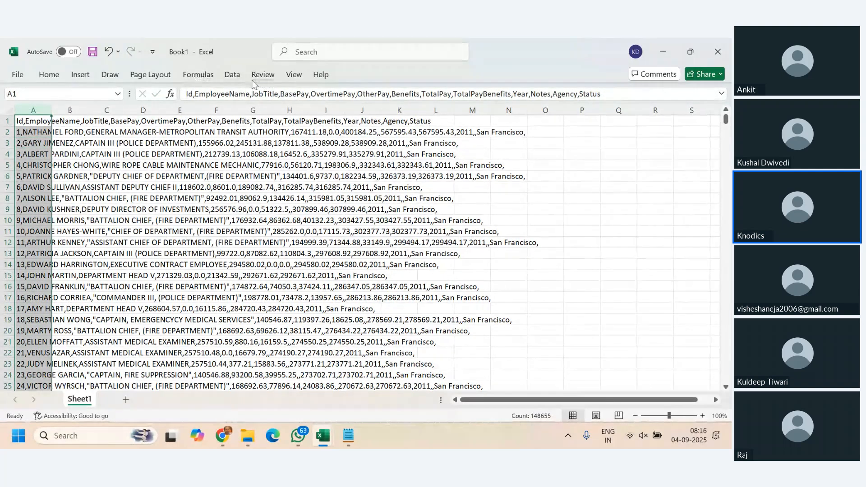
left_click(238, 80)
left_click(469, 118)
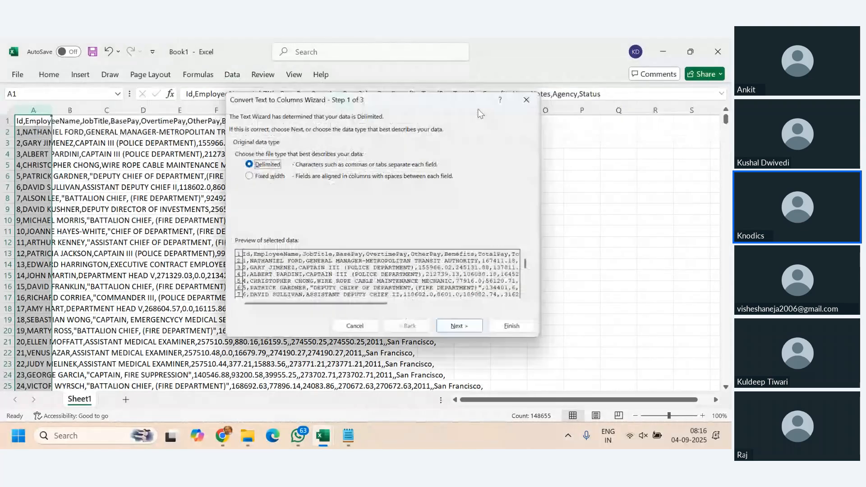
left_click(479, 333)
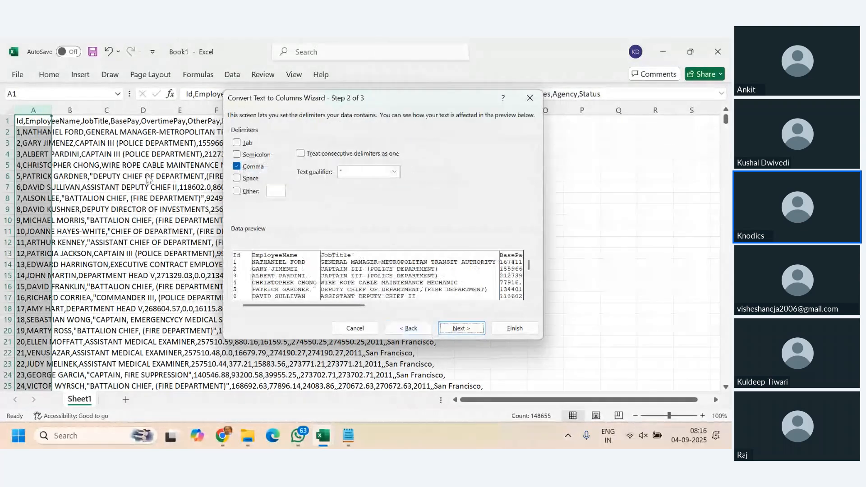
left_click(467, 329)
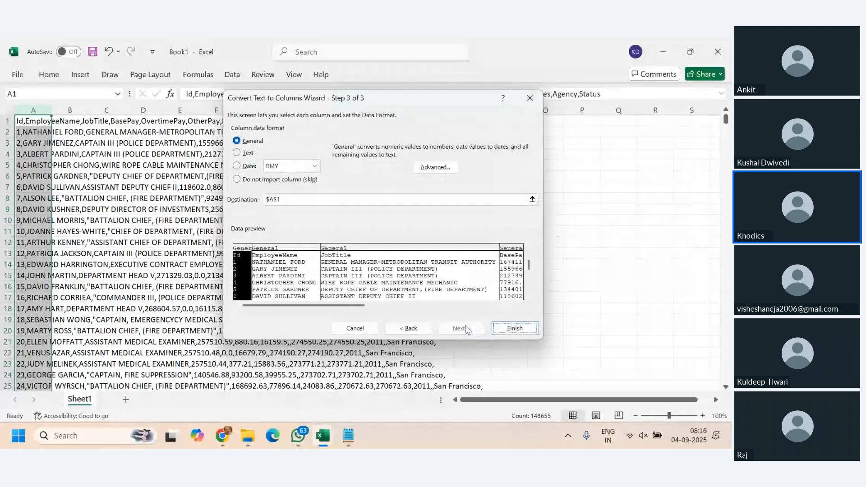
left_click(518, 306)
left_click_drag(518, 306, 518, 306)
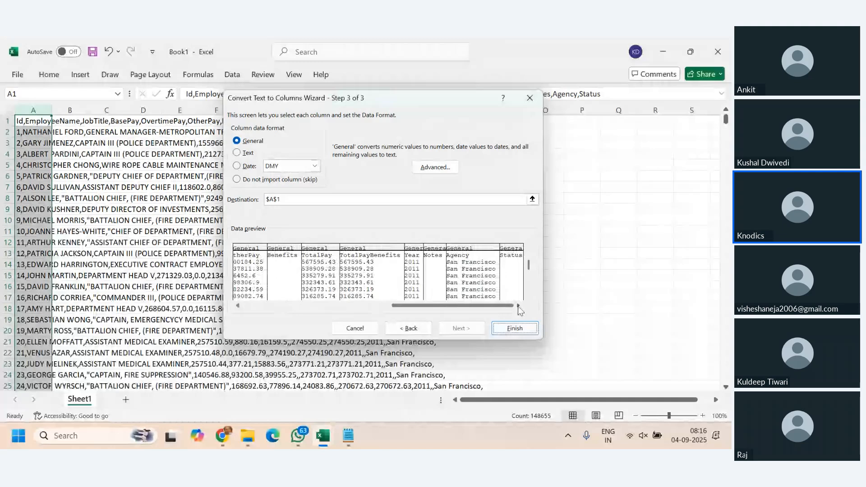
left_click(508, 331)
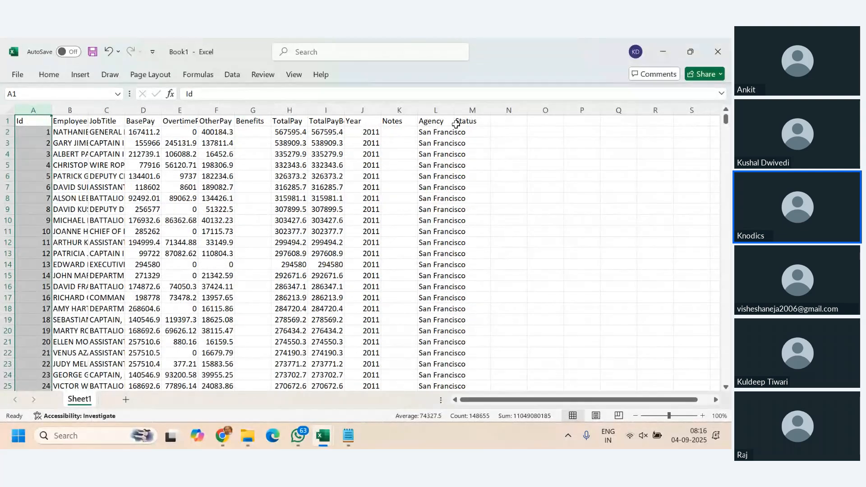
- Examine the header cells from Benefits to Status and the entries in the Benefits column
left_click_drag(465, 121, 255, 120)
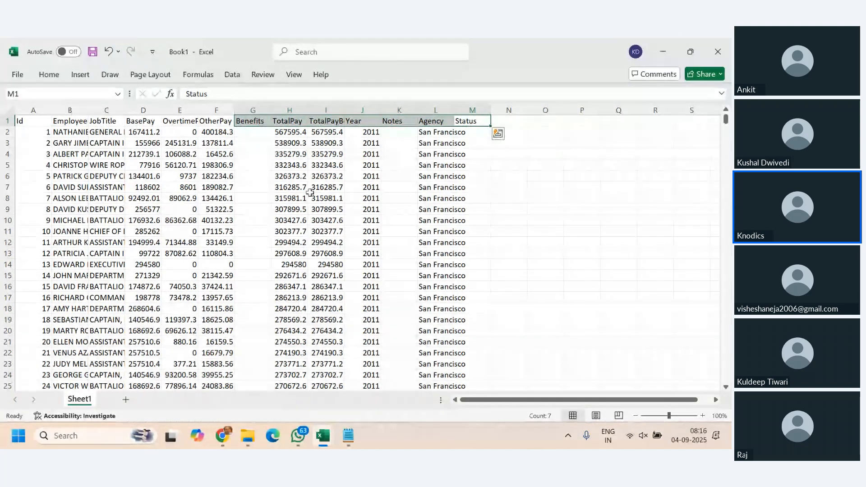
left_click(252, 110)
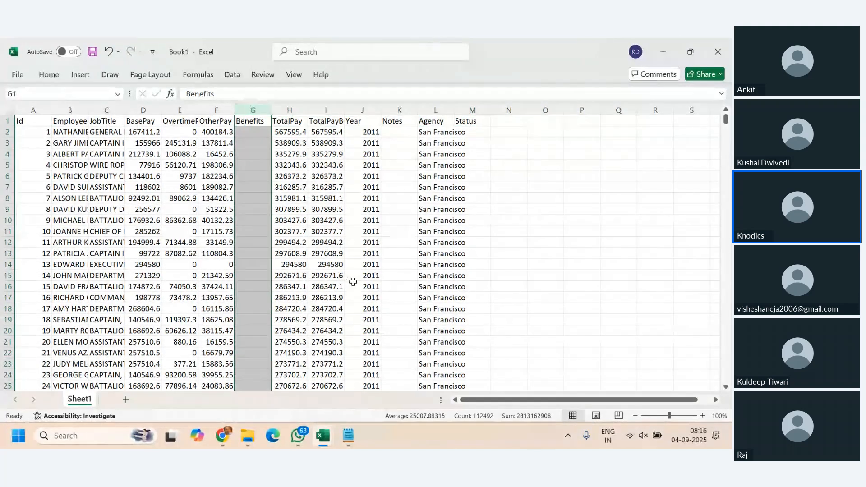
scroll(352, 280, "down", 2)
scroll(352, 282, "up", 2)
- Add filters to the header row and open the filter list of the Benefits column
left_click(250, 121)
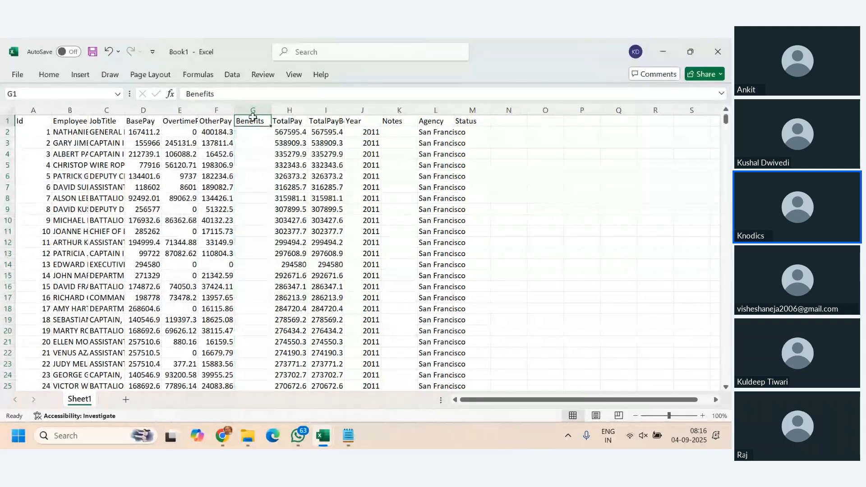
key("ctrl+shift+l")
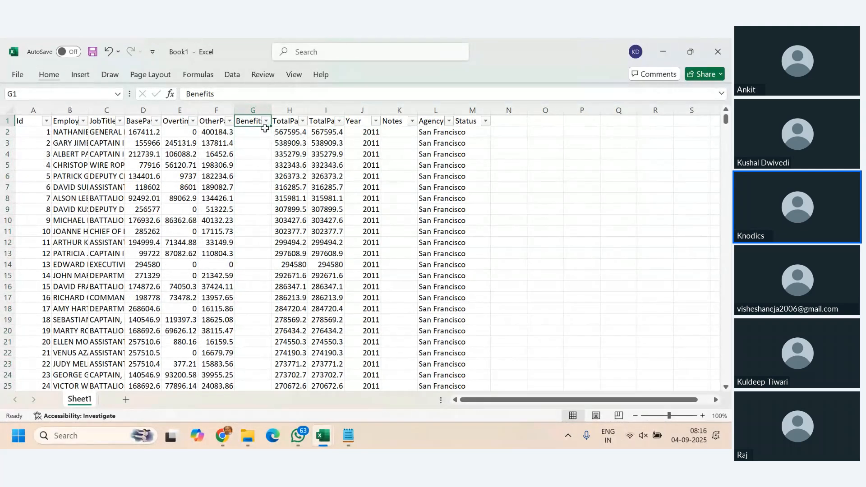
left_click(266, 121)
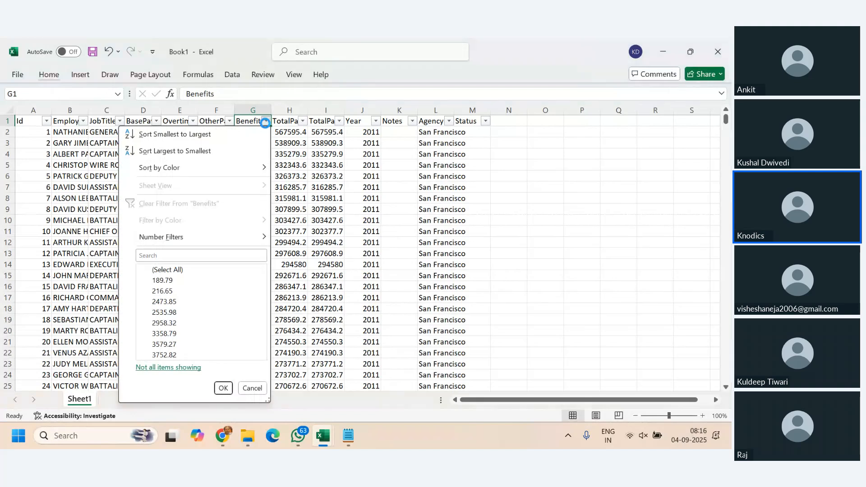
left_click(266, 122)
left_click(267, 121)
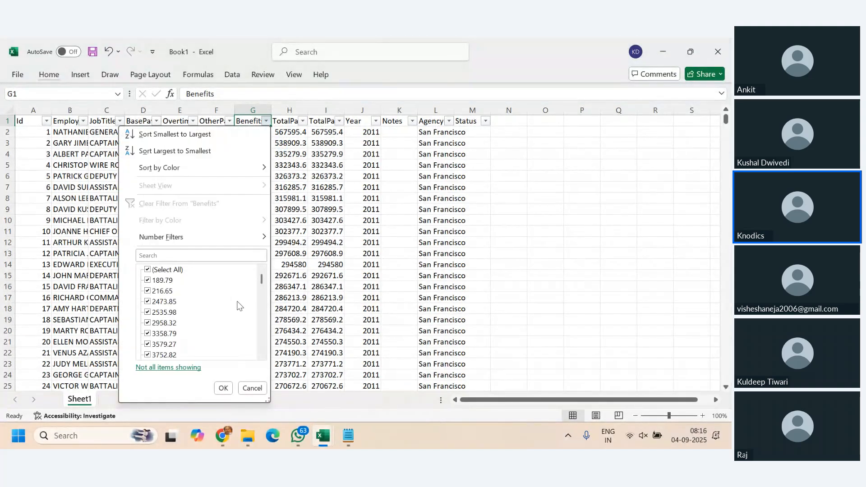
- Look through the Benefits filter values, check why not all items are listed, and dismiss the notice
scroll(239, 311, "down", 2)
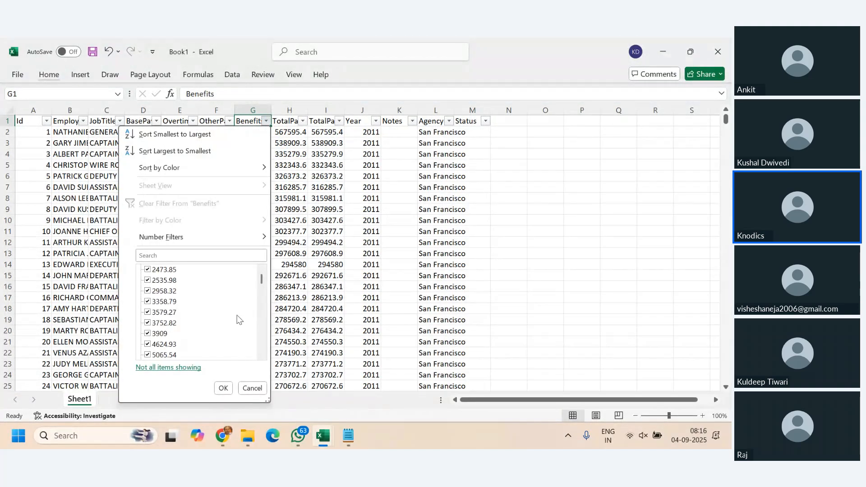
scroll(236, 316, "up", 2)
left_click(187, 368)
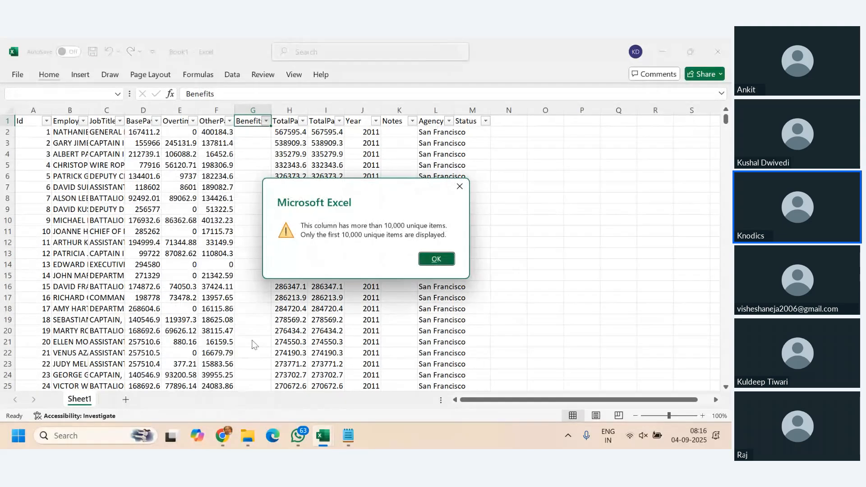
left_click(436, 259)
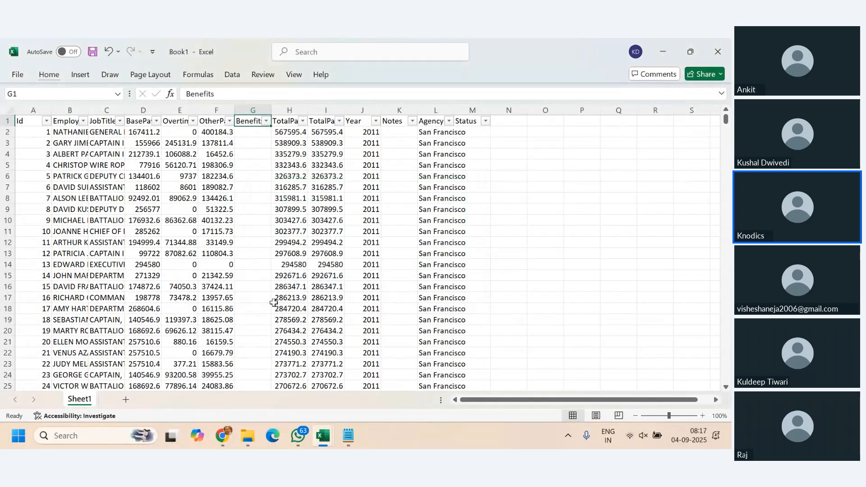
- Scan the data rows and check the filter list of the Benefits column again without applying a filter
scroll(256, 300, "down", 12)
scroll(255, 300, "up", 12)
left_click(266, 121)
left_click(410, 258)
- Auto-fit the widths of the EmployeeName, JobTitle, BasePay, OvertimePay, OtherPay, Benefits and Agency columns
double_click(88, 110)
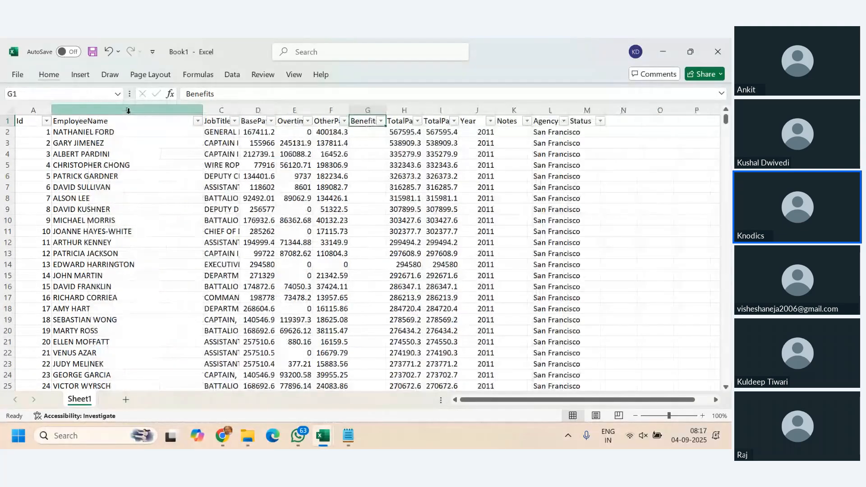
double_click(237, 115)
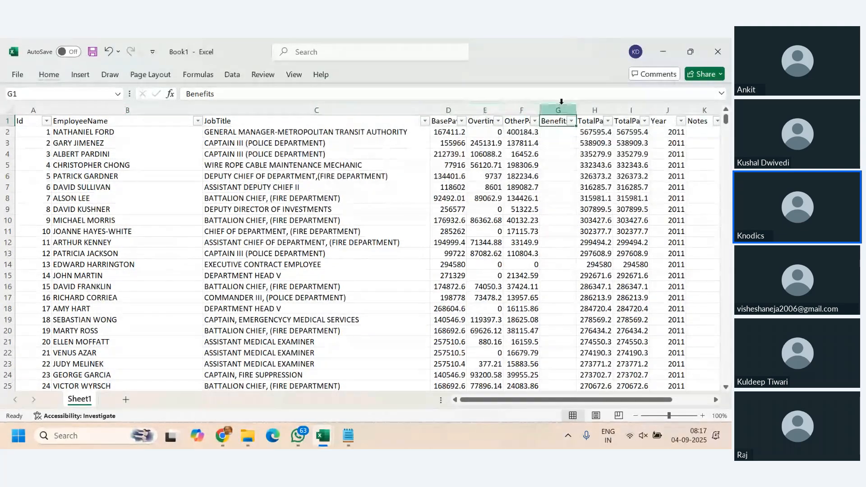
double_click(576, 107)
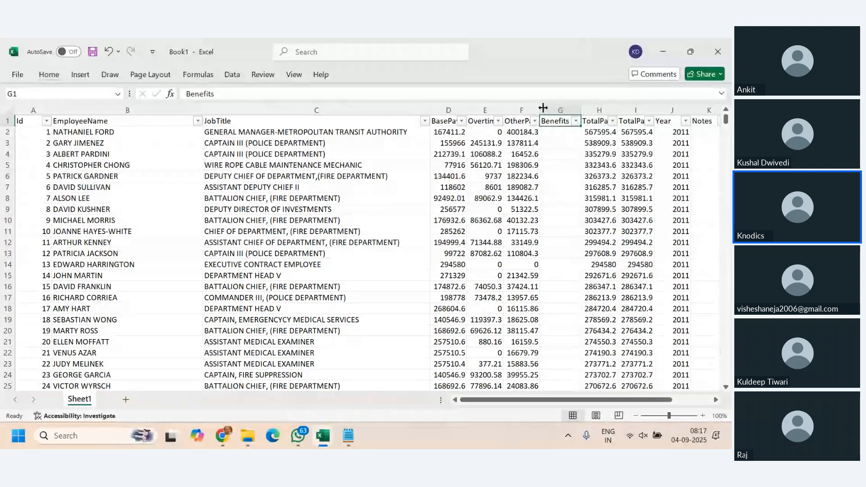
double_click(540, 108)
double_click(503, 109)
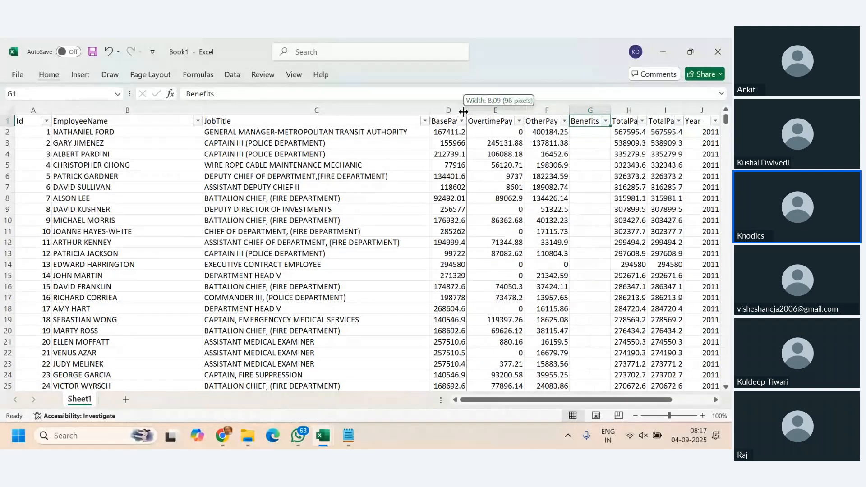
double_click(467, 107)
left_click_drag(520, 401, 648, 402)
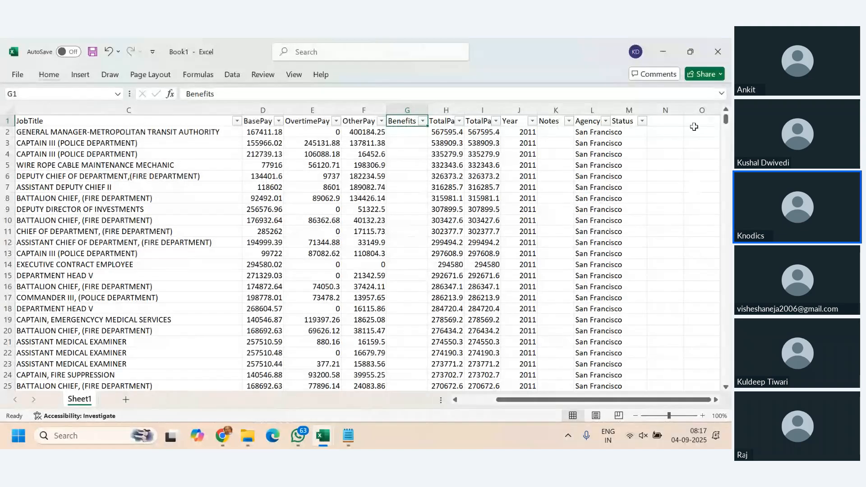
double_click(611, 110)
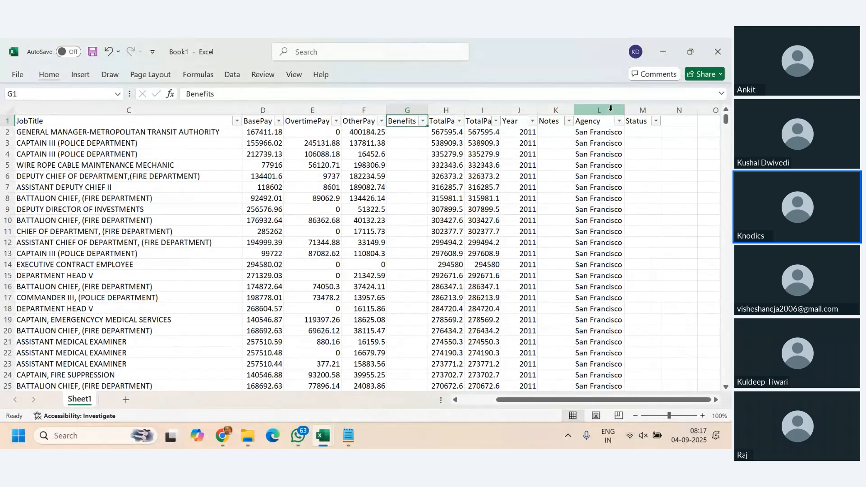
left_click(405, 109)
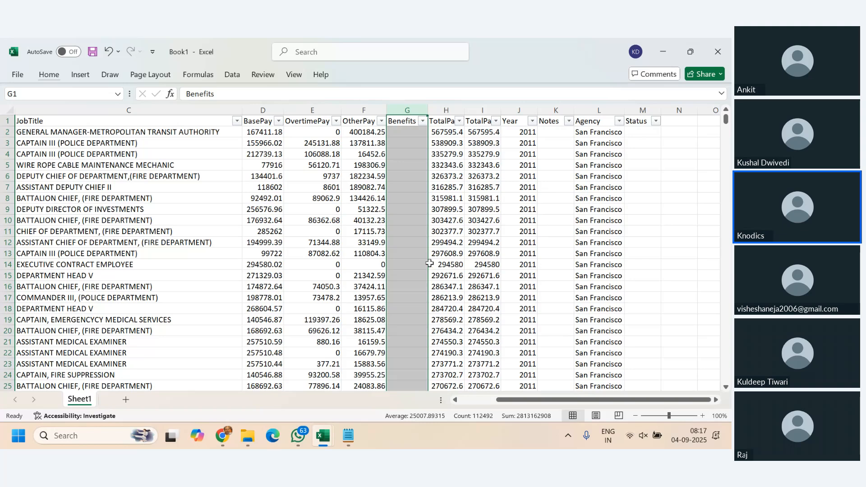
key("Return")
key("alt")
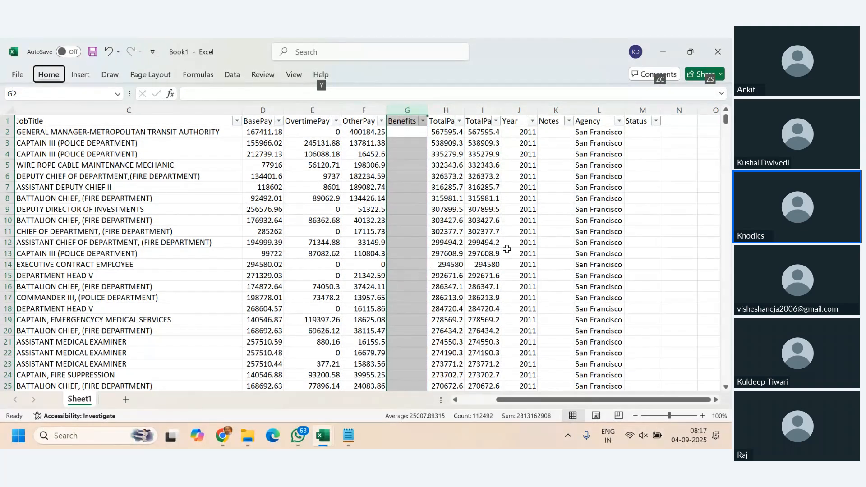
key("alt+Tab")
left_click(612, 281)
key("alt+Tab")
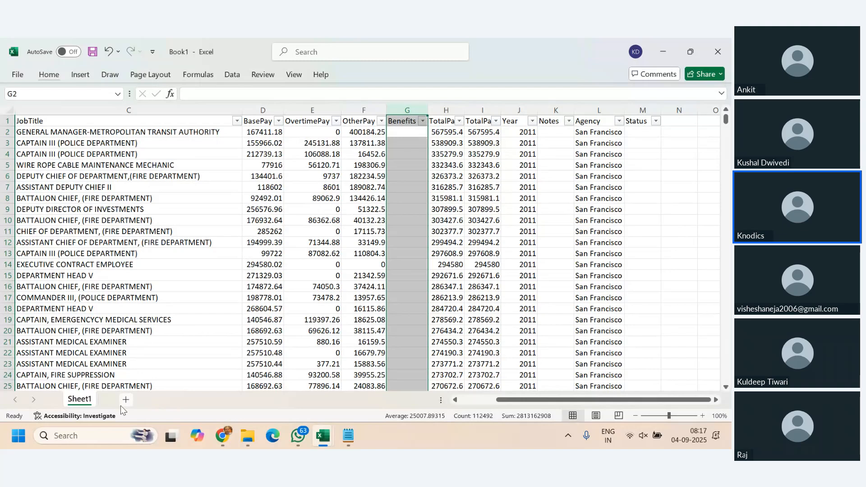
mouse_move(320, 438)
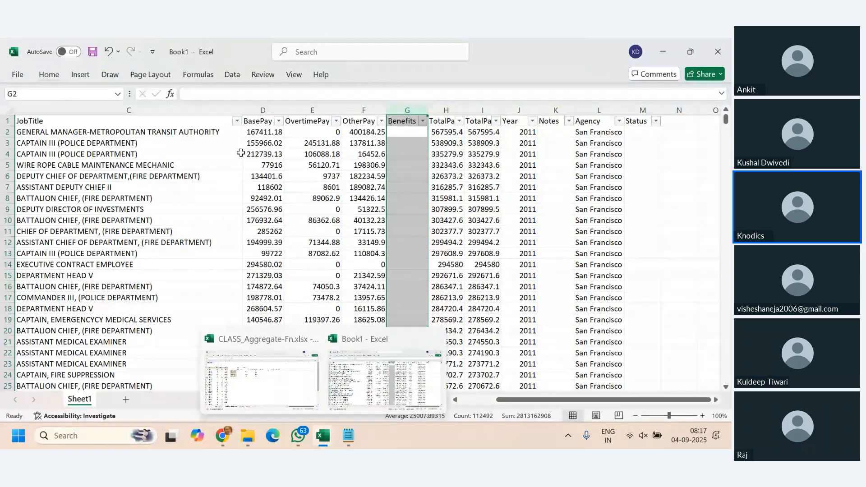
left_click(217, 154)
- Add a new worksheet to Book1 and copy the header cells from Id to OtherPay on Sheet1
left_click(126, 399)
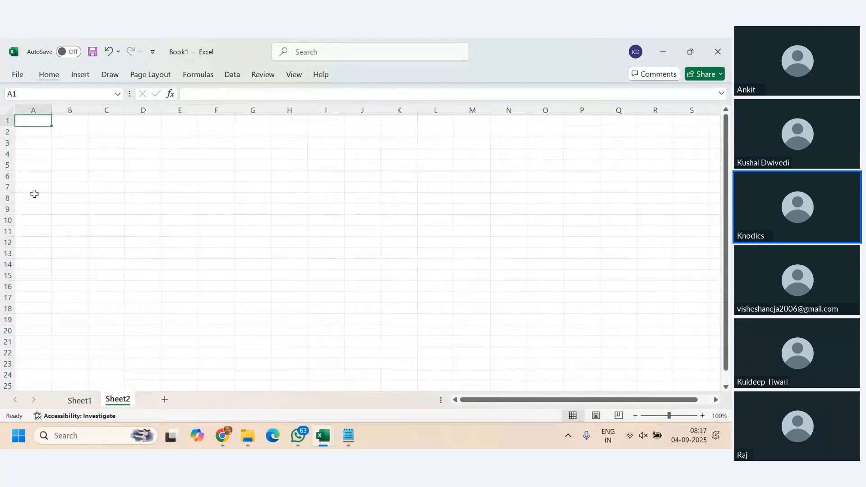
left_click(79, 402)
left_click_drag(82, 121, 396, 114)
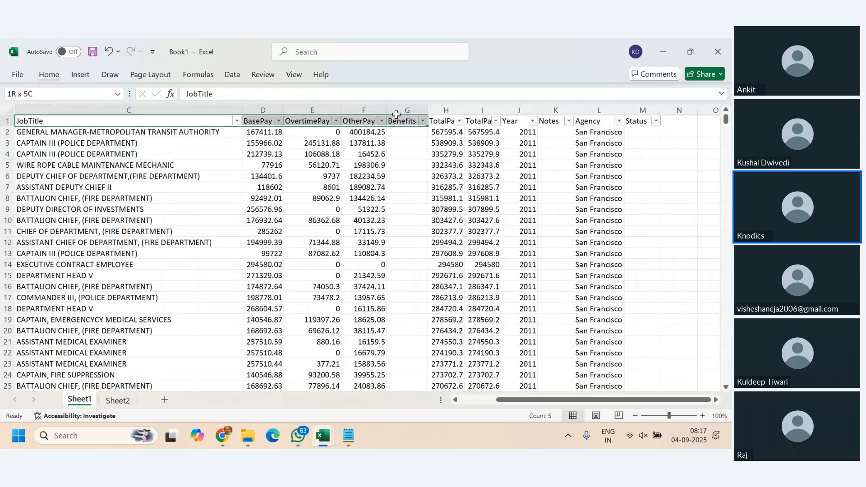
left_click(467, 403)
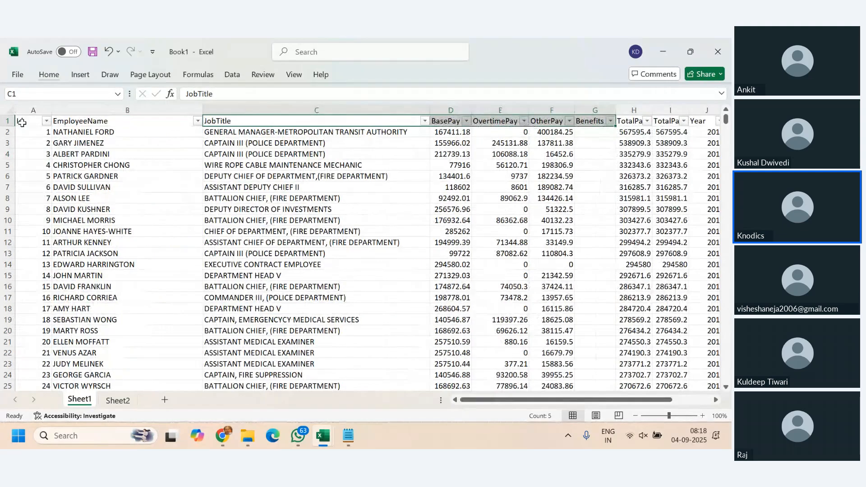
left_click_drag(22, 122, 401, 114)
left_click_drag(513, 119, 567, 122)
key("ctrl+c")
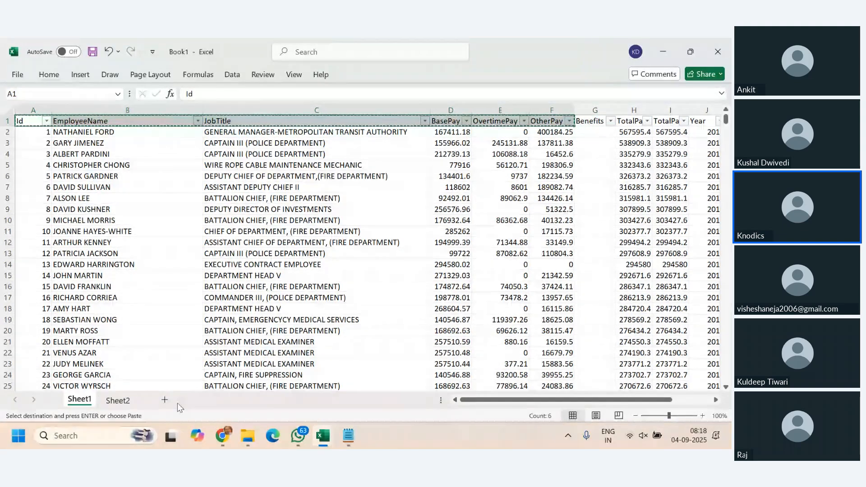
- Switch to Notepad and paste the copied headers into a new empty tab
left_click(118, 400)
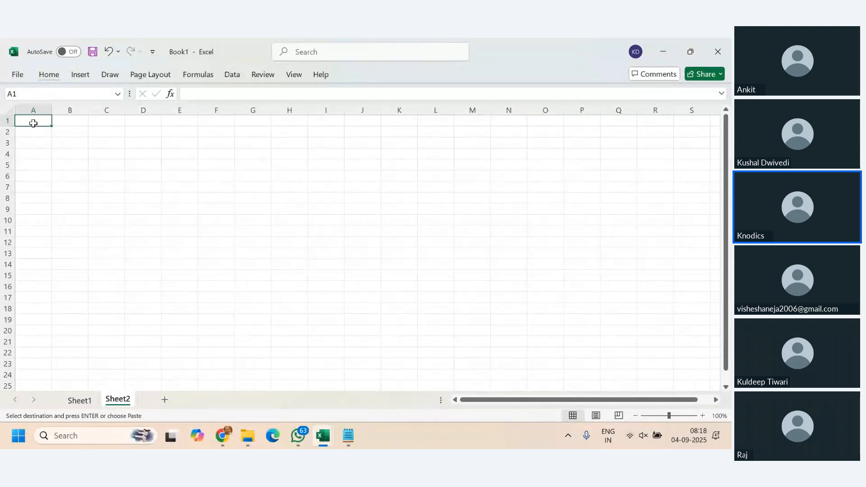
left_click(357, 434)
key("ctrl+n")
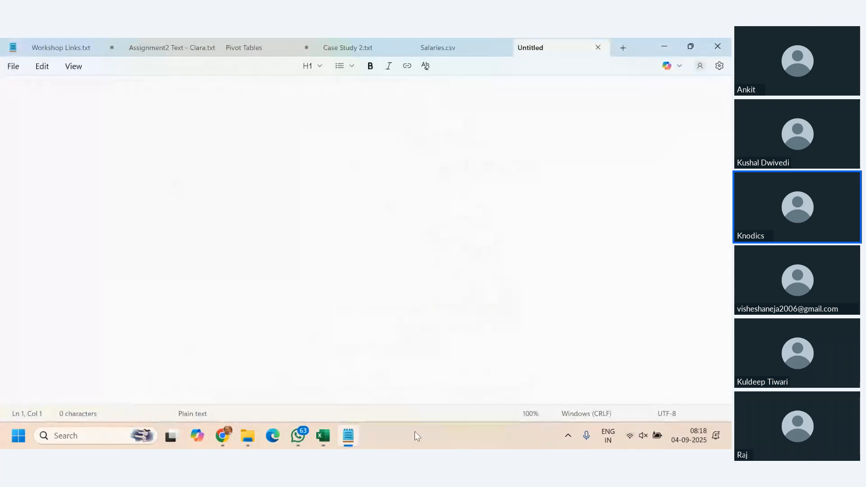
key("ctrl+v")
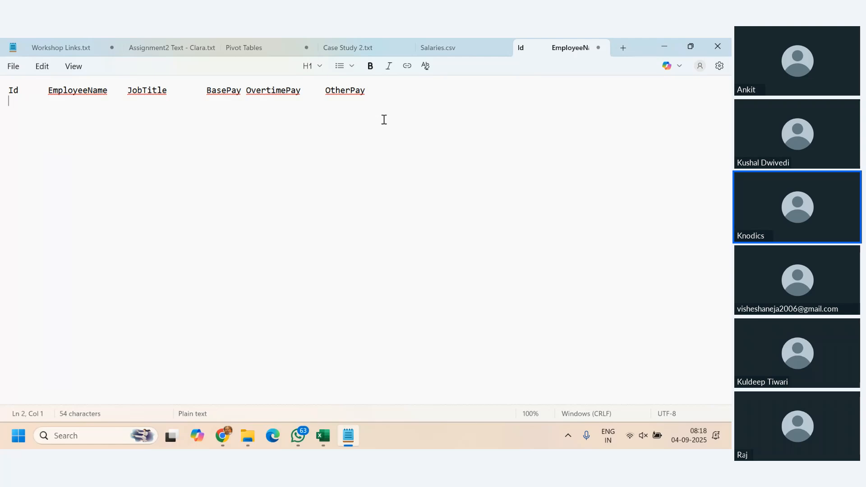
- Replace the pasted headers with the dollar-separated header line ID$EMPNAME$JOBTITLE$SALARY
left_click_drag(376, 90, 2, 105)
type("ID")
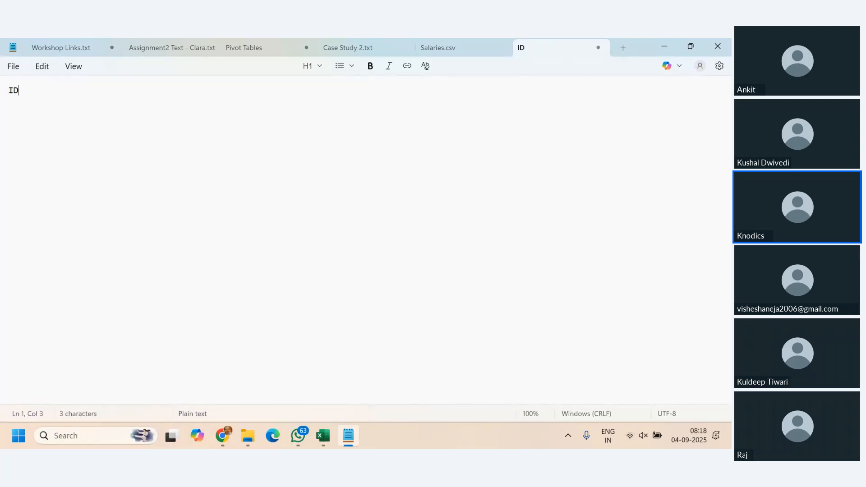
type("$EMPNAME")
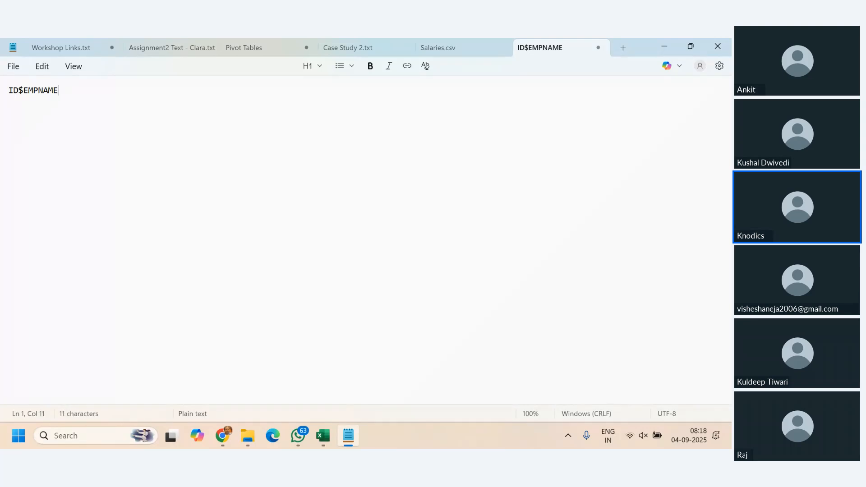
type("$JOBTITLE")
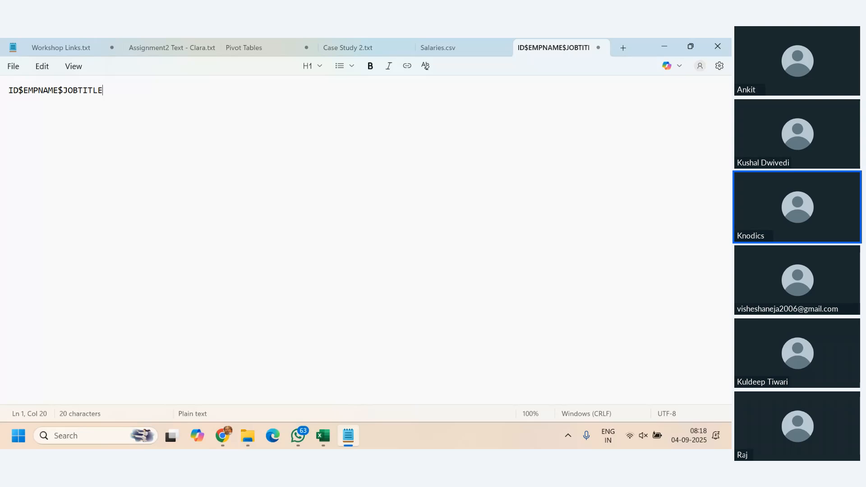
type("$SALARY")
- Add the data rows 1$ABC$XYZ$5000 and 2$BCD$PQR$6000 below the header line
key("Return")
type("1$ABS")
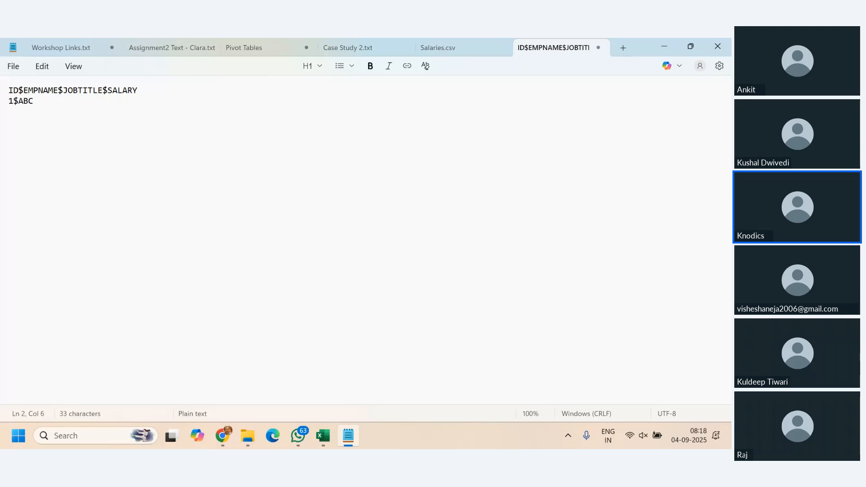
type("$XYZ")
type("$5000")
type("2$BCD$")
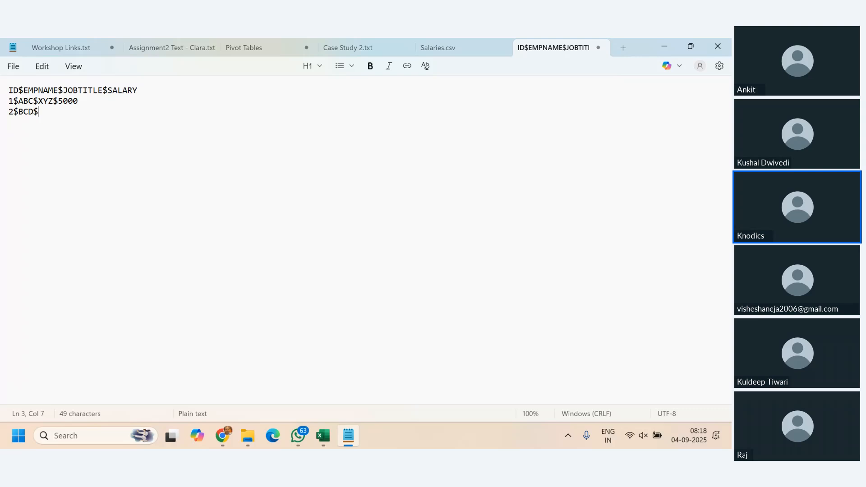
type("PQR$6000")
- Copy the whole sample text, switch to Book1 in Excel and paste it into cell A1 of Sheet2
key("ctrl+a")
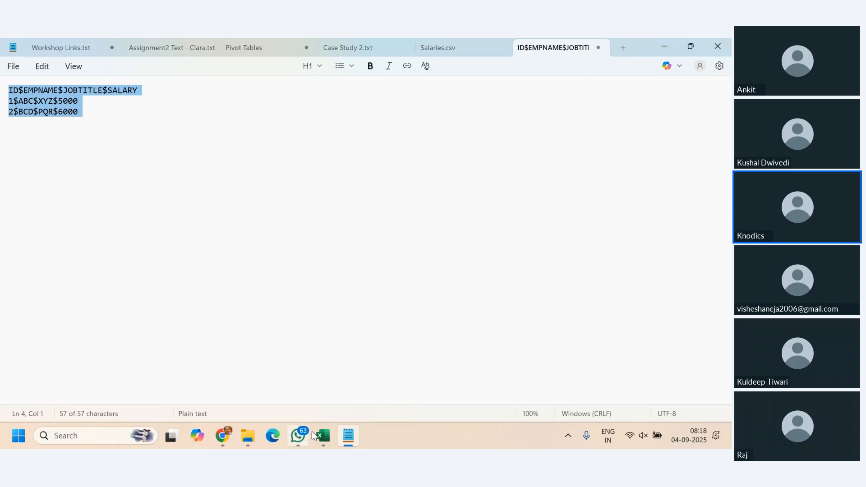
mouse_move(323, 436)
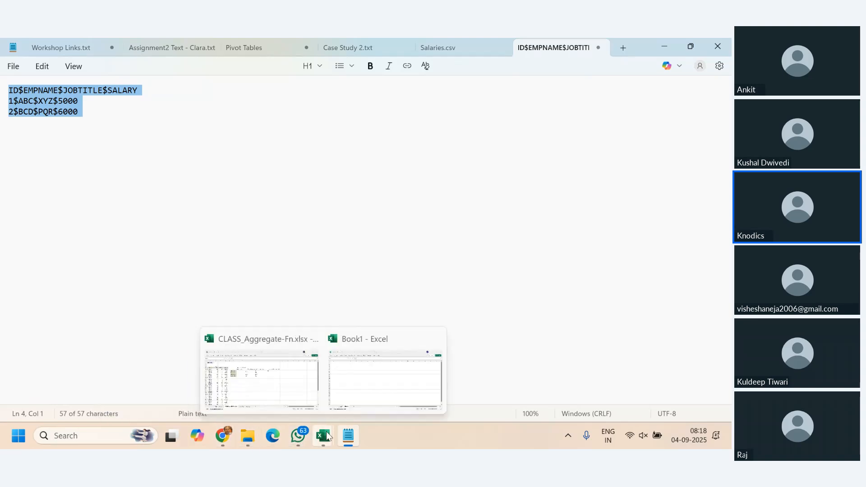
left_click(390, 372)
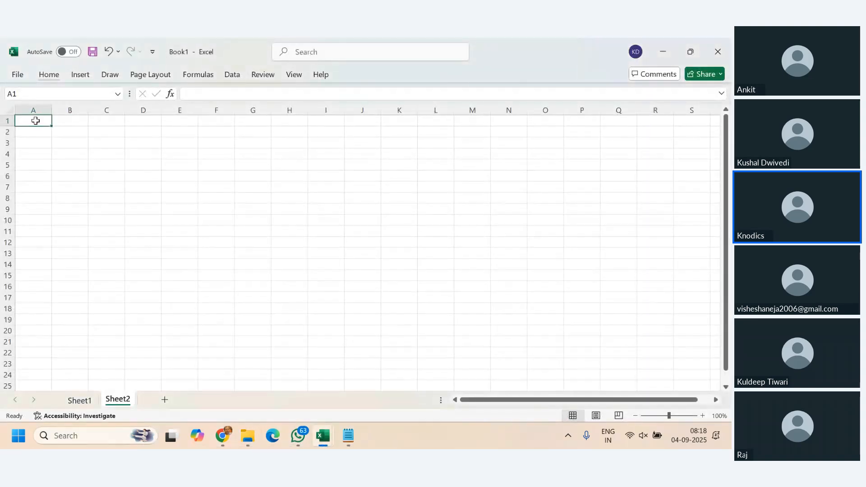
key("ctrl+v")
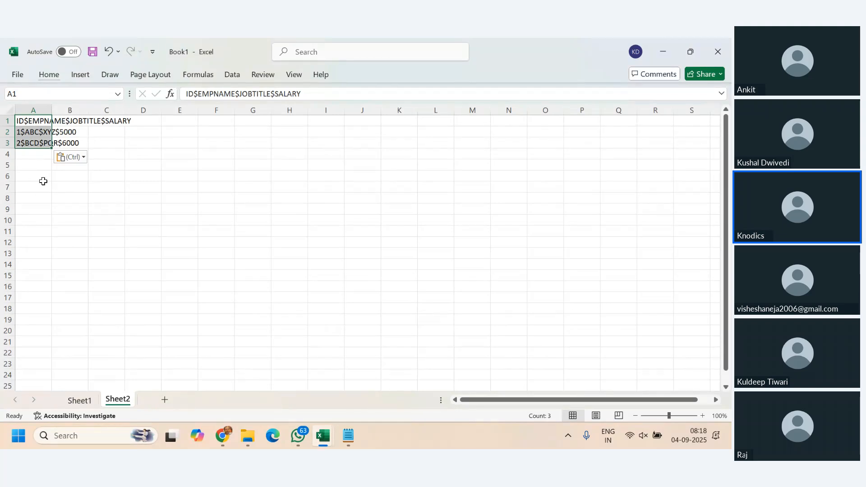
- Split column A of Sheet2 with Text to Columns, using only $ as the Other delimiter, General format and destination $A$1
left_click(34, 109)
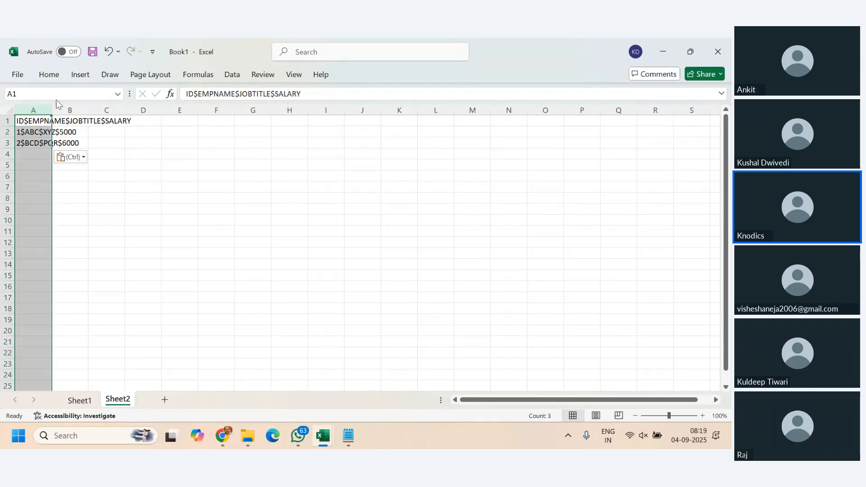
left_click(233, 74)
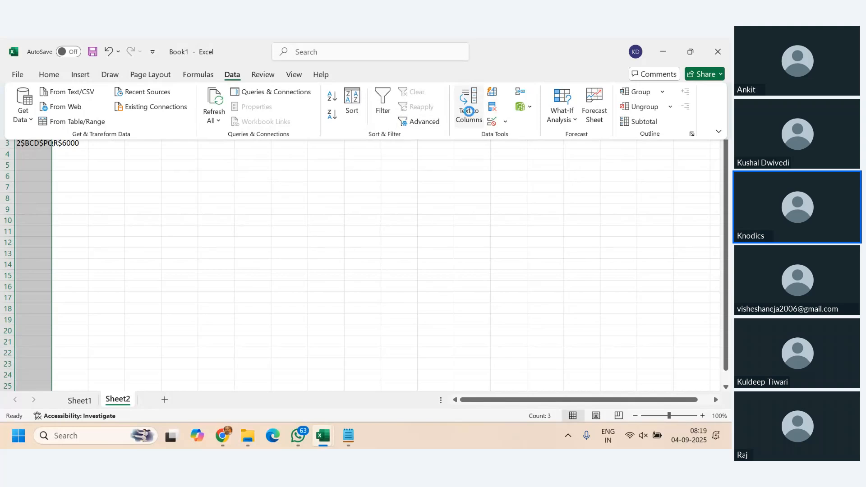
left_click(469, 111)
left_click(458, 329)
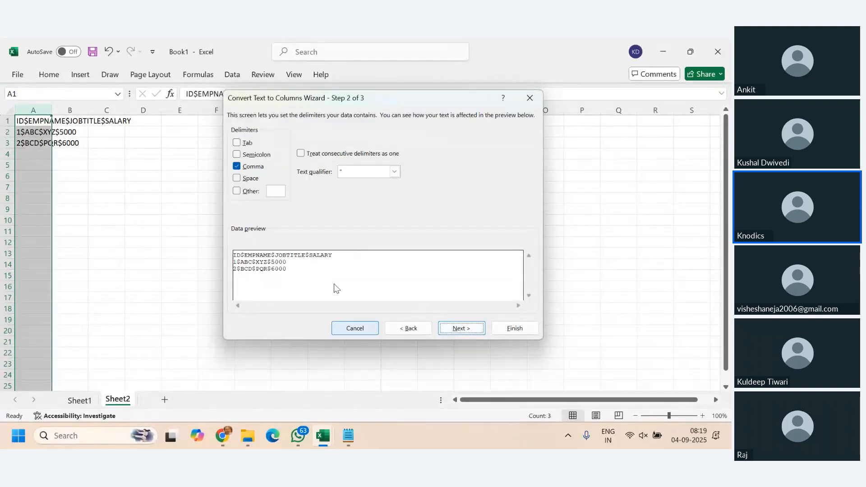
left_click(237, 166)
left_click(237, 191)
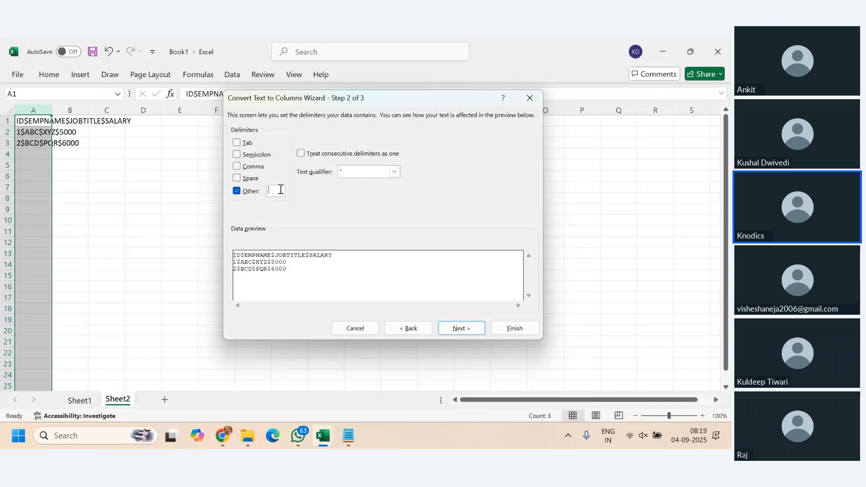
type("$")
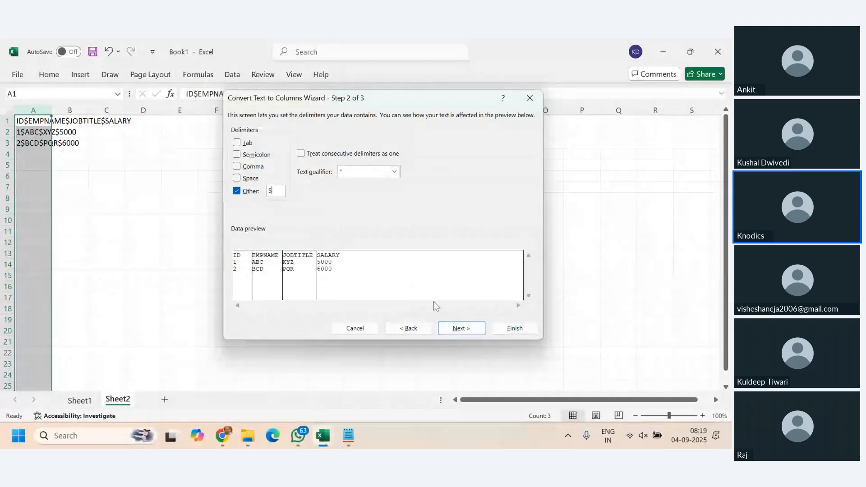
left_click(462, 329)
left_click(516, 329)
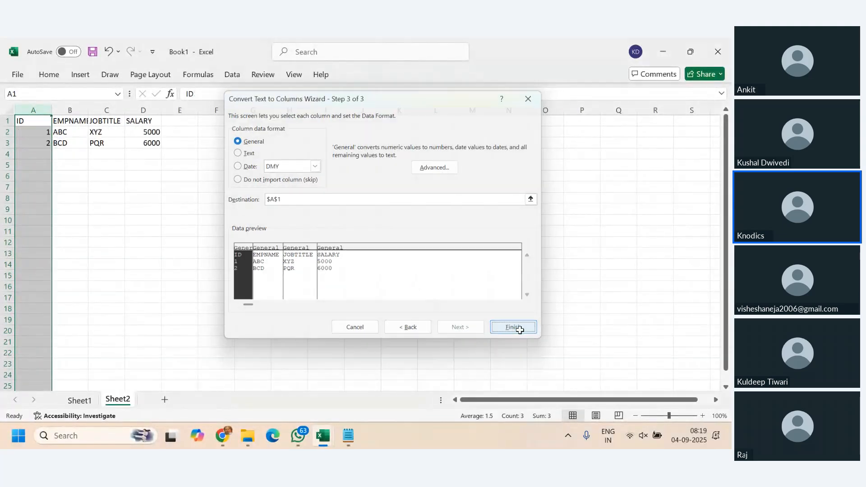
left_click(292, 307)
- In the Notepad sample, replace the $ after ABC and the $ after PQR with commas
left_click(349, 440)
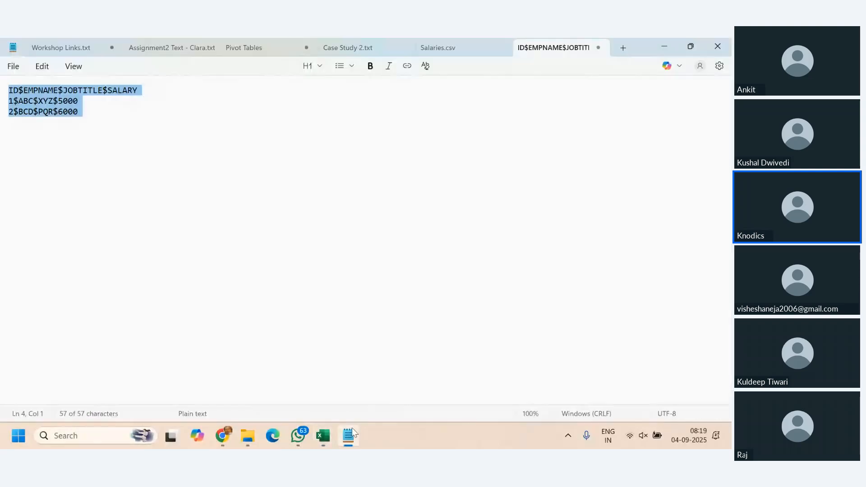
left_click(100, 112)
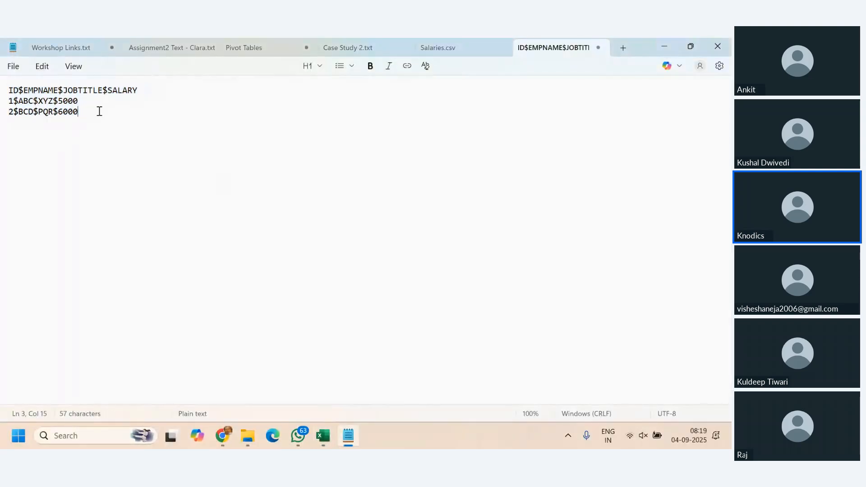
left_click(38, 101)
key("BackSpace")
type(",")
left_click(58, 112)
key("BackSpace")
type(",")
- Copy the whole Notepad sample, switch to Book1 in Excel, add a new sheet and try pasting the text into cell A1
key("ctrl+a")
key("ctrl+c")
key("alt+Tab")
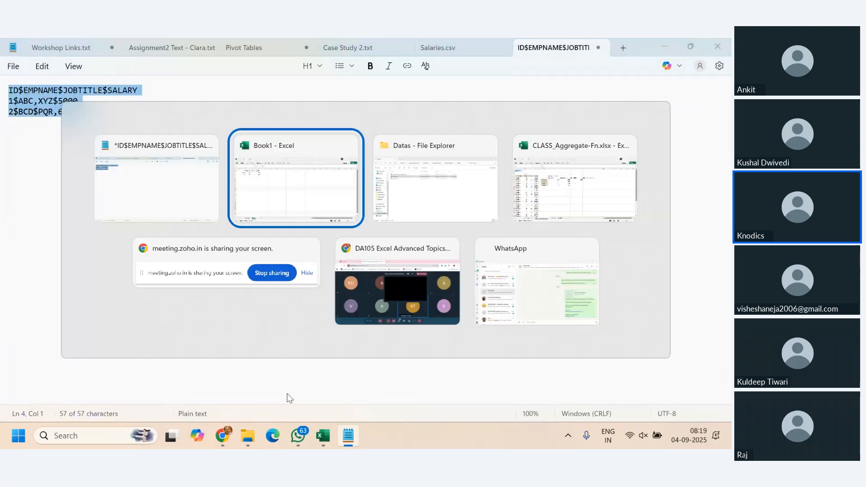
left_click(163, 399)
key("ctrl+v")
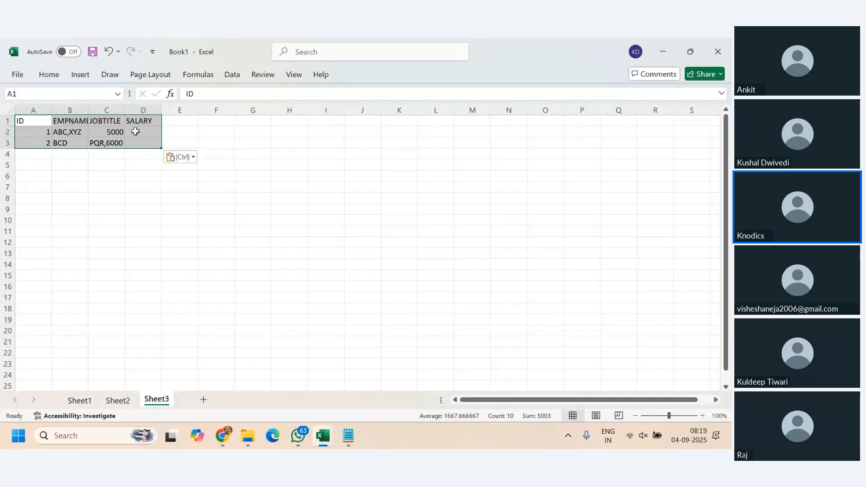
key("ctrl+z")
- Paste the sample text as the content of the single cell A1 on Sheet3, and clear the whole sheet
double_click(37, 121)
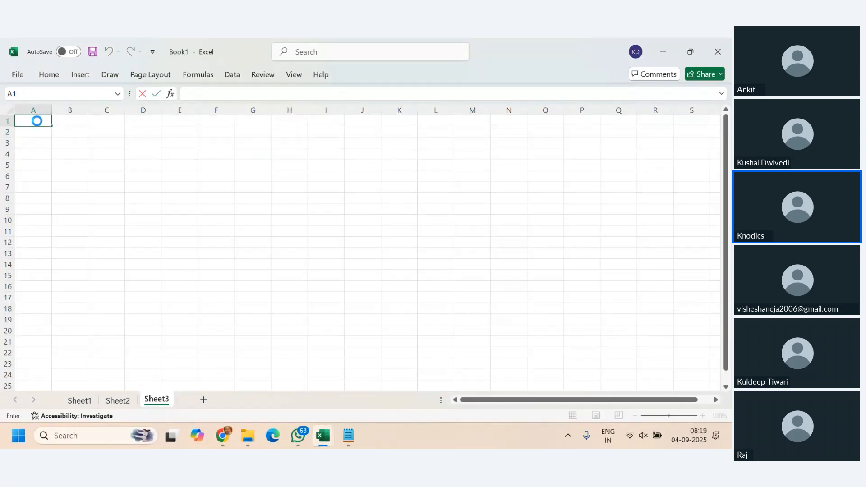
key("ctrl+v")
left_click(179, 319)
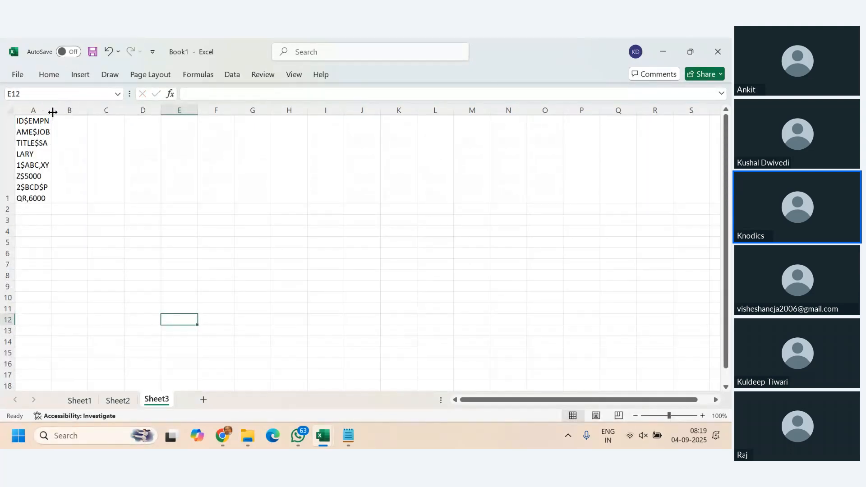
key("ctrl+a")
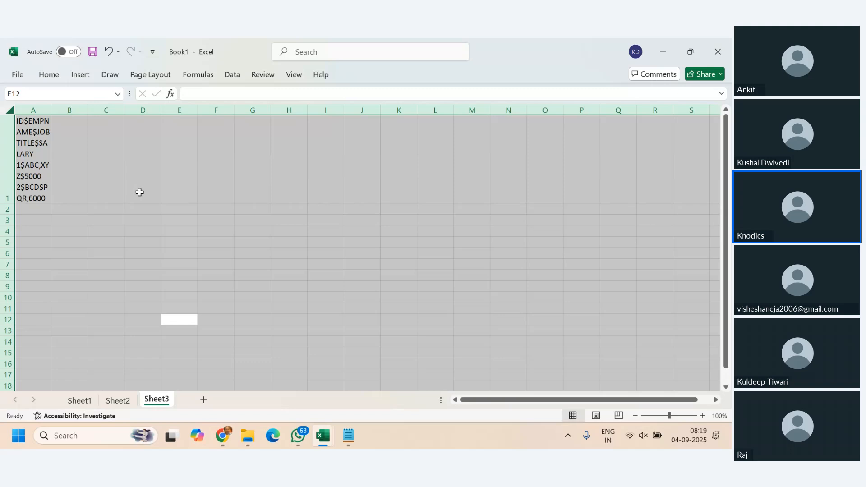
key("Delete")
- Paste the sample text into Sheet3 starting at cell A1 once more and undo the paste
left_click(32, 121)
type("ID\tEMPNAME\tJOBTITLE\tSALARY 1\tABC,XYZ\t5000 2\tBCD\tPQR,6000")
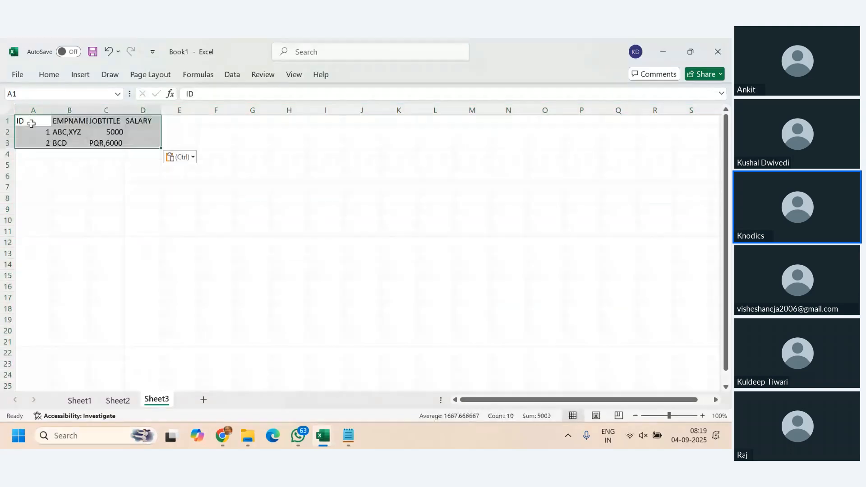
left_click(244, 233)
key("ctrl+z")
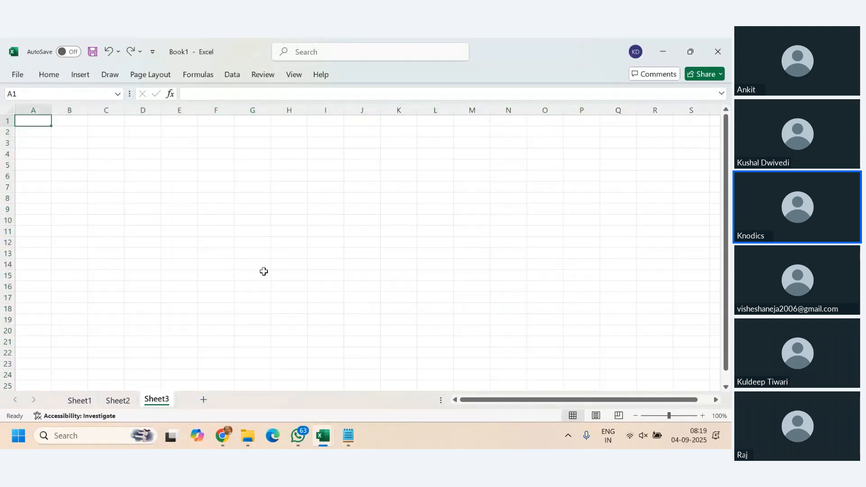
- Switch to Notepad and copy the three sample lines with mixed $ and comma delimiters again
left_click(349, 436)
left_click(204, 257)
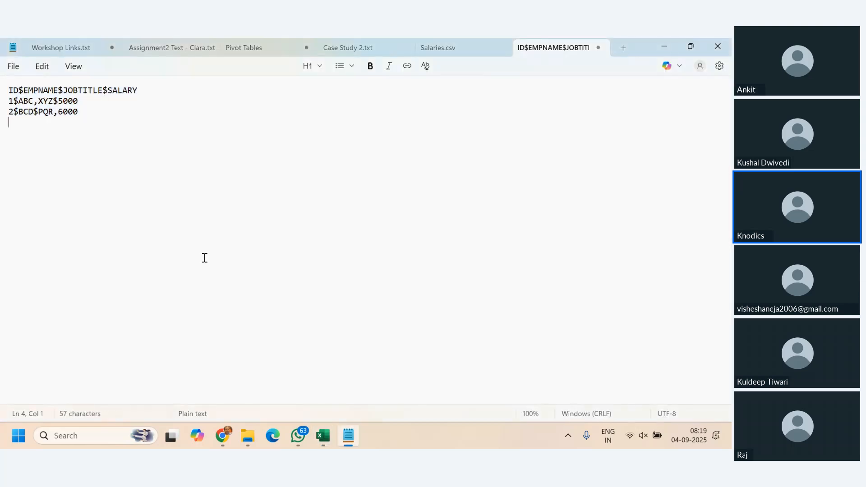
left_click_drag(79, 122, 0, 85)
key("ctrl+c")
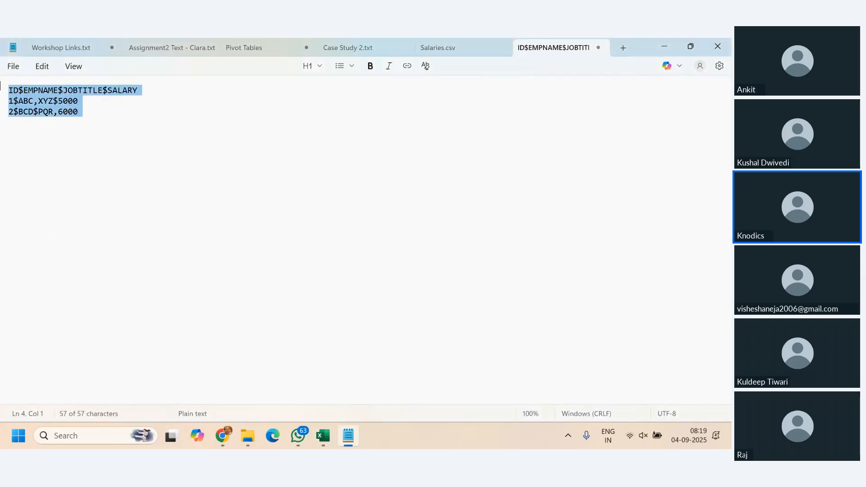
- Switch to Excel, create a new blank workbook, try pasting the sample text into cell A1 and undo the paste
mouse_move(323, 435)
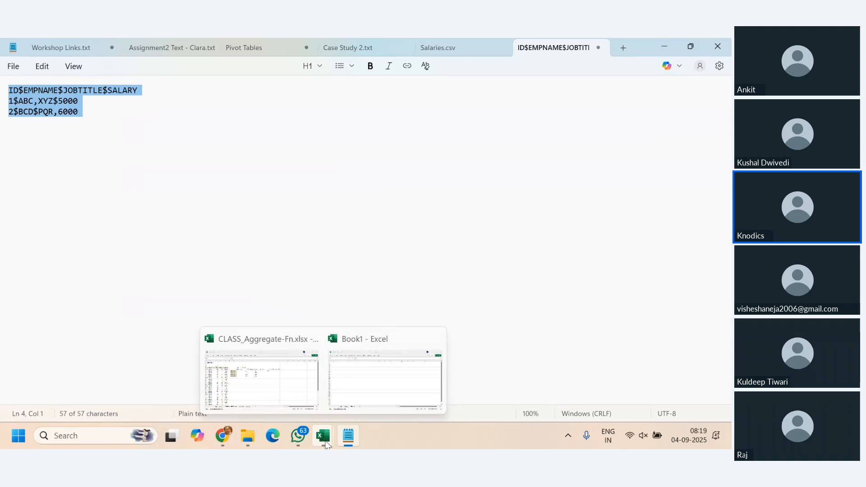
left_click(356, 360)
left_click(328, 219)
key("ctrl+n")
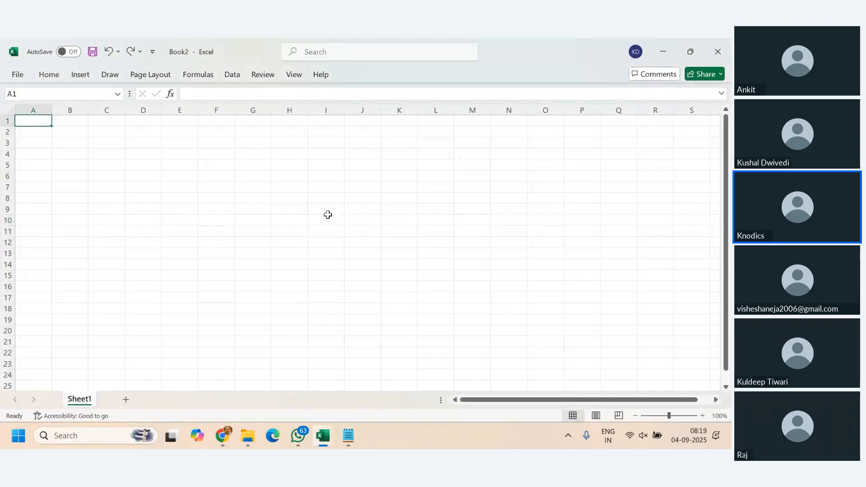
type("ID\tEMPNAME\tJOBTITLE\tSALARY 1\tABC,XYZ\t5000 2\tBCD\tPQR,6000")
key("ctrl+z")
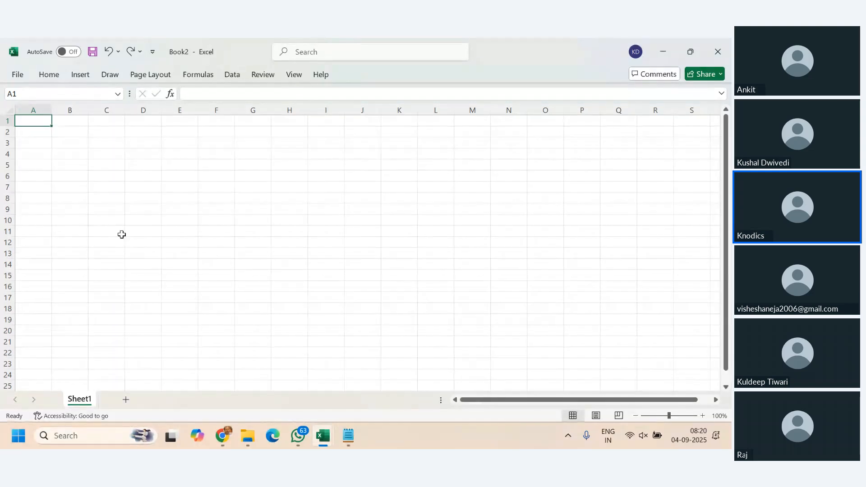
- Switch back to the Book1 workbook, open Sheet2 and undo its earlier contents
left_click(323, 436)
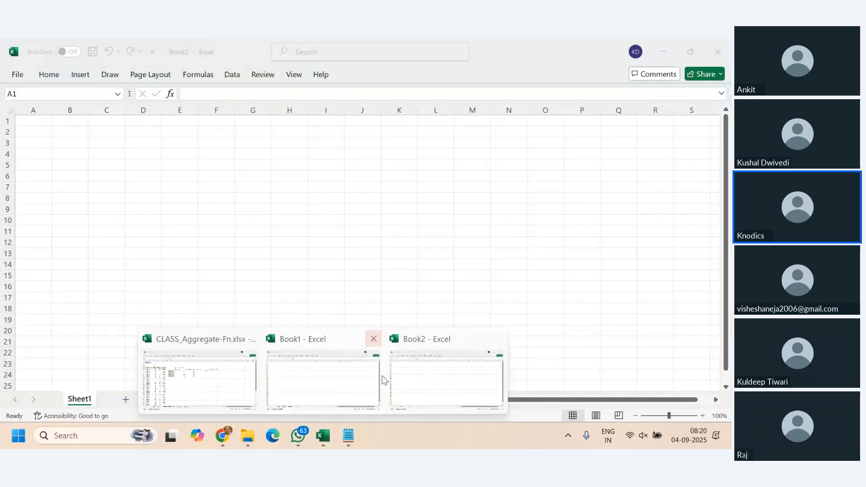
left_click(364, 387)
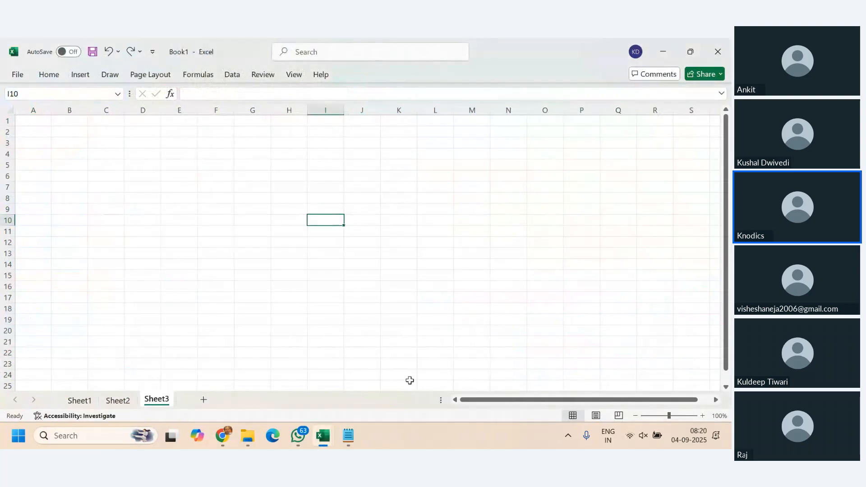
key("ctrl+Page_Up")
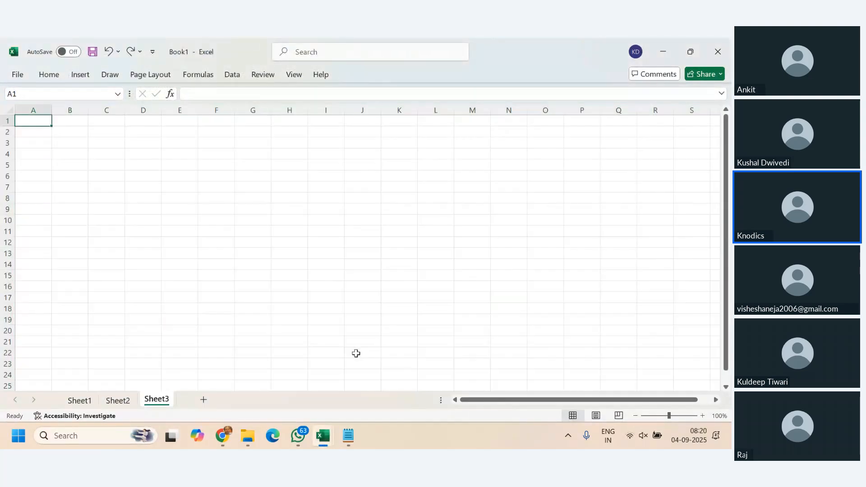
key("ctrl+z")
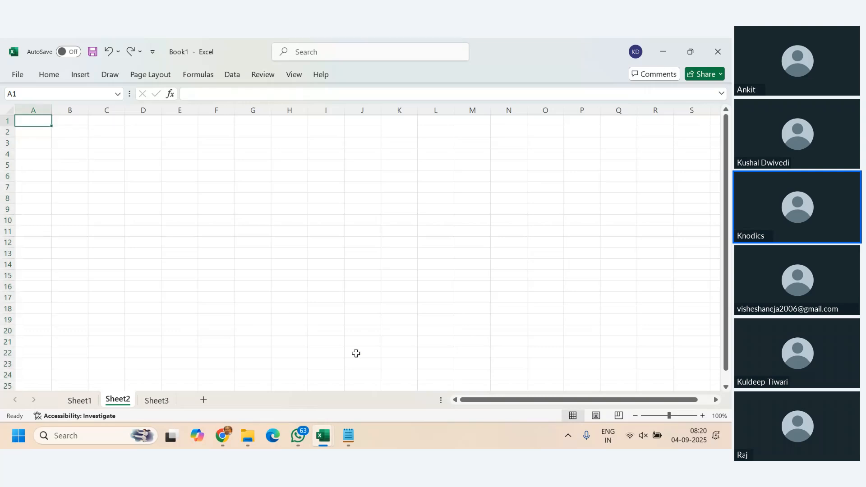
- Try entering the copied text as the content of the single cell A1 on Sheet2, and undo it
double_click(28, 117)
key("ctrl+v")
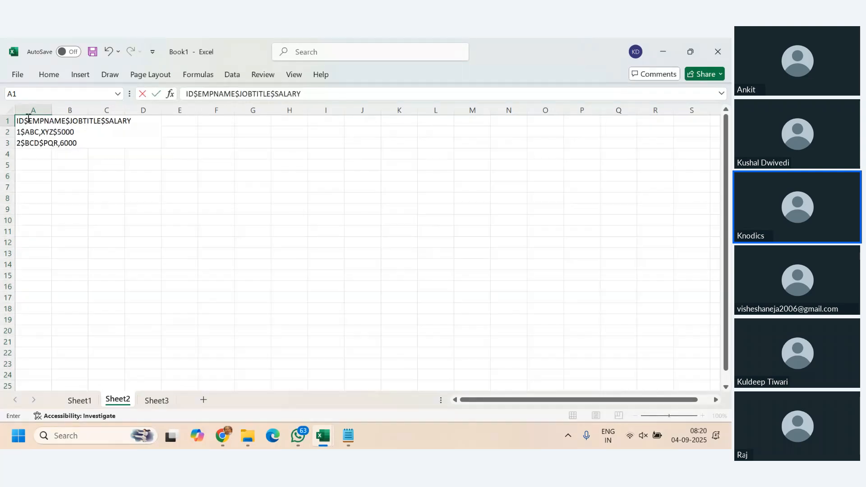
key("Return")
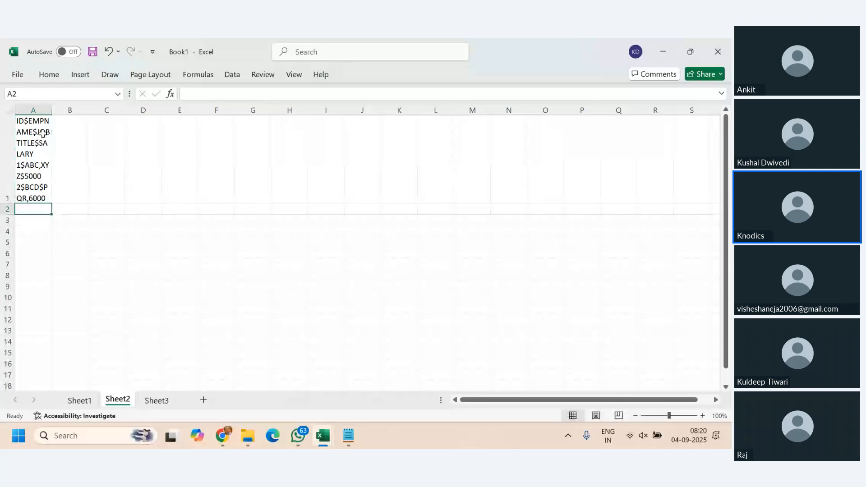
key("ctrl+z")
- Paste the sample text into Sheet2 starting at cell A1 and apply the text-only paste option
left_click(96, 220)
left_click(38, 125)
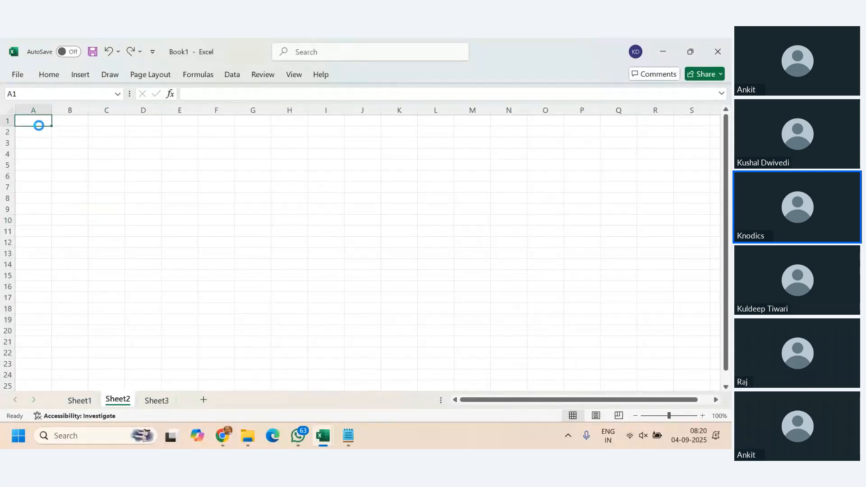
type("ID\tEMPNAME\tJOBTITLE\tSALARY 1\tABC,XYZ\t5000 2\tBCD\tPQR,6000")
left_click(132, 220)
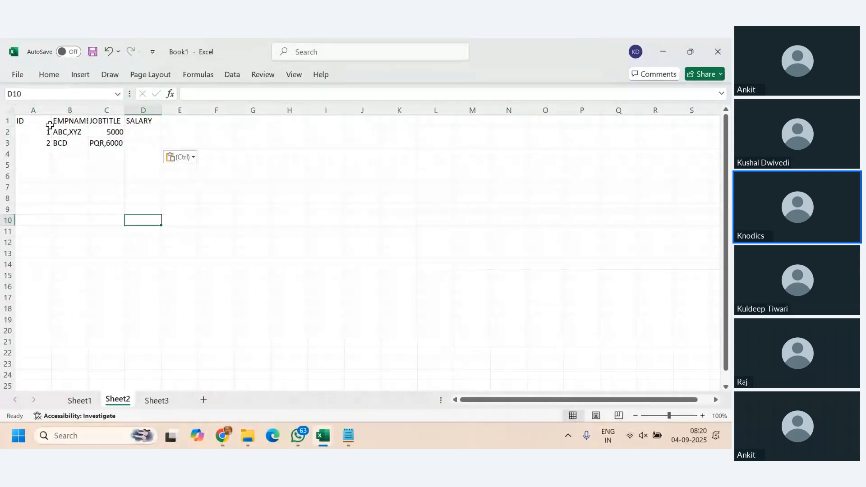
left_click(194, 158)
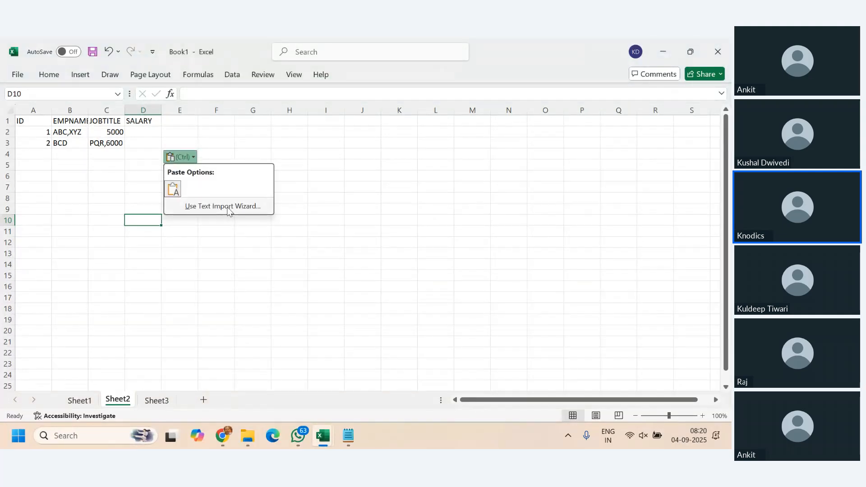
left_click(175, 188)
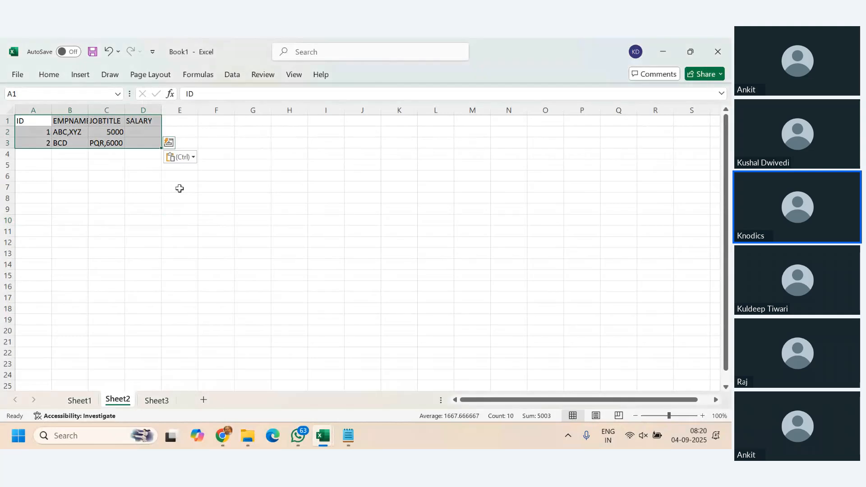
left_click(223, 221)
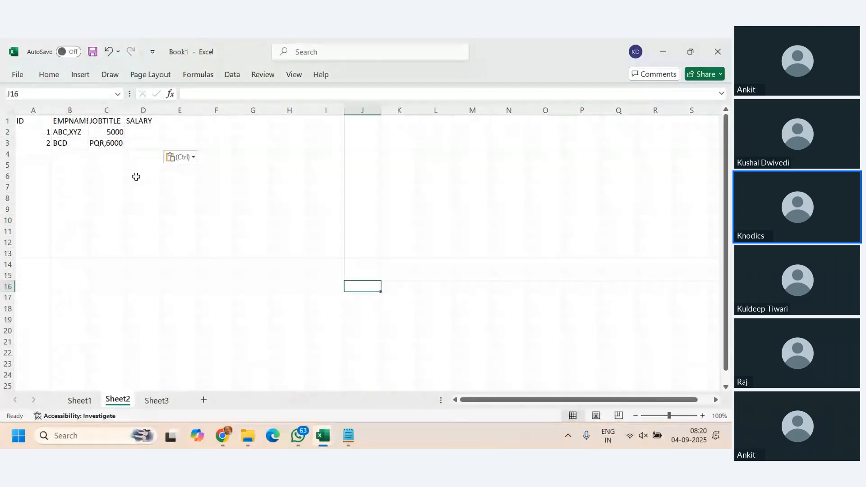
- Check the pasted cells B2 and C2 and clear the contents of columns A to E on Sheet2
left_click(72, 134)
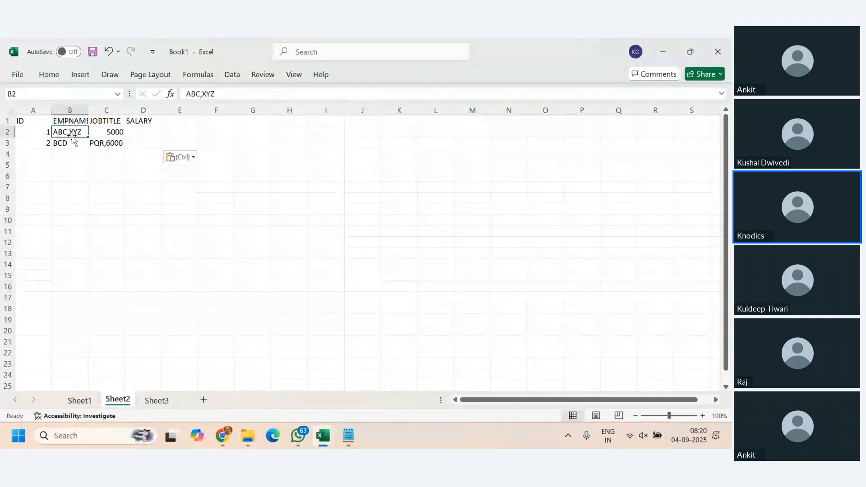
left_click(70, 110)
left_click(117, 132)
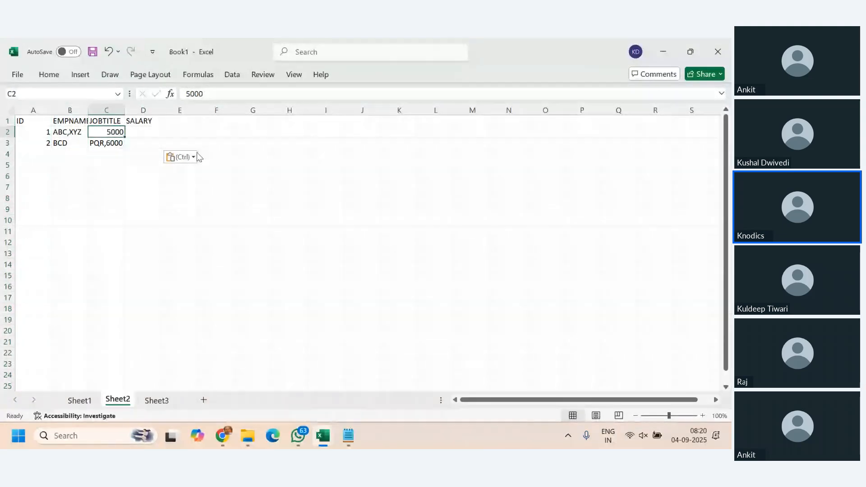
left_click_drag(33, 110, 203, 112)
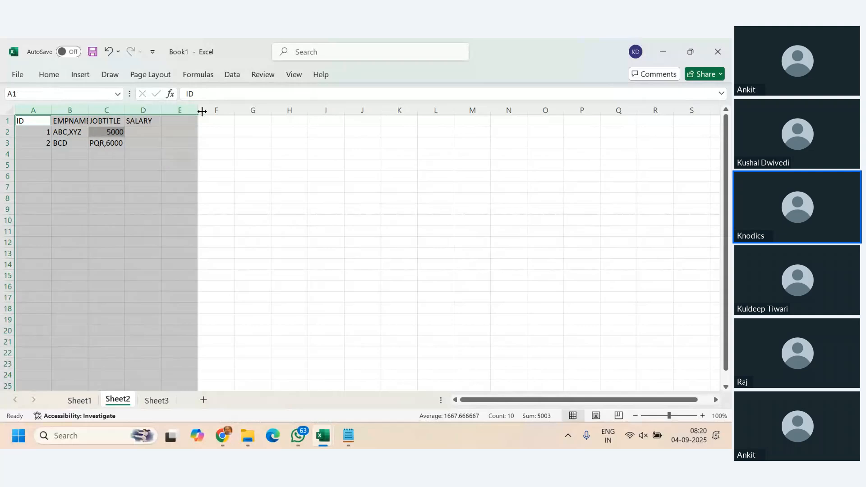
key("Delete")
left_click(153, 191)
left_click(16, 123)
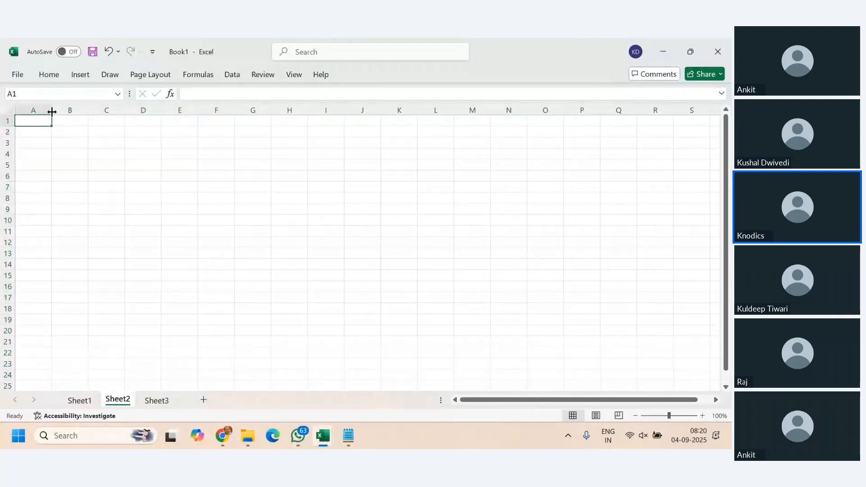
- Try to start Text to Columns on the empty cell A1 of Sheet2 and dismiss it
left_click(233, 74)
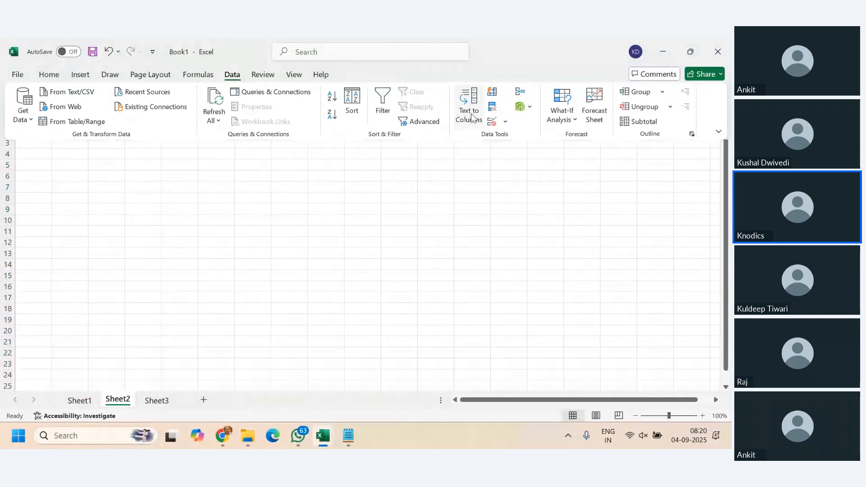
left_click(464, 116)
left_click(436, 259)
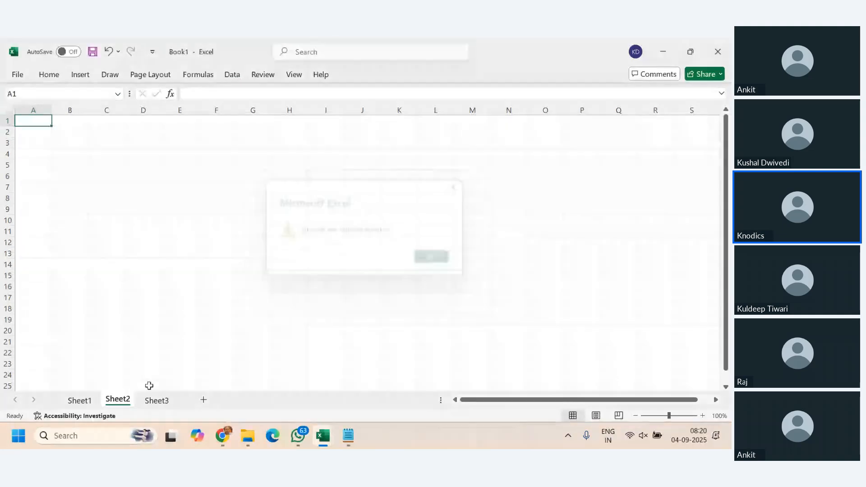
- Look at Sheet1, undo the most recent changes in Book1 and return to cell A1 of Sheet2
left_click(82, 402)
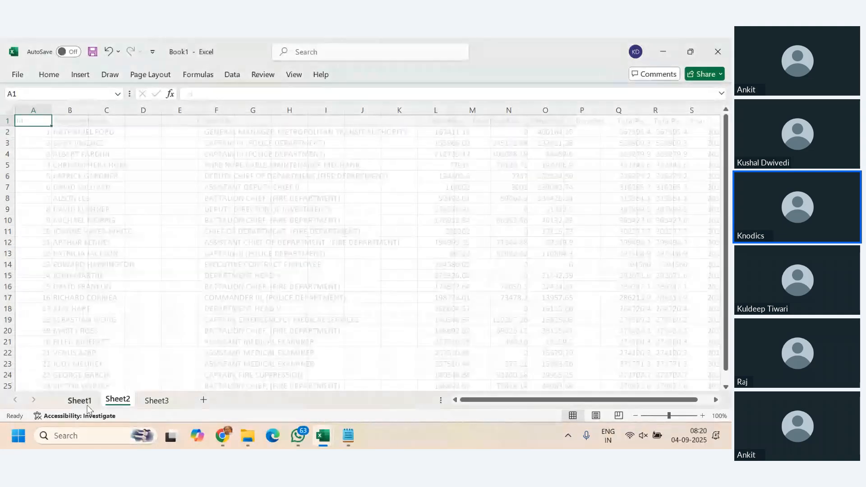
left_click(139, 263)
key("ctrl+z")
key("ctrl+z")
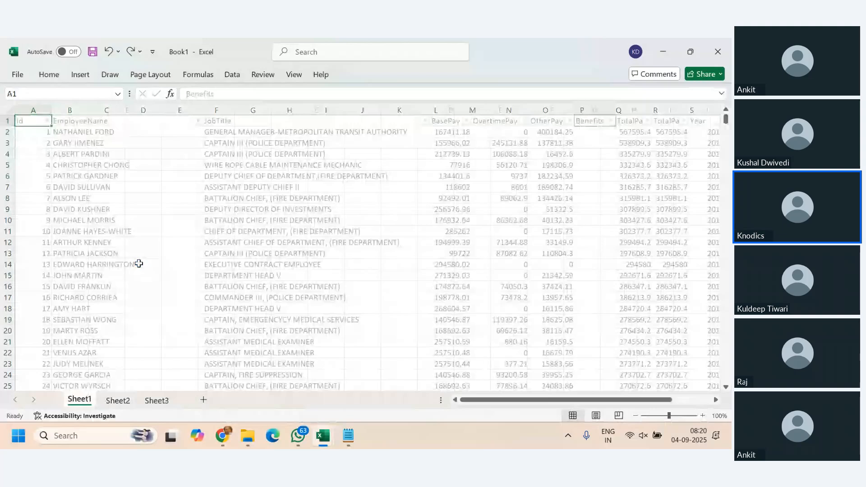
left_click(113, 402)
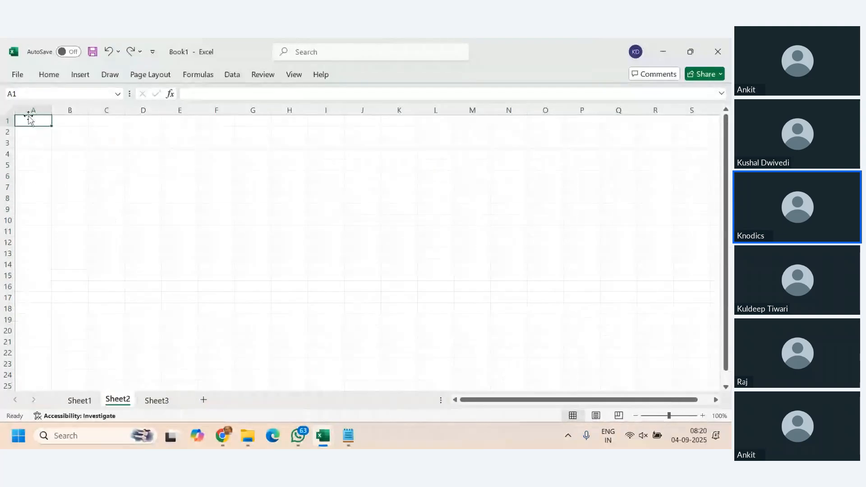
double_click(31, 123)
key("ctrl+z")
key("ctrl+z")
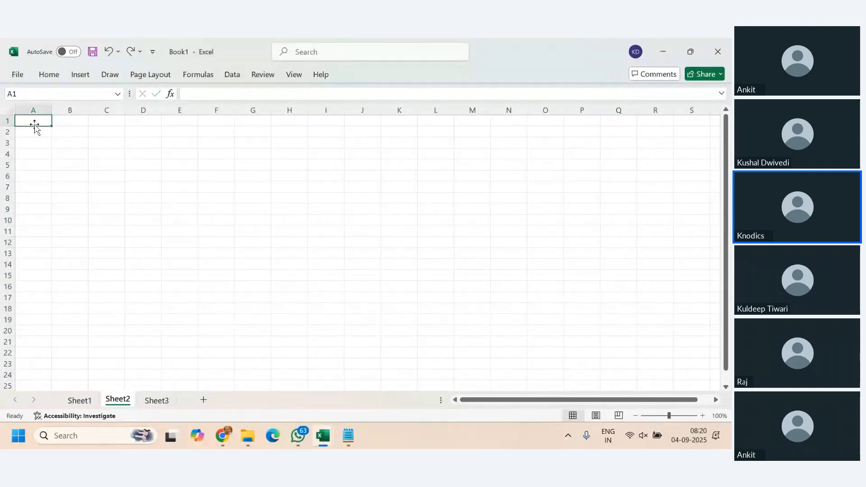
- Paste the sample text into the blank Sheet2 from cell A1 and check which paste options are offered
type("ID\tEMPNAME\tJOBTITLE\tSALARY 1\tABC,XYZ\t5000 2\tBCD\tPQR,6000")
left_click(216, 220)
key("ctrl")
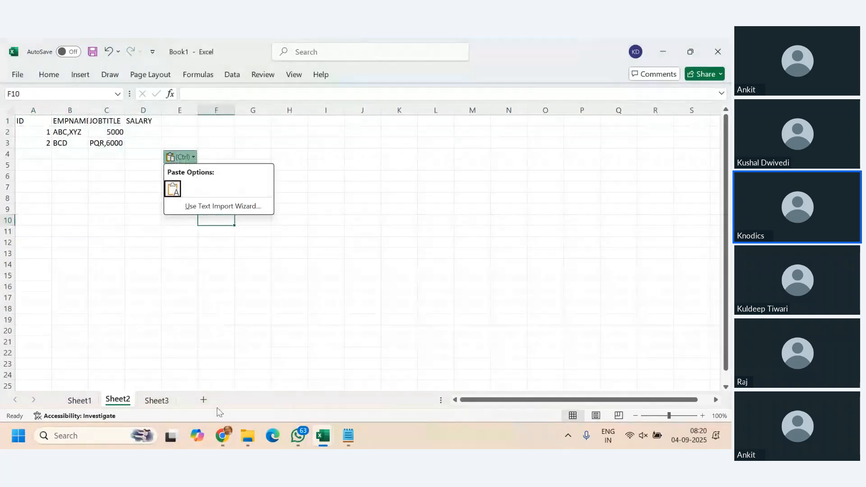
key("Escape")
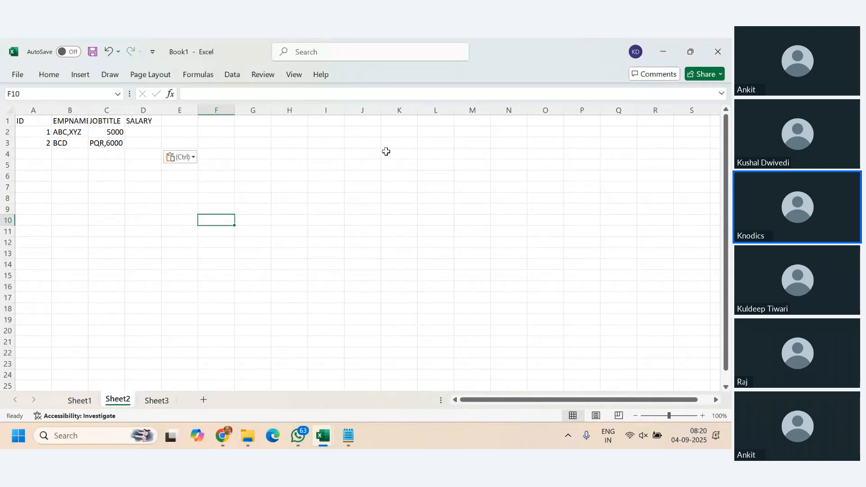
- Clear the pasted sample text from cells A1 to D3 on Sheet2
left_click(233, 76)
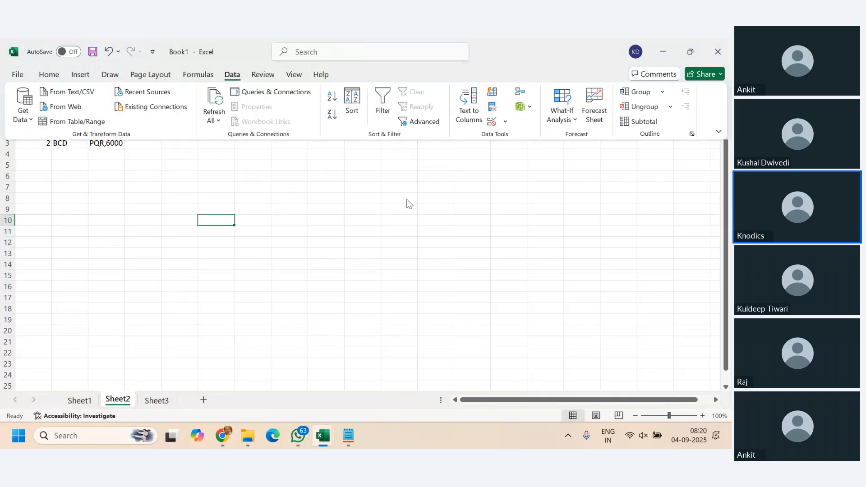
left_click(499, 266)
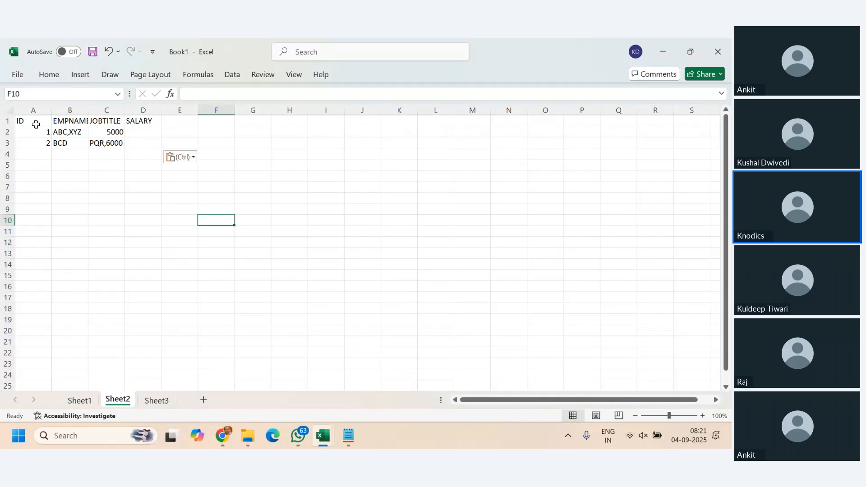
left_click_drag(35, 120, 151, 140)
key("Delete")
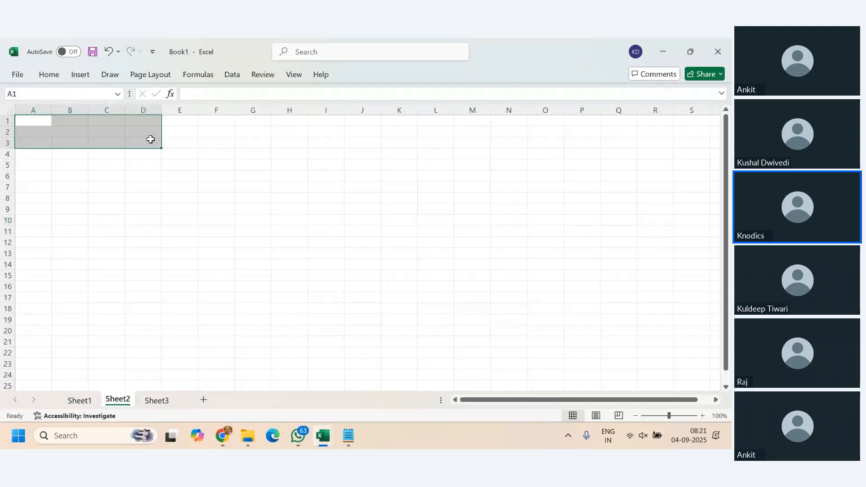
- Switch to File Explorer and look through the Excel Training folder for a practice workbook
left_click(247, 436)
left_click(334, 279)
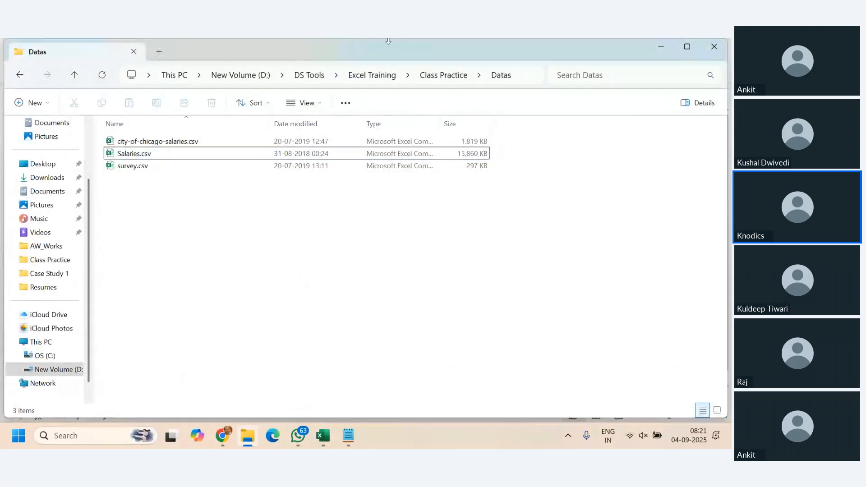
left_click(372, 76)
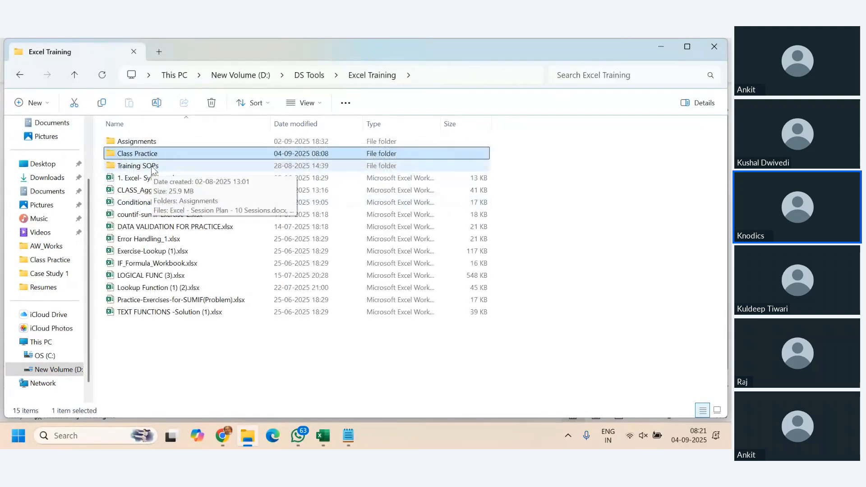
- Switch to the Zoho meeting in Chrome, accept the recording consent and restart screen sharing with the sharing notice hidden
left_click(222, 435)
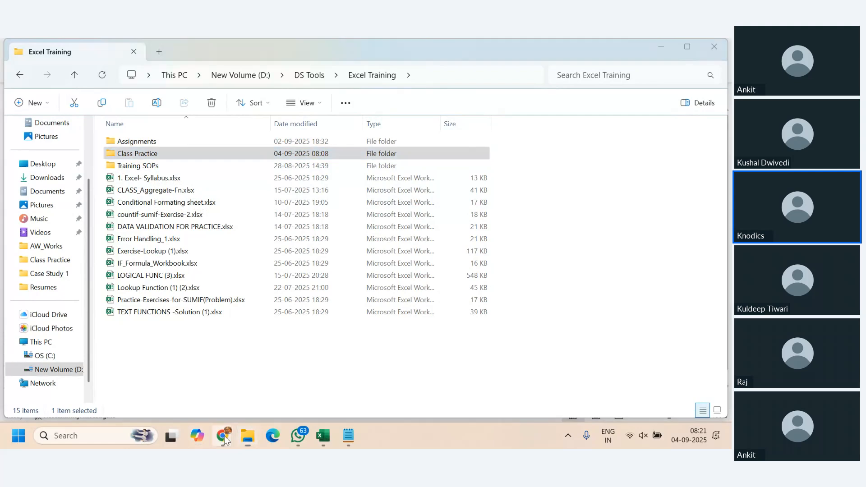
left_click(238, 389)
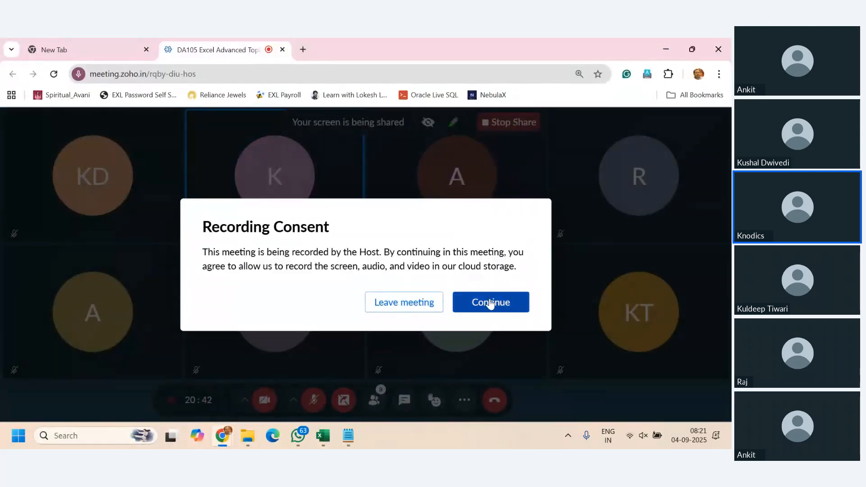
left_click(491, 303)
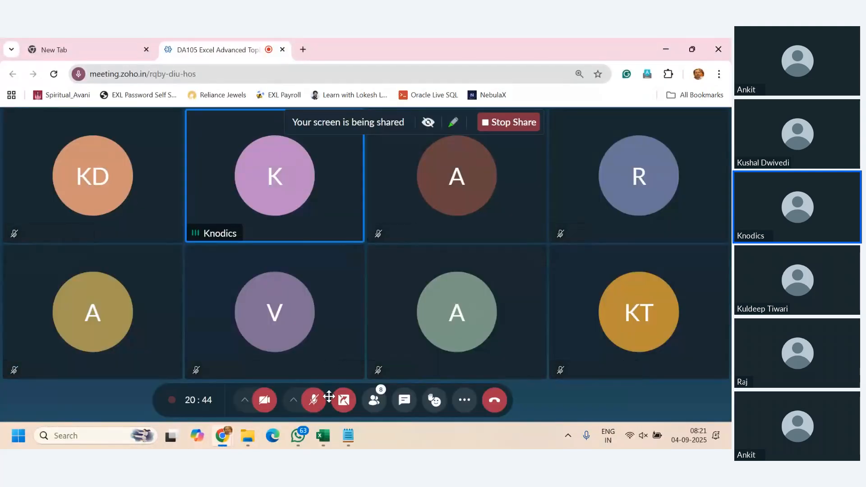
left_click(345, 401)
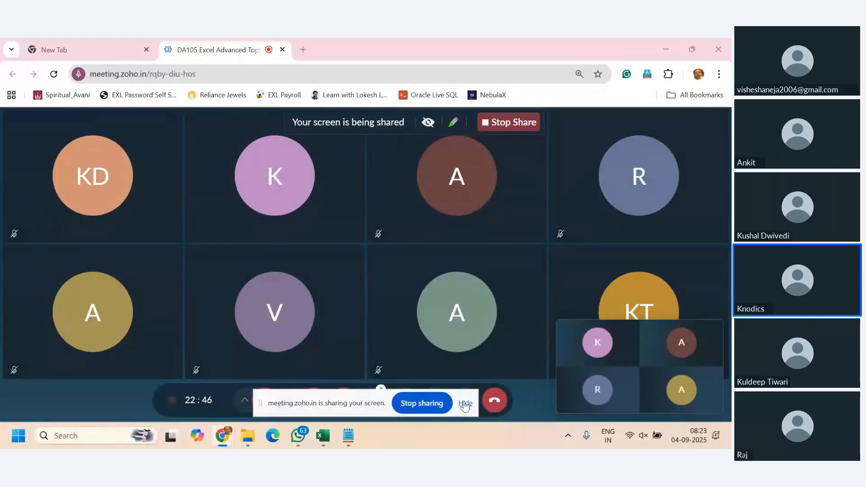
left_click(465, 404)
- Switch to IF_Formula_Workbook in Excel, dismiss the floating meeting thumbnails and look over the tables on the IF_Final sheet
mouse_move(323, 436)
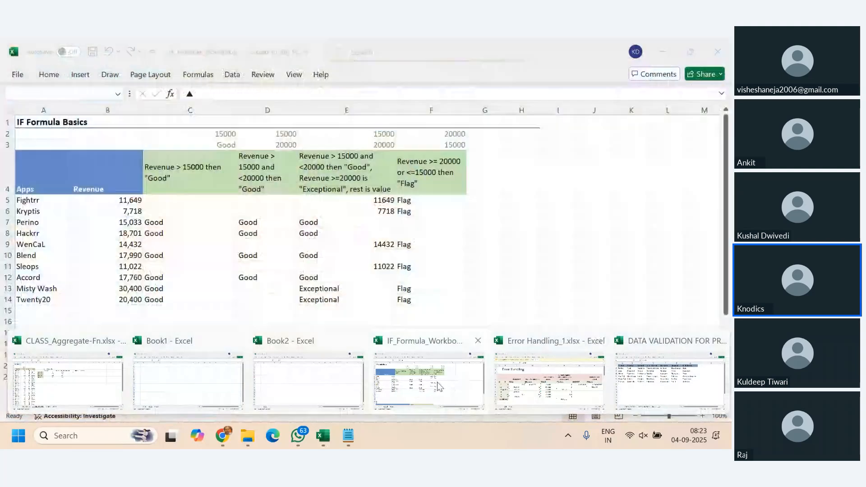
left_click(422, 382)
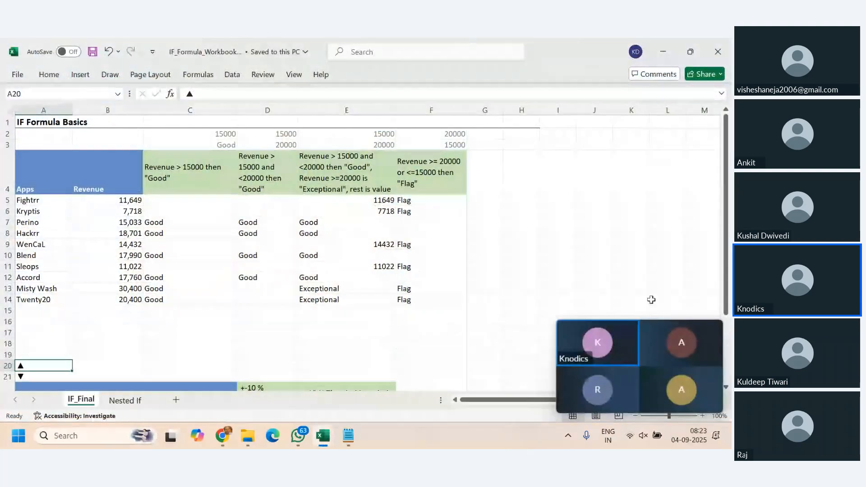
left_click(712, 331)
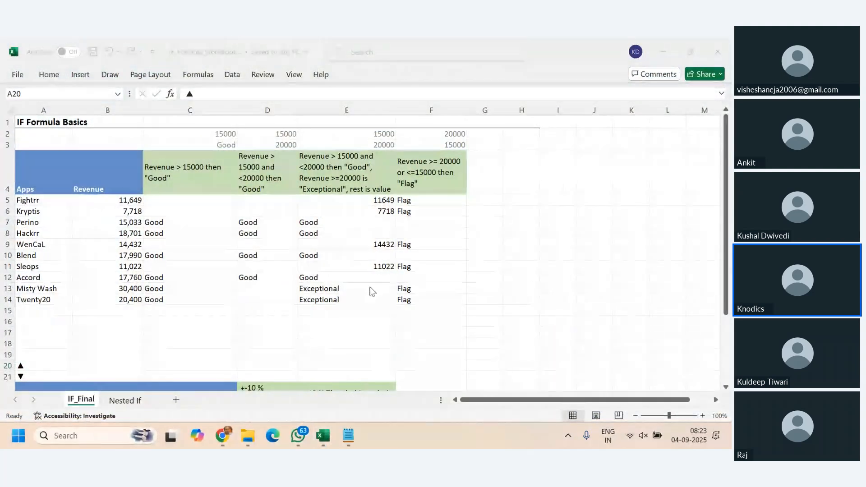
scroll(491, 232, "down", 7)
scroll(490, 232, "up", 6)
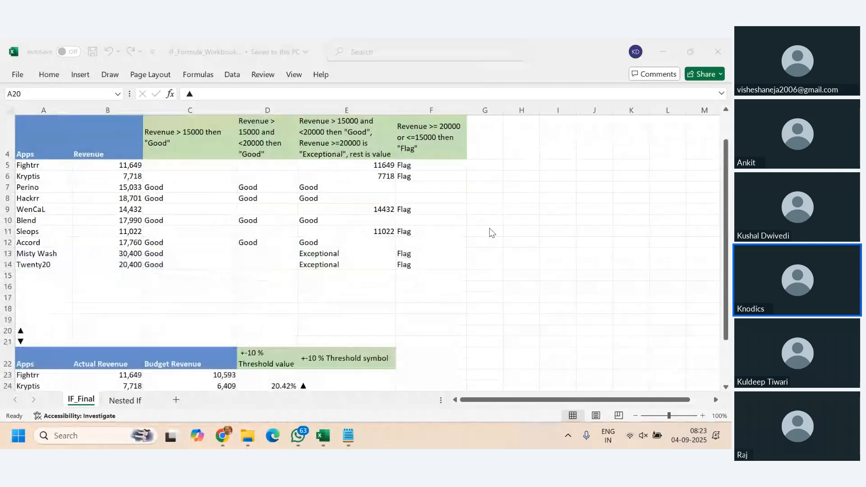
scroll(489, 228, "up", 1)
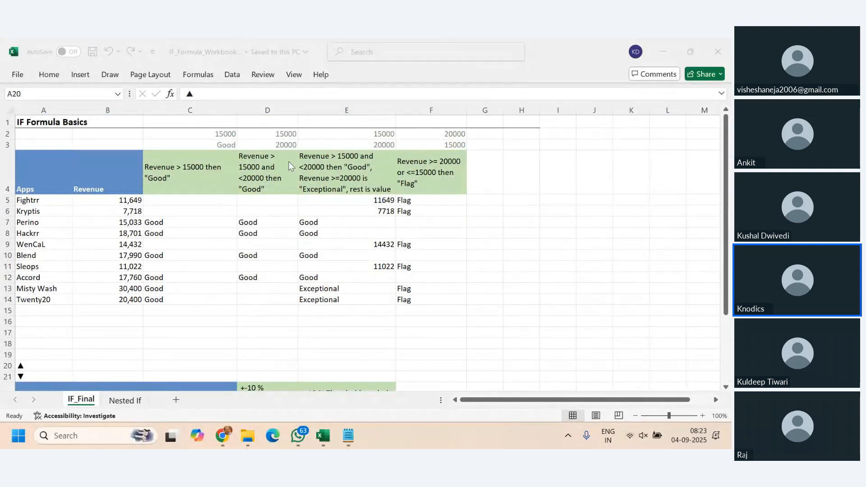
left_click(578, 253)
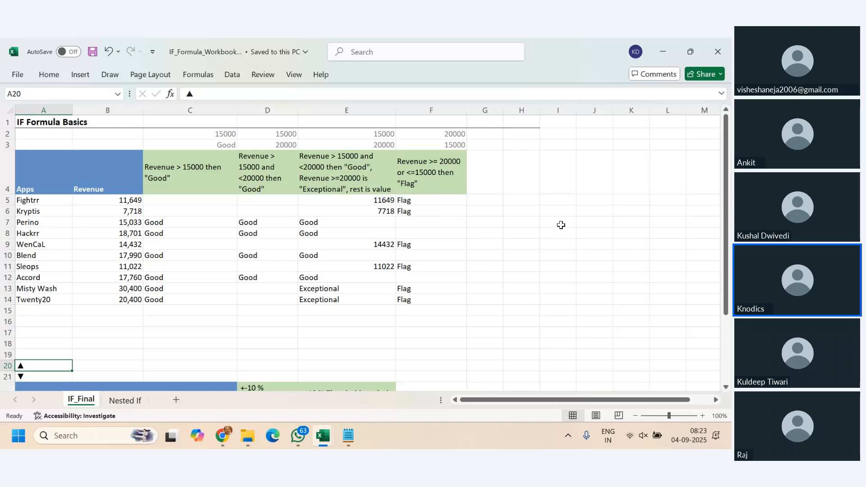
left_click(562, 198)
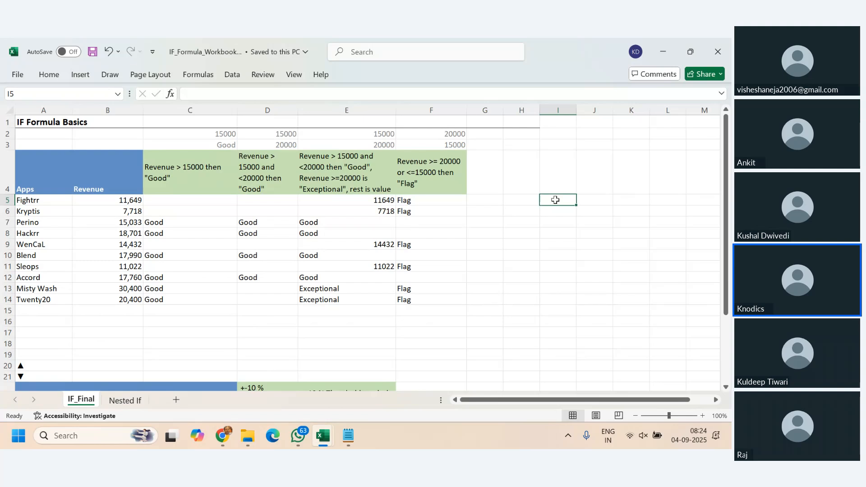
type("=")
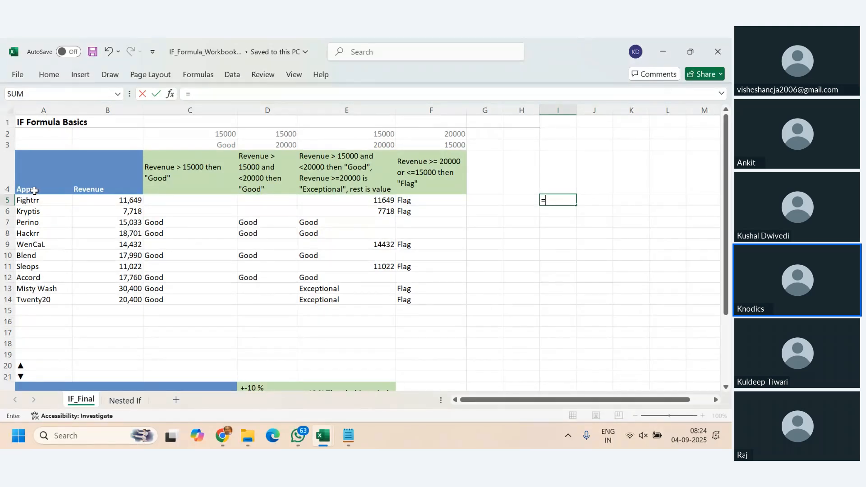
left_click_drag(34, 192, 105, 304)
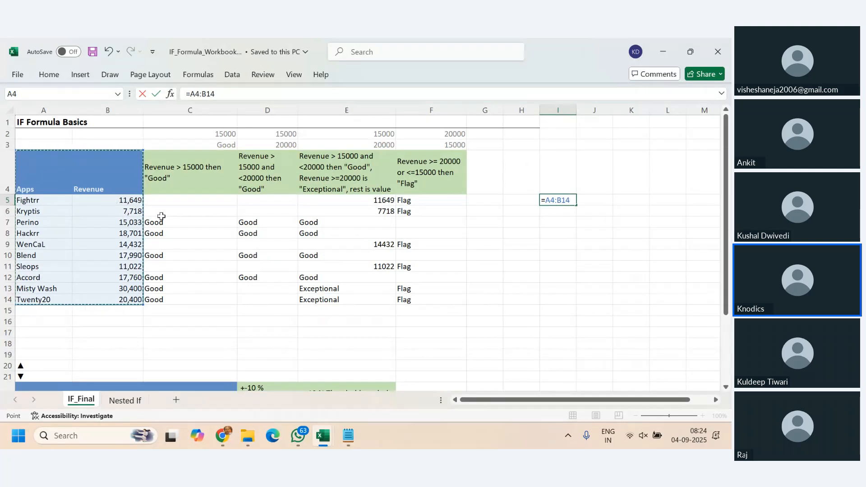
left_click(166, 200)
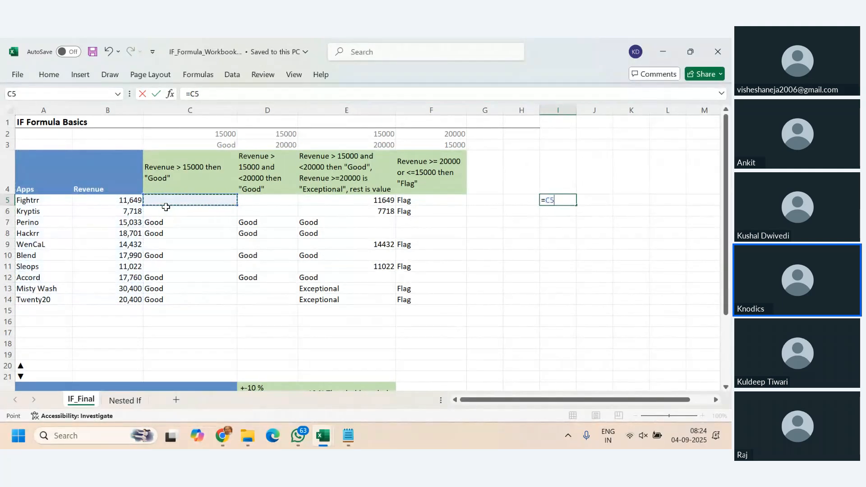
key("Escape")
- Examine the IF formulas in C5 and C6 together with the revenue in B5 and the threshold in C2 they refer to
left_click(167, 208)
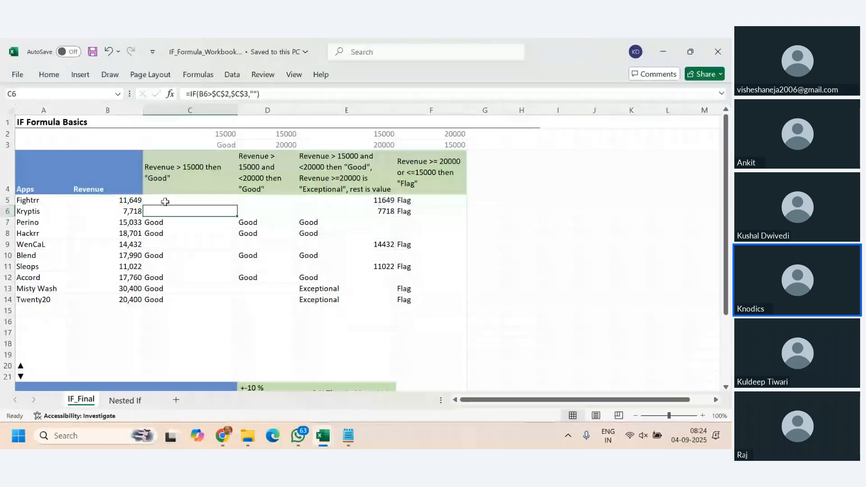
left_click(129, 202)
left_click(173, 200)
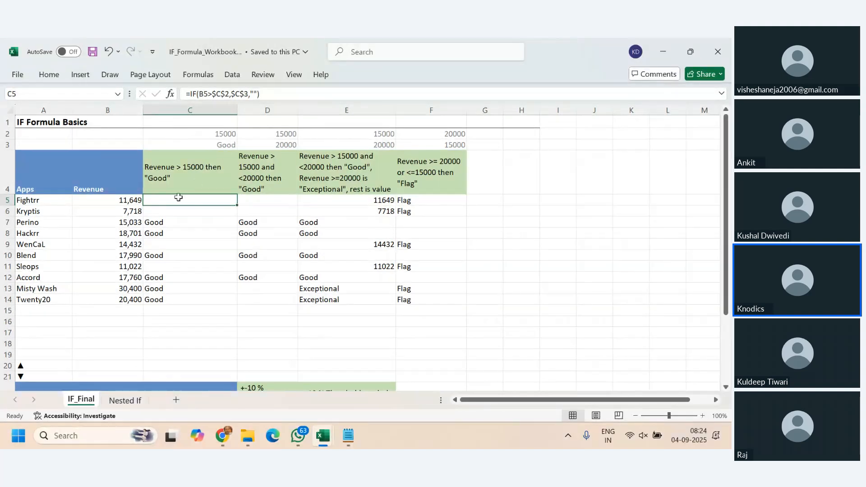
left_click(189, 135)
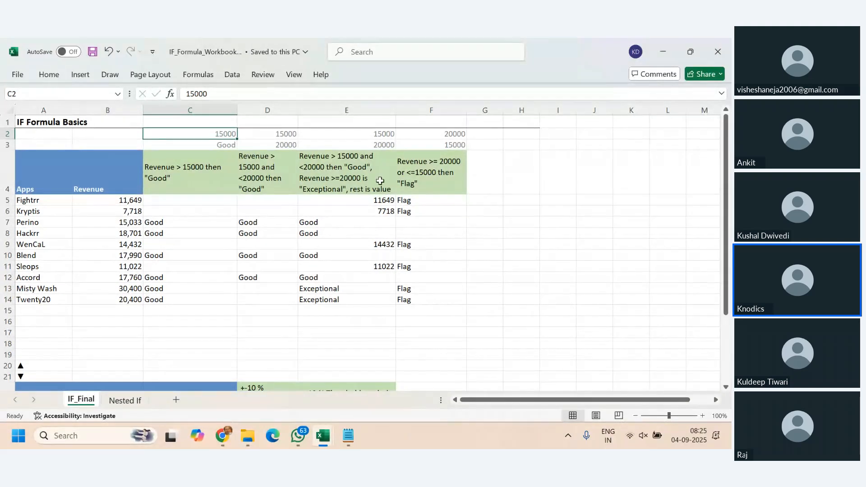
left_click(170, 200)
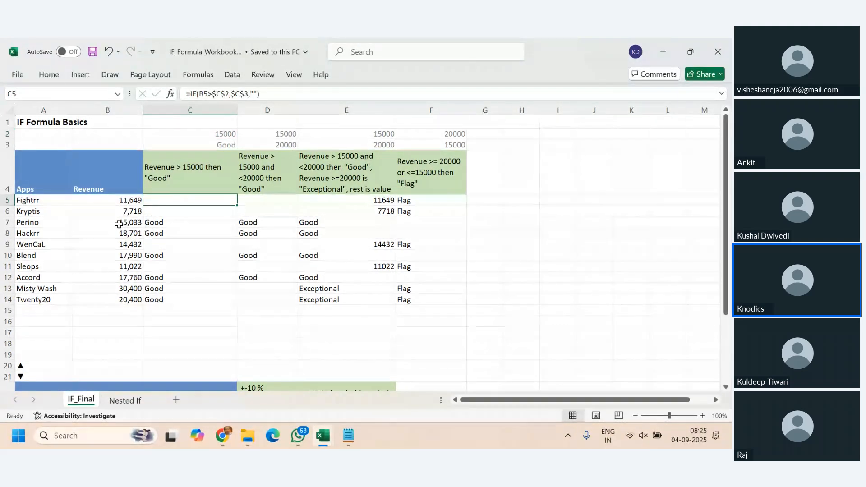
left_click(124, 200)
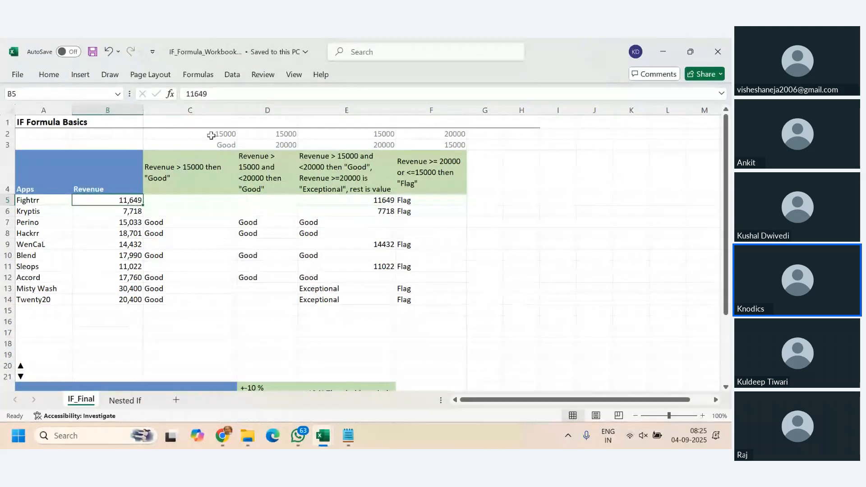
left_click(213, 133)
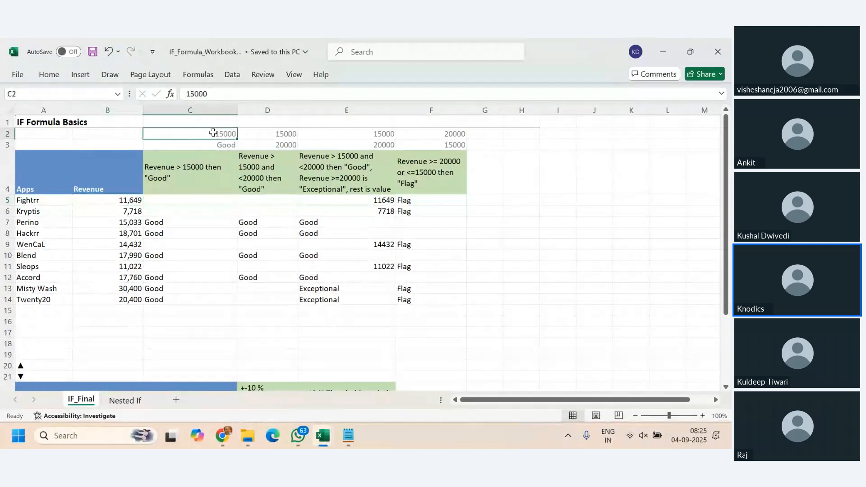
left_click(164, 200)
left_click(118, 203)
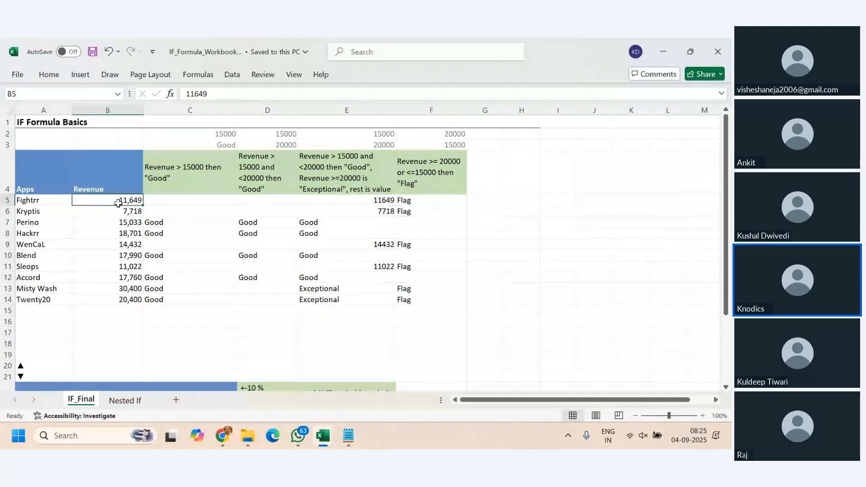
left_click(181, 200)
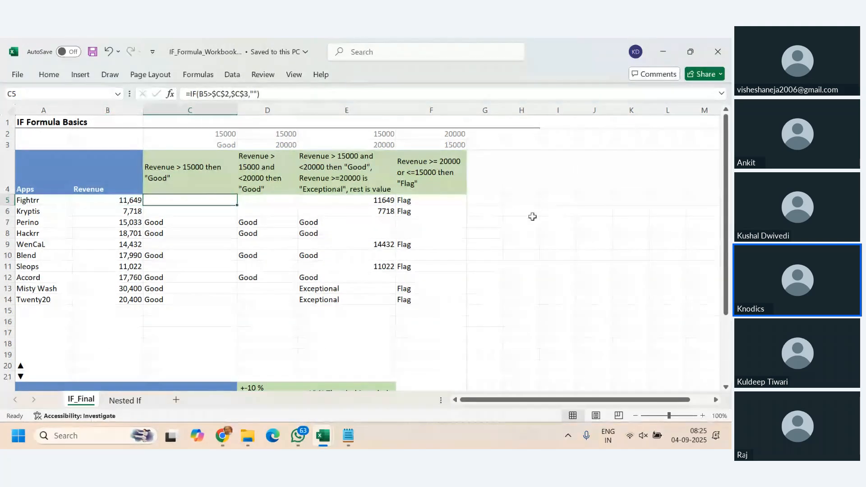
- Begin an IF formula in H5 with the logical test B5>$C$2
left_click(530, 203)
type("=if(")
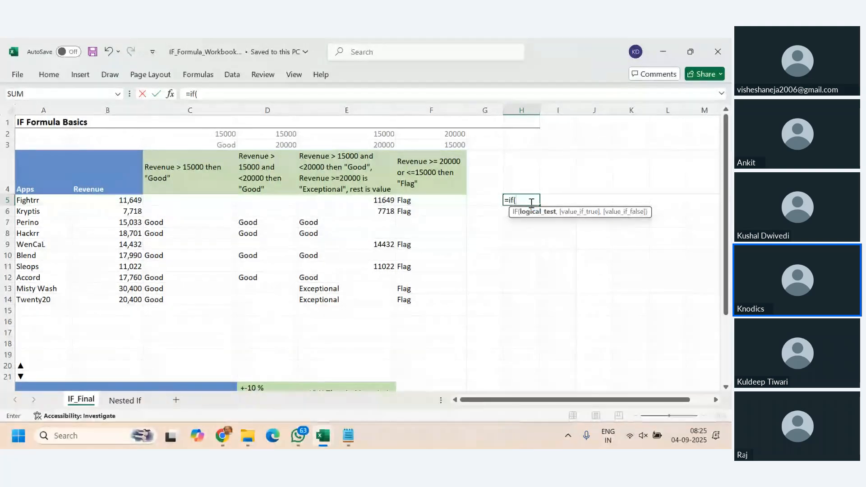
left_click(121, 202)
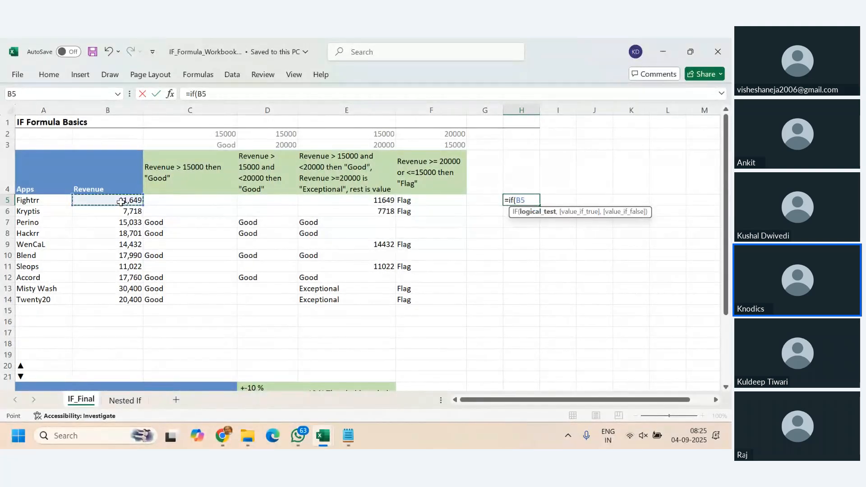
type(">")
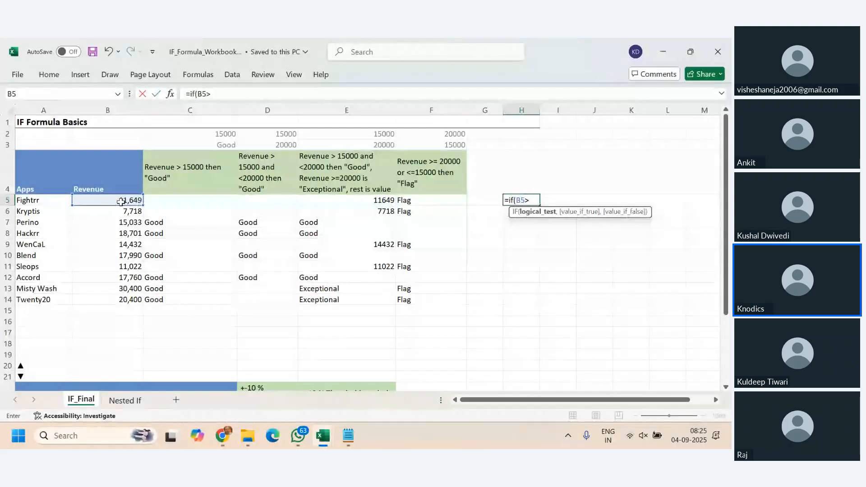
left_click(205, 135)
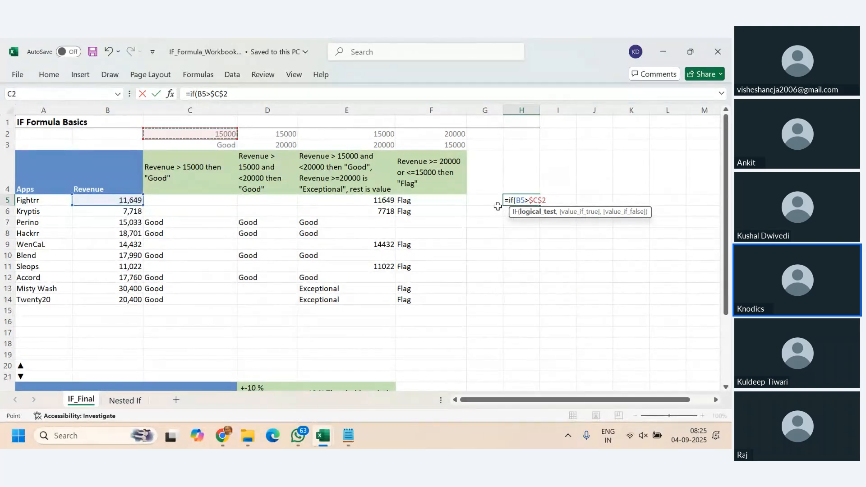
- Complete the H5 formula to return "Good" if true and "" if false, and fill it down to H14
type(",")
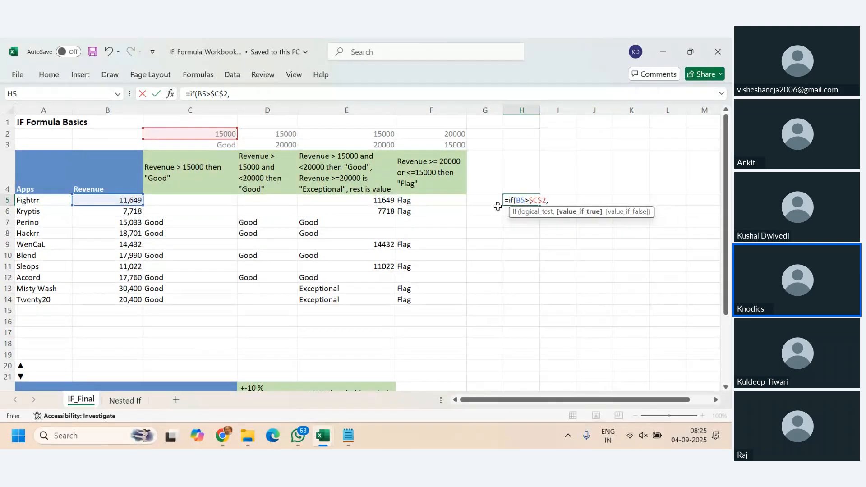
type("\"Goo")
type("d:")
type(",\"\"")
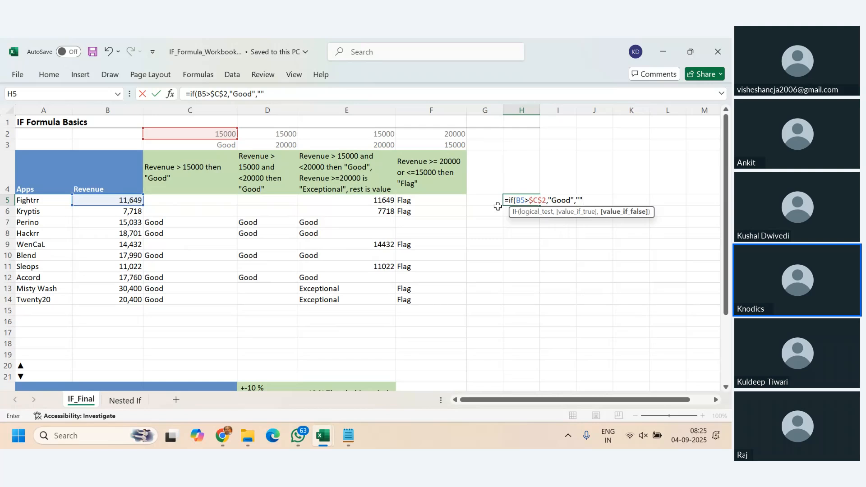
type(")")
key("Return")
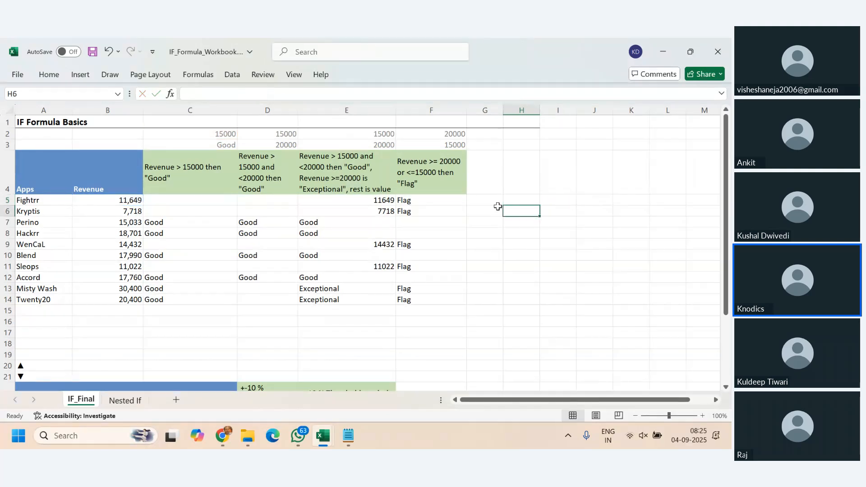
left_click(507, 199)
left_click_drag(540, 205, 550, 307)
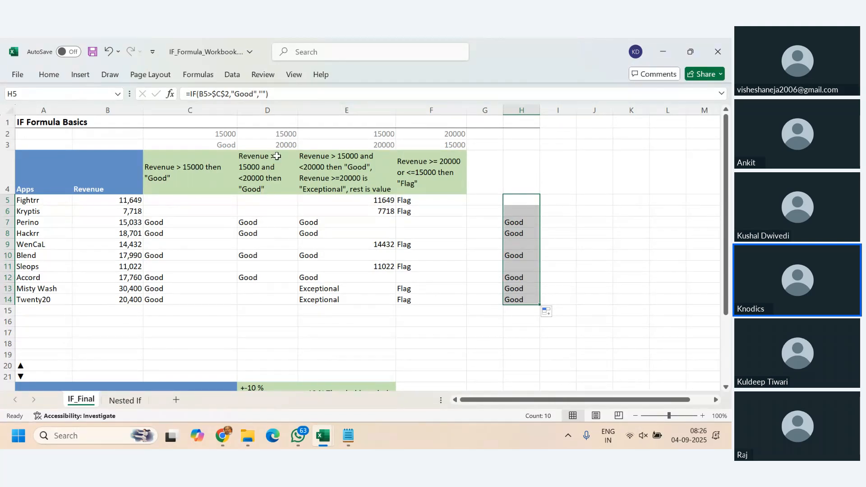
- Change the H5 formula to return "Okay Okay" when the revenue test is false
left_click(525, 201)
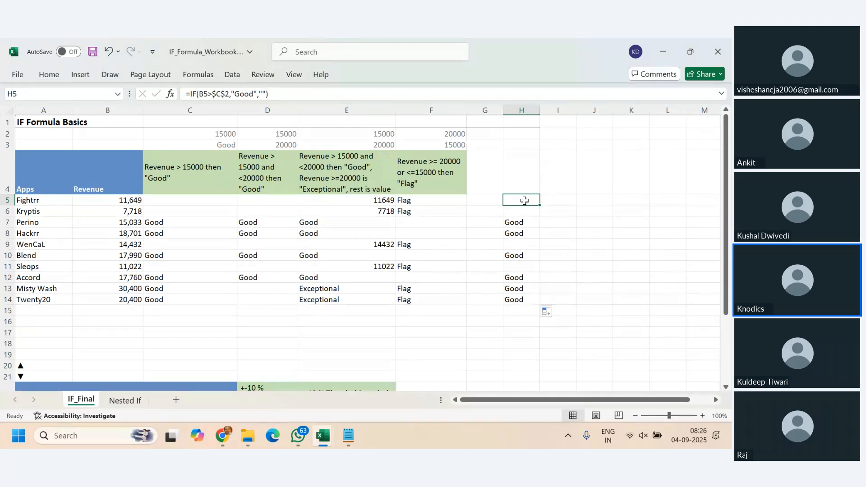
left_click(267, 95)
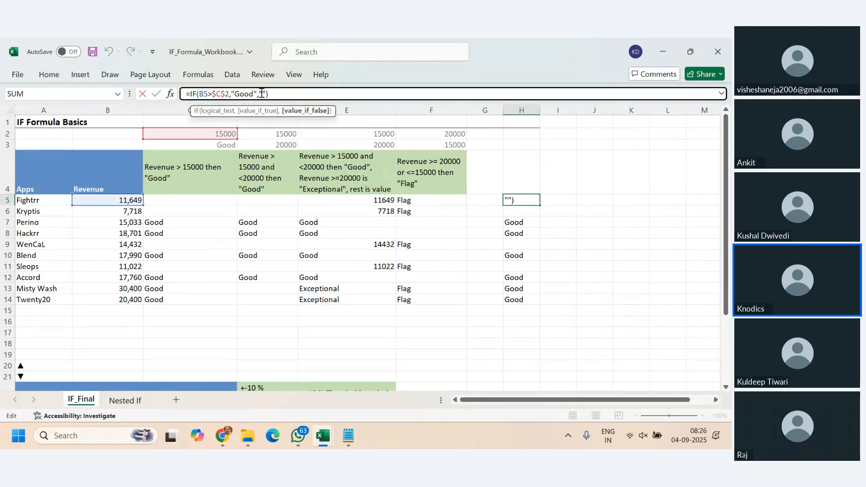
type("Okay")
type(" Okay")
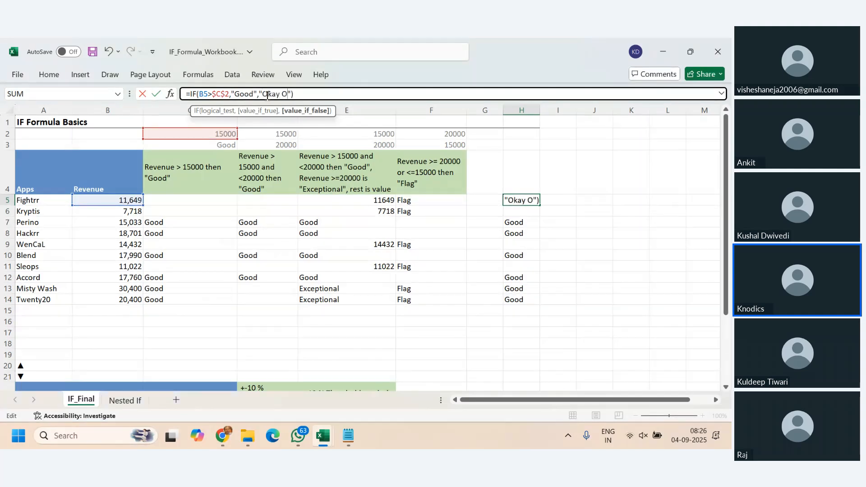
key("Return")
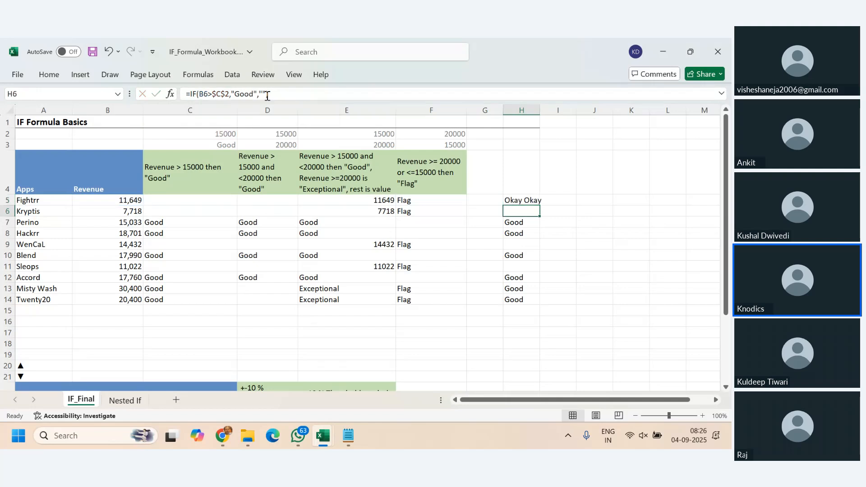
- Fill the H5 formula down to H14 and widen column H to fit the longer text
left_click(533, 199)
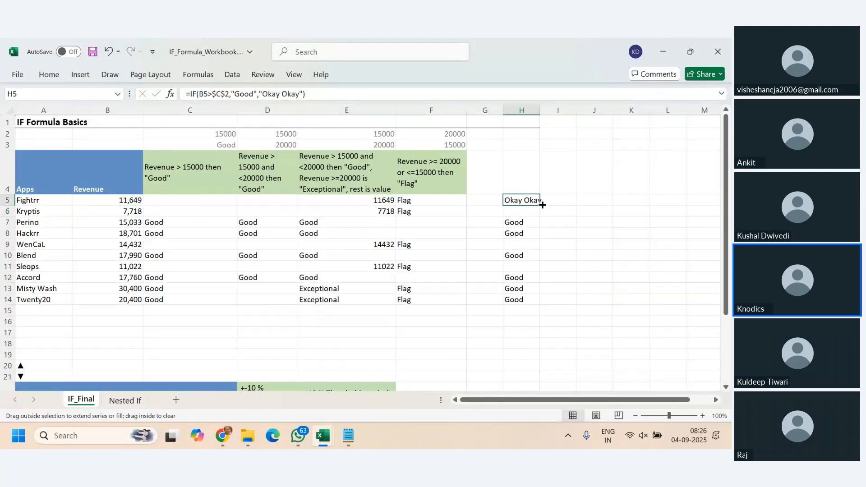
double_click(540, 205)
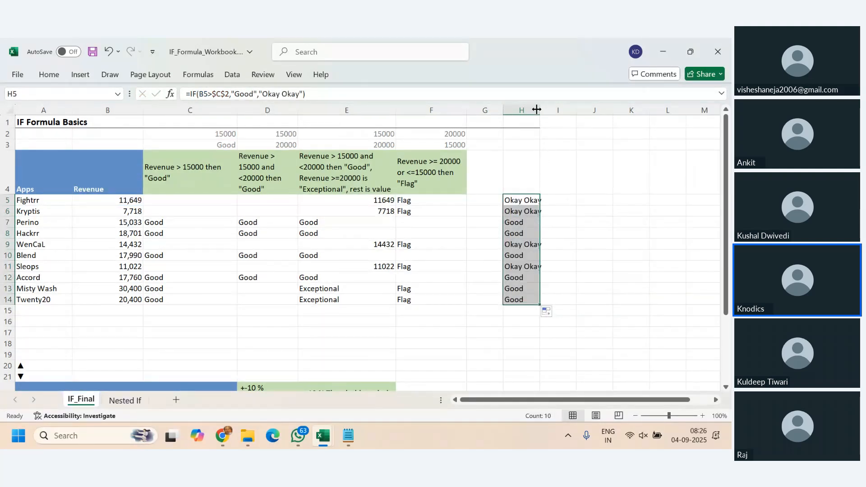
left_click_drag(536, 110, 555, 112)
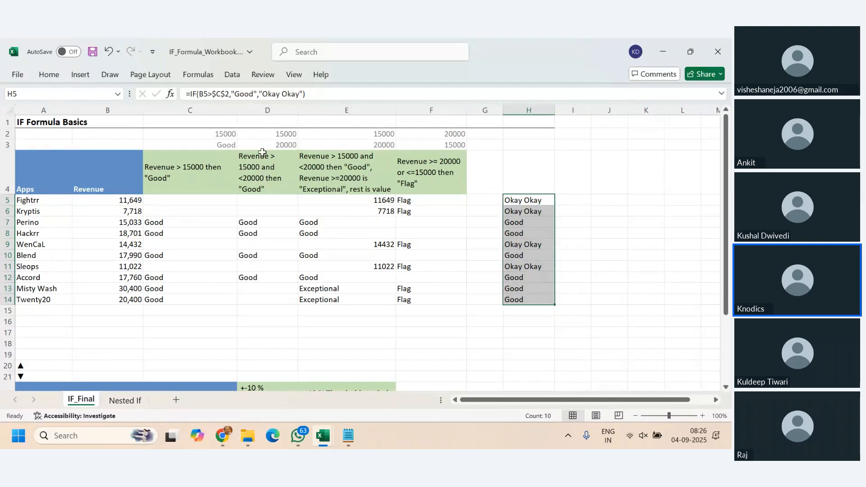
- Review the thresholds in D2:D3 and begin an IF formula in I5 with a nested AND function
left_click(268, 134)
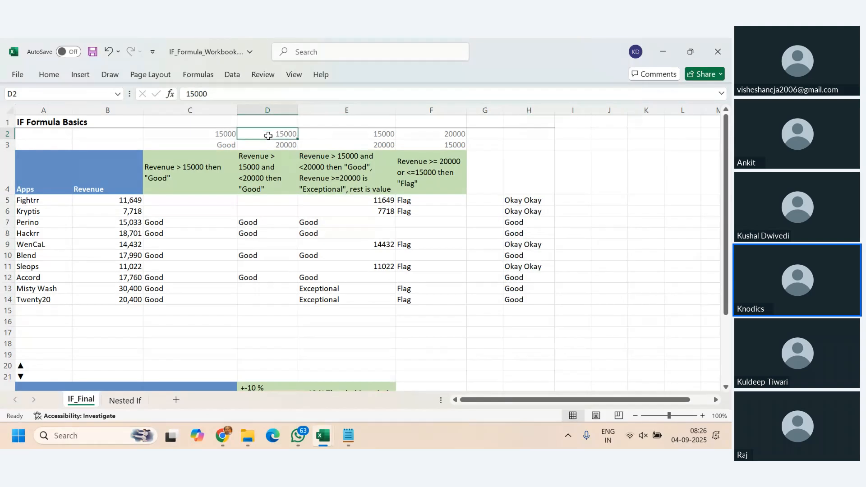
left_click_drag(268, 136, 268, 139)
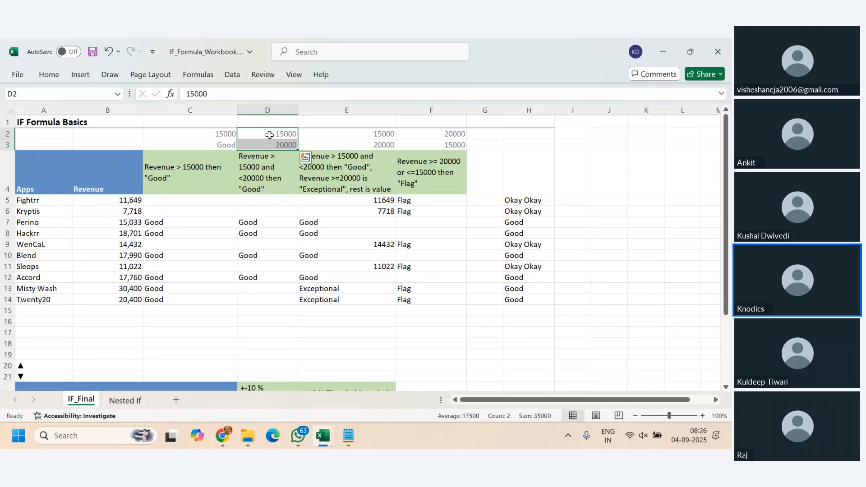
left_click_drag(269, 135, 268, 142)
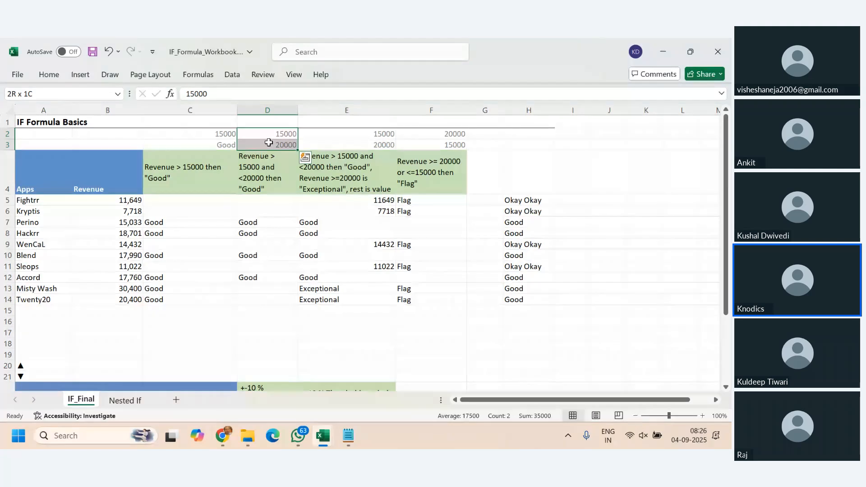
left_click_drag(269, 142, 269, 144)
left_click(568, 199)
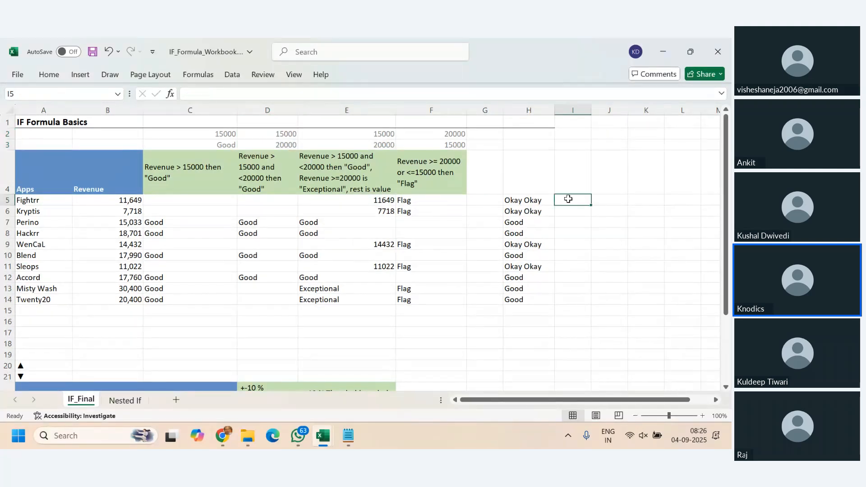
type("=")
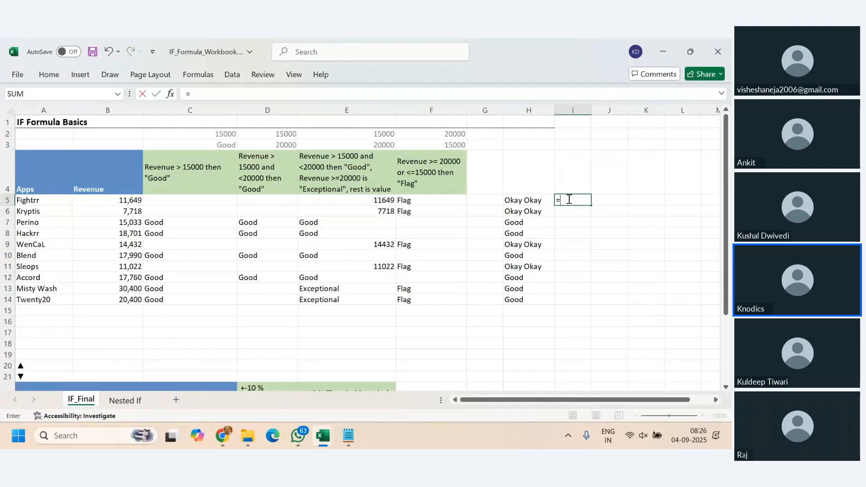
type("i")
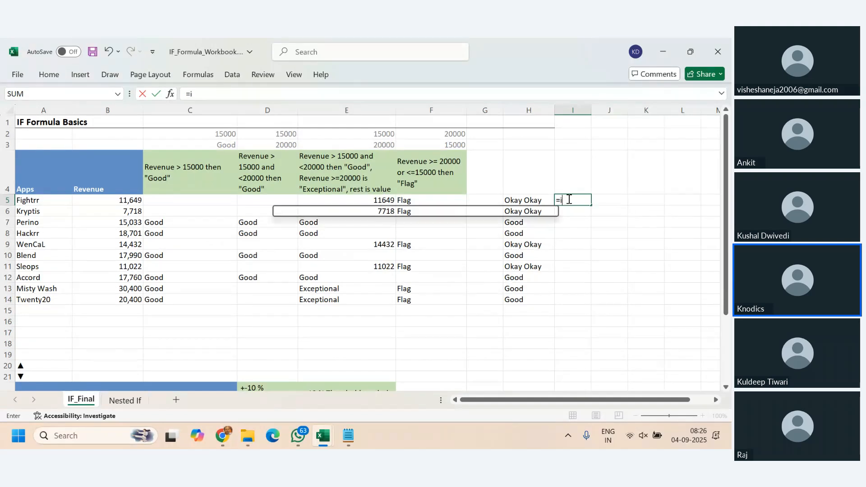
type("f(")
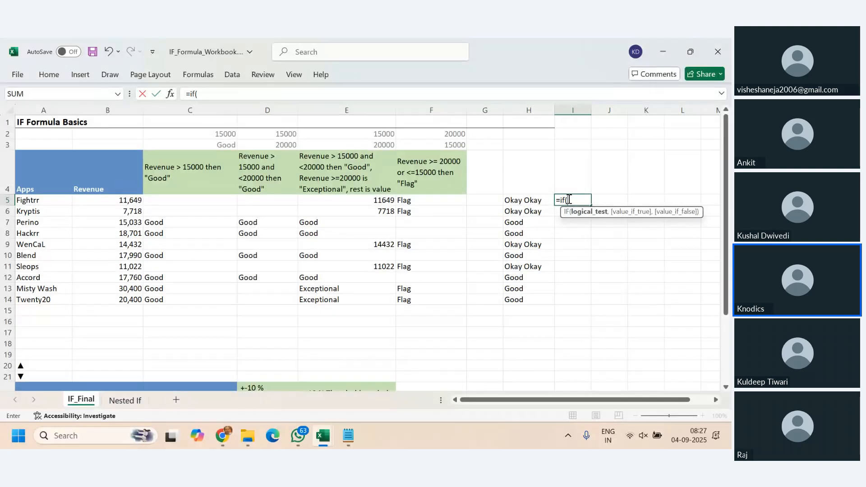
type("and(")
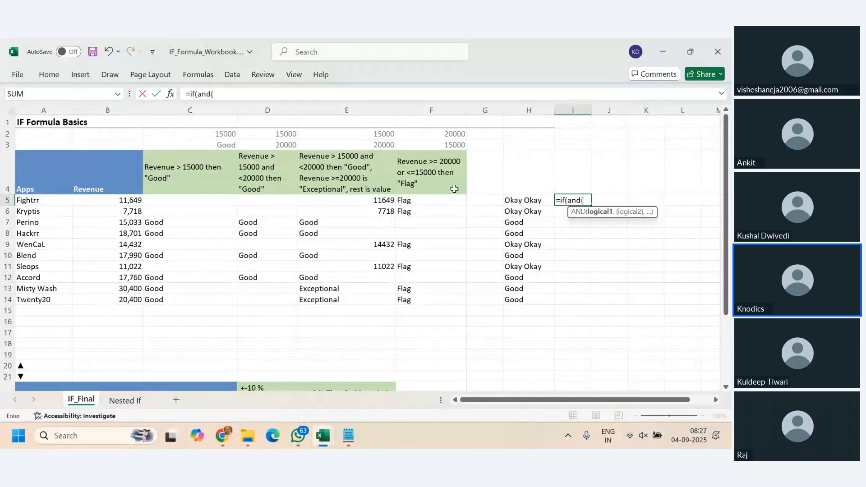
- Enter B5>$D$2 and B5<=$D$3 as the two AND conditions in the I5 formula
left_click(122, 199)
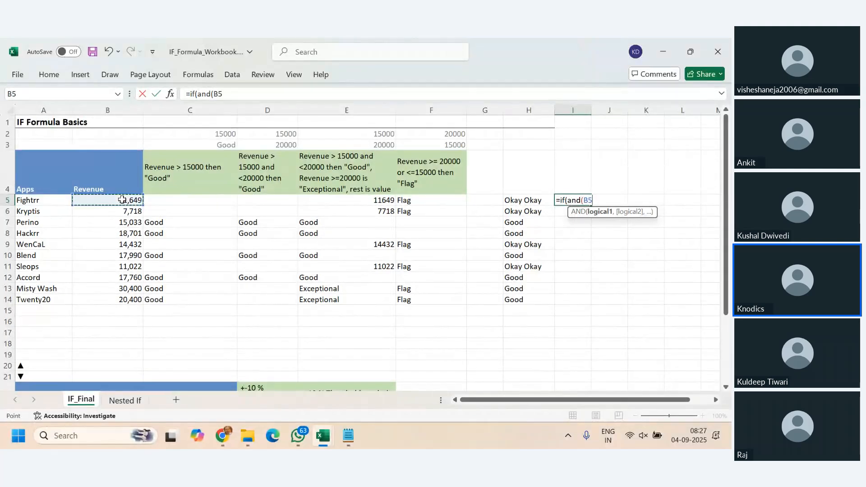
type(">")
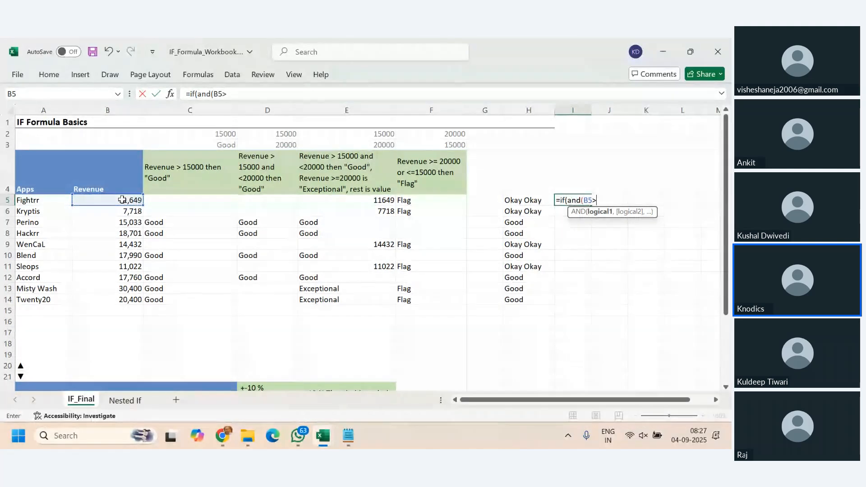
left_click(278, 135)
key("F4")
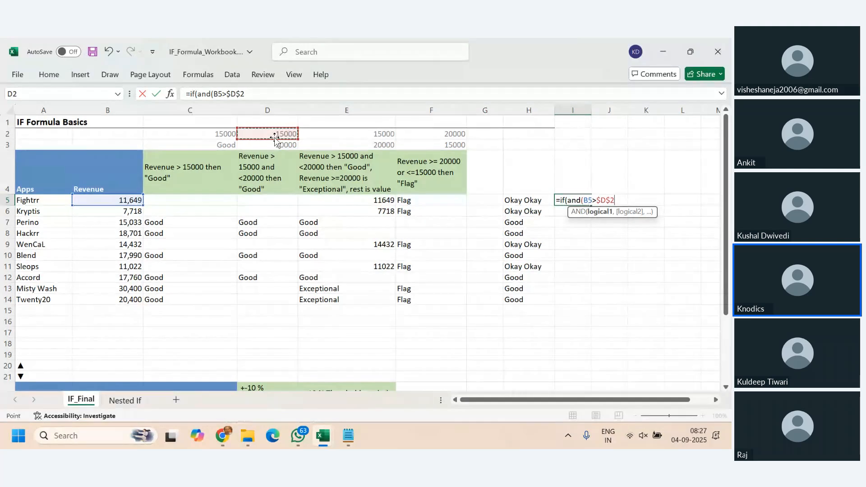
type(",")
left_click(115, 201)
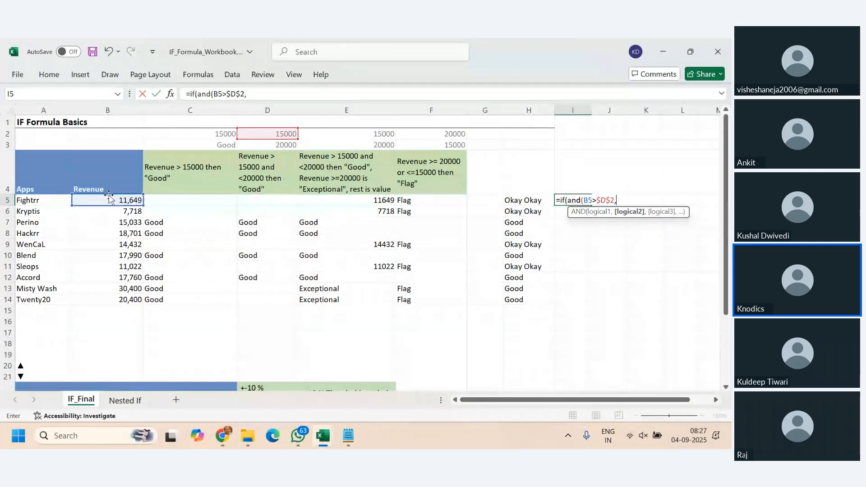
type("<")
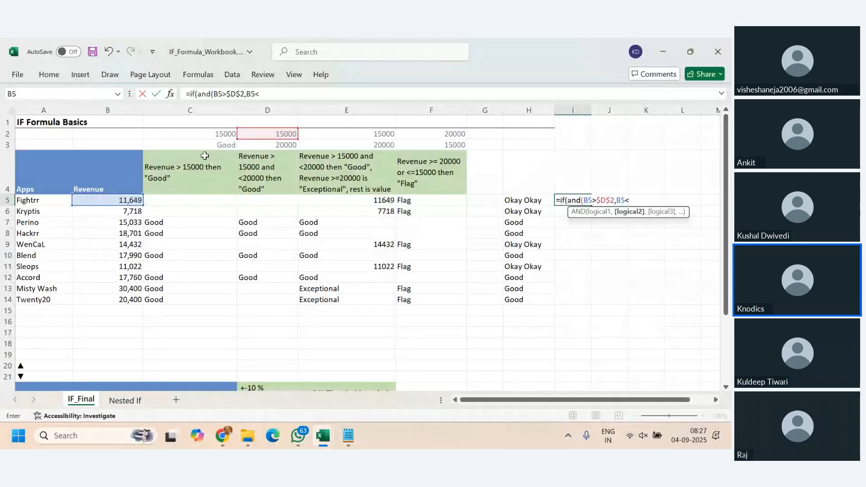
type("=")
left_click(268, 145)
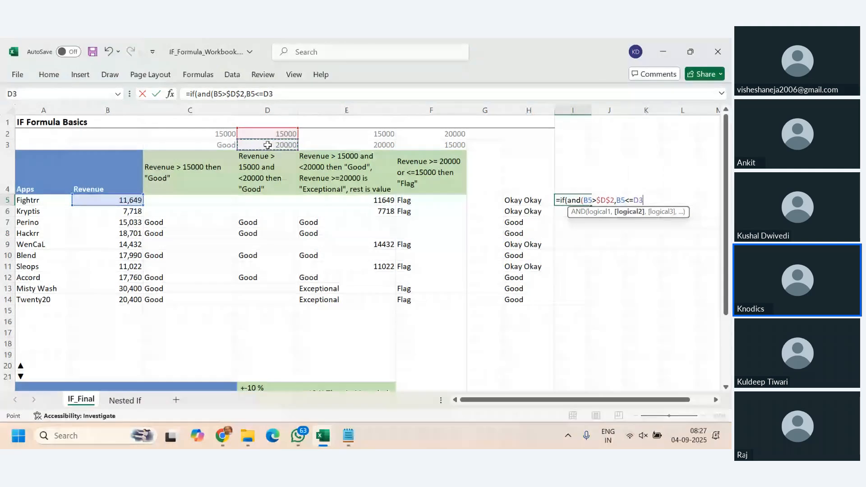
key("F4")
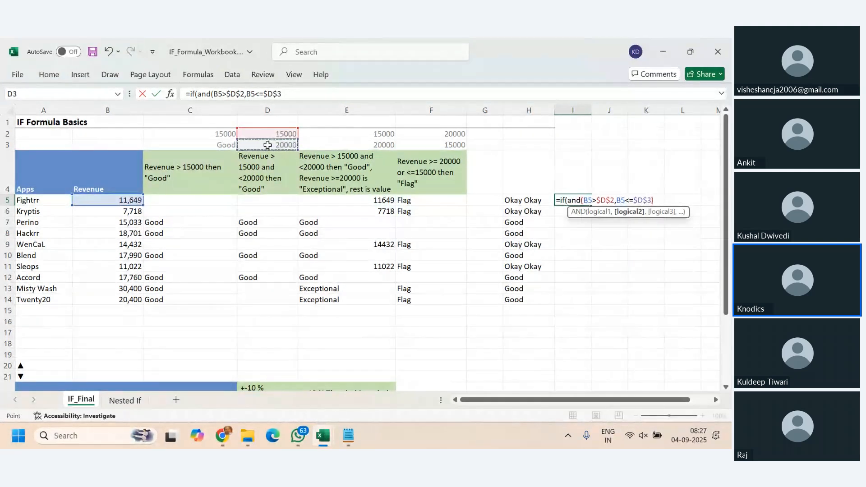
type("),")
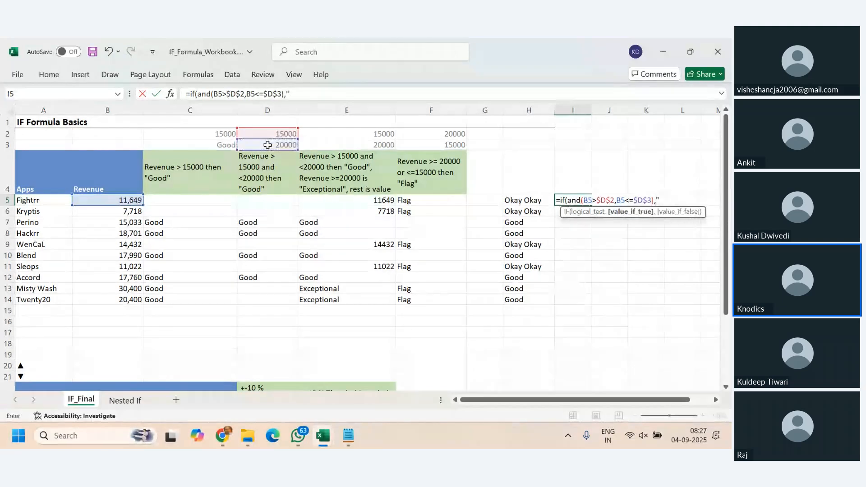
type("\"Good\",")
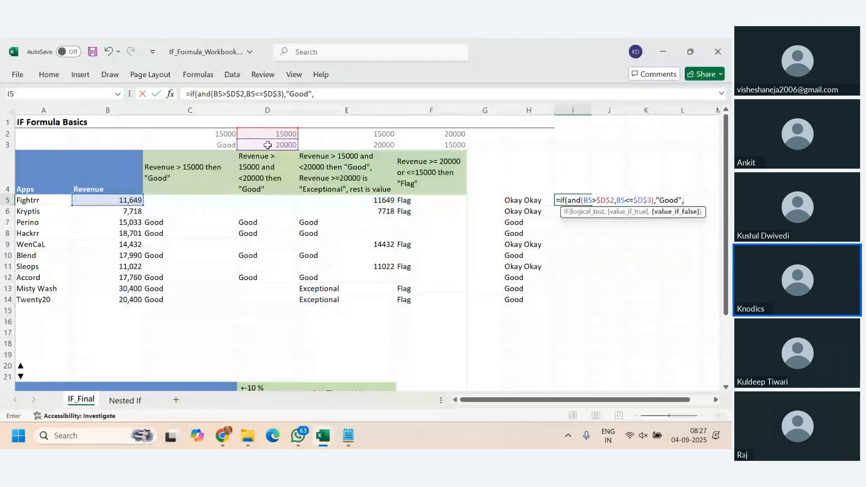
type("\"\"")
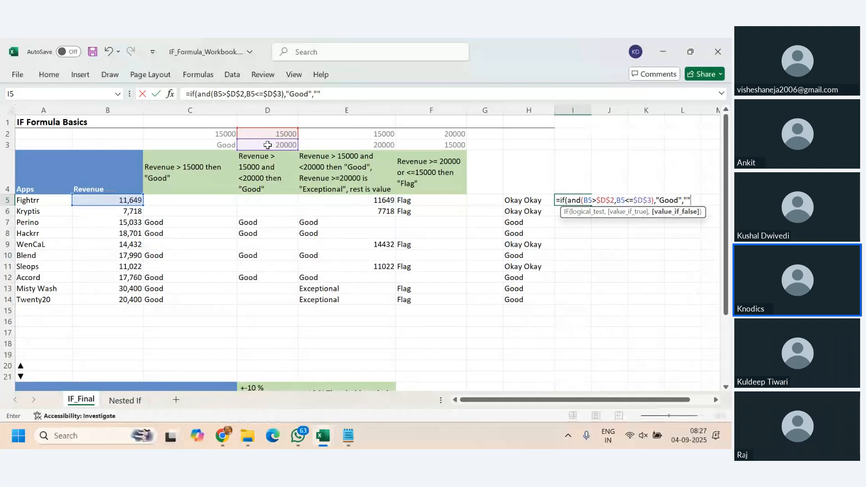
type(")")
- Complete the I5 formula to return "Good" if true and "" if false, and fill it down to I14
key("Return")
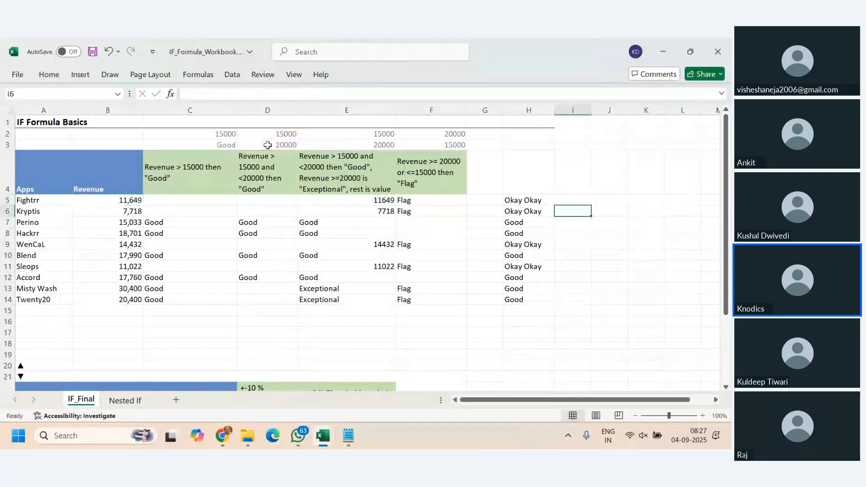
left_click(584, 201)
left_click_drag(590, 205, 601, 303)
left_click(639, 253)
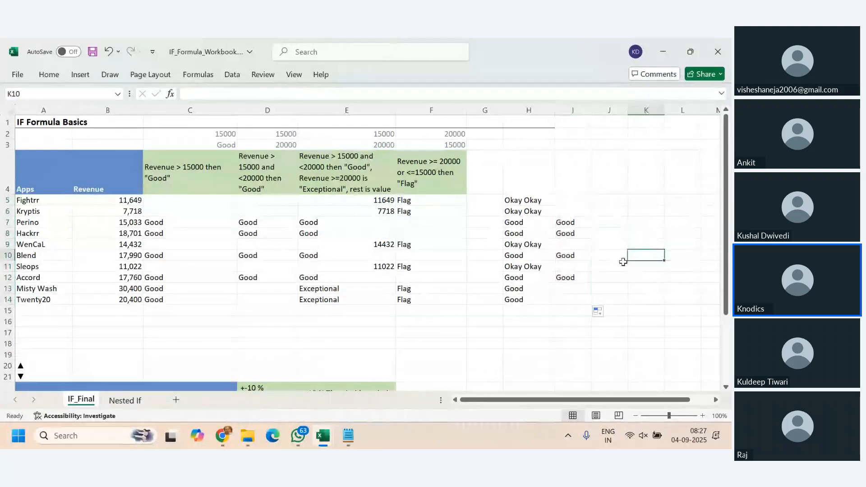
- Compare the AND results in I7:I12 and I13 with the single-condition results in H13 and H14, and review the formula in I5
left_click_drag(569, 223, 569, 278)
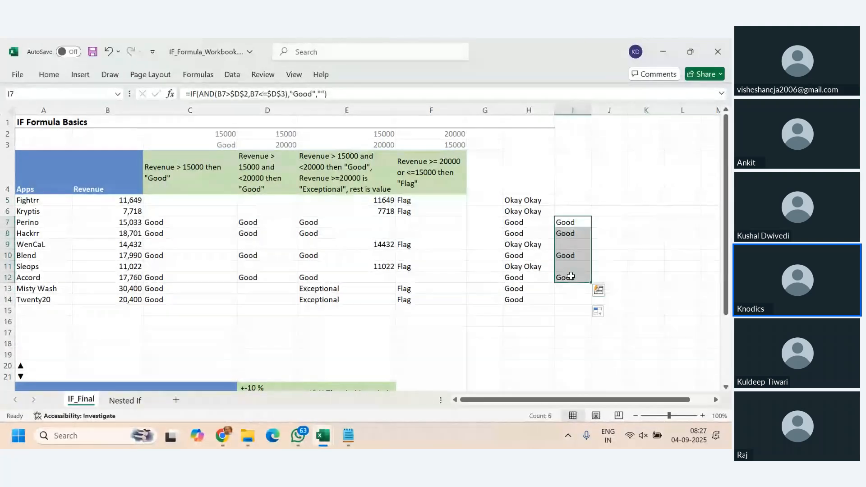
left_click(531, 291)
left_click(529, 300)
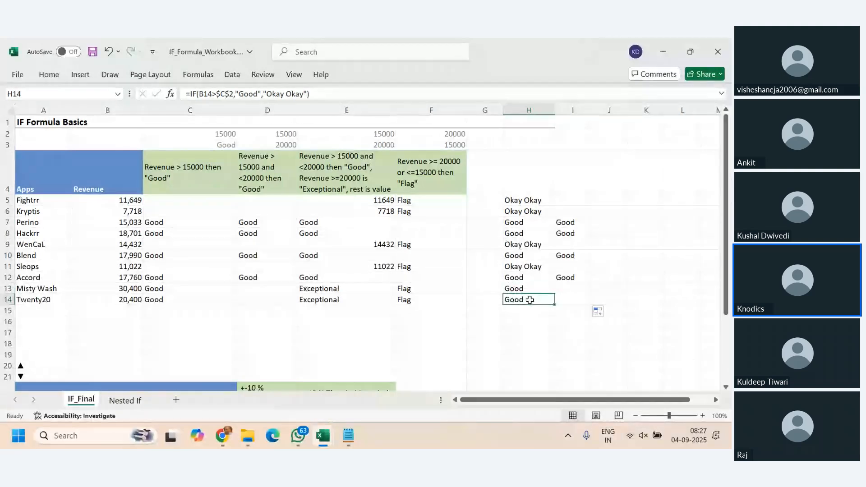
key("Up")
key("Right")
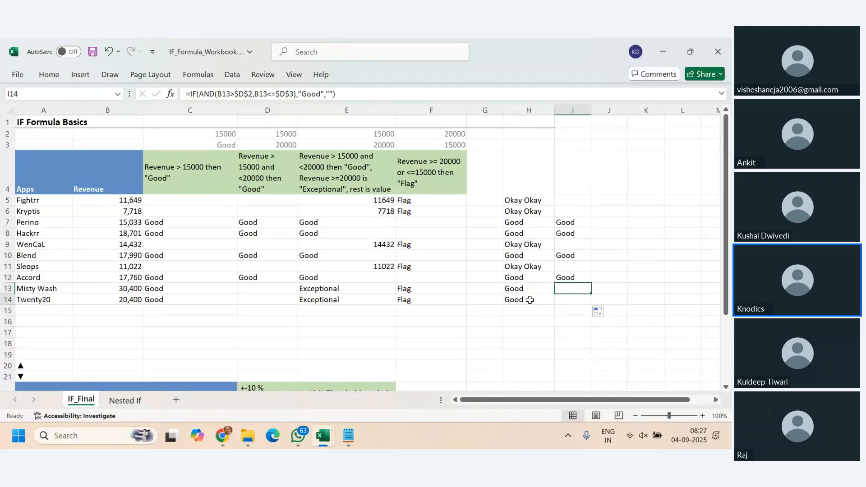
left_click(587, 200)
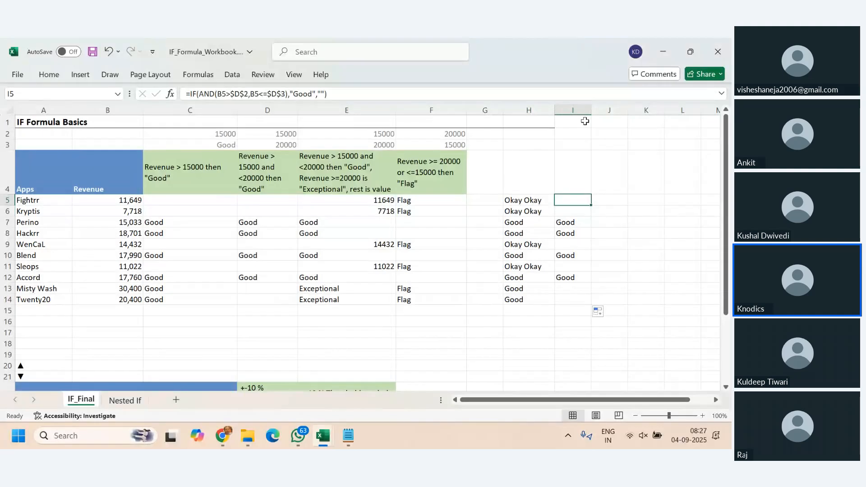
- Enter the labels "if" in K1 and "and" in K2 beside the revenue table
scroll(637, 331, "right", 1)
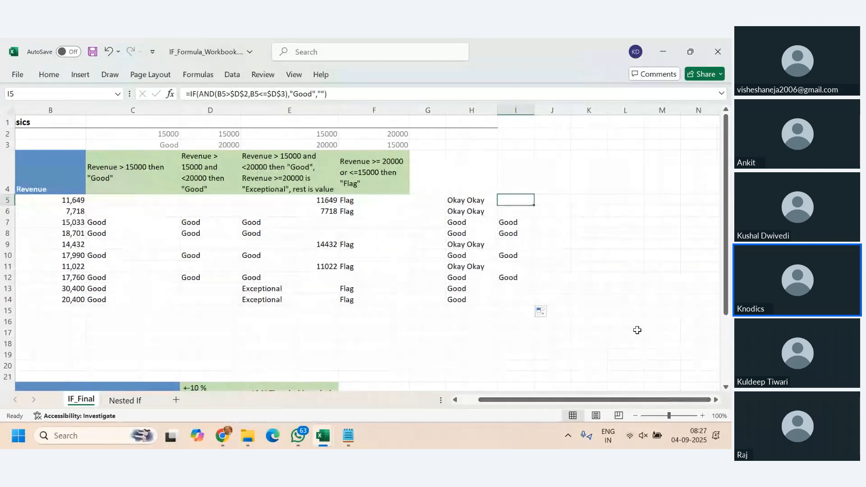
left_click(604, 122)
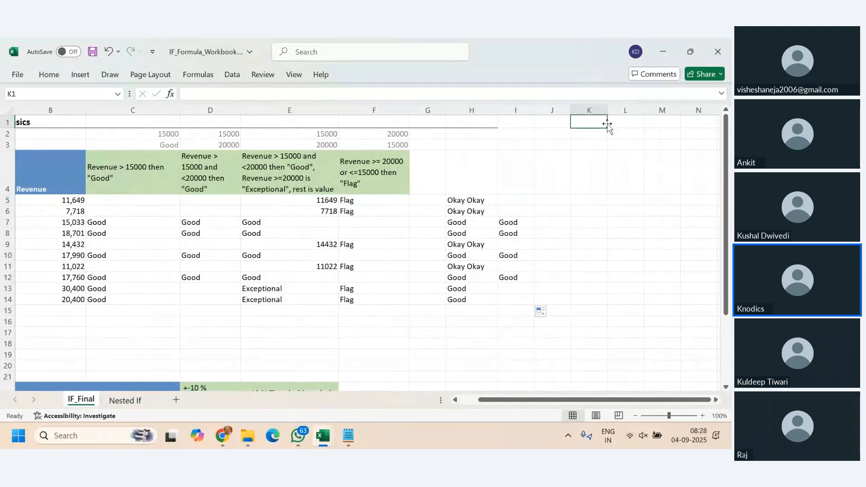
type("if")
key("Return")
type("and")
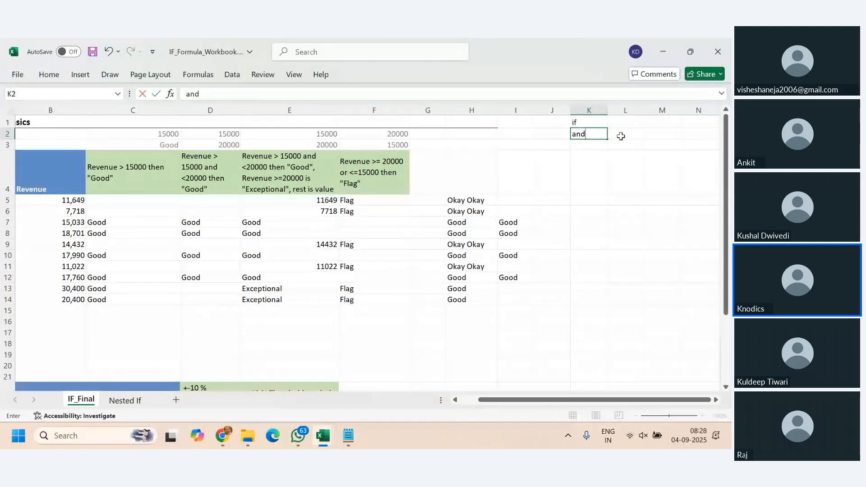
- Enter the explanation "when we expect all conditions to be statisfied" in L2 beside the "and" label
left_click(621, 134)
type("when")
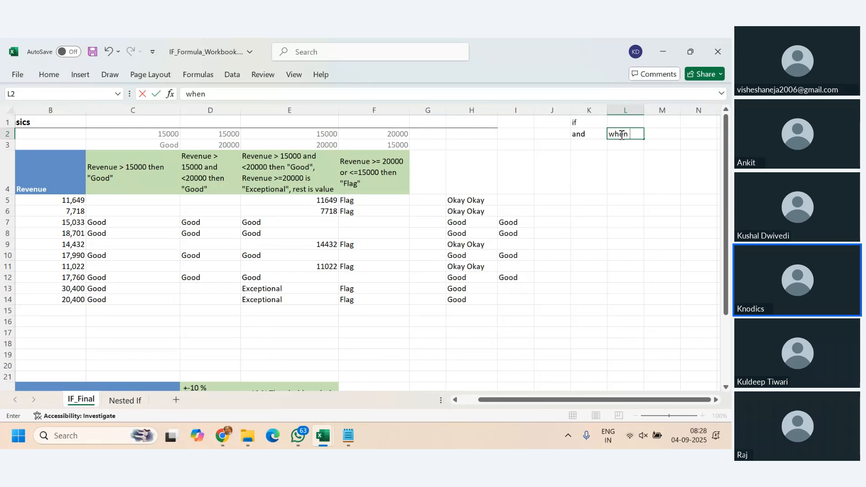
type(" we expect all ")
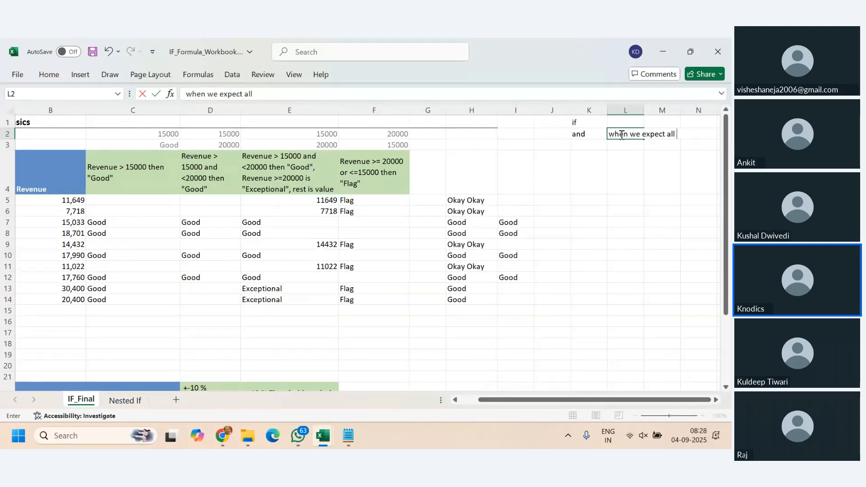
type("conditions to be")
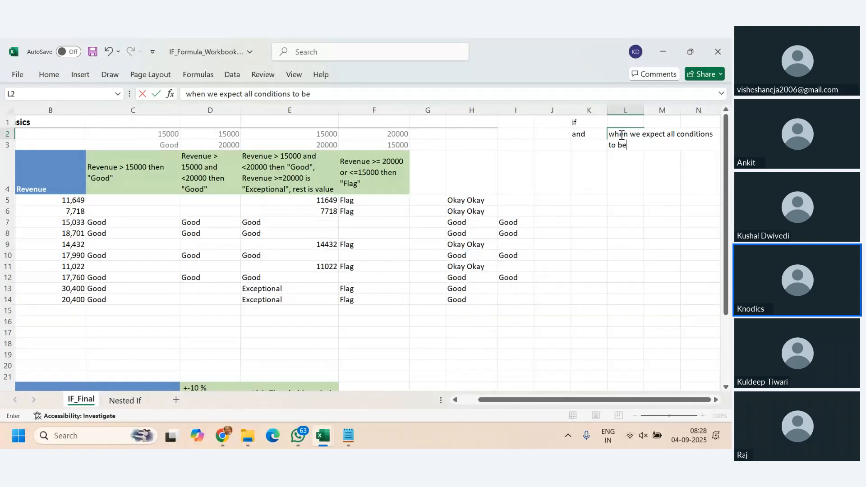
type(" statisfied")
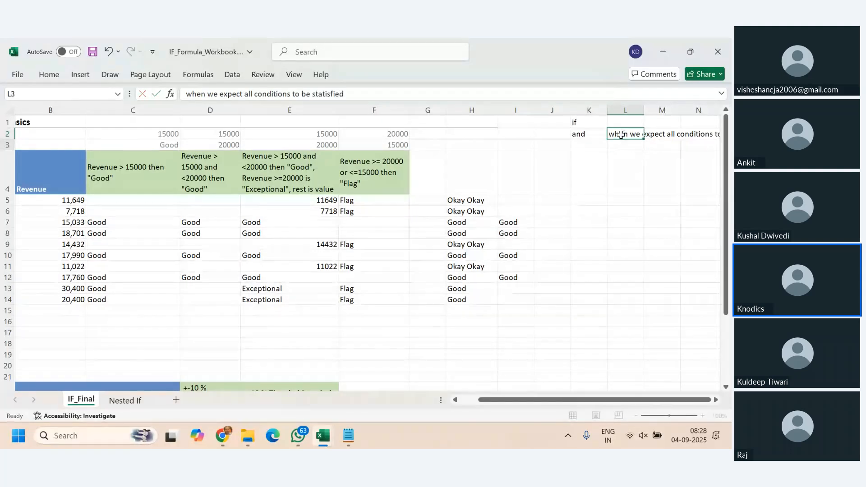
key("Return")
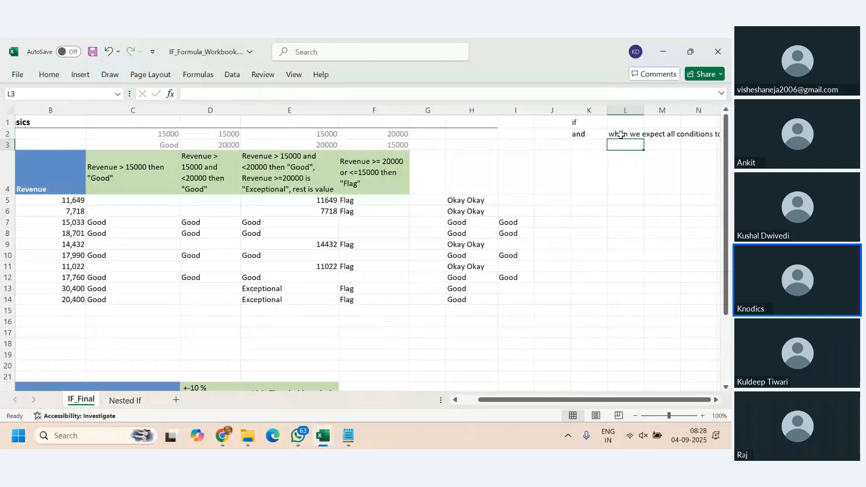
left_click(620, 135)
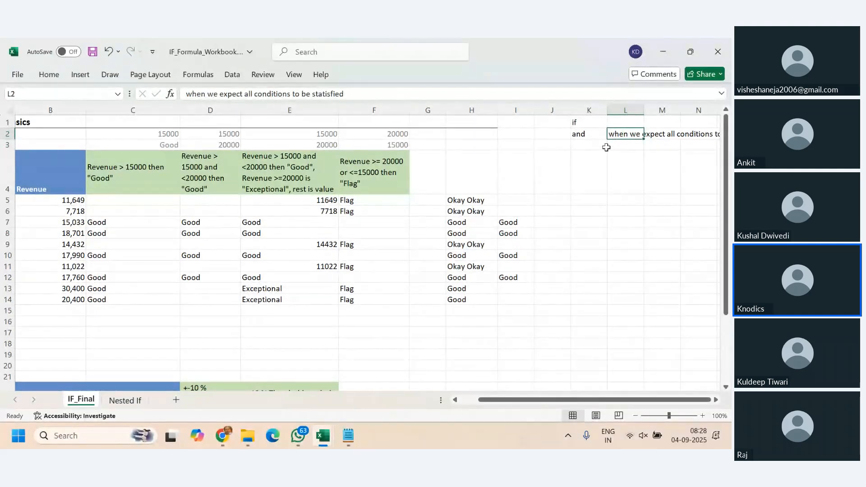
- Enter "or" in K3 with the explanation "when we expect atleast one condition to be true" in L3
left_click(592, 144)
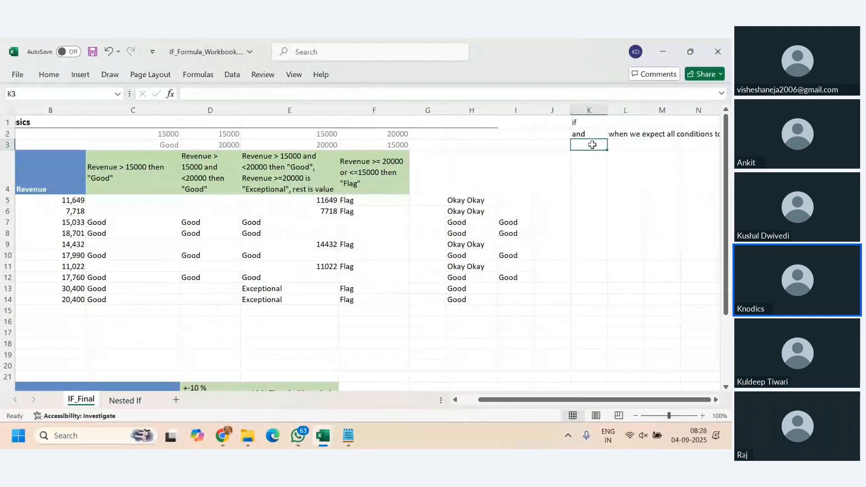
type("or")
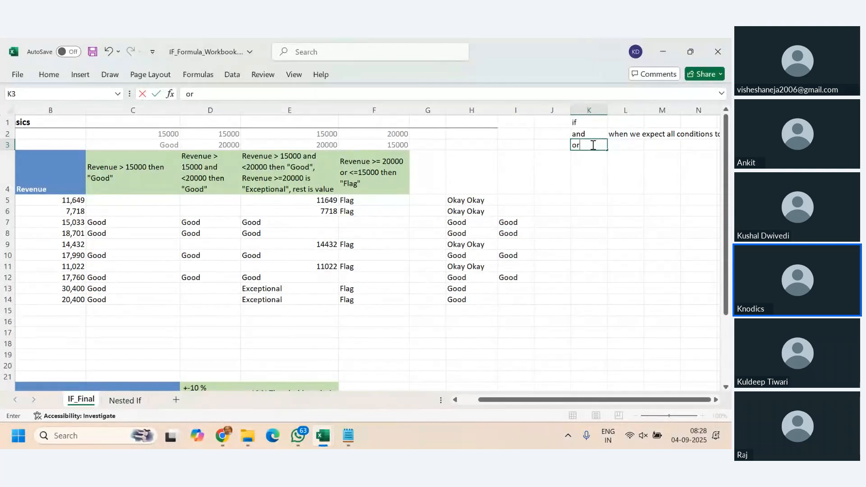
key("Tab")
type("when")
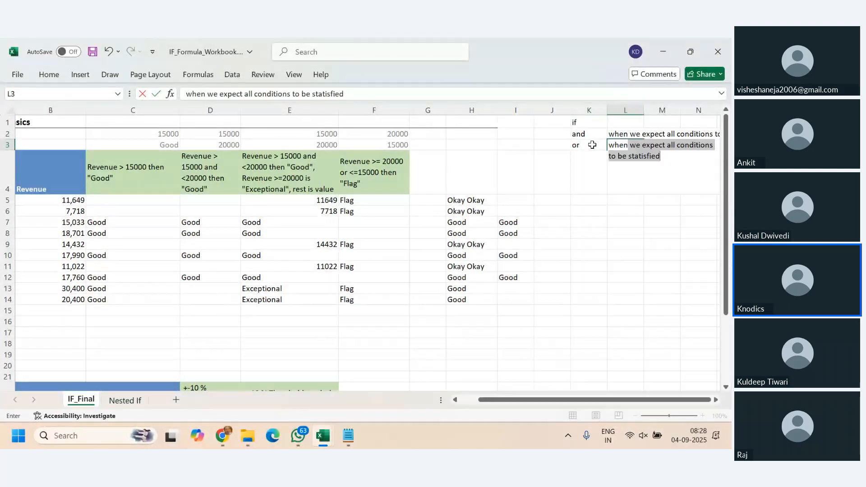
type(" we expect")
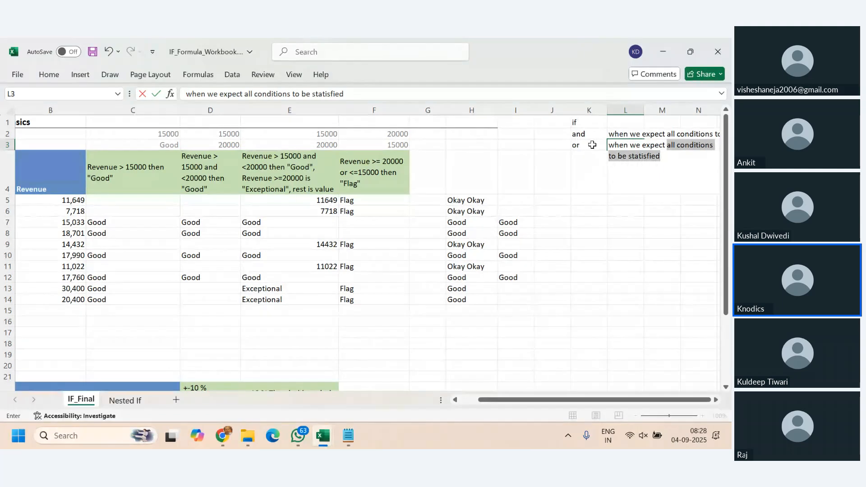
type(" atleast one cons")
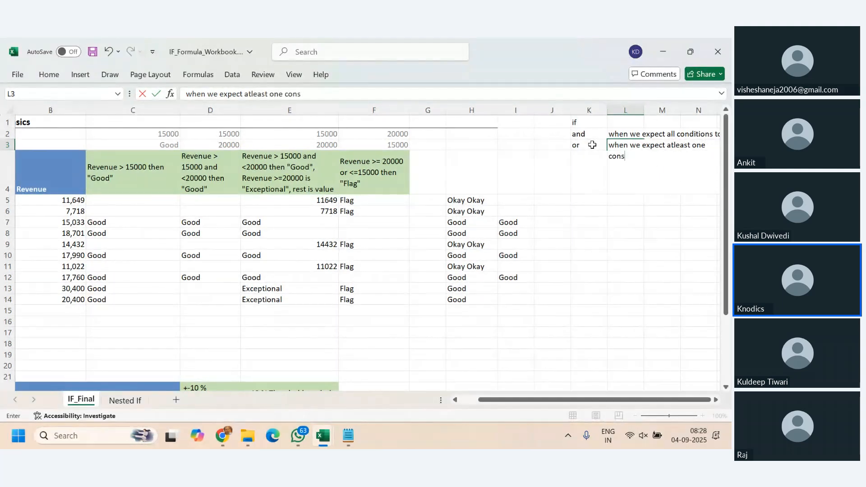
key("BackSpace")
type("dition to be ")
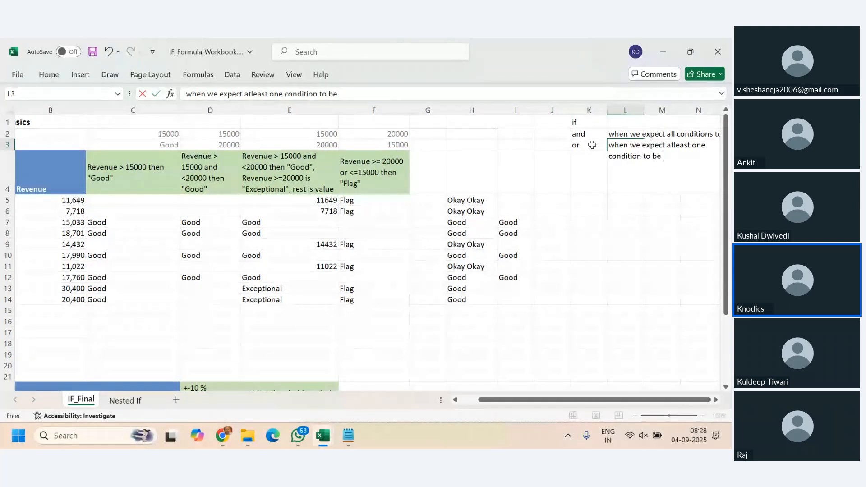
type("true")
key("Return")
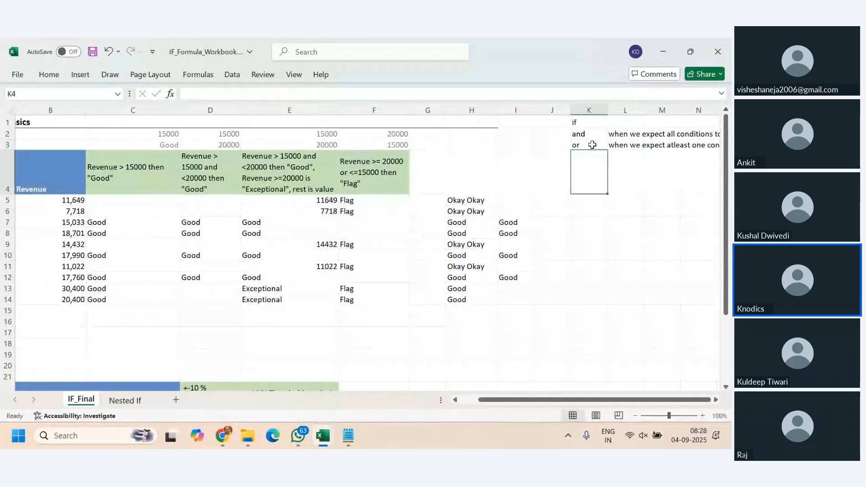
left_click(636, 144)
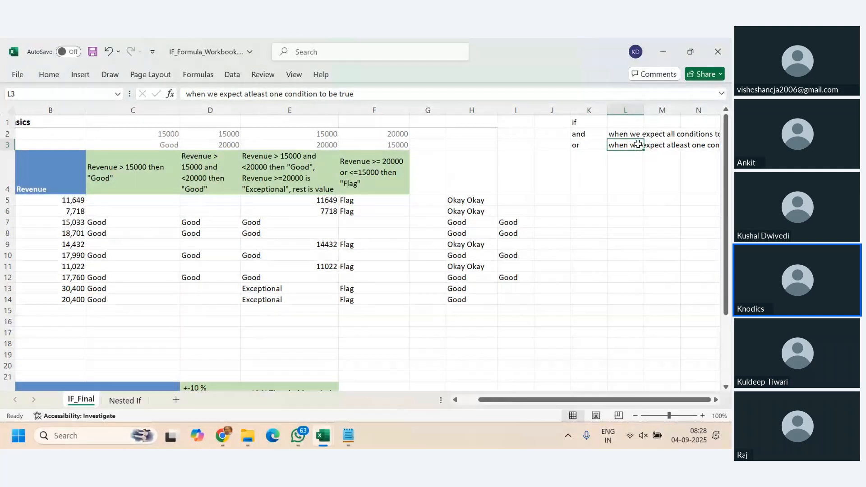
- Review the nested IF formula in E24 of the +-10 % Threshold symbol column, and return to J5
scroll(567, 221, "down", 2)
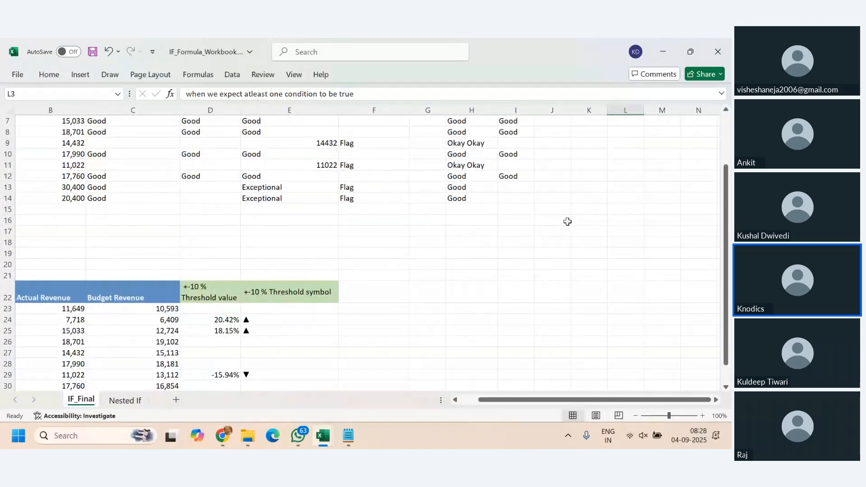
scroll(567, 221, "up", 2)
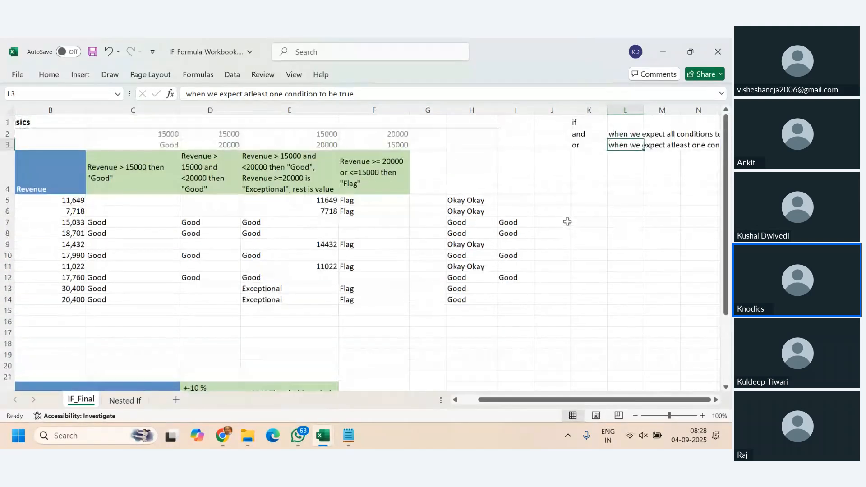
scroll(445, 253, "down", 3)
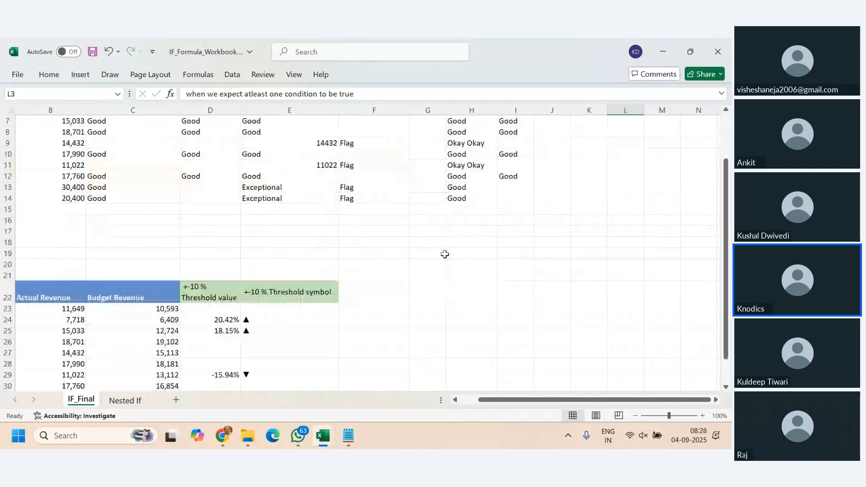
left_click(298, 291)
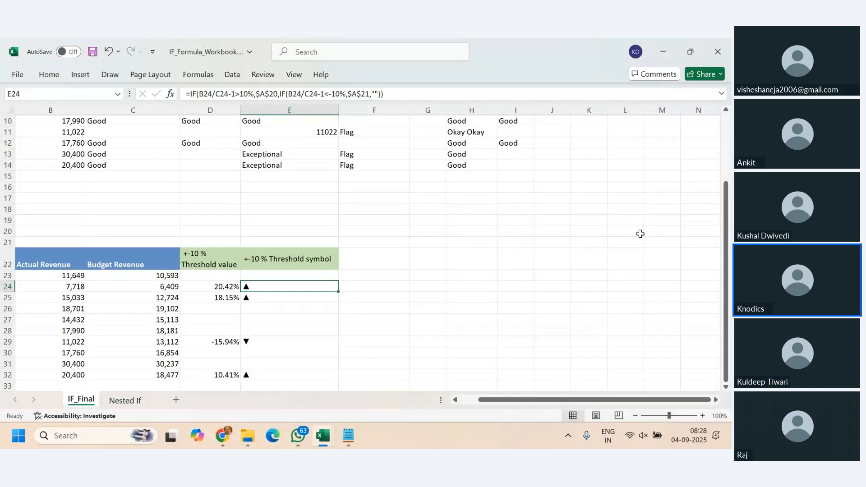
scroll(640, 234, "up", 3)
left_click(540, 204)
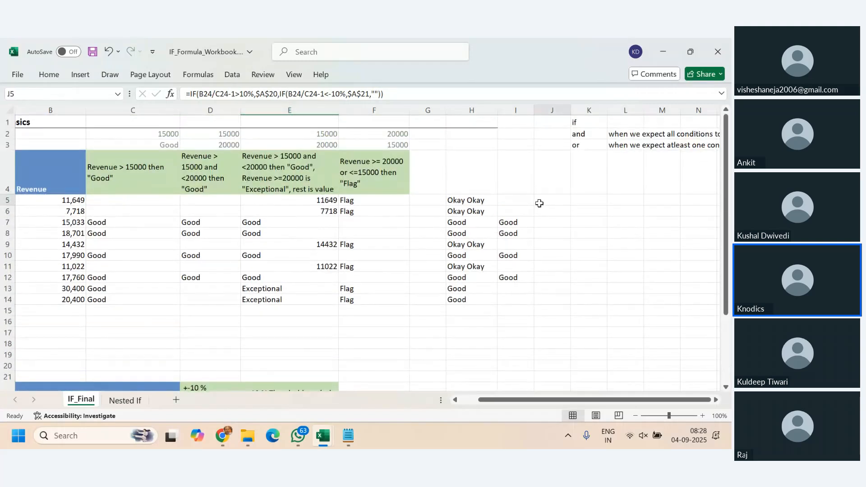
- Read the criteria text in E4 and compare the nested IF formula in E5 with the AND formula in I10
double_click(258, 158)
left_click_drag(239, 160, 337, 188)
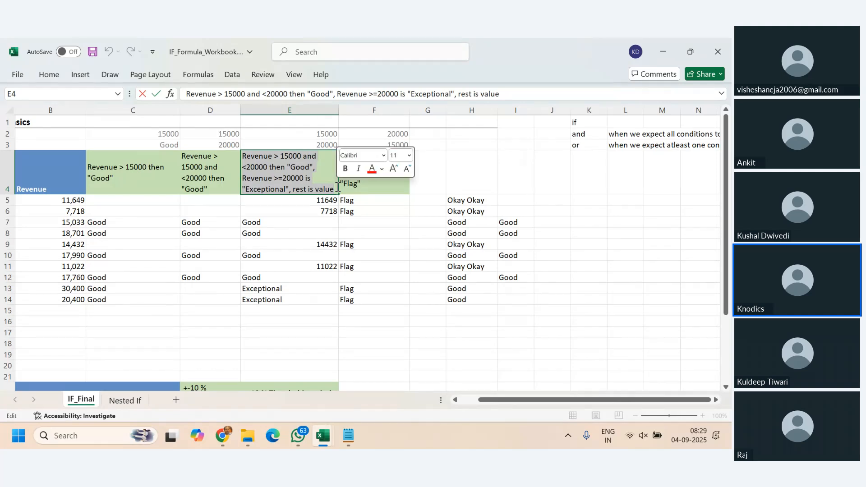
left_click(309, 203)
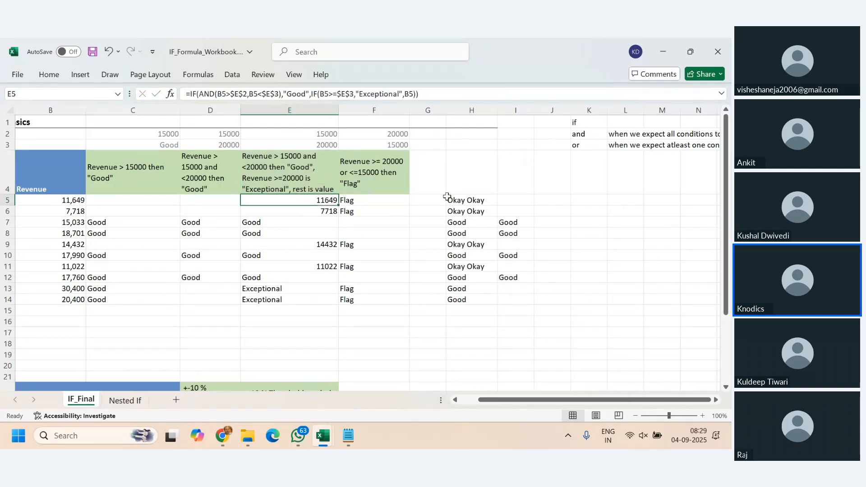
left_click(508, 254)
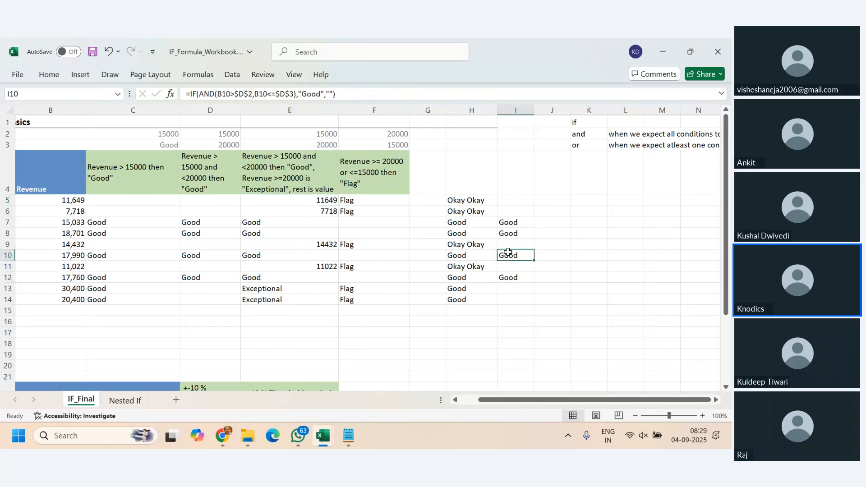
left_click(563, 198)
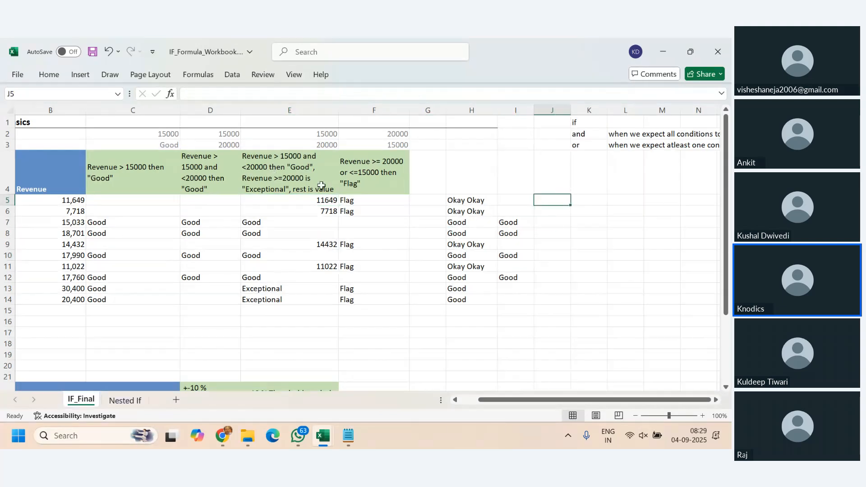
- Examine the E4 criteria part by part: the "Good" range, the >=20000 condition and the rest is value case
left_click(295, 160)
double_click(295, 160)
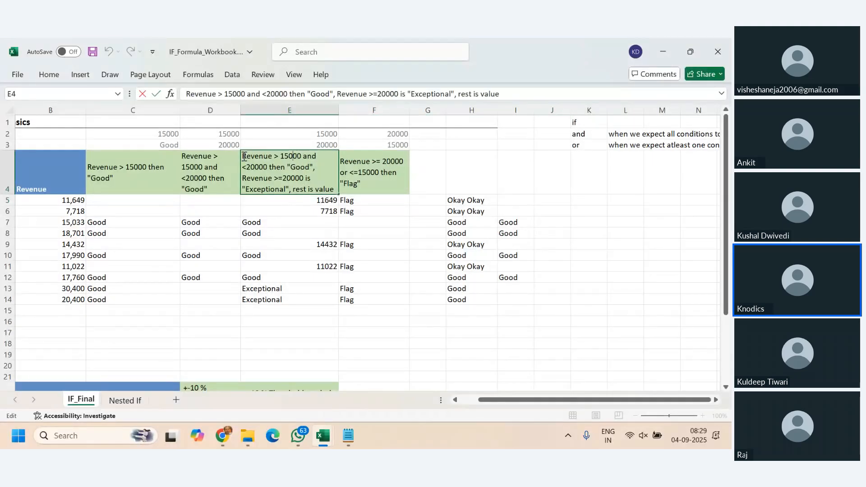
left_click_drag(243, 157, 268, 168)
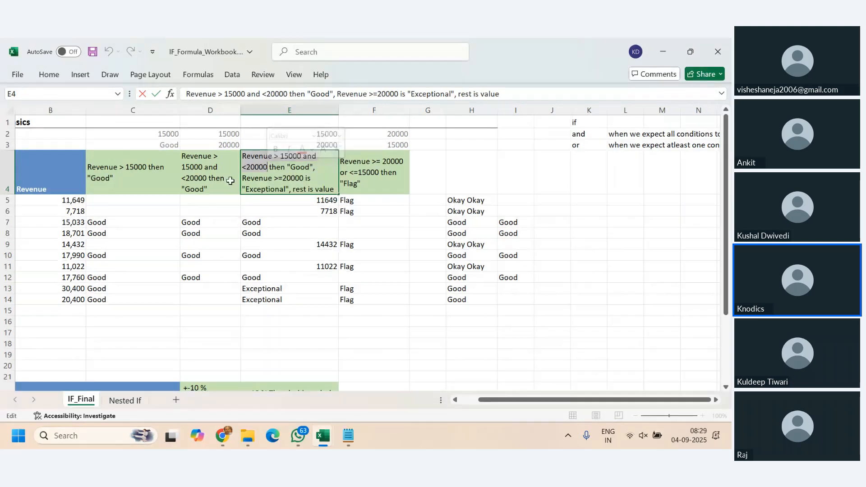
left_click(247, 156)
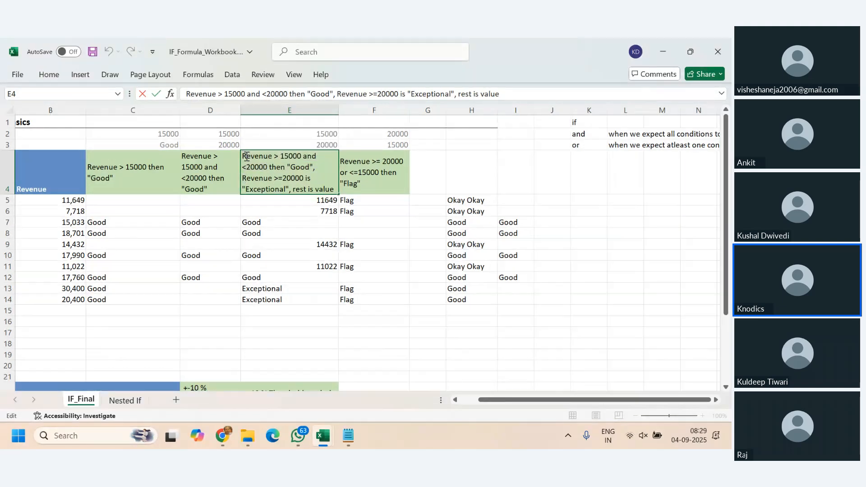
left_click_drag(246, 156, 317, 168)
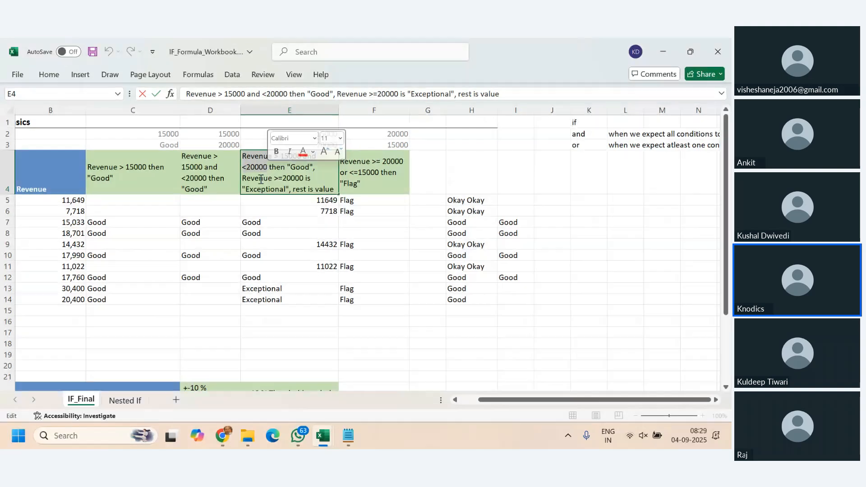
left_click_drag(243, 179, 304, 177)
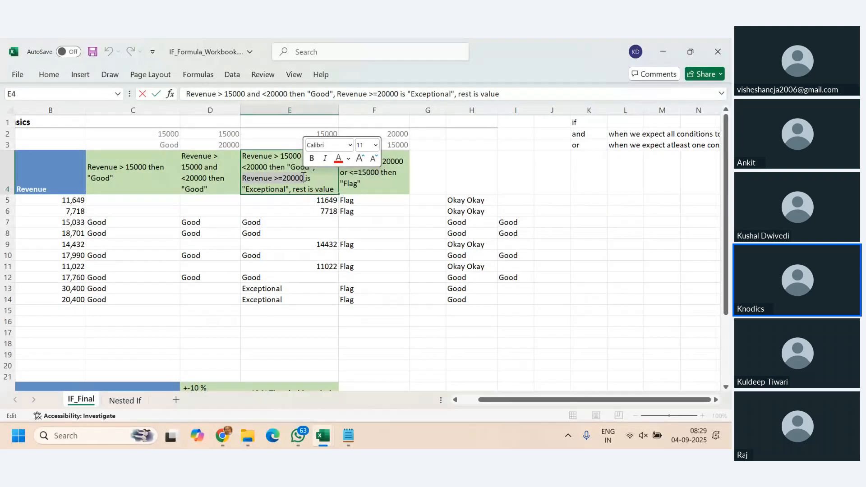
left_click_drag(292, 189, 335, 189)
- Start an IF formula in J5 with an AND test whose first condition is B5>$E$2
left_click(559, 201)
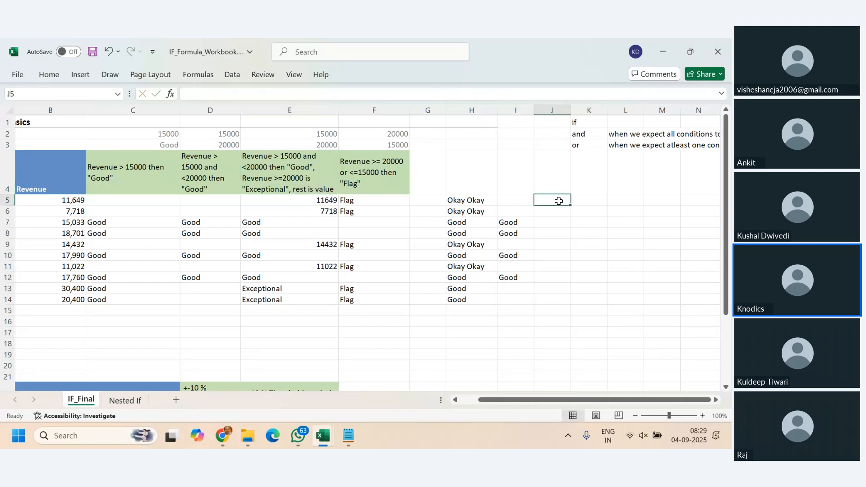
type("=i")
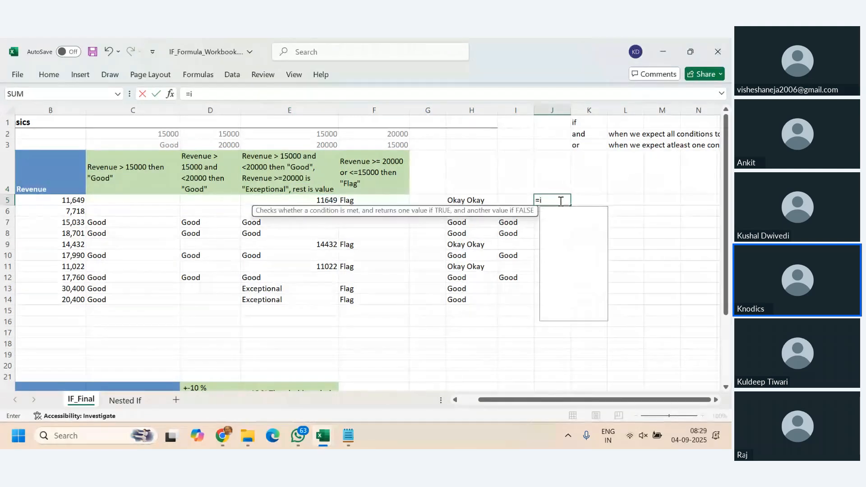
type("f(and(")
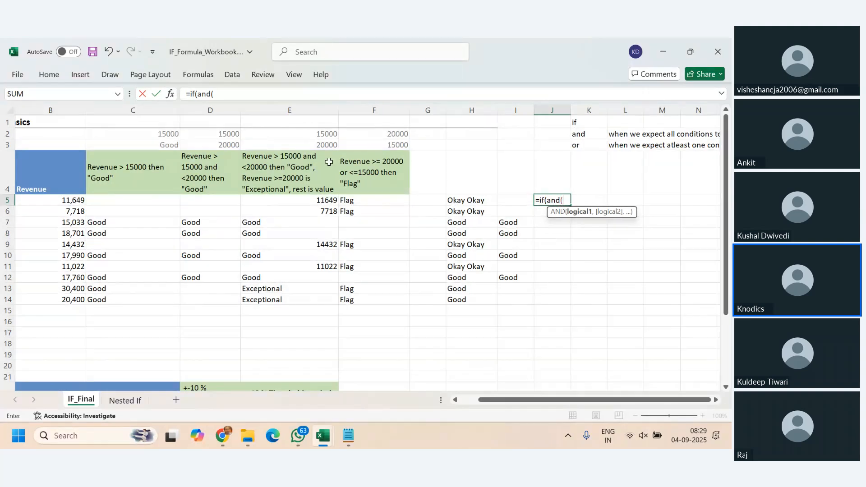
left_click(71, 201)
type(",")
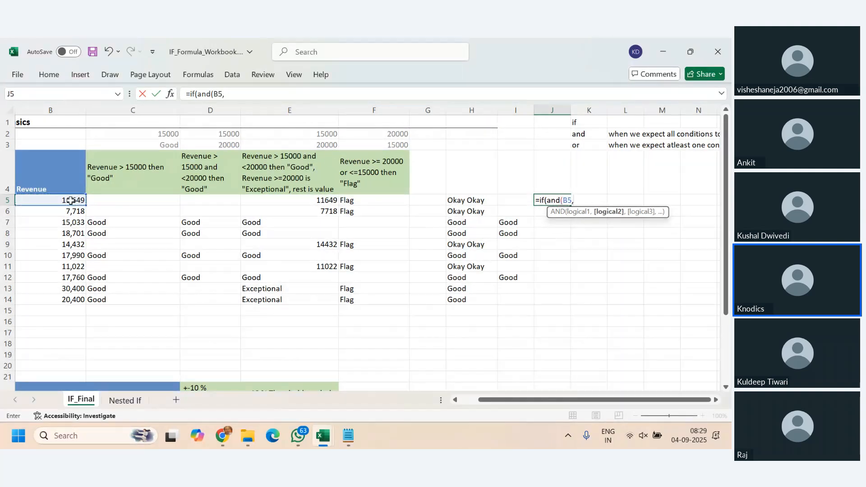
key("BackSpace")
type(">")
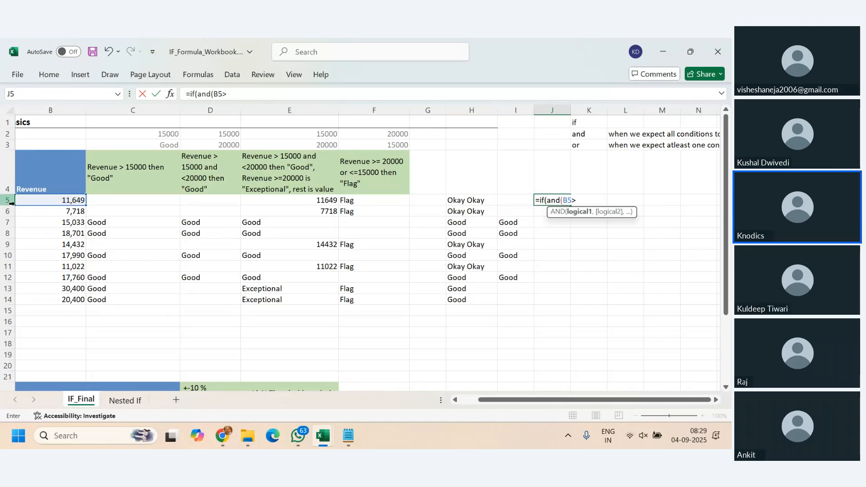
left_click(278, 132)
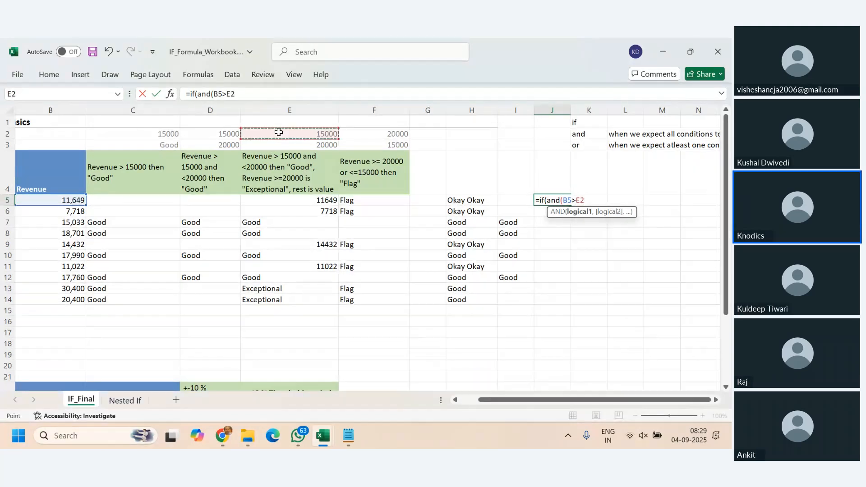
key("F4")
type(",")
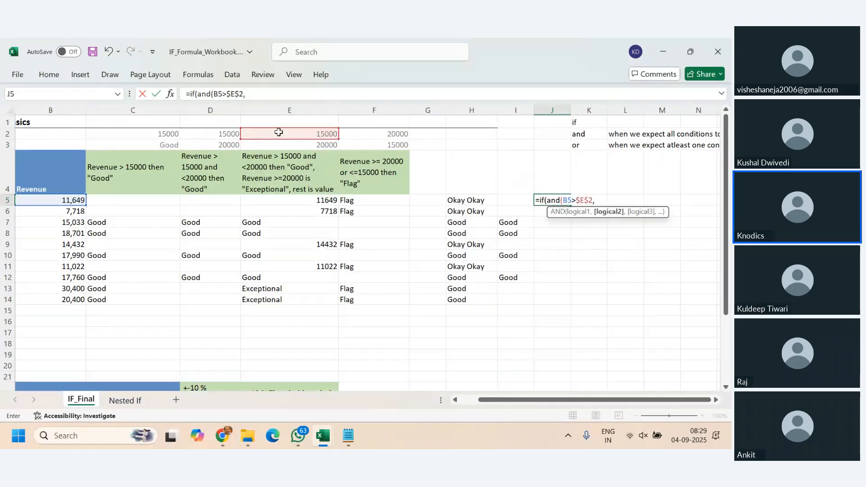
- Add B5<=$E$3 as the second AND condition and make "Good" the value if true
left_click(60, 201)
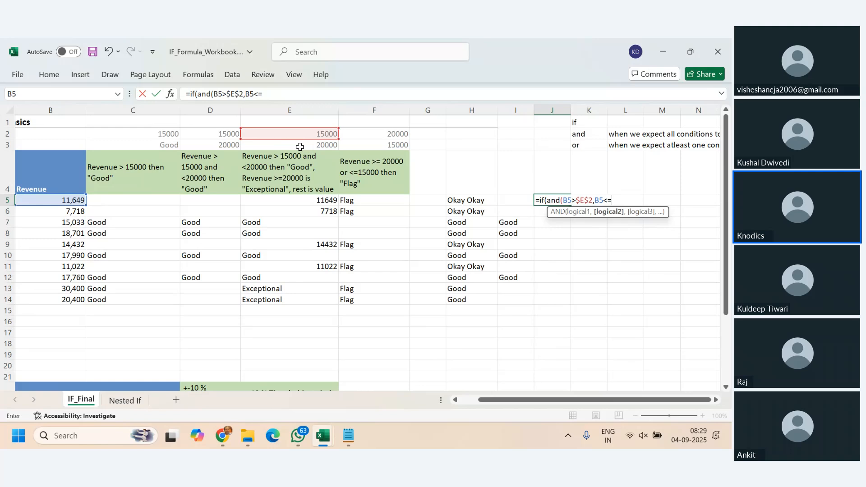
type("<=")
left_click(300, 147)
key("F4")
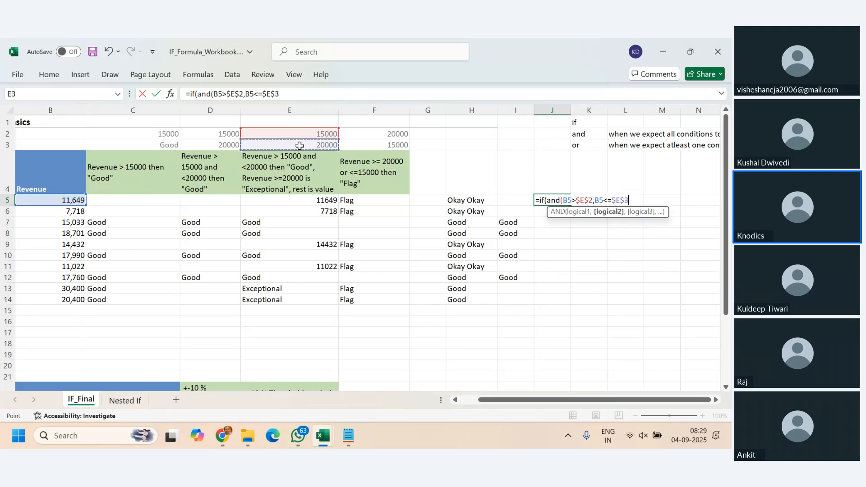
type("),")
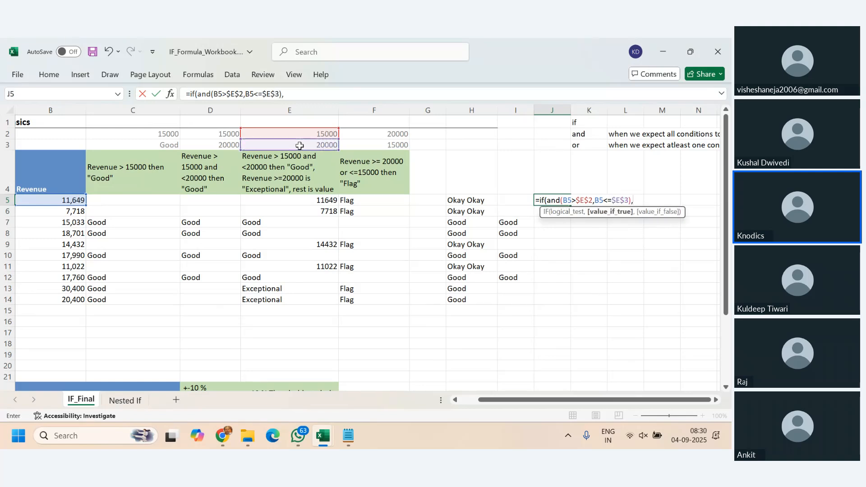
type("\"Good\",")
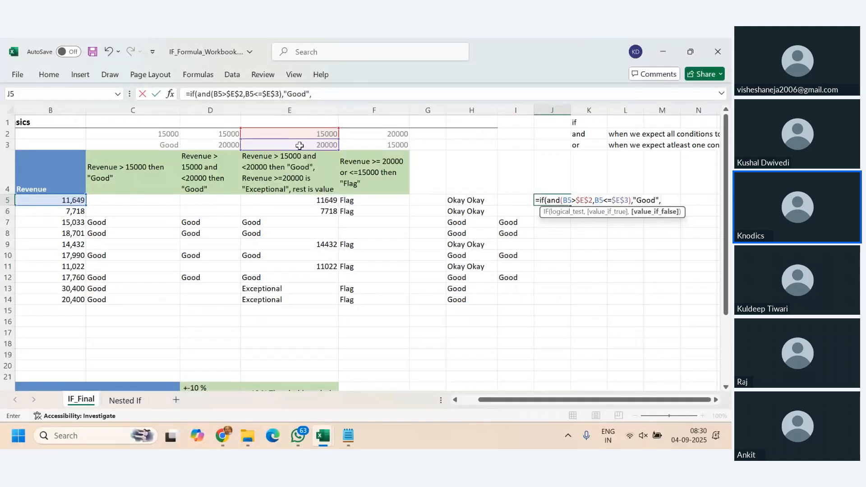
- Nest a second IF as the value if false, testing B5> $E$3 with an absolute reference
type("if(")
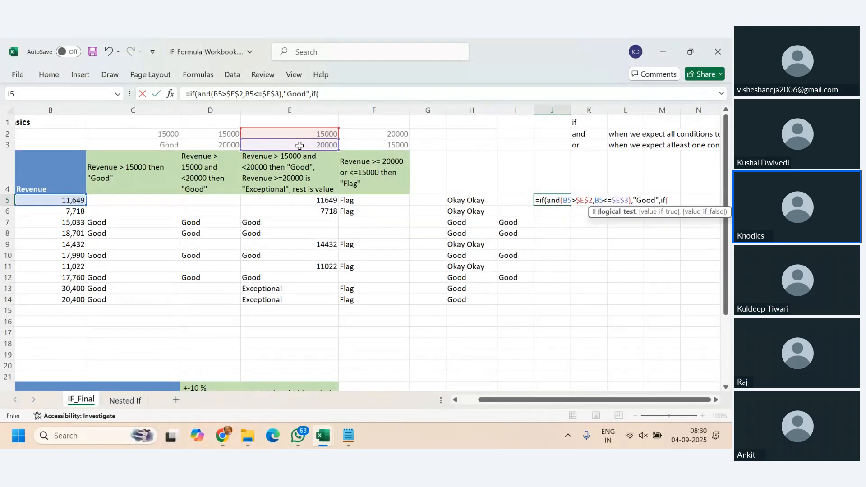
left_click(61, 199)
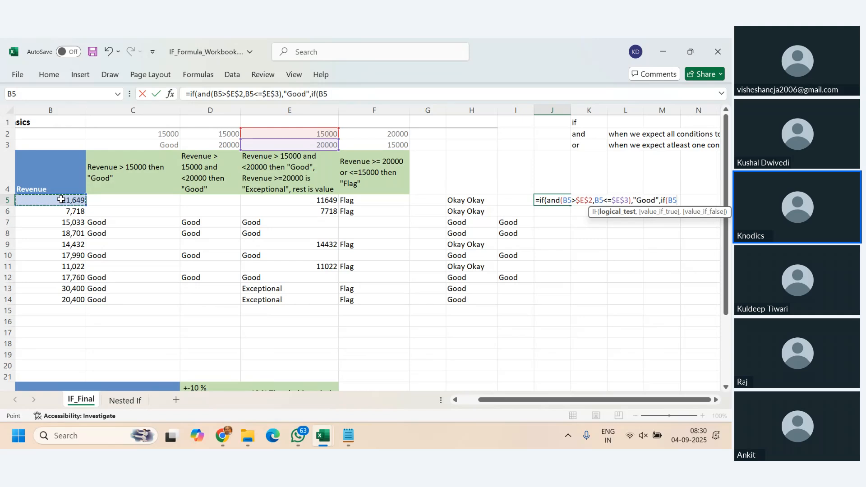
type(">")
type("200")
key("BackSpace")
key("BackSpace")
key("BackSpace")
key("BackSpace")
key("BackSpace")
left_click(294, 146)
key("F4")
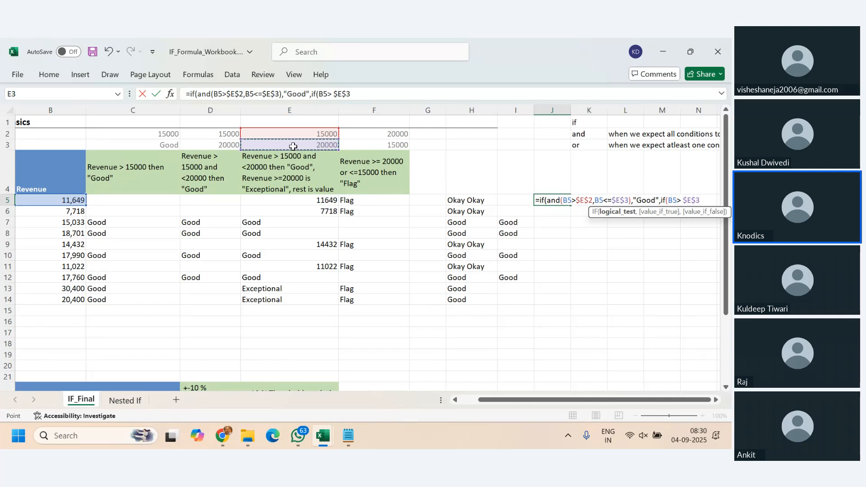
- Make "Exceptional" the value the nested IF returns when its test is true
type(",\"Ex")
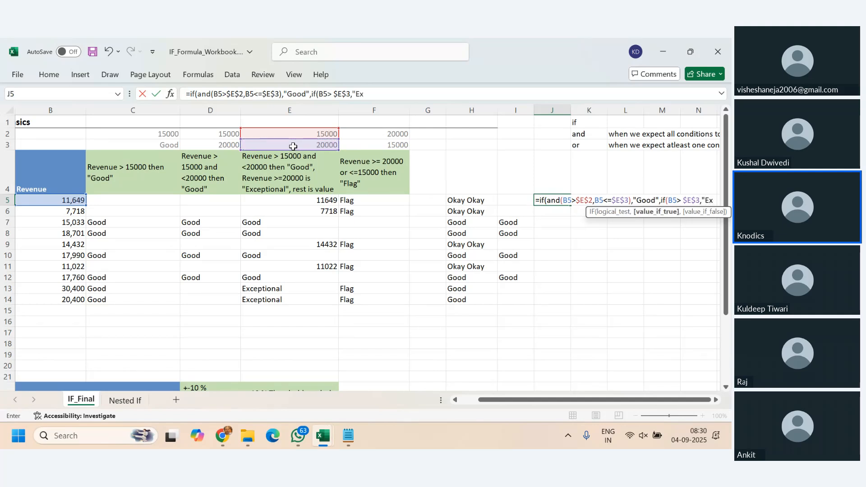
type("cel")
type("ptional")
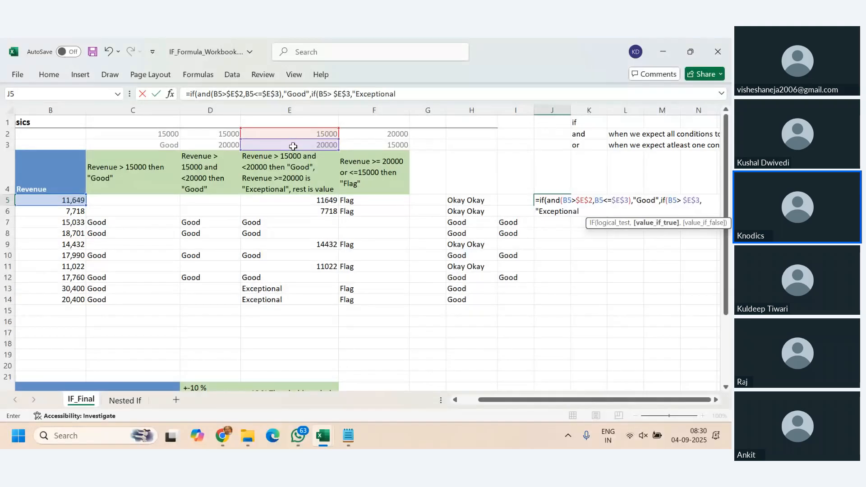
type("\",")
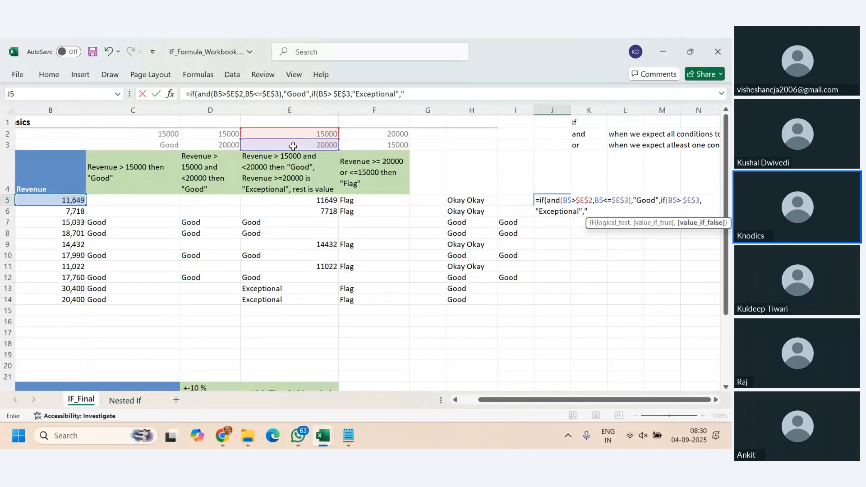
type("\"Poor\"")
- Make "Below Expectations" the nested IF's value if false and enter the completed formula in J5
key("BackSpace")
key("BackSpace")
type("Below Expe")
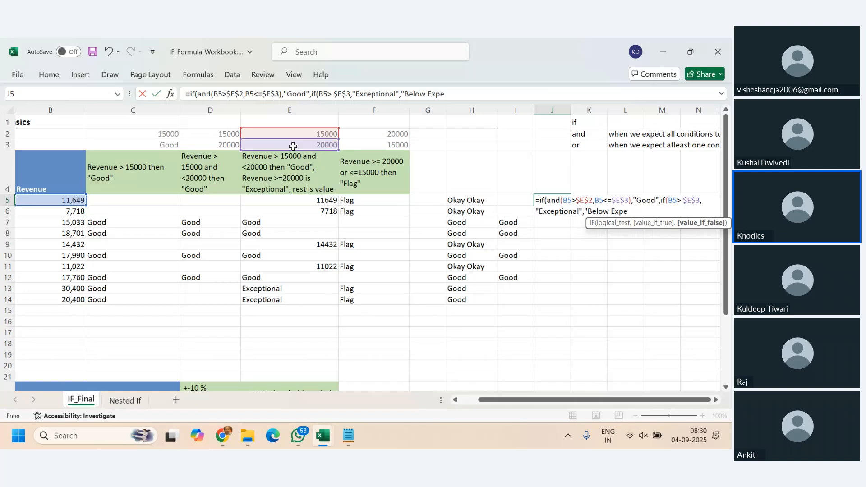
type("ctations\")")
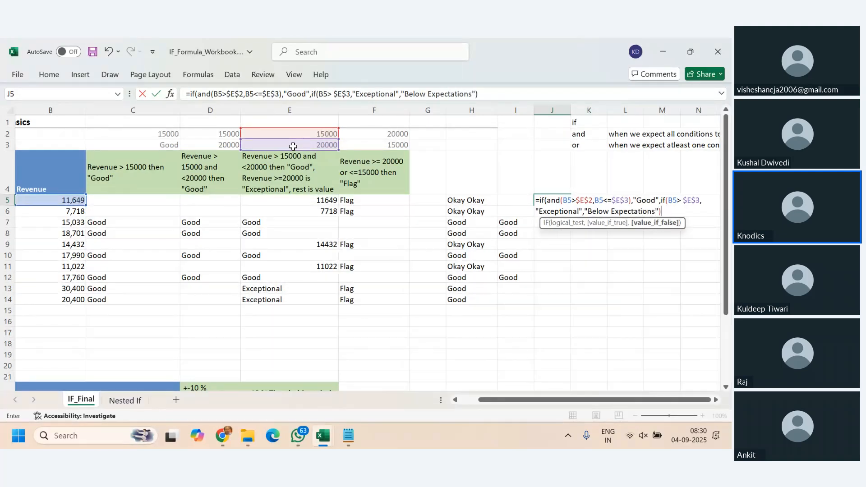
key("Return")
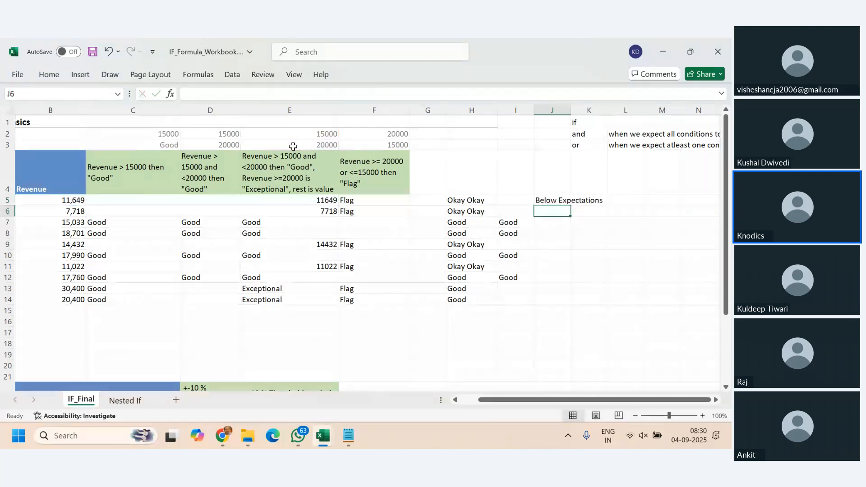
- Fill the J5 formula down through J14 and check the results in rows 7 to 8 and 13 to 14
left_click(552, 198)
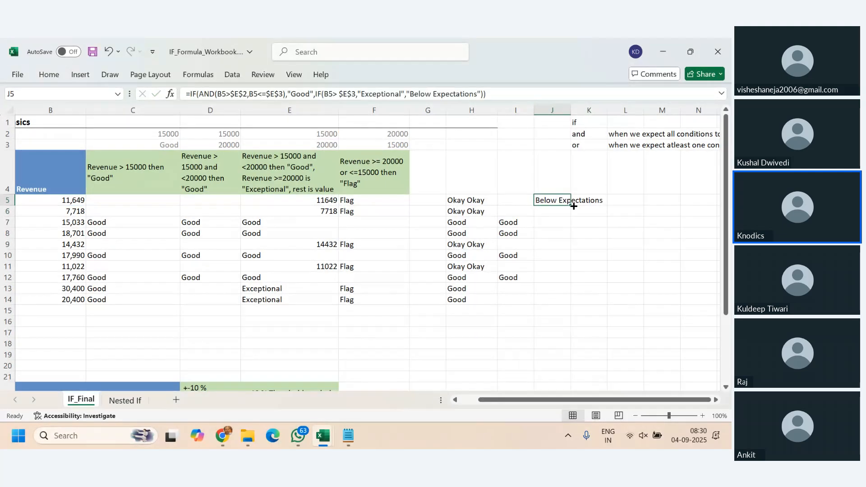
left_click_drag(573, 206, 575, 304)
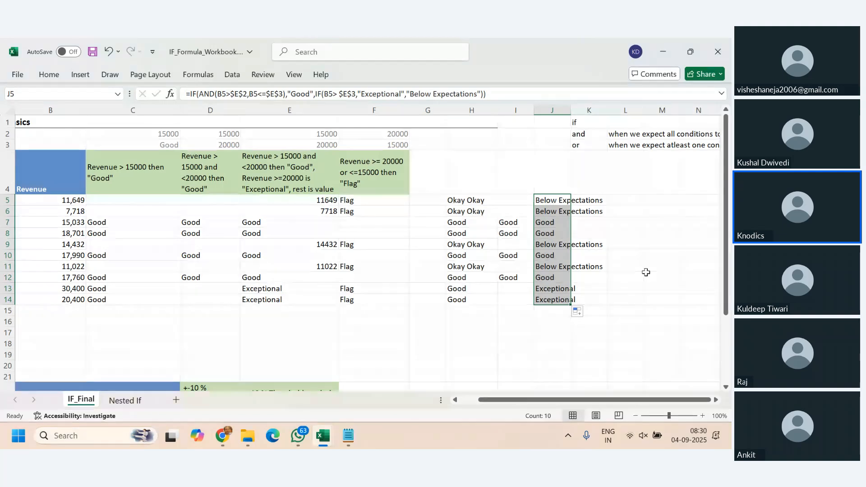
left_click(564, 205)
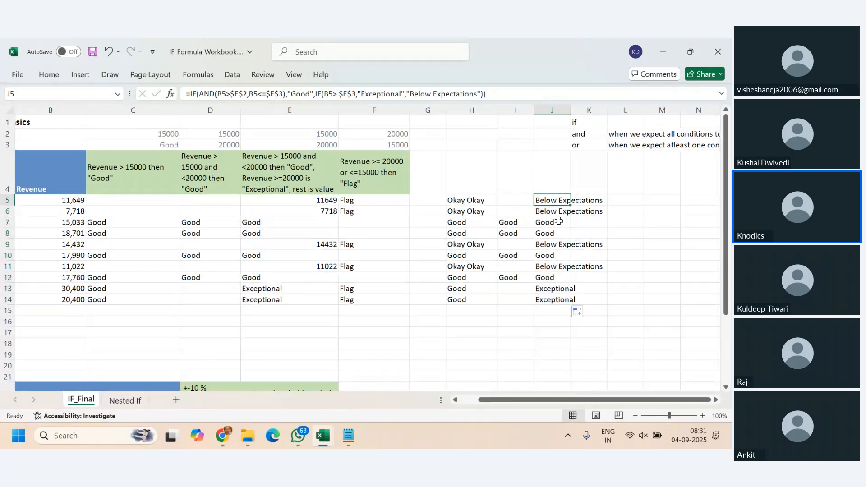
left_click_drag(560, 222, 562, 230)
left_click_drag(553, 289, 555, 299)
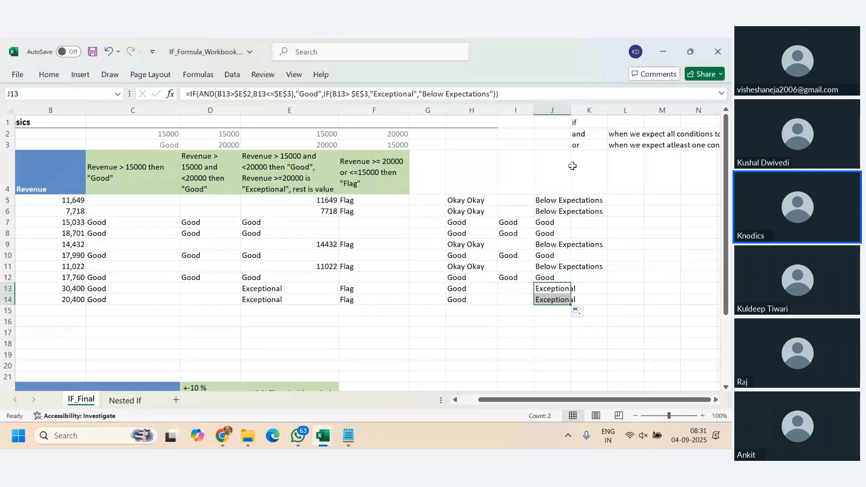
- Examine the J5 formula part by part: the AND test, the "Good" result, the nested IF and its "Below Expectations" fallback
left_click(562, 200)
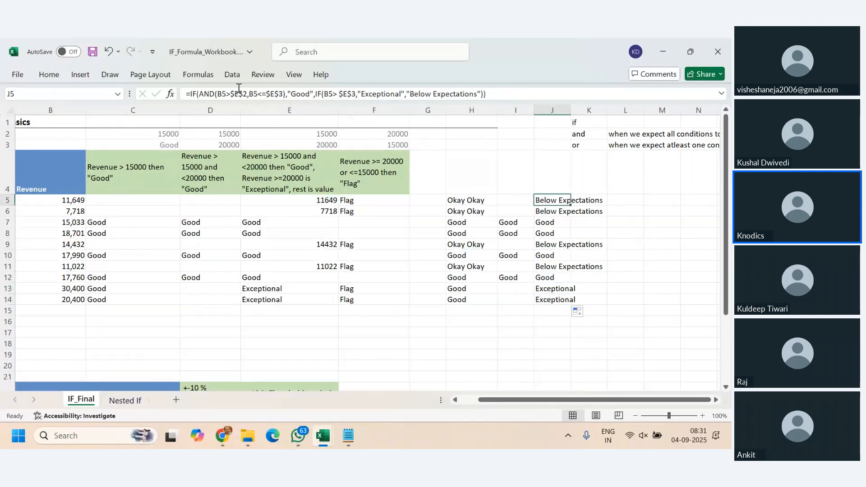
key("F2")
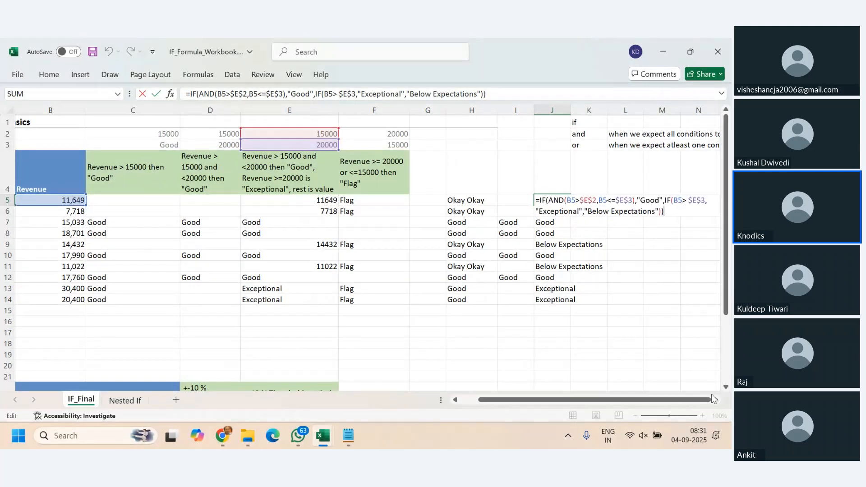
scroll(713, 399, "right", 5)
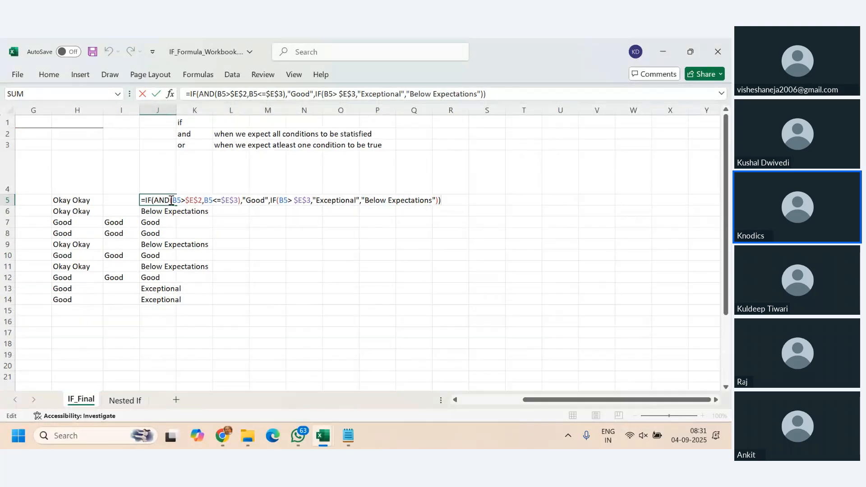
left_click_drag(154, 200, 242, 202)
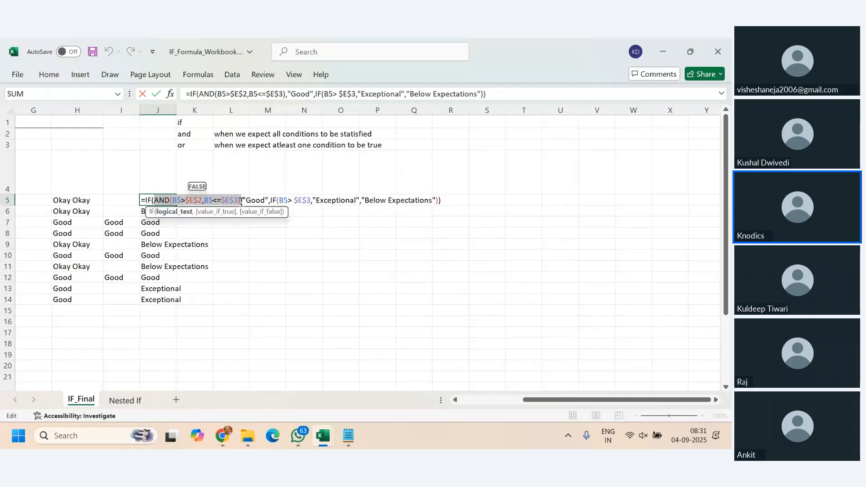
double_click(262, 200)
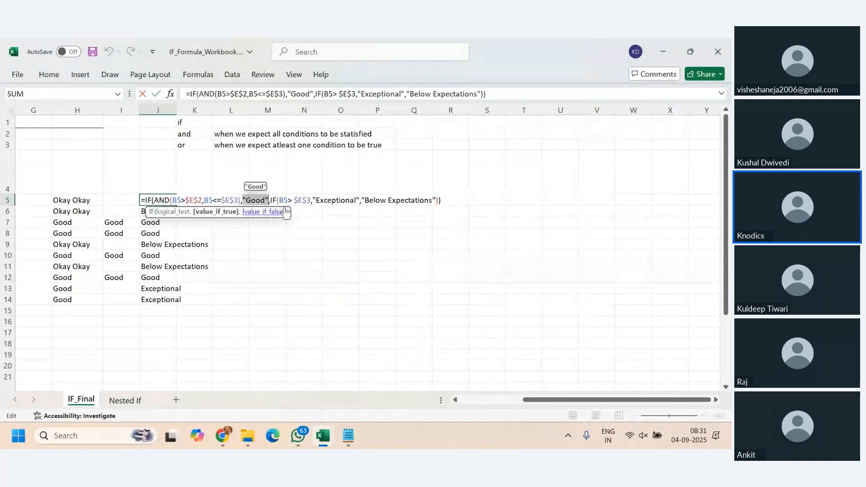
left_click(270, 201)
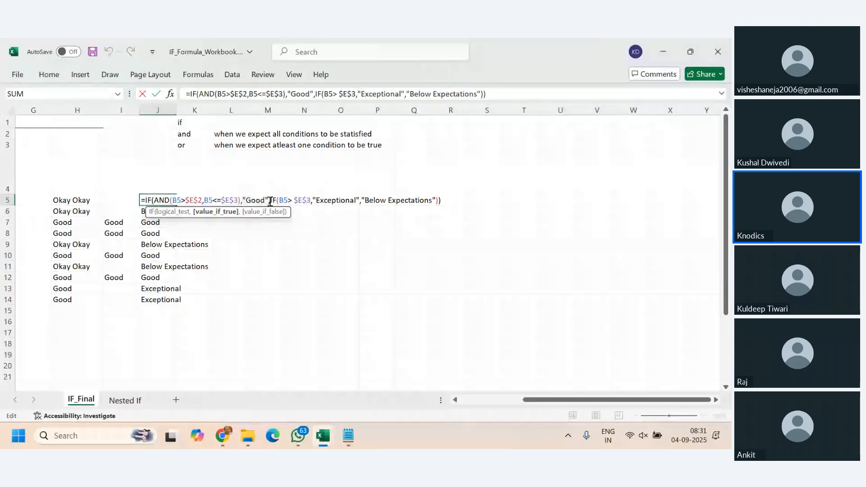
key("Right")
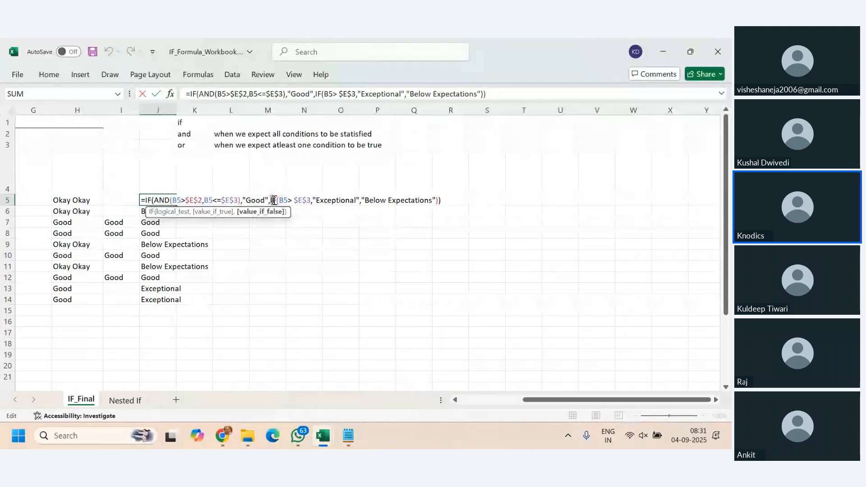
left_click_drag(280, 200, 361, 201)
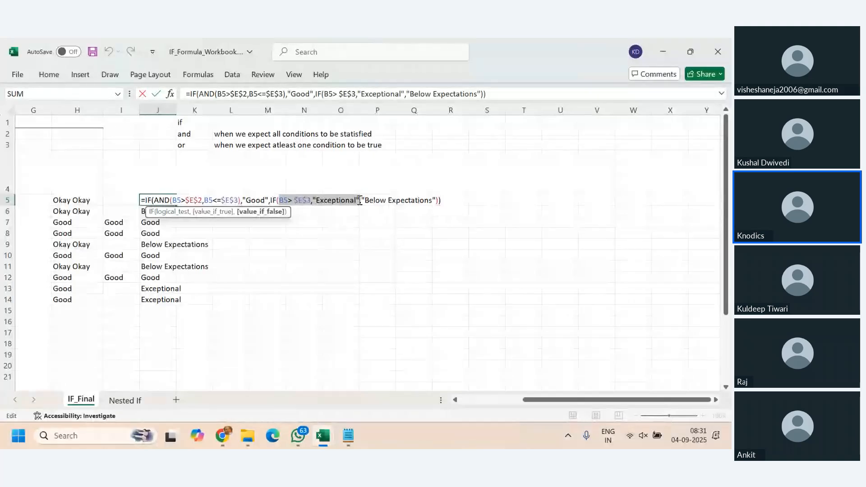
left_click_drag(359, 200, 431, 203)
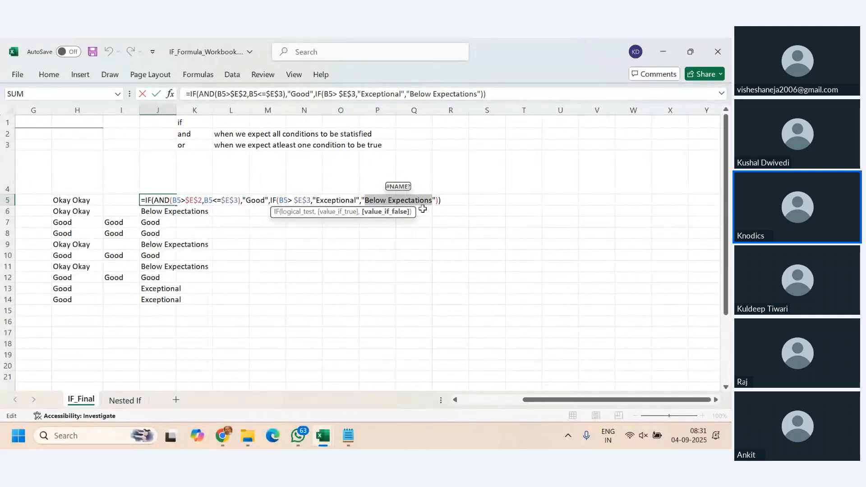
key("Return")
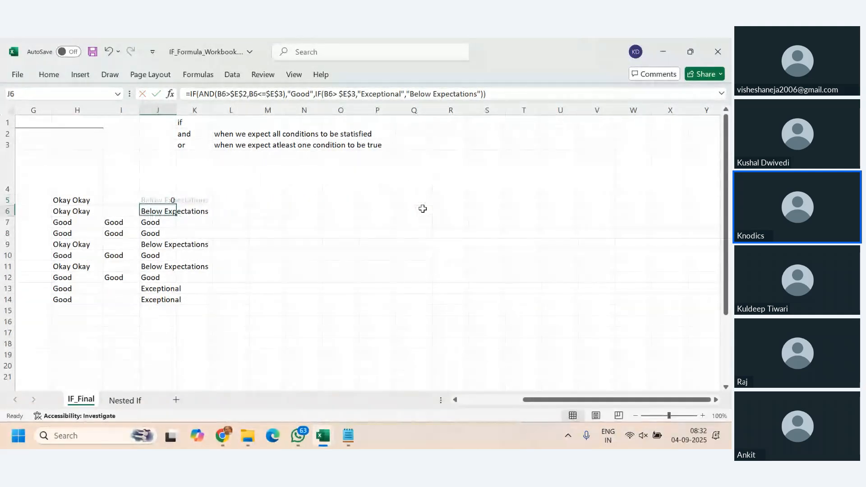
- Fill the J5 formula down through J14 again and autofit the width of column J
key("Right")
left_click(169, 201)
left_click_drag(176, 206, 178, 306)
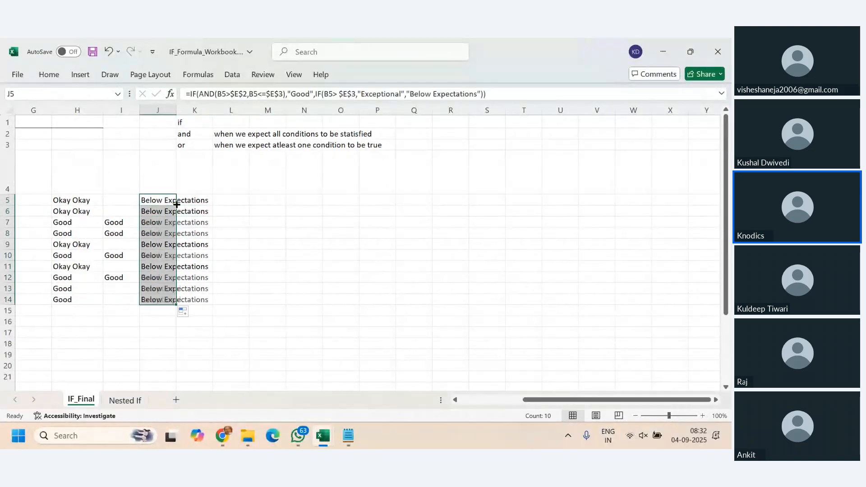
scroll(547, 409, "left", 5)
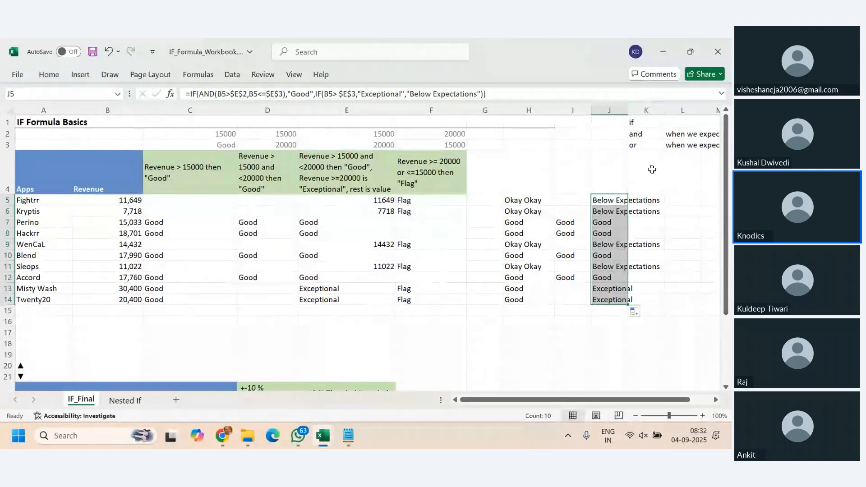
double_click(628, 110)
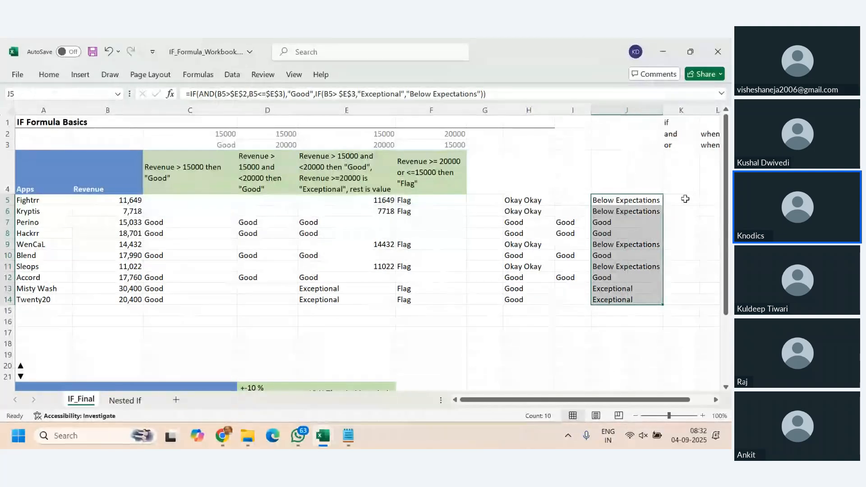
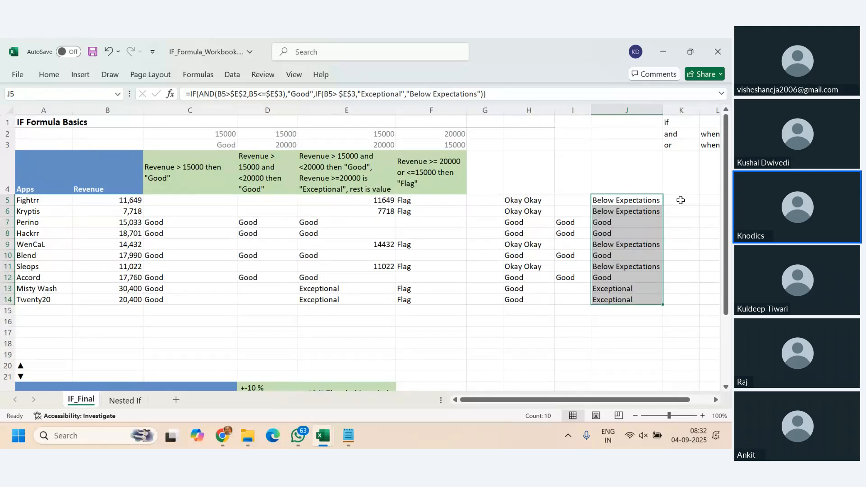
- Examine the threshold value and threshold symbol formulas in rows 23 and 24 of the actual versus budget revenue table
left_click(404, 180)
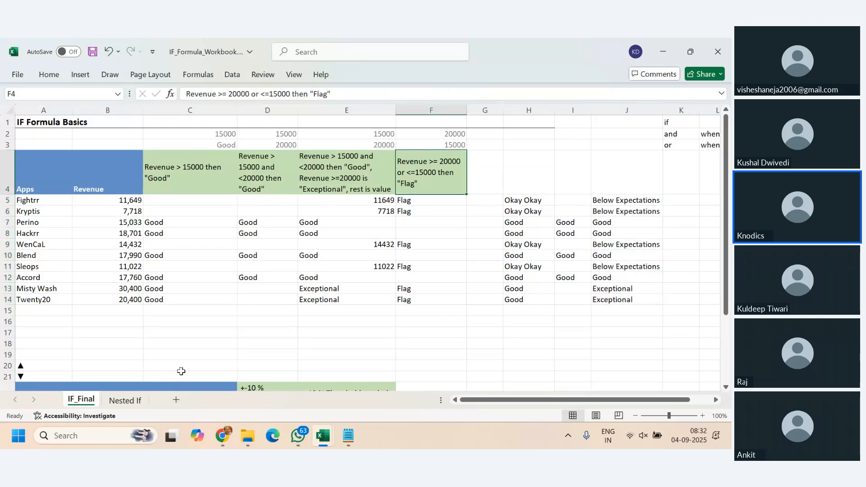
scroll(181, 371, "down", 3)
scroll(188, 364, "up", 3)
scroll(251, 323, "down", 4)
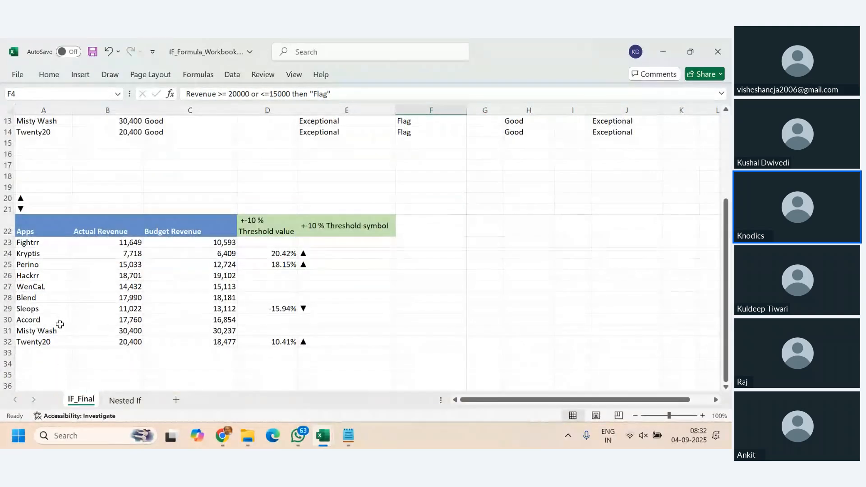
left_click(324, 252)
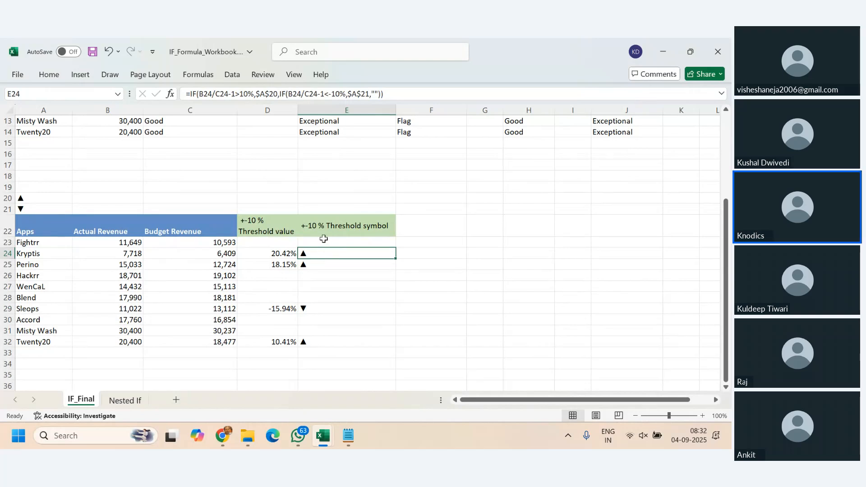
left_click(324, 239)
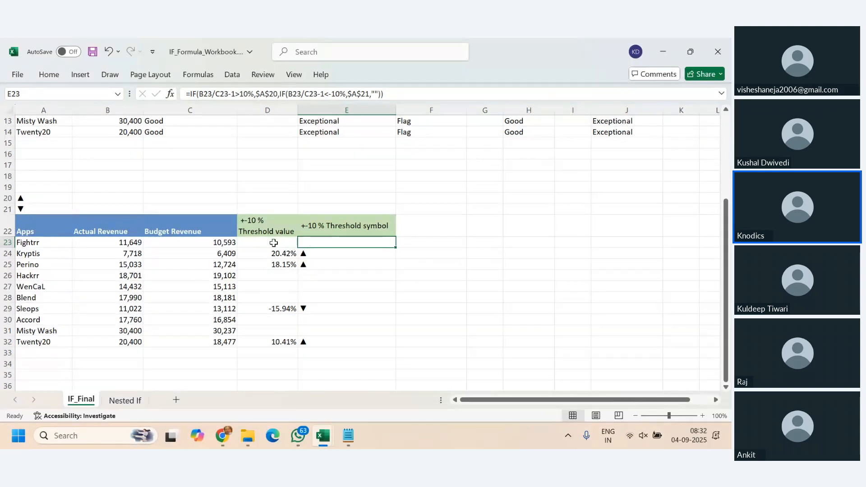
left_click(182, 244)
left_click(270, 244)
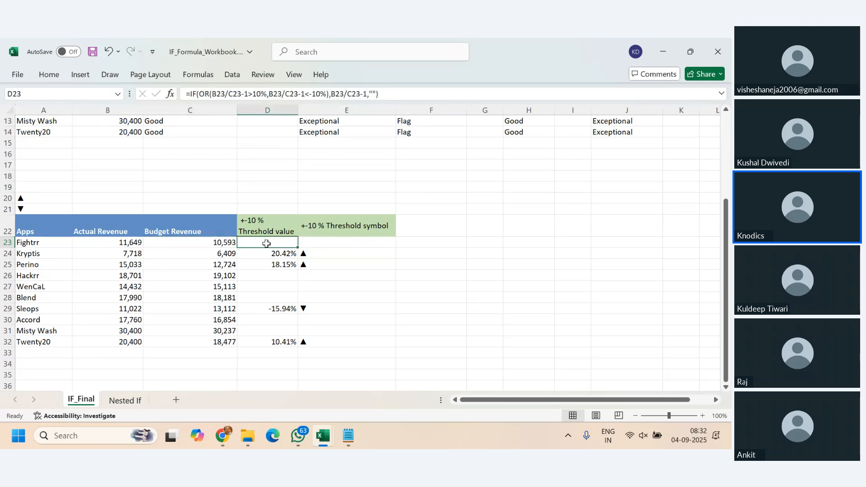
- Compare the apps' actual and budget revenues with the threshold value column in rows 23 to 32
left_click(35, 243)
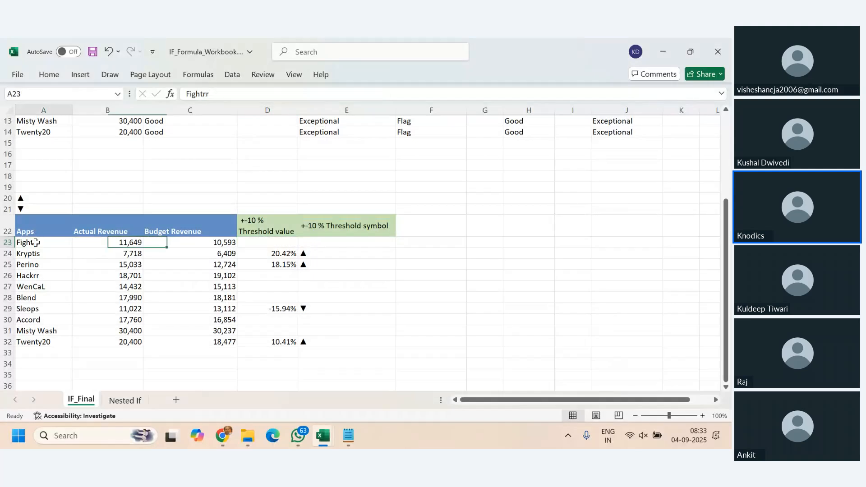
left_click_drag(36, 242, 154, 341)
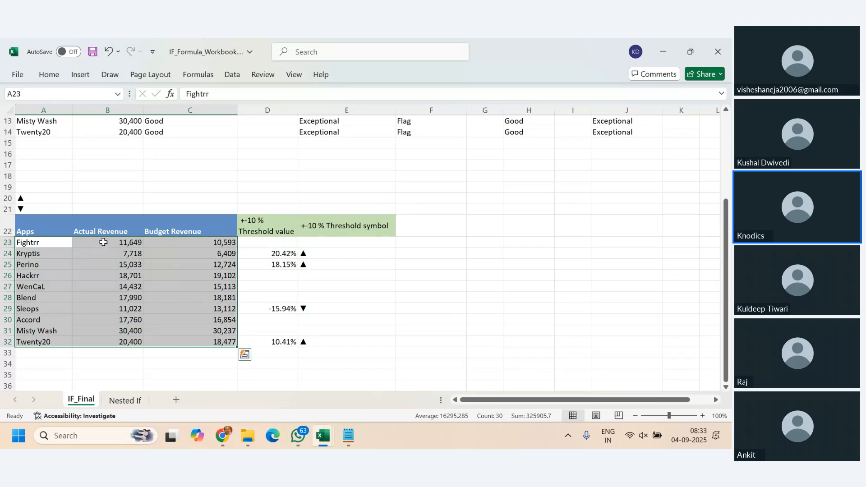
left_click(104, 242)
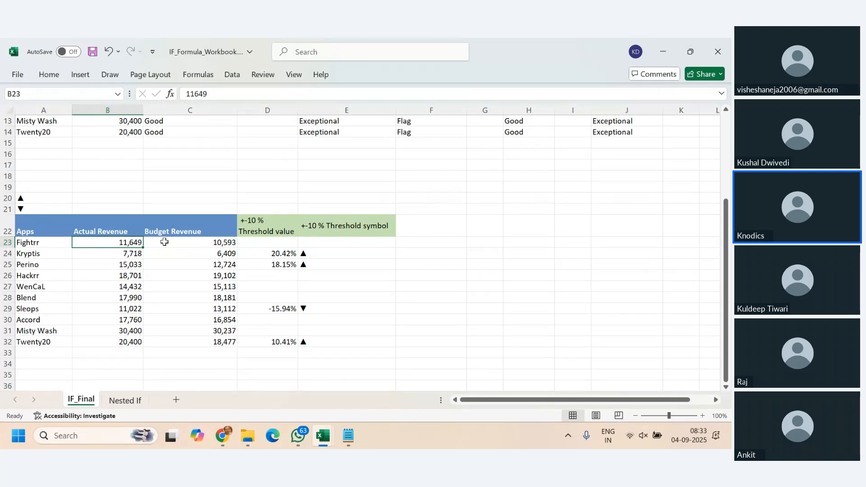
left_click(196, 241)
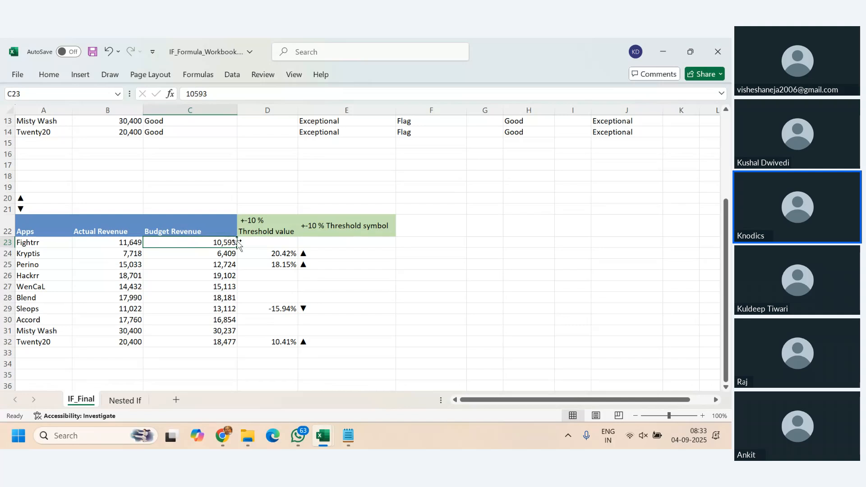
left_click(261, 244)
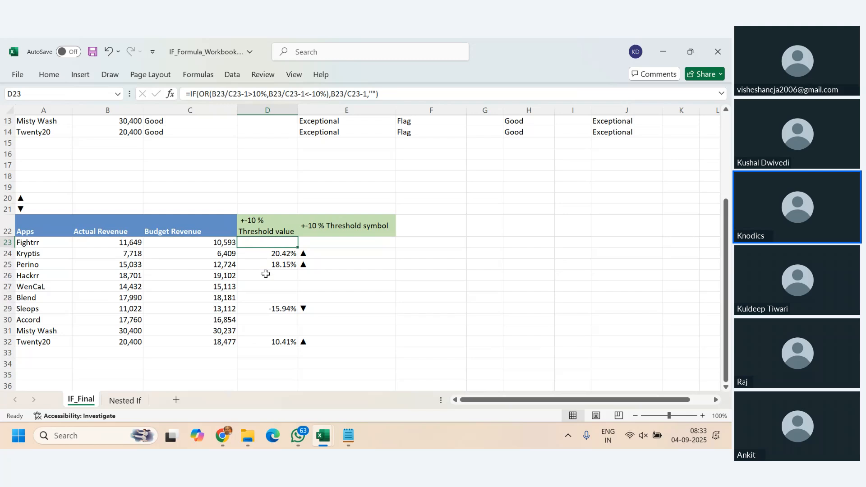
left_click(265, 275)
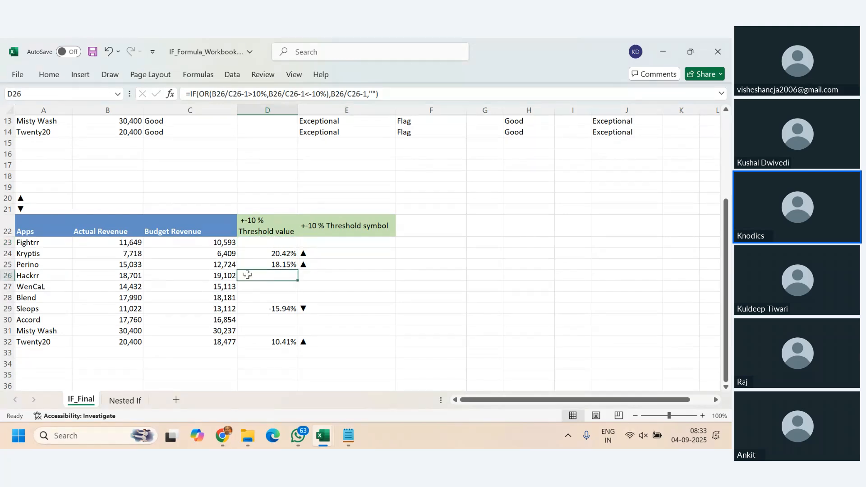
left_click_drag(260, 243, 269, 342)
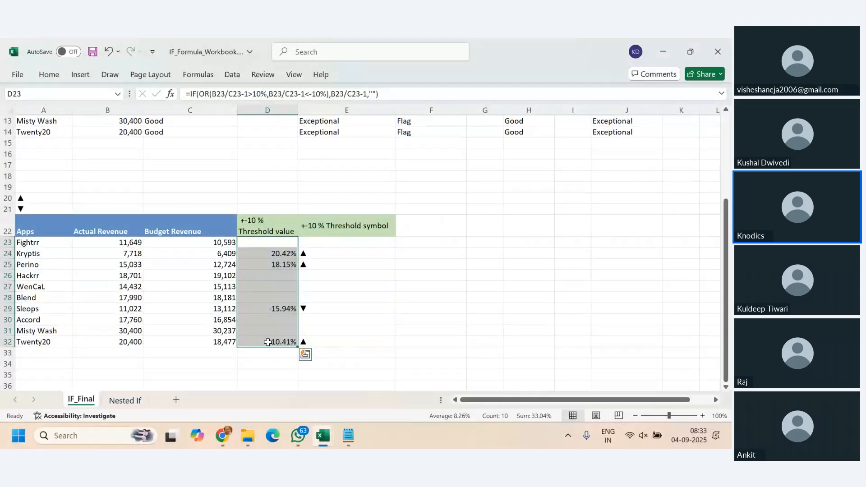
left_click(131, 265)
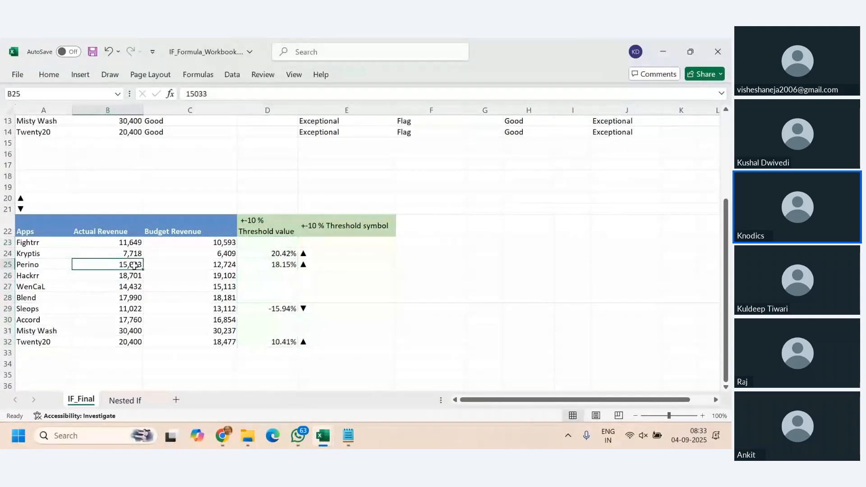
left_click(219, 267)
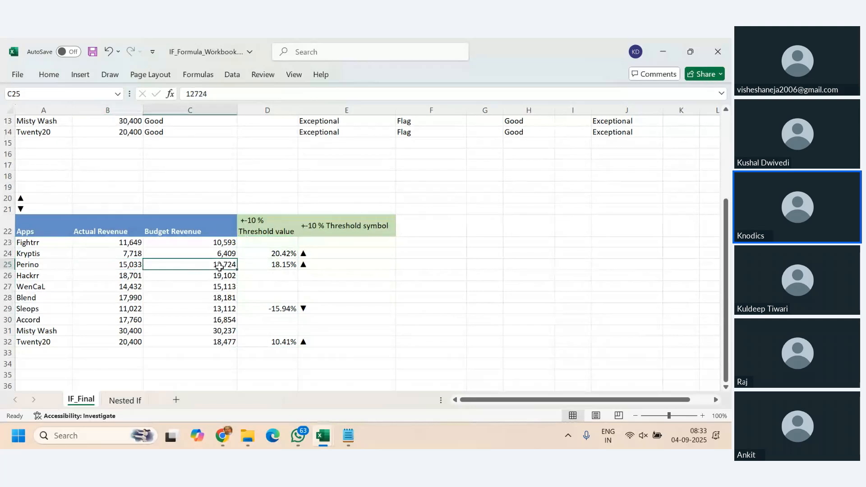
- Examine the D23 formula part by part: the OR test against 10% and -10%, the B23/C23-1 result and the empty-text fallback
left_click(267, 242)
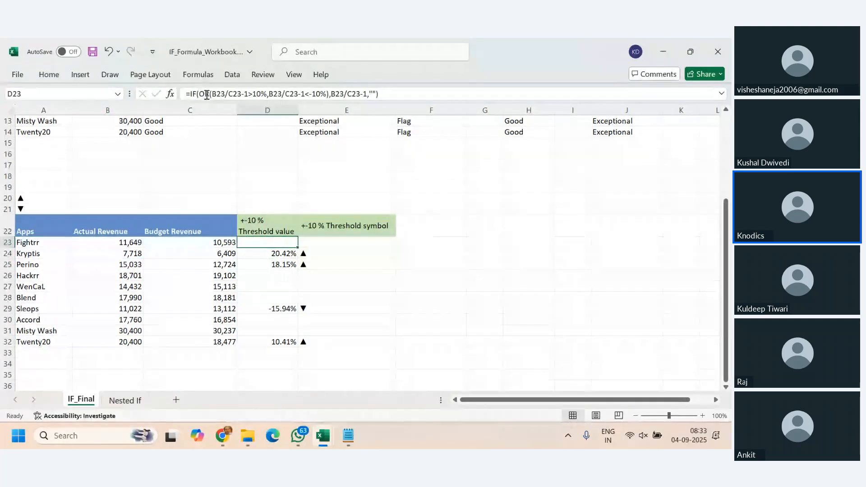
left_click(213, 94)
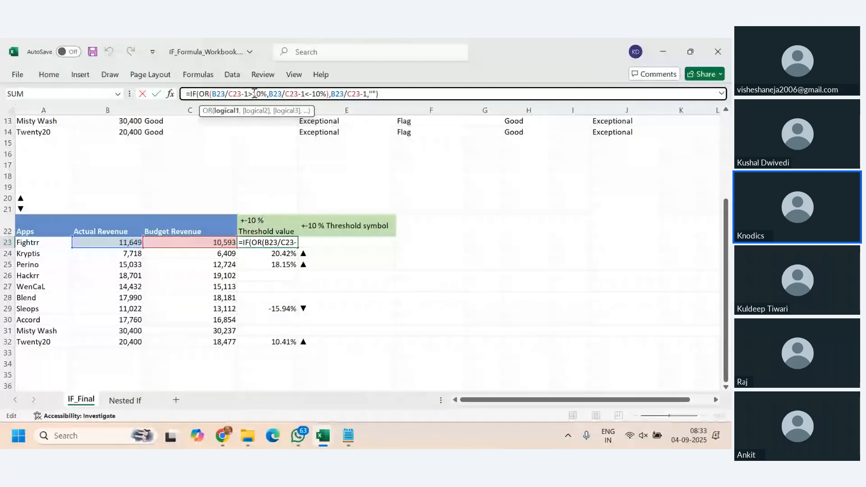
left_click_drag(253, 94, 266, 94)
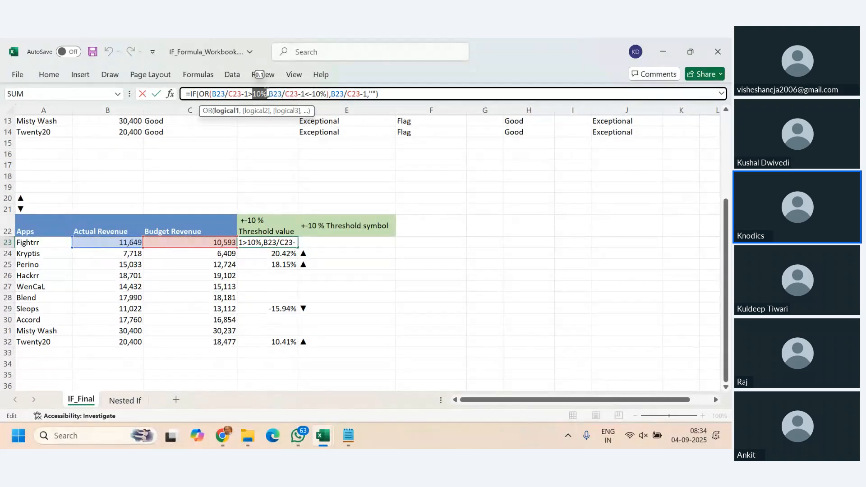
left_click_drag(269, 93, 305, 93)
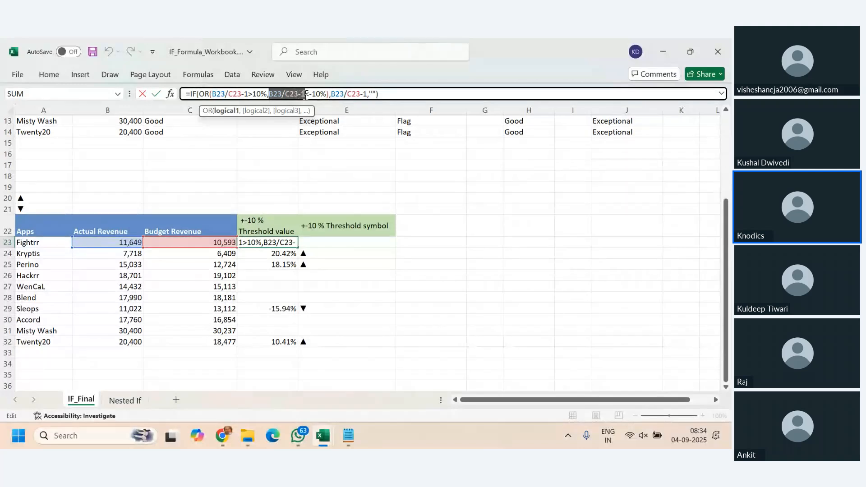
key("shift+Left")
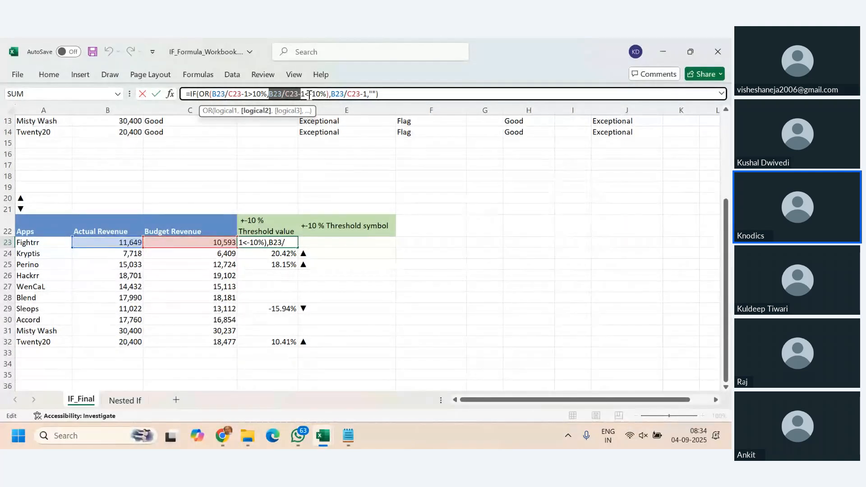
left_click_drag(305, 94, 325, 96)
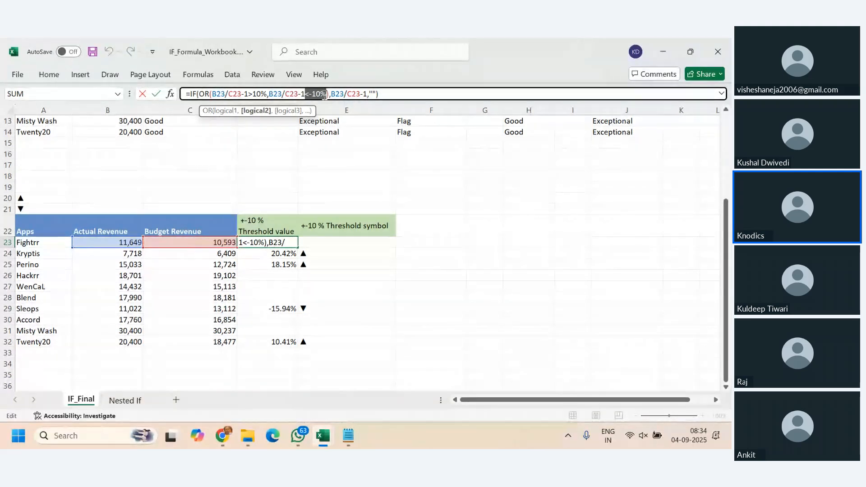
key("shift+Left")
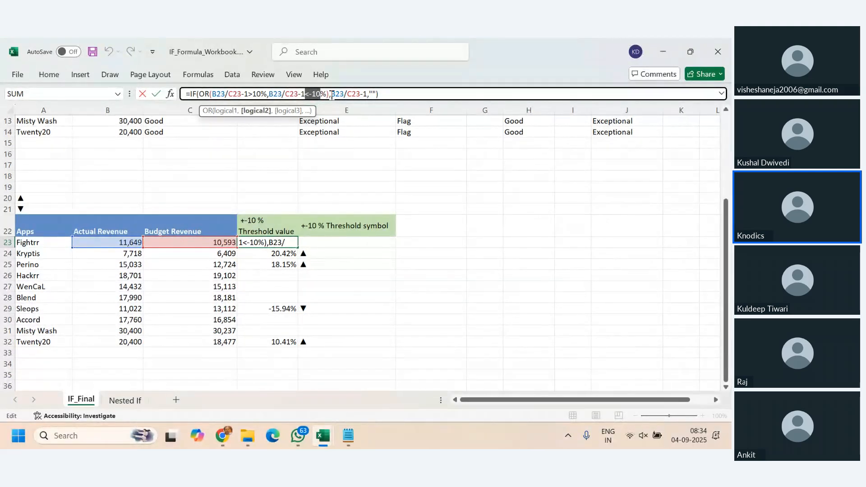
left_click_drag(332, 94, 368, 94)
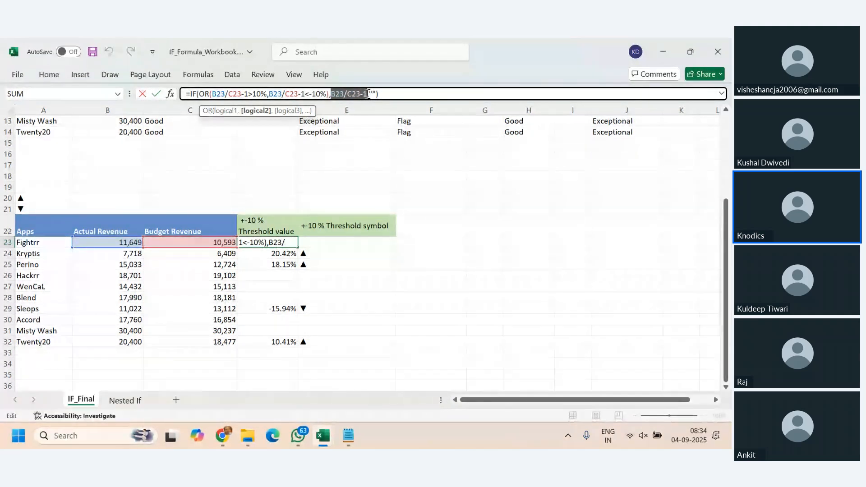
type(",")
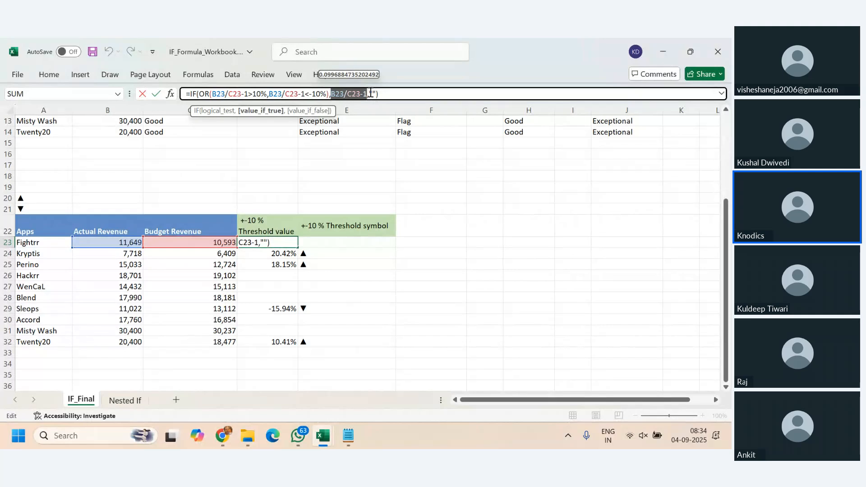
left_click_drag(370, 94, 375, 95)
left_click(410, 98)
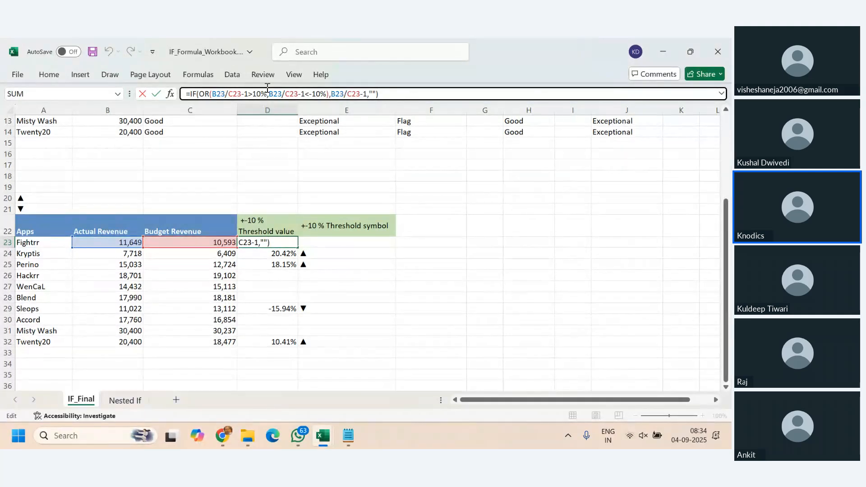
left_click_drag(209, 94, 200, 94)
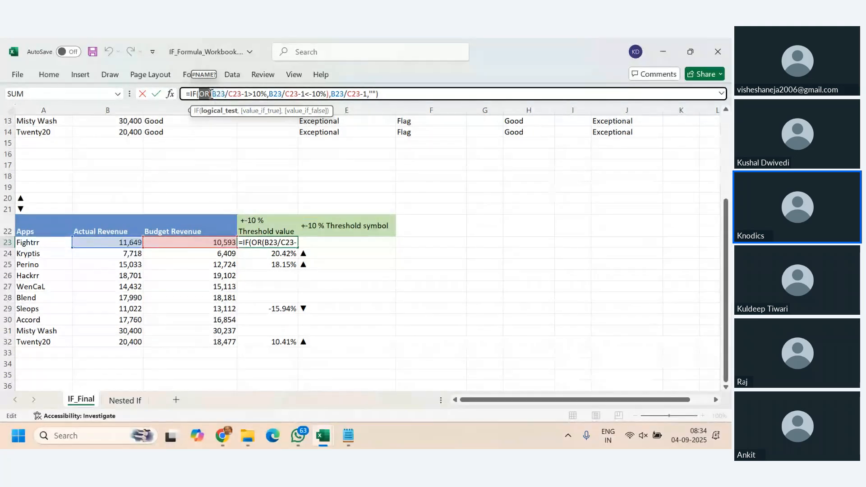
left_click_drag(212, 94, 328, 95)
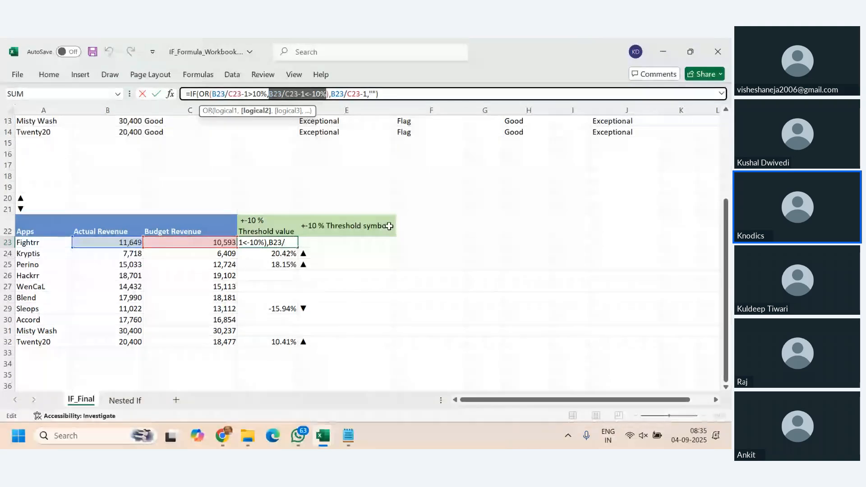
key("ctrl+Return")
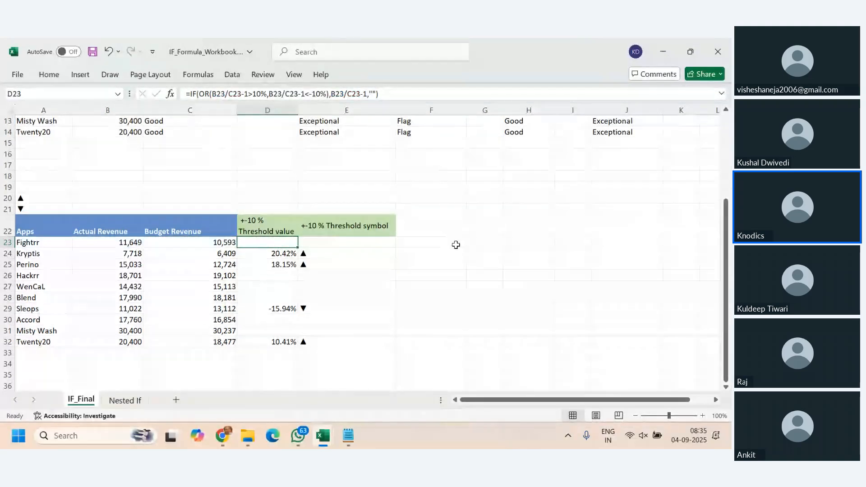
- Enter =B23/C23 in F23 to divide Fightrr's actual revenue by its budget revenue
double_click(453, 248)
type("=")
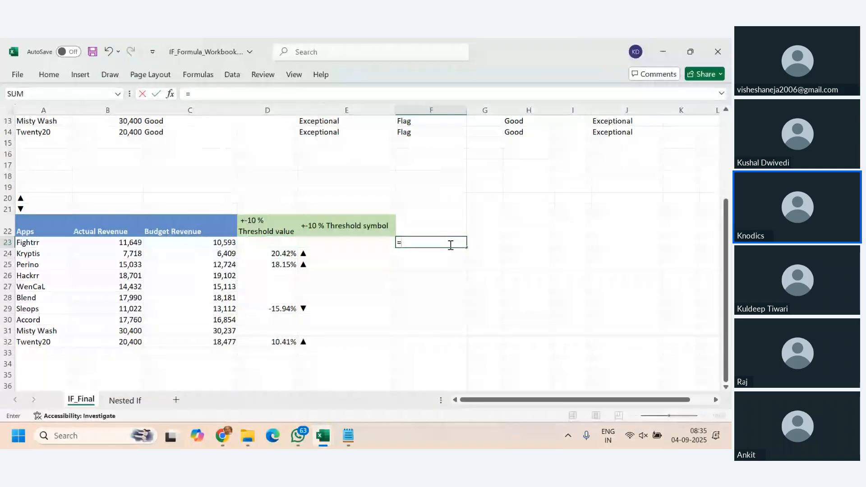
left_click(127, 241)
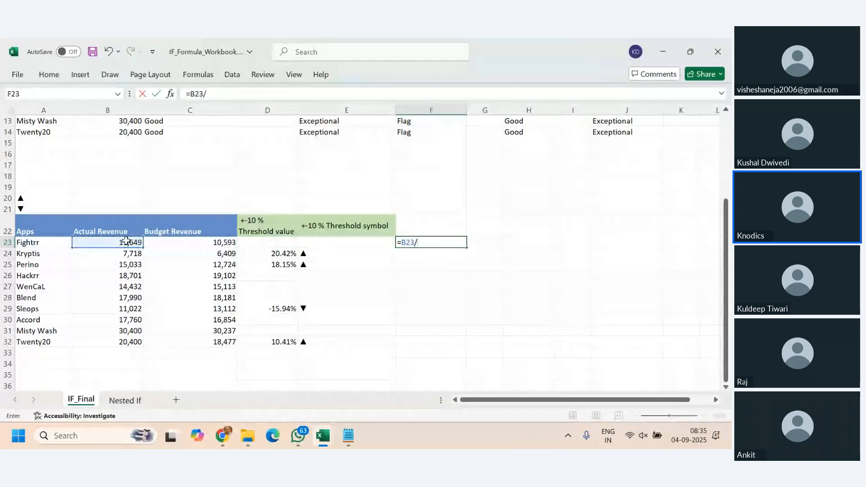
type("/")
left_click(191, 243)
key("Return")
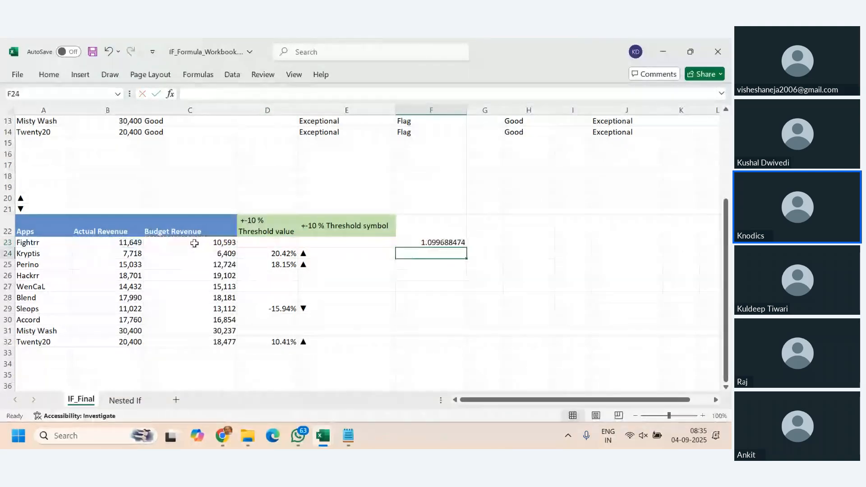
- Change the F23 formula to =B23/C23-1 and reselect the cell
left_click(444, 245)
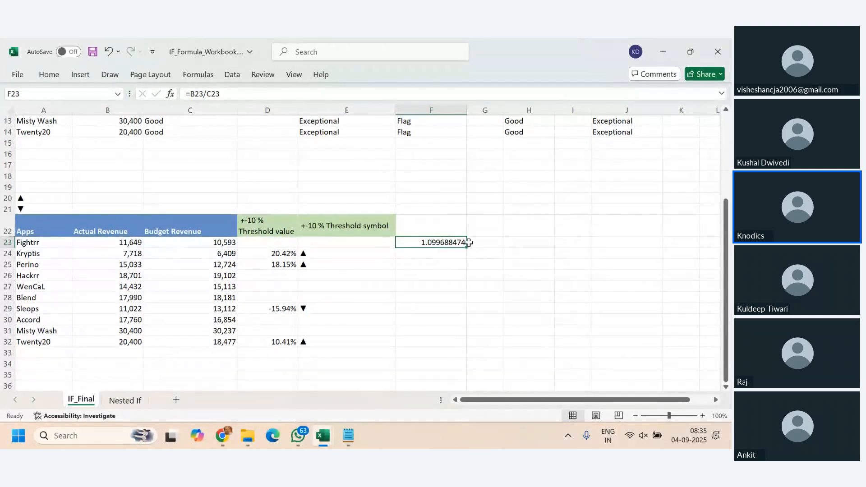
left_click(233, 91)
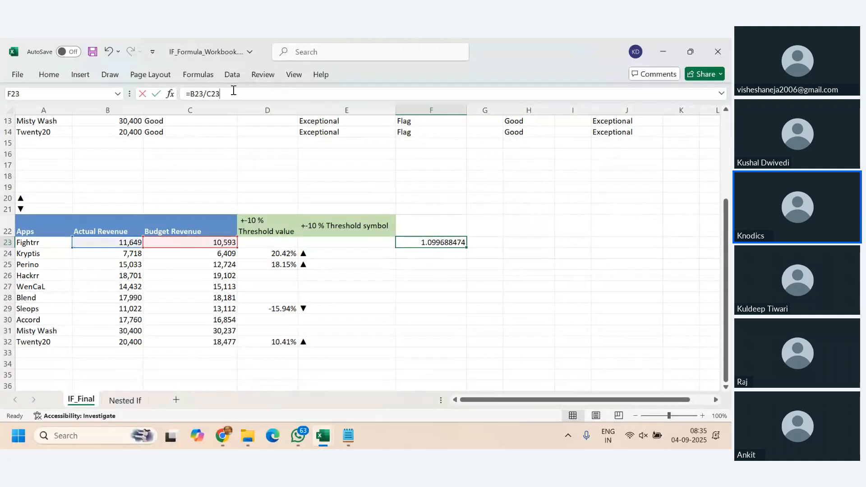
type("-1")
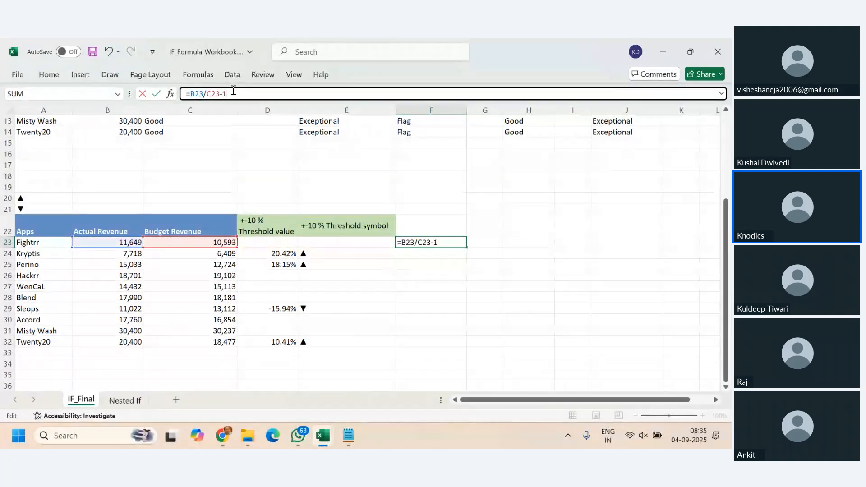
key("Return")
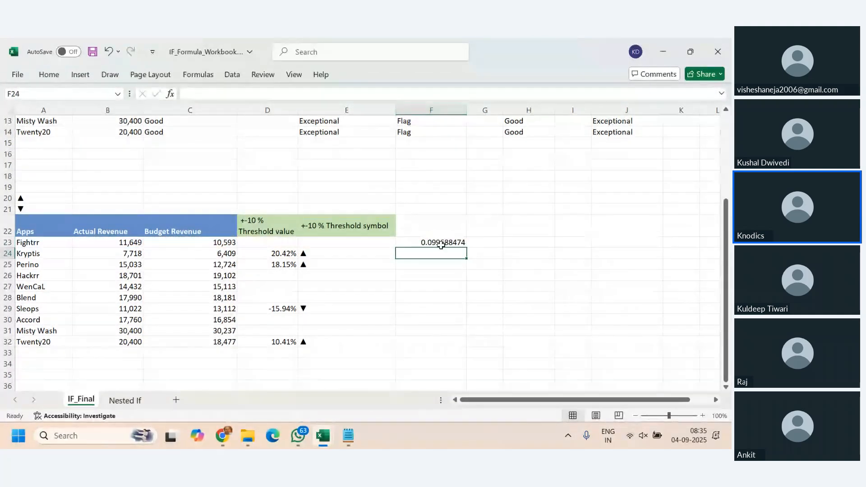
left_click(441, 244)
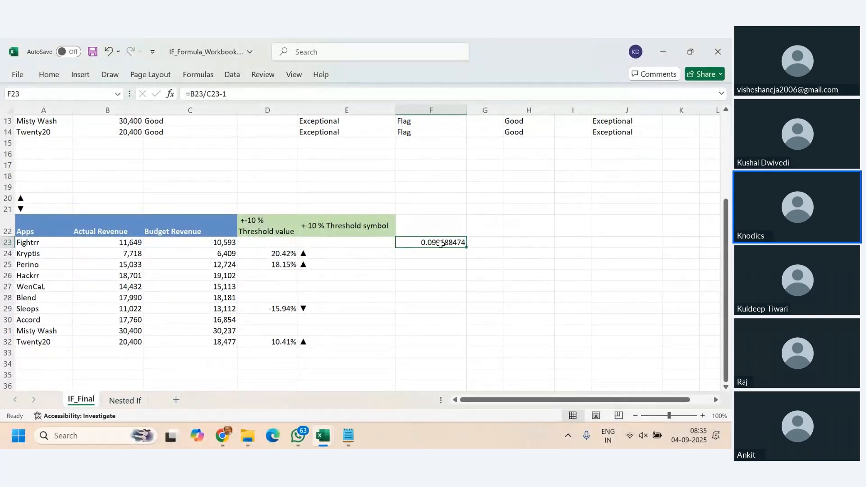
- Clear the helper formula from F23 and go to Fightrr's actual revenue cell
key("Delete")
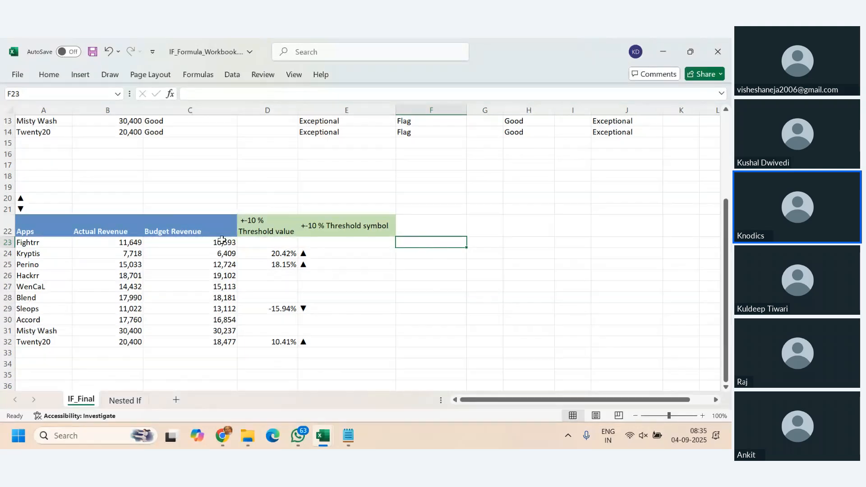
left_click(110, 243)
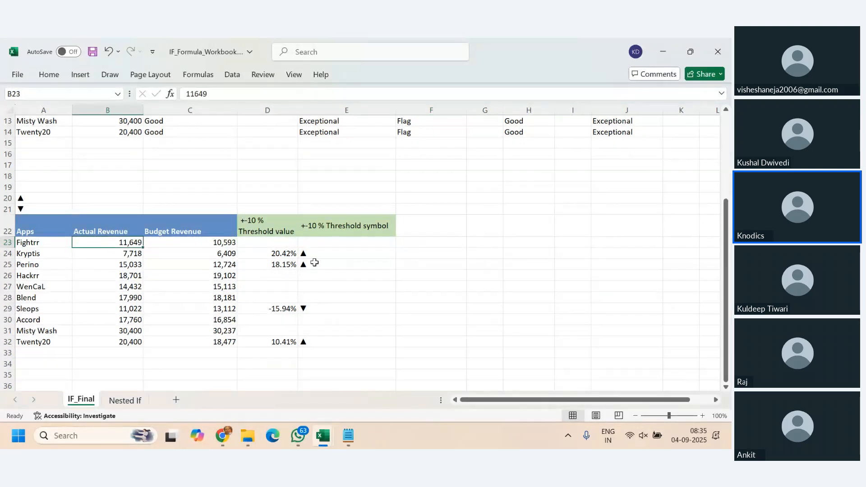
left_click(447, 242)
key("BackSpace")
type("=")
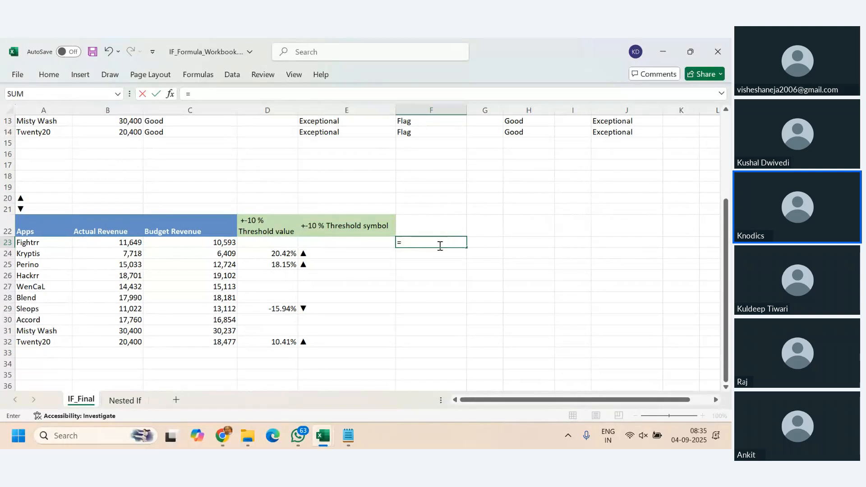
left_click(118, 243)
type("/")
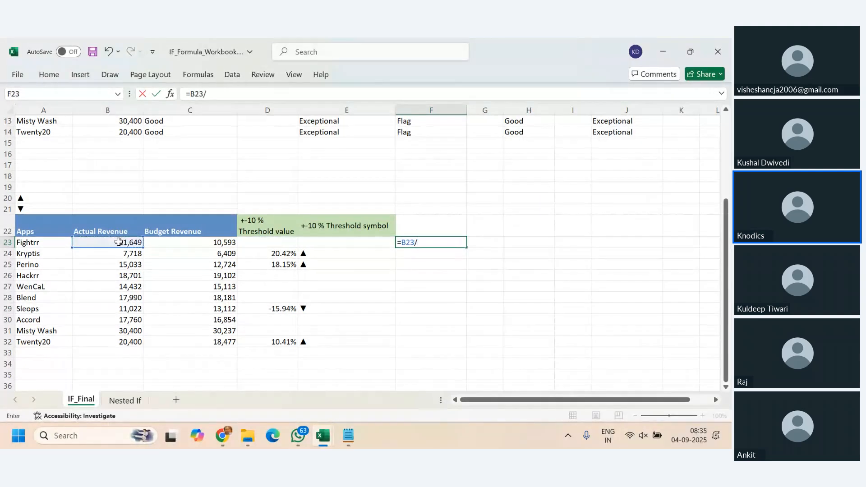
left_click(178, 242)
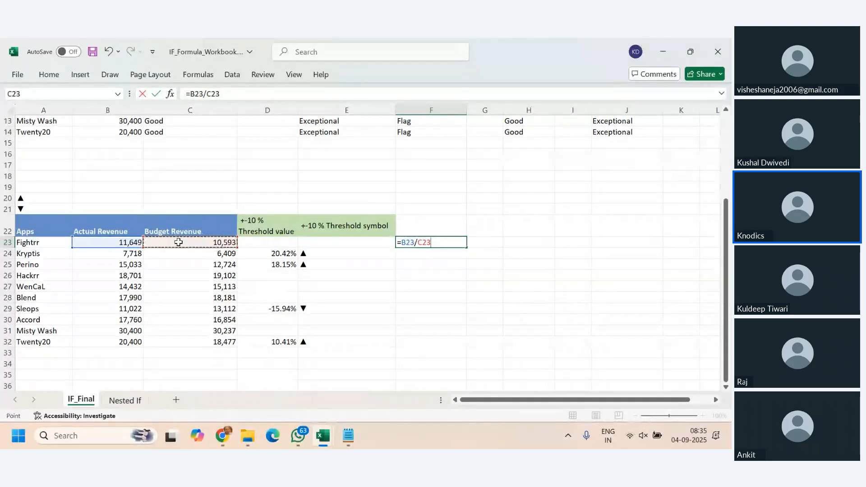
key("Escape")
- Enter 23 in G23 and apply the percentage format to the cell
left_click(497, 244)
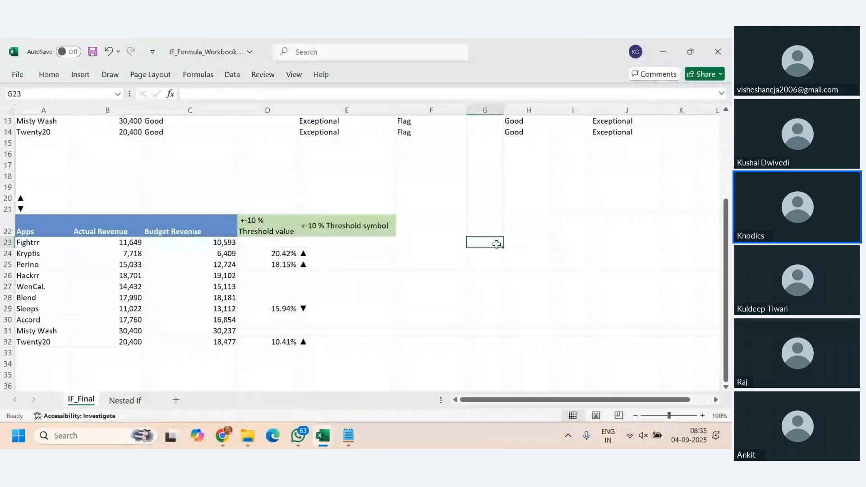
type("23")
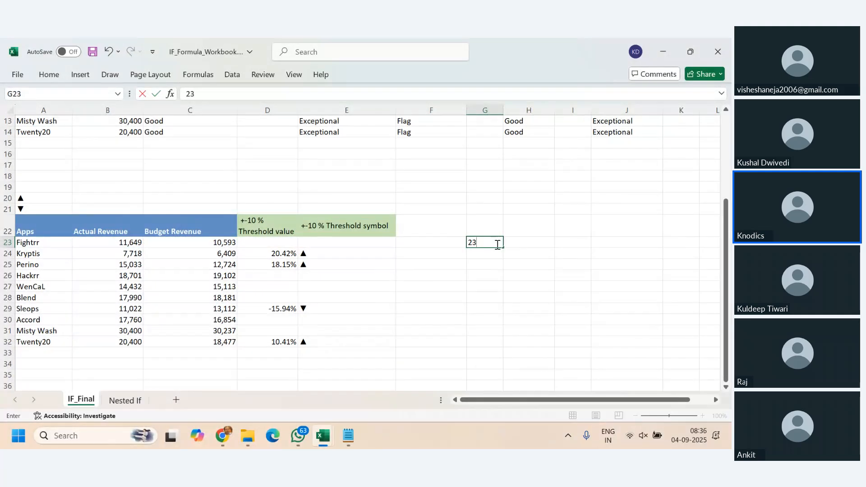
key("Return")
left_click(496, 244)
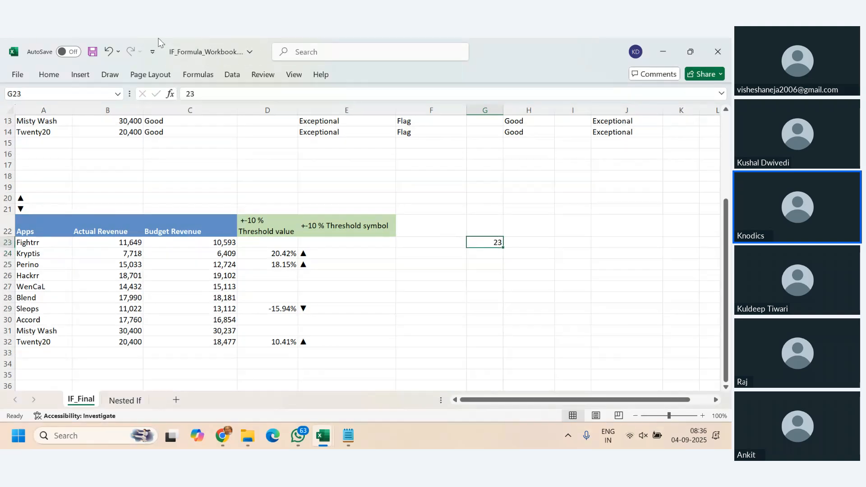
left_click(48, 77)
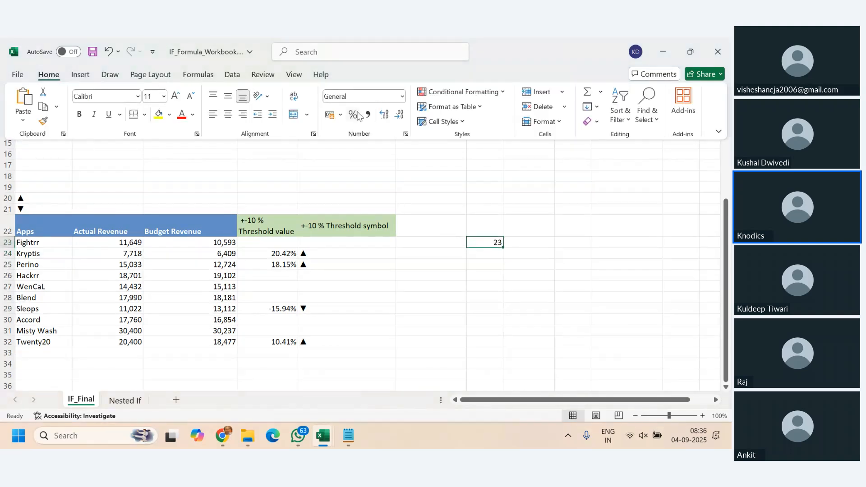
left_click(353, 115)
left_click(494, 246)
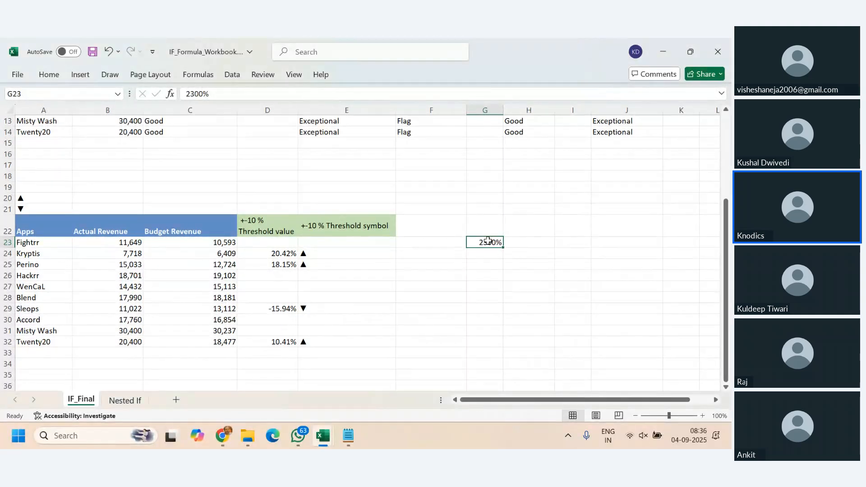
- Replace the G23 entry with 0.23%
key("Delete")
type("0.20")
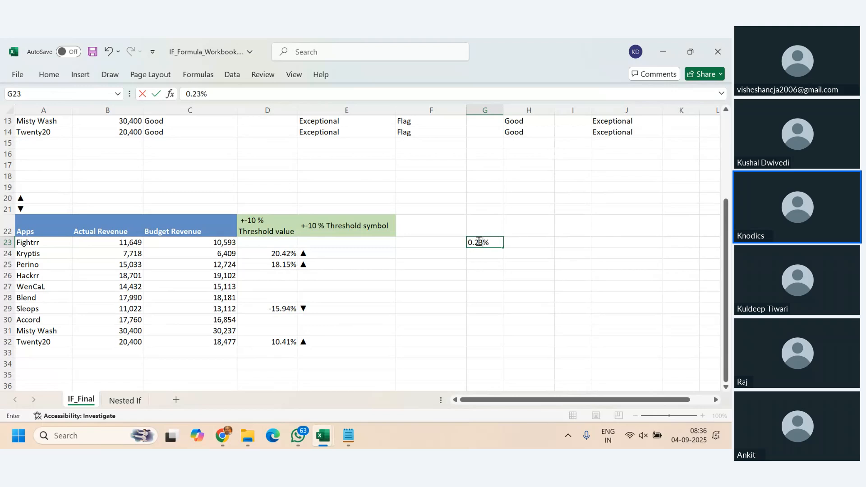
key("Return")
left_click(478, 242)
type("0.23")
left_click(506, 265)
left_click(488, 242)
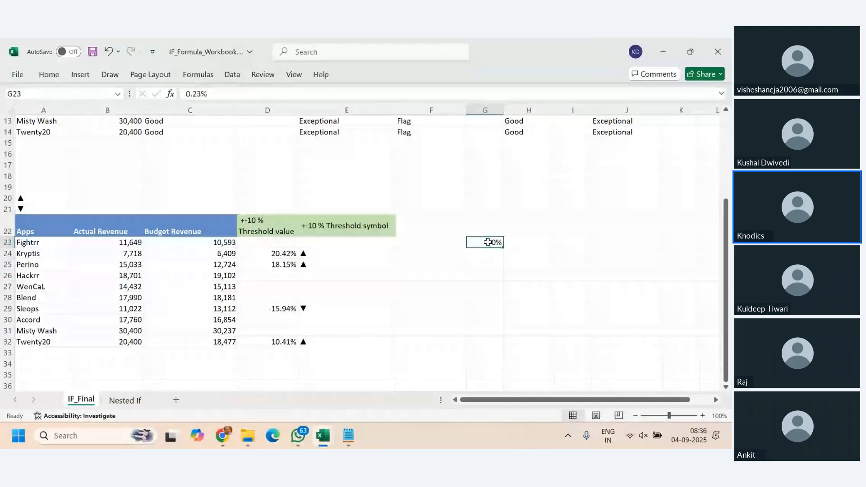
- Clear G23 and set its number format to Number
key("Delete")
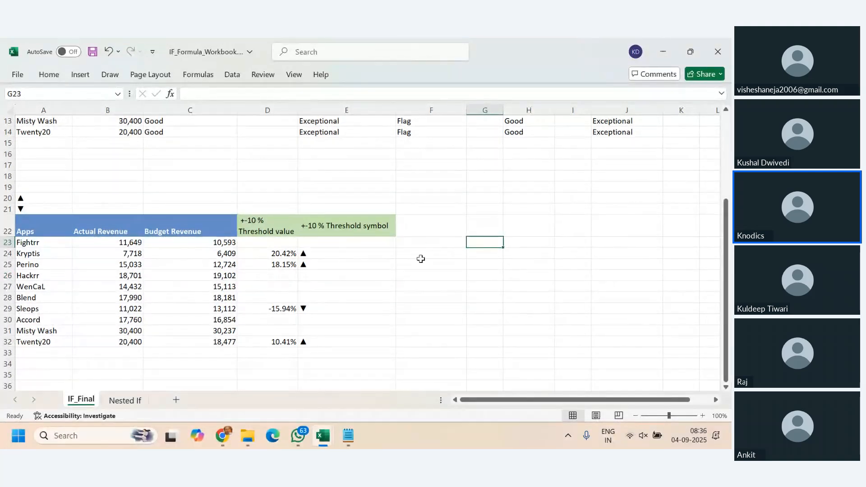
left_click(48, 74)
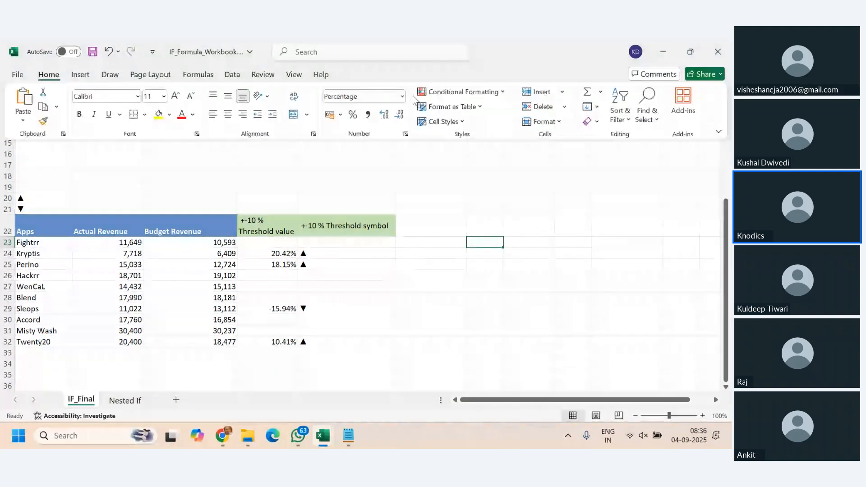
left_click(402, 96)
left_click(385, 145)
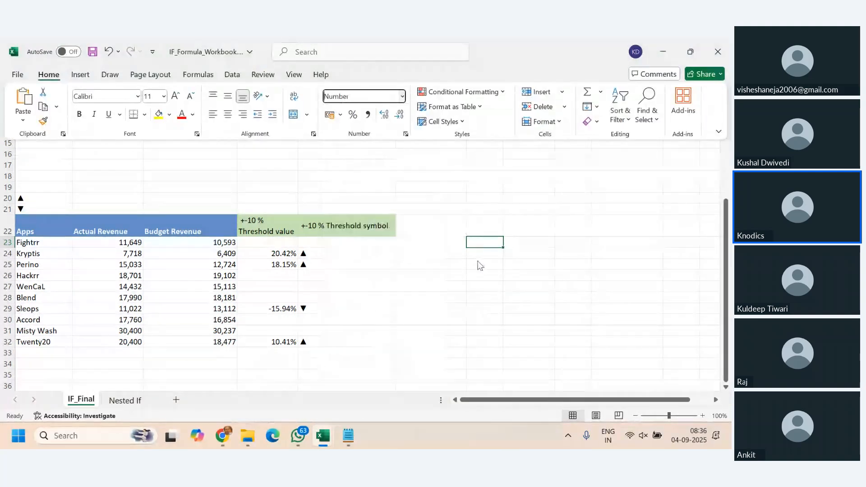
- Enter 0.23 in G23 and apply the percentage format to the cell
left_click(490, 241)
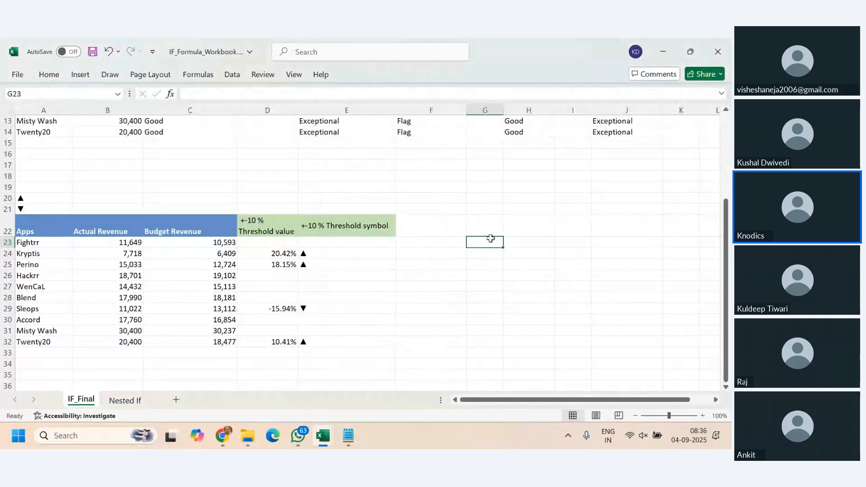
type("0.23")
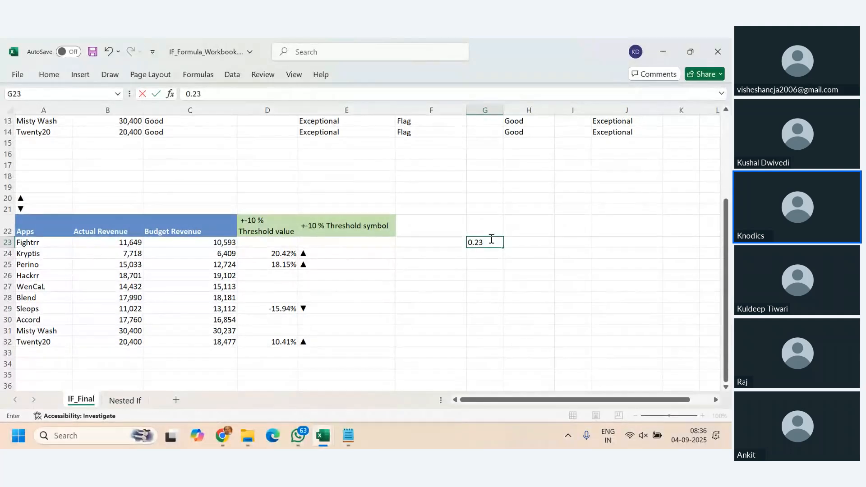
left_click(156, 93)
left_click(51, 77)
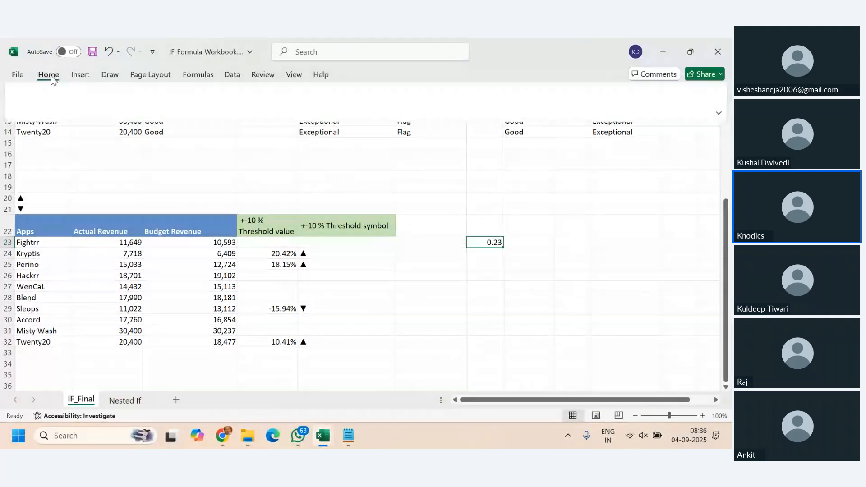
left_click(351, 117)
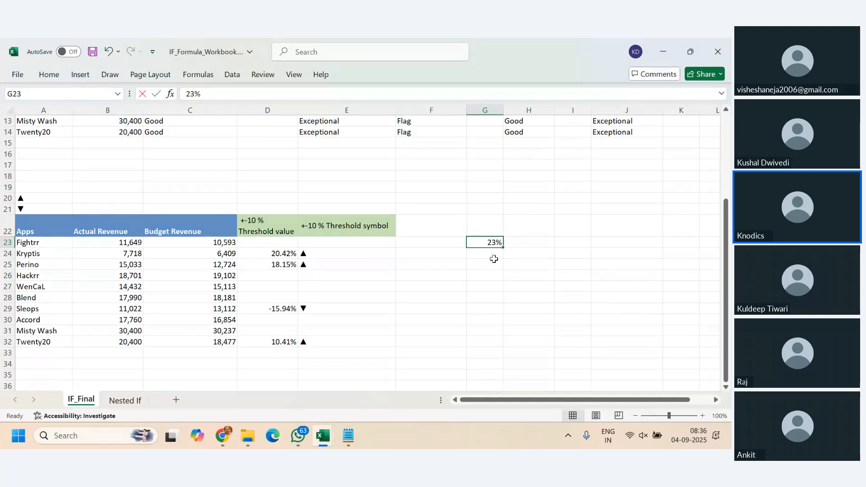
- Replace the G23 value with 1.23, keeping the percentage format
key("BackSpace")
type("1.")
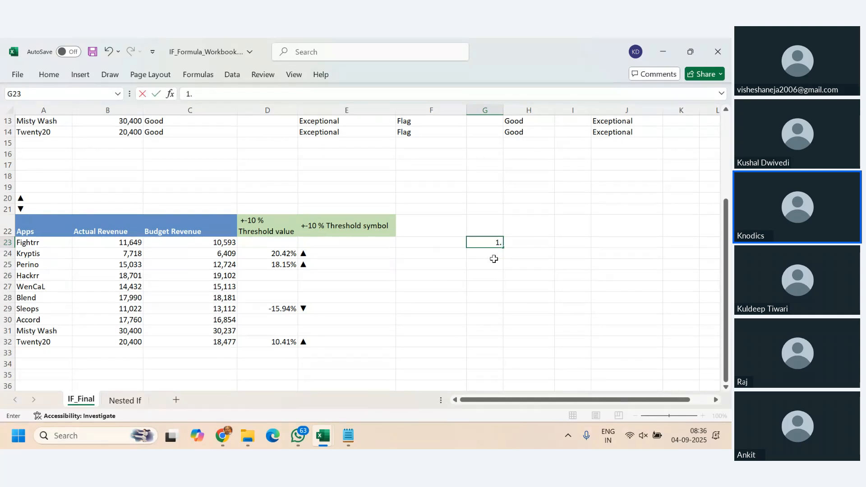
type("23")
key("Return")
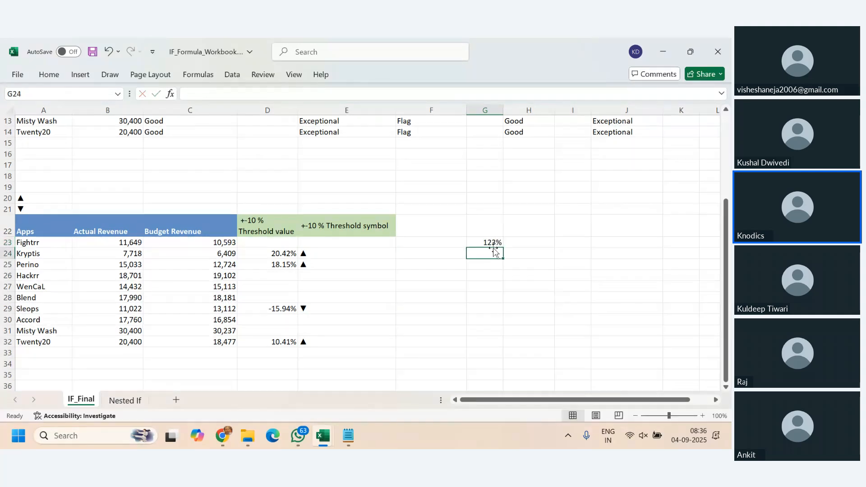
- Try to subtract 1 from 1.23 in the percentage-formatted G23 by entering 1.23-1%
key("Up")
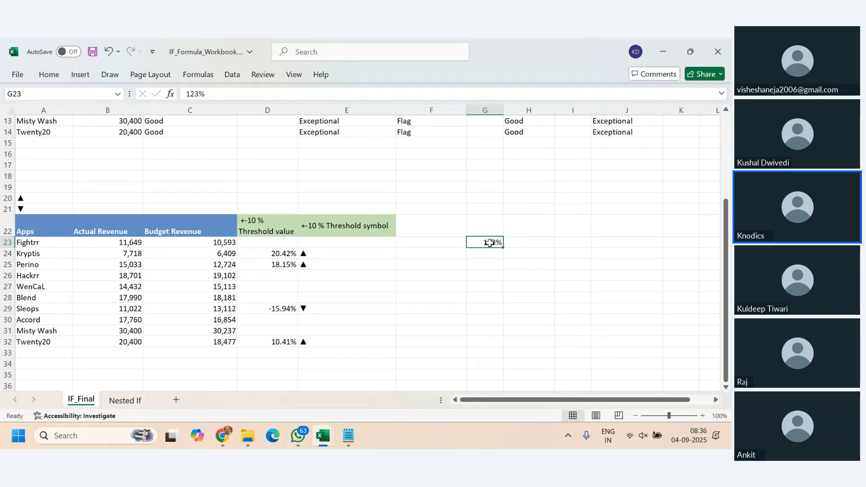
type("1.23-1")
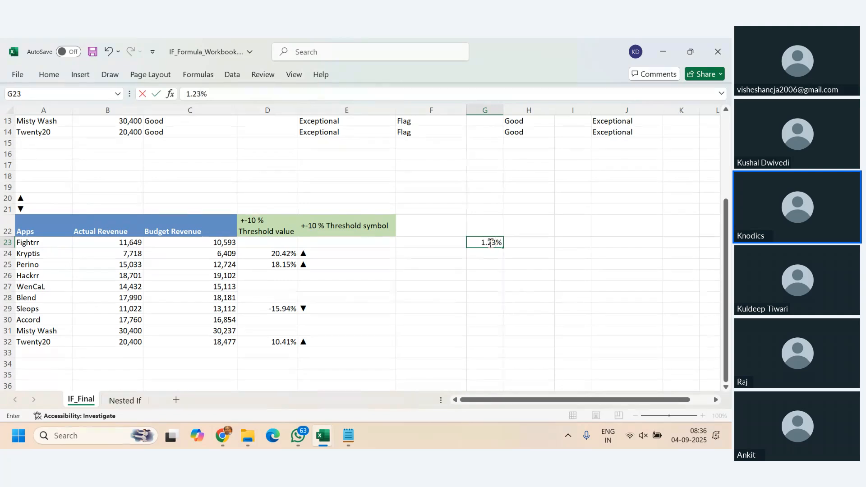
key("Return")
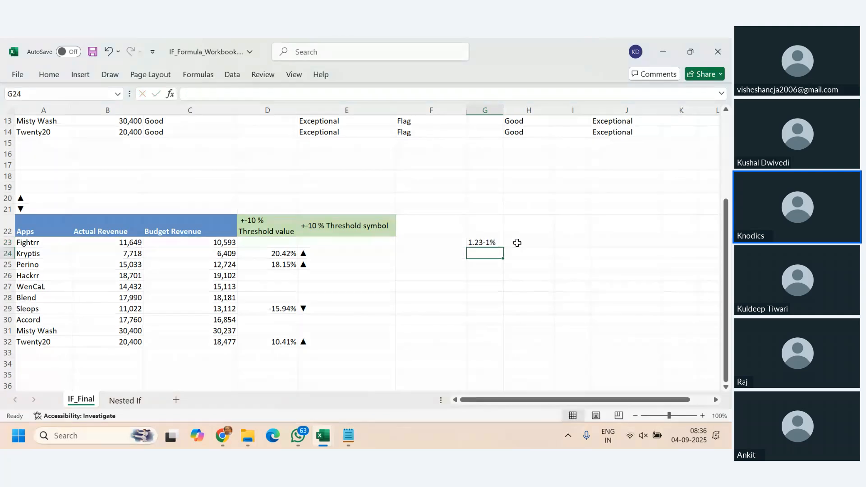
left_click(508, 243)
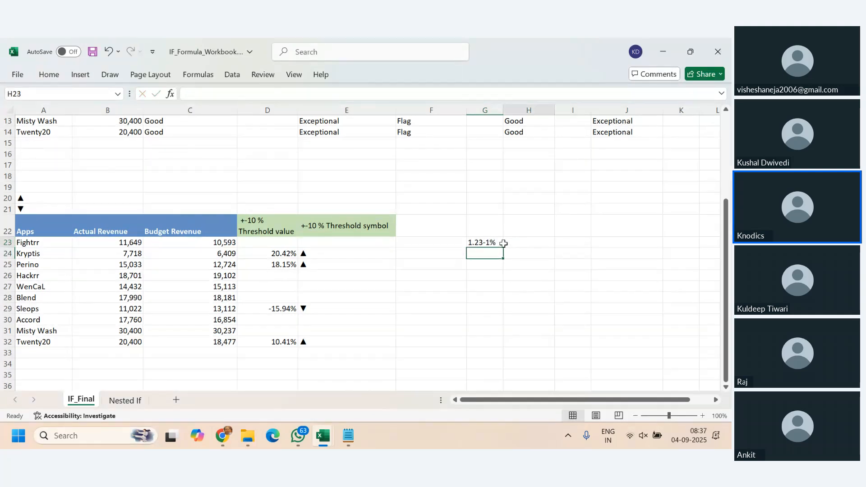
- Delete the G23 entry and switch the cell from Percentage back to the Number format
left_click(474, 243)
key("Delete")
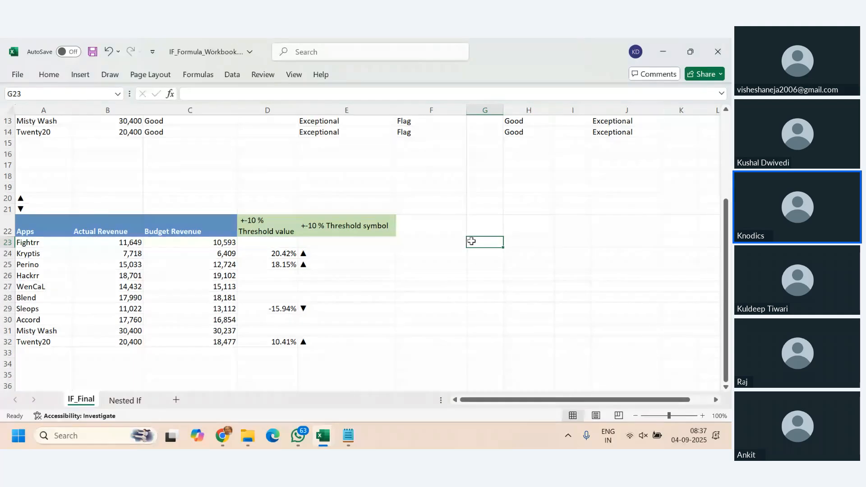
left_click(48, 75)
left_click(347, 96)
left_click(366, 142)
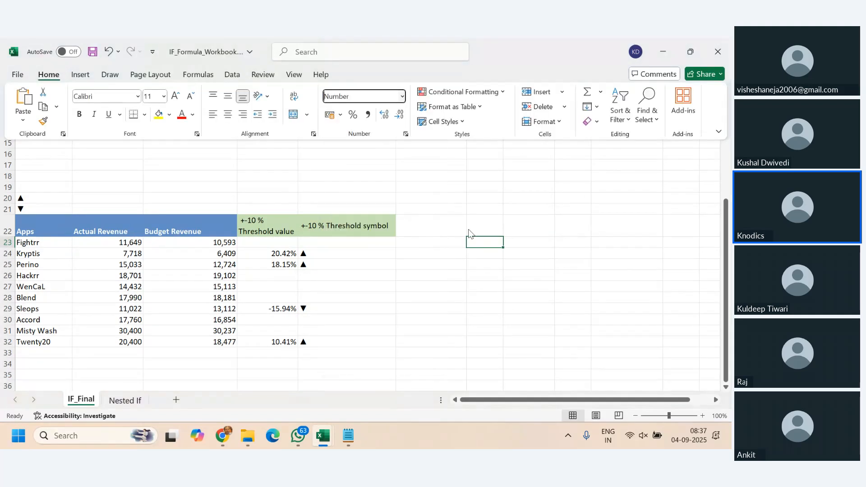
- Enter the formula =1.23-1 in G23
left_click(479, 242)
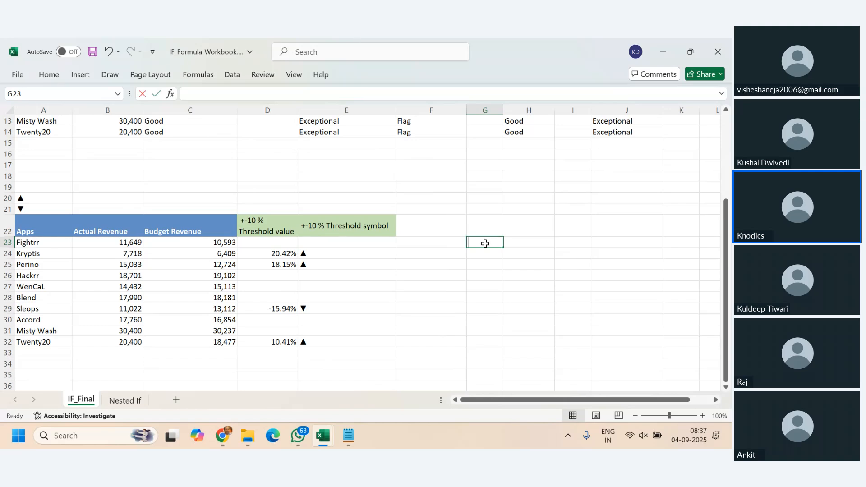
type("1.23-1")
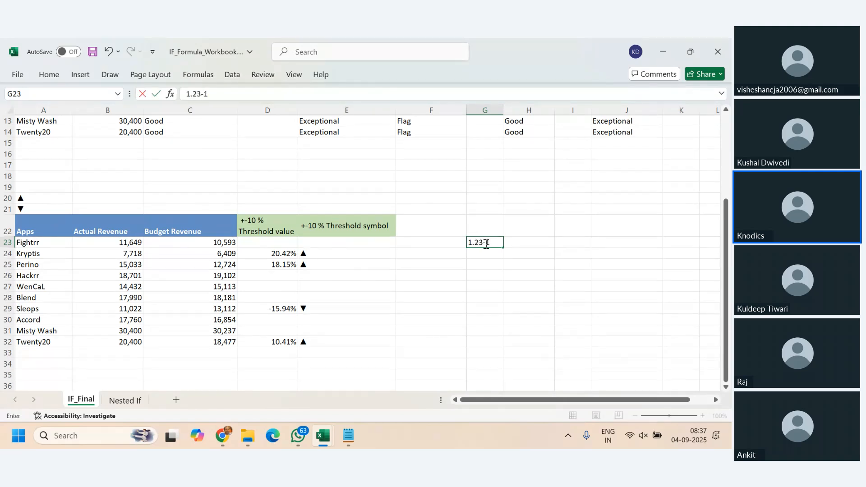
key("Return")
left_click(480, 242)
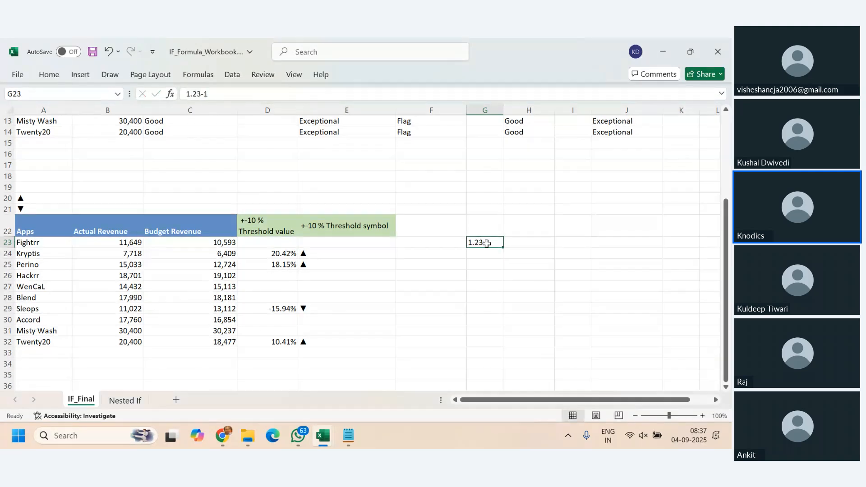
left_click(188, 94)
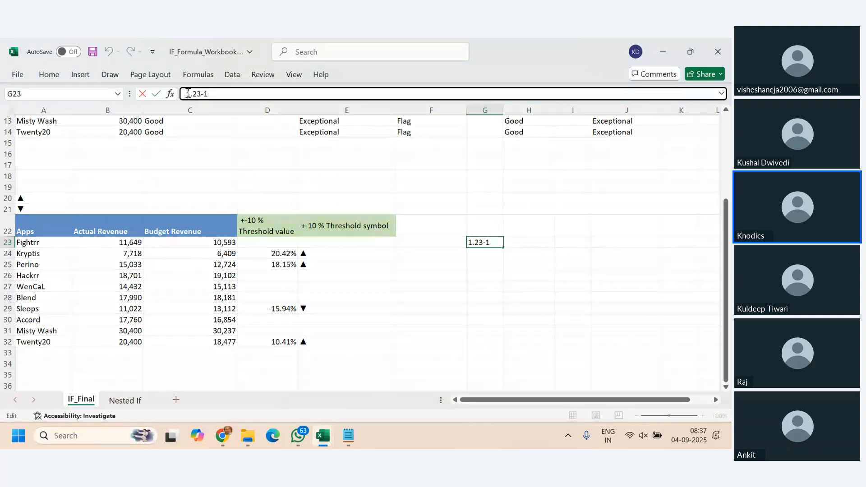
type("=")
key("ctrl+Return")
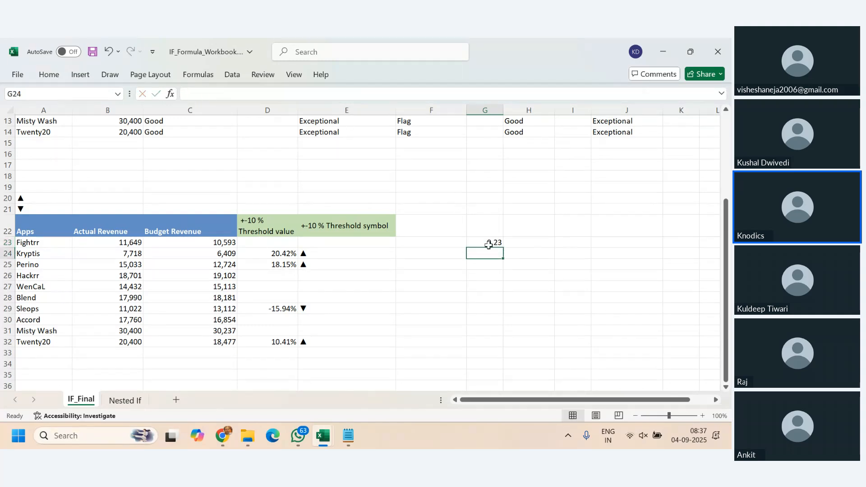
- Apply the Percentage number format to the =1.23-1 result in G23
left_click(49, 75)
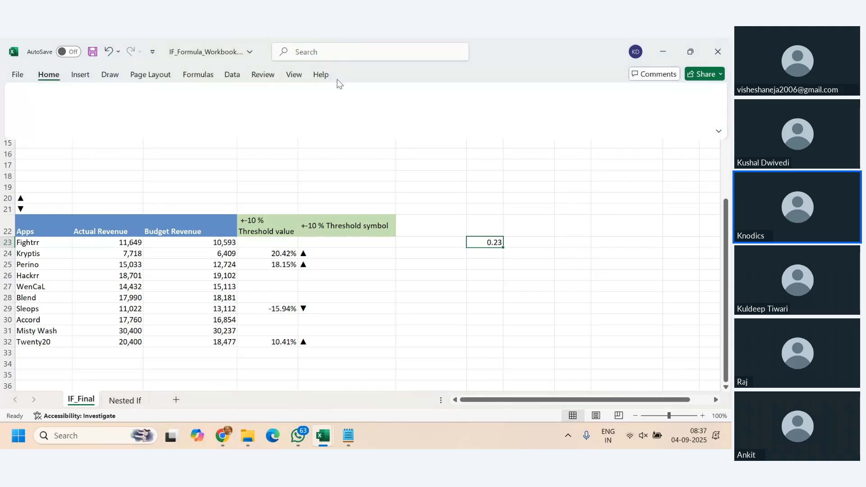
left_click(403, 97)
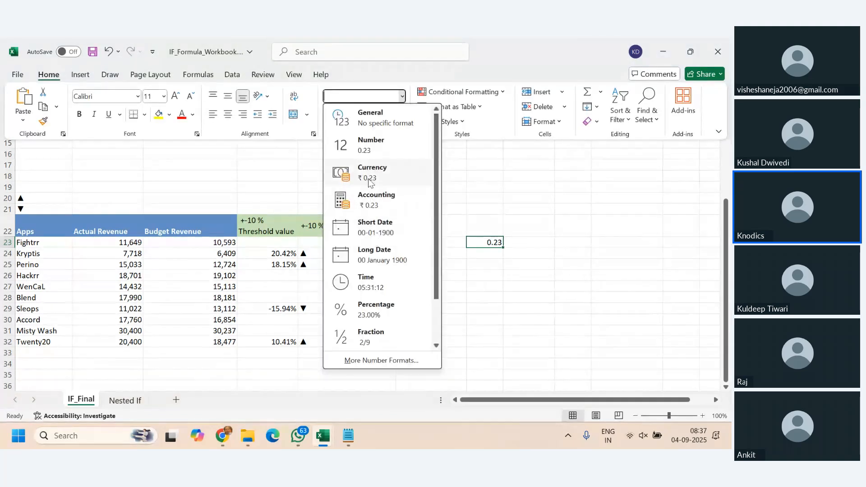
left_click(383, 312)
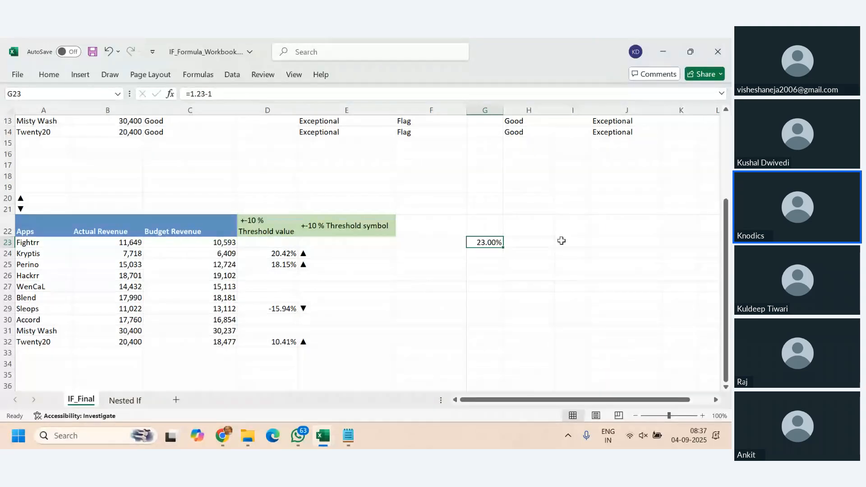
- Enter the formula =B23/C23 in F23 to divide Fightrr's actual revenue by its budget revenue
left_click(452, 243)
type("=")
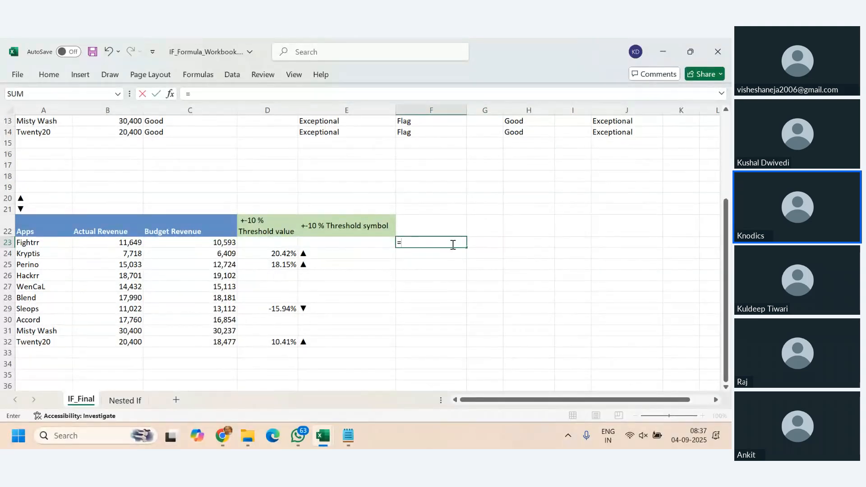
left_click(132, 242)
type("/")
left_click(217, 242)
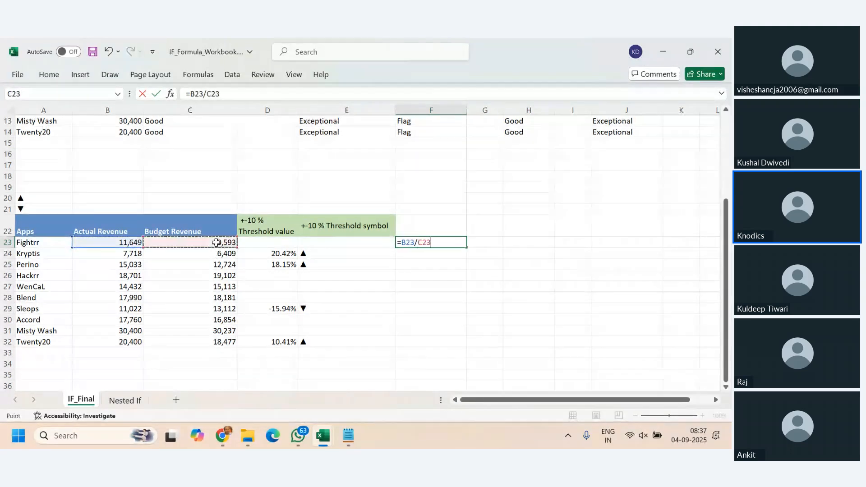
key("Return")
- Apply the Percentage number format to F23
left_click(430, 242)
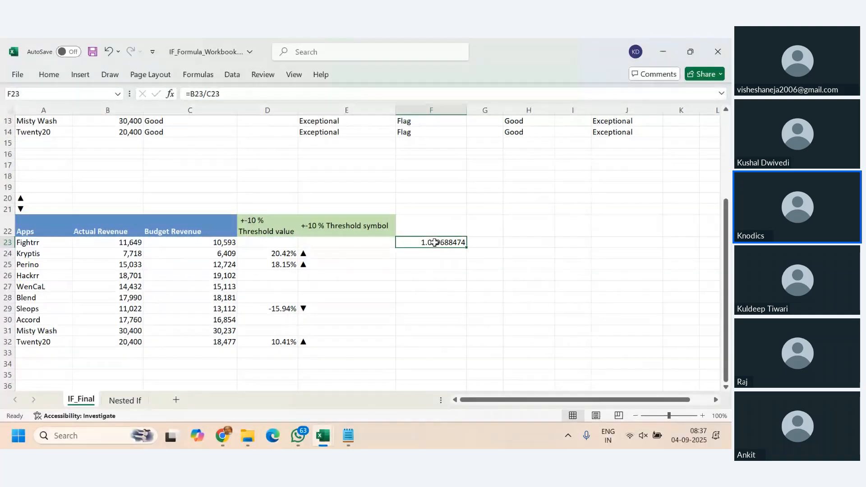
left_click(59, 77)
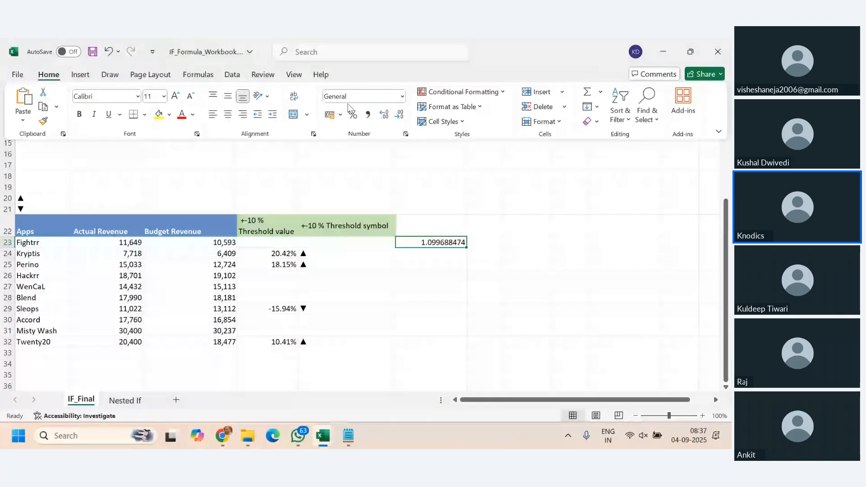
left_click(353, 114)
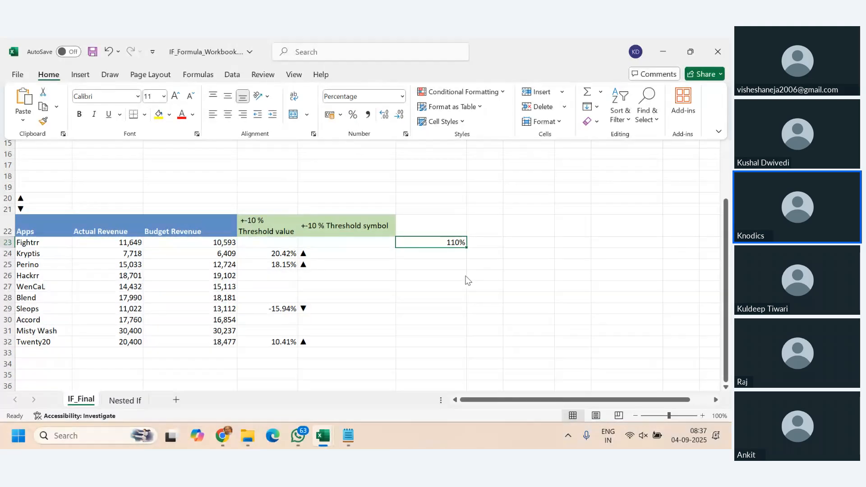
- Extend the trial formula in F23 to =B23/C23-1 and delete the entry after viewing its result
left_click(451, 244)
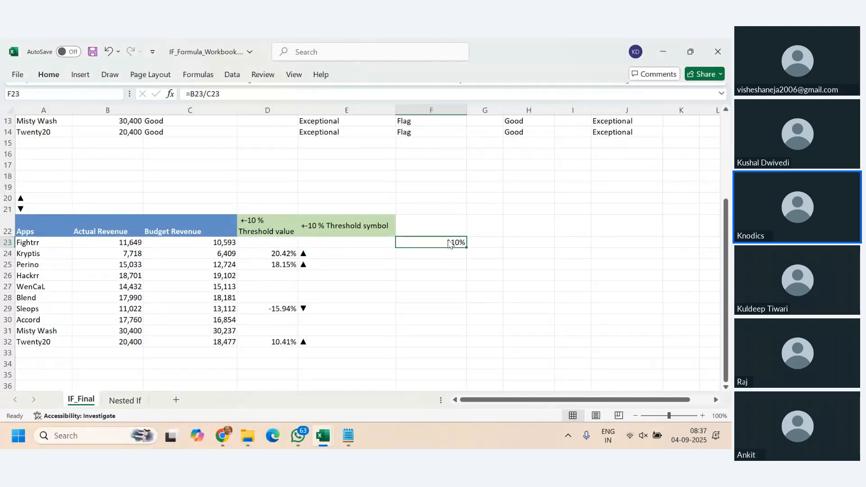
left_click(230, 94)
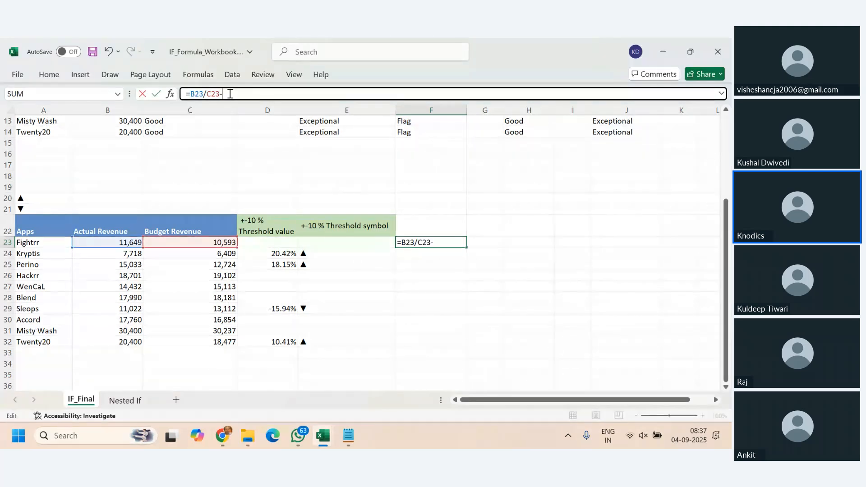
type("-1")
key("Return")
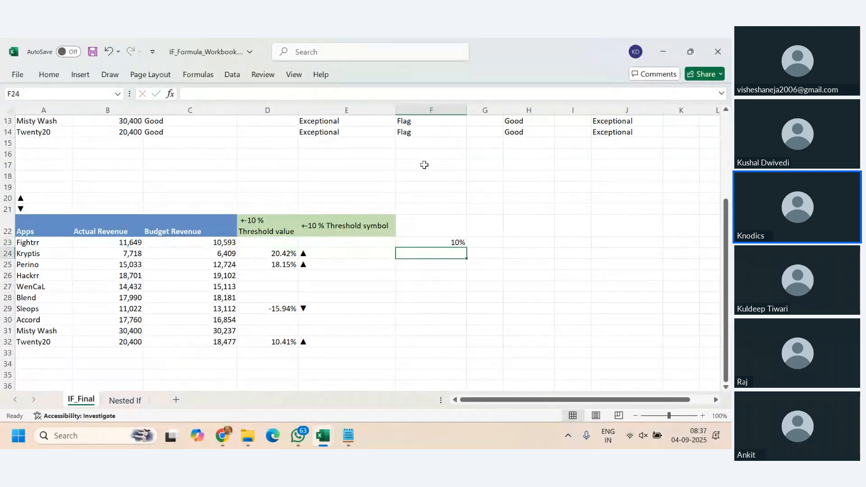
left_click(441, 244)
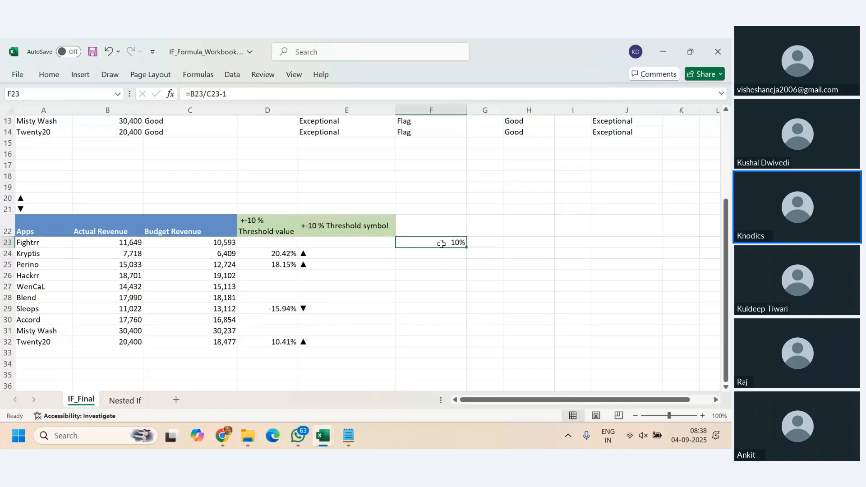
key("Delete")
- Review the actual and budget revenue columns, Fightrr's values in row 23, and the threshold formulas in D23:D32
left_click(90, 230)
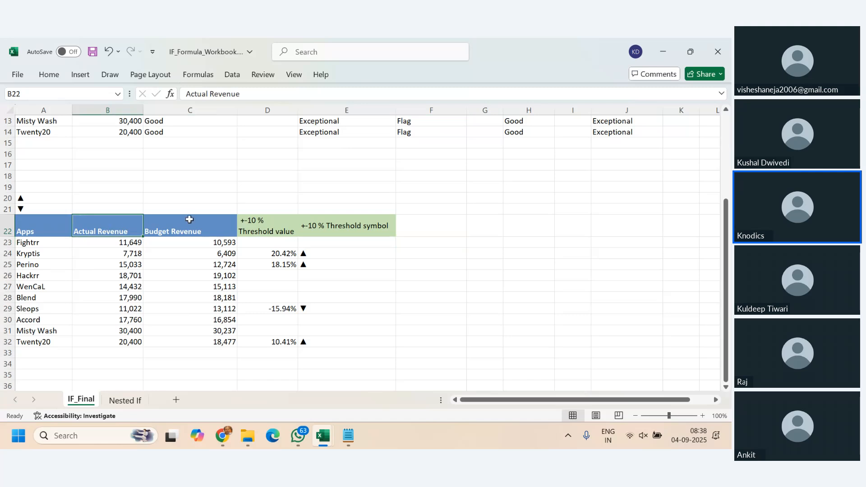
left_click(189, 224)
left_click(109, 242)
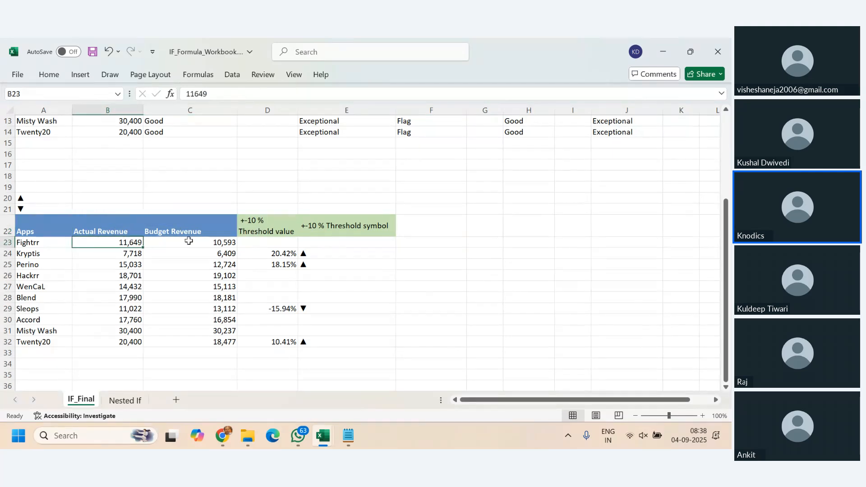
left_click(191, 242)
left_click(262, 243)
left_click_drag(262, 243, 284, 342)
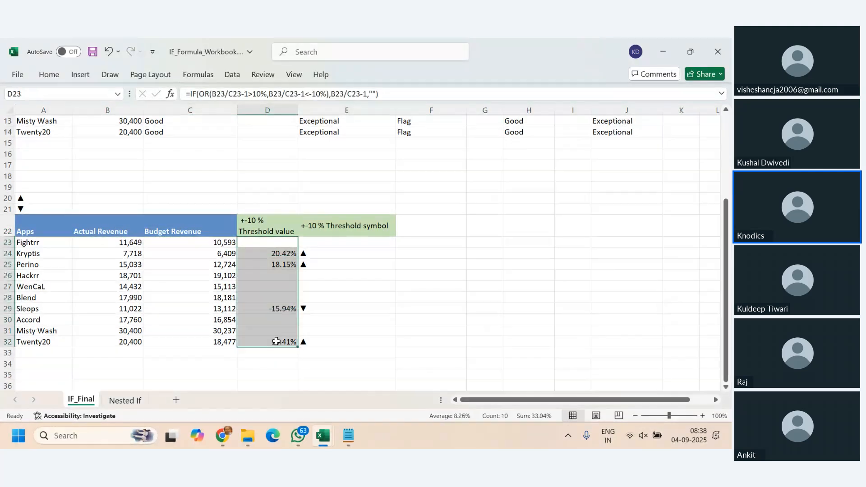
left_click(275, 241)
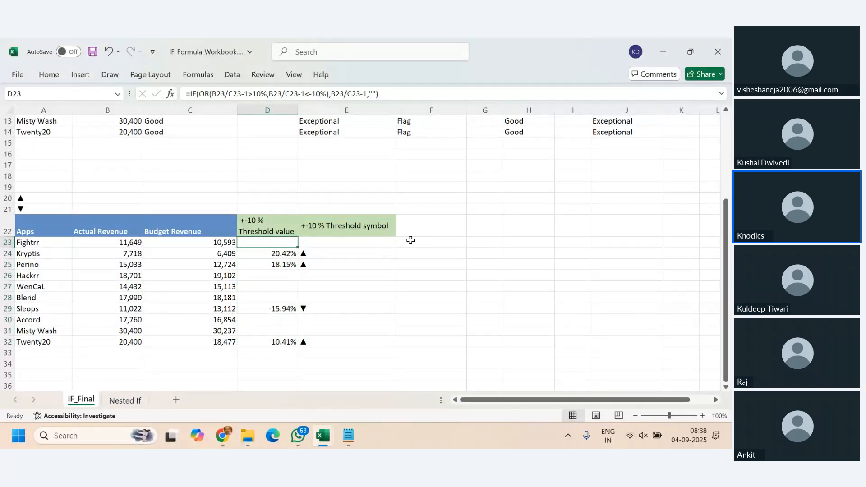
- Start an IF formula with an OR test in F23, using (B23/C23-1)>10% as the first condition
left_click(429, 243)
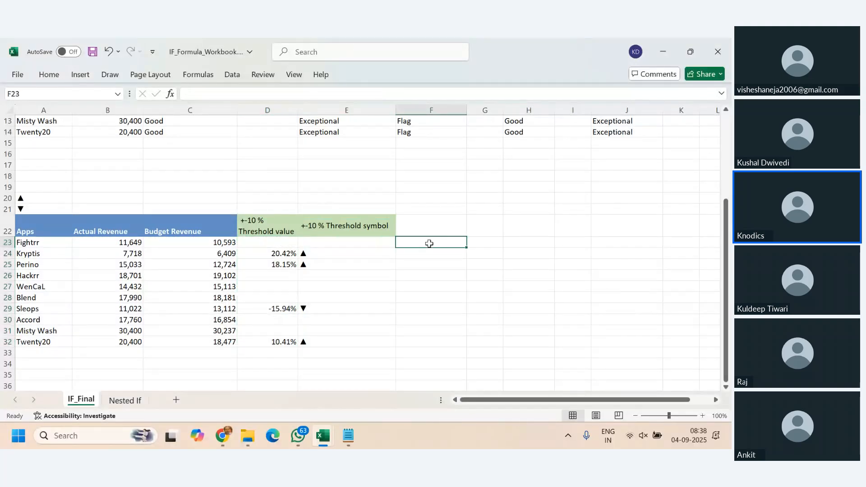
type("=")
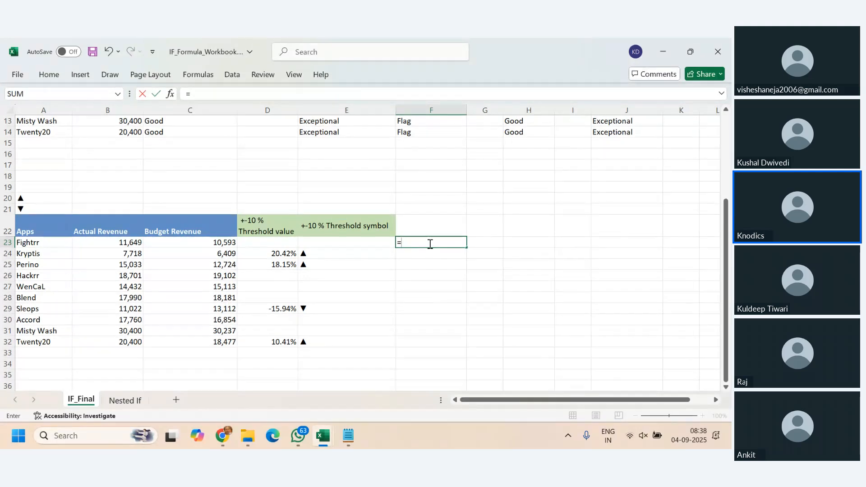
type("if(")
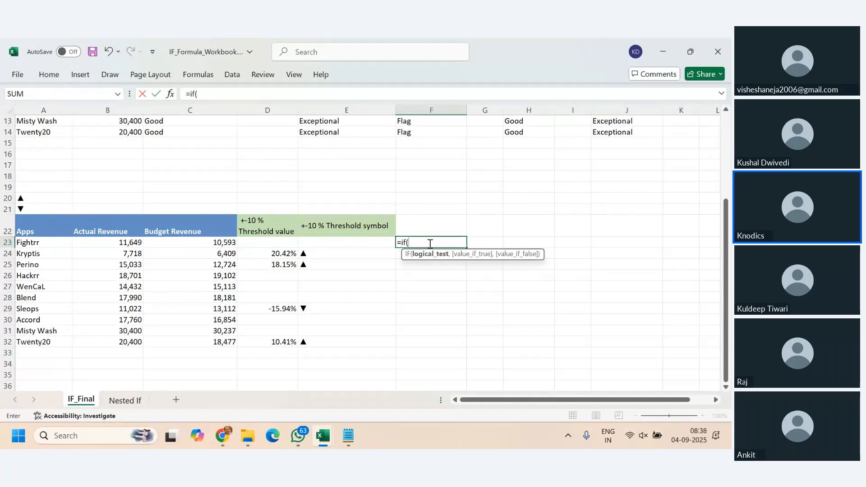
type("or(")
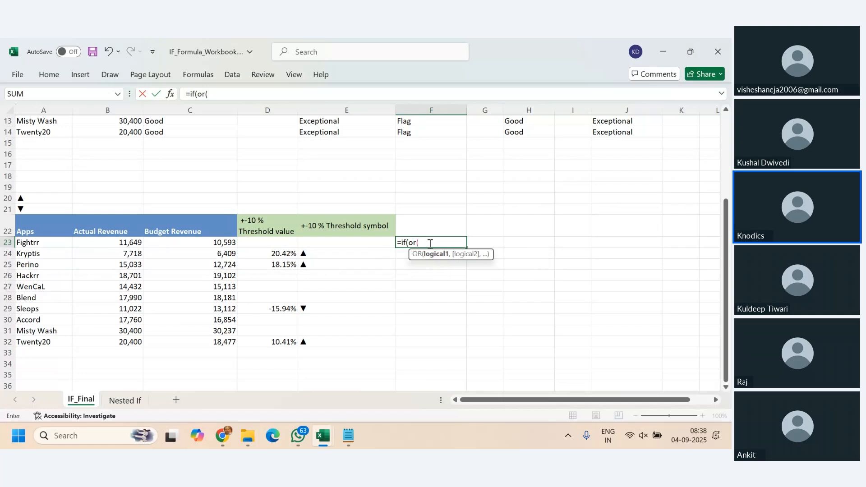
left_click(127, 244)
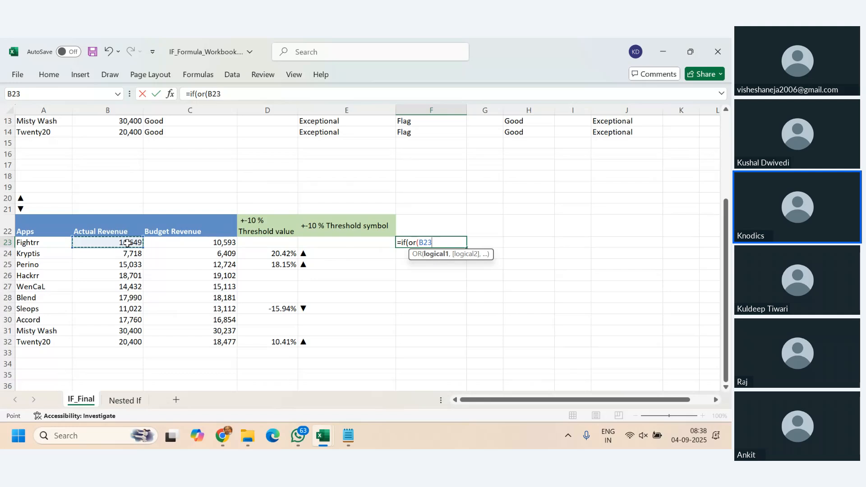
type("/")
left_click(183, 242)
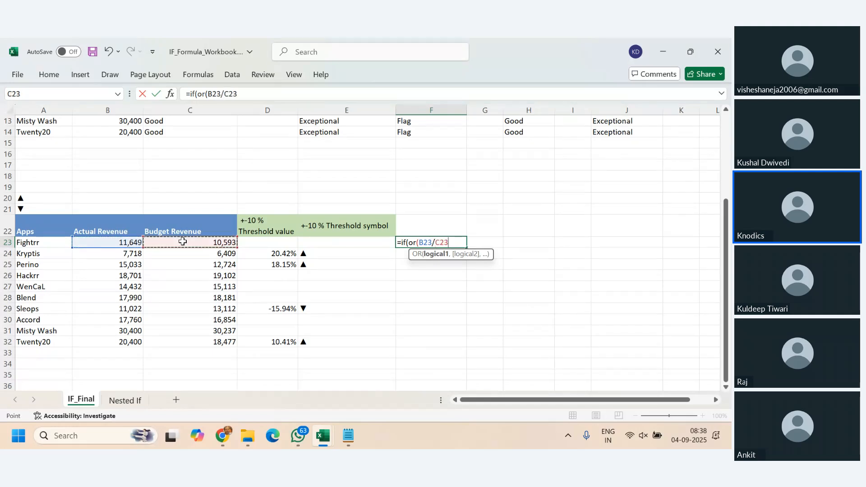
type("-1")
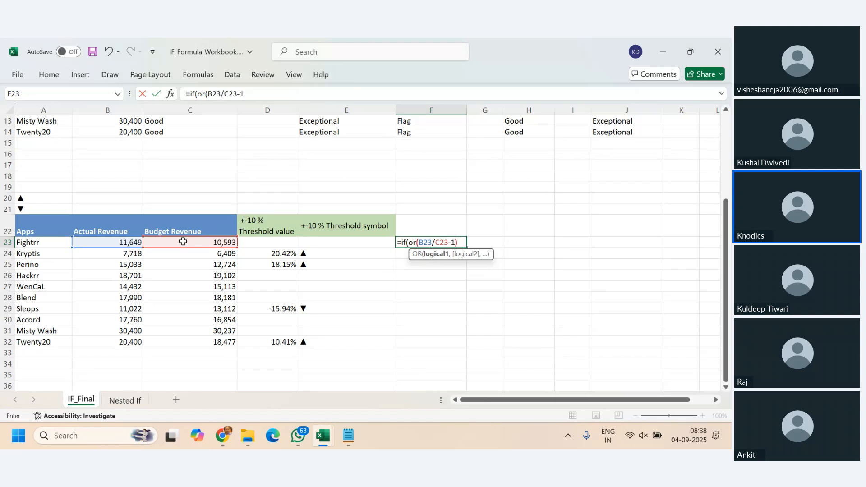
type(")")
left_click(420, 243)
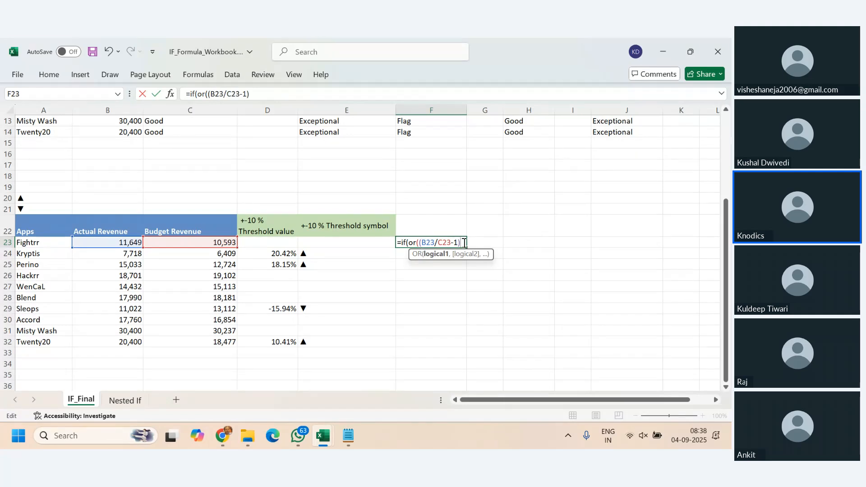
type(">10%")
type(",")
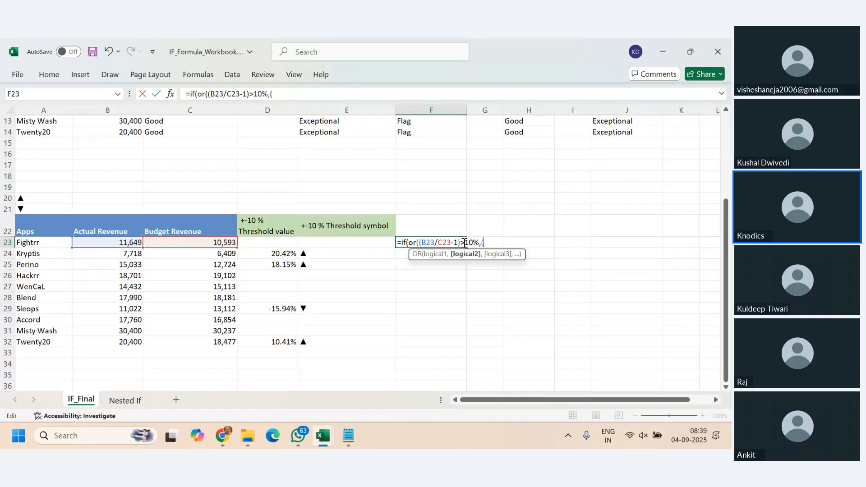
- Add (B23/C23-1)<= -10% as the second condition and close the OR test in the F23 formula
type("(b23")
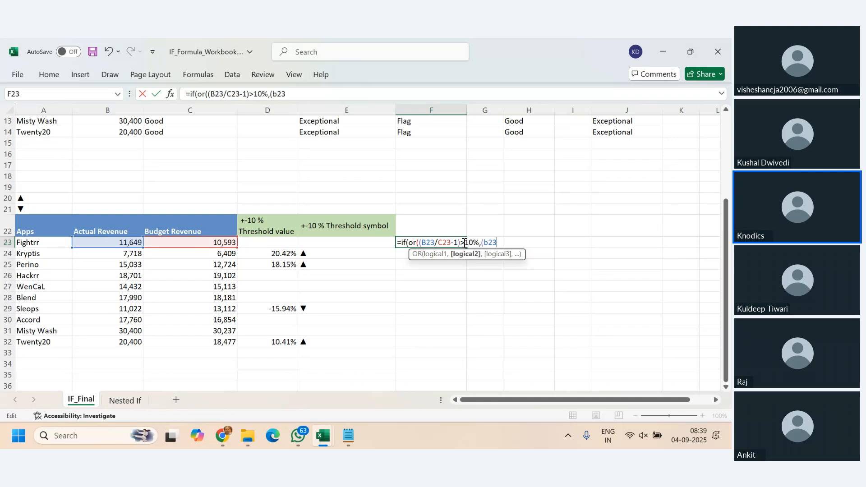
type("/c23-1")
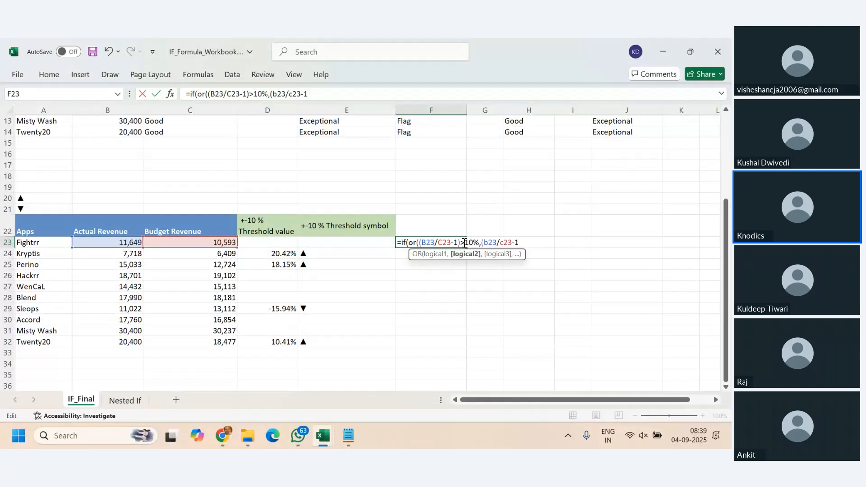
type(")<= -10%")
- Complete the F23 IF formula with (B23/C23)-1 as the true value and an empty string "" as the false value
type(")")
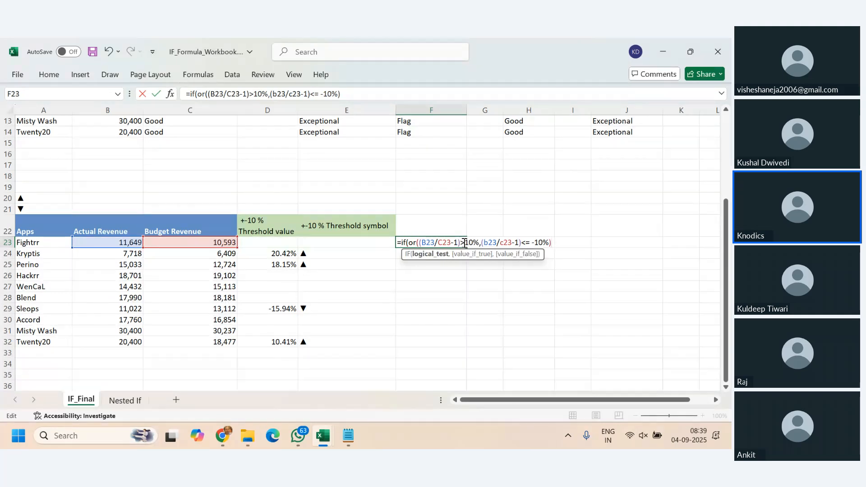
type(",")
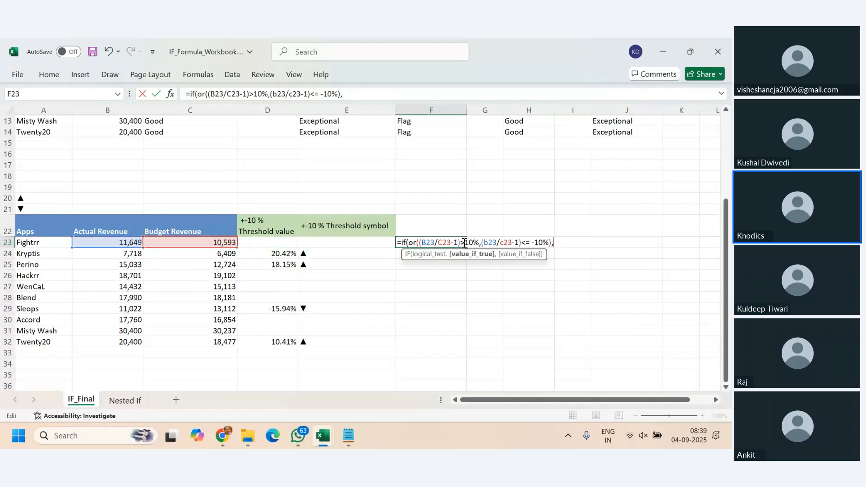
type("(b23")
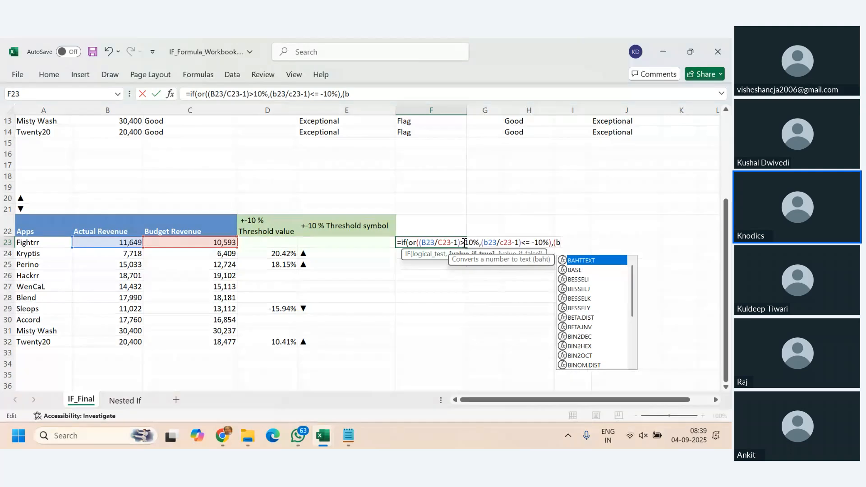
type("/")
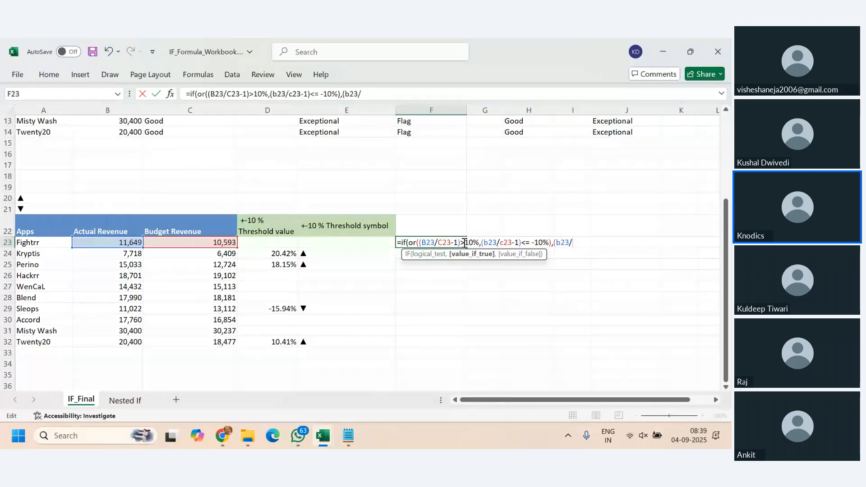
type("c23")
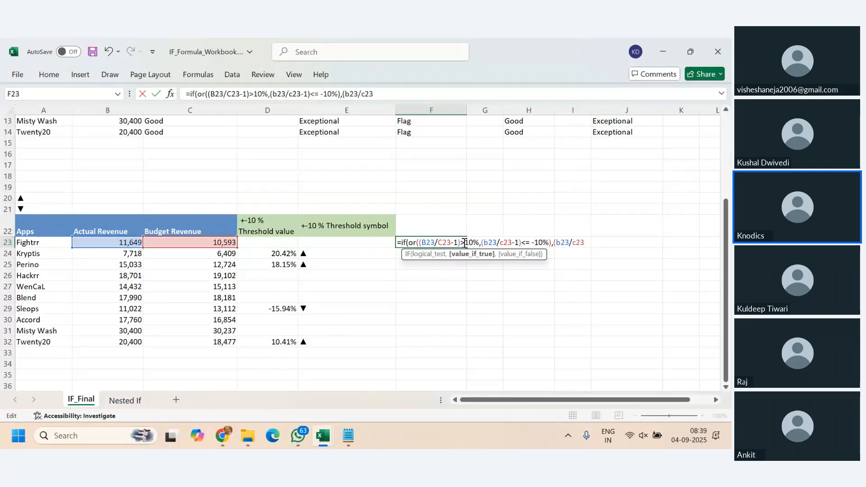
type(")-1,\"")
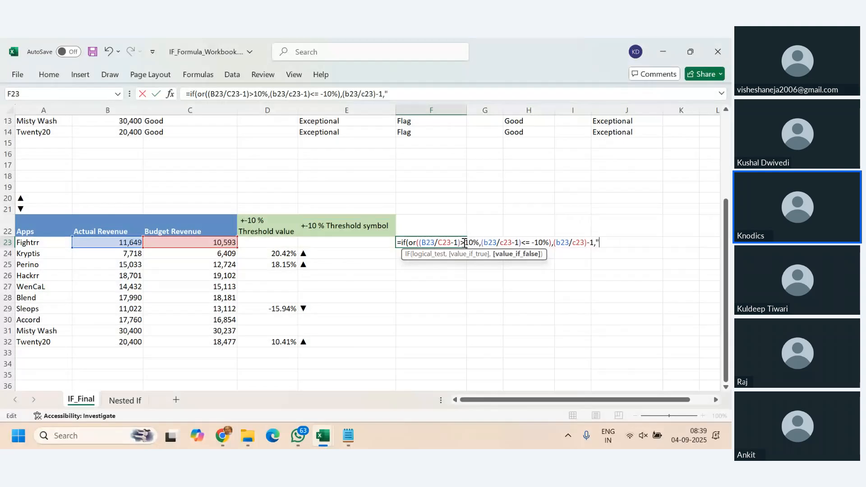
type("\")")
key("Return")
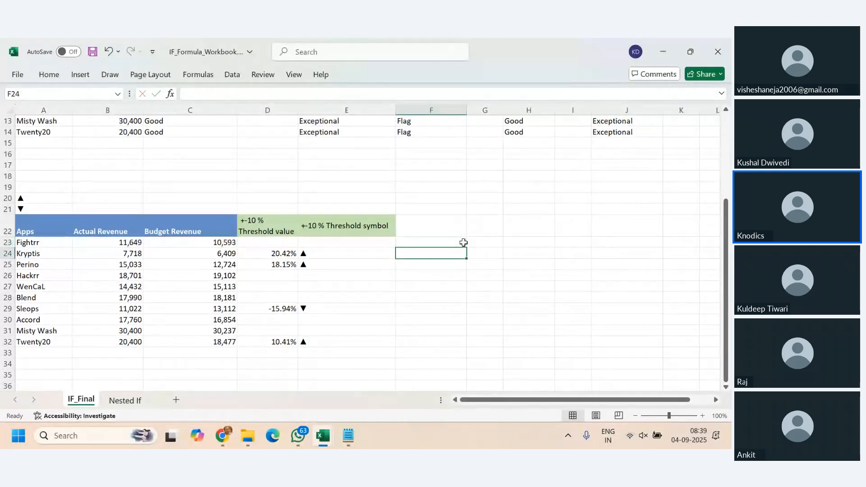
- Fill the F23 threshold formula down through F32
left_click(464, 242)
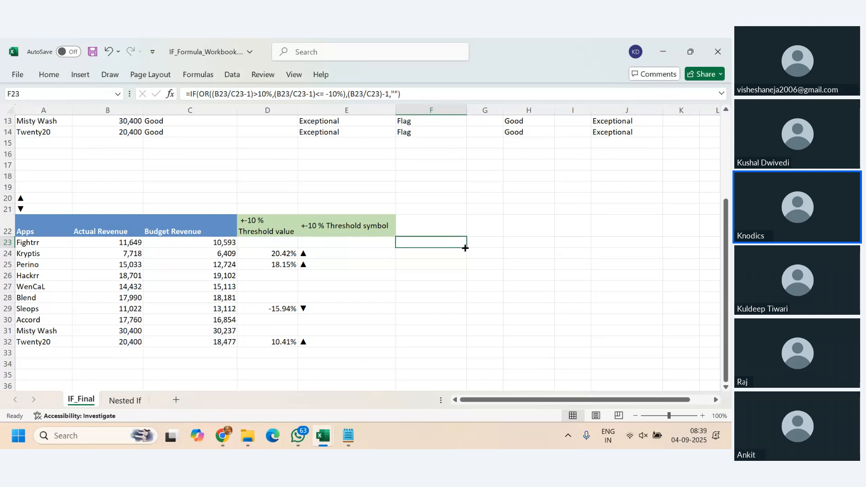
left_click_drag(465, 248, 465, 344)
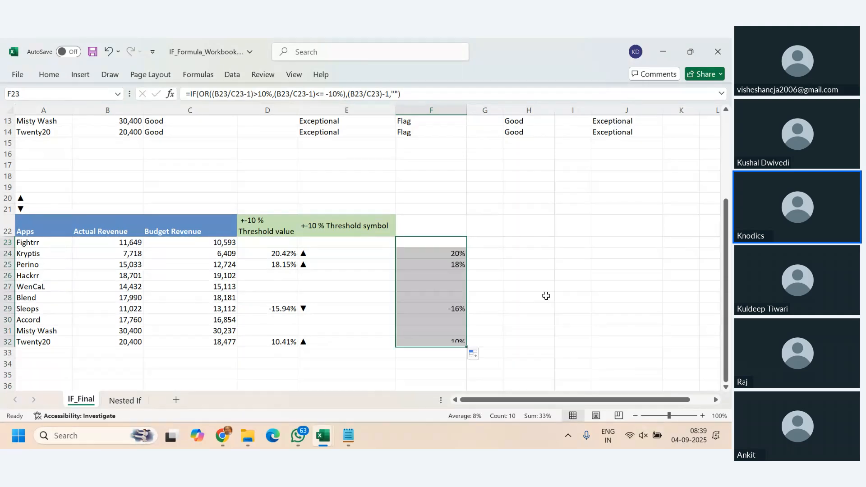
left_click(546, 296)
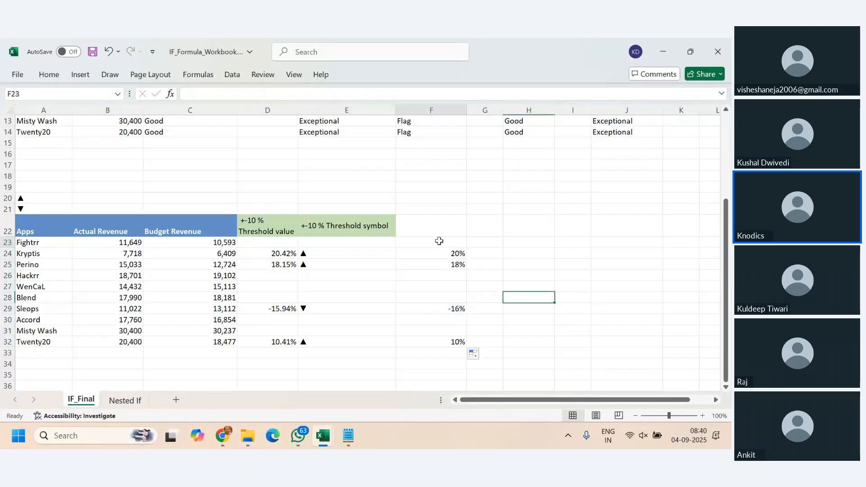
- Show the threshold percentages in F23:F32 with two decimal places
left_click_drag(439, 241, 456, 342)
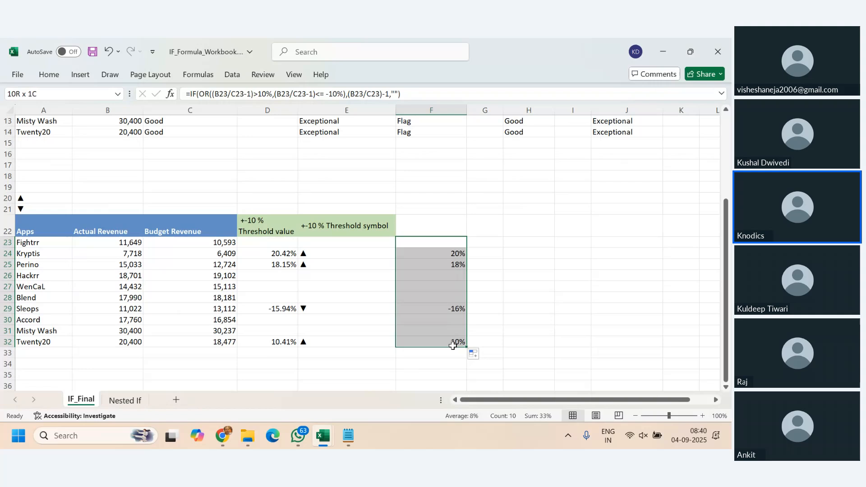
left_click(48, 76)
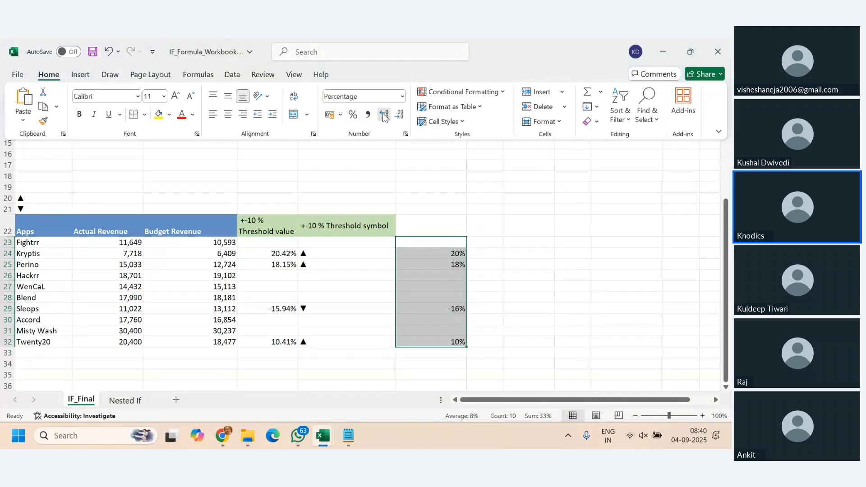
left_click(384, 116)
left_click(383, 116)
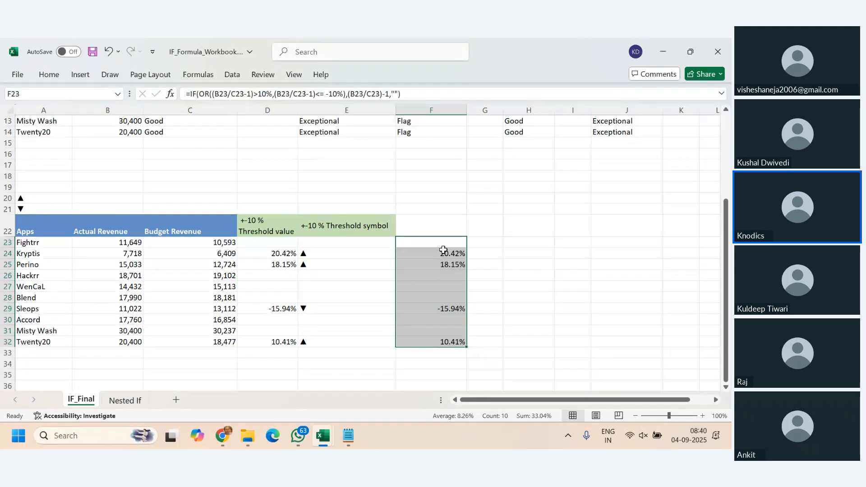
- Examine the threshold results down column F and compare the formula in F23 with the one in D23
left_click(442, 243)
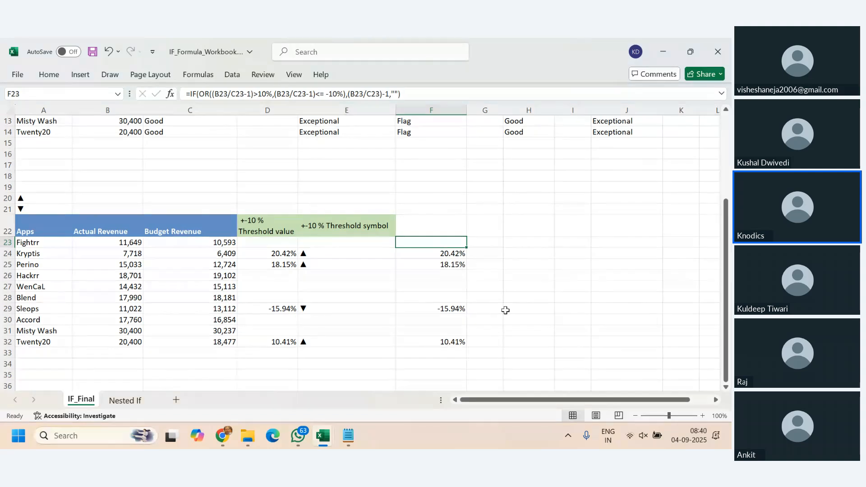
left_click(444, 253)
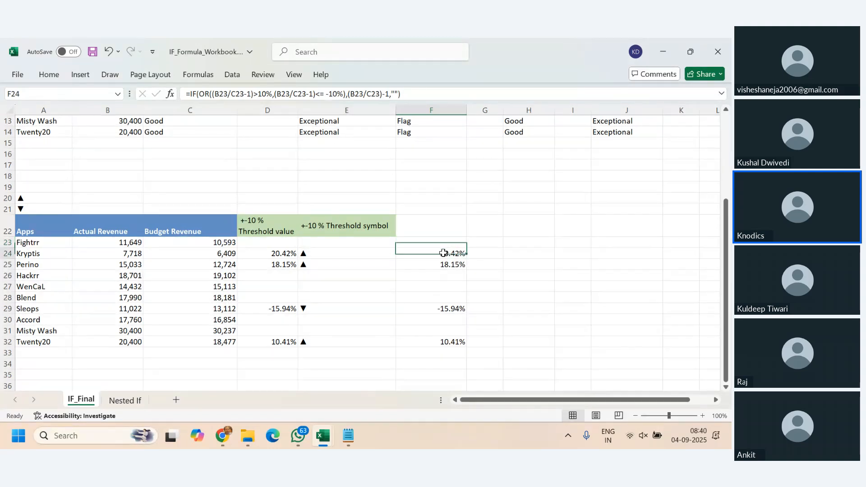
left_click(446, 264)
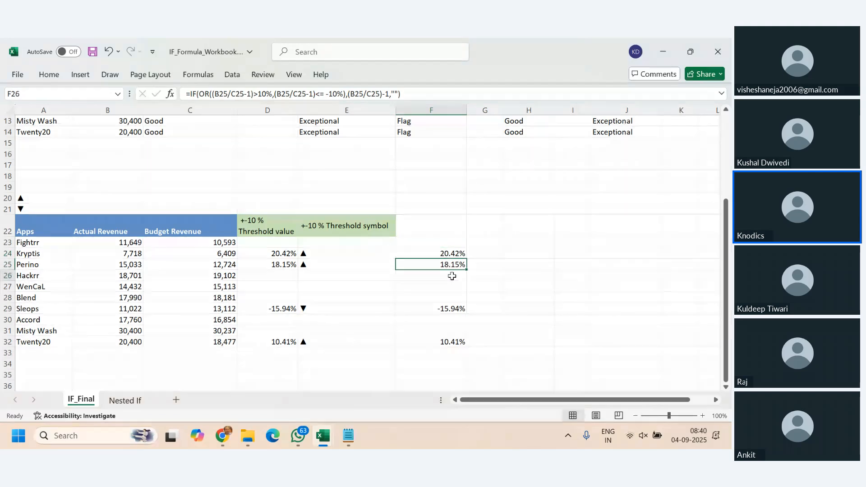
left_click_drag(450, 276, 448, 329)
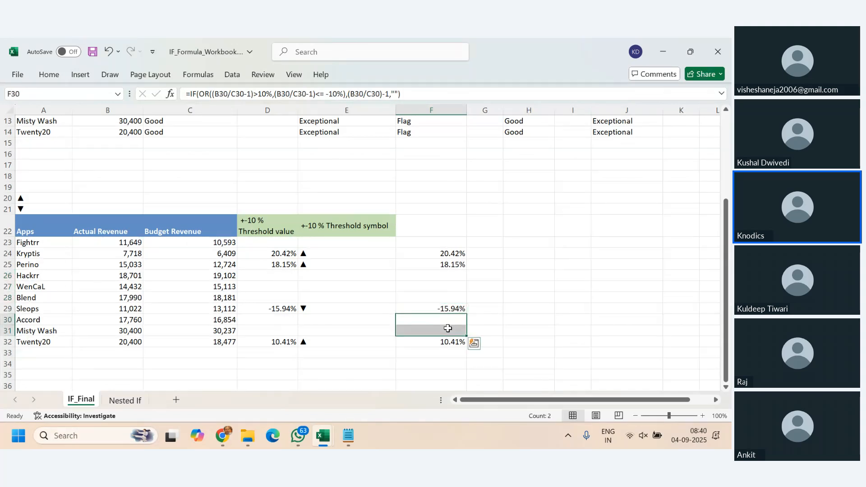
left_click(437, 243)
left_click(280, 244)
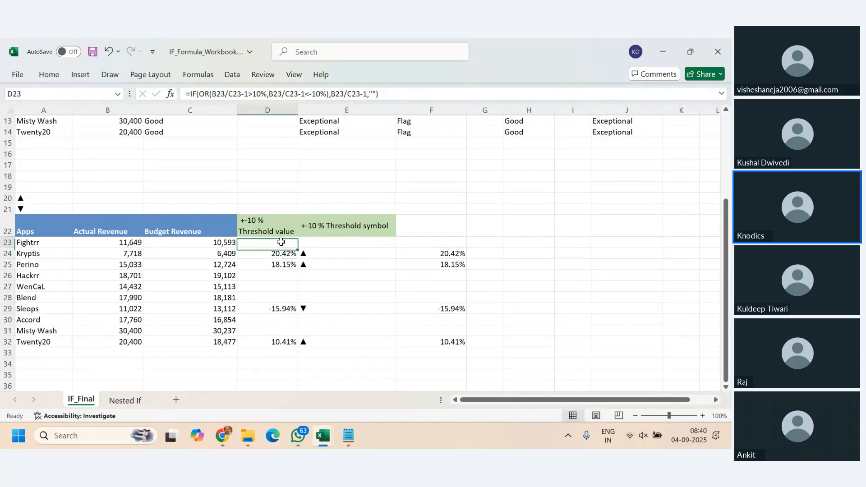
left_click(436, 242)
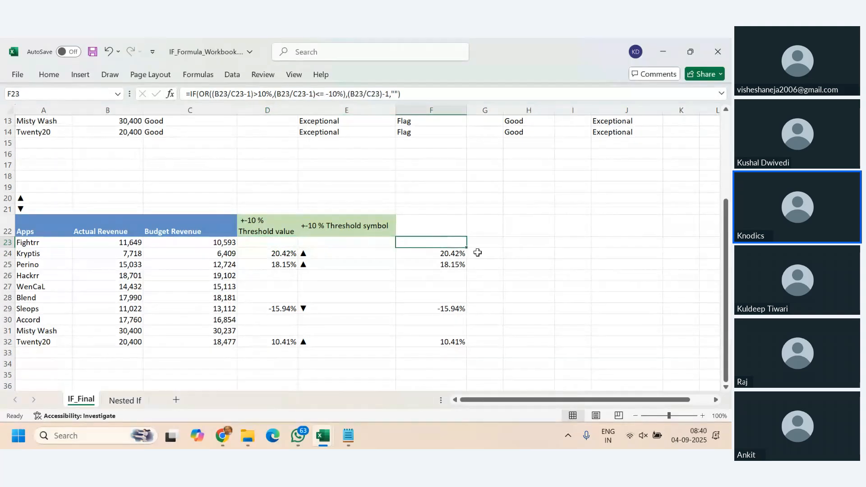
left_click(289, 246)
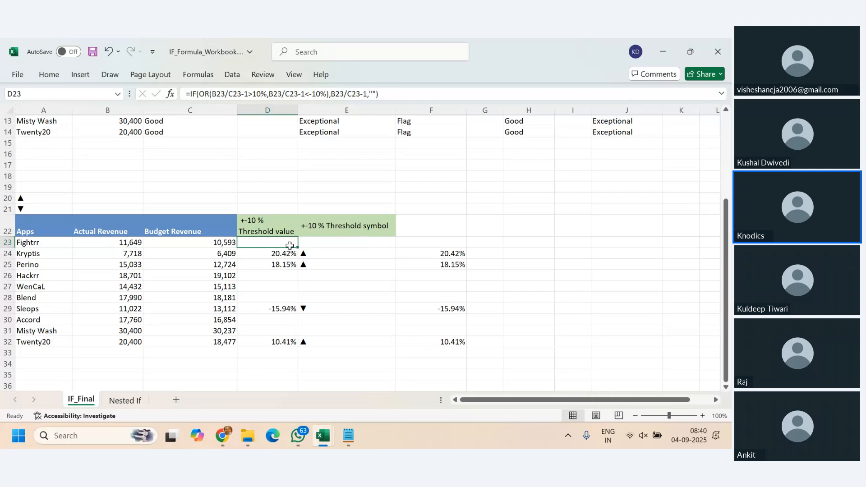
left_click(442, 242)
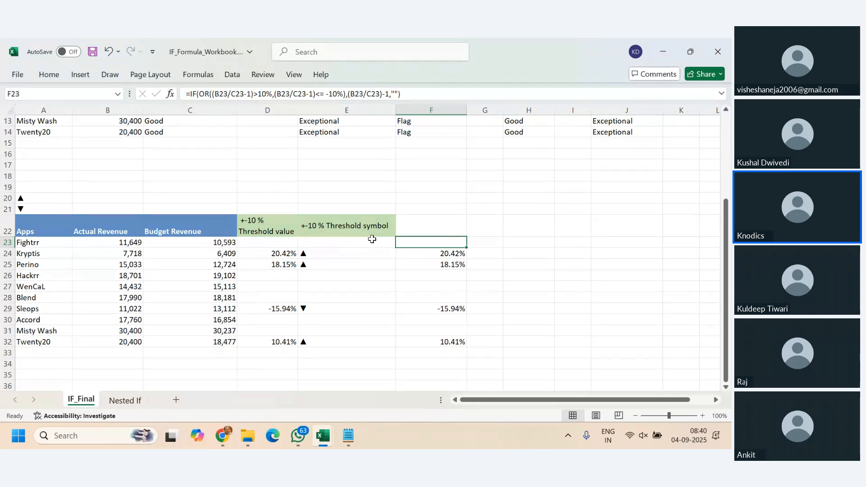
- Review the threshold symbol formula in E23 and the up-triangle cell A20 that it refers to
left_click(369, 243)
left_click_drag(451, 242, 460, 338)
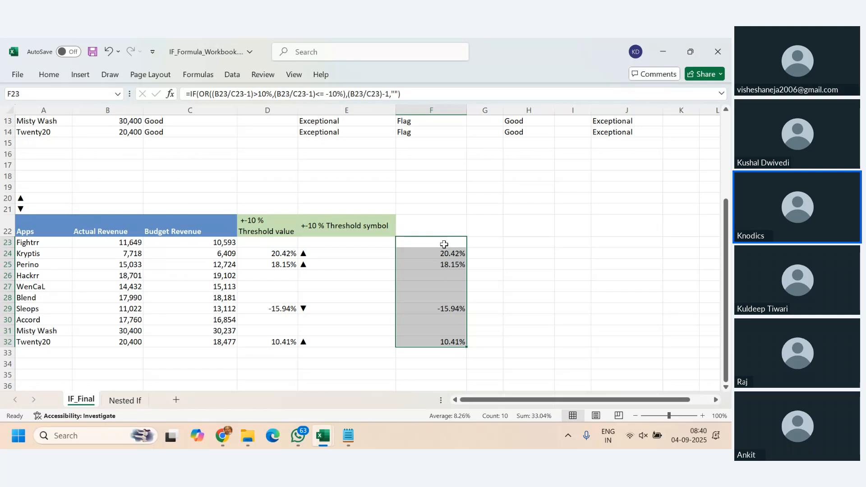
left_click(369, 244)
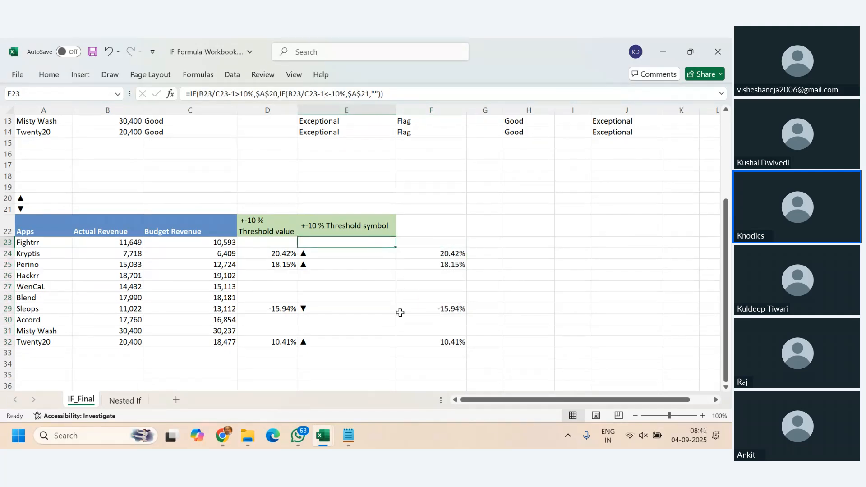
left_click(383, 316)
left_click(453, 242)
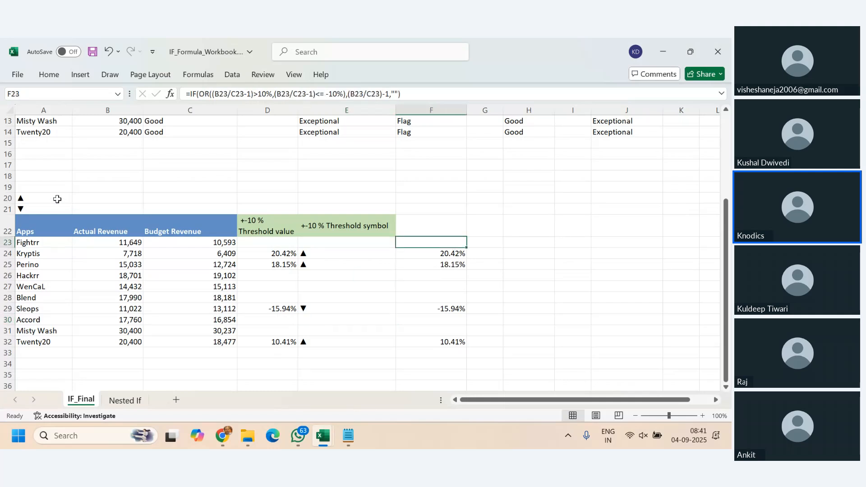
left_click(39, 201)
left_click_drag(40, 203, 42, 204)
left_click(41, 198)
left_click(41, 198)
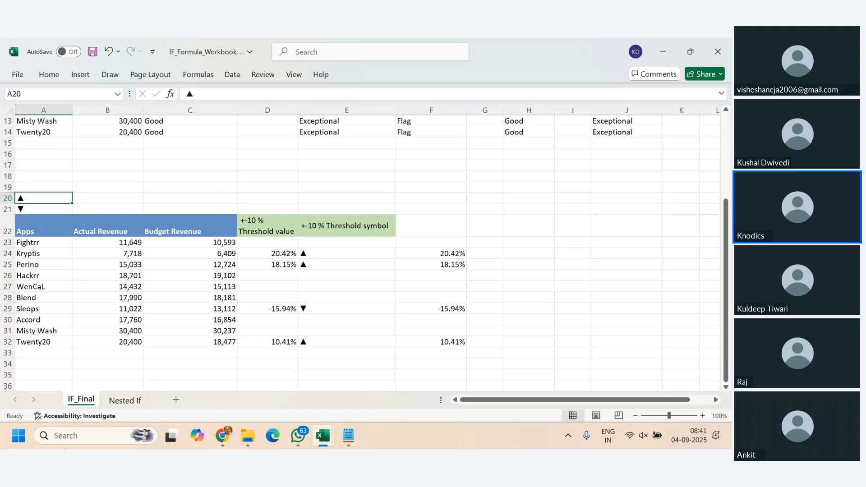
- Search Windows for "key" and open the On-Screen Keyboard
left_click(18, 435)
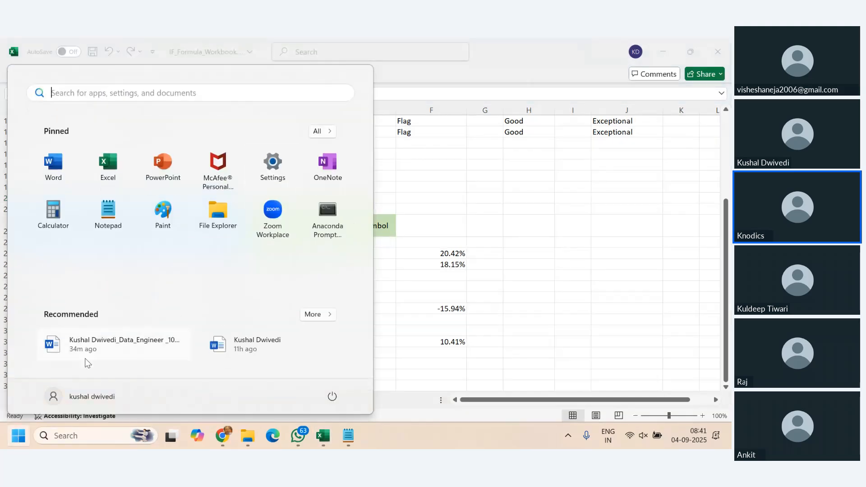
left_click(319, 131)
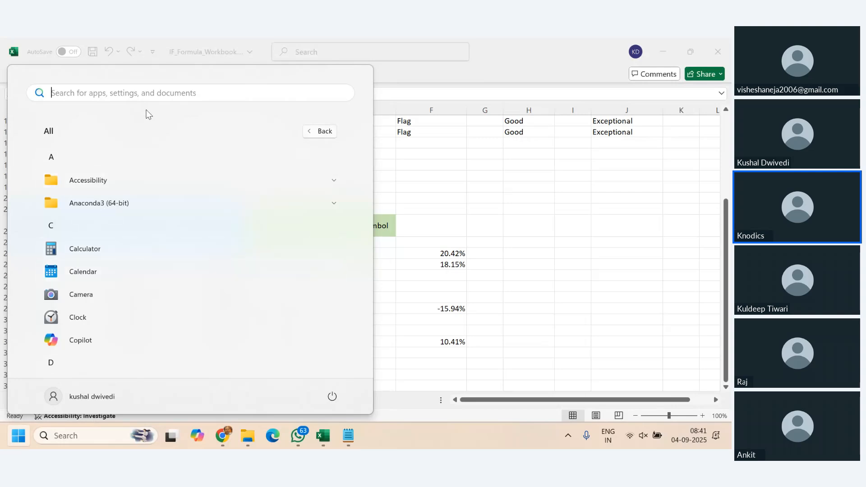
left_click(148, 95)
type("key")
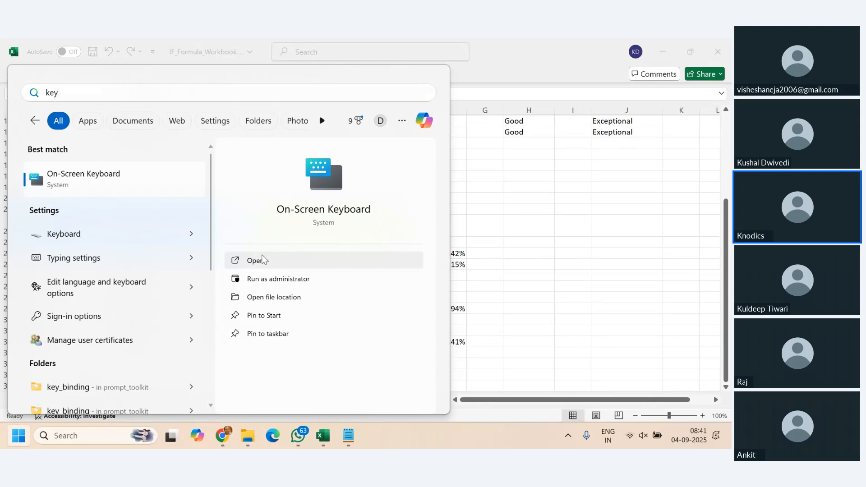
left_click(261, 257)
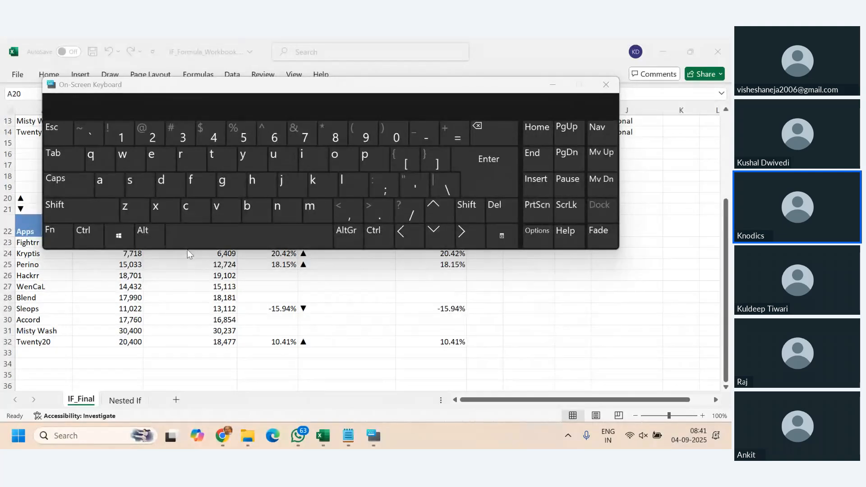
- Try the Shift and Fn layouts of the On-Screen Keyboard, check its options without changes, and close it
left_click(69, 216)
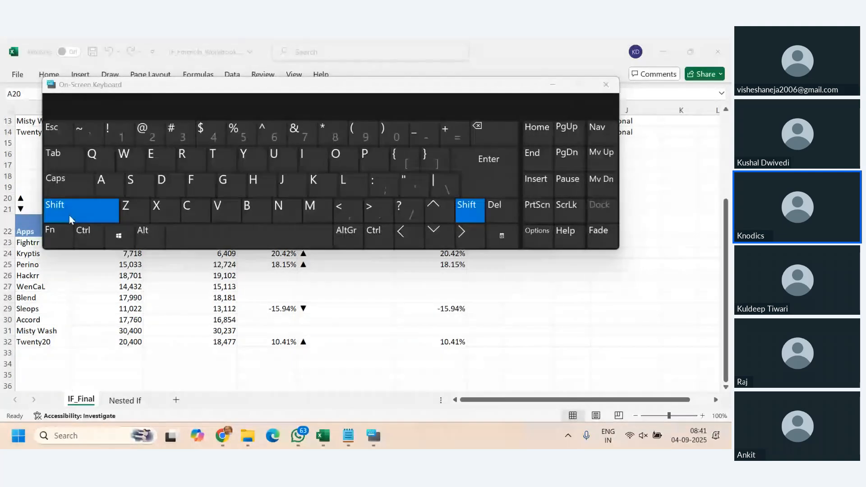
left_click(58, 235)
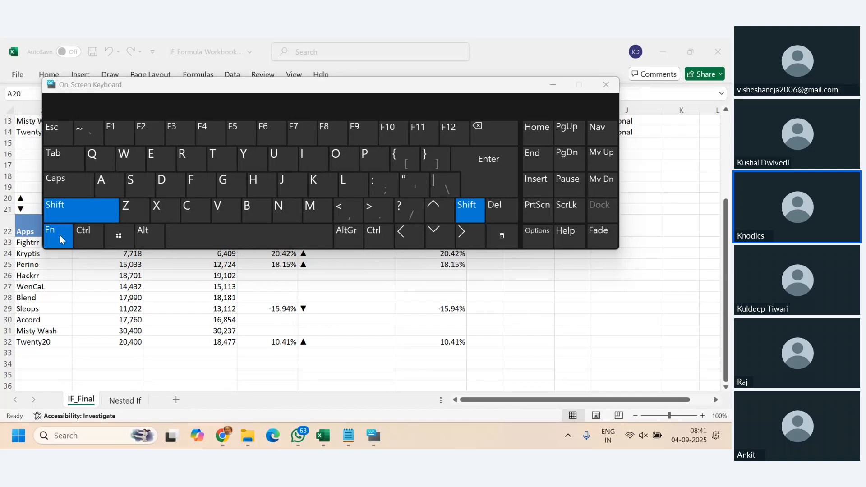
left_click(59, 234)
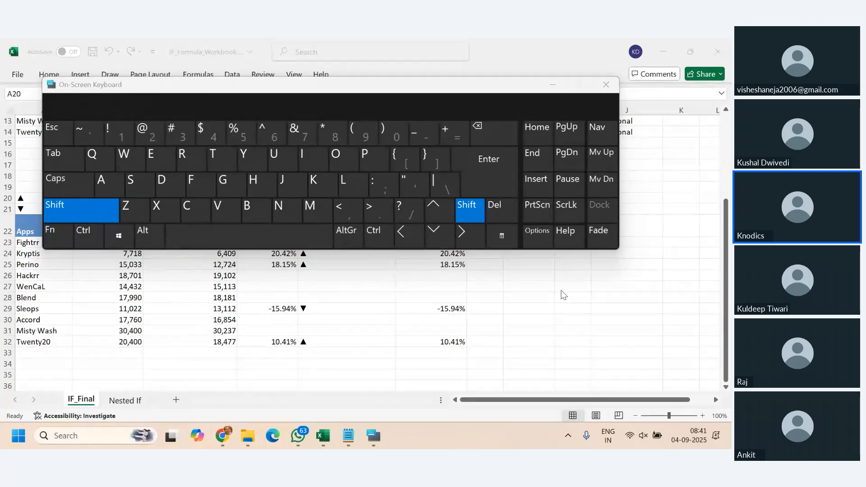
left_click(526, 233)
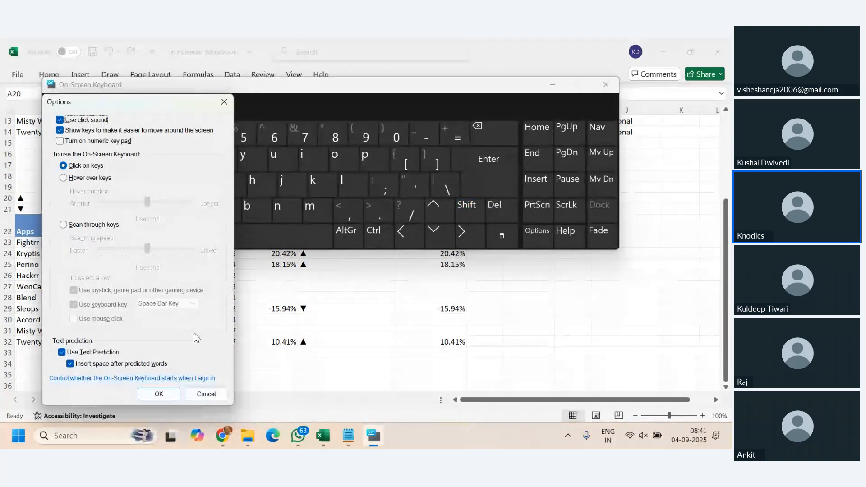
left_click(205, 394)
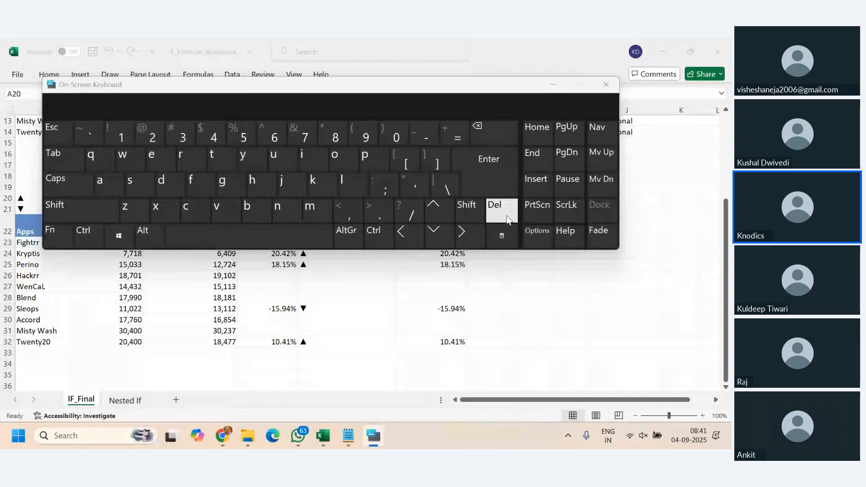
left_click(606, 85)
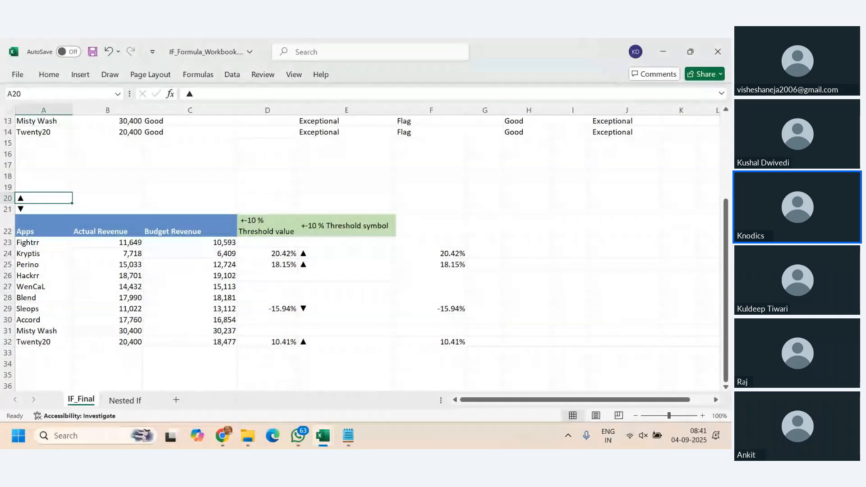
- Look through Excel's Symbols options and other command groups for a way to insert the triangle symbols
left_click(18, 436)
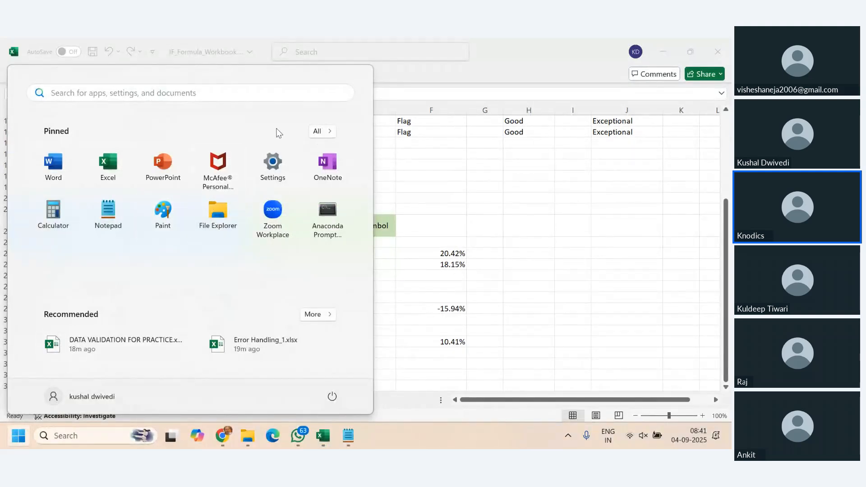
left_click(445, 264)
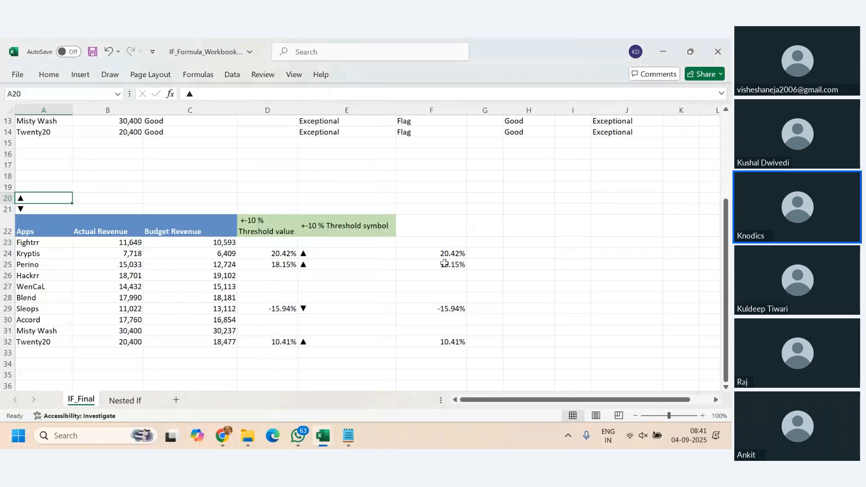
left_click(80, 75)
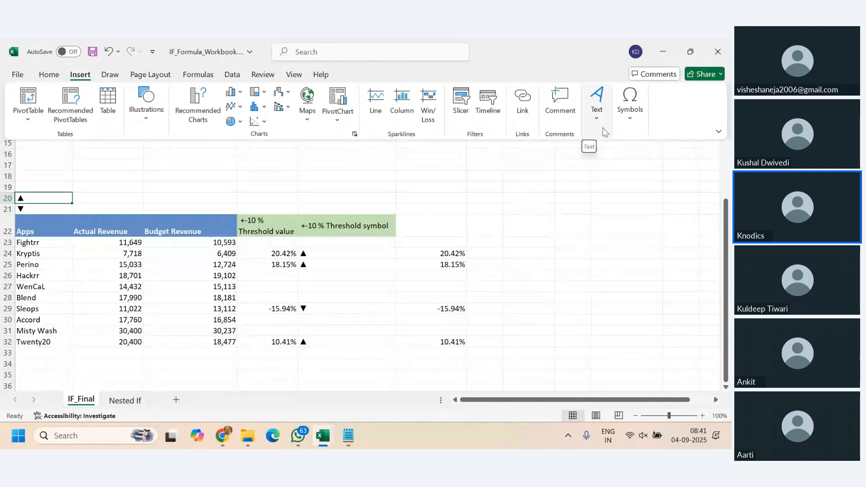
left_click(631, 115)
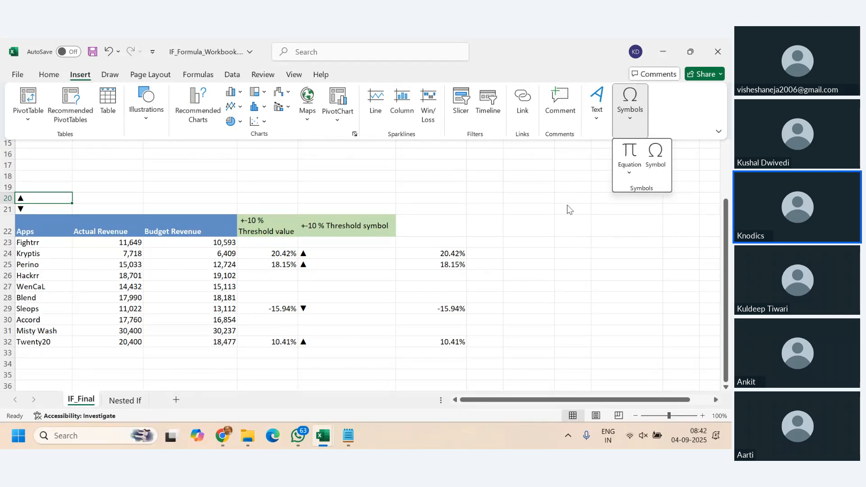
left_click(514, 223)
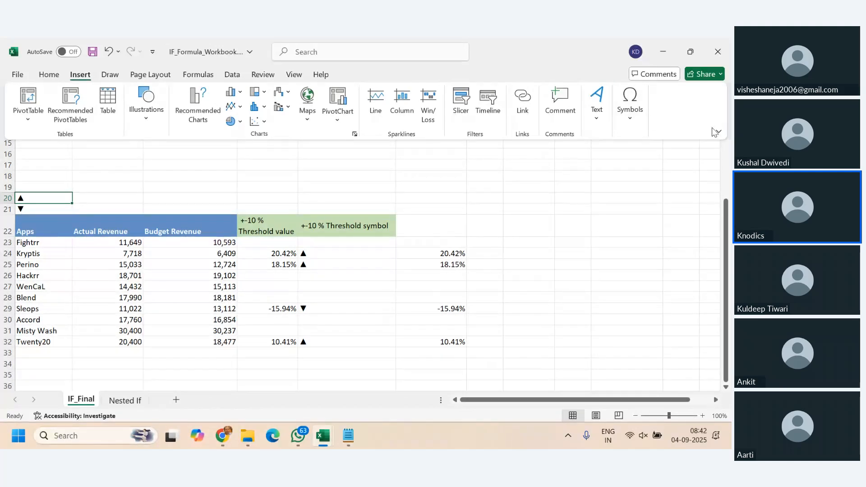
left_click(107, 77)
left_click(84, 76)
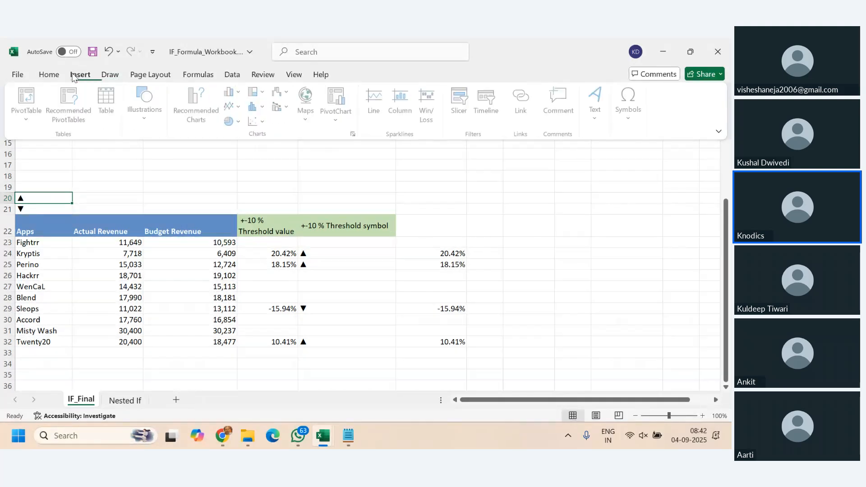
left_click(244, 75)
left_click(271, 74)
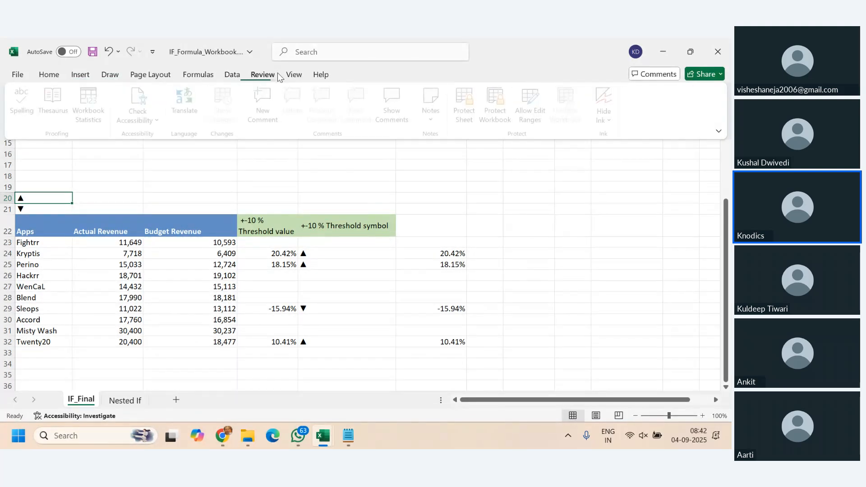
left_click(290, 75)
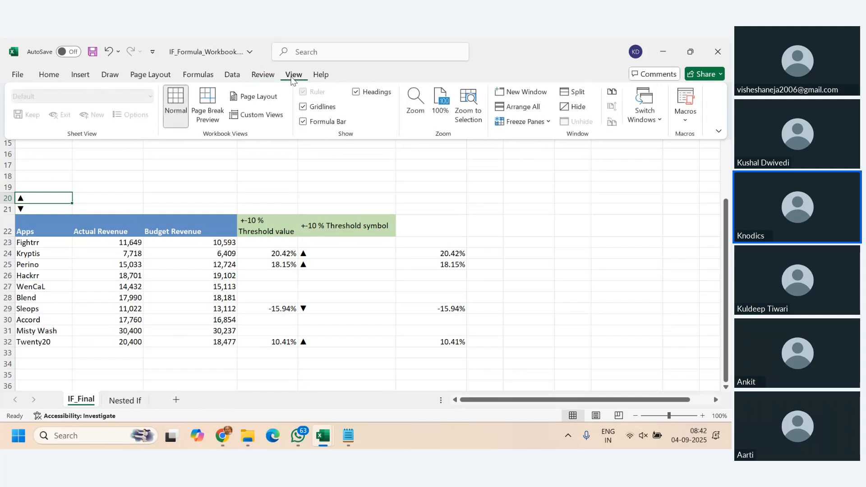
left_click(81, 75)
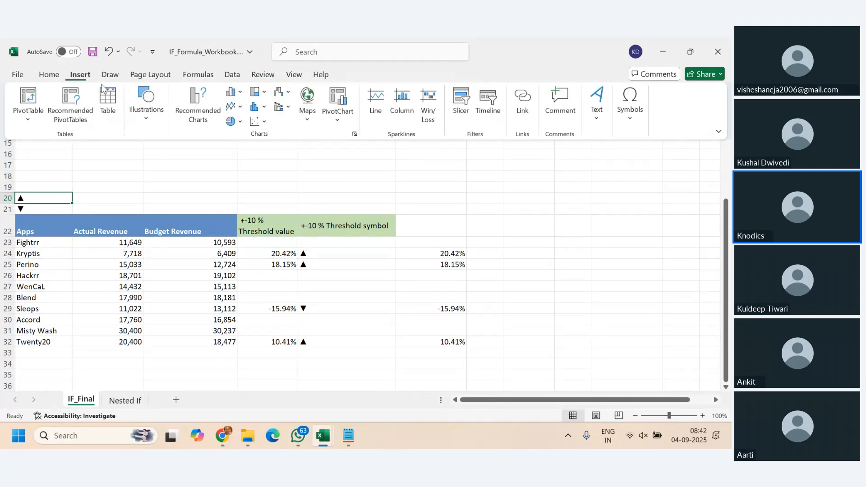
left_click(498, 181)
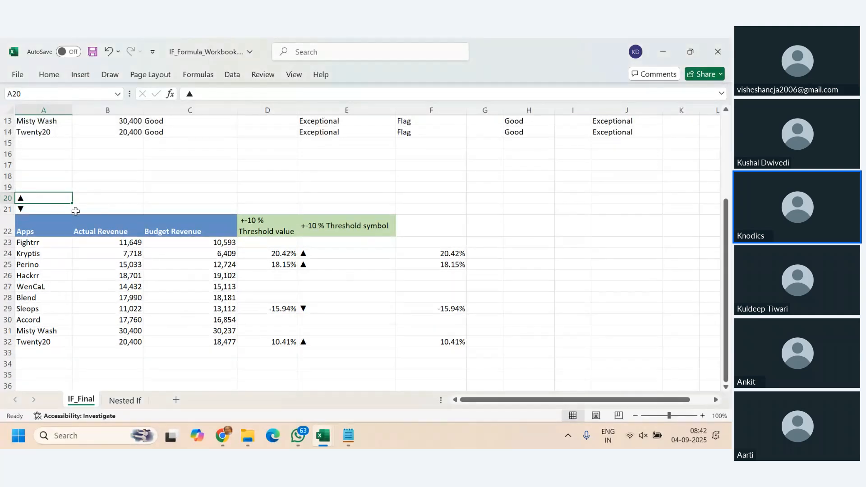
- Examine the value-if-true part of the ±10% threshold formula in F23 and compare it with cells E23 and F29
left_click(448, 245)
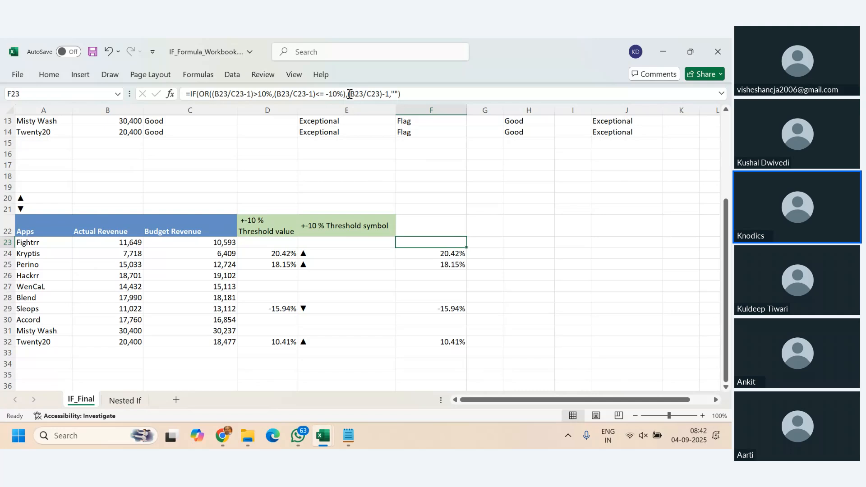
left_click_drag(350, 94, 386, 94)
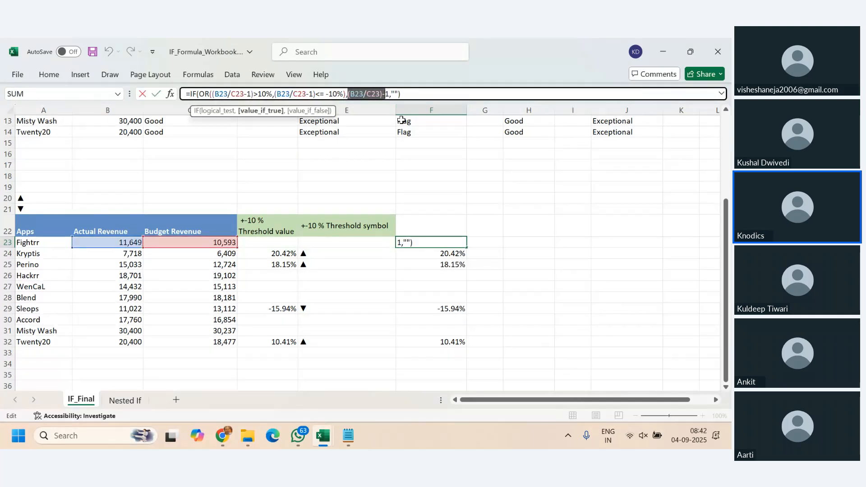
key("Escape")
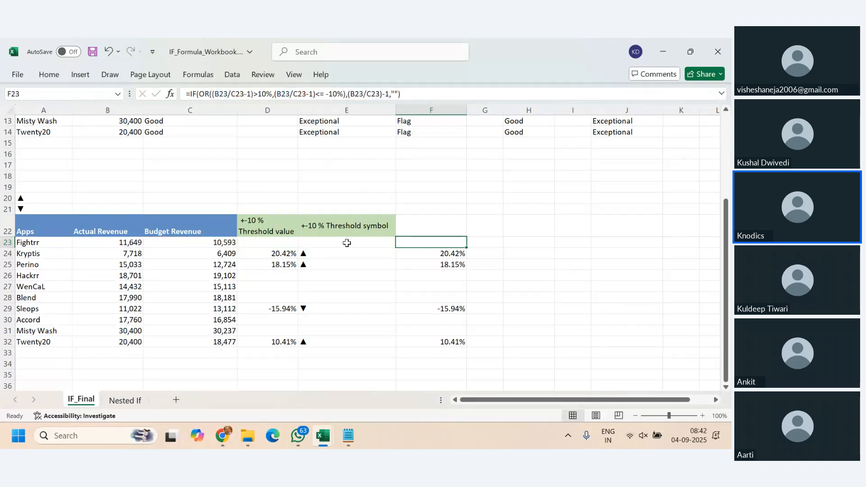
left_click(346, 243)
left_click(458, 307)
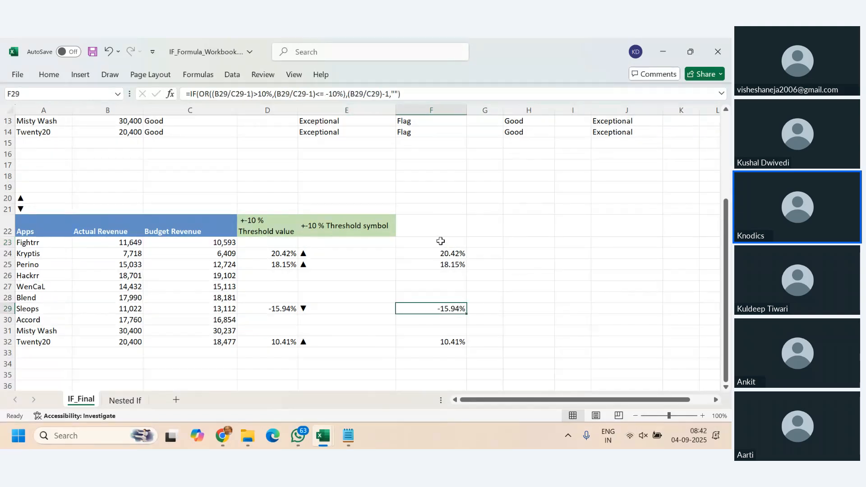
key("Up")
key("Up")
key("Up")
key("Up")
key("Up")
key("Up")
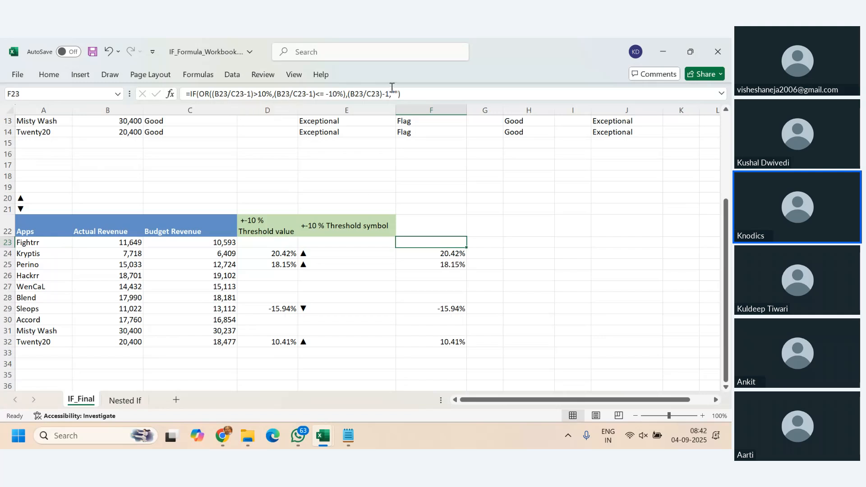
- Copy the formula text from F23 into G23 and remove its value-if-true argument (B23/C23)-1
left_click_drag(399, 93, 156, 101)
key("ctrl+c")
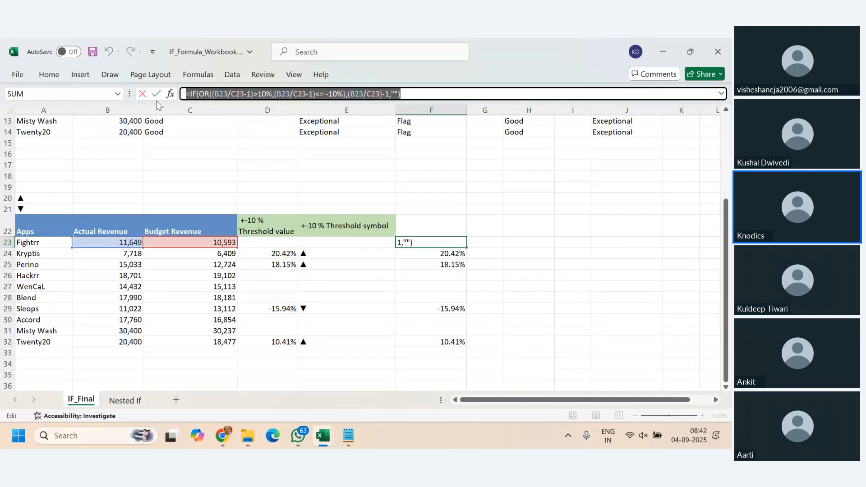
key("Return")
double_click(485, 242)
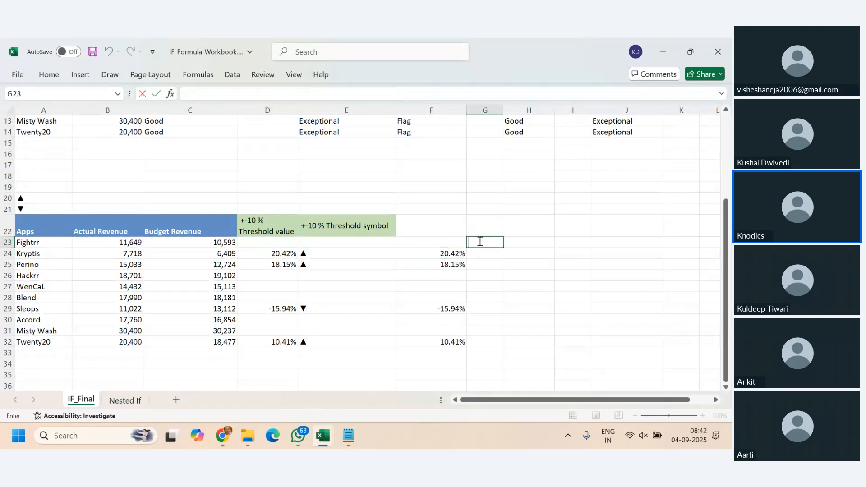
key("ctrl+v")
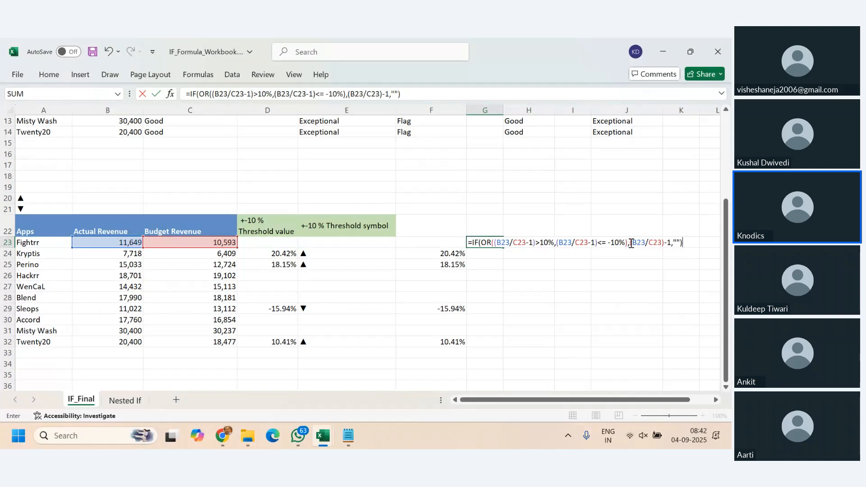
left_click_drag(631, 244, 671, 244)
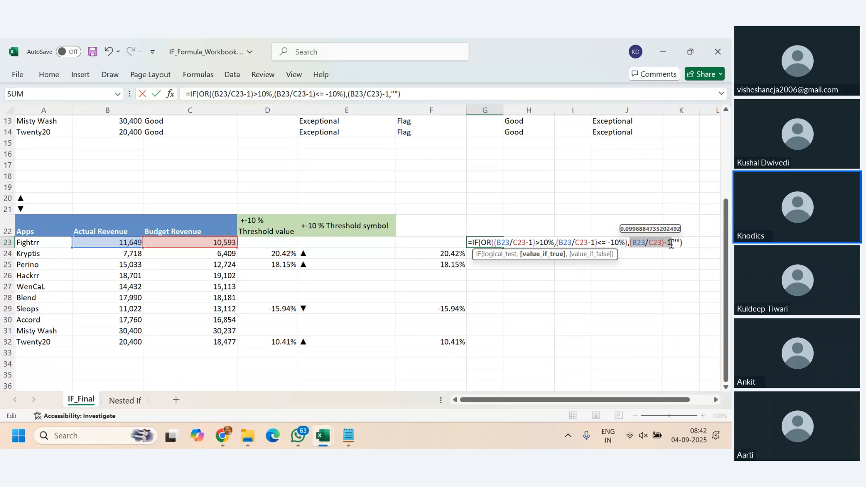
key("Delete")
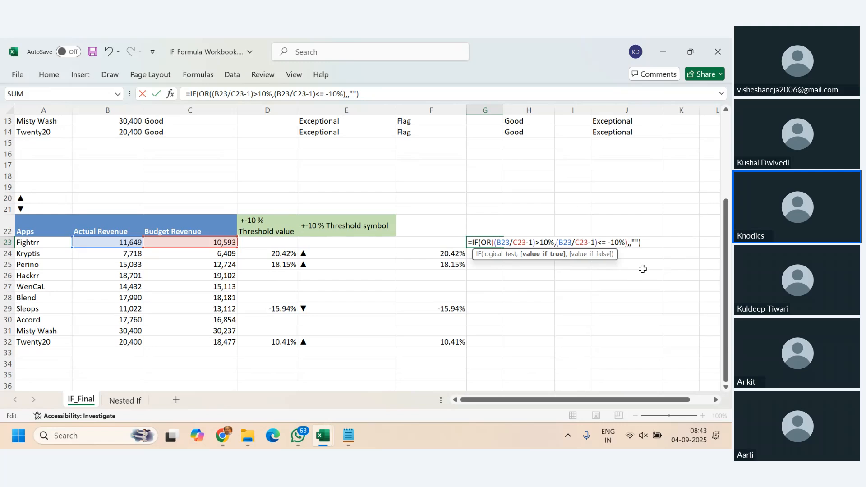
left_click(628, 243)
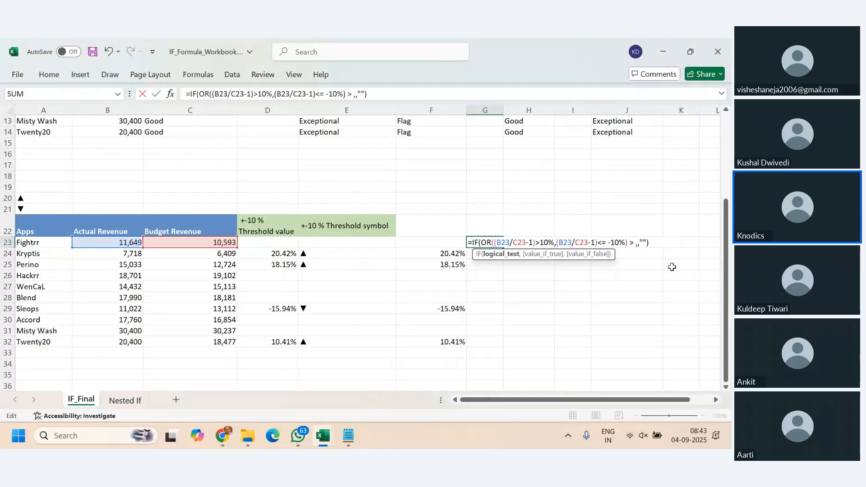
type("> 0")
key("BackSpace")
key("BackSpace")
key("BackSpace")
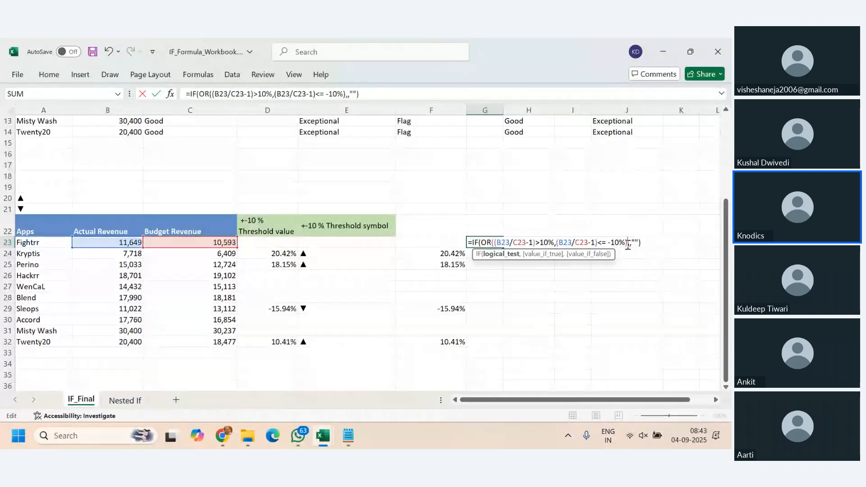
- Start a nested IF as the value-if-true argument in G23 with the logical test (b23/c23)-1> 0
key("Right")
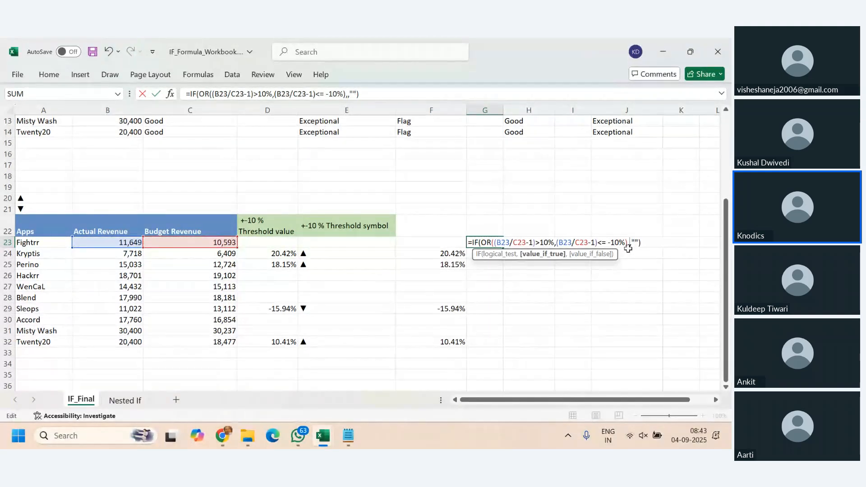
type("if")
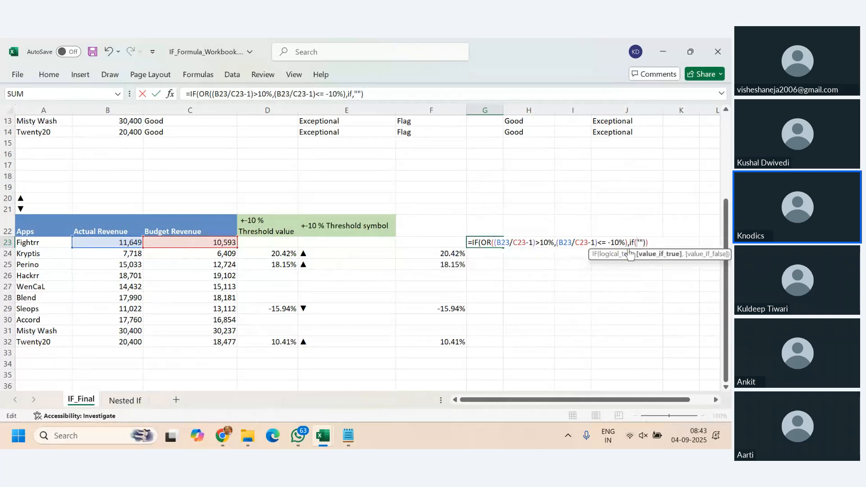
type("(b23/")
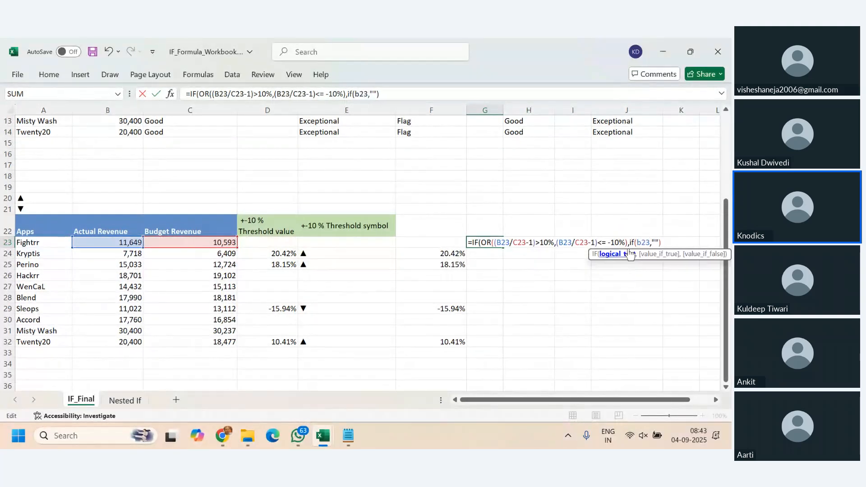
type("c23")
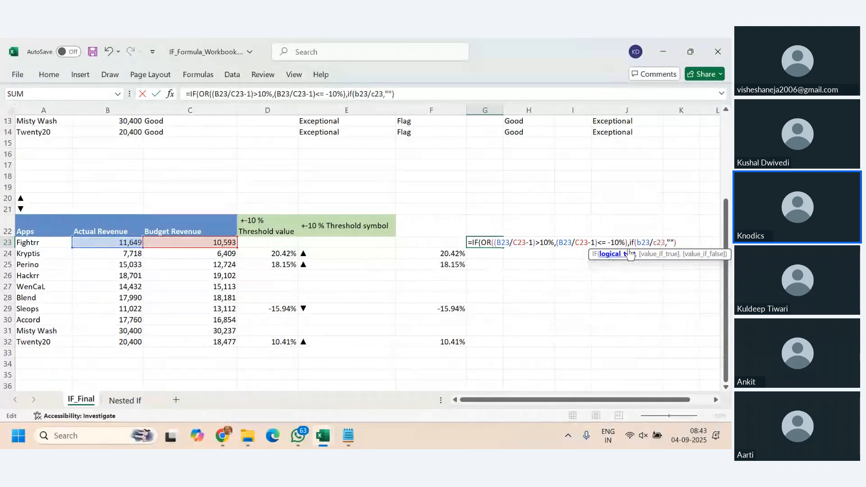
key("Right")
type(")-1")
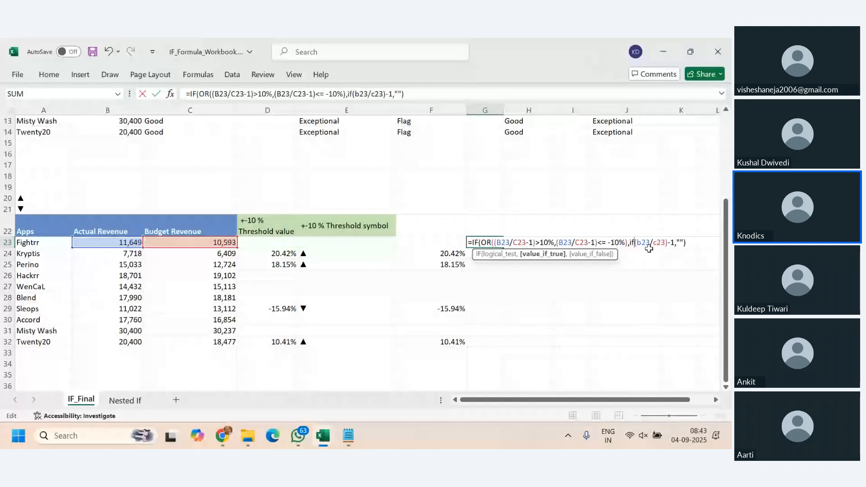
left_click(637, 244)
type("(")
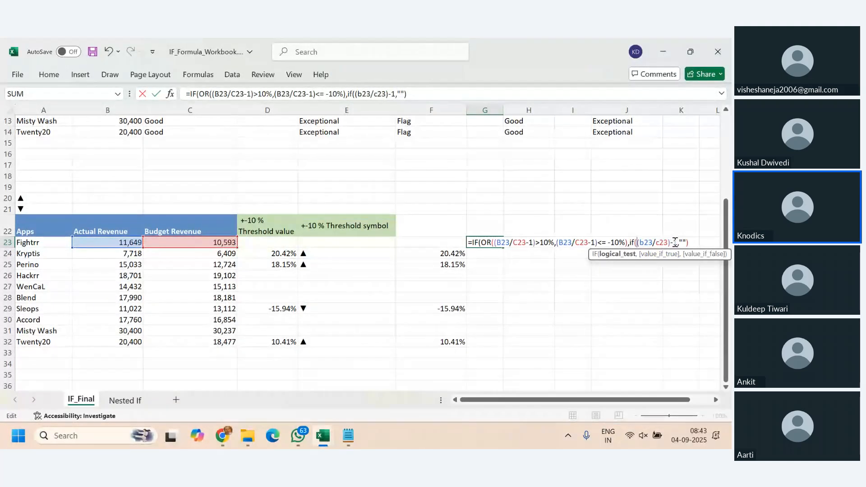
left_click(678, 243)
type("> 0,")
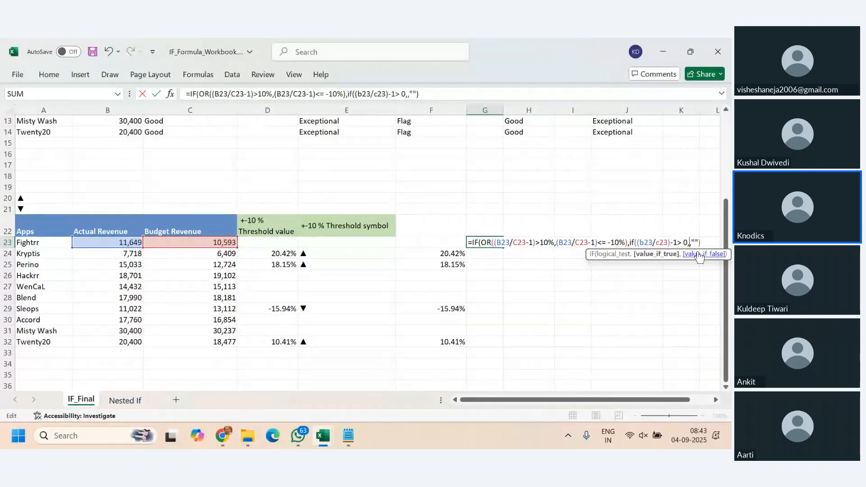
- Complete the nested IF with absolute references, returning the up triangle in $A$20 if true and the down triangle in $A$21 if false
left_click(38, 202)
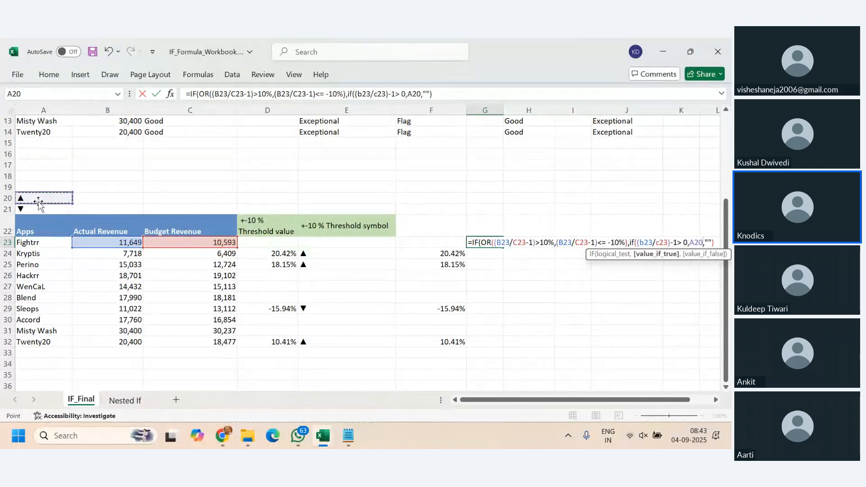
type(",")
left_click(35, 209)
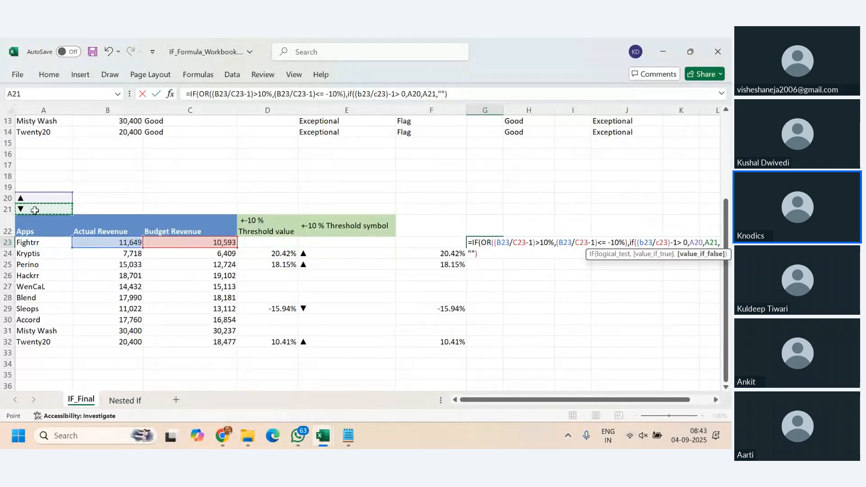
key("F4")
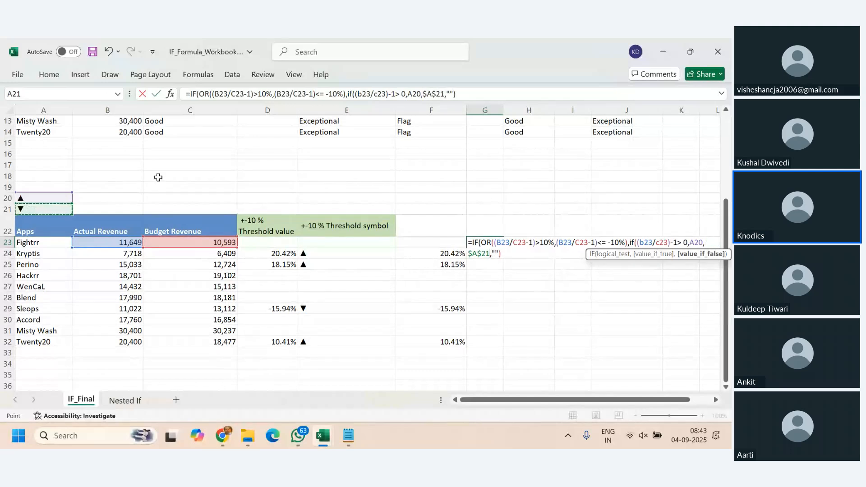
left_click(697, 243)
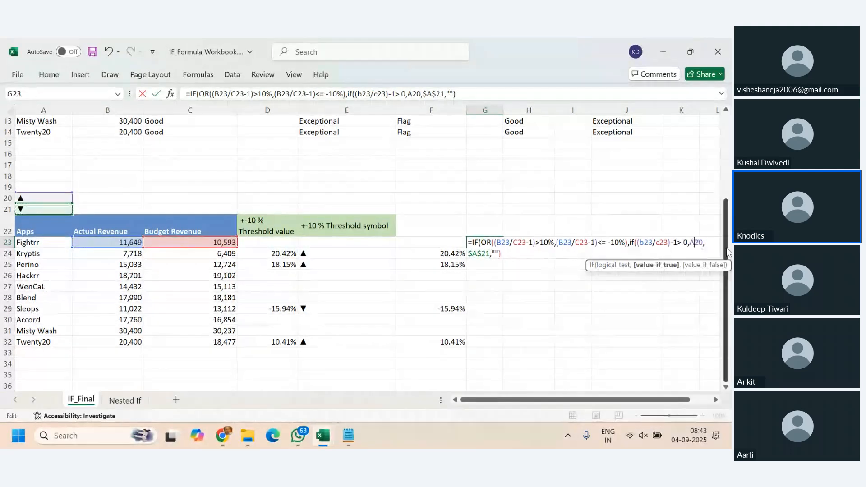
key("F4")
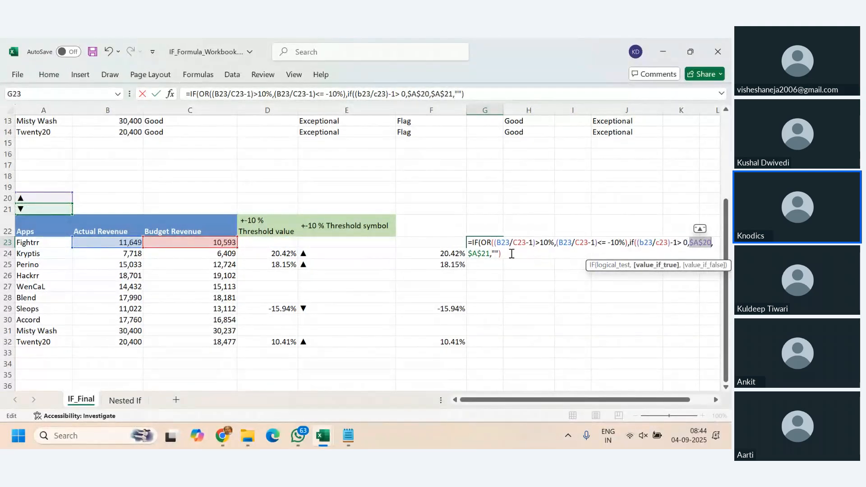
left_click(490, 254)
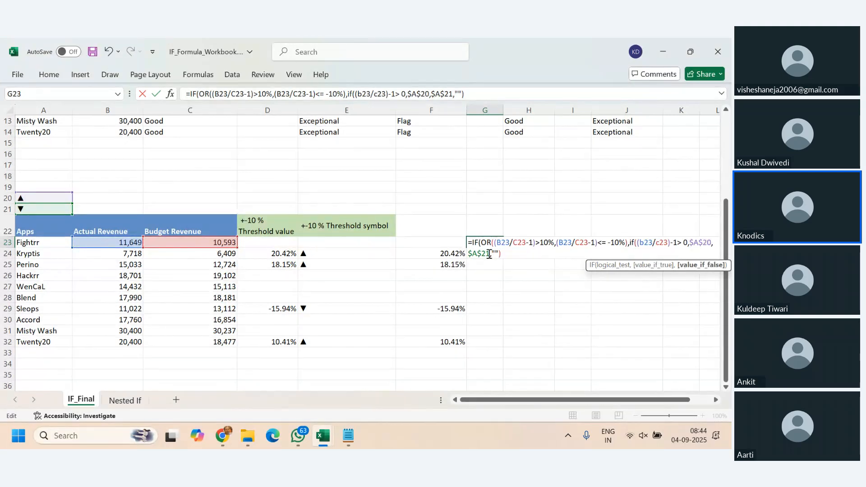
type(")")
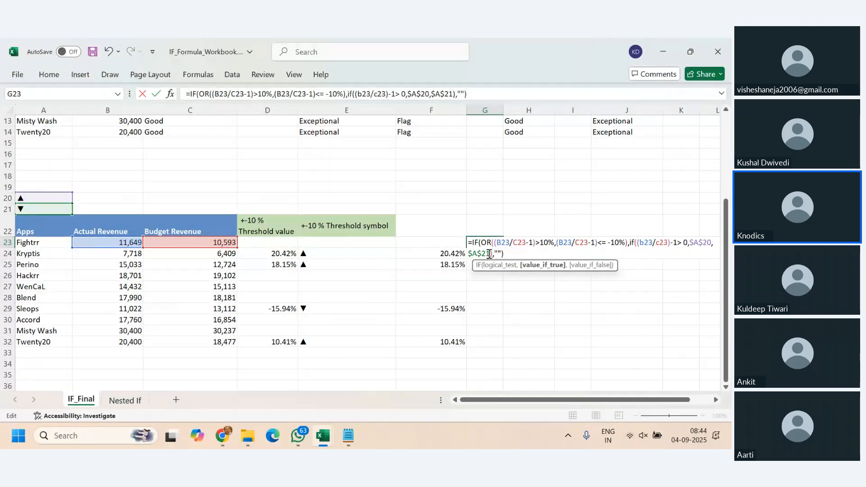
- Commit the symbol formula in G23 and fill it down through G32
key("ctrl+Return")
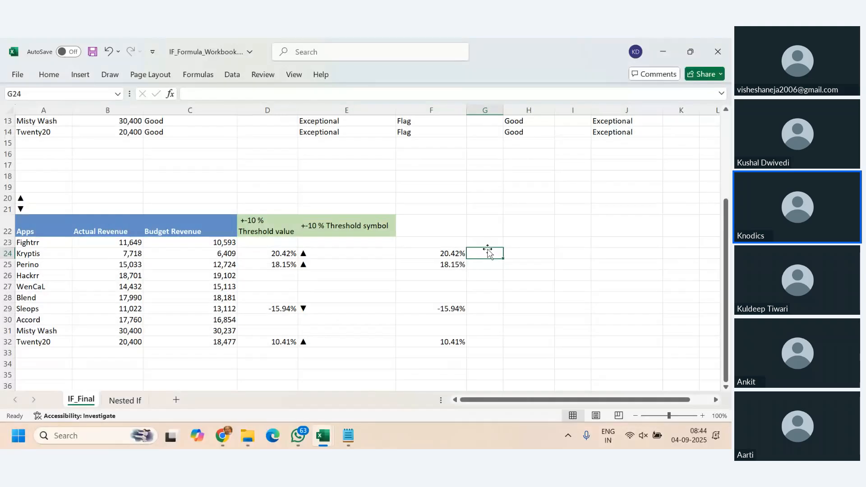
left_click_drag(503, 247, 504, 348)
left_click(548, 322)
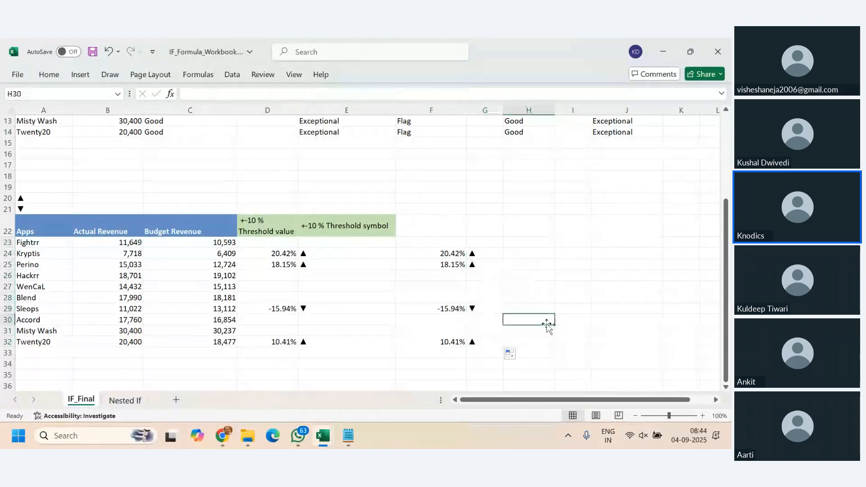
- Review the triangle symbols and their nested IF formulas across G23:G32, including G24, G27 and G29
left_click_drag(479, 255, 483, 263)
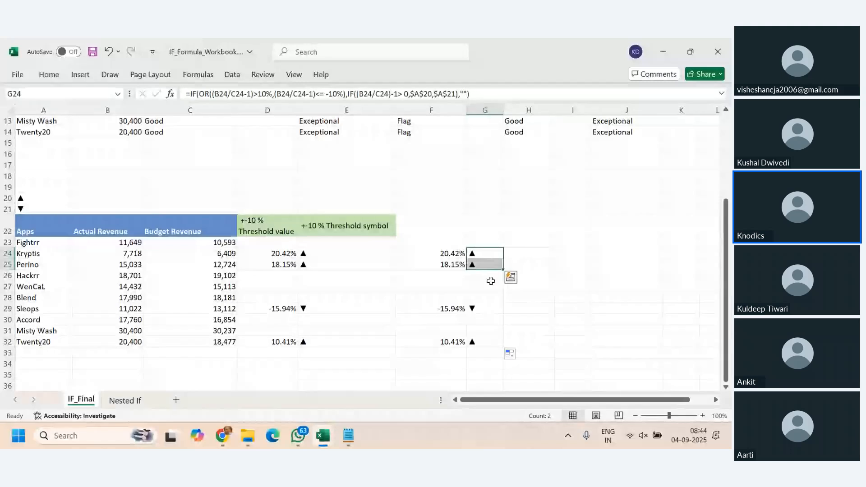
left_click(483, 310)
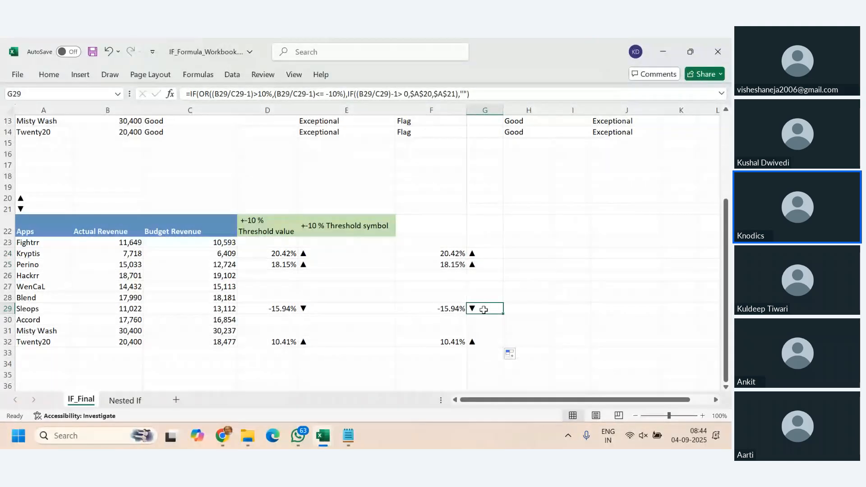
left_click_drag(479, 243, 484, 345)
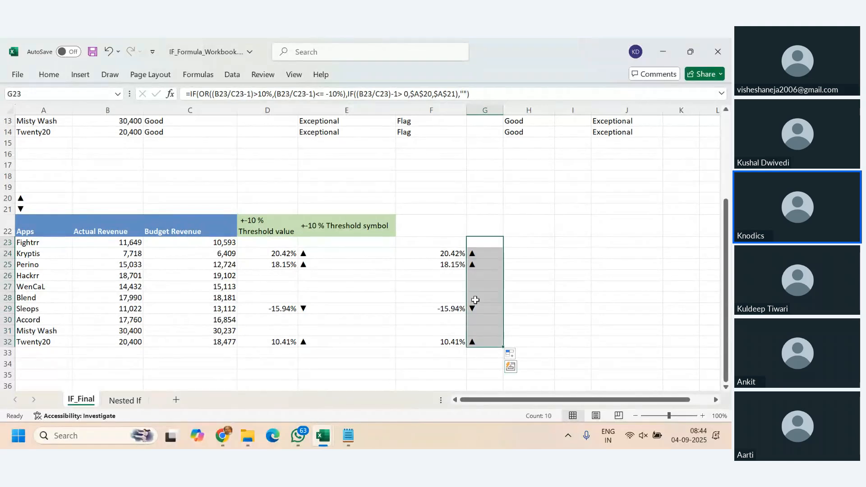
left_click(478, 243)
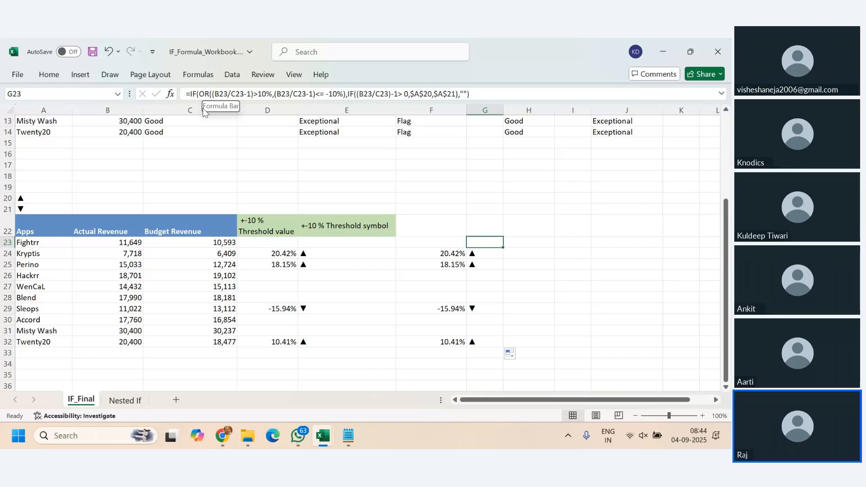
left_click(496, 286)
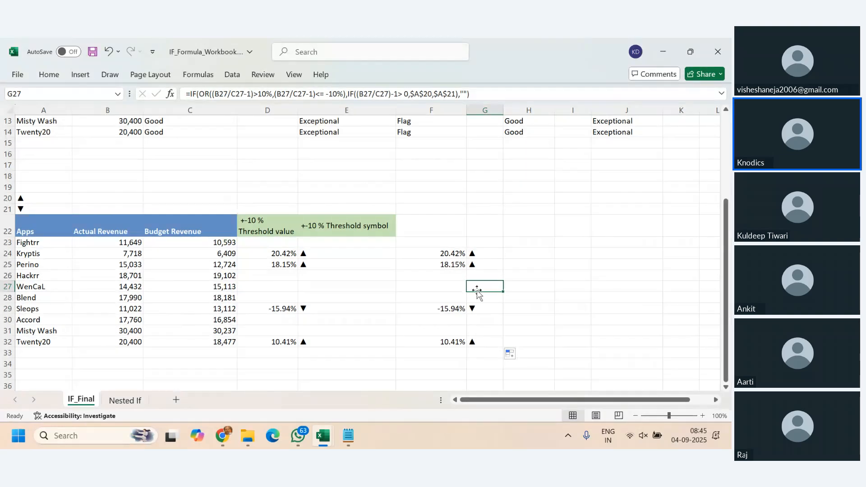
left_click_drag(483, 239, 480, 343)
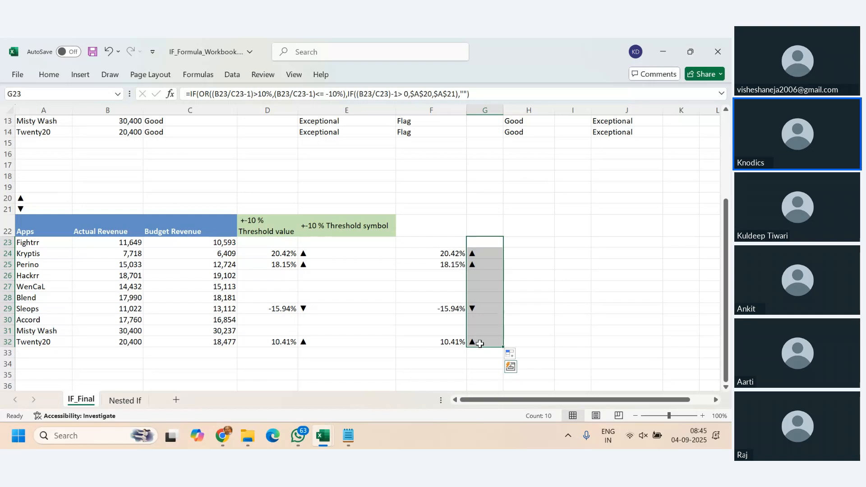
left_click(482, 254)
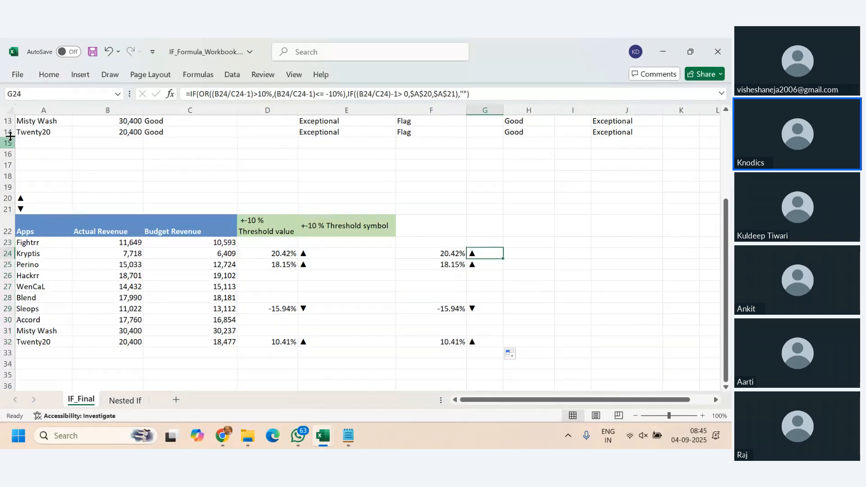
- Apply the 3 Arrows (Colored) conditional formatting icon set to cell H23
left_click(48, 74)
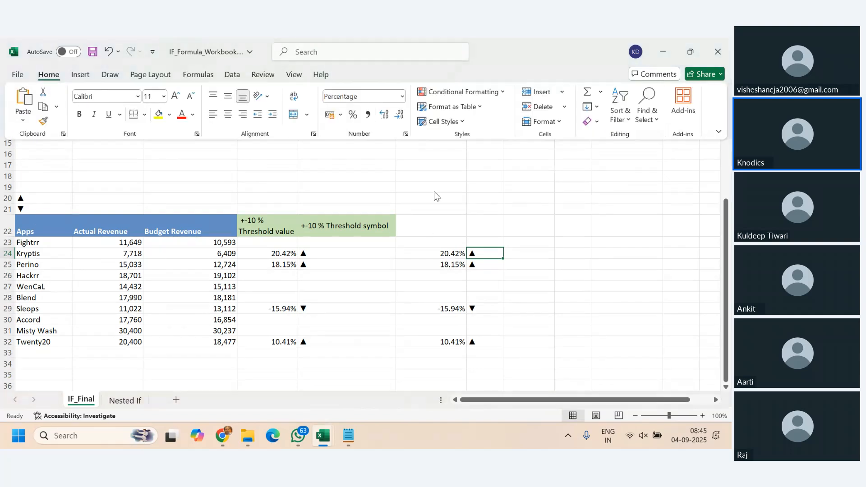
left_click(238, 316)
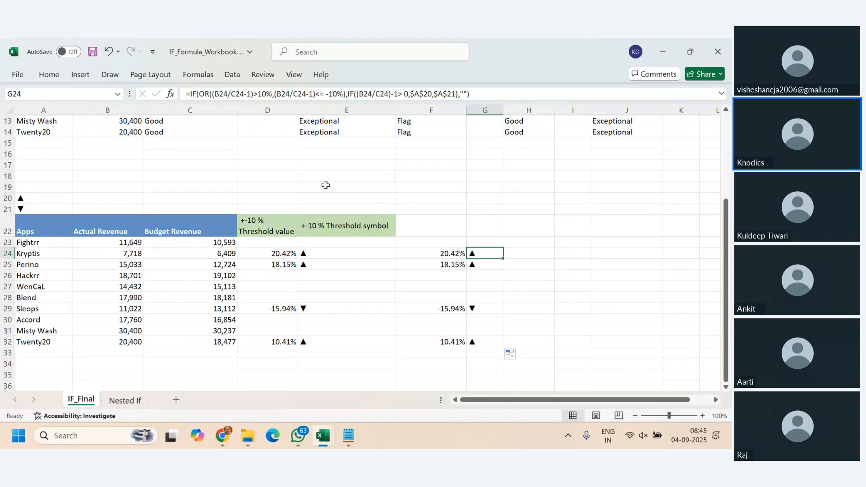
left_click(530, 244)
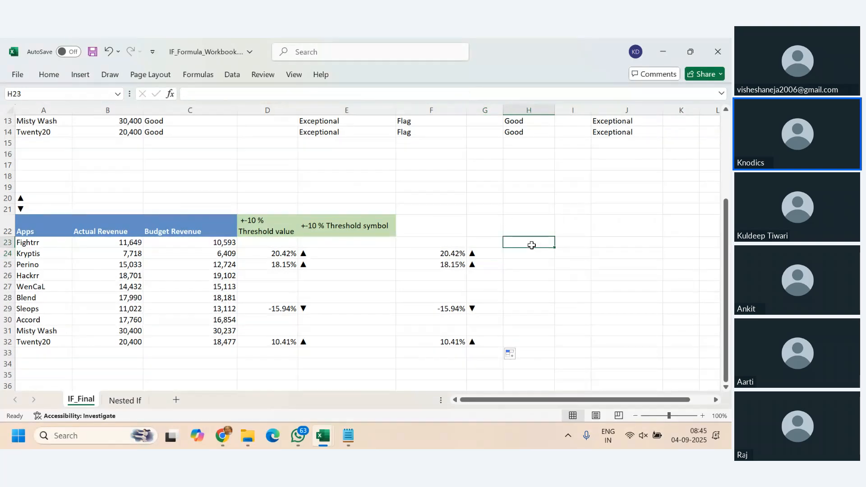
left_click(49, 75)
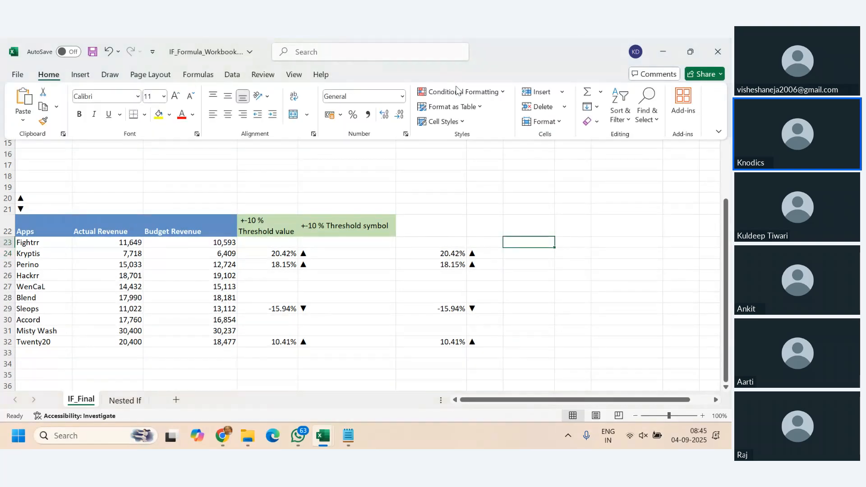
left_click(498, 93)
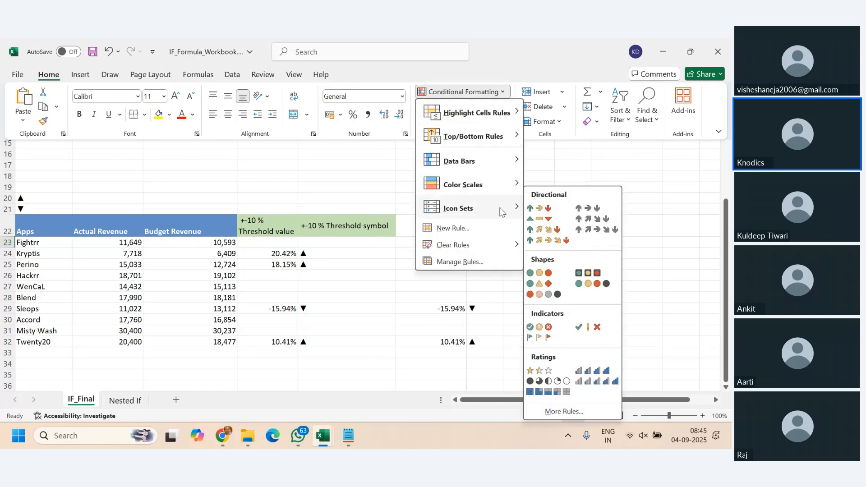
mouse_move(502, 210)
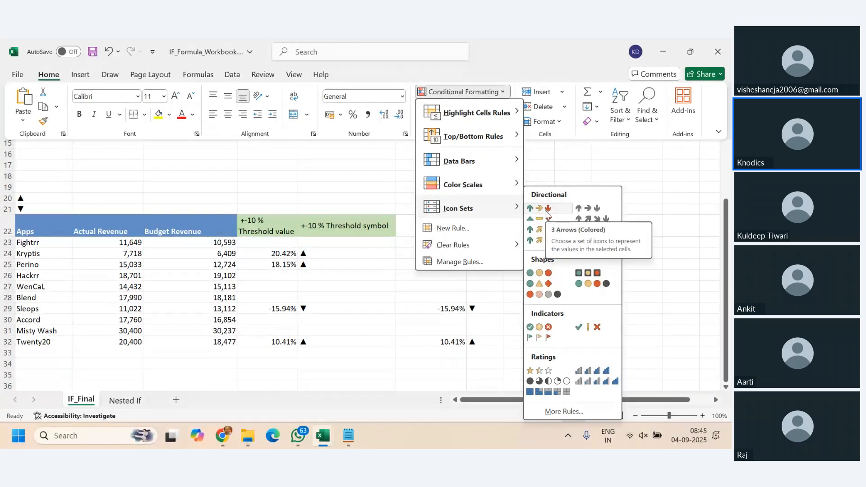
double_click(530, 244)
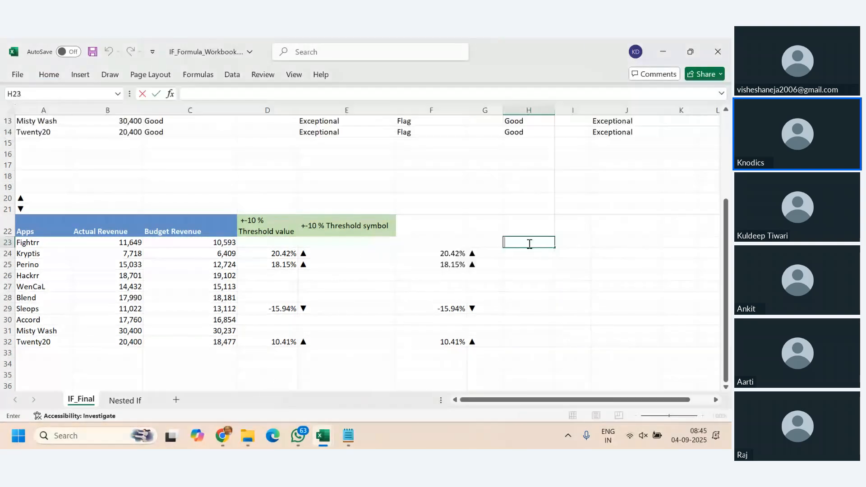
left_click(48, 74)
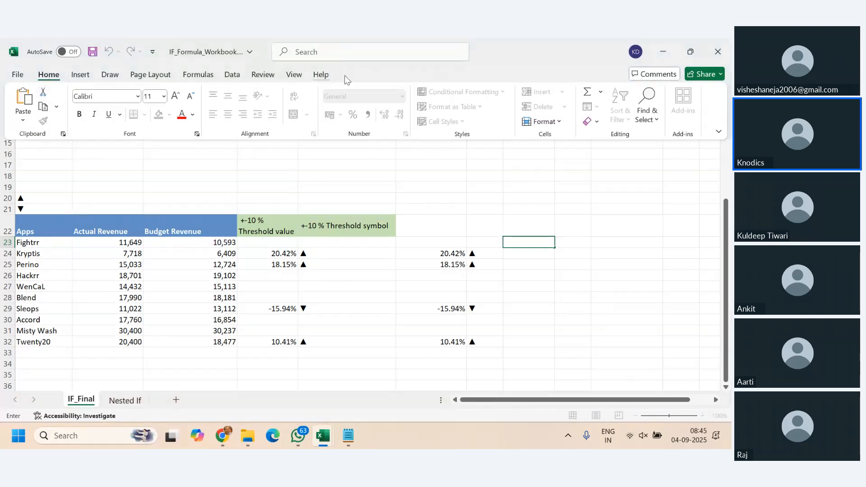
left_click(557, 320)
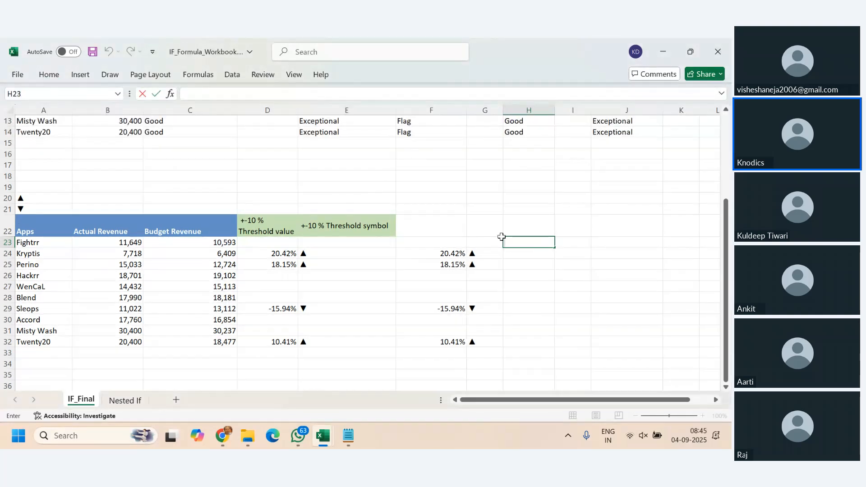
key("Escape")
- Start a new conditional formatting rule for H23 that formats cells based on their values with the Icon Sets style
left_click(48, 75)
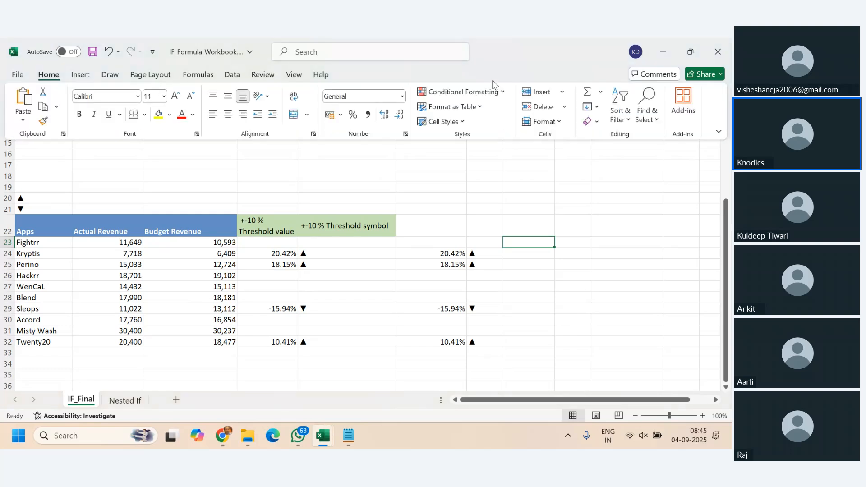
left_click(504, 94)
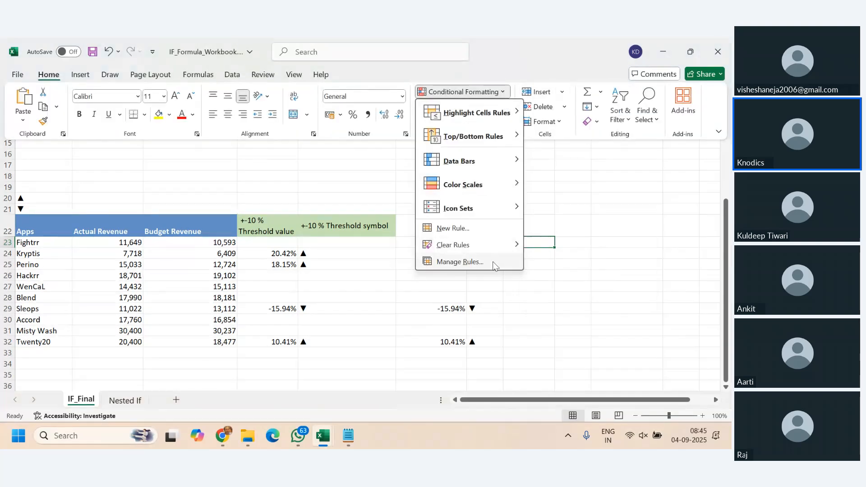
left_click(473, 231)
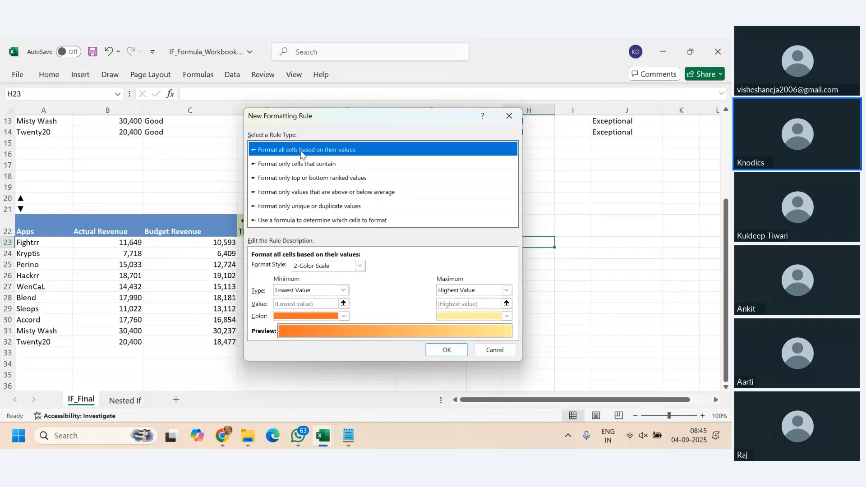
left_click(360, 267)
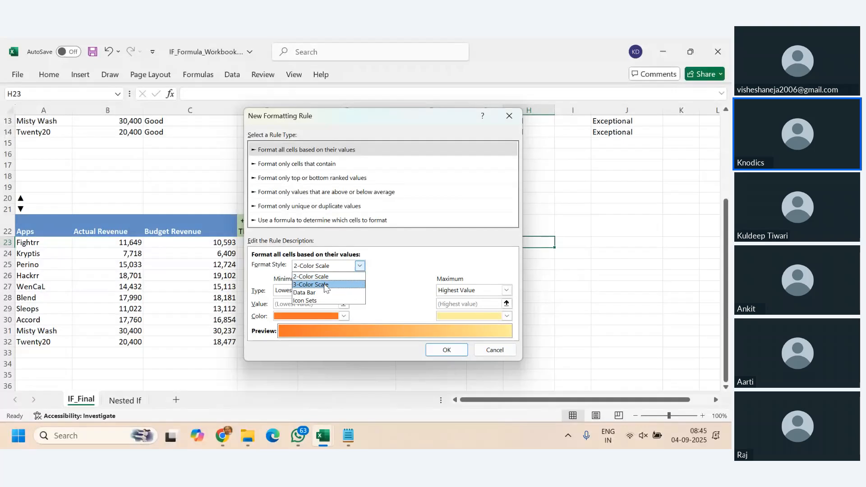
left_click(318, 301)
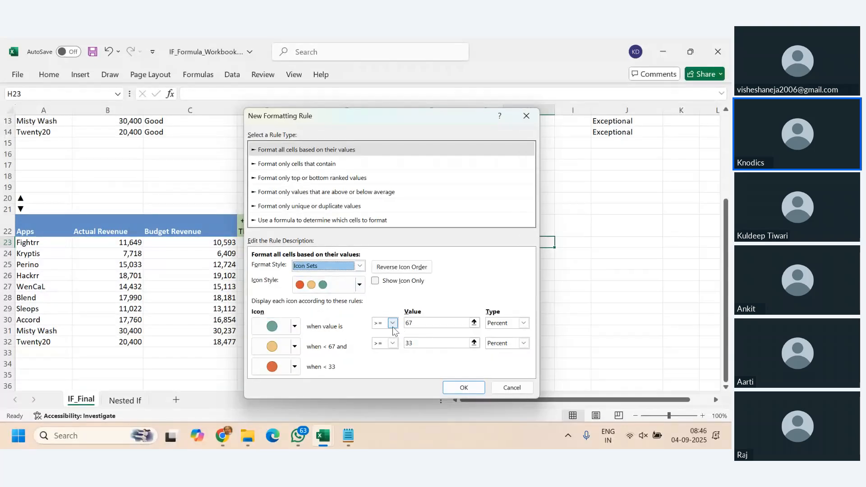
- Set the icon rule to green at >= 0 percent and yellow at > 0 percent, and create the rule
left_click(430, 324)
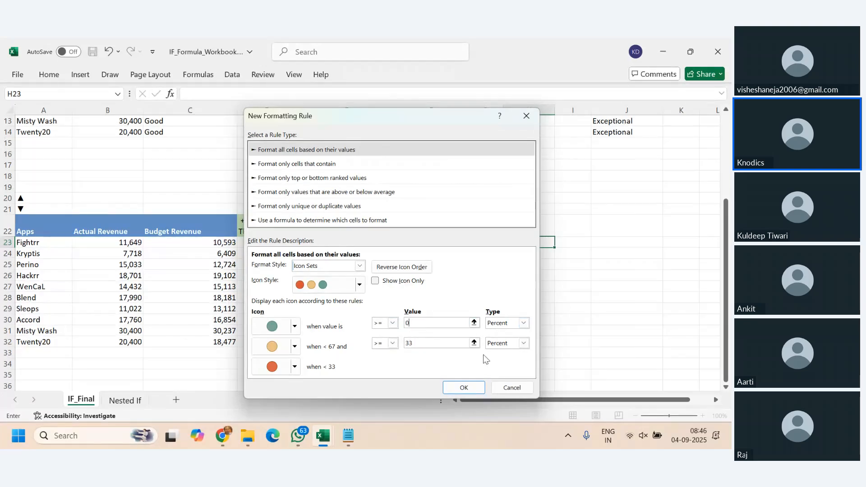
left_click(424, 346)
left_click_drag(425, 346, 397, 346)
type("<")
left_click_drag(421, 343, 371, 339)
left_click(393, 344)
left_click(457, 366)
left_click(393, 323)
left_click(396, 329)
left_click(378, 344)
left_click(472, 392)
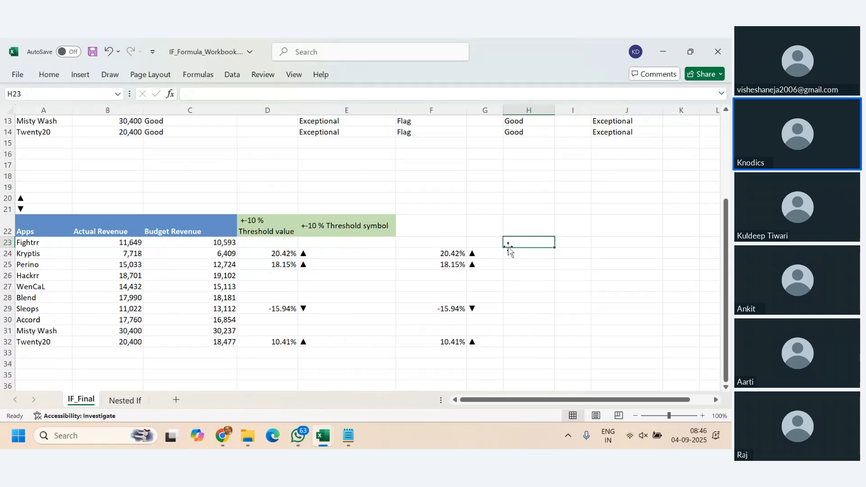
- Copy the full threshold value formula text from F23 into H23, keeping its references to B23 and C23
left_click(442, 244)
left_click_drag(416, 89, 132, 94)
key("ctrl+c")
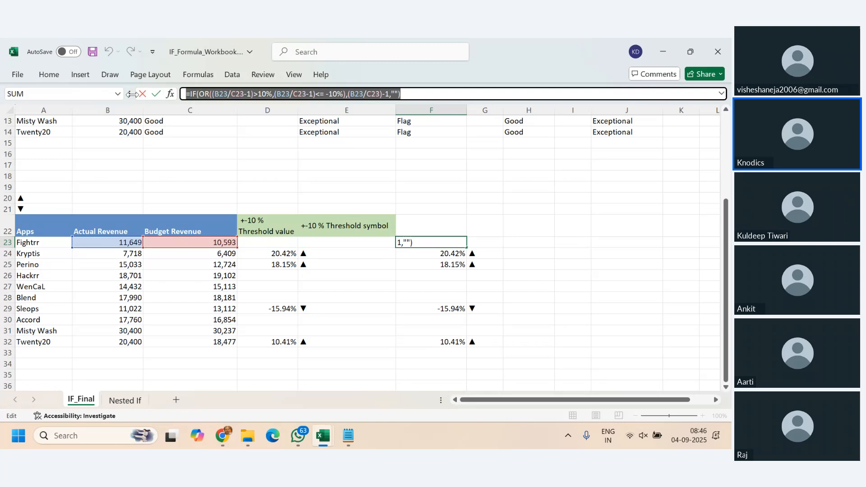
key("Escape")
left_click(531, 242)
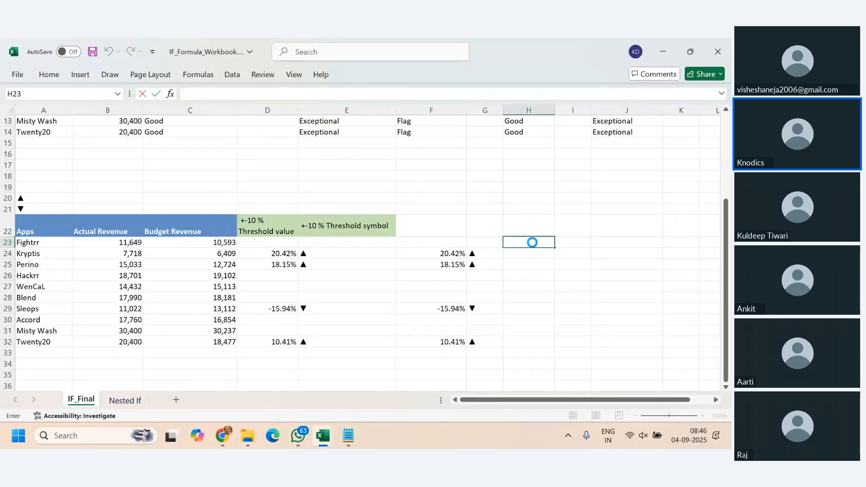
key("ctrl+v")
key("Return")
- Fill the H23 formula down through H32 and format the range as percentages
left_click(532, 243)
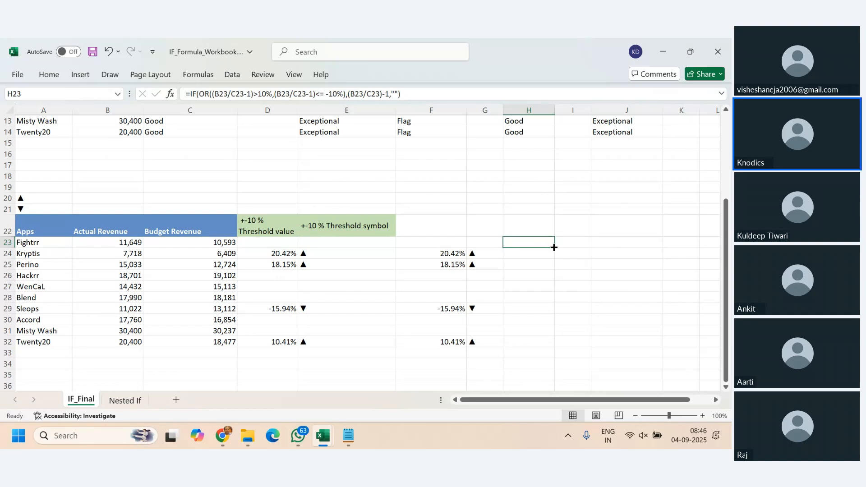
left_click_drag(554, 247, 555, 345)
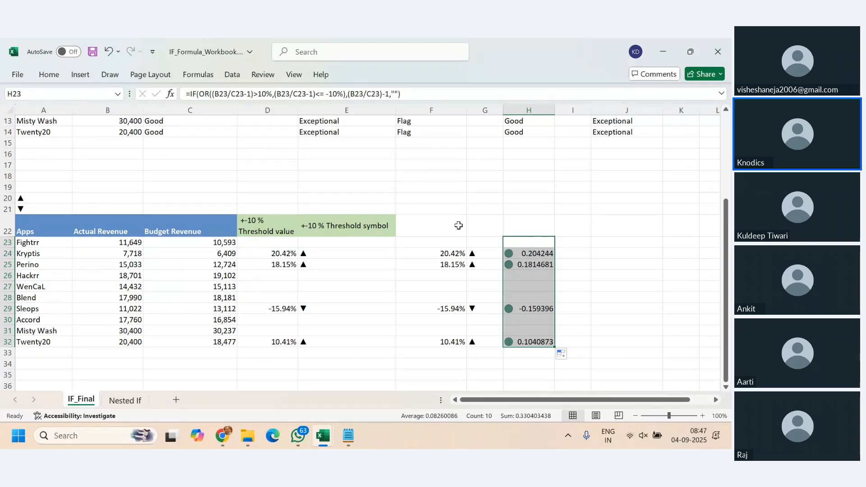
left_click(50, 76)
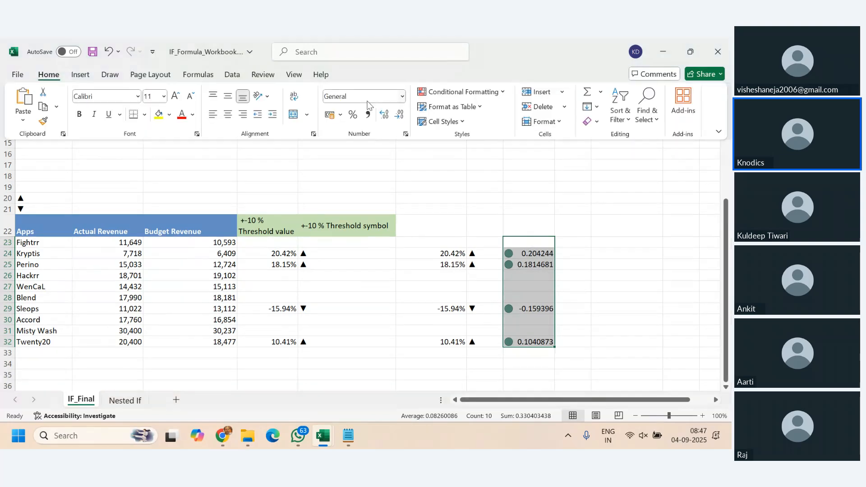
left_click(352, 114)
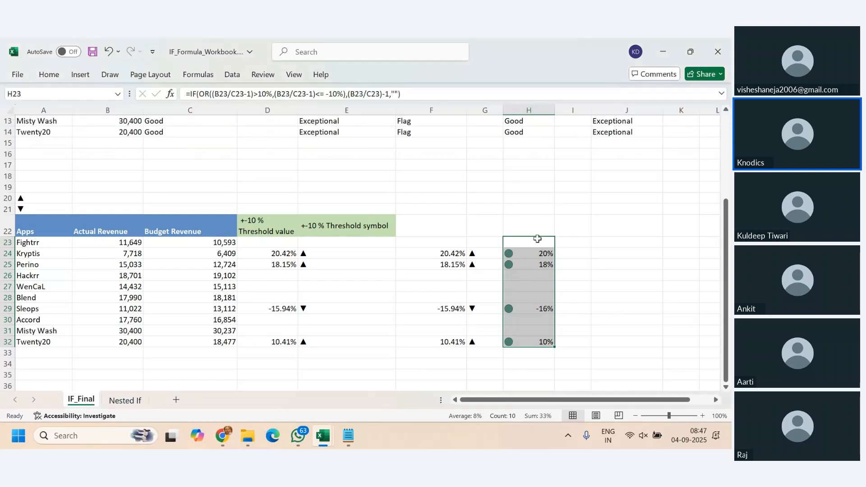
- Delete the three-arrow icon set rule applied to H23:H32 from the conditional formatting rules
left_click_drag(537, 242, 552, 342)
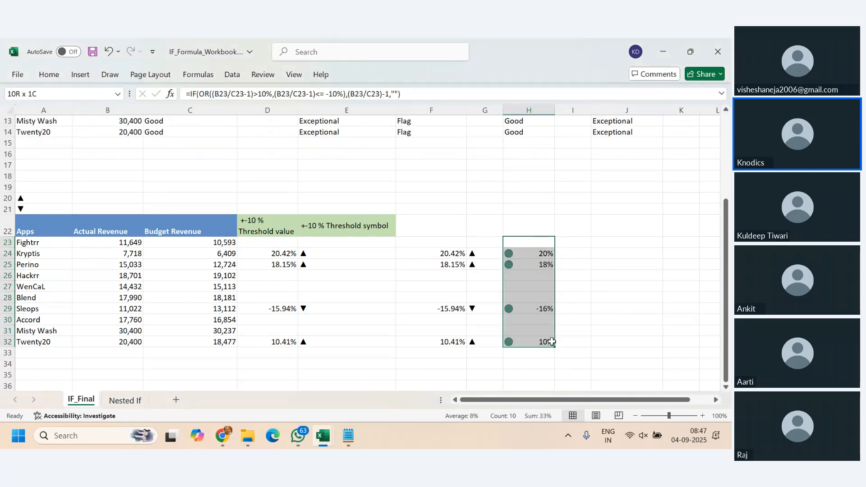
left_click(48, 75)
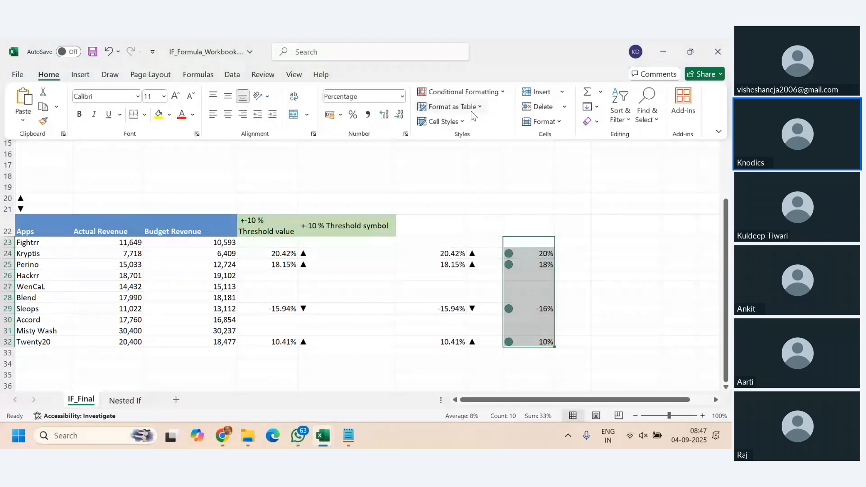
left_click(500, 93)
left_click(472, 262)
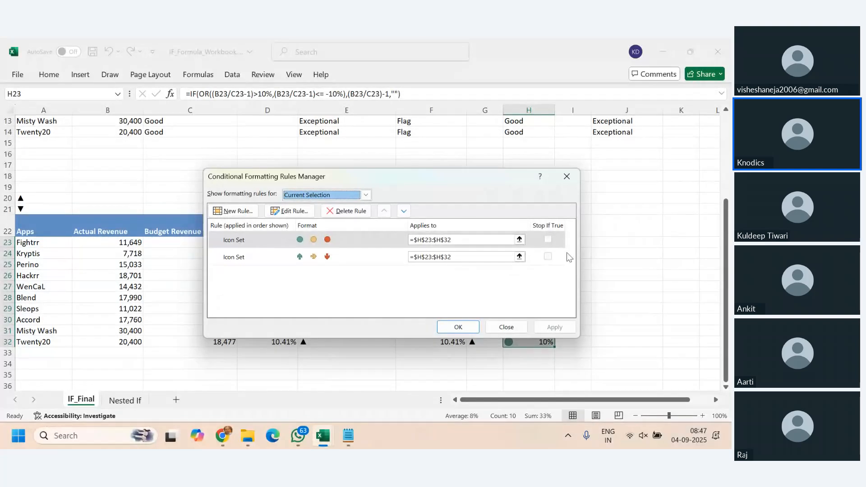
left_click(297, 259)
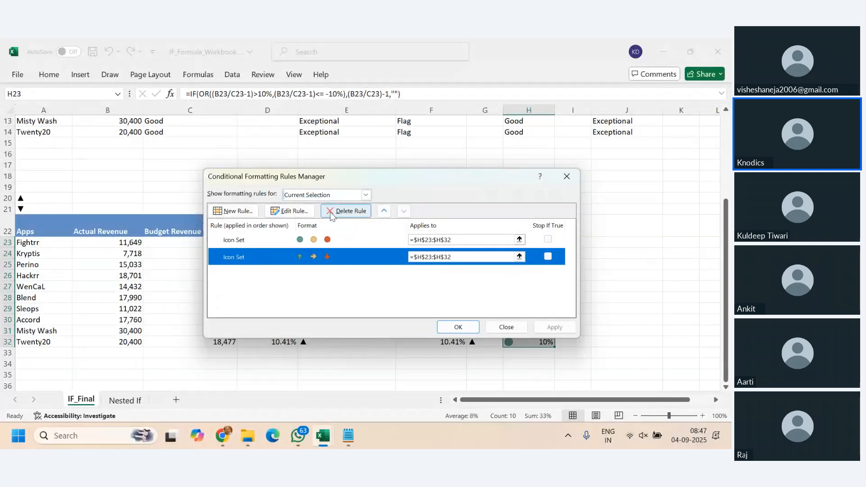
left_click(346, 211)
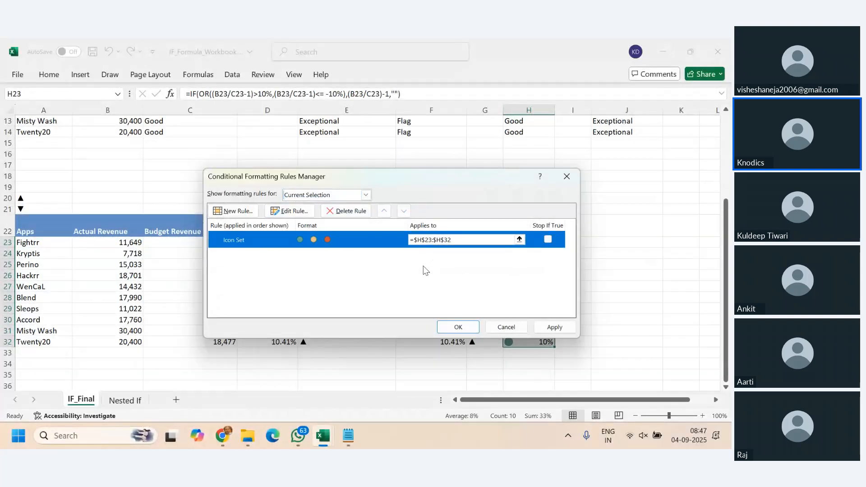
- Edit the remaining circle icon set rule, setting the green icon's threshold value to 0 with type Percent
double_click(367, 244)
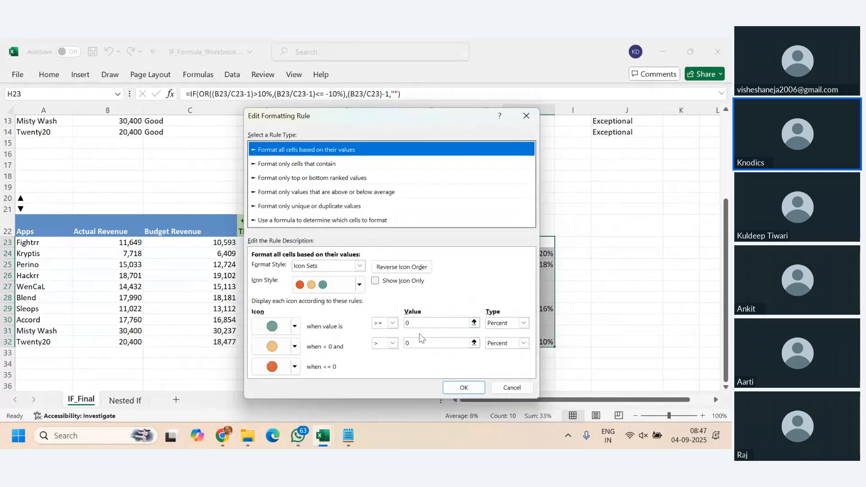
left_click(524, 324)
left_click(524, 324)
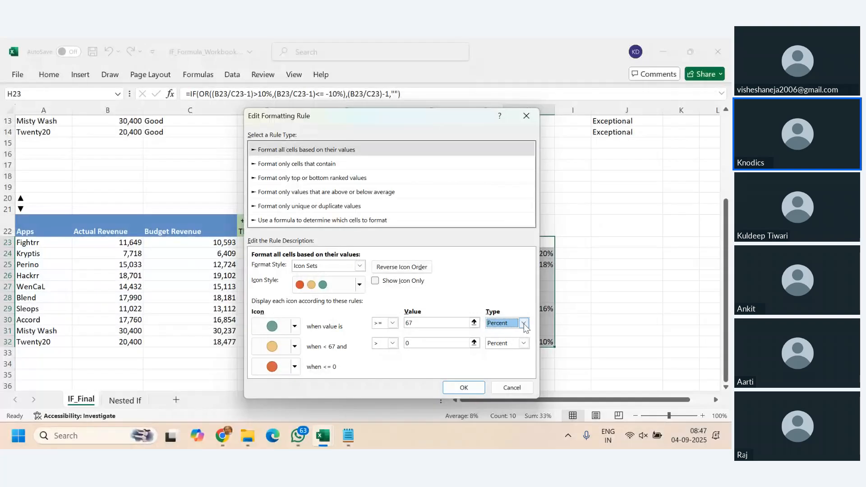
double_click(453, 327)
type("0")
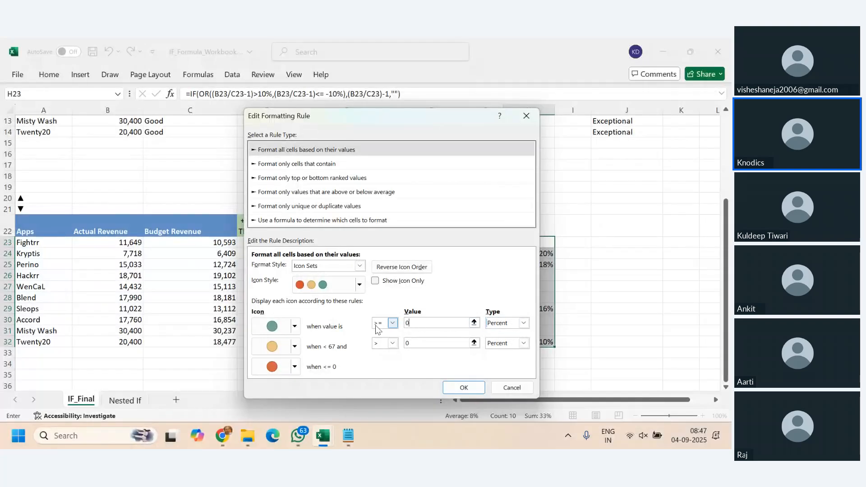
- Keep the yellow icon's type as Percent and try an equals sign as its threshold value
left_click(524, 344)
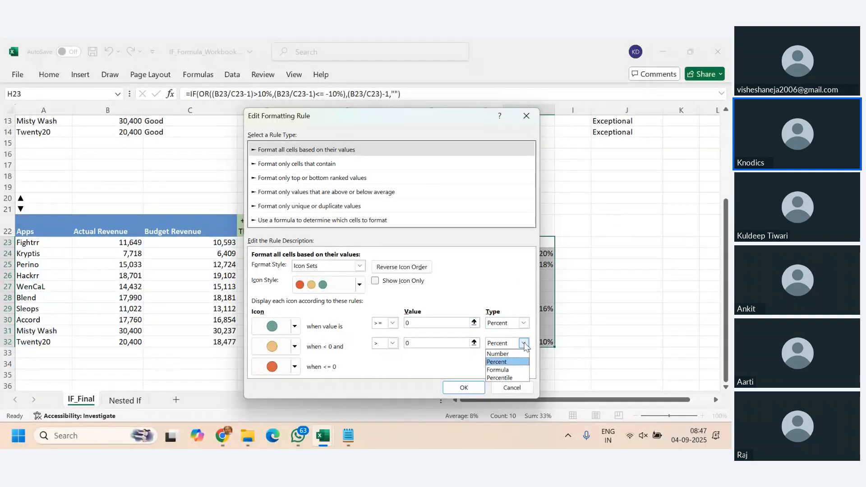
left_click(518, 362)
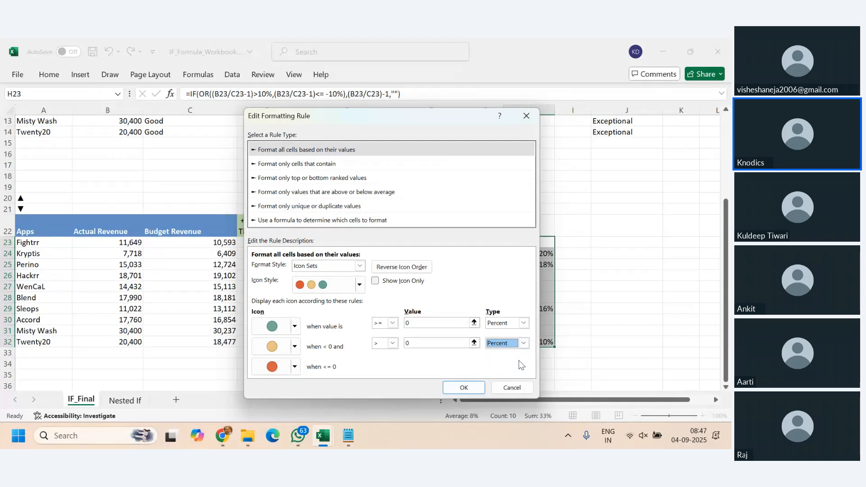
double_click(418, 342)
type("=")
left_click(295, 348)
left_click(294, 350)
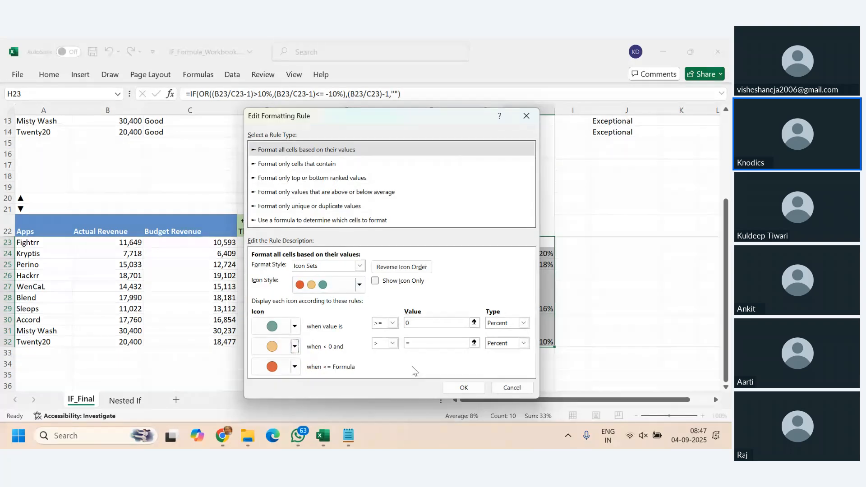
left_click(393, 344)
left_click(397, 348)
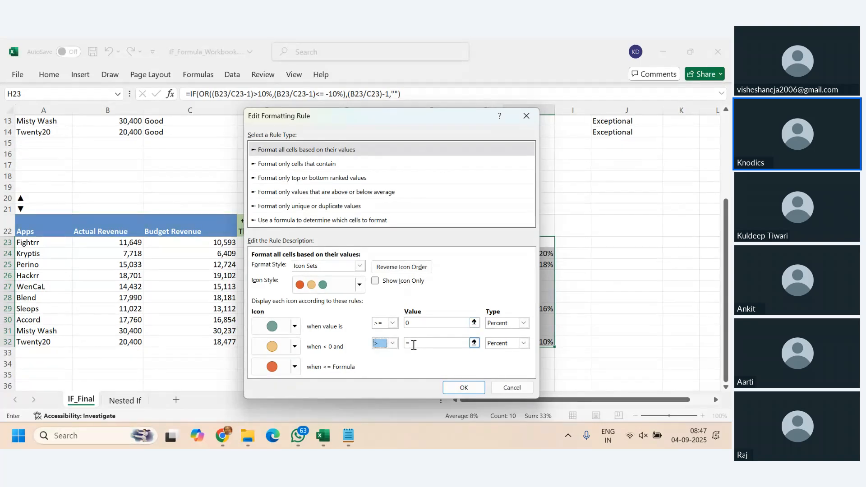
key("Tab")
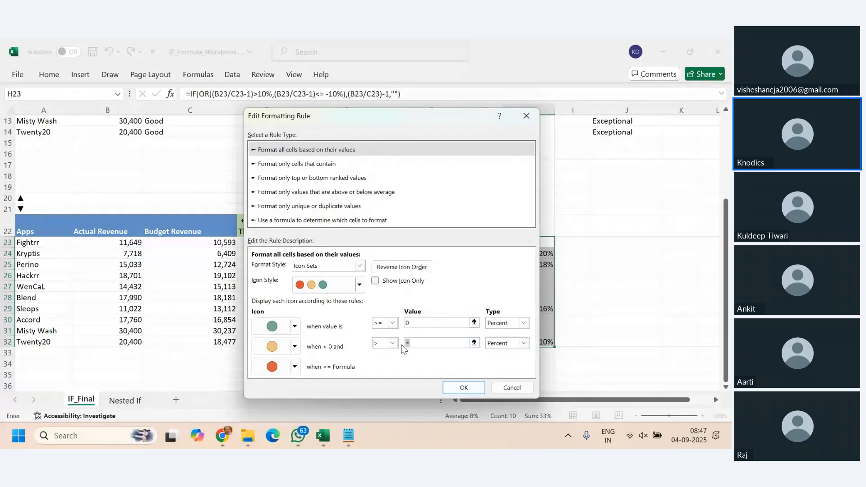
- Set both the green and yellow circle icons' threshold values to 10 Percent and apply the rule to H23:H32
left_click(429, 324)
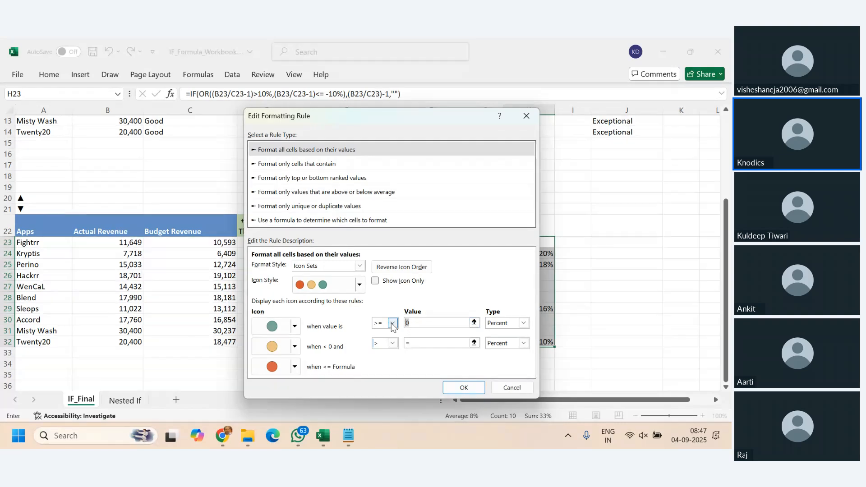
type("10")
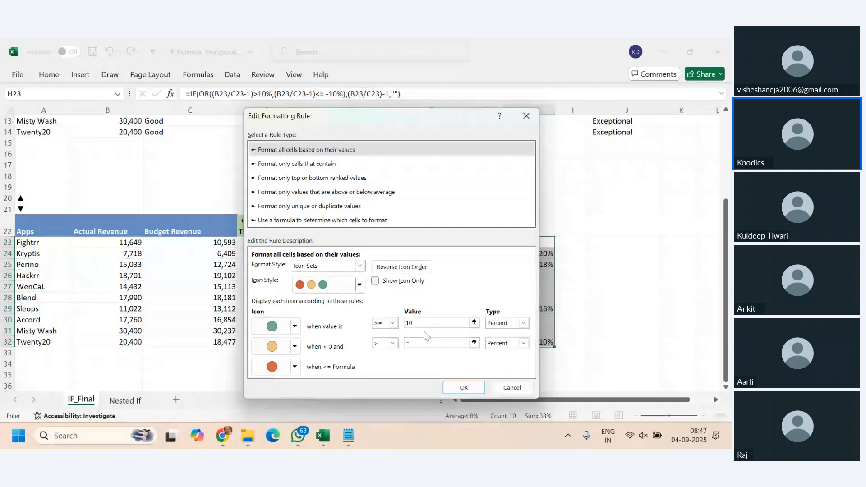
key("Tab")
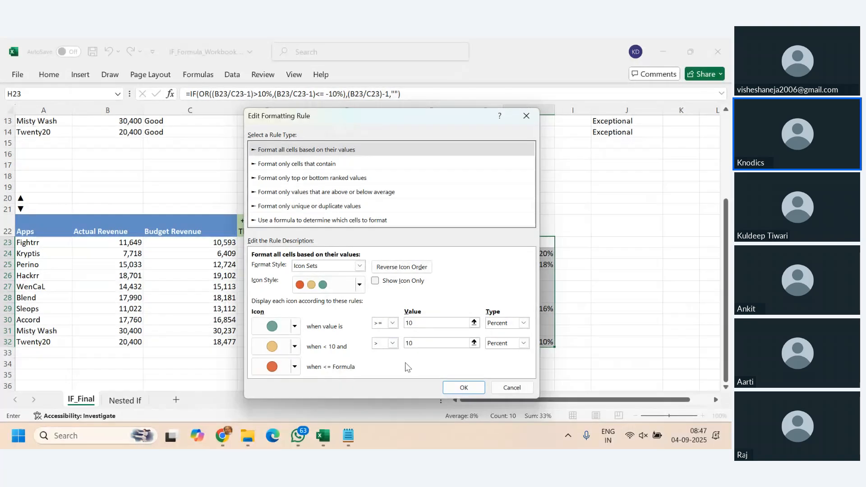
left_click(464, 387)
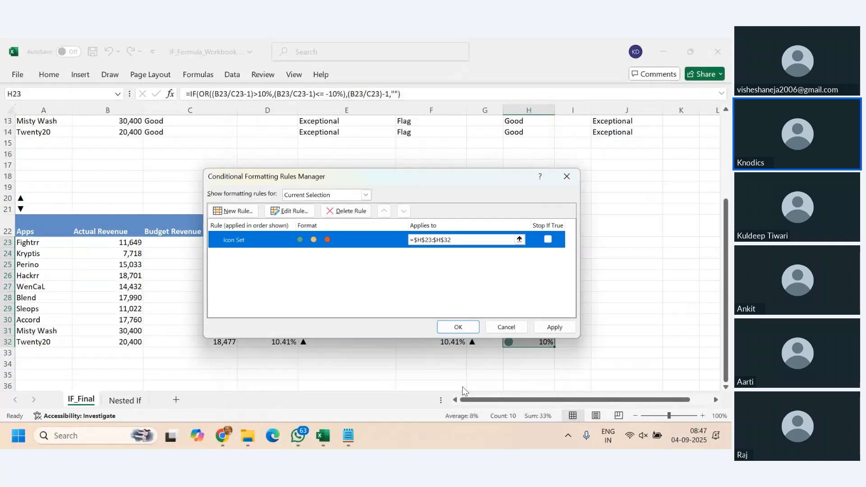
left_click(558, 328)
left_click(517, 327)
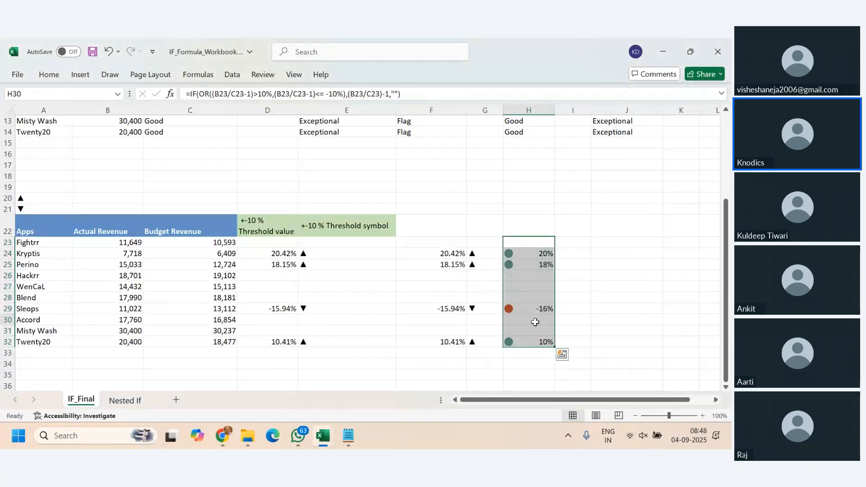
left_click(535, 322)
left_click(541, 311)
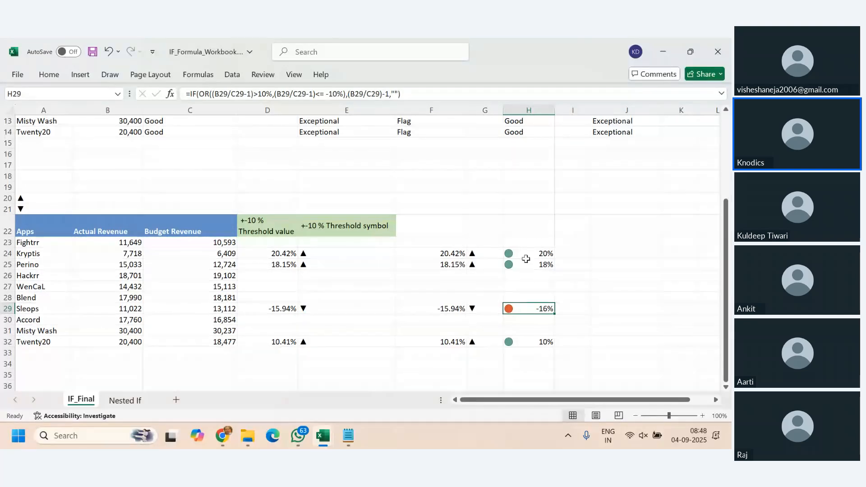
- Open the existing icon set rule on H23:H32 for editing
left_click_drag(528, 242, 535, 339)
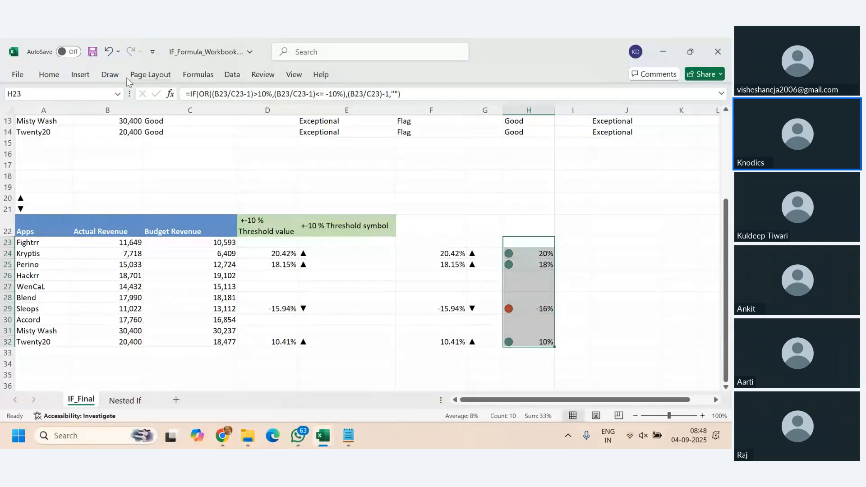
left_click(49, 74)
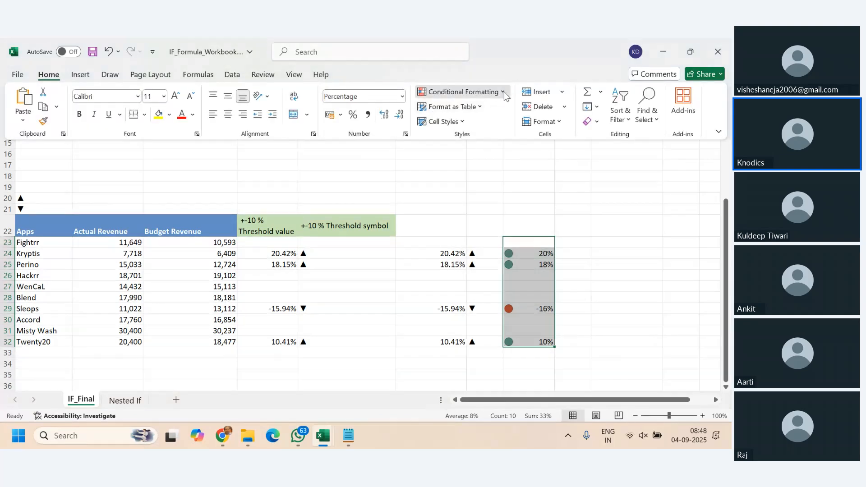
left_click(461, 91)
left_click(454, 260)
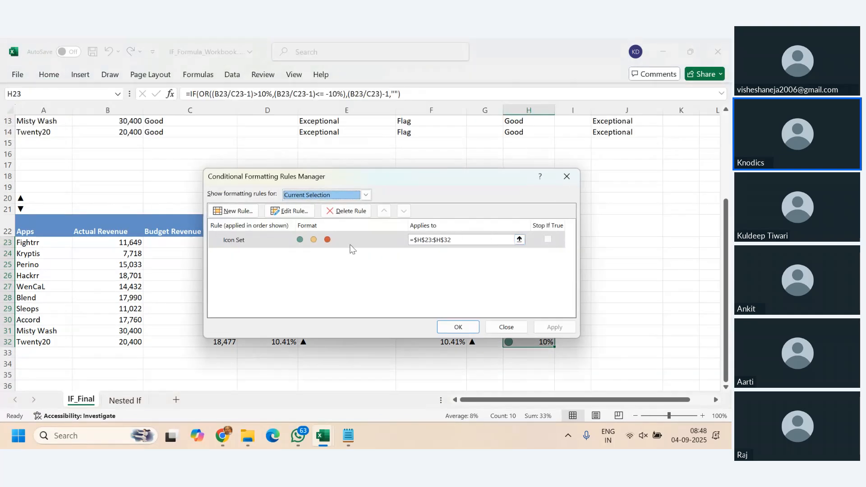
double_click(285, 245)
- Try the four coloured arrows icon style with the top two threshold values set to 10 Percent
left_click(360, 288)
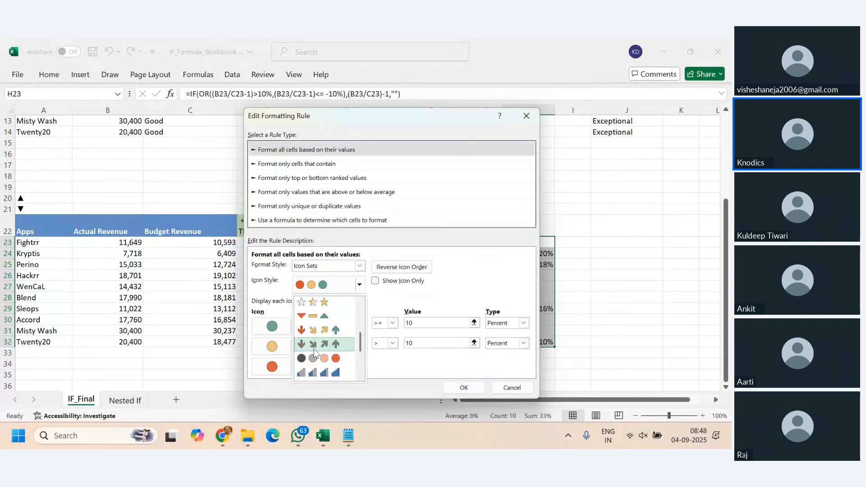
left_click(338, 359)
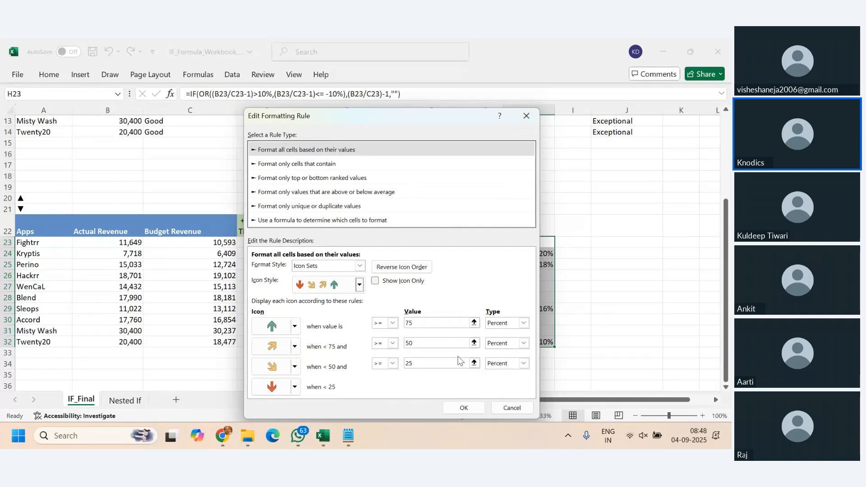
double_click(432, 323)
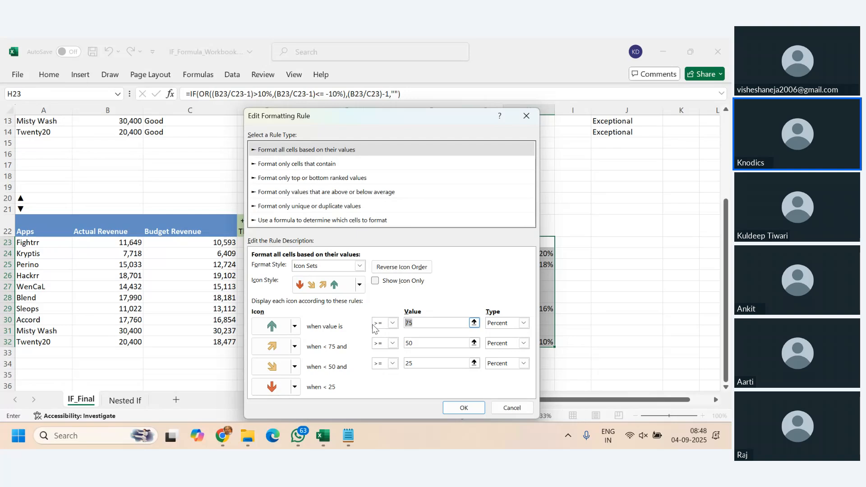
double_click(410, 343)
type("10")
left_click(464, 408)
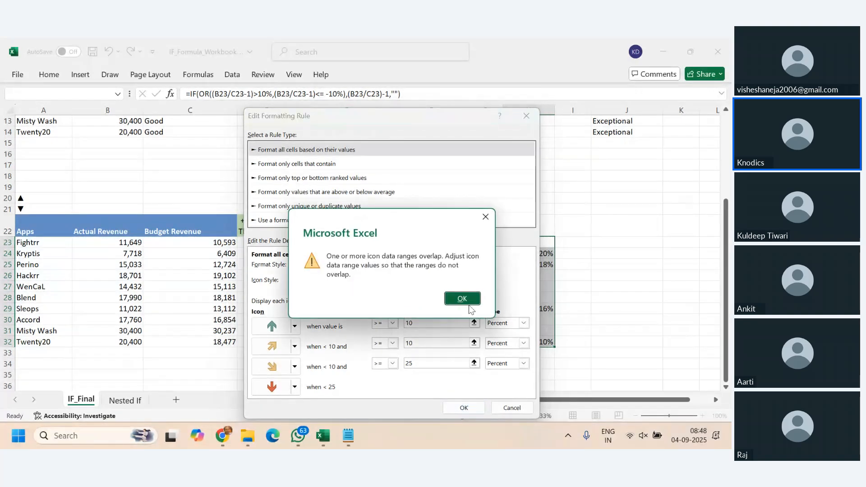
left_click(462, 298)
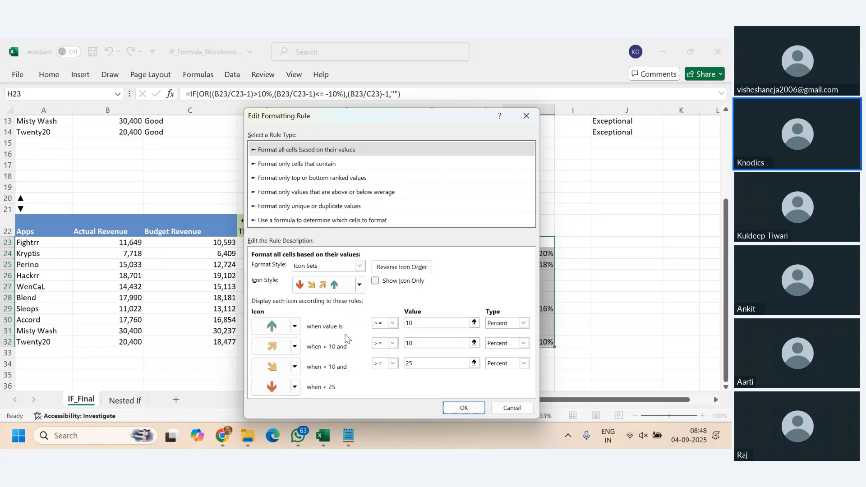
- Switch the icon style to three coloured arrows and set the green and yellow arrows' threshold values to 10 Percent
left_click(360, 286)
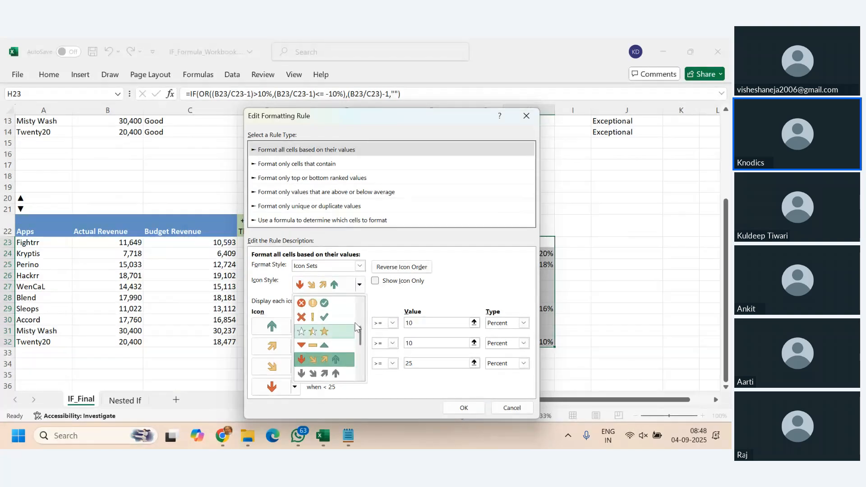
left_click_drag(360, 334, 359, 308)
left_click(312, 303)
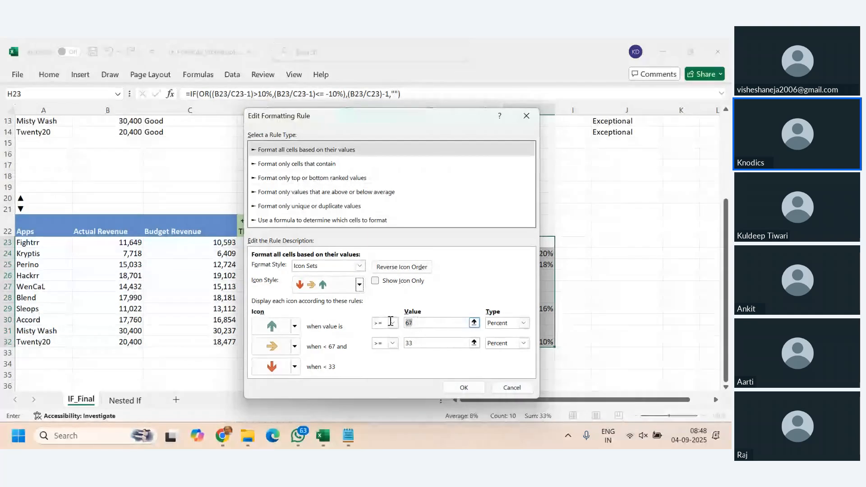
double_click(408, 323)
type("10")
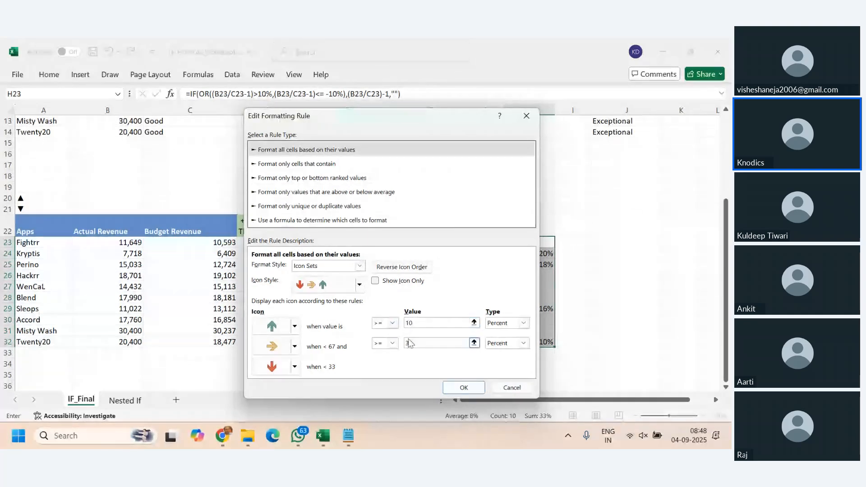
double_click(427, 344)
type("10")
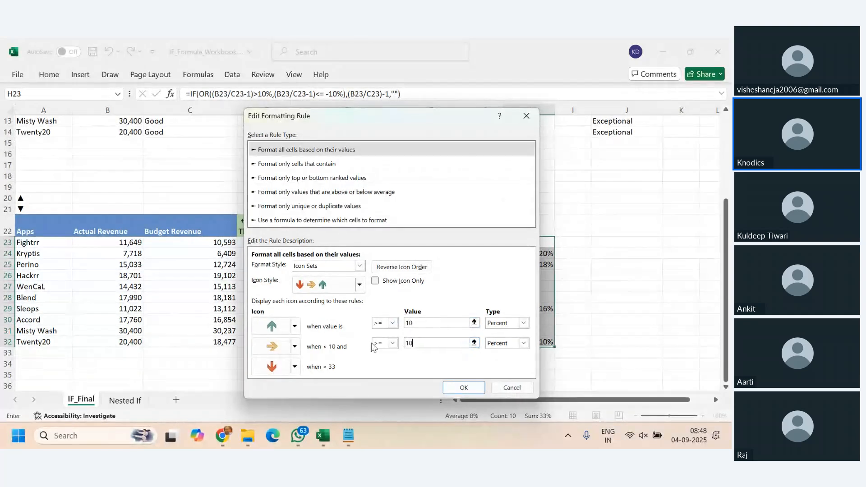
- Apply the edited arrow rule to H23:H32 and check the icons in H24 and H29
left_click(463, 387)
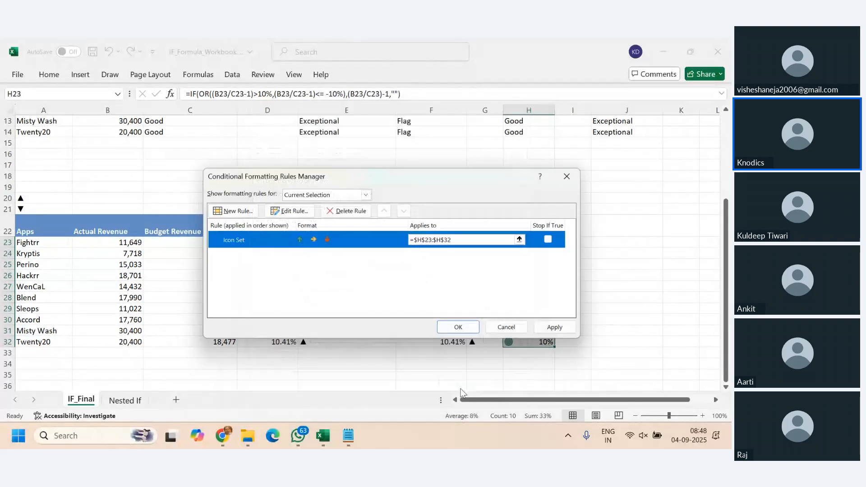
left_click(565, 327)
left_click(506, 328)
left_click(603, 329)
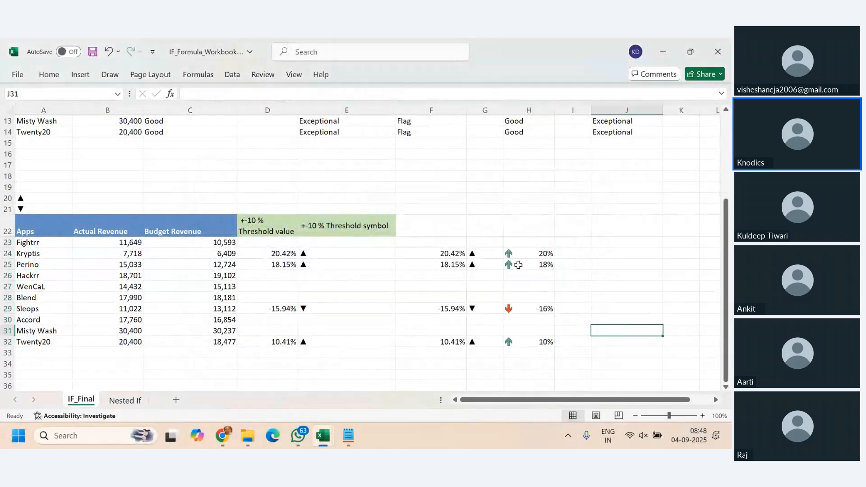
left_click(518, 254)
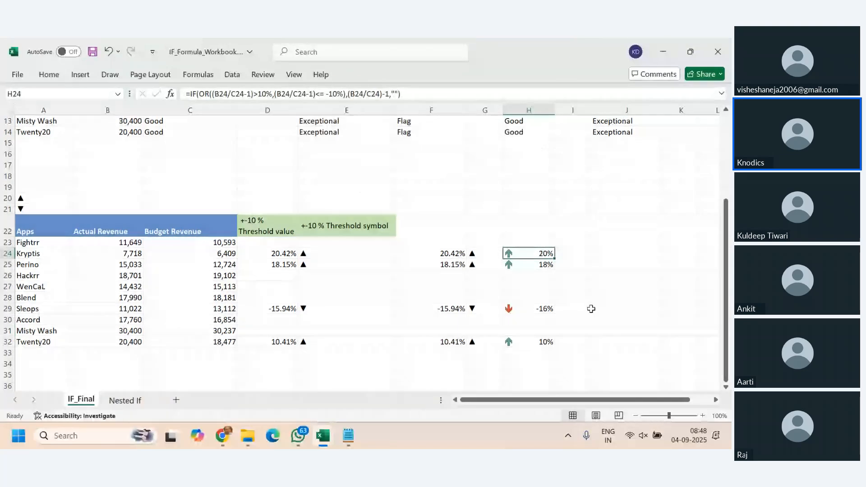
left_click(529, 310)
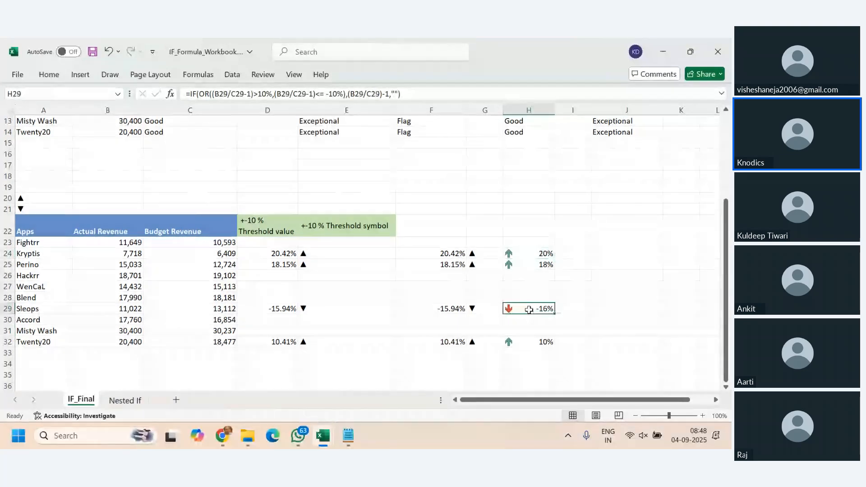
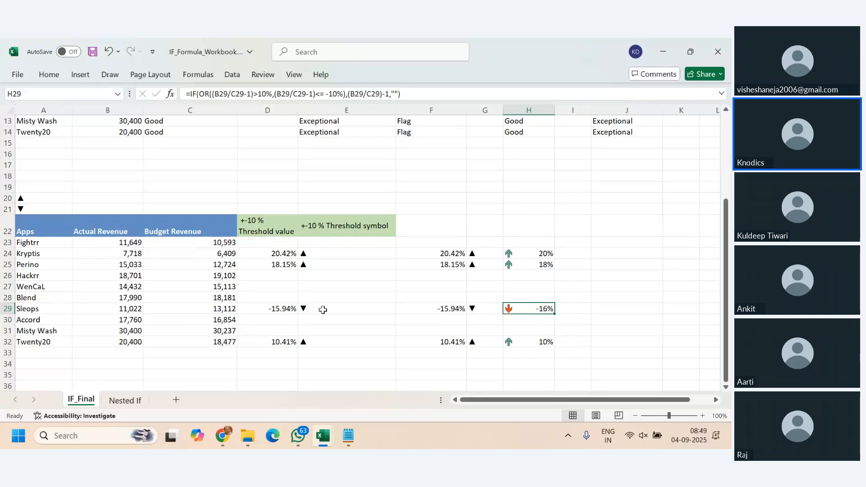
scroll(324, 311, "down", 4)
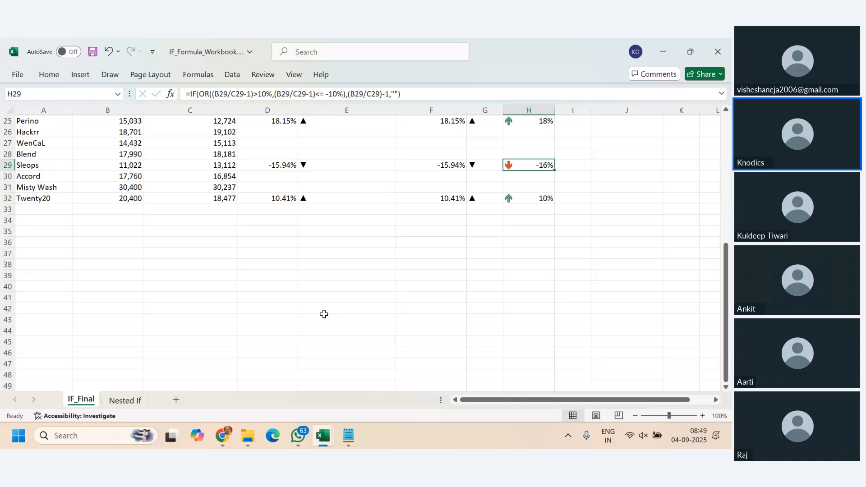
left_click(129, 244)
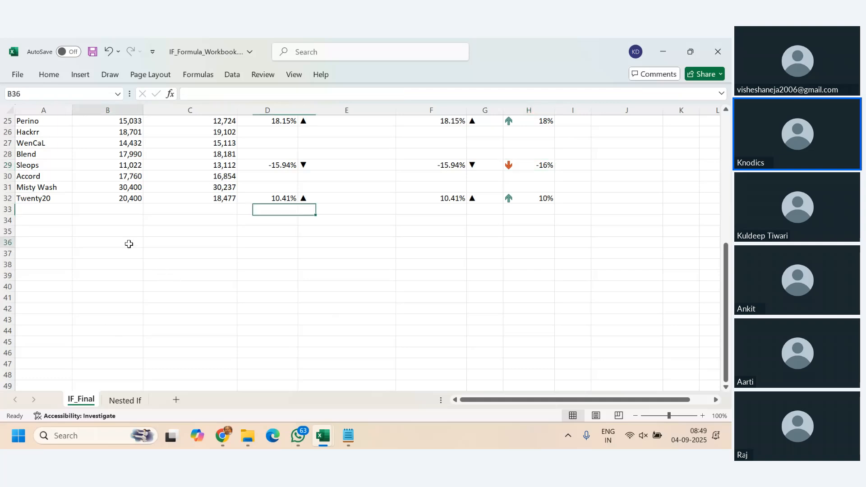
left_click(56, 266)
type("Hall1")
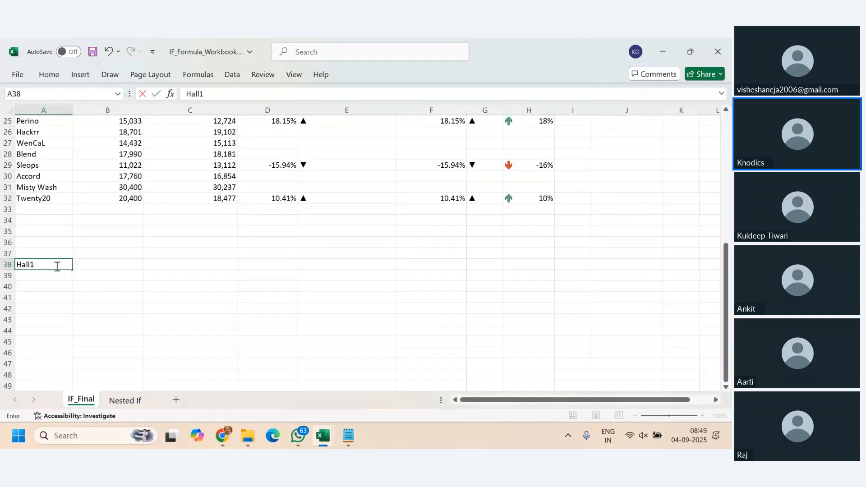
key("Tab")
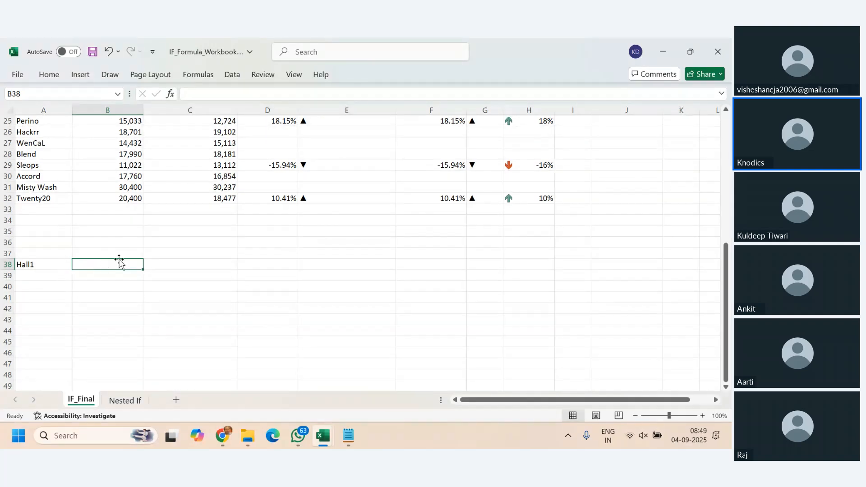
left_click(105, 253)
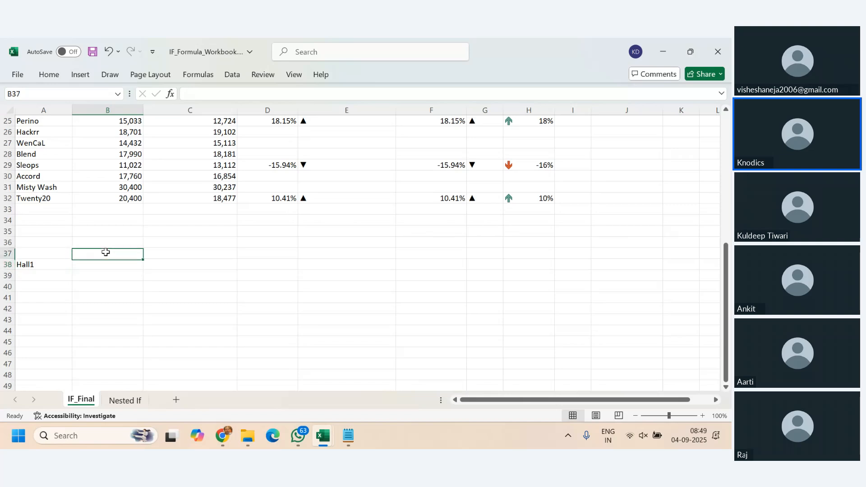
type("60")
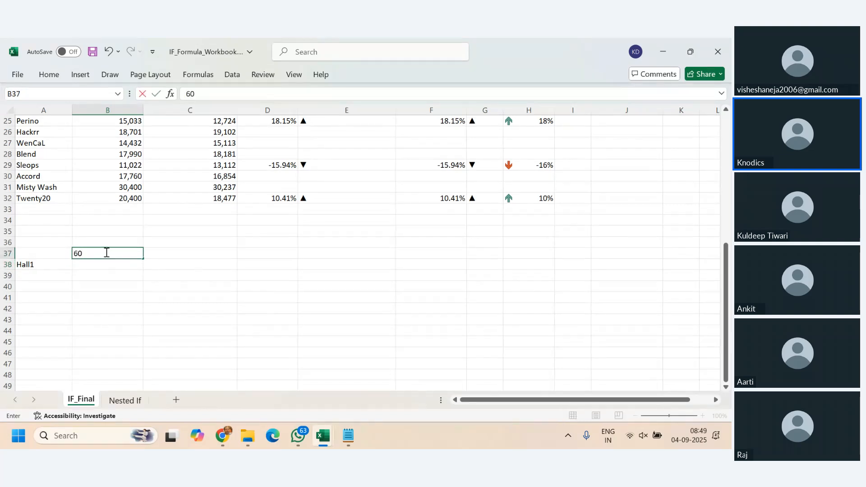
key("Return")
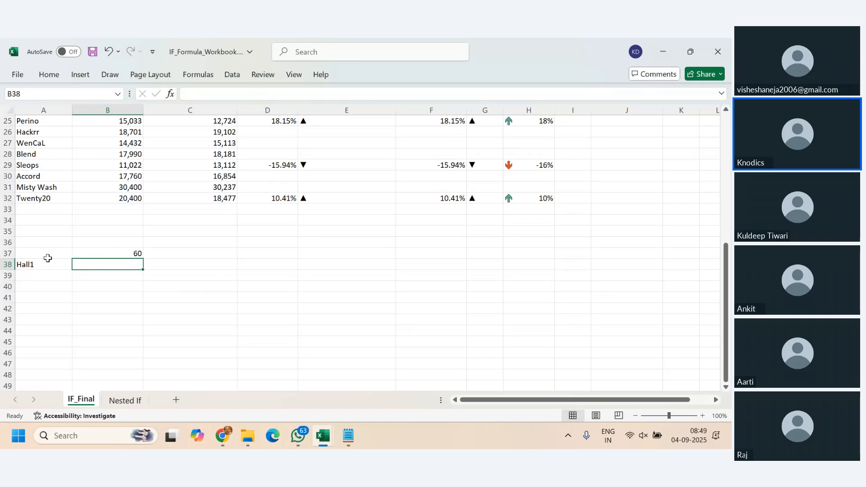
left_click(97, 242)
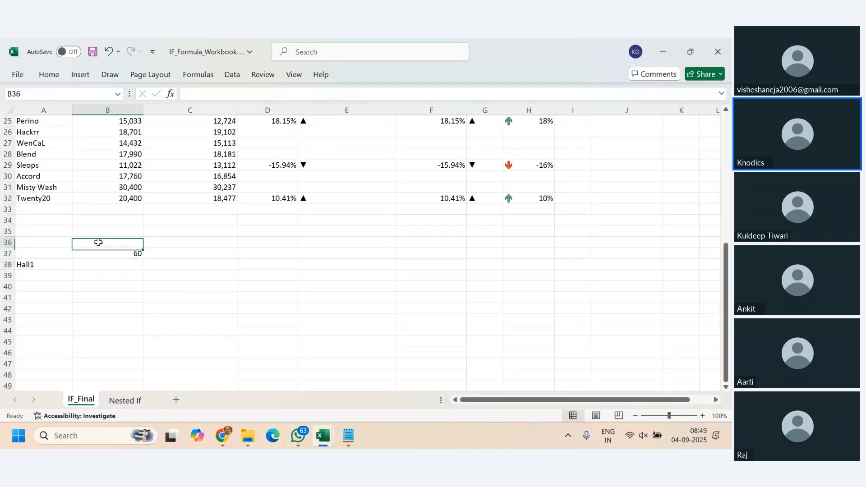
left_click(41, 263)
key("Delete")
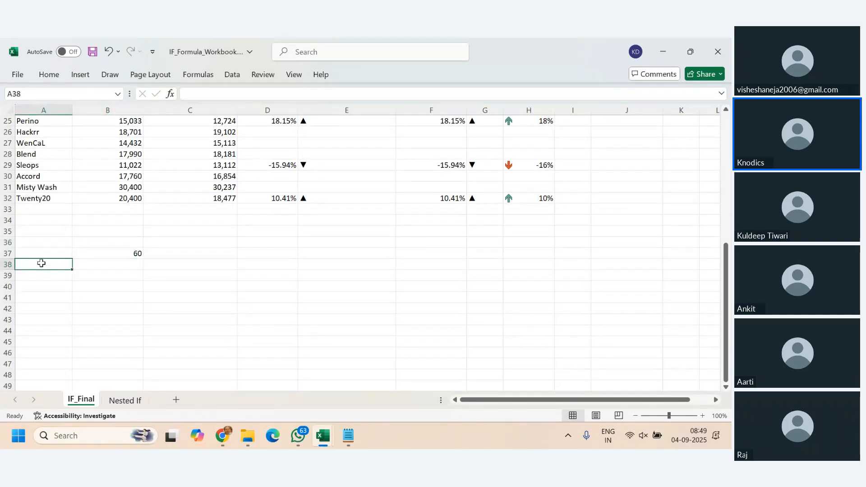
- Enter the column headings Hall1, Hall2, Hall3 and Hall4 in B36:E36
left_click(109, 243)
type("H")
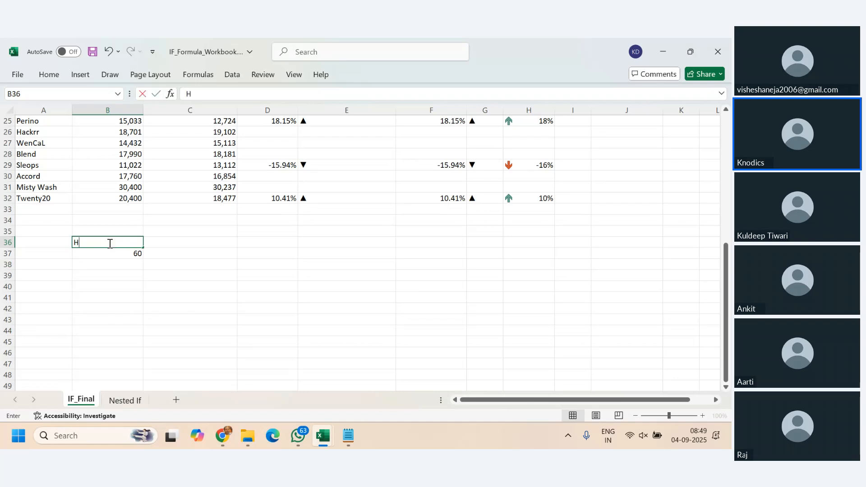
type("all1")
key("Tab")
type("H")
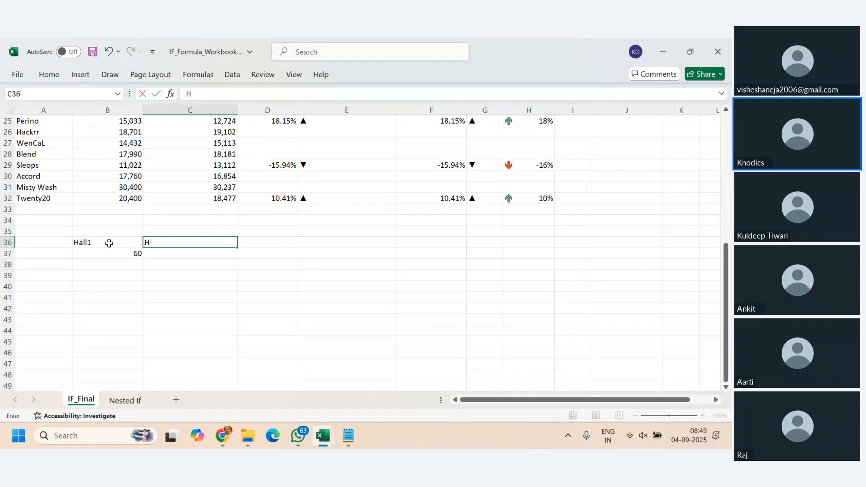
type("all2")
key("Tab")
type("Hall3")
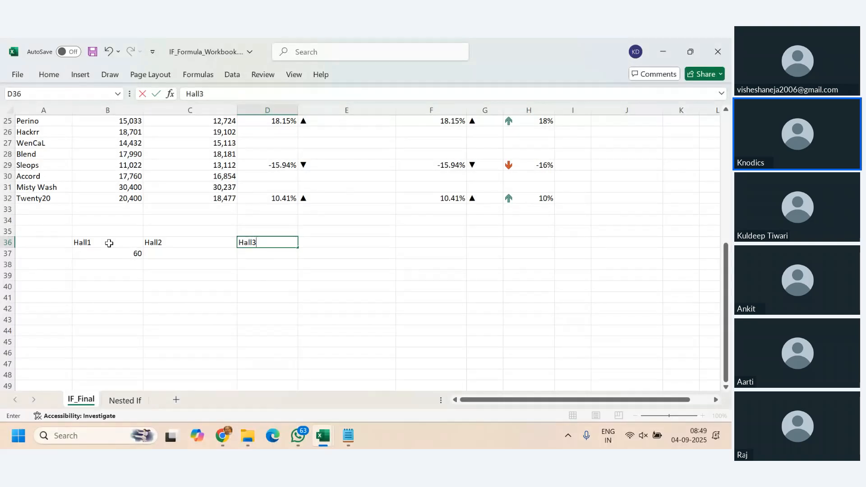
key("Tab")
type("Haa")
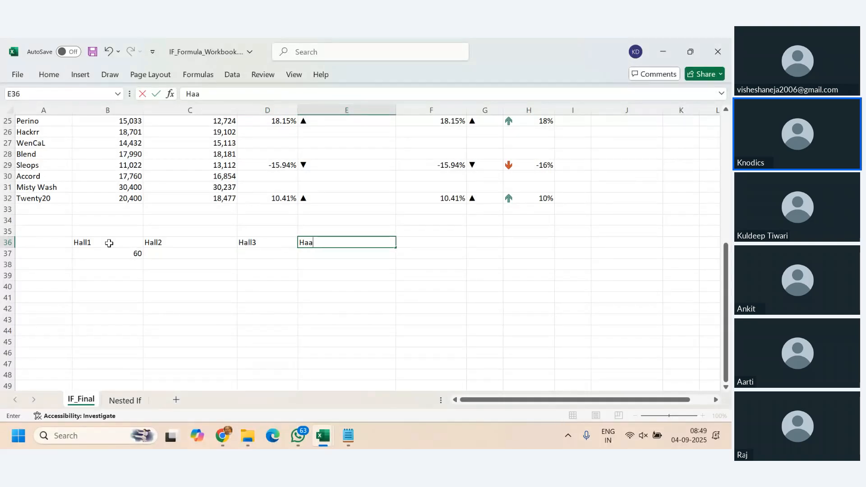
type("ll4")
key("Return")
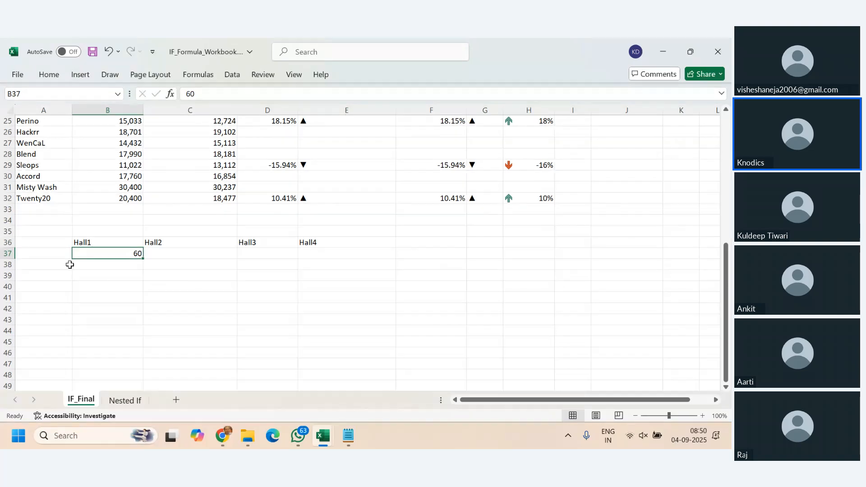
- Enter the row labels 1st, 2nd, 3rd and 4rth in A37:A40 below the hall headings
left_click(57, 253)
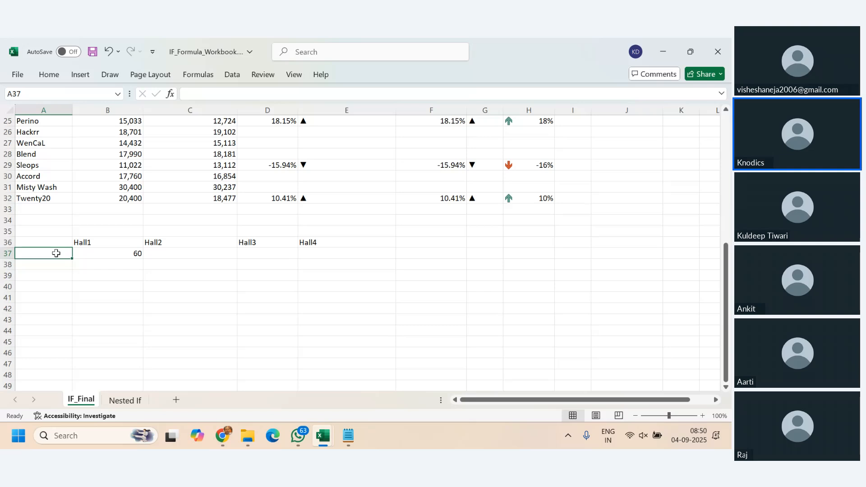
type("1w")
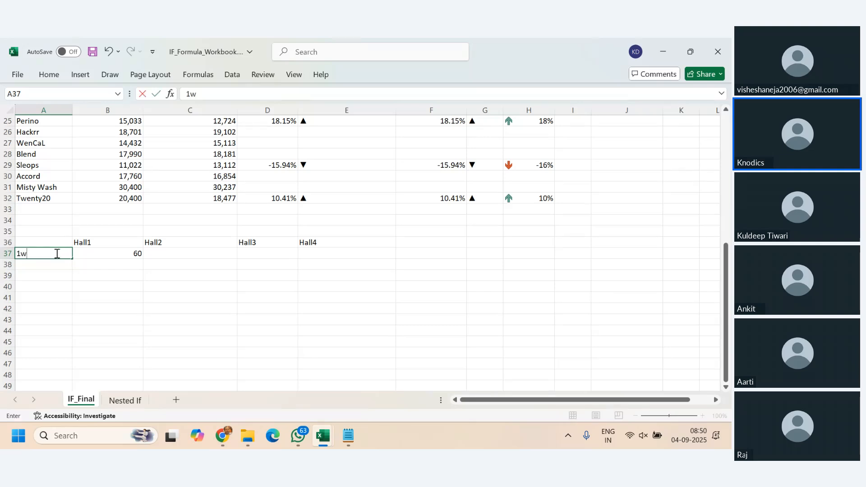
key("BackSpace")
type("st")
key("Return")
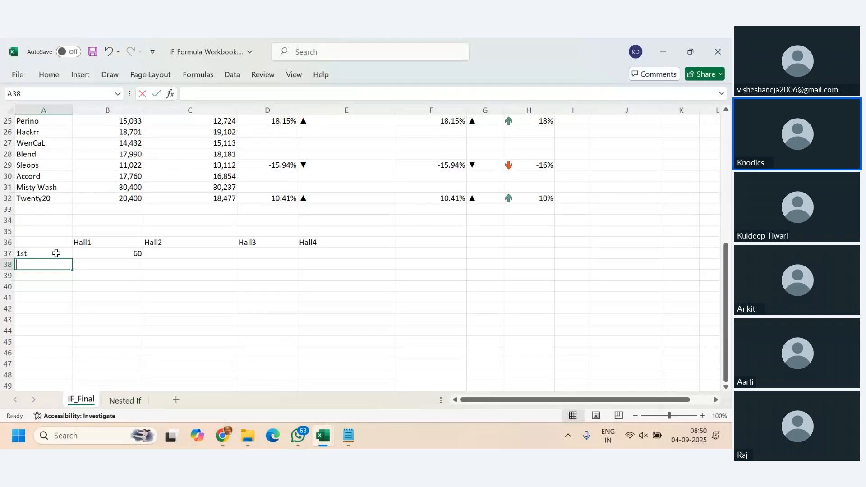
type("2nd")
key("Return")
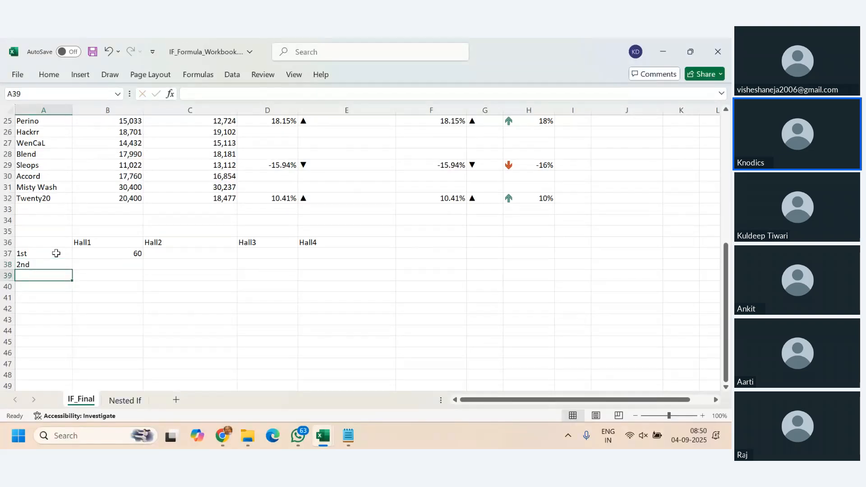
type("3rd")
key("Return")
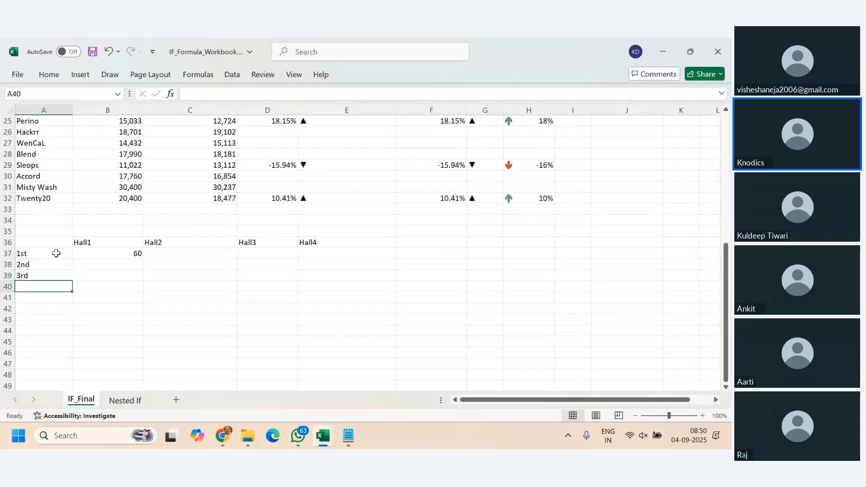
type("4r")
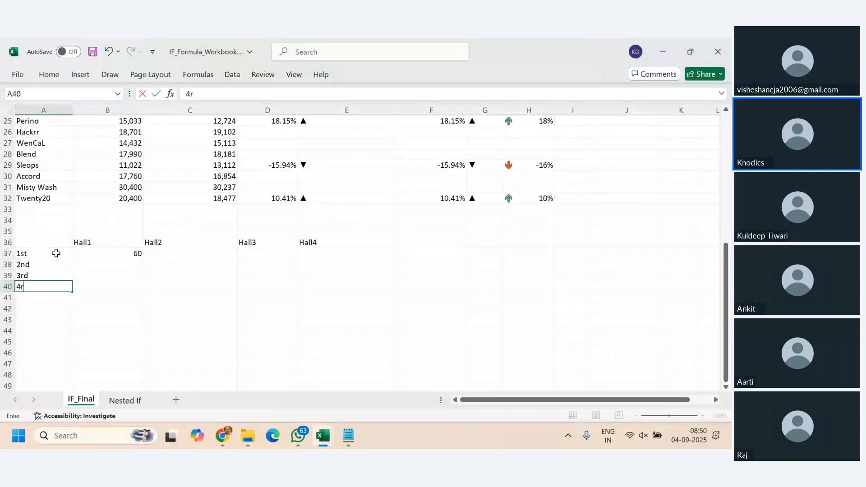
type("th")
key("Return")
- Clear B37 and enter 60, 55, 64 and 62 in B35:E35 above the Hall1 to Hall4 headings
left_click(129, 250)
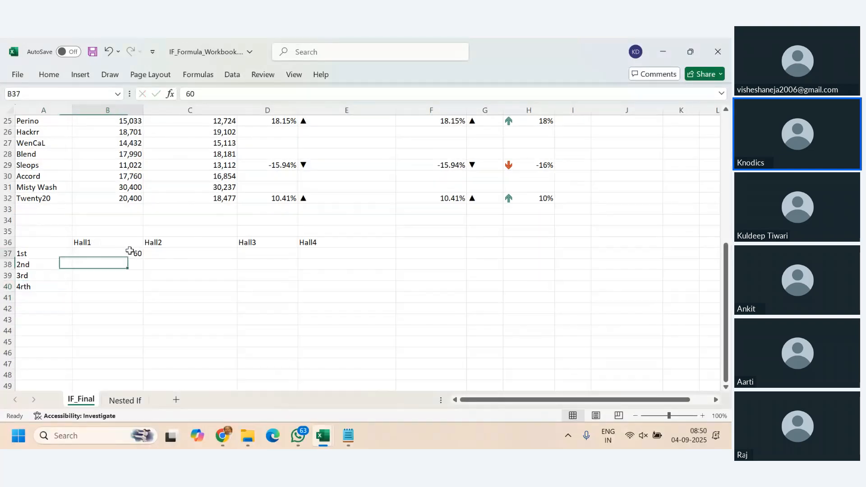
key("Delete")
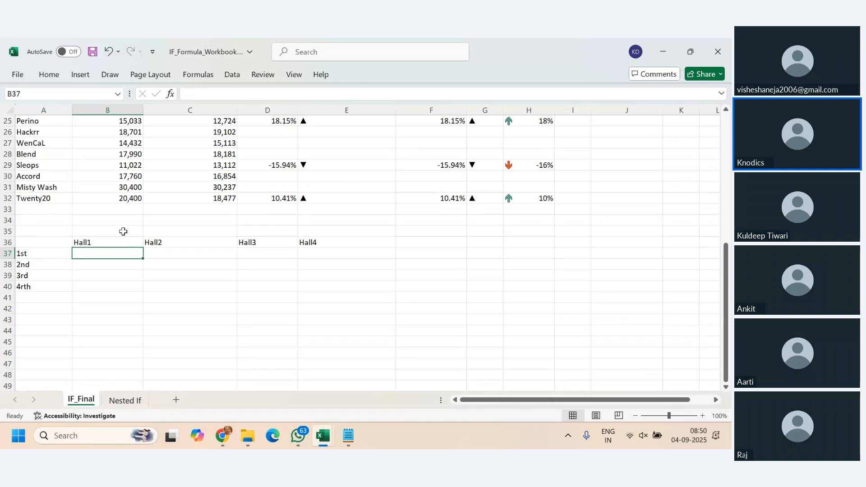
left_click(123, 232)
type("60")
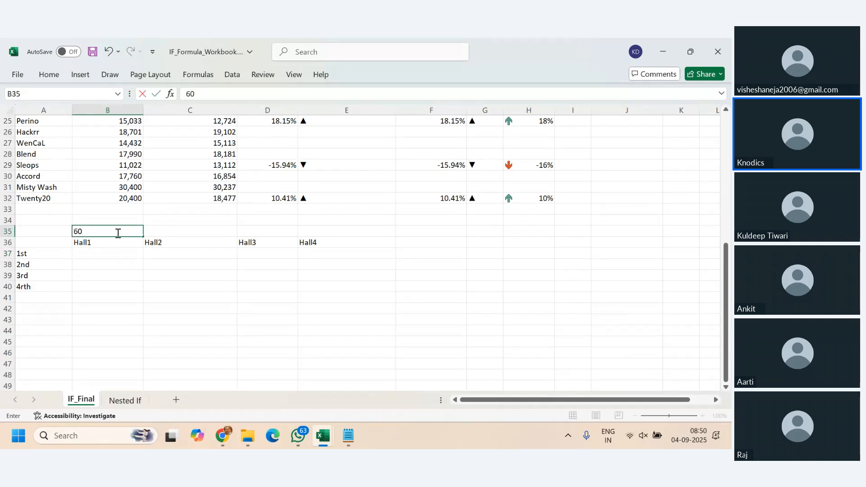
key("Tab")
type("55")
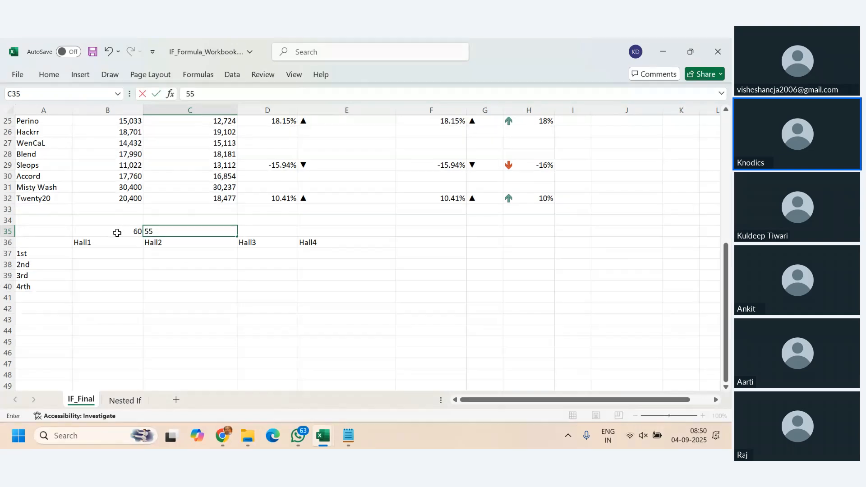
key("Tab")
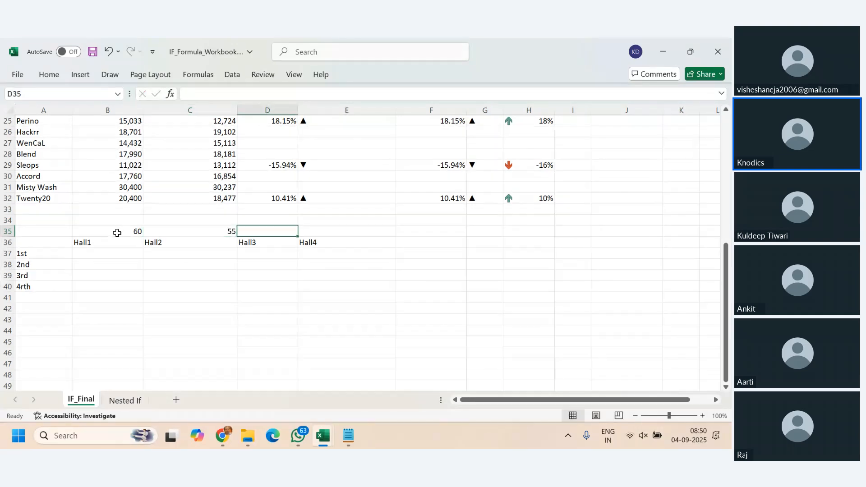
type("64")
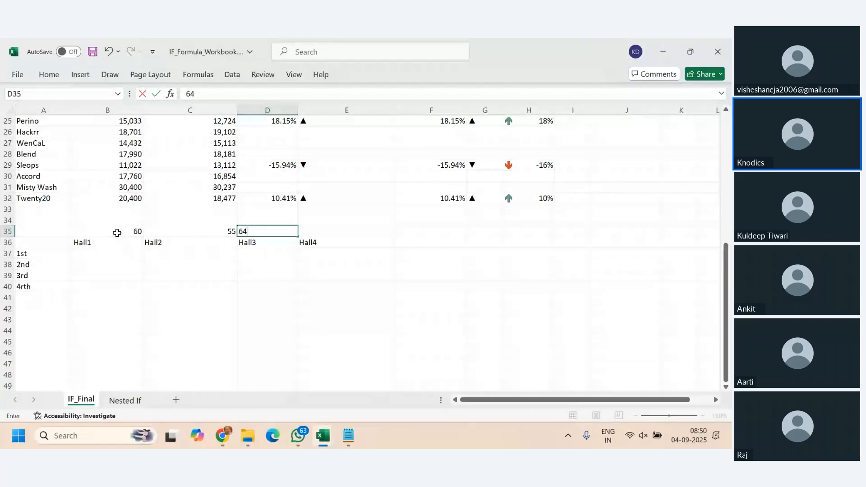
key("Tab")
type("62")
key("Return")
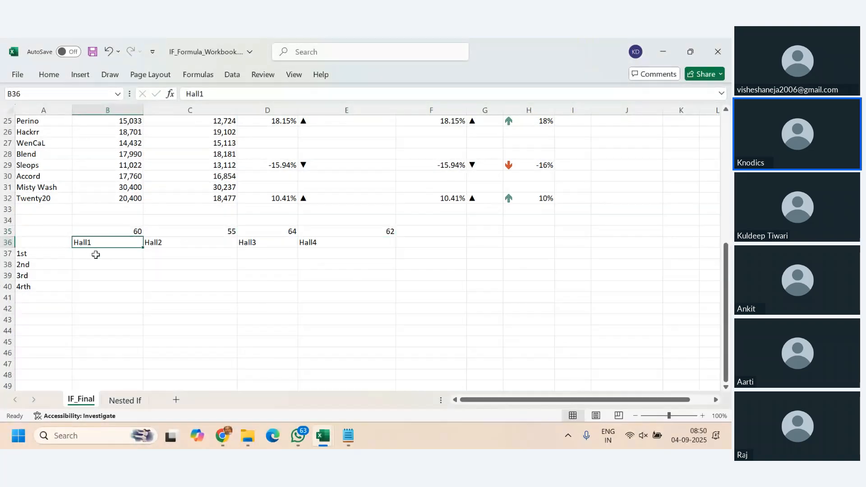
- Review the empty entry grid B37:E40 and the number above each hall heading in row 35
left_click_drag(95, 252, 316, 286)
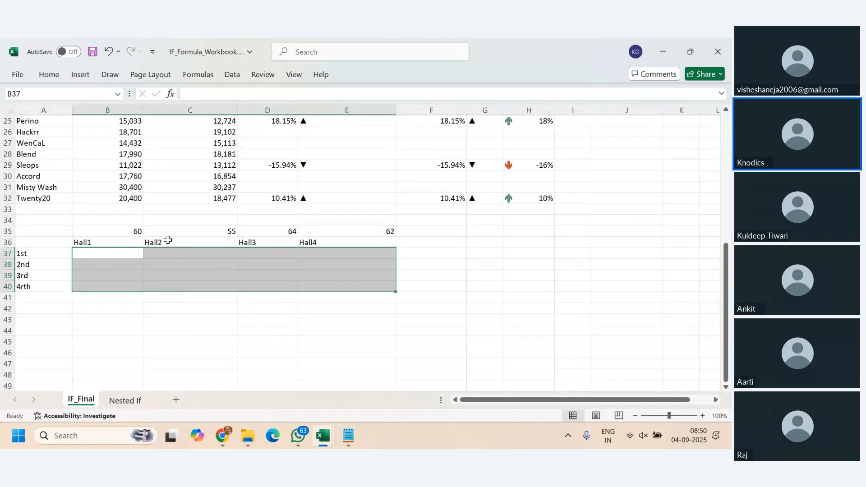
left_click(136, 229)
left_click(209, 230)
left_click(258, 228)
left_click(339, 230)
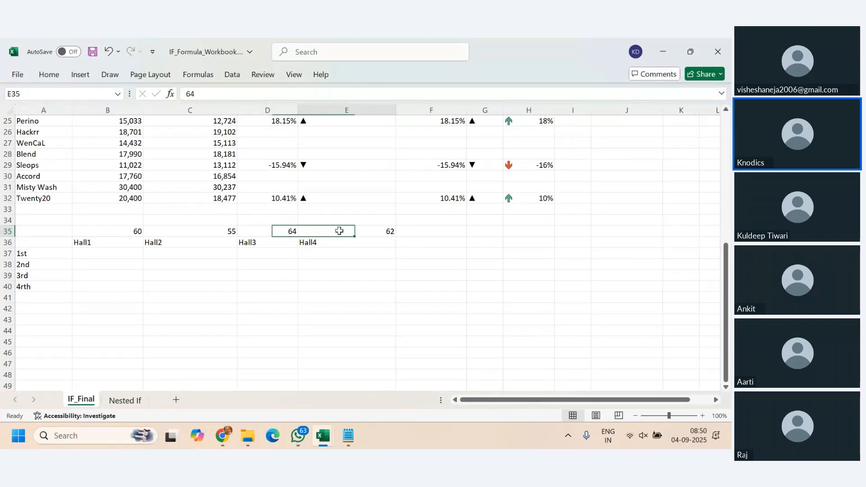
left_click(112, 254)
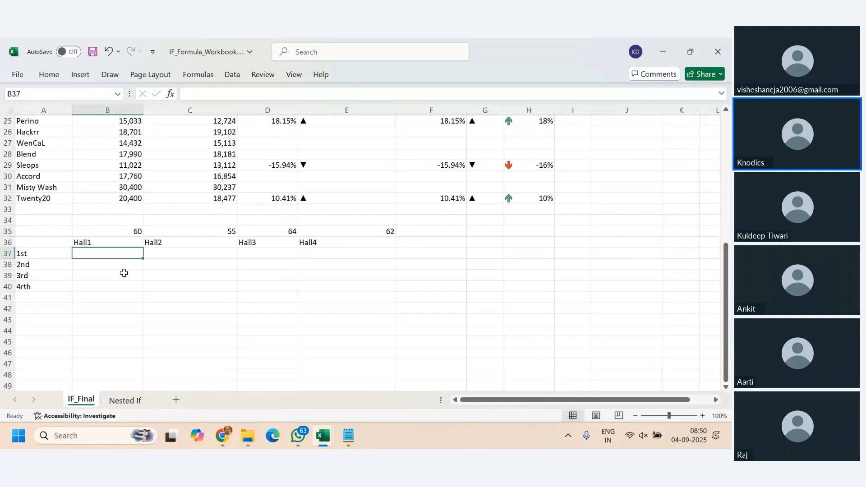
left_click(90, 297)
left_click(103, 255)
- Total B37:B40 with a SUM formula in B41 and fill it across to E41
left_click(101, 300)
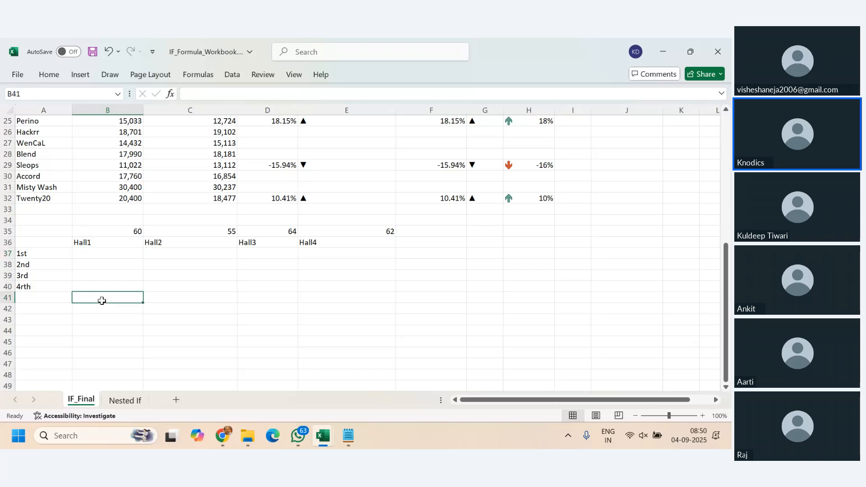
type("=sum(")
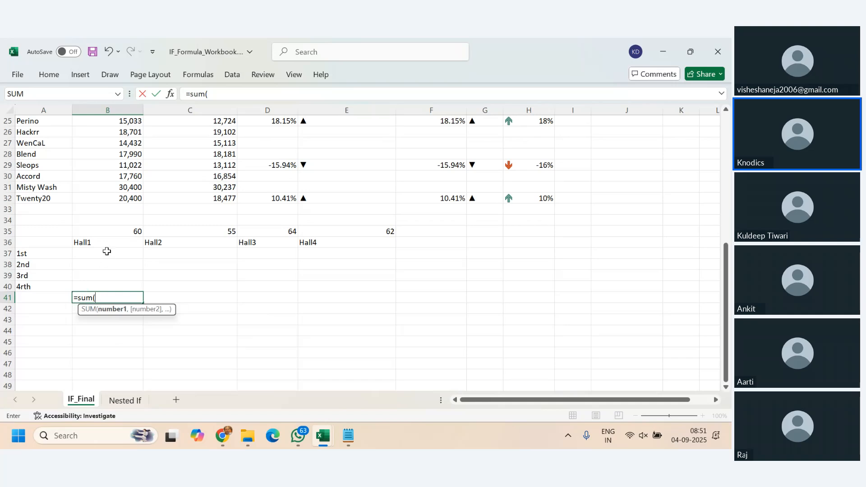
left_click_drag(106, 251, 114, 287)
key("Return")
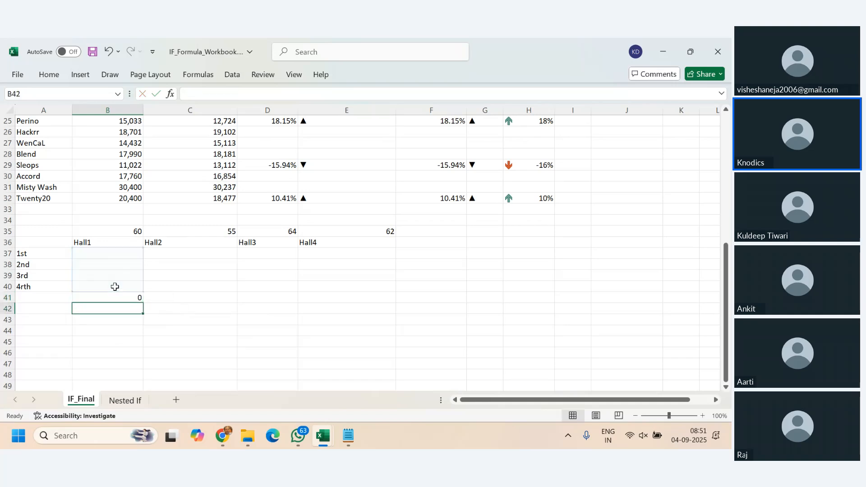
left_click(118, 296)
left_click_drag(143, 303, 392, 304)
- Start a new conditional formatting rule for cell B42 below the Hall1 total
left_click(125, 311)
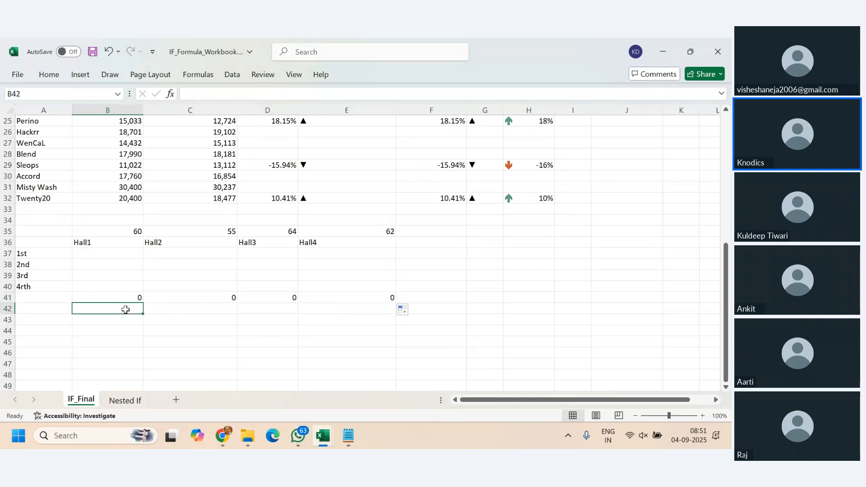
left_click(49, 75)
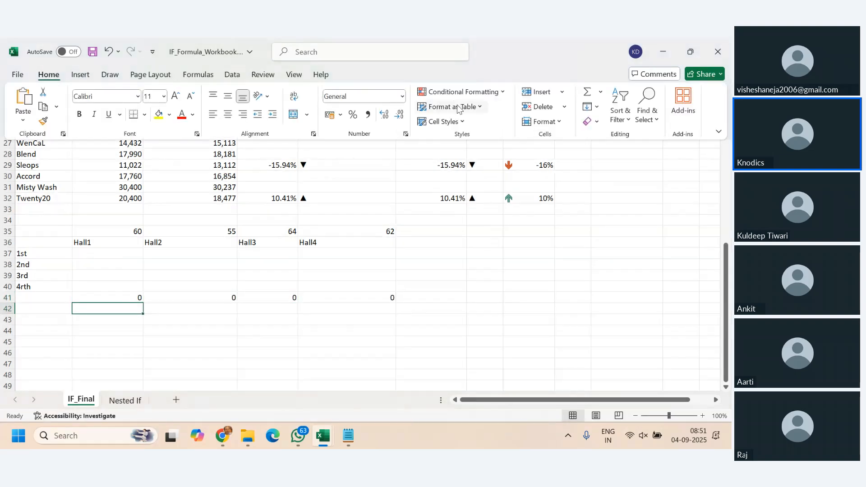
left_click(502, 92)
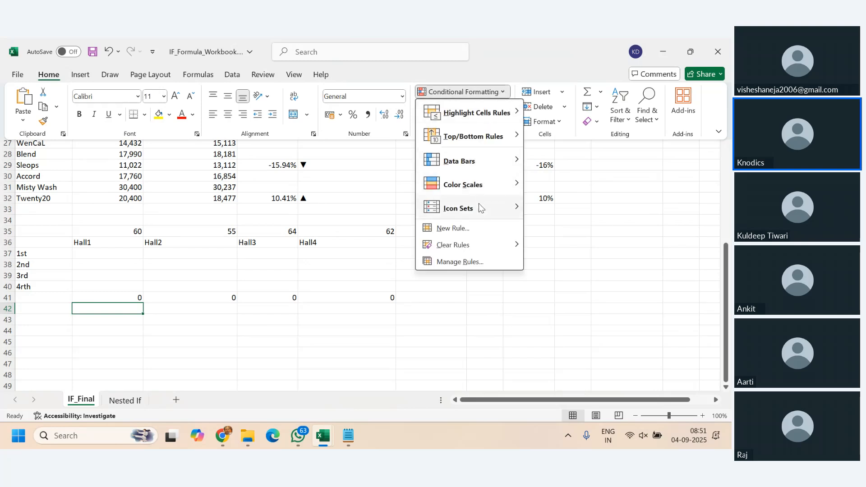
left_click(460, 233)
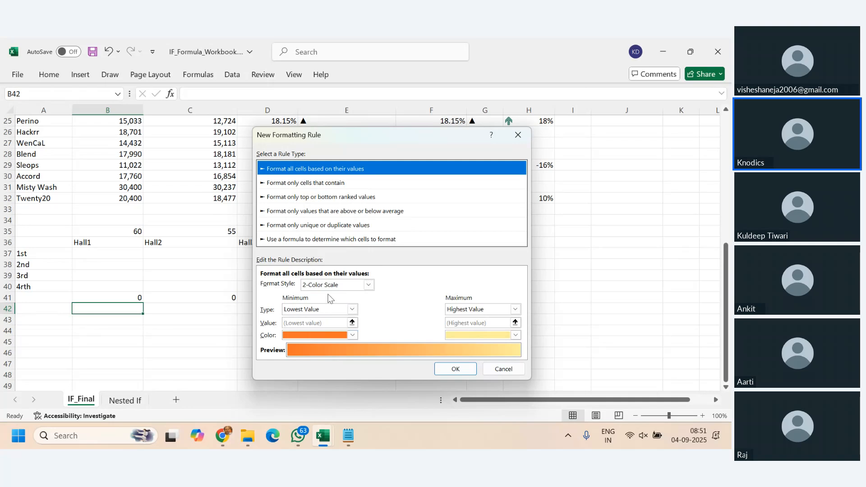
- Try the Icon Sets format style with a red diamond as the middle icon
left_click(332, 284)
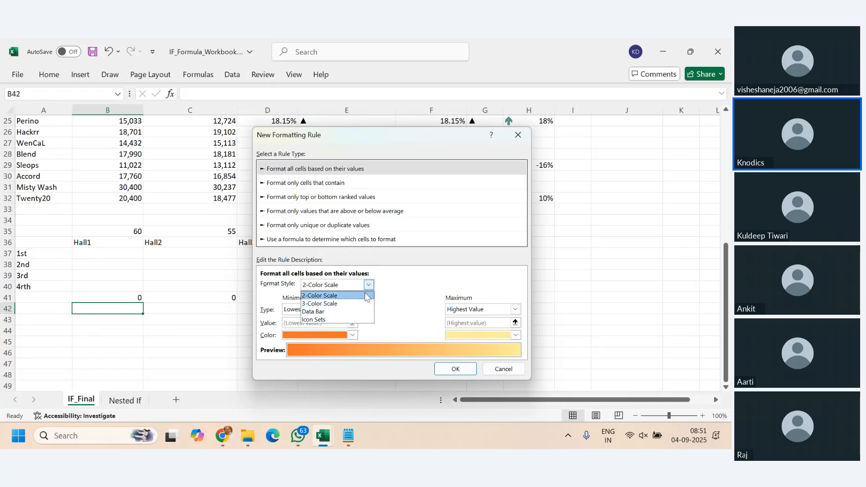
left_click(346, 320)
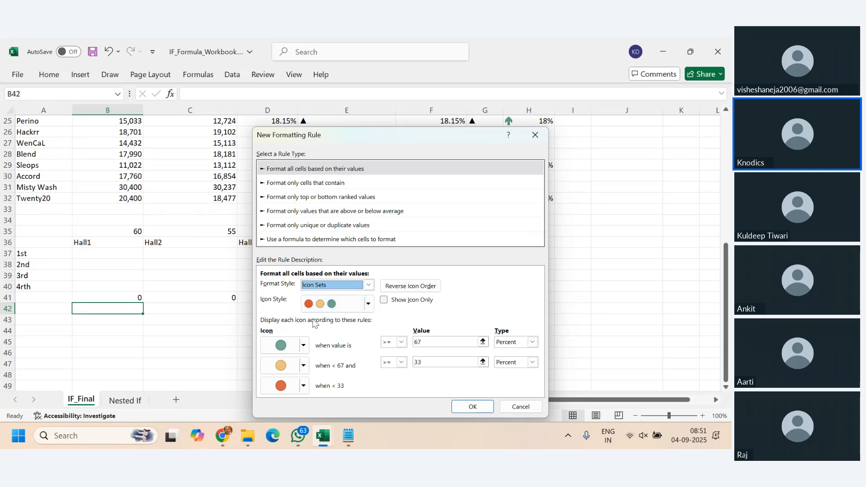
left_click(303, 366)
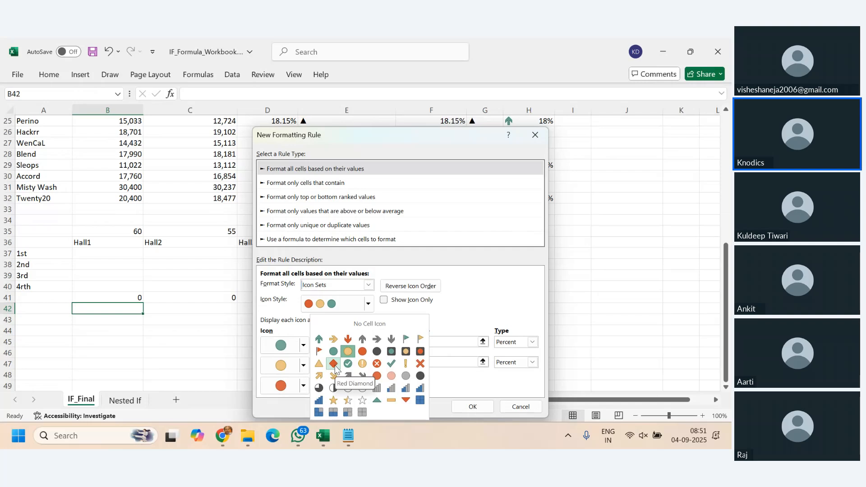
left_click(334, 364)
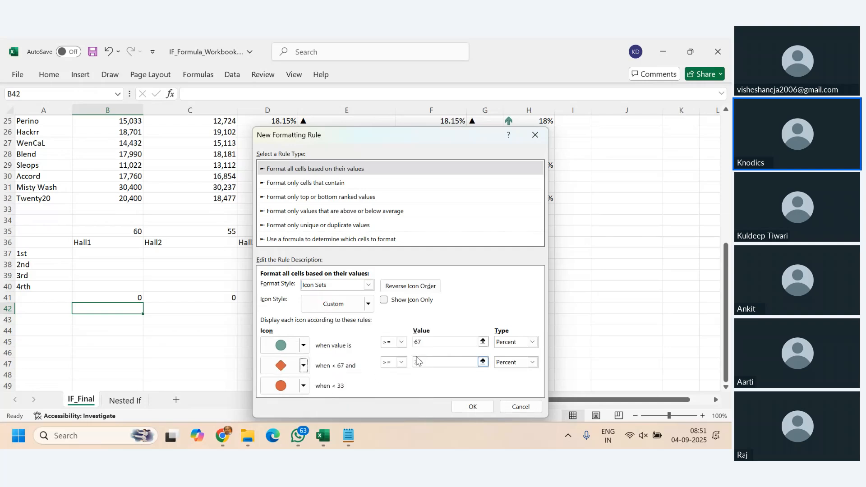
left_click(439, 343)
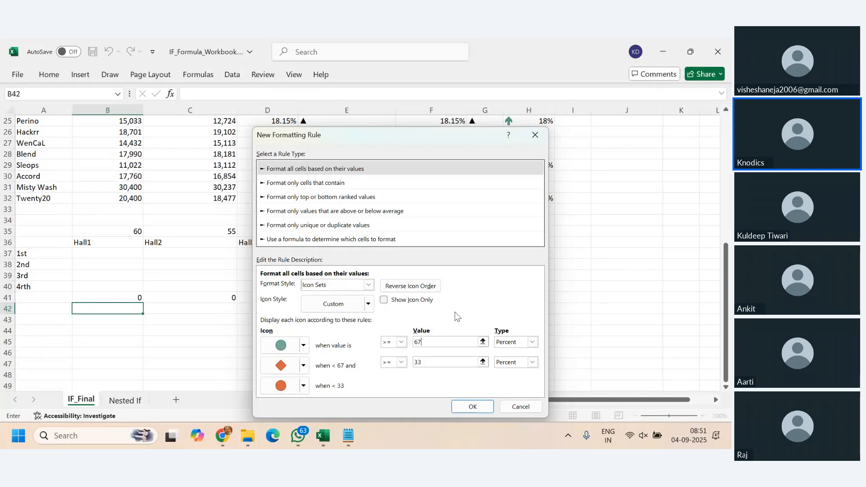
scroll(328, 202, "down", 5)
scroll(324, 242, "up", 5)
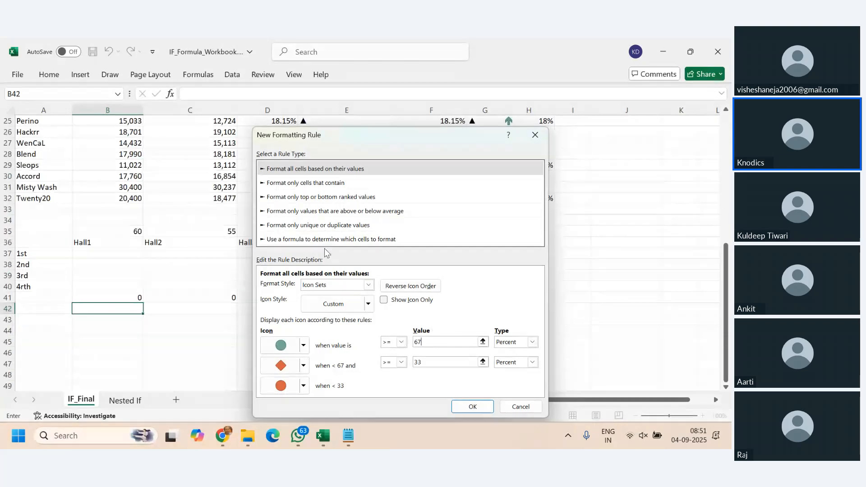
- Make the new rule formula-based with =B$41=B$35 and save it for B42 without a format
left_click(325, 240)
left_click(344, 285)
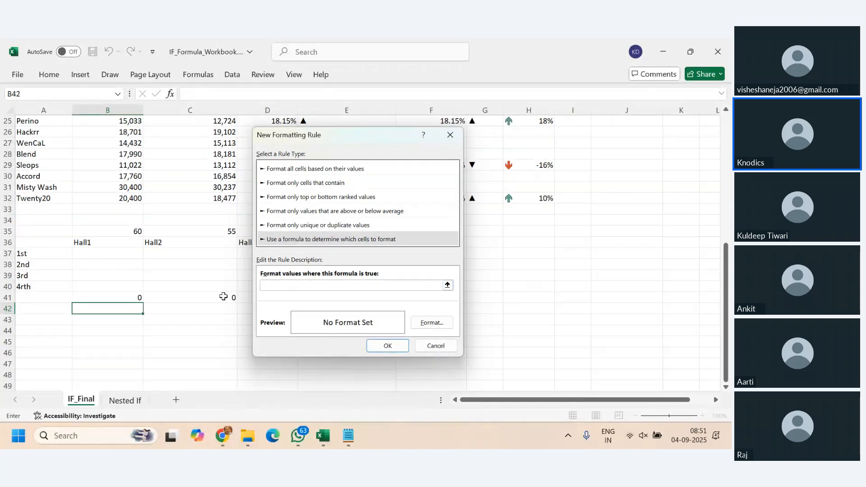
left_click(139, 299)
type("=")
left_click(132, 231)
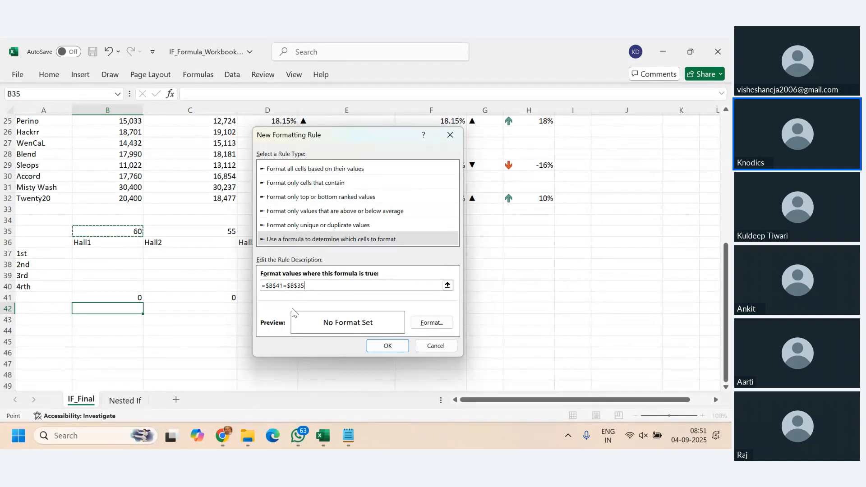
left_click(270, 286)
key("BackSpace")
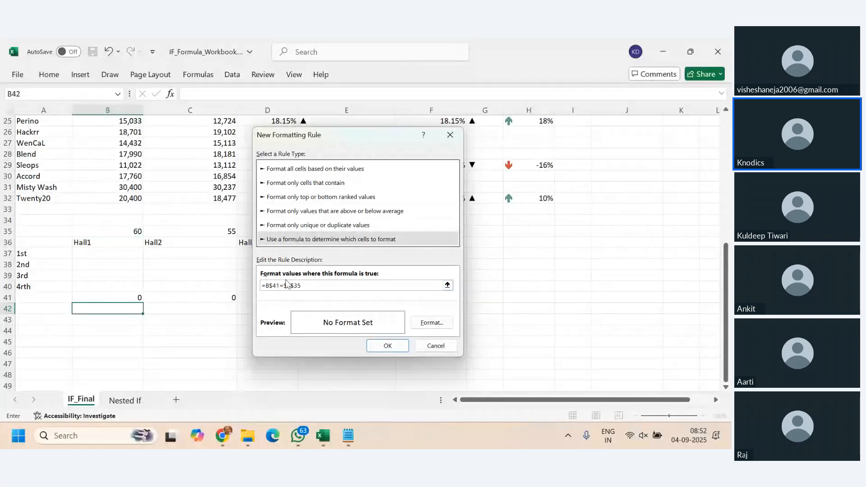
left_click(287, 284)
key("BackSpace")
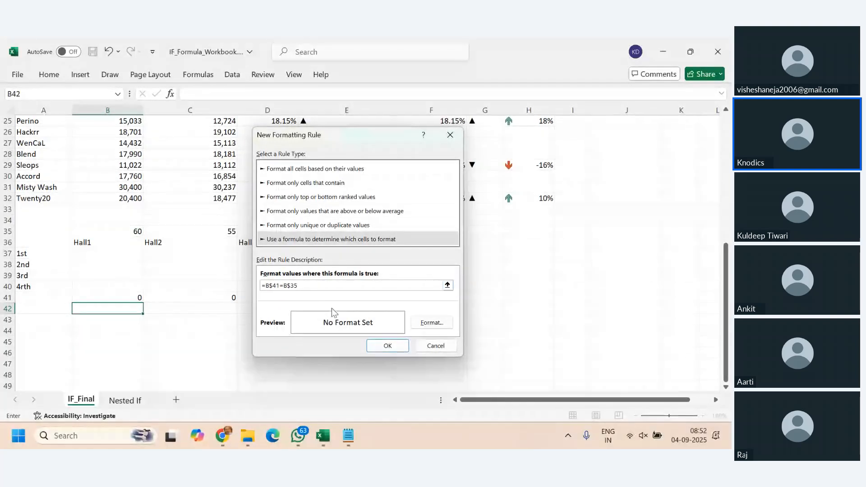
left_click(388, 346)
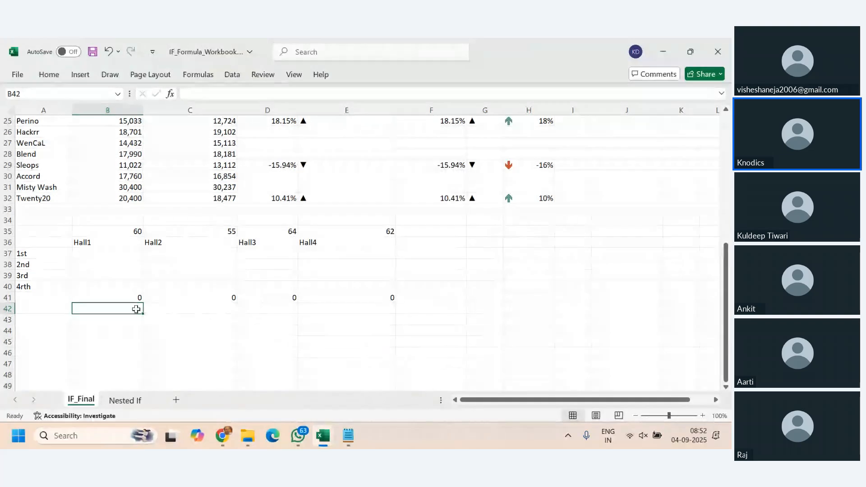
- Fill B42 across to E42 to copy its conditional formatting under all four hall totals
left_click_drag(144, 314, 362, 313)
left_click(120, 307)
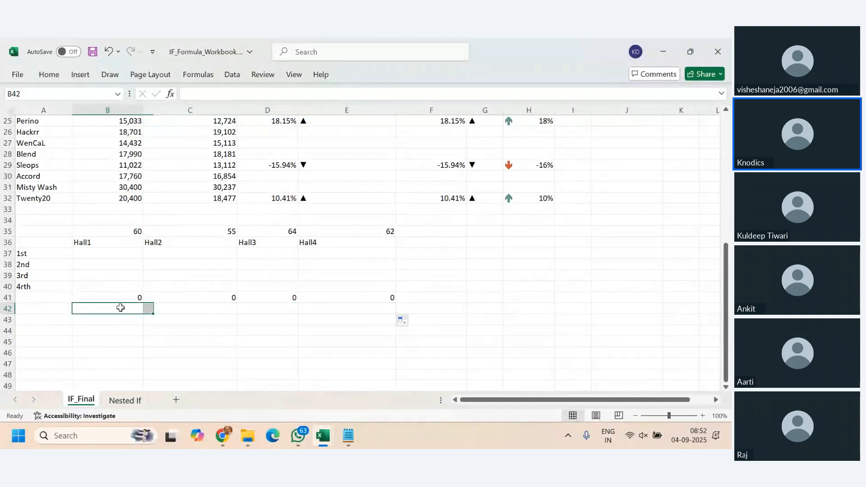
left_click_drag(120, 307, 354, 306)
- Edit the existing conditional formatting rule of B42 so that its formula reads =B$41<B$35
left_click(133, 307)
left_click(49, 76)
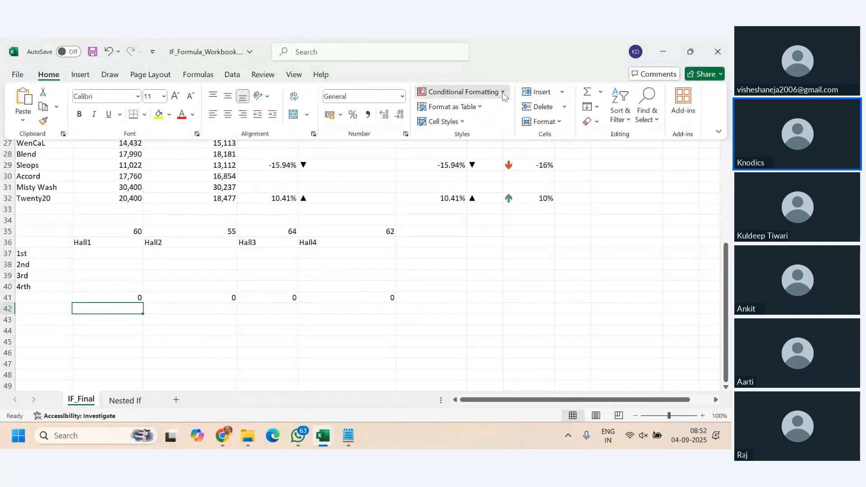
left_click(503, 93)
left_click(464, 262)
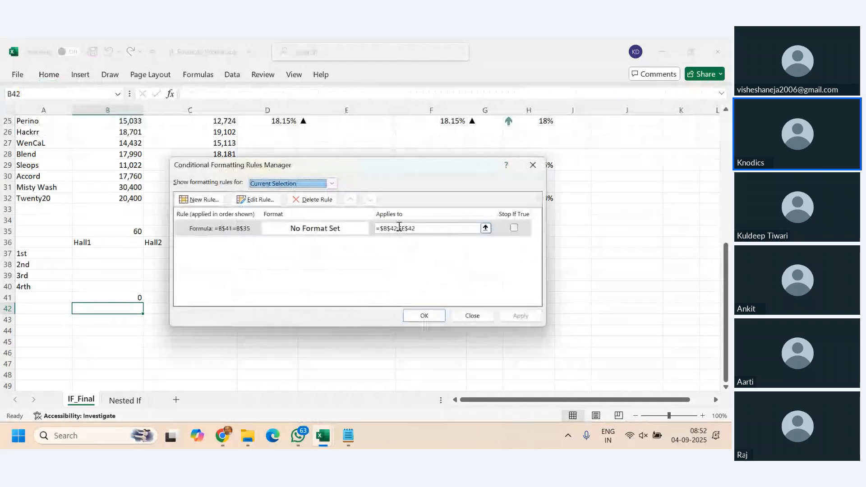
double_click(246, 234)
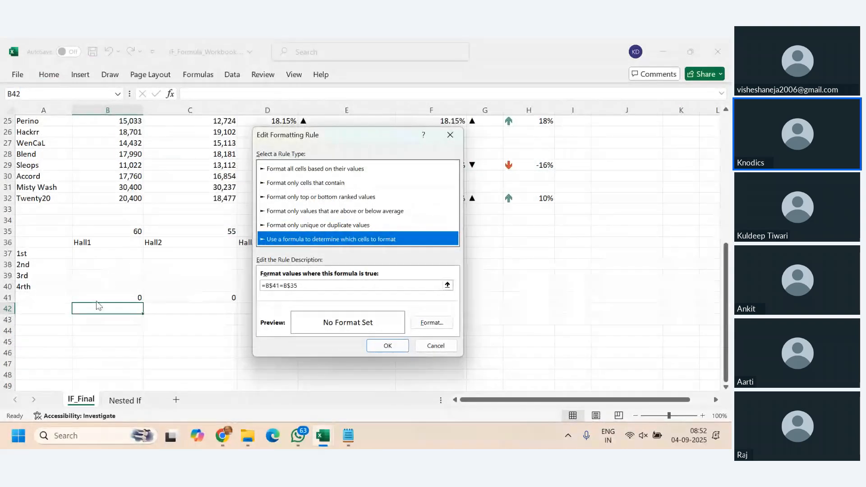
left_click(281, 286)
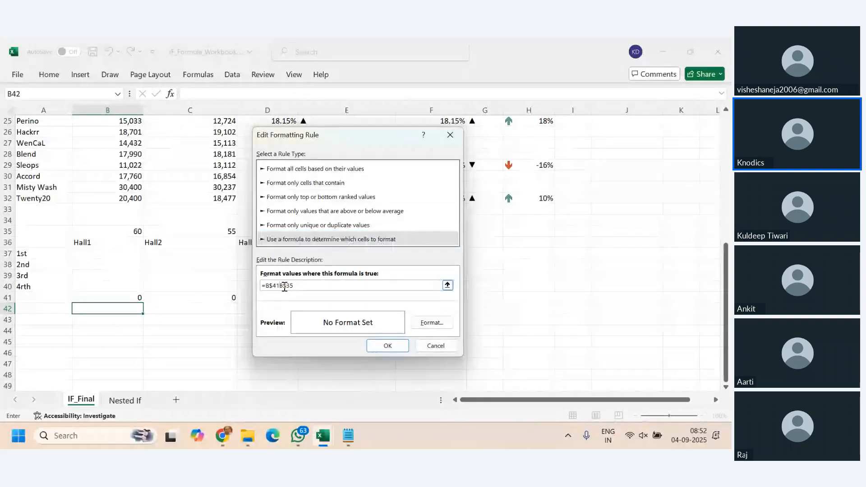
left_click(394, 347)
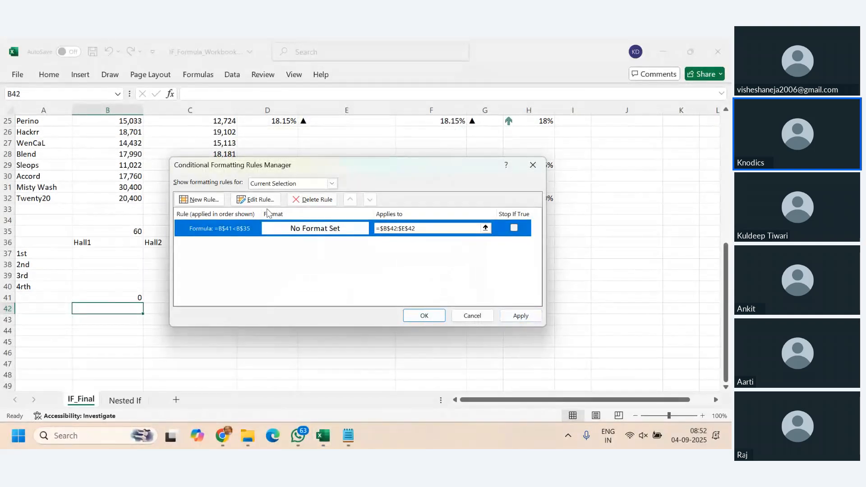
- Check the rule's format settings without choosing a format, and apply the edited rule to B42:E42
double_click(243, 229)
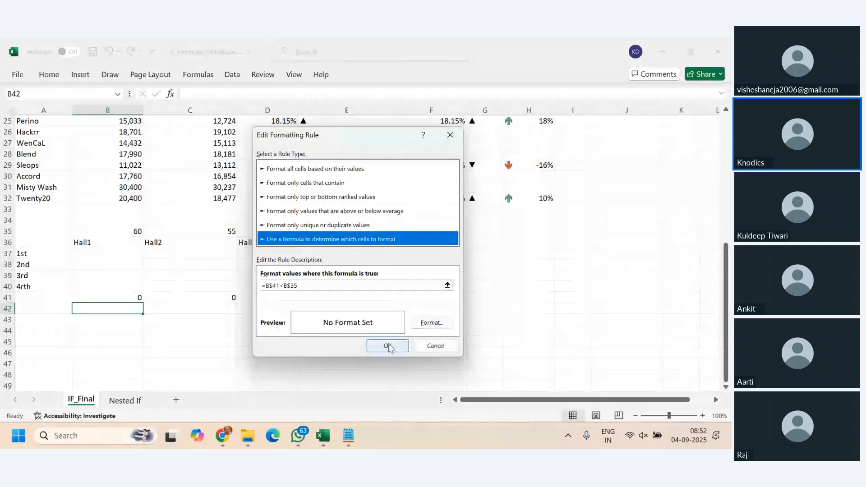
left_click(434, 323)
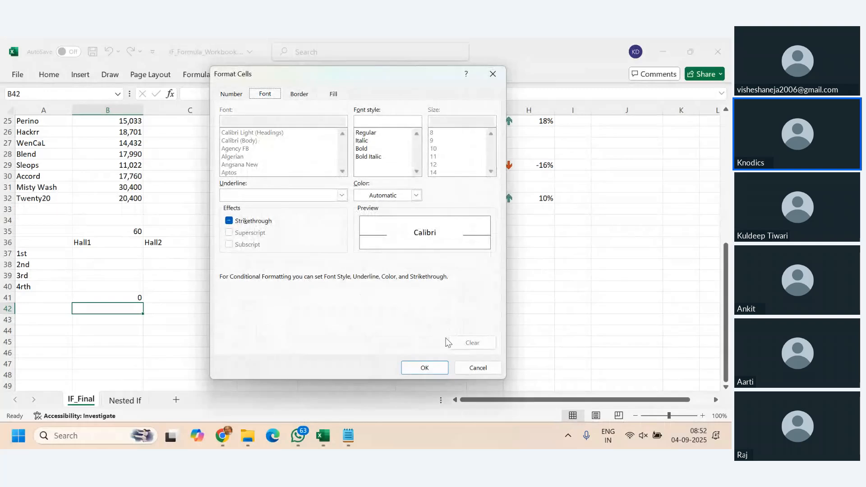
left_click(478, 368)
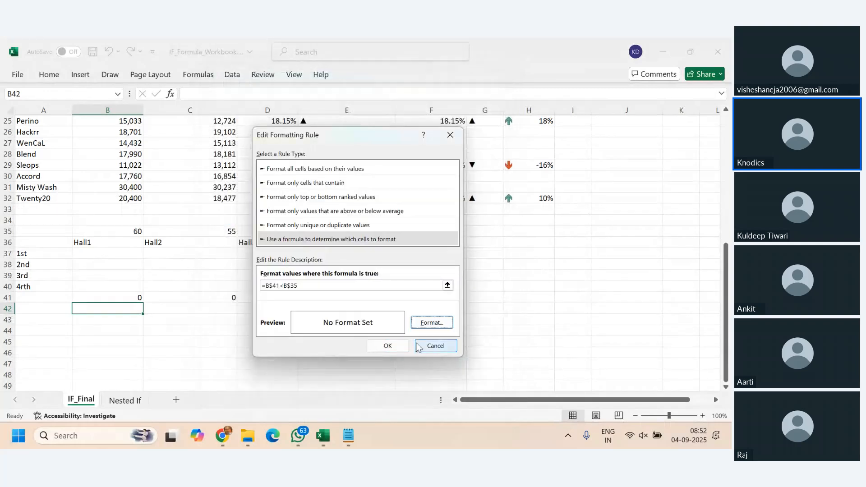
left_click(389, 346)
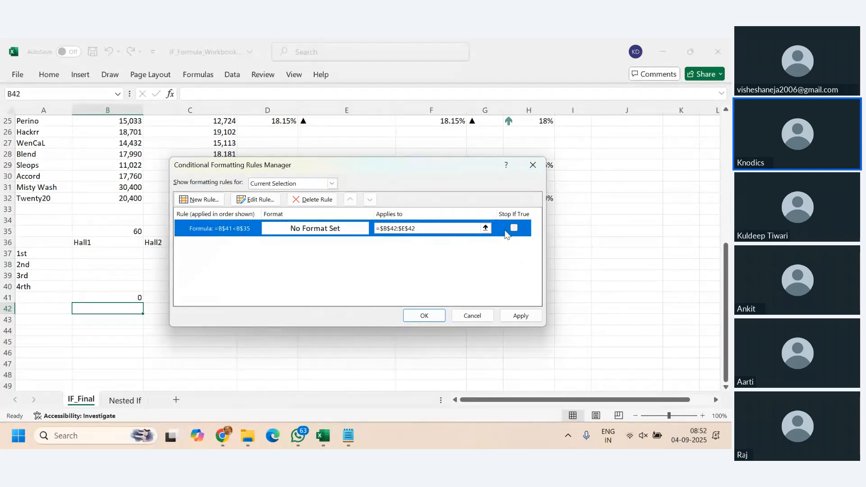
double_click(351, 228)
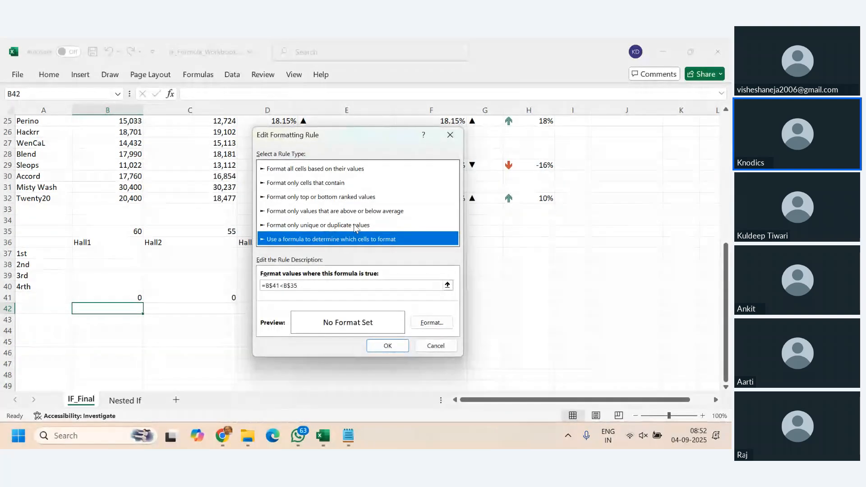
left_click(433, 346)
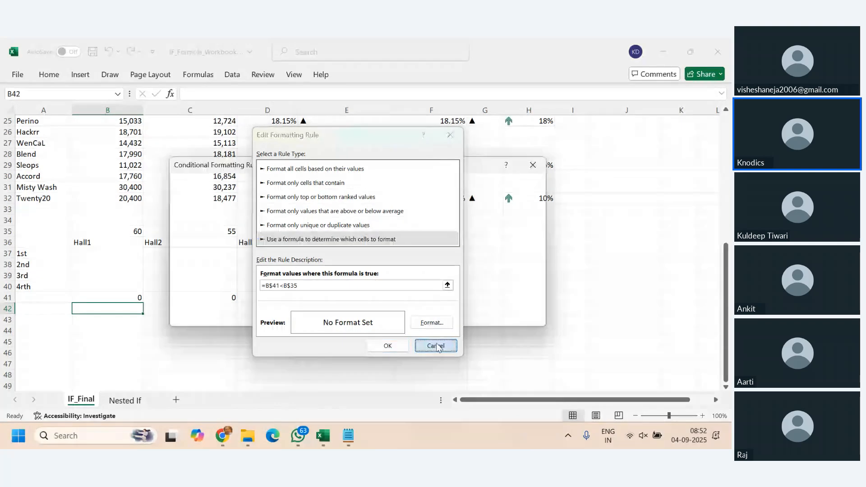
left_click(526, 318)
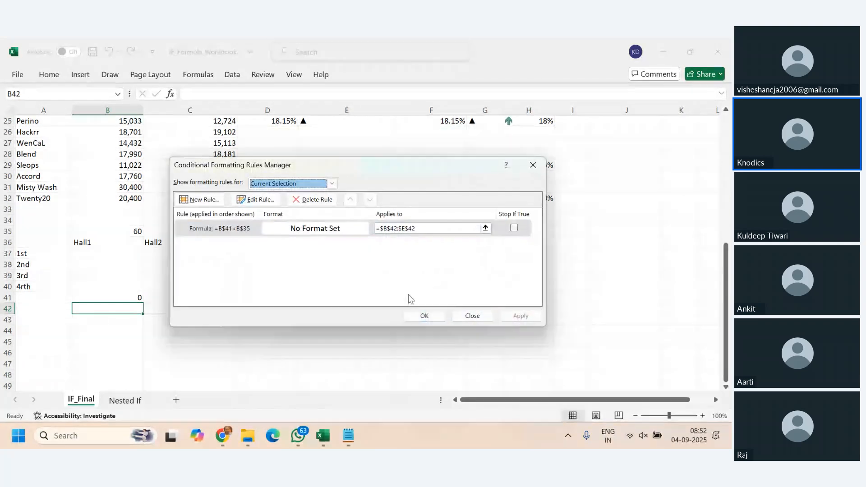
left_click(424, 316)
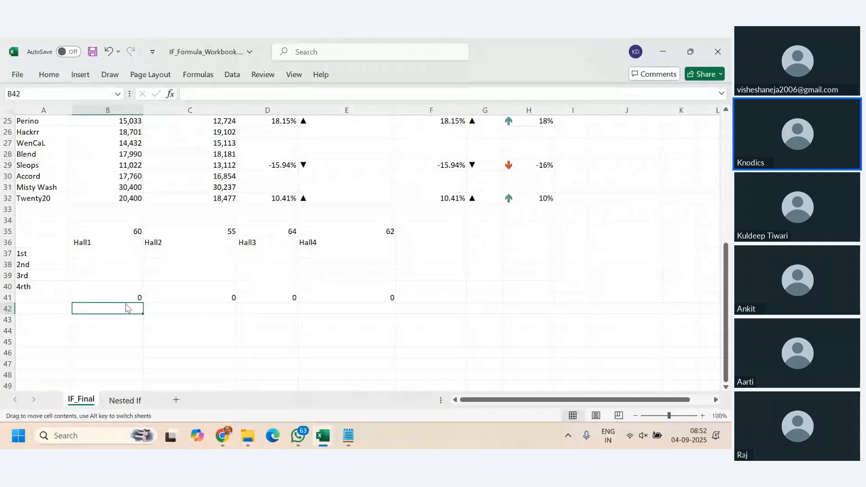
- Enter 23, 12, 56 and 32 in B37:B40 under Hall1
left_click(126, 256)
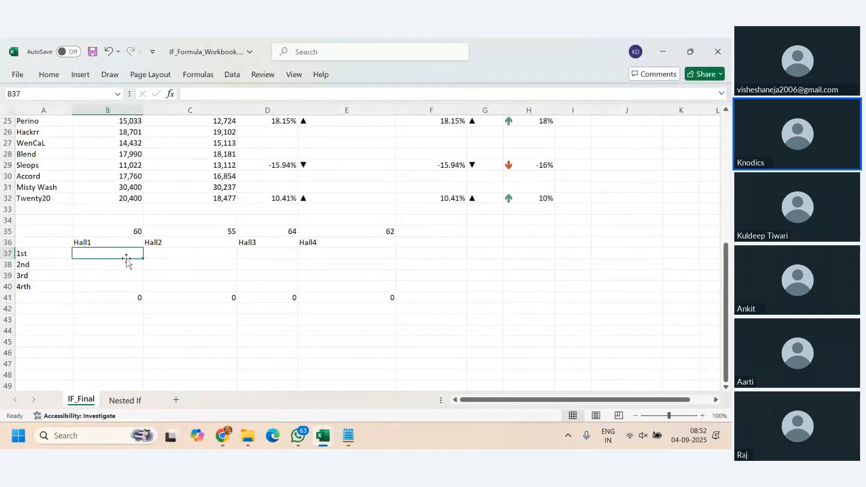
type("23")
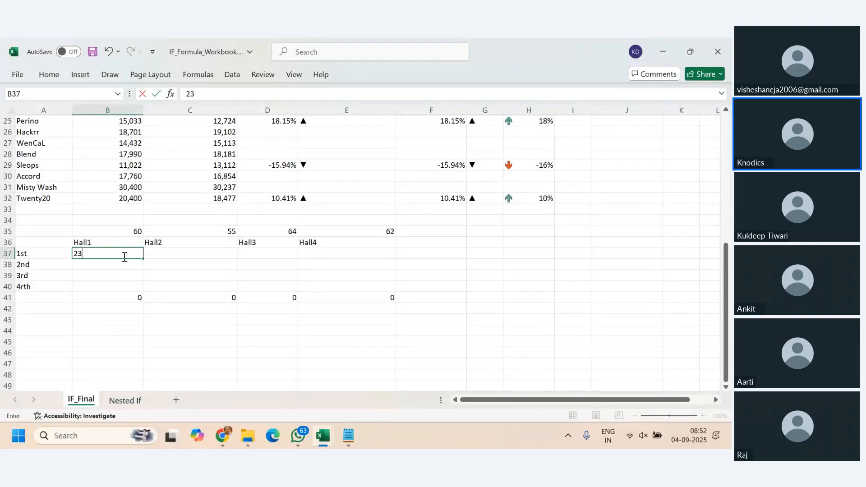
key("Return")
type("12")
key("Return")
type("56")
key("Return")
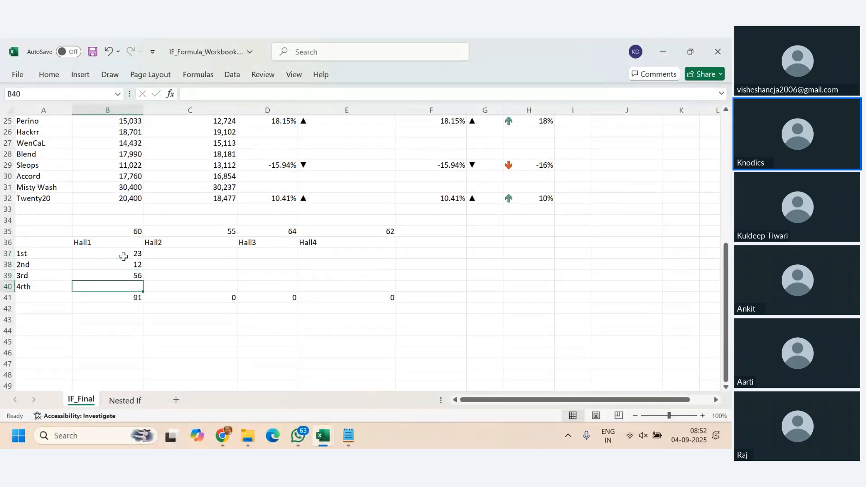
type("32")
key("Return")
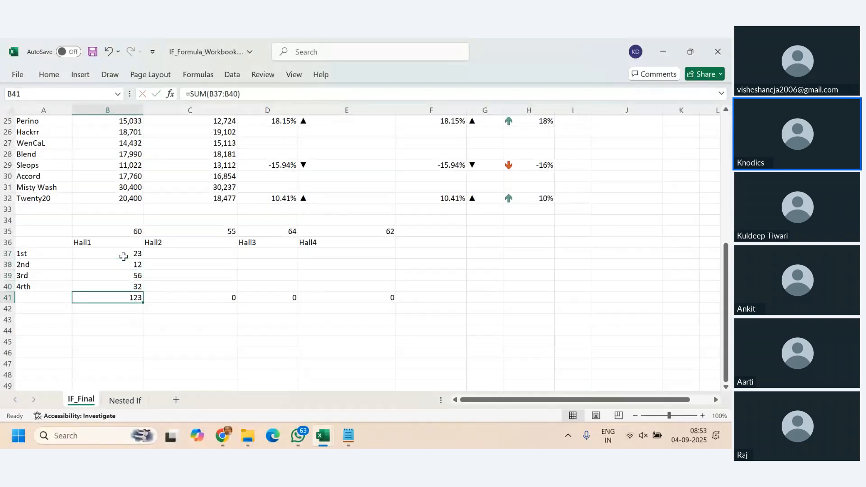
- Edit the =B$41<B$35 conditional formatting rule of B42:E42 to use a red fill and apply it
left_click(107, 309)
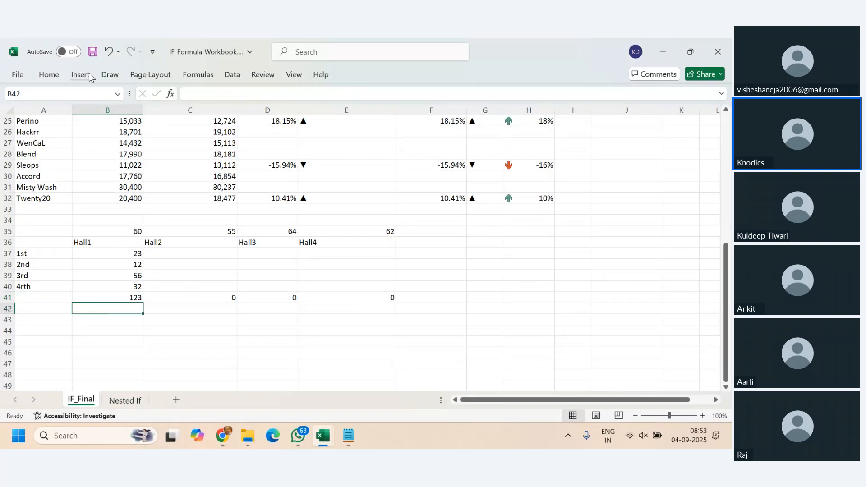
left_click(49, 75)
left_click(460, 91)
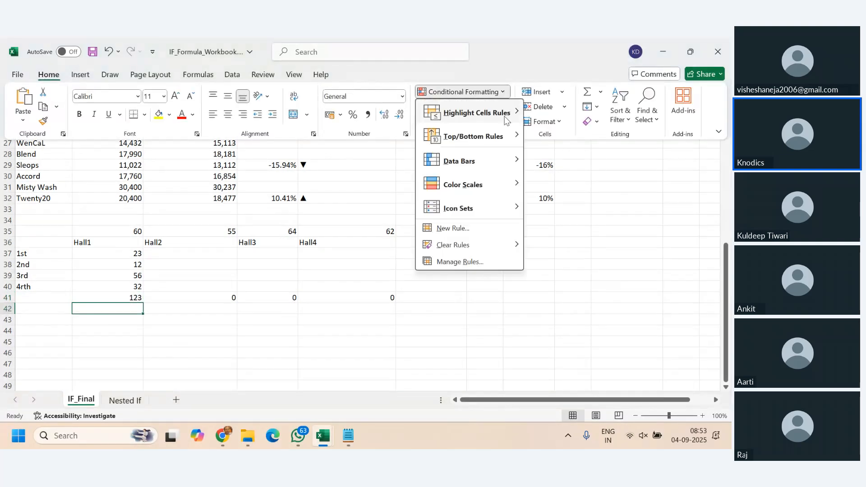
left_click(459, 262)
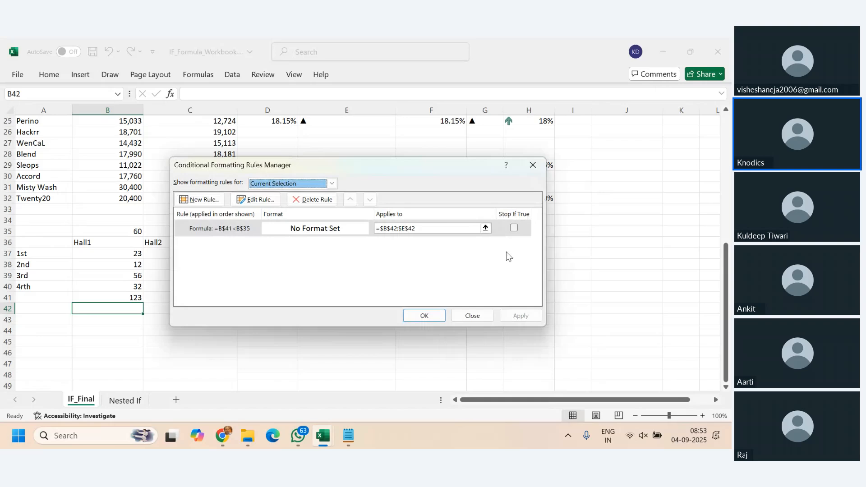
double_click(237, 228)
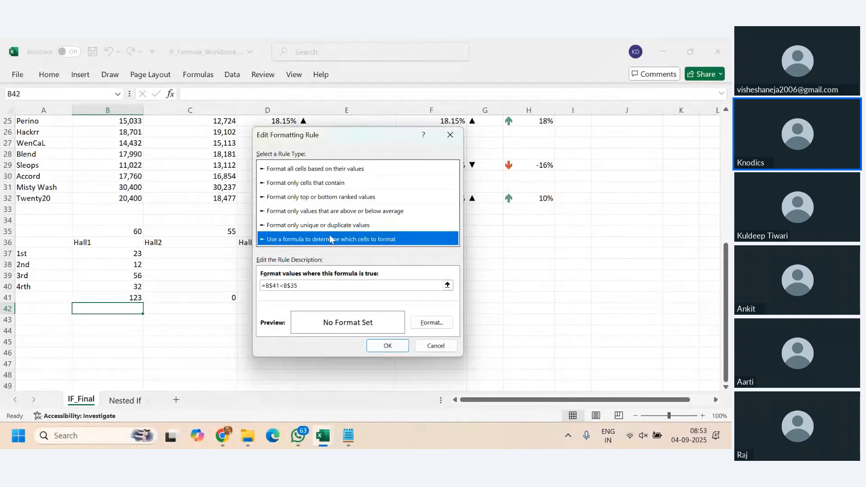
left_click(434, 325)
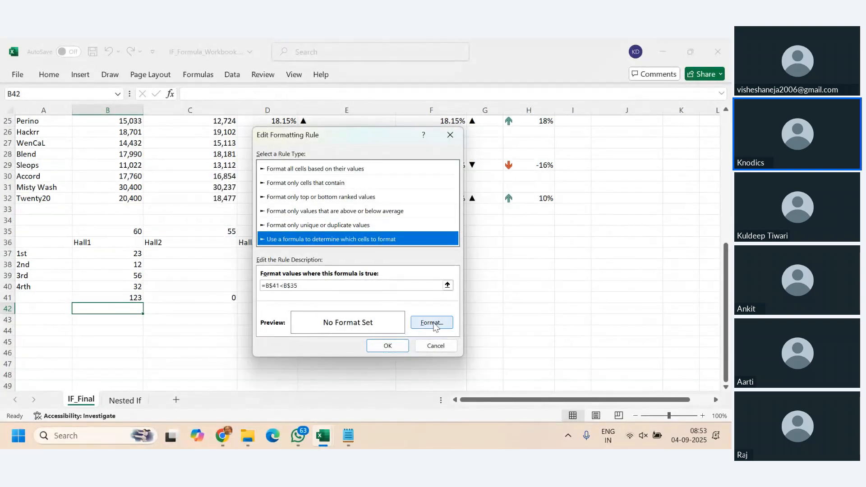
left_click(334, 94)
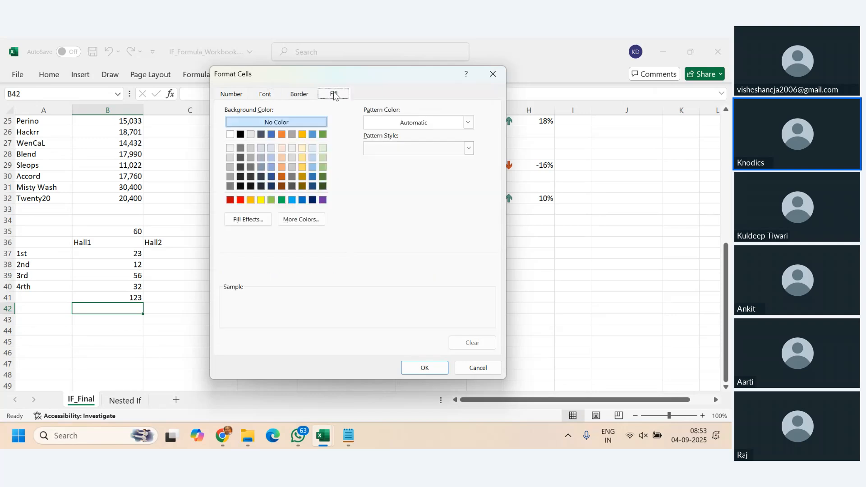
left_click(242, 200)
left_click(425, 366)
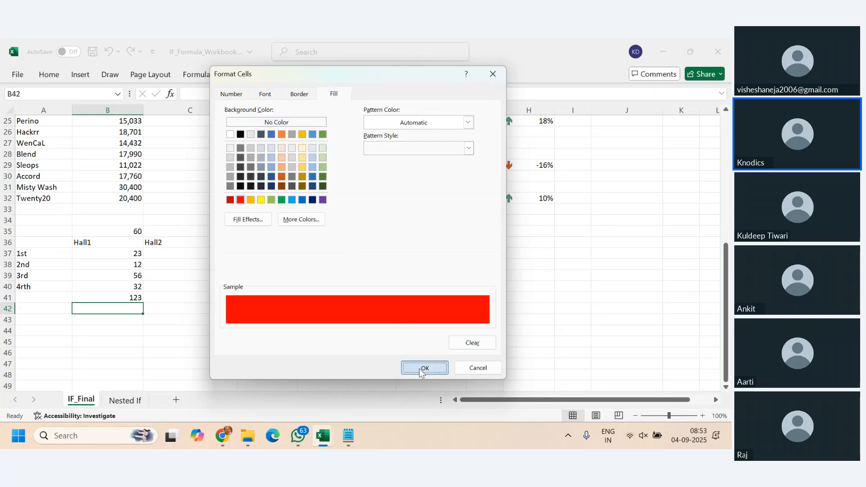
left_click(387, 346)
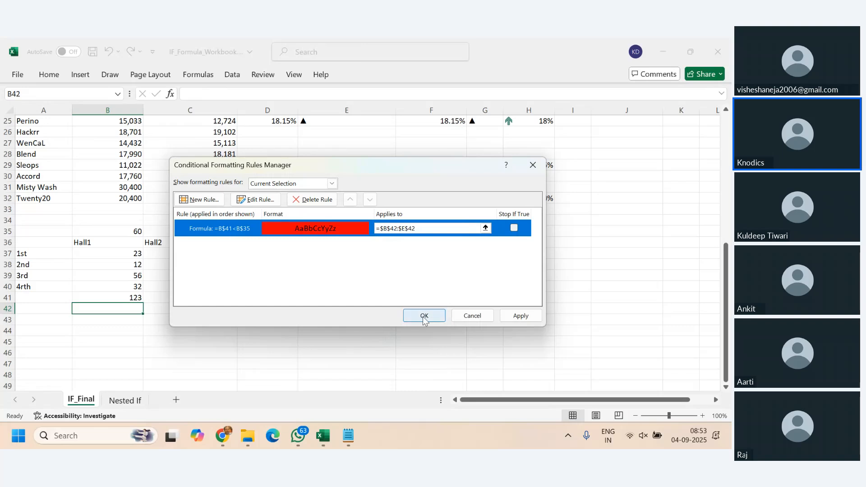
left_click(513, 321)
left_click(424, 316)
left_click(270, 342)
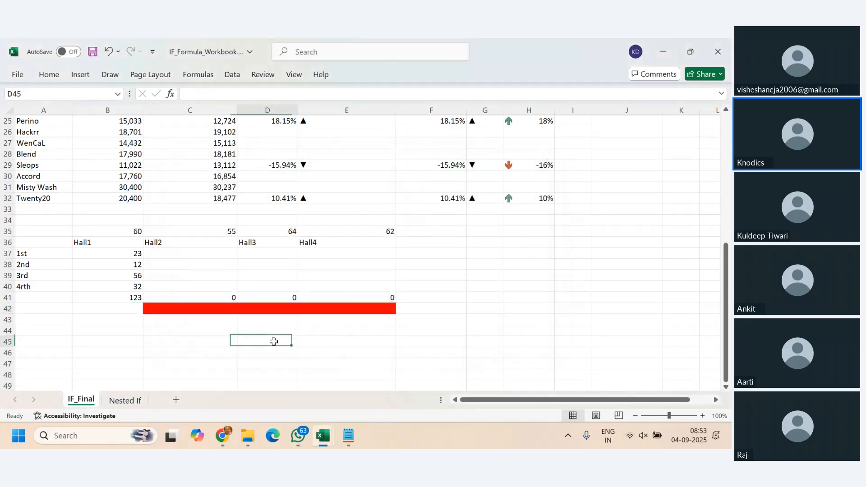
- Undo the red fill applied to the conditional formatting rule of B42:E42
left_click(126, 308)
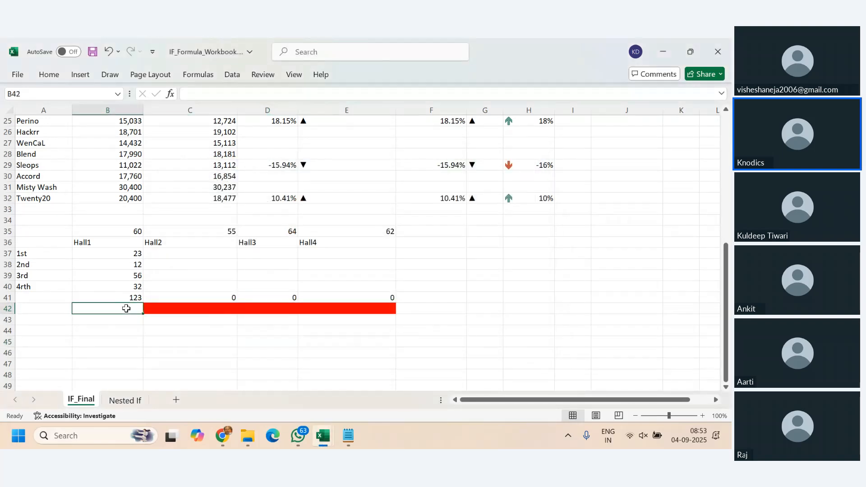
key("ctrl+z")
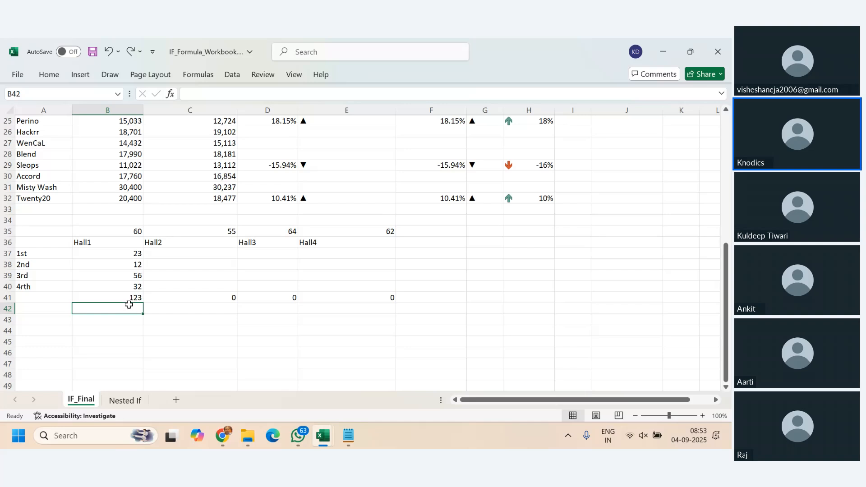
left_click(54, 79)
left_click(498, 91)
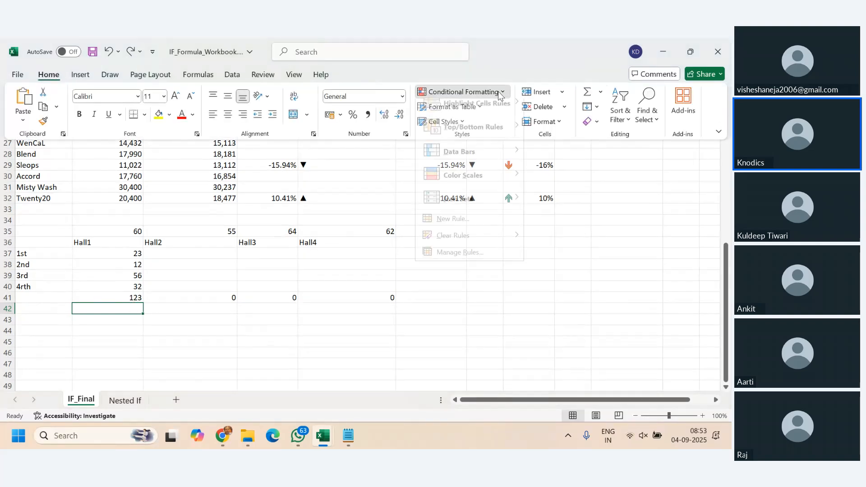
left_click(595, 250)
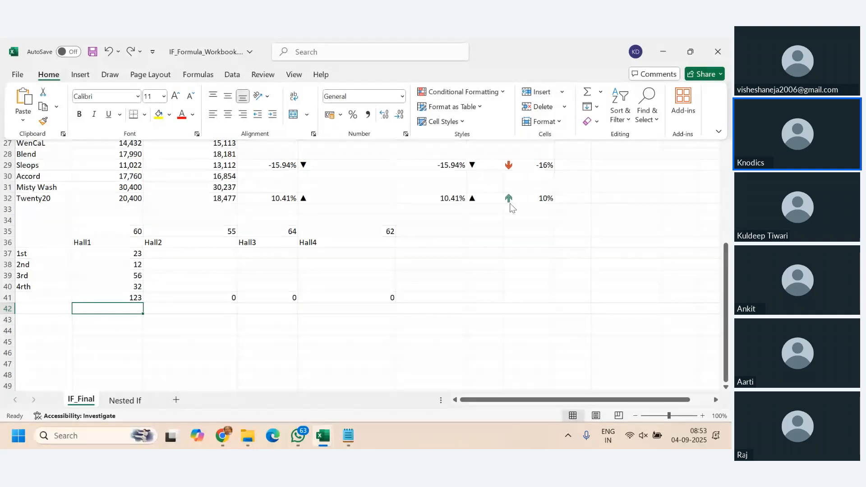
left_click(495, 95)
mouse_move(498, 209)
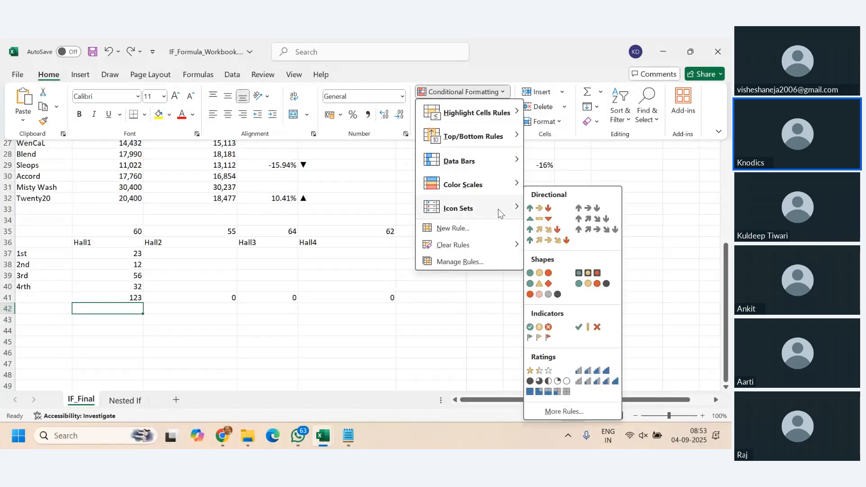
left_click(171, 312)
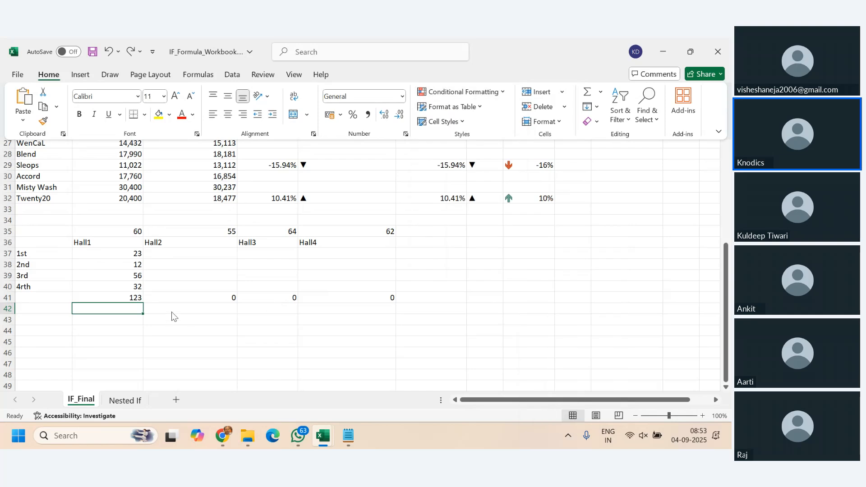
scroll(171, 313, "up", 5)
scroll(171, 312, "down", 2)
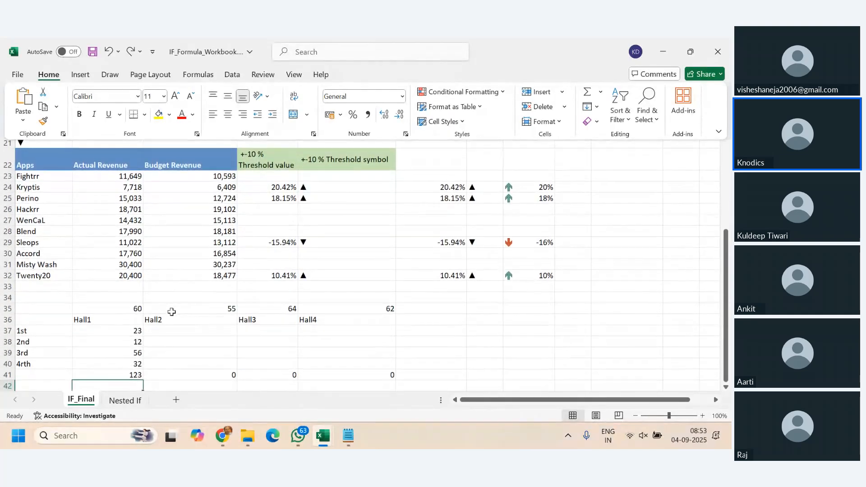
scroll(172, 312, "down", 2)
scroll(375, 347, "up", 2)
scroll(375, 347, "down", 2)
scroll(482, 283, "up", 1)
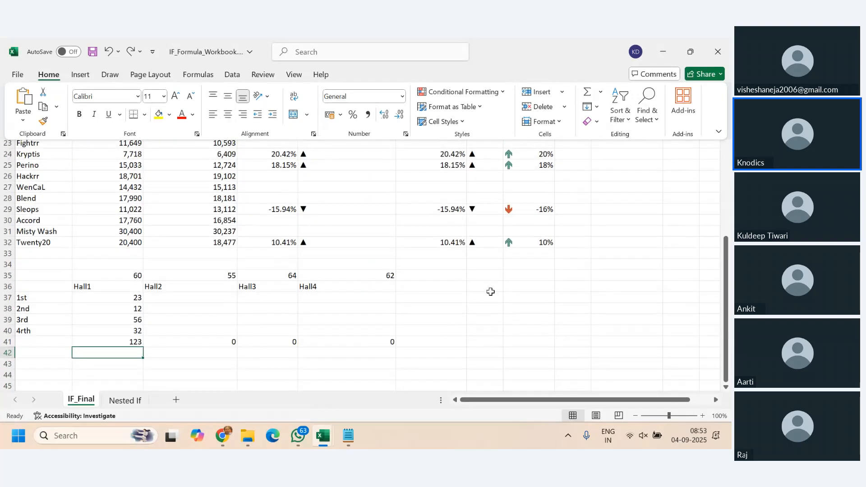
- Examine the nested IF grade formulas in I7:I16 and the revenue rating formulas in C21:C30 on the Nested If sheet
left_click(123, 401)
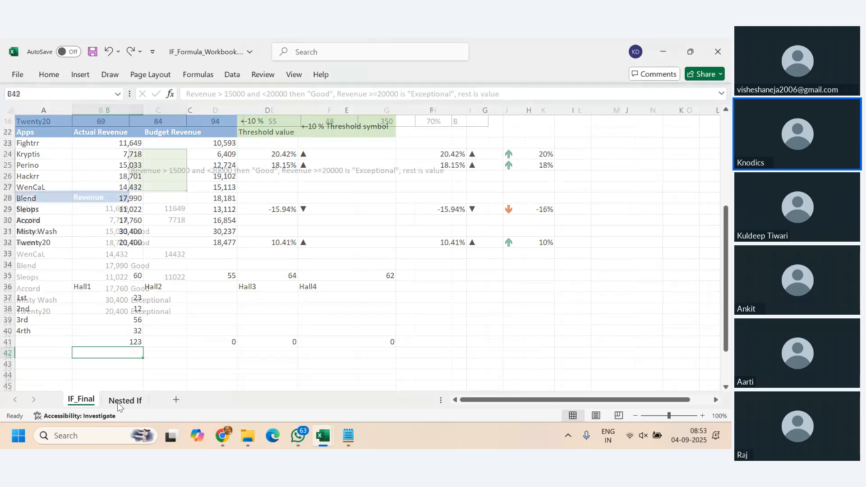
scroll(275, 337, "up", 6)
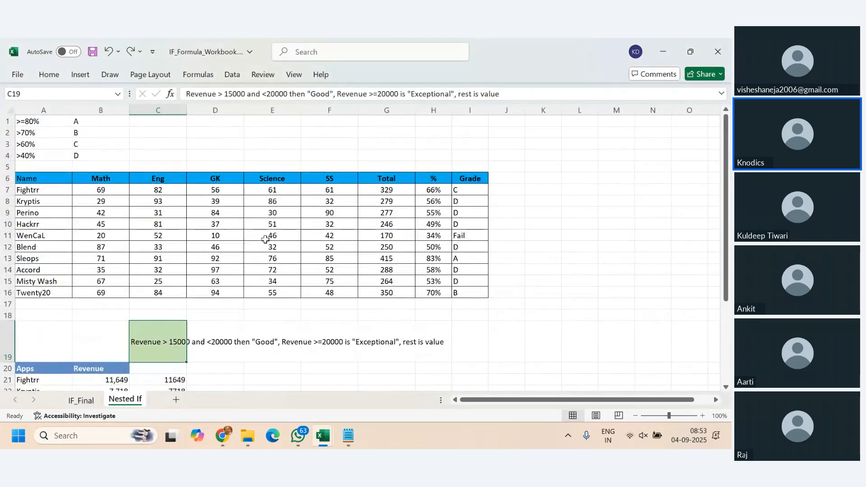
left_click(309, 245)
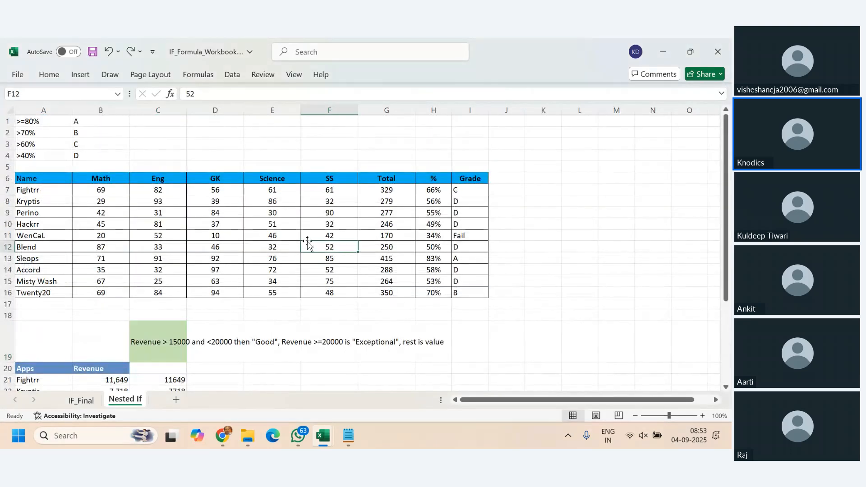
left_click(477, 191)
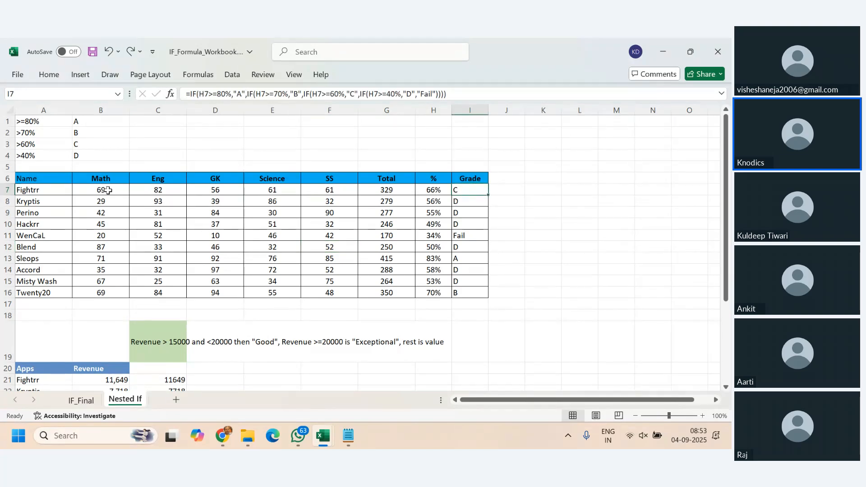
left_click_drag(108, 191, 376, 293)
left_click_drag(465, 191, 469, 292)
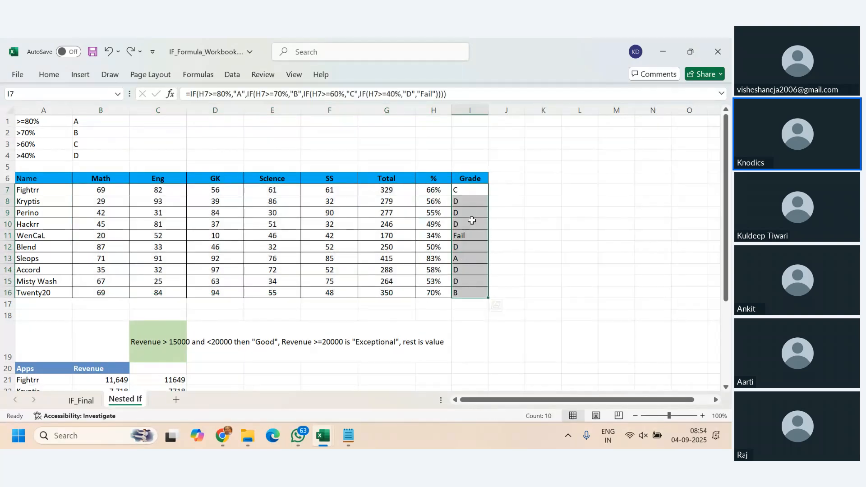
left_click(471, 257)
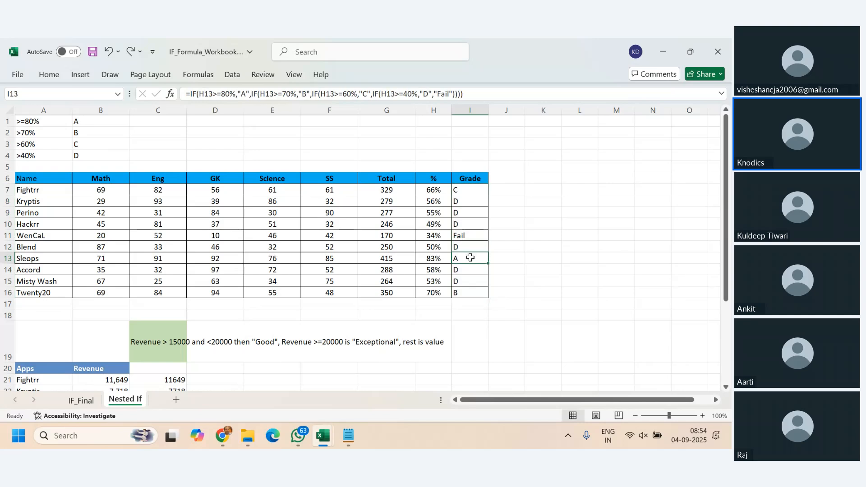
scroll(232, 282, "down", 4)
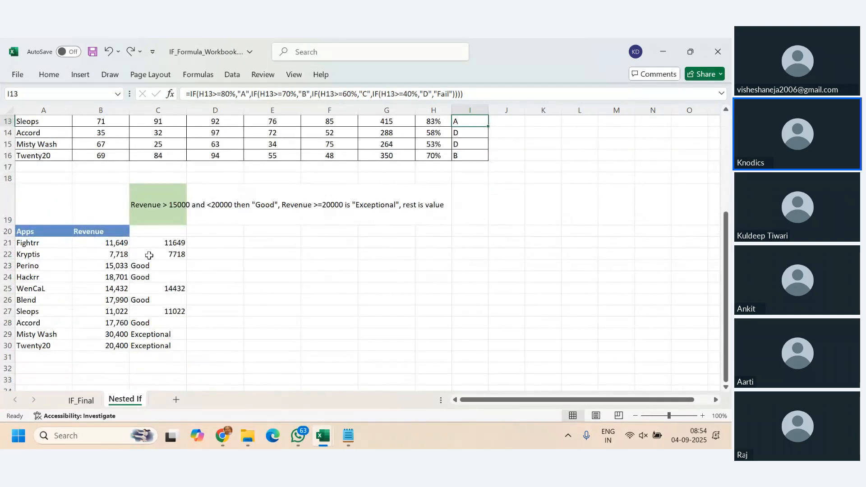
left_click_drag(155, 245, 155, 345)
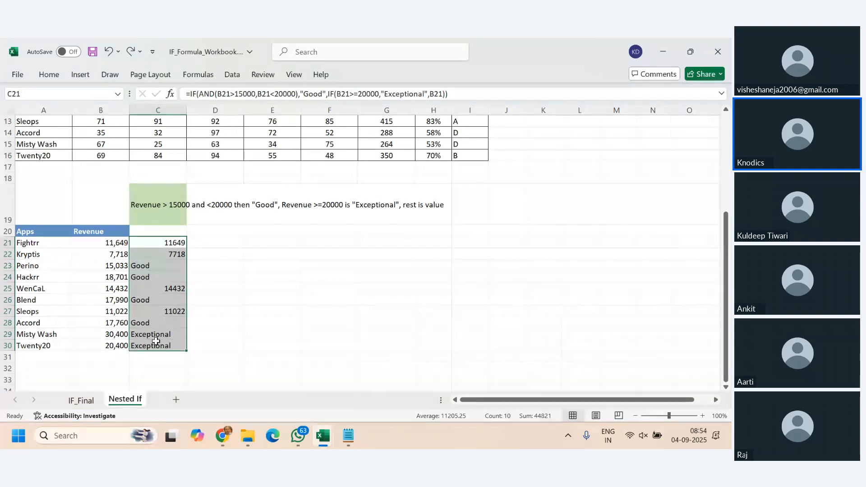
- Add a new blank worksheet directly after IF_Final and select its cell B2
left_click(87, 403)
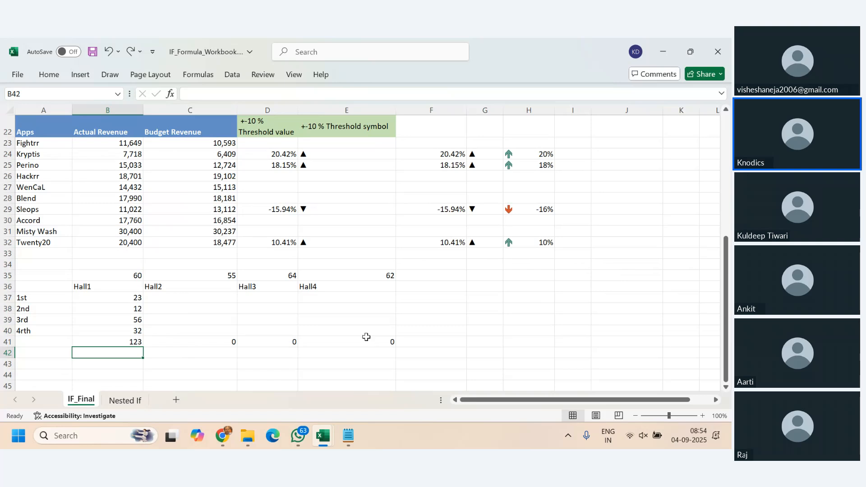
left_click(175, 400)
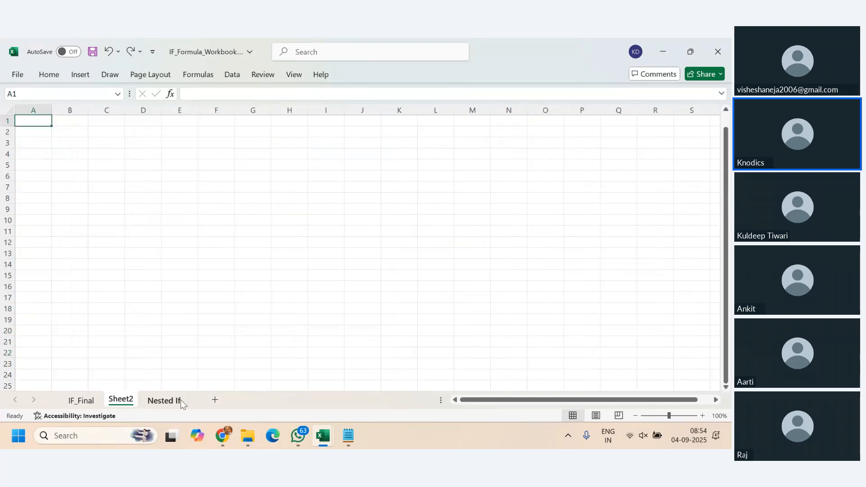
left_click(66, 133)
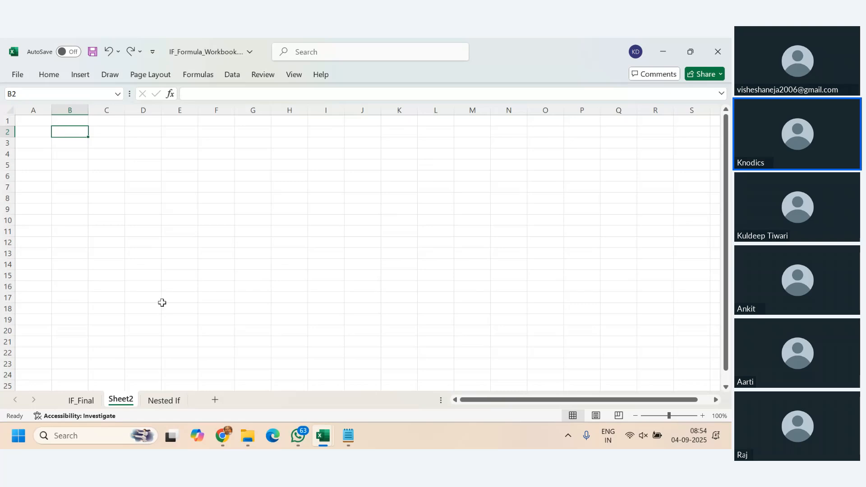
- Switch to the DATA VALIDATION FOR PRACTICE workbook and open its Sheet1 with the state and city data
mouse_move(323, 436)
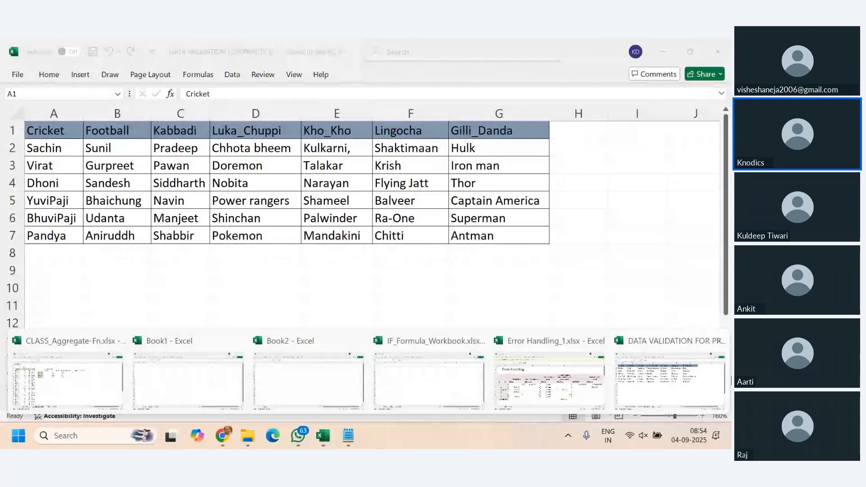
left_click(719, 386)
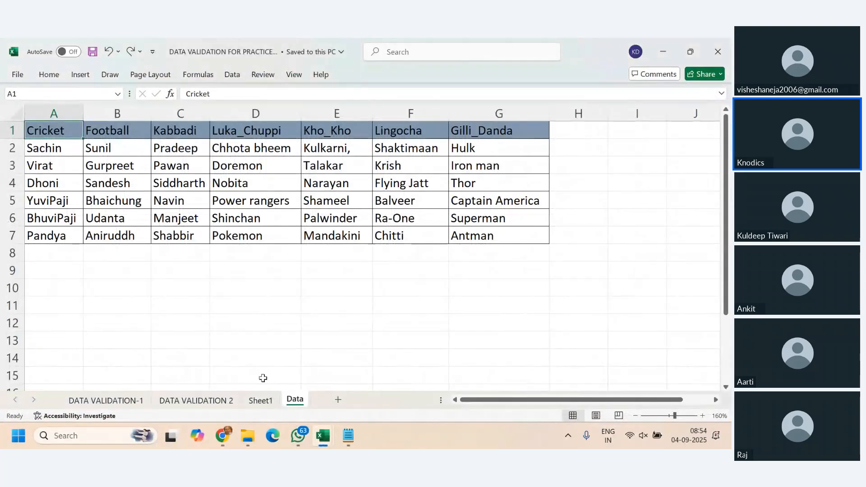
left_click(259, 401)
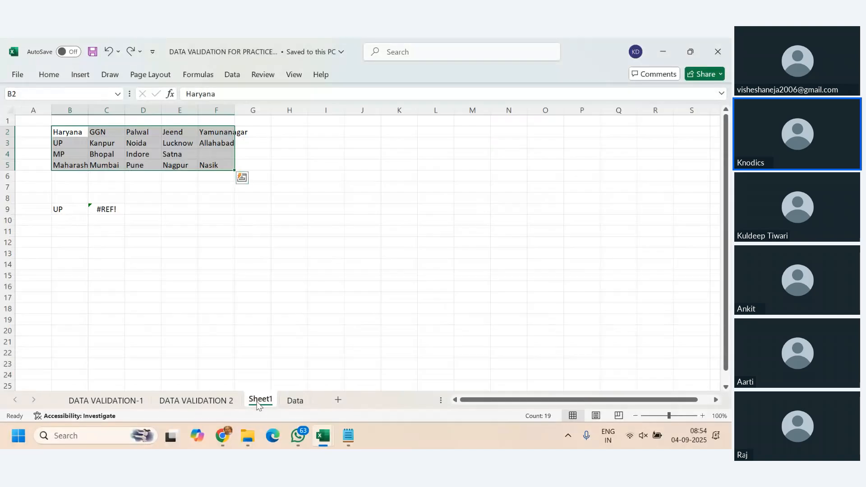
left_click(259, 186)
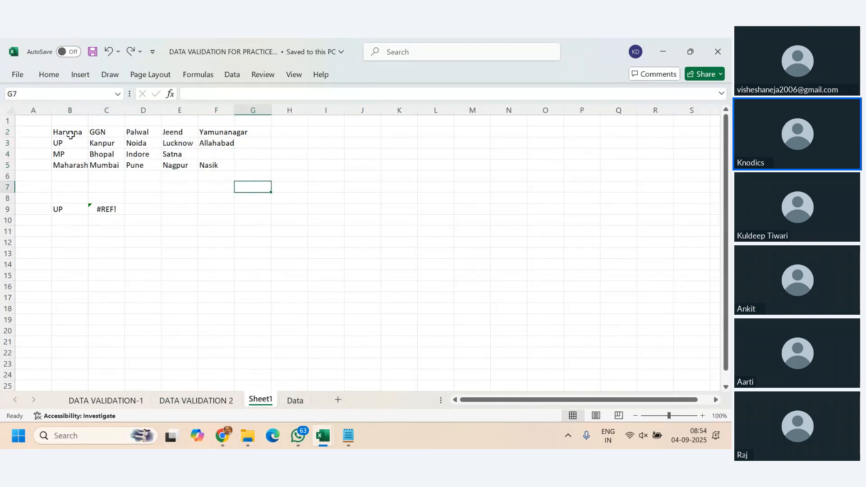
- Autofit column B to the width of the state names in B2:B5
left_click_drag(70, 132, 70, 166)
double_click(88, 110)
left_click(224, 218)
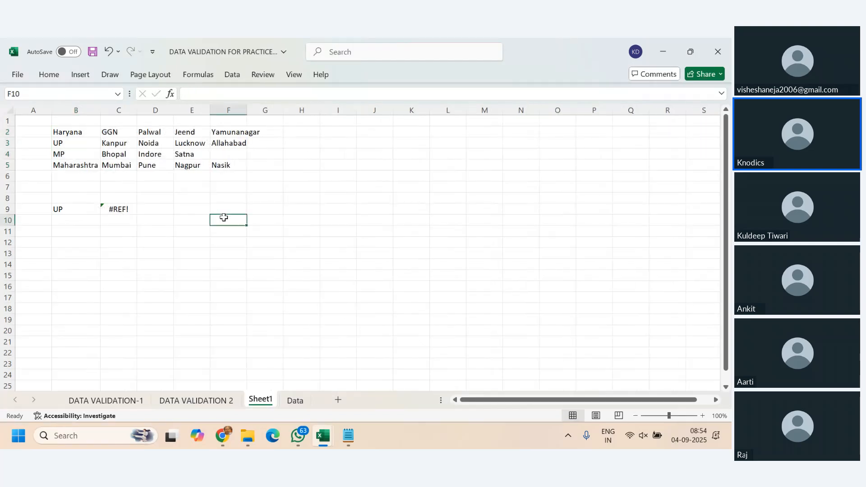
- Examine the state names in B2:B5 and each state's row of cities in columns C to F
left_click_drag(75, 133, 77, 163)
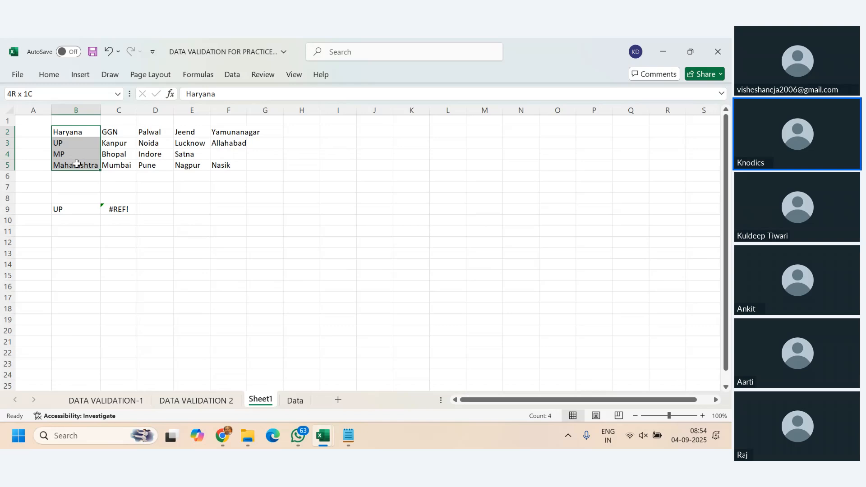
left_click(83, 209)
left_click_drag(110, 132, 226, 133)
left_click_drag(118, 143, 217, 144)
left_click_drag(124, 154, 216, 156)
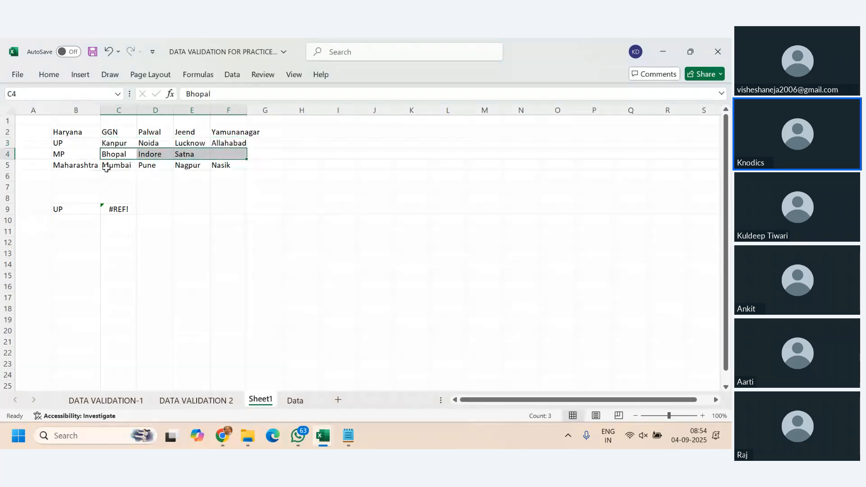
left_click_drag(116, 165, 216, 172)
left_click(256, 229)
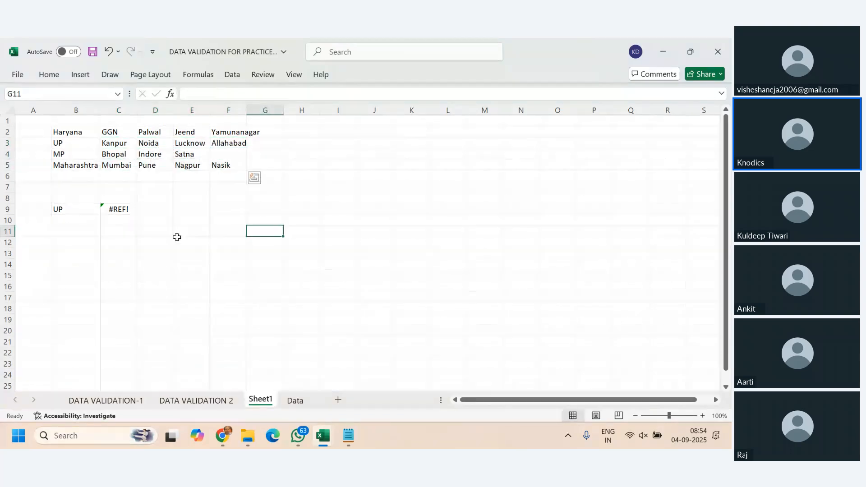
- Choose MP from the state list in B9 and clear the contents of C9
left_click(78, 209)
left_click(105, 209)
left_click(89, 236)
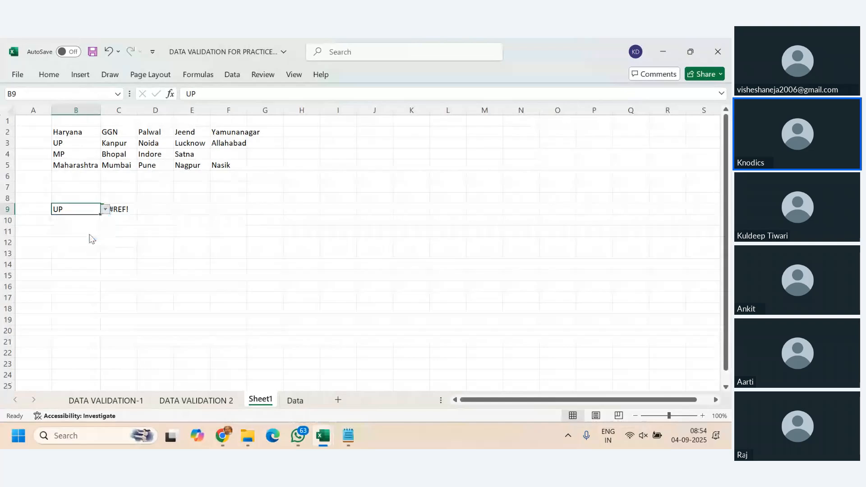
left_click(118, 210)
left_click(70, 210)
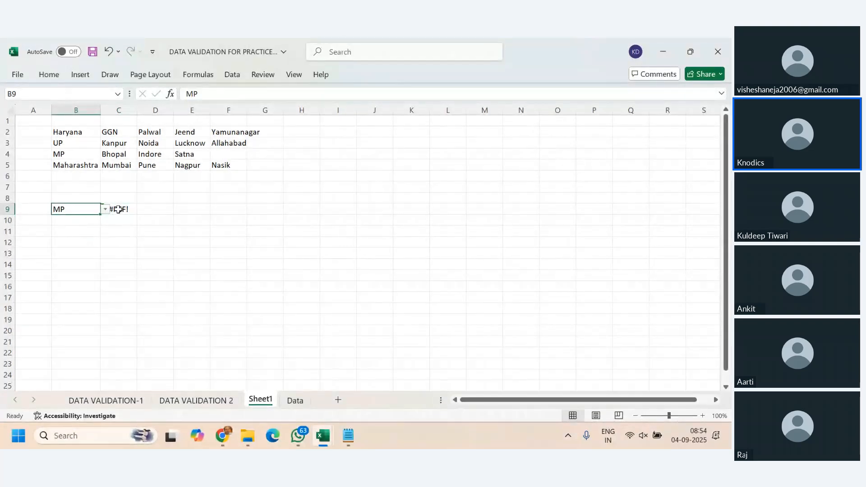
left_click(124, 210)
key("Delete")
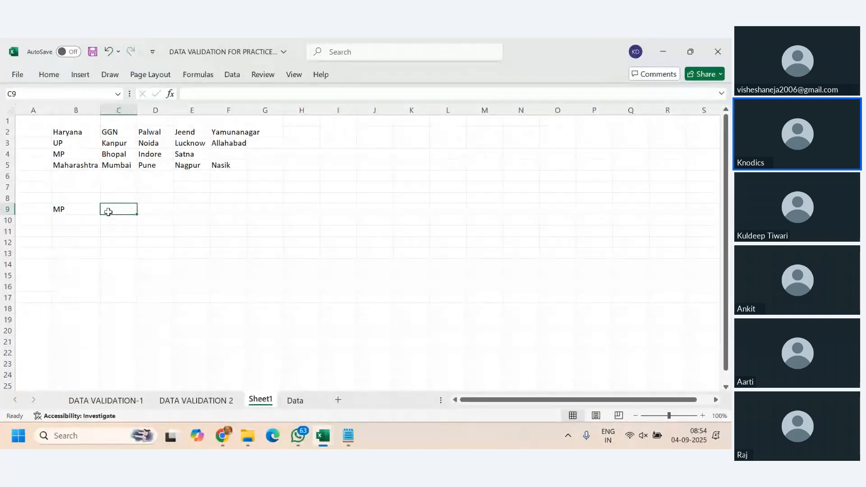
- Review the states offered by the drop-down list in B9
left_click(87, 211)
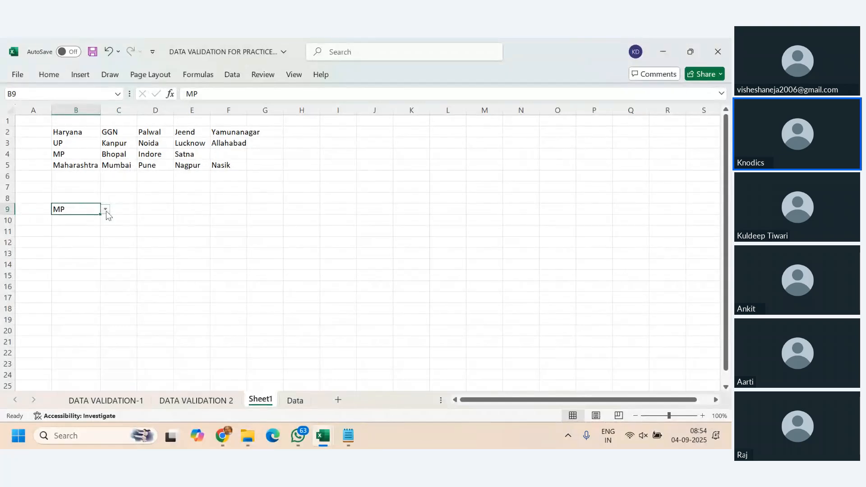
left_click(106, 210)
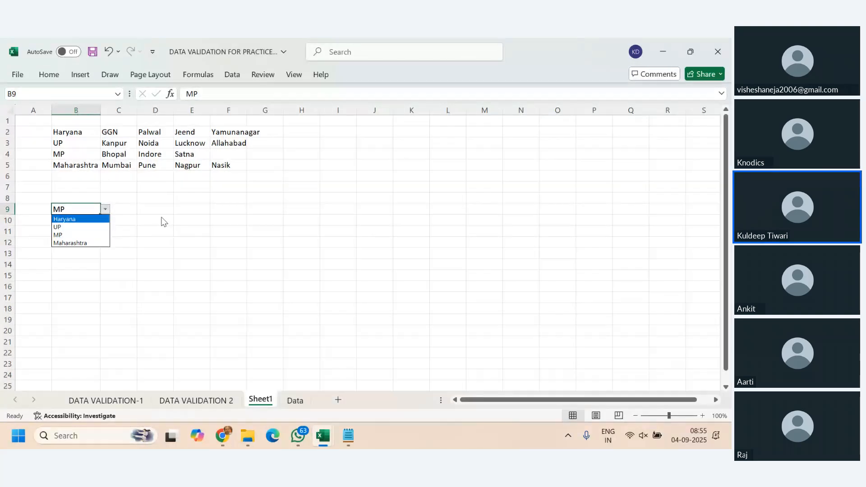
key("Escape")
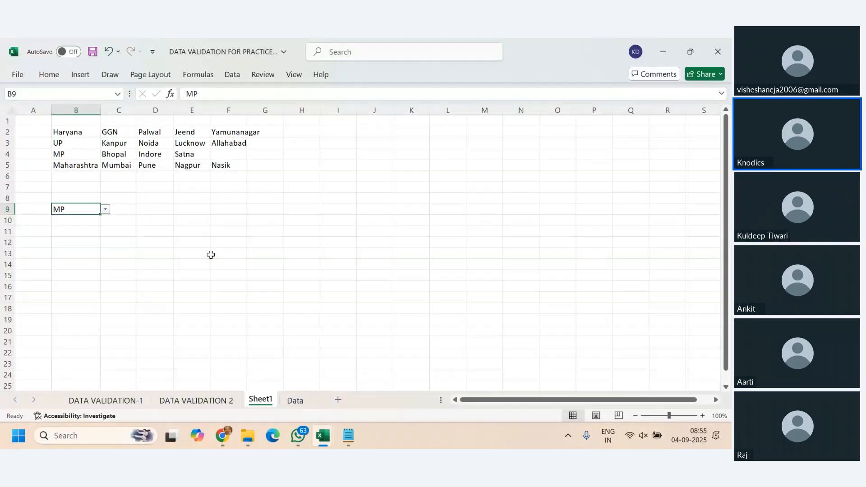
- Start a data validation rule for F9 that allows whole numbers with the between condition
left_click(247, 211)
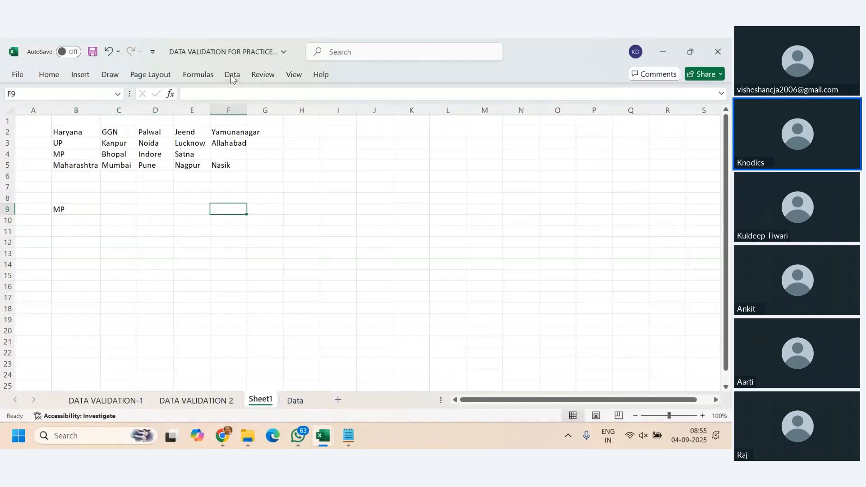
left_click(233, 74)
left_click(505, 121)
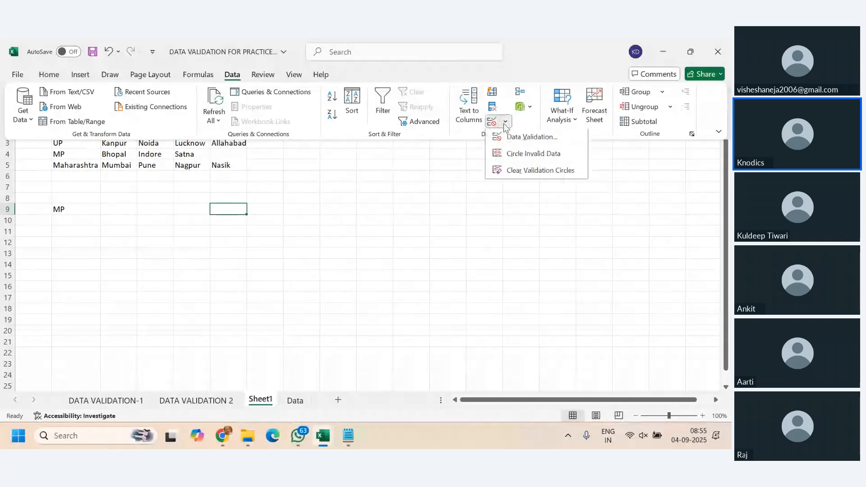
left_click(530, 142)
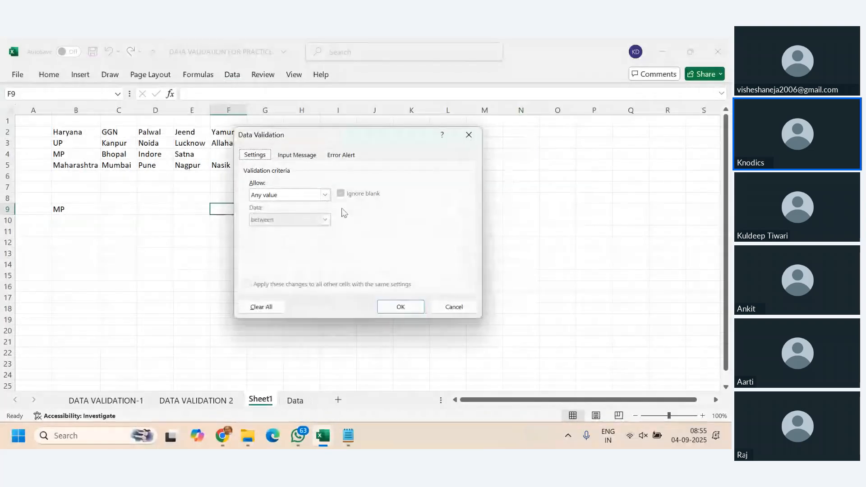
left_click_drag(357, 141, 542, 95)
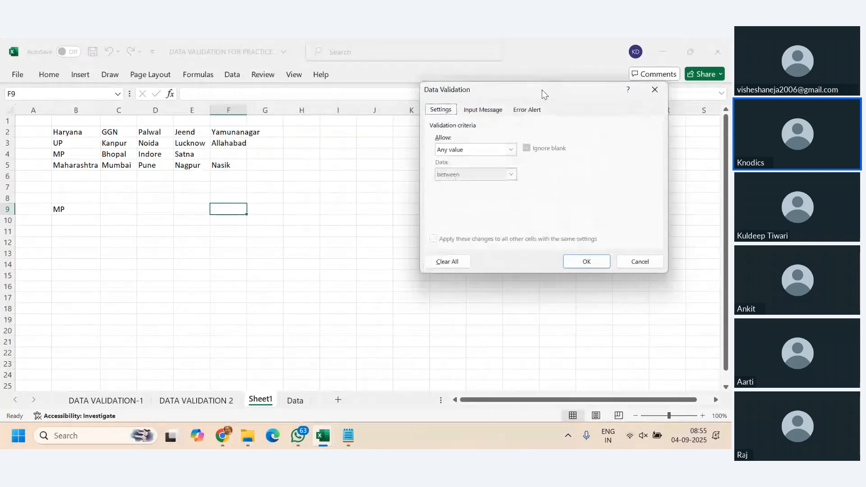
left_click(511, 150)
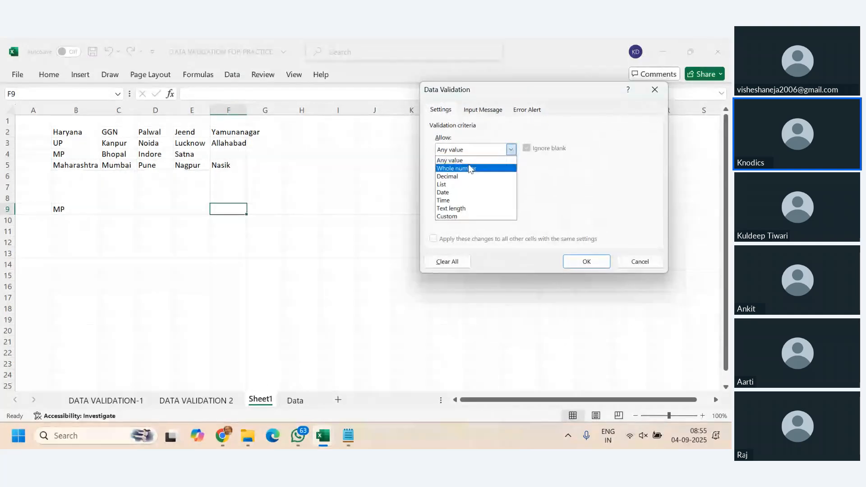
left_click(470, 168)
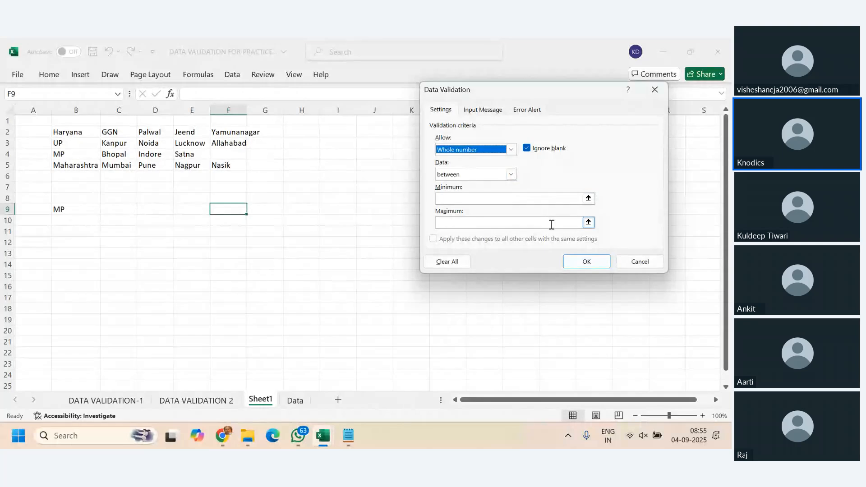
left_click(512, 174)
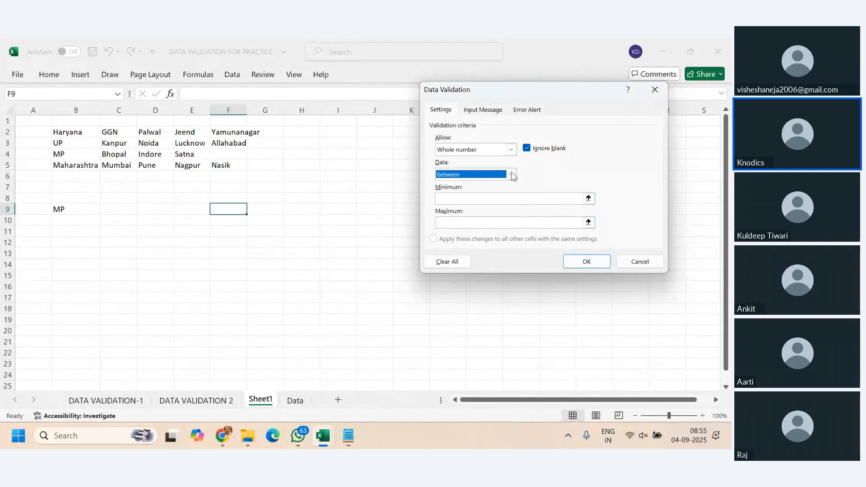
- Set F9's validation limits to a minimum of 18 and a maximum of 60, and apply the rule
left_click(493, 198)
type("18")
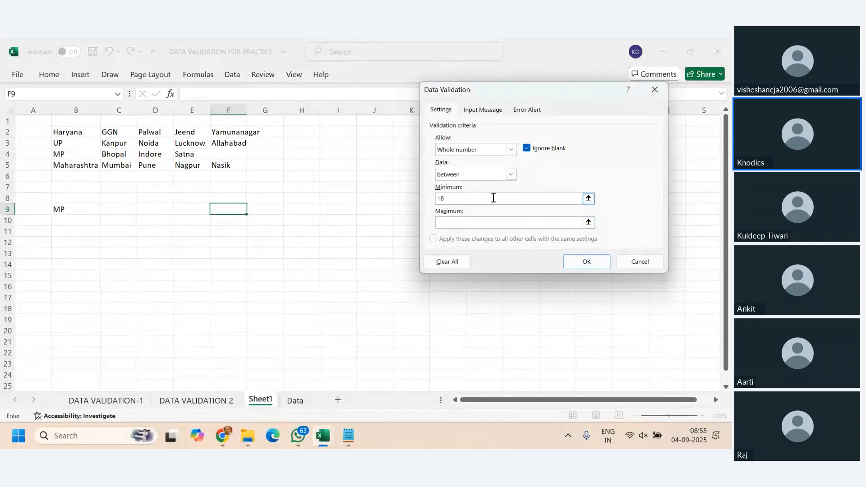
key("Tab")
type("60")
left_click(588, 261)
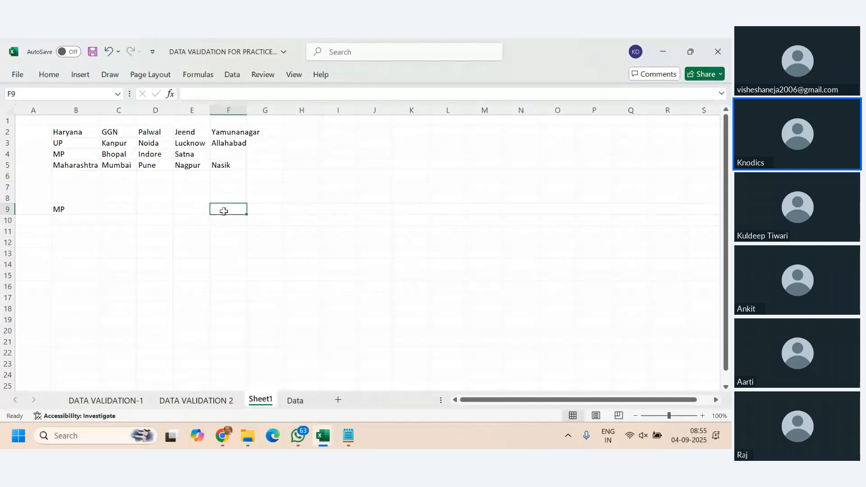
- Test the validation rule in F9 by entering 34 and trying to replace it with 17
type("34")
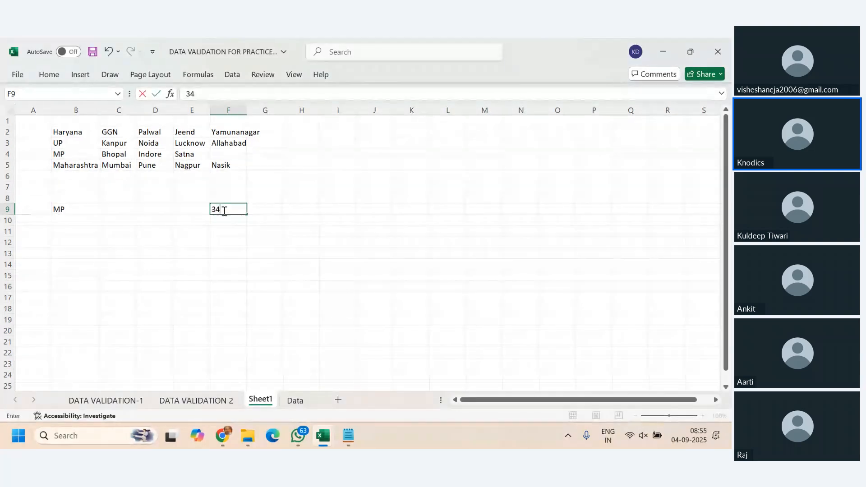
key("Return")
left_click(223, 211)
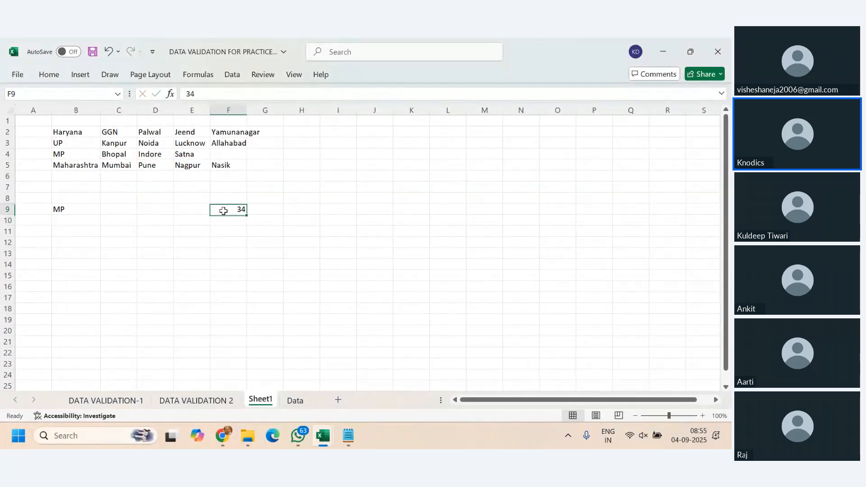
type("17")
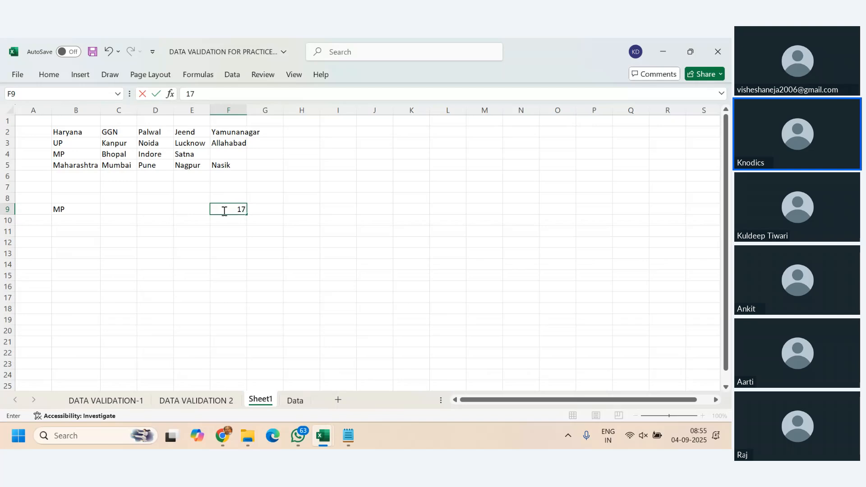
key("Return")
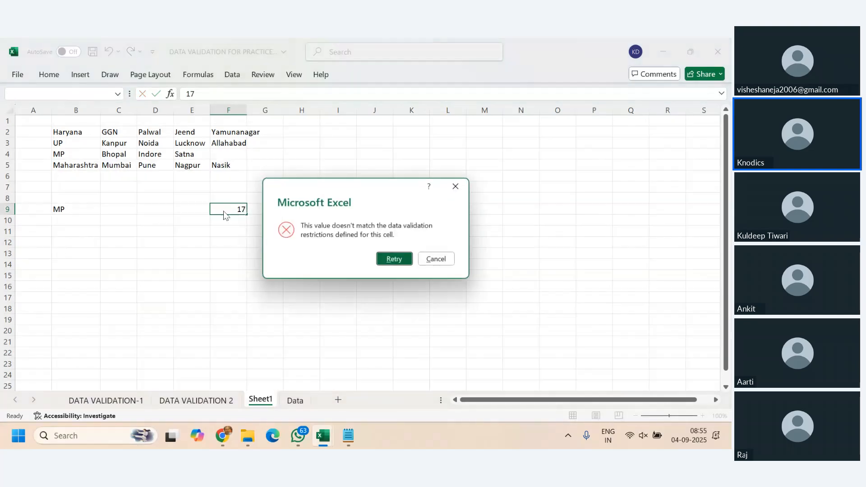
left_click(395, 258)
key("Return")
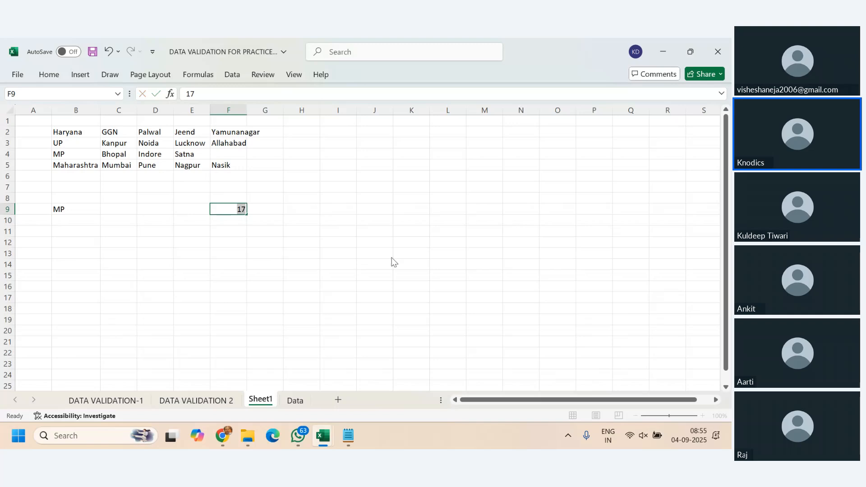
- Try the value 65 in F9 and replace it with 45
left_click(392, 258)
type("65")
key("Return")
left_click(391, 258)
type("45")
key("Return")
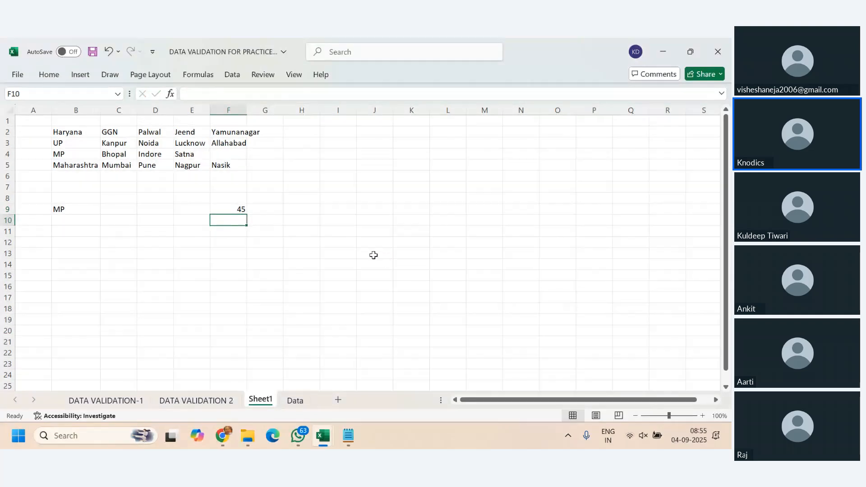
- Review the data validation settings applied to F9 without changing them
left_click(239, 208)
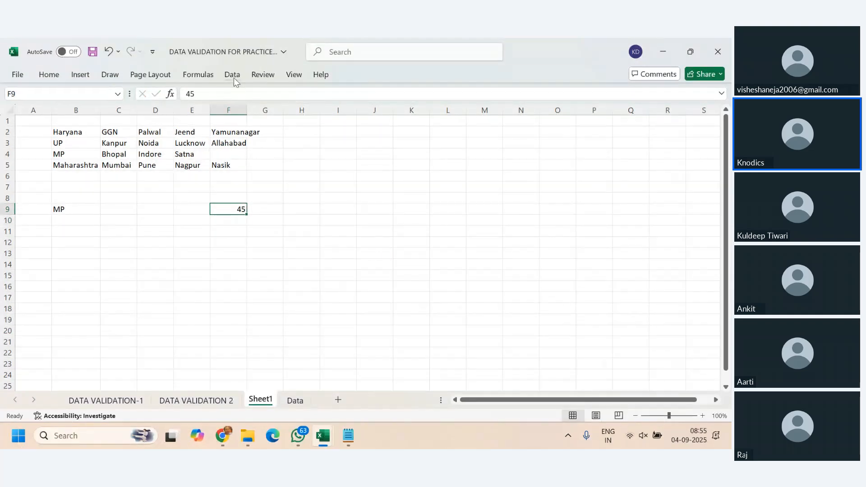
left_click(232, 75)
left_click(506, 122)
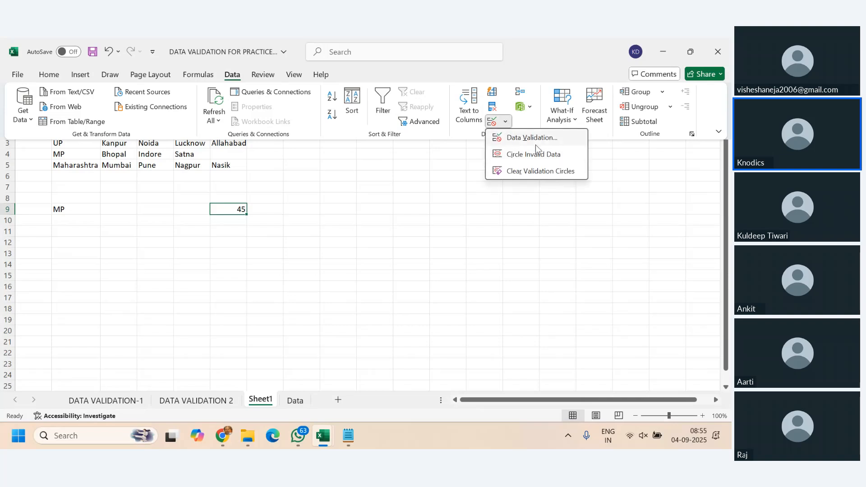
left_click(537, 138)
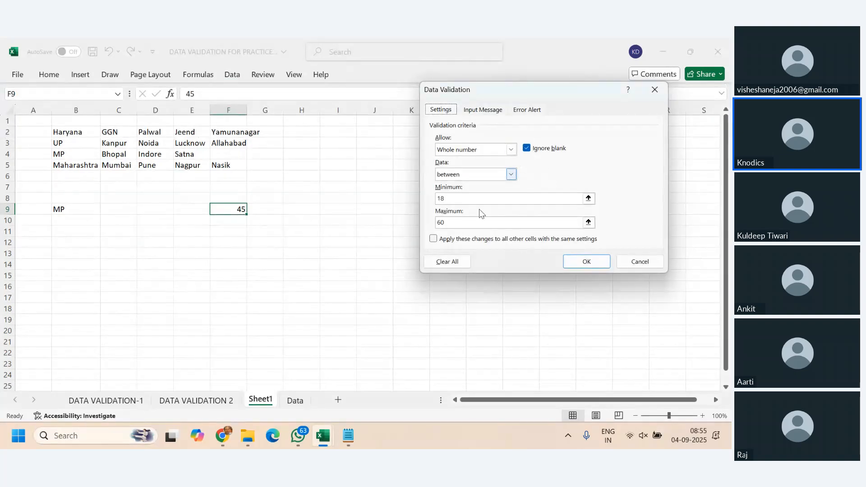
key("Escape")
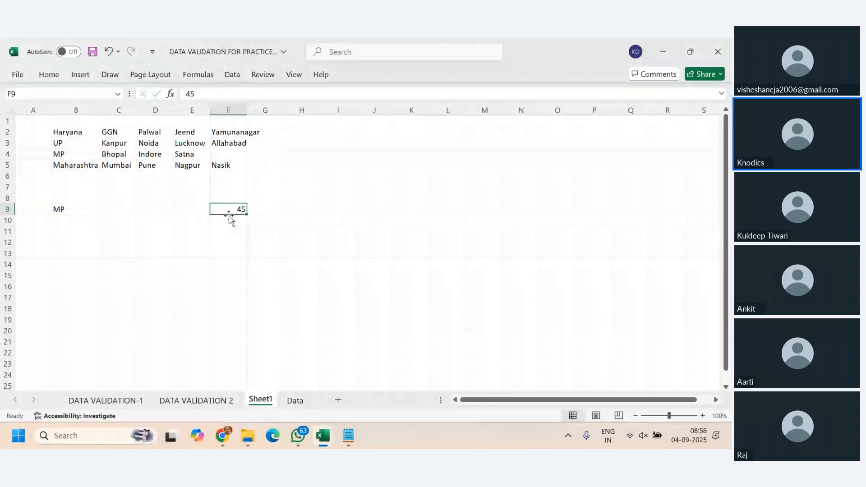
left_click(229, 219)
left_click(225, 75)
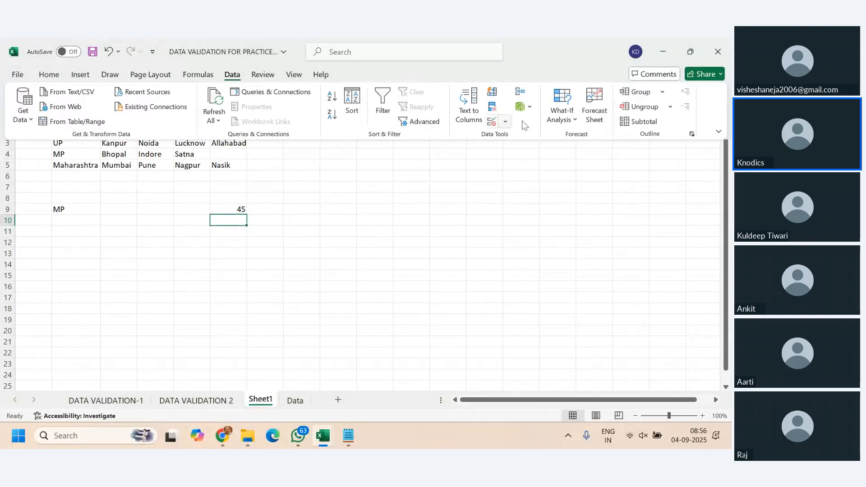
left_click(505, 121)
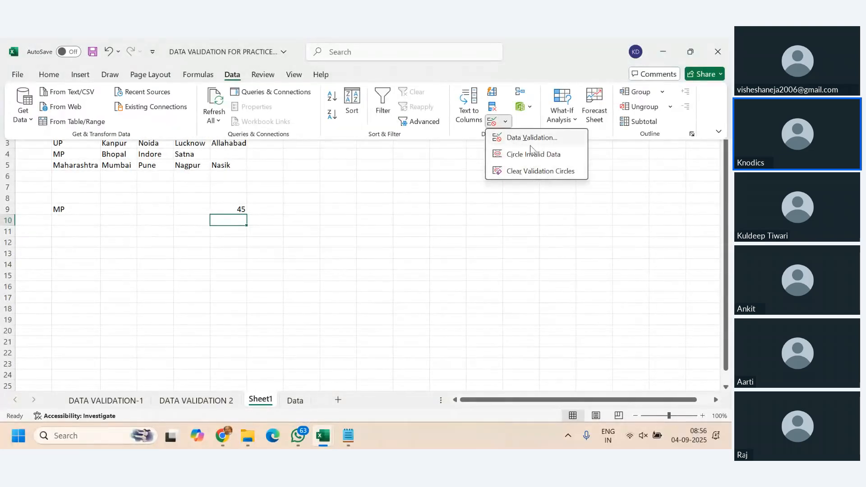
left_click(529, 137)
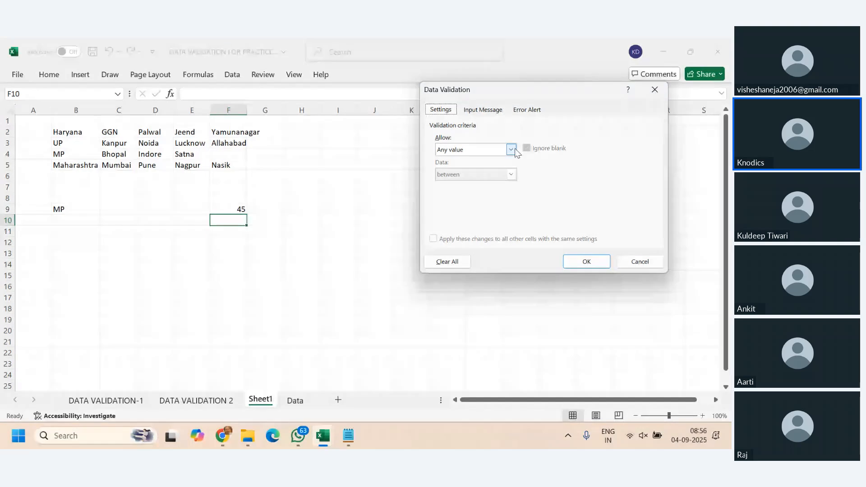
left_click(514, 151)
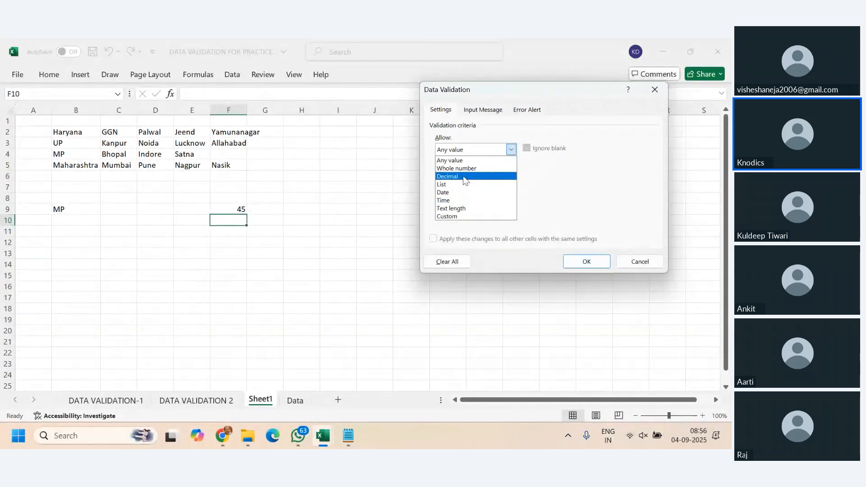
left_click(473, 208)
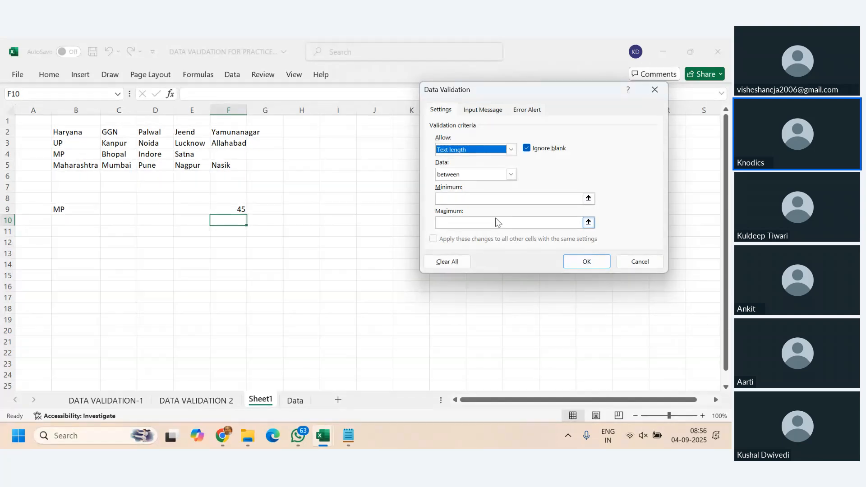
left_click(494, 201)
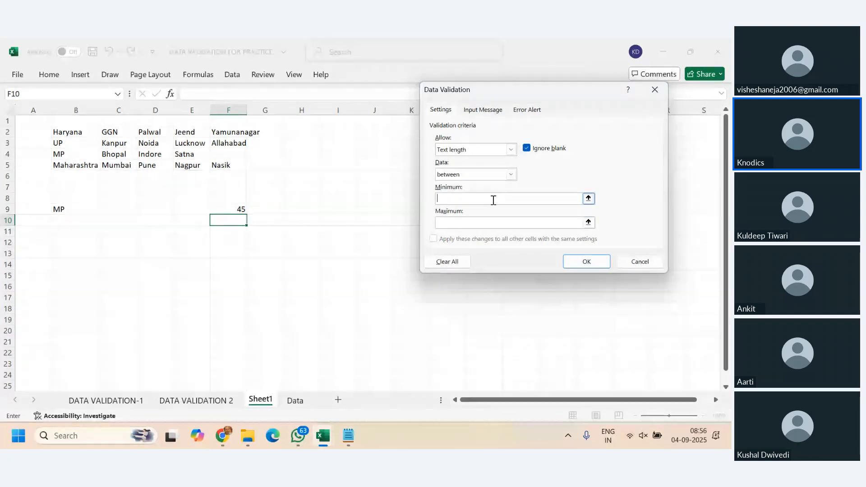
left_click(513, 174)
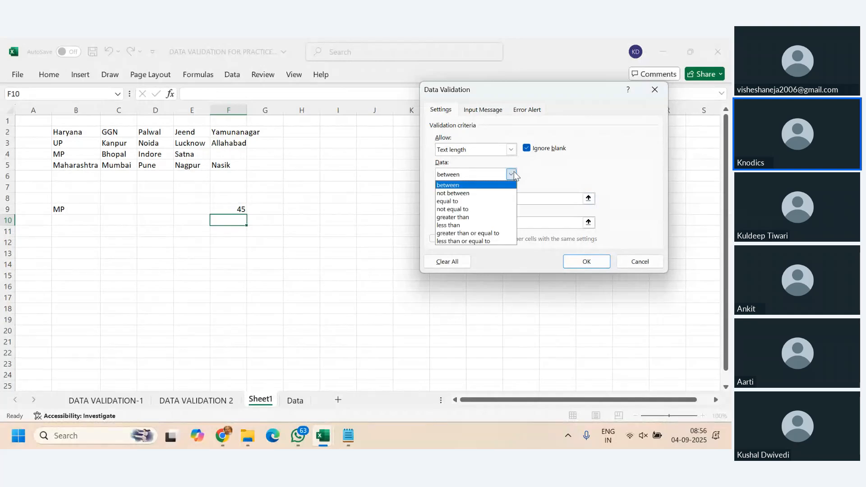
left_click(513, 174)
left_click(470, 201)
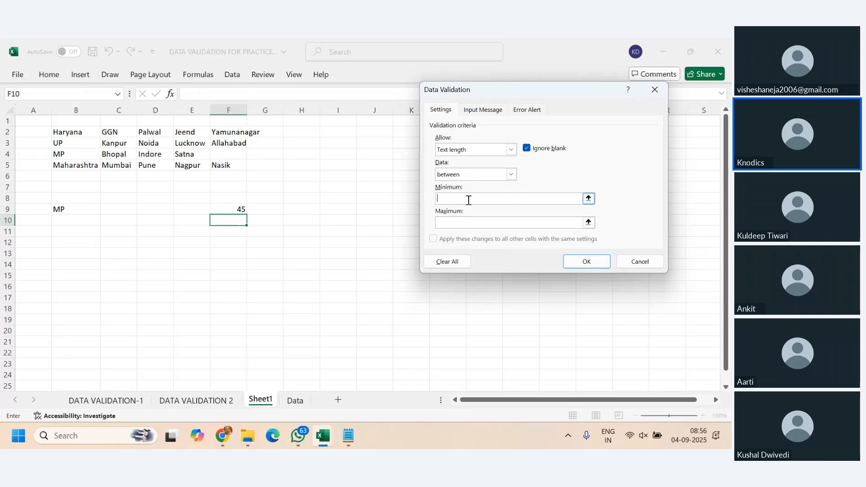
type("=")
left_click(323, 140)
key("Escape")
- Enter a ten-digit sample number with a leading zero in cell I3
left_click(344, 144)
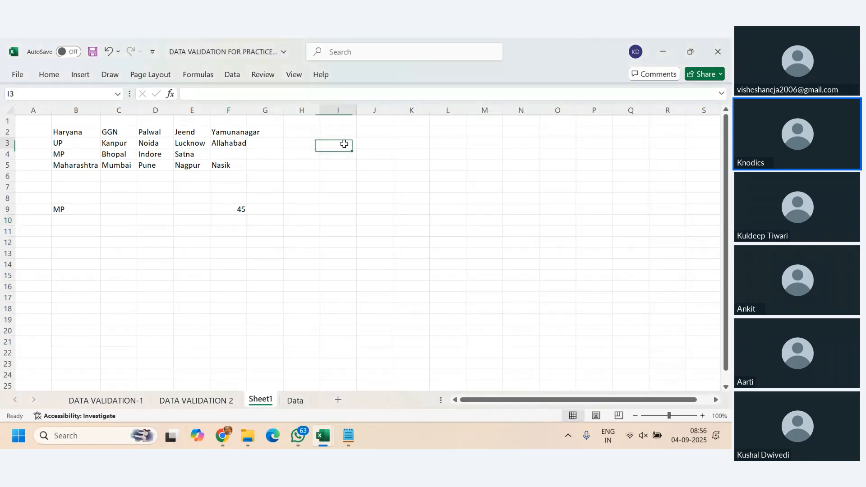
type("g0")
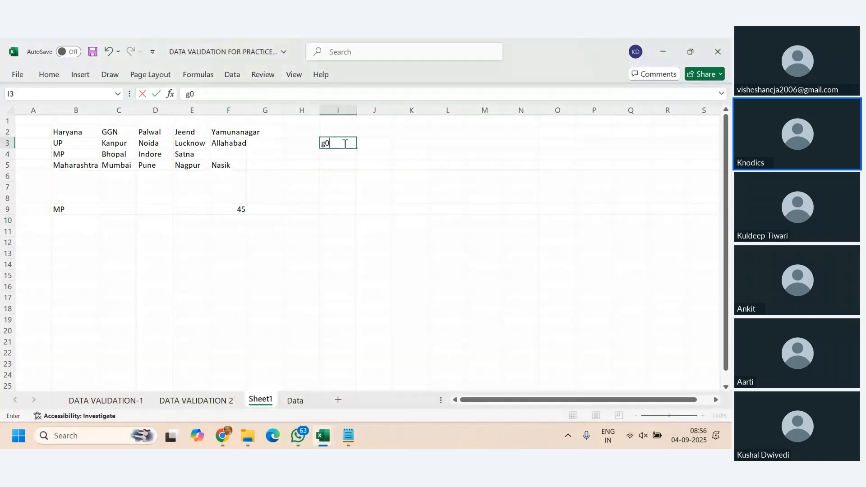
key("BackSpace")
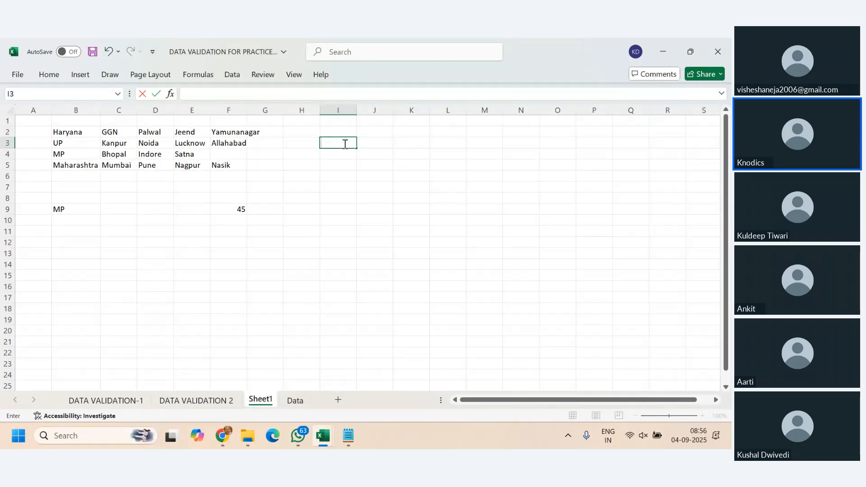
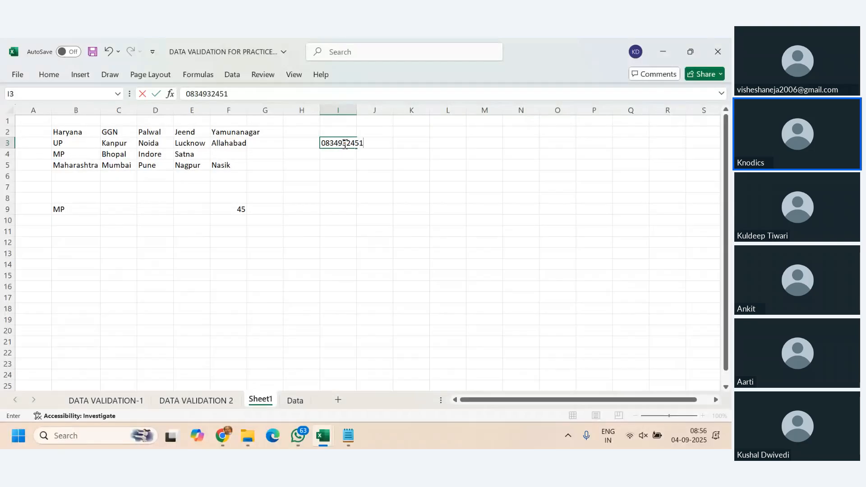
key("Return")
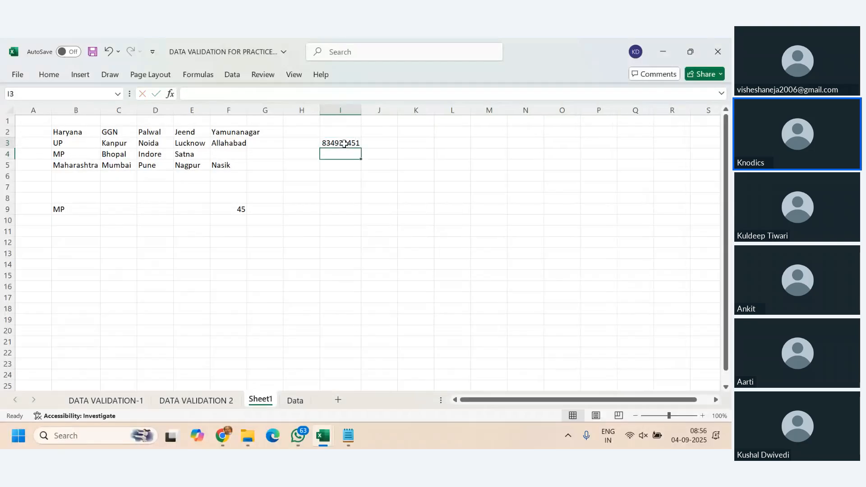
- Edit the sample number in I3 so that it begins with 20 ahead of the existing digits
double_click(344, 143)
left_click(186, 94)
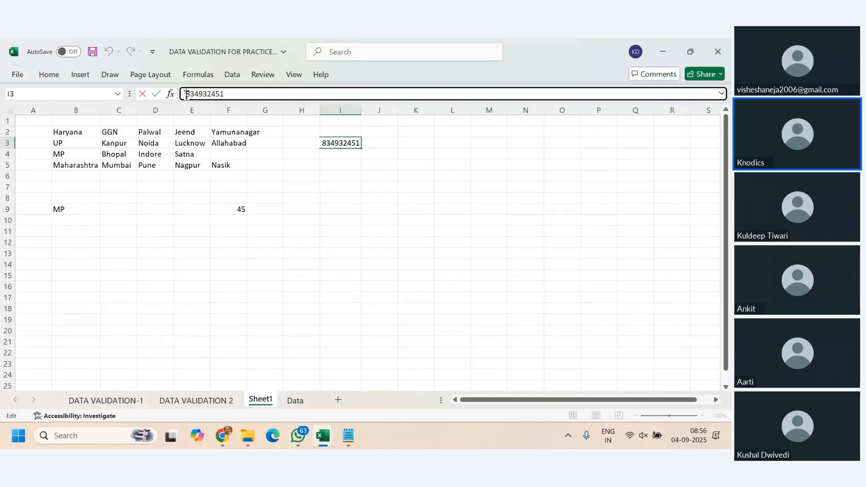
type("0")
left_click(323, 143)
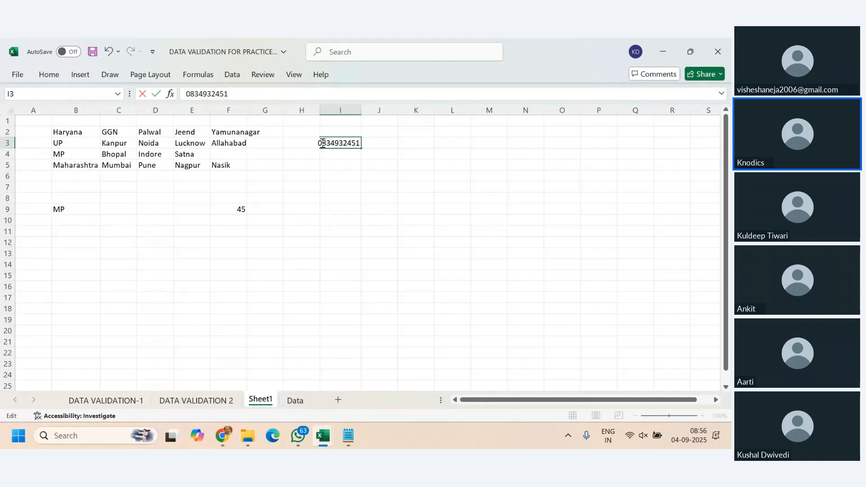
key("BackSpace")
type("20")
key("ctrl+Return")
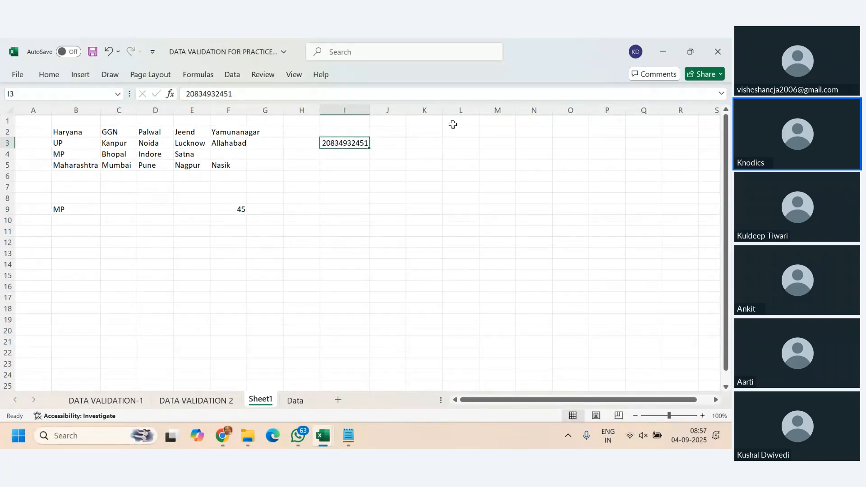
- Enter a ten-digit sample number beginning with 20 in cell J3 and highlight its digits for checking
left_click(388, 142)
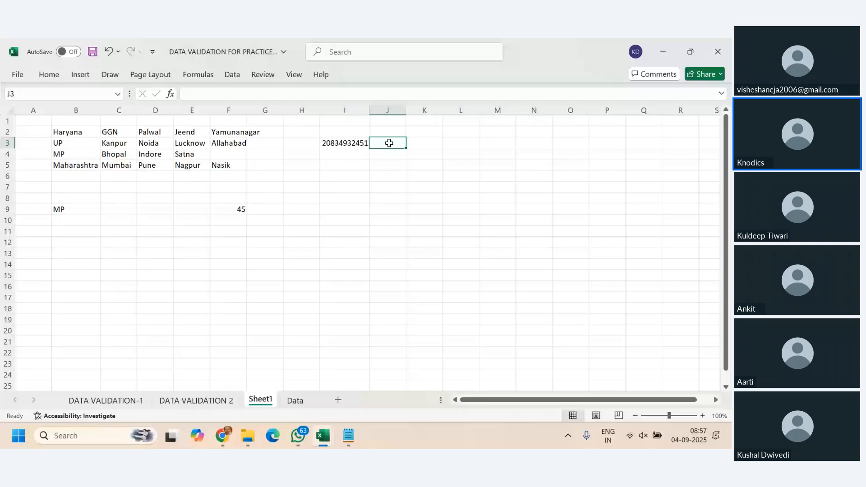
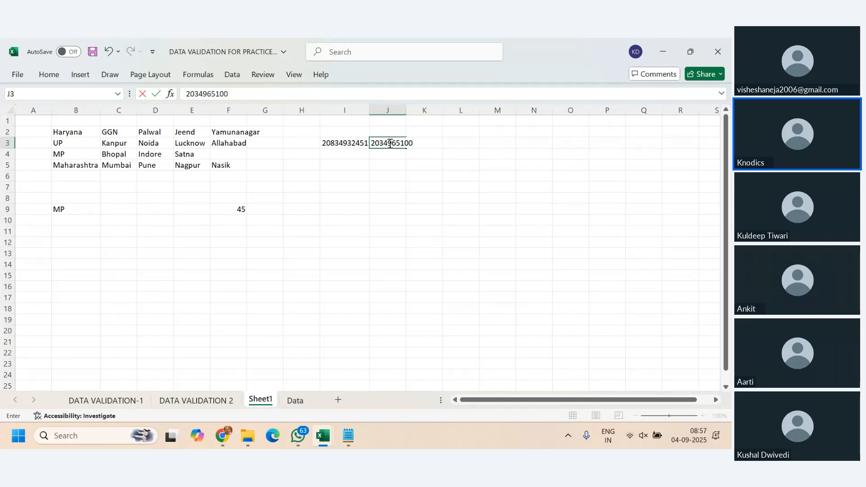
key("Return")
left_click(389, 143)
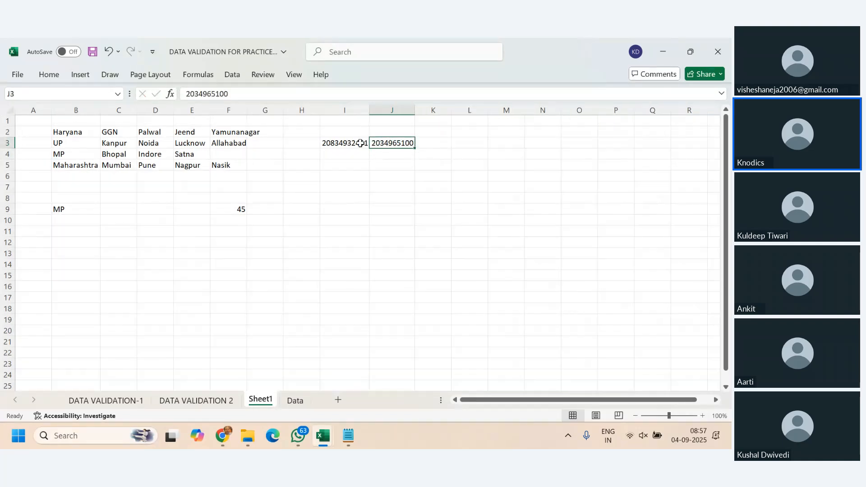
left_click_drag(236, 93, 172, 95)
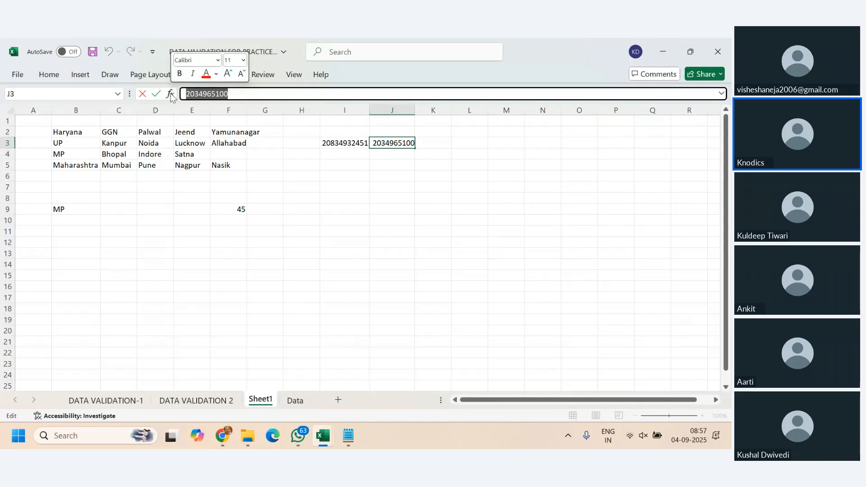
- Count the characters of the number in J3 with a LEN formula in K3
left_click(433, 142)
type("=")
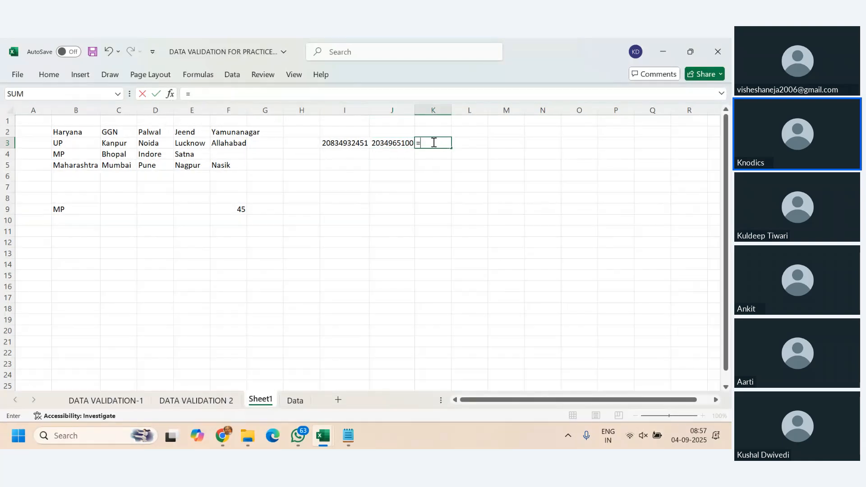
type("len(")
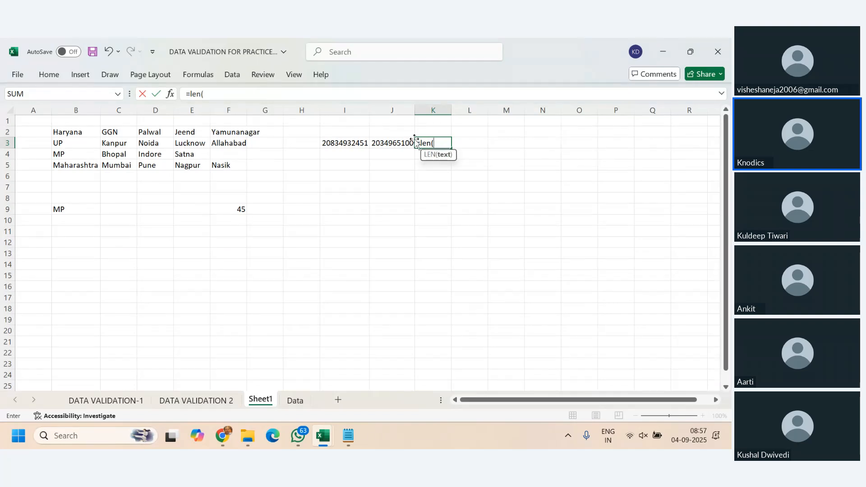
left_click(389, 141)
key("Return")
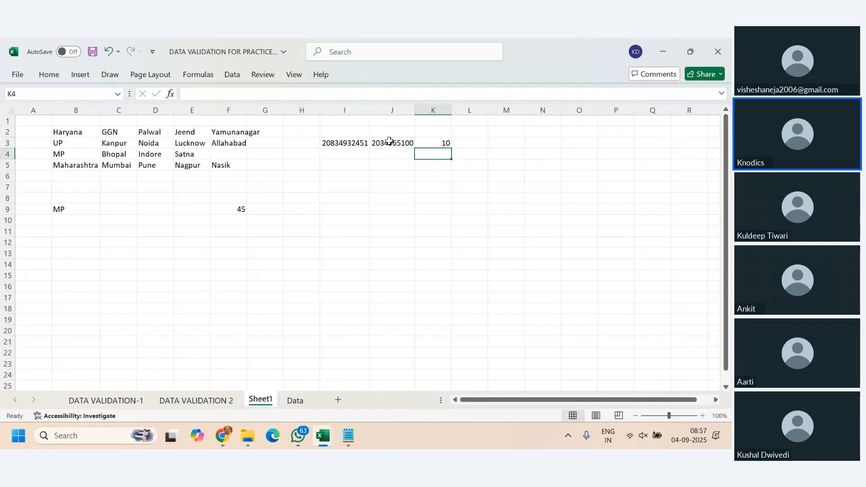
left_click(434, 143)
left_click(403, 143)
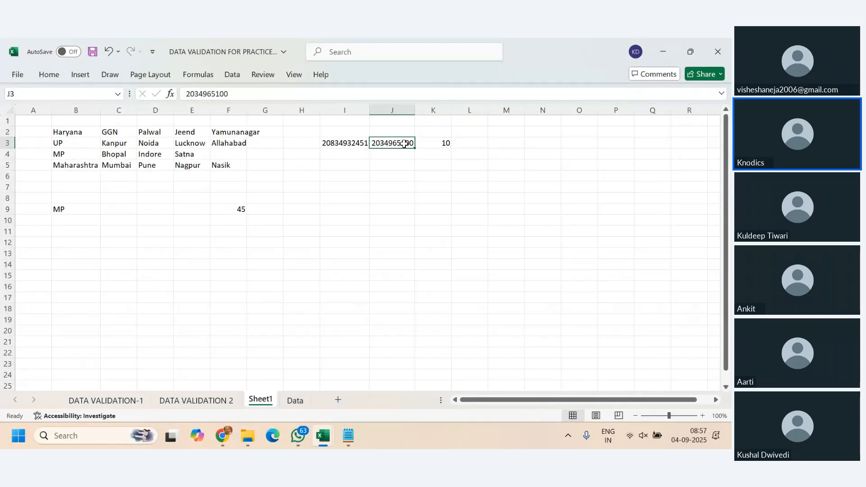
- Apply a data validation rule to cell J5 that allows only a text length equal to 10
left_click(396, 167)
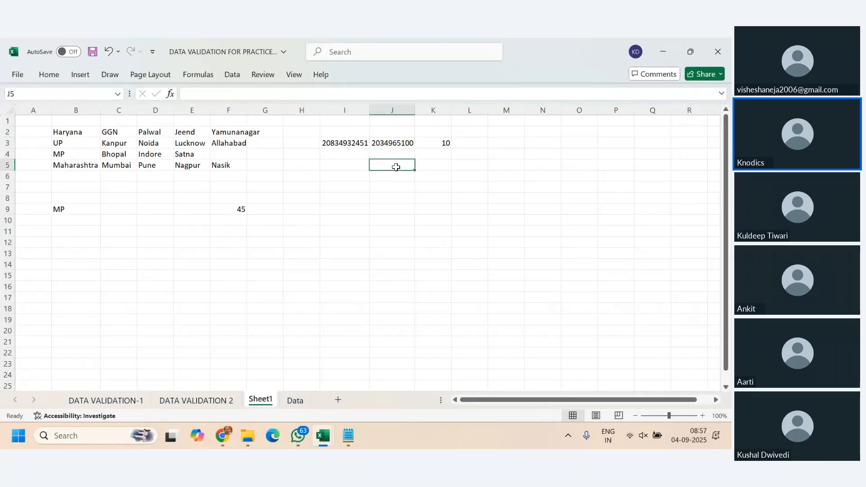
type("=")
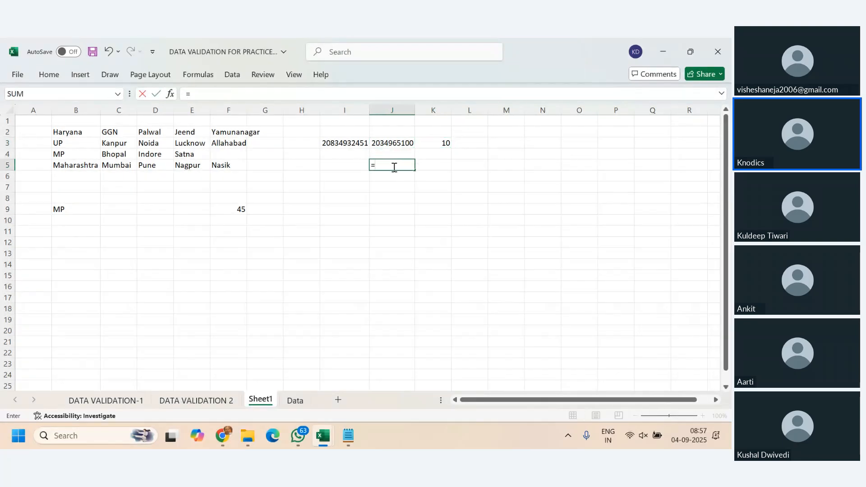
key("Escape")
left_click(234, 76)
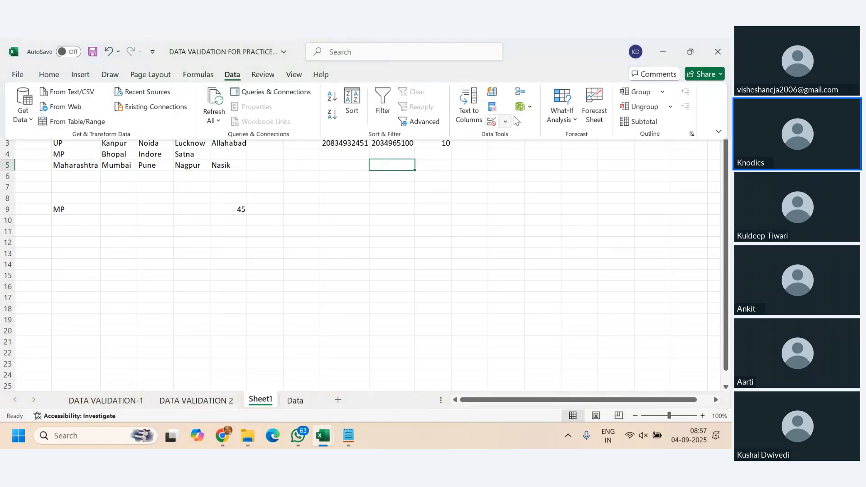
left_click(506, 121)
left_click(537, 138)
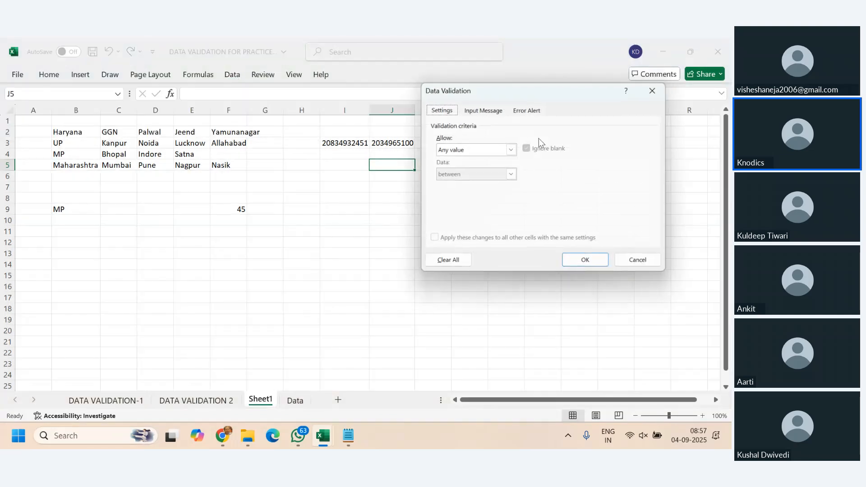
left_click(512, 149)
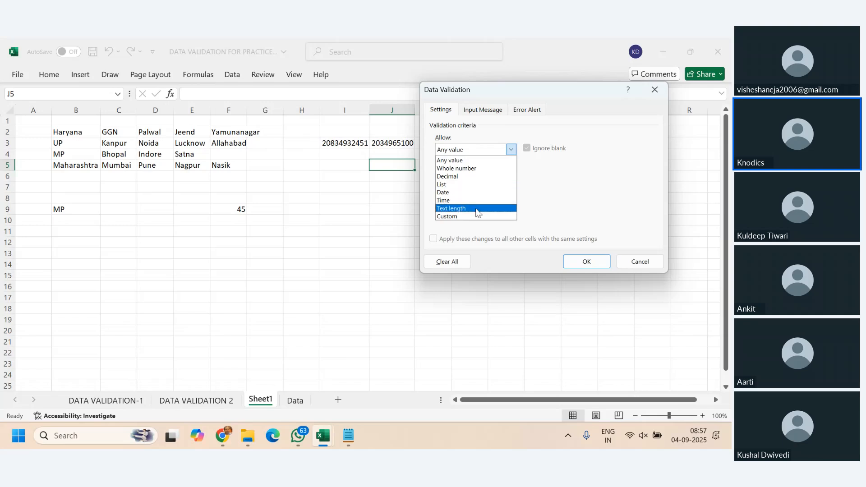
left_click(478, 207)
left_click(511, 174)
left_click(469, 198)
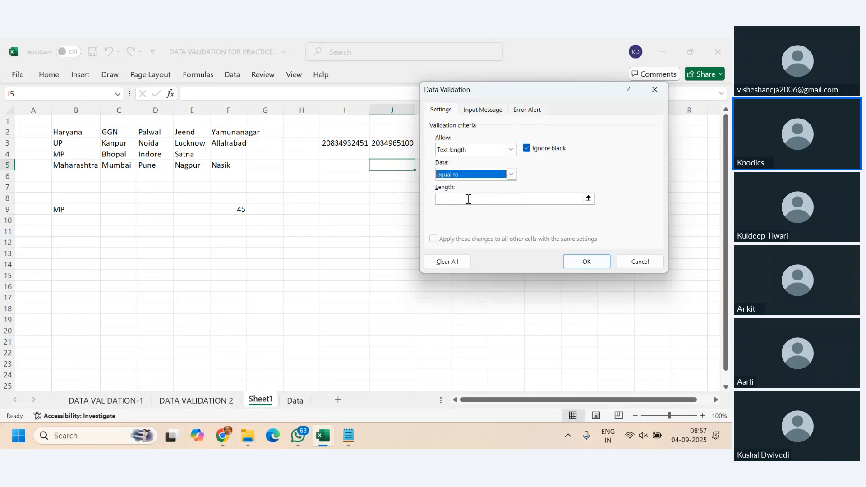
type("10")
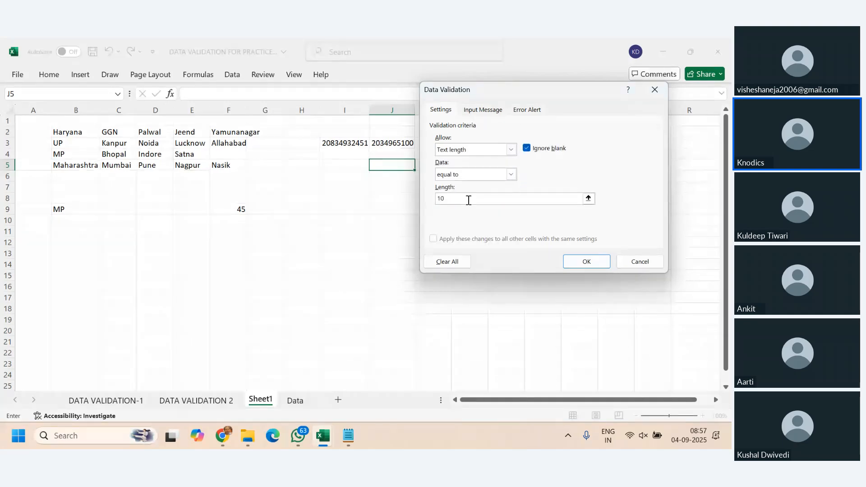
left_click(587, 260)
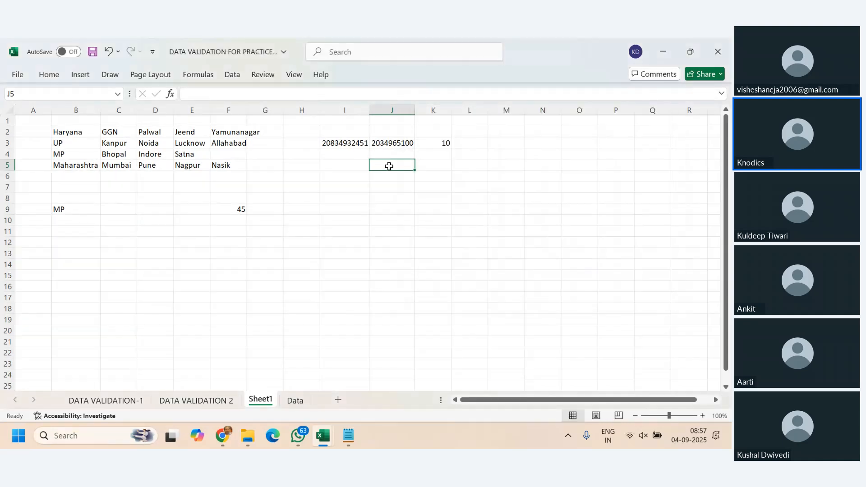
- Test the rule in J5 with a six-letter name and with a ten-letter name
type("kushal")
key("Return")
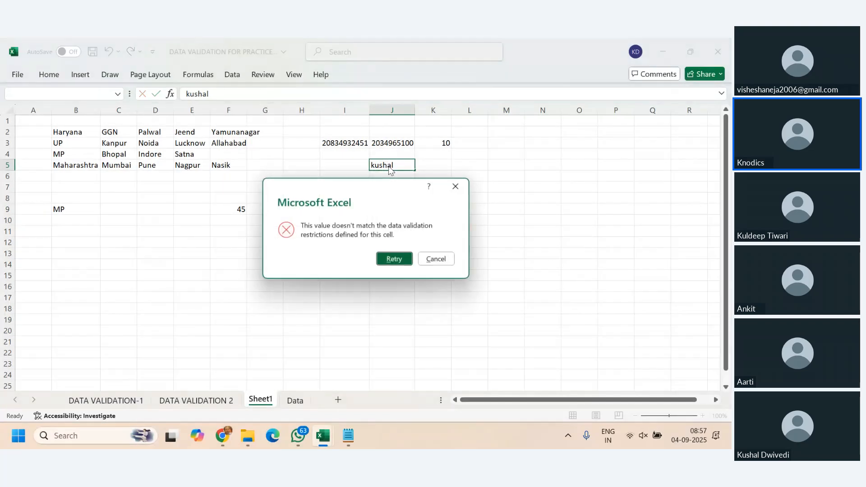
key("Escape")
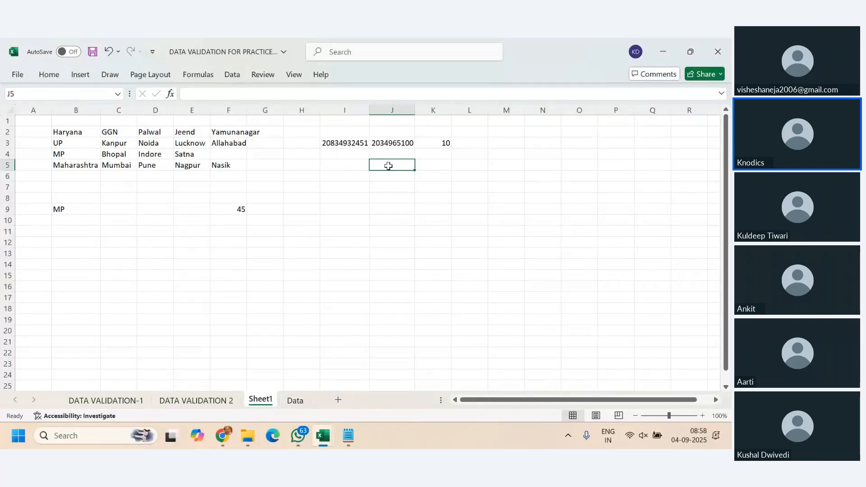
type("kushaldwiv")
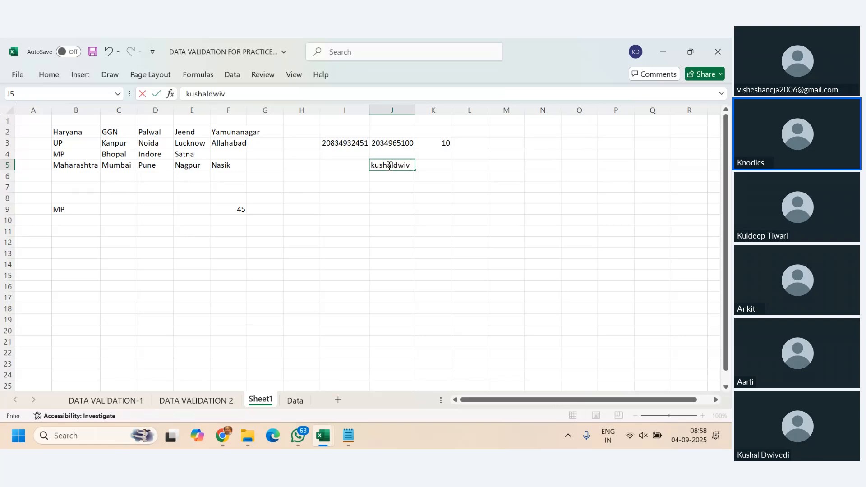
key("Return")
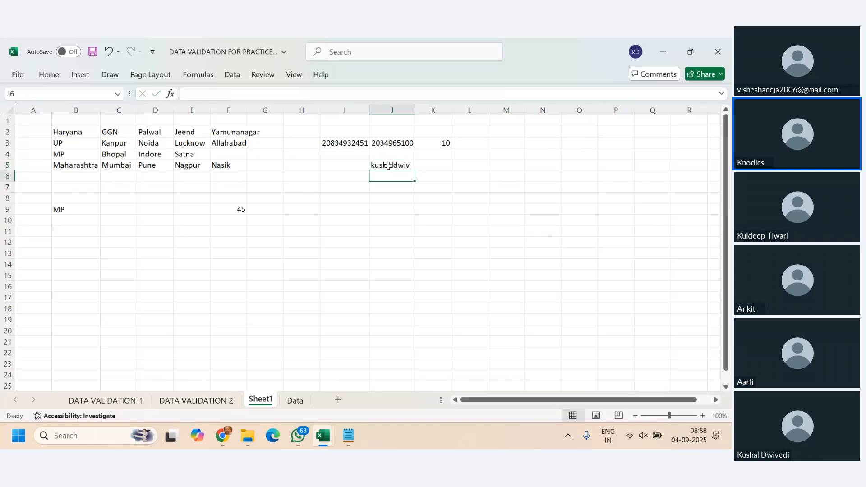
- Fill J5 down through J15 to copy its validation rule, and clear the copied text from J6:J15
left_click(388, 166)
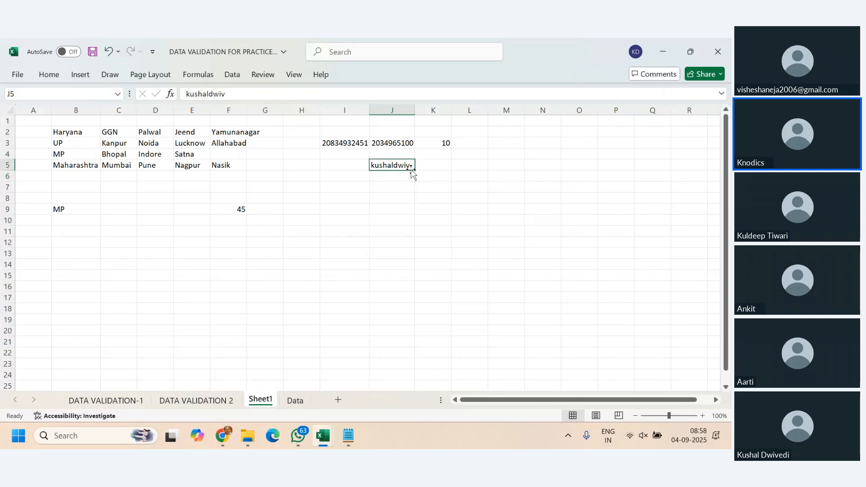
left_click_drag(415, 171, 418, 281)
left_click_drag(397, 178, 397, 275)
key("Delete")
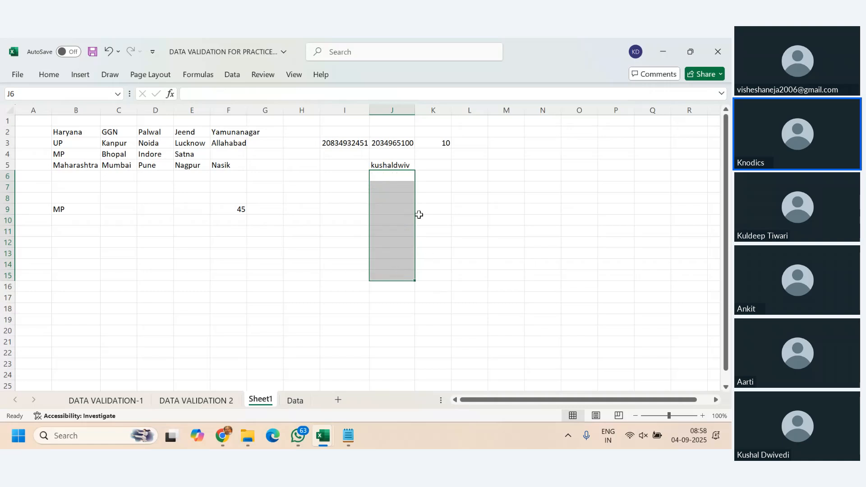
- Test the copied rule in J6 with the short text palin and with the ten-letter text plainanaly
left_click(398, 178)
type("palin")
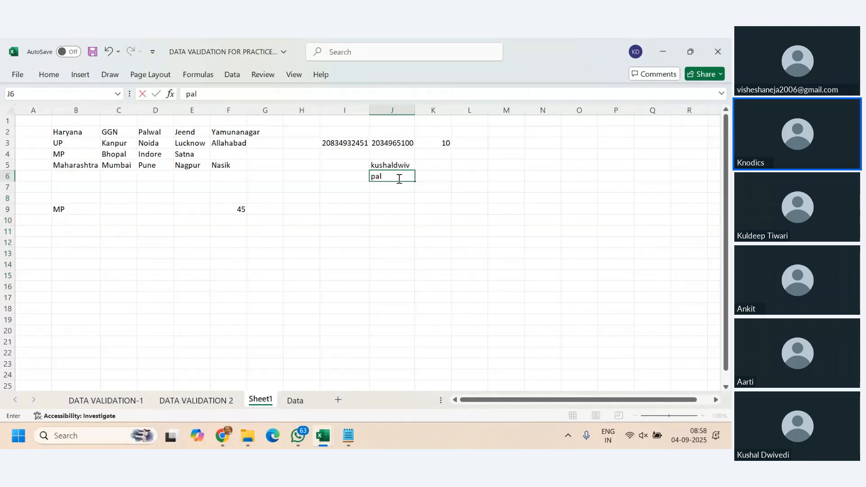
key("Return")
key("Escape")
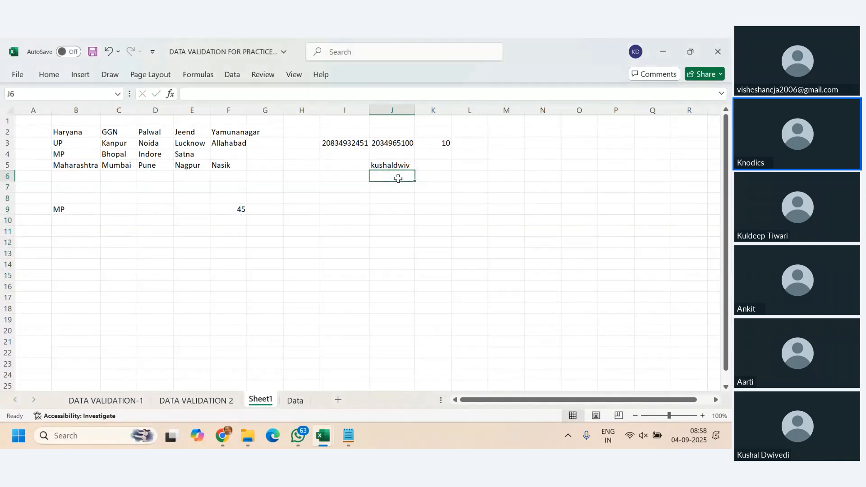
type("la")
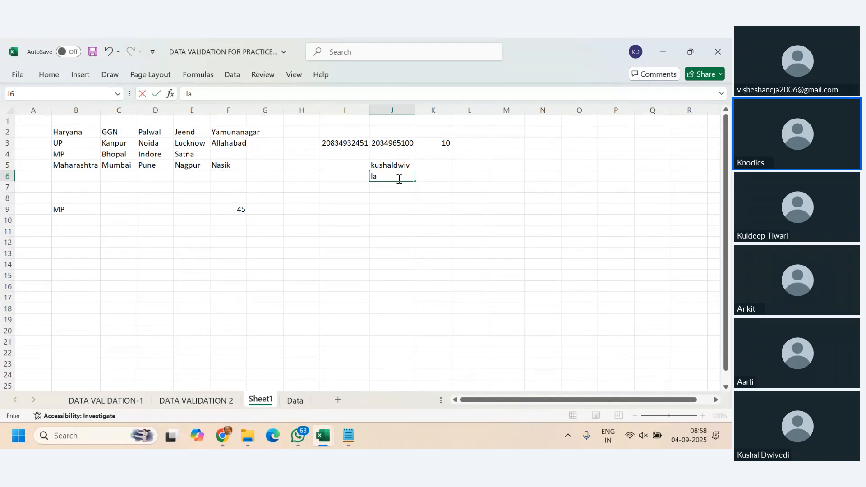
key("BackSpace")
type("plainanaly")
key("Return")
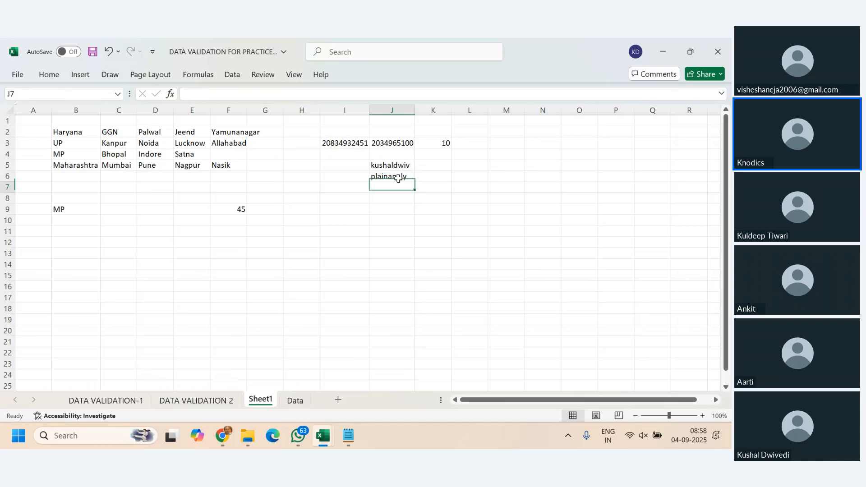
- Try to enter a fourteen-letter text in J7 to test the length limit
type("mynameis")
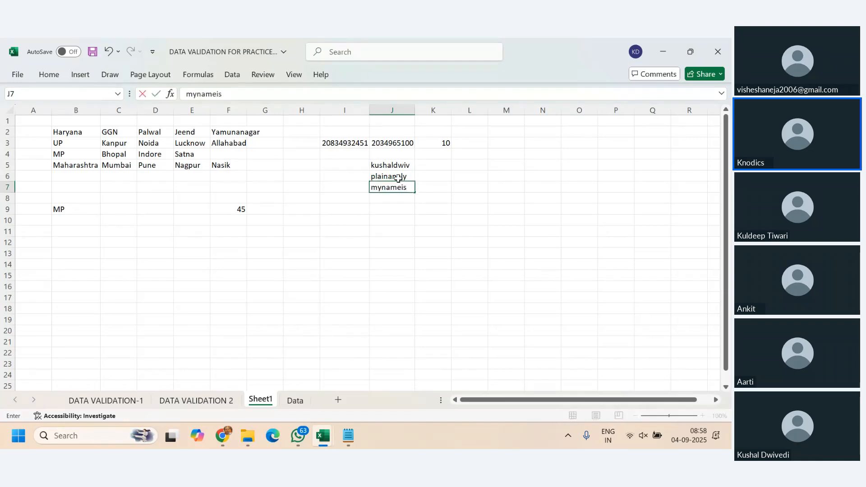
type("kdsing")
left_click(399, 182)
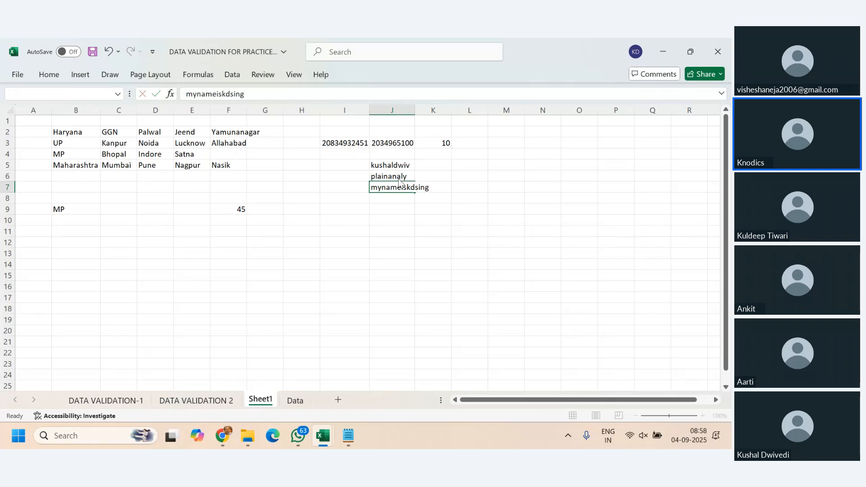
key("Escape")
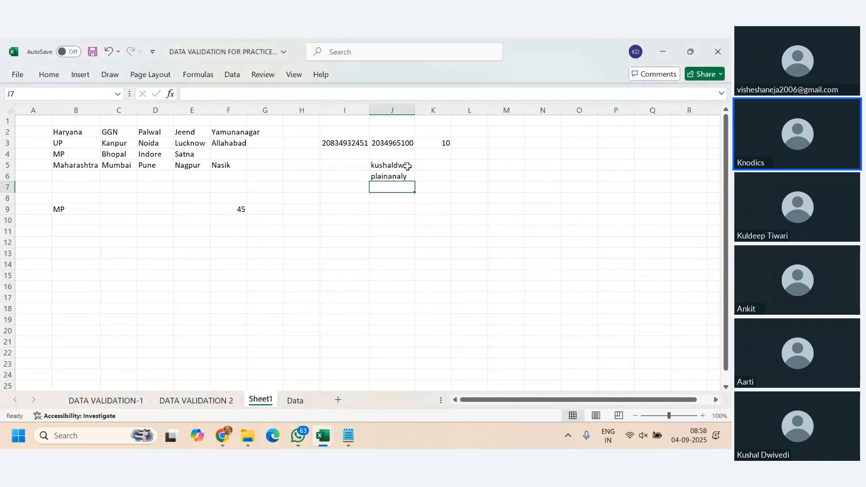
- Clear the test entries from J5:J7
left_click_drag(405, 166, 406, 184)
key("Delete")
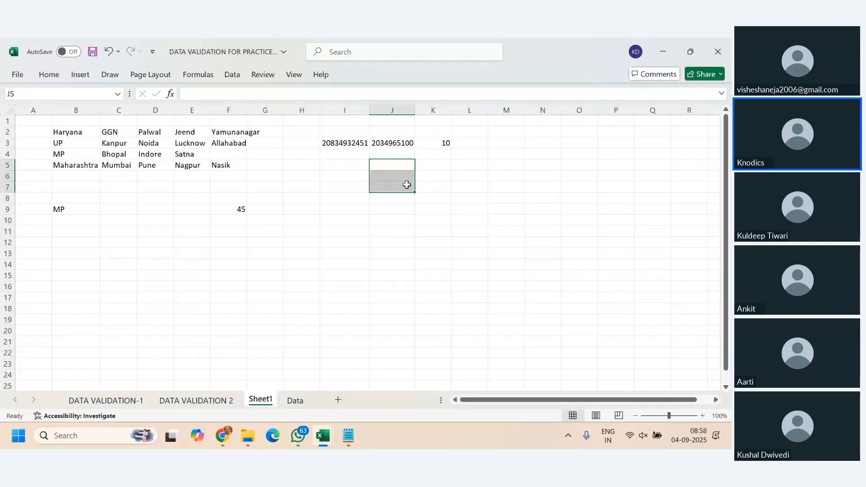
left_click(404, 183)
left_click(402, 166)
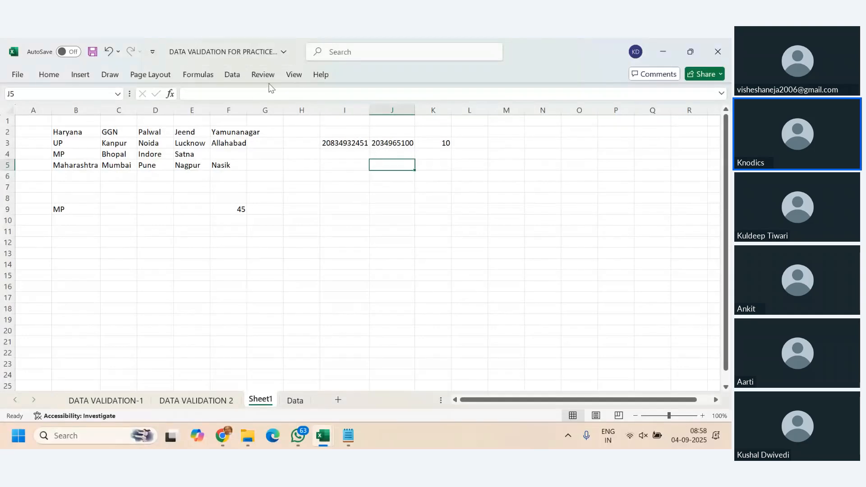
- Enter a ten-digit sample number beginning with 23 in cell J5
left_click(229, 75)
left_click(398, 168)
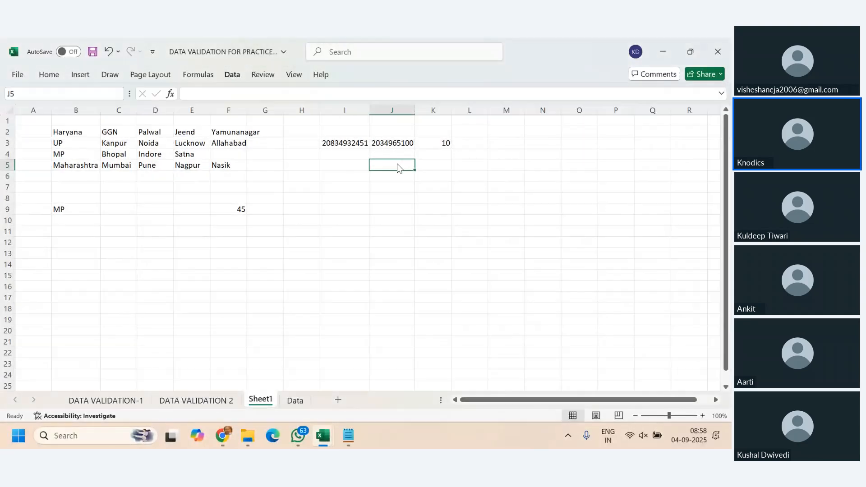
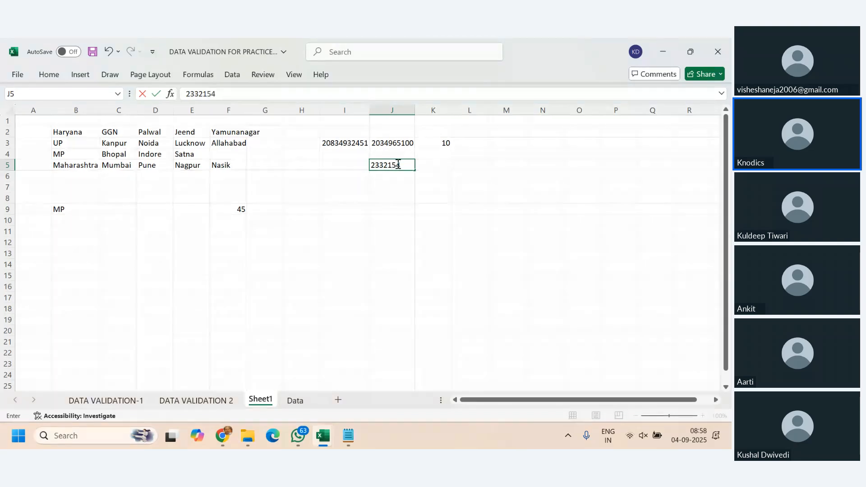
key("Return")
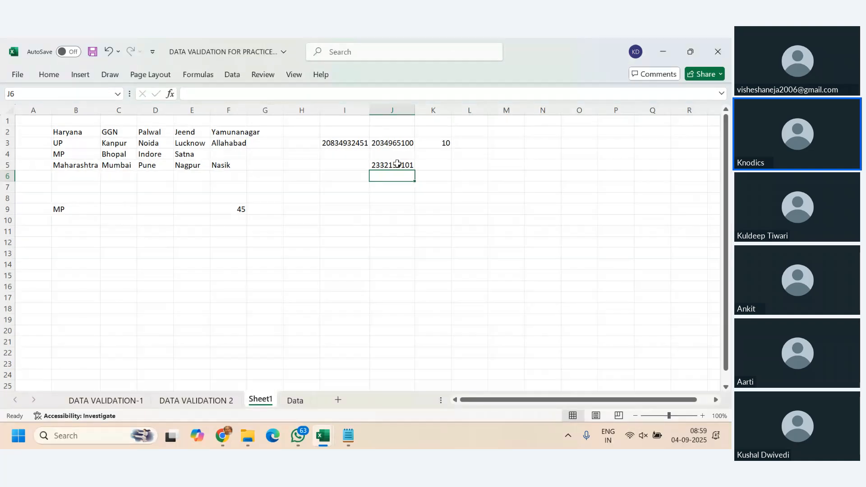
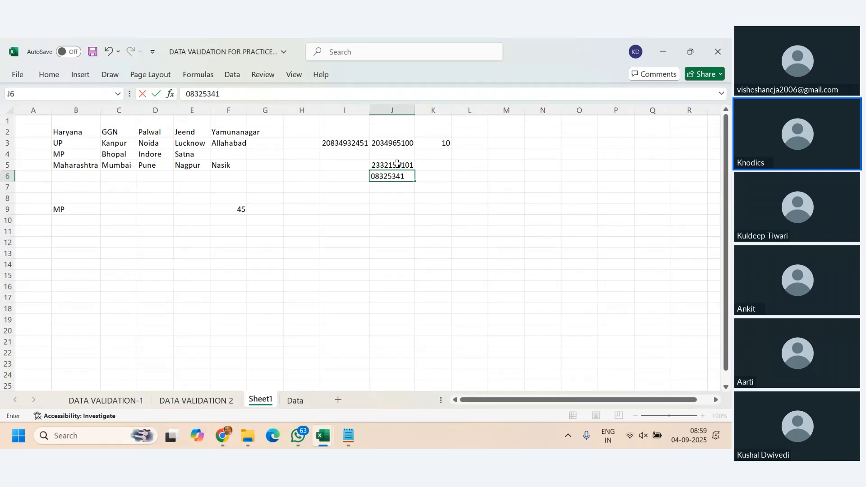
- Try to enter a ten-digit number with a leading zero in the validated cell J6
key("Return")
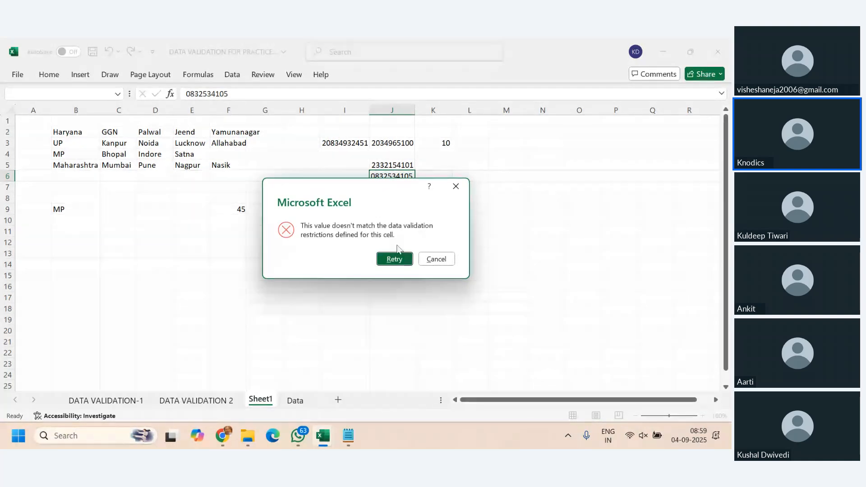
left_click(444, 259)
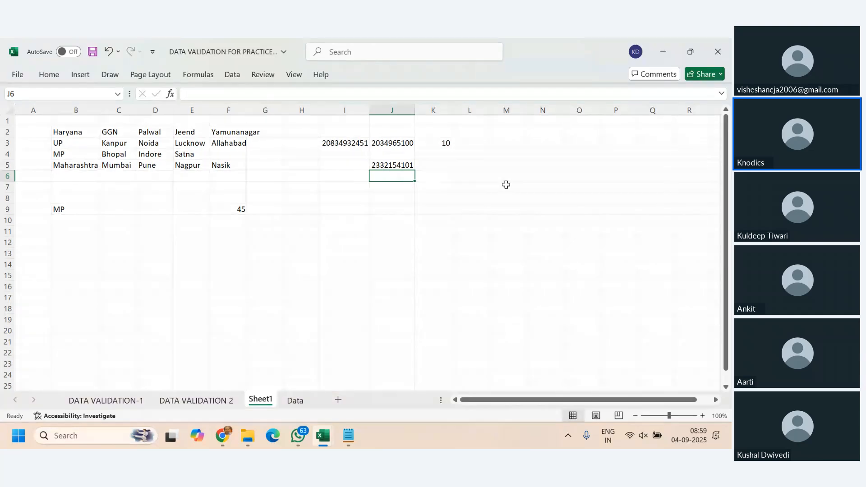
- Enter a ten-digit number with a leading zero in cell M4 and select the cell to check the stored value
left_click(505, 153)
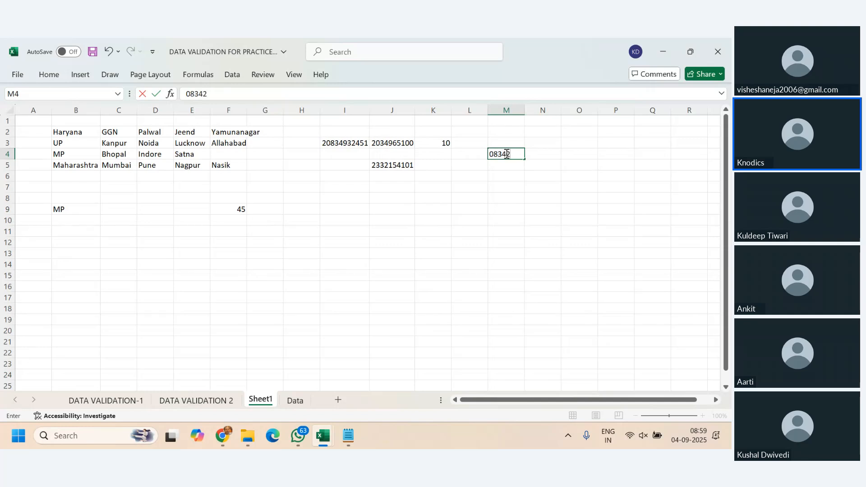
key("Return")
left_click(506, 153)
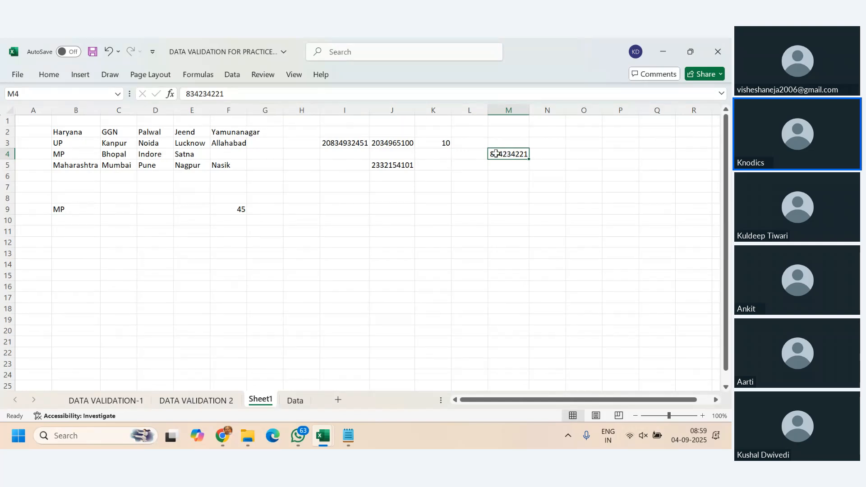
- Change the text length validation rule of cell J5 to between, with minimum 9 and maximum 10
left_click(386, 173)
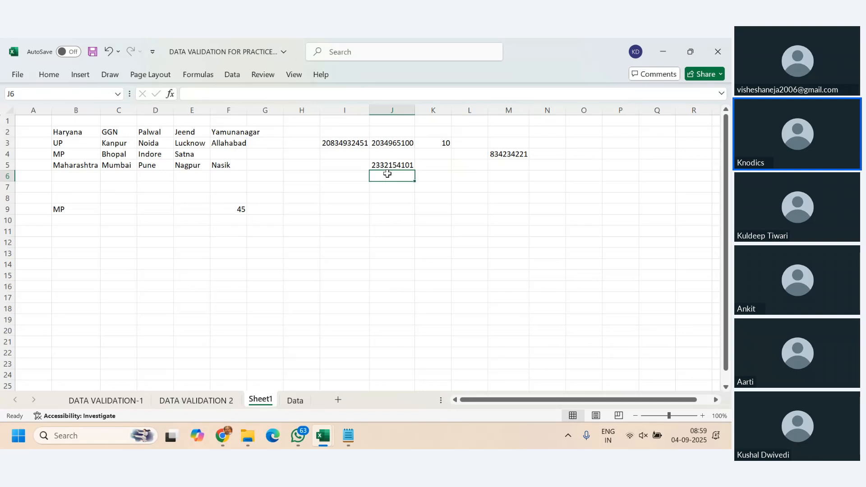
left_click(387, 166)
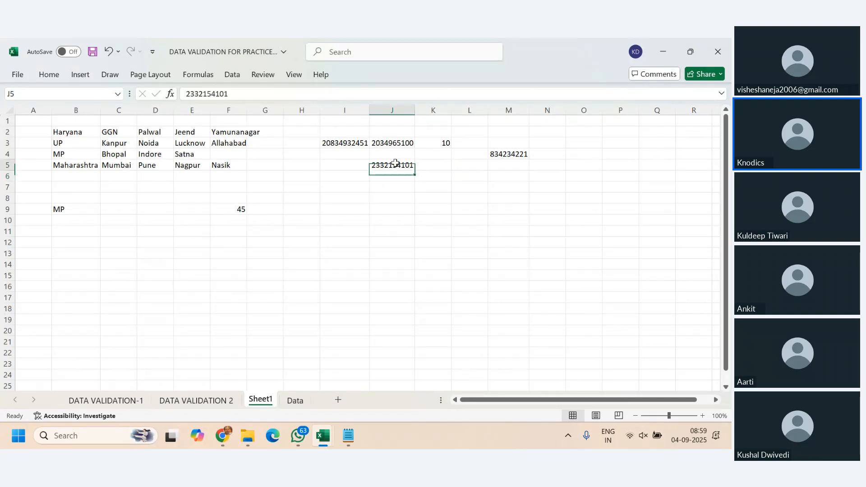
left_click(237, 76)
left_click(505, 122)
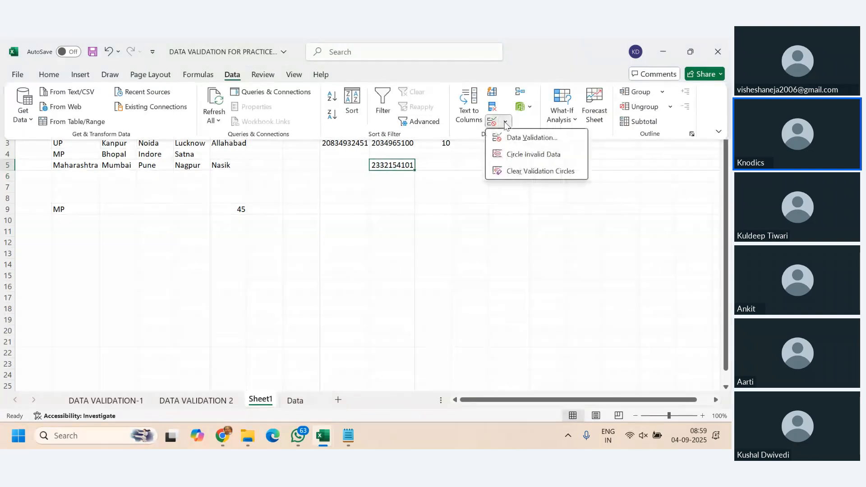
left_click(523, 142)
left_click(511, 175)
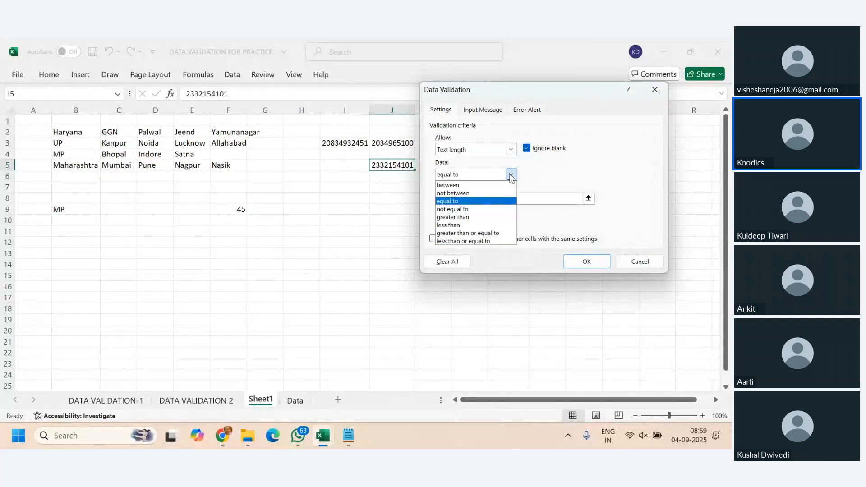
left_click(458, 186)
left_click(472, 198)
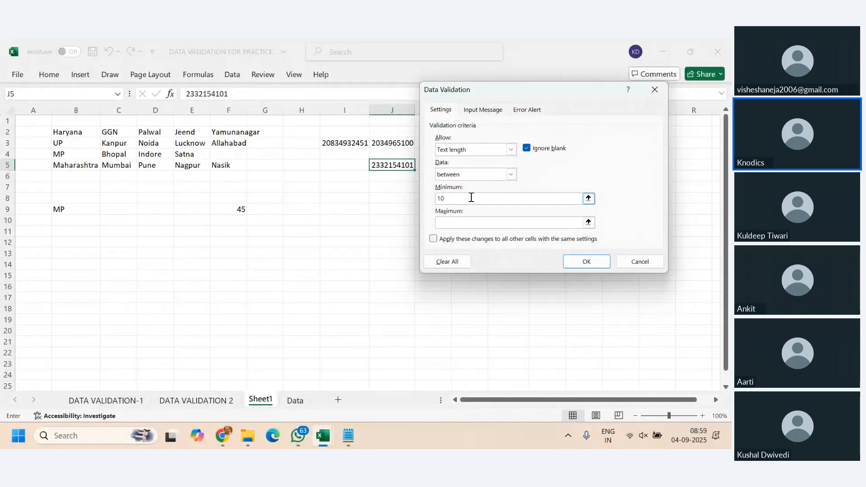
left_click_drag(471, 197, 413, 200)
type("9")
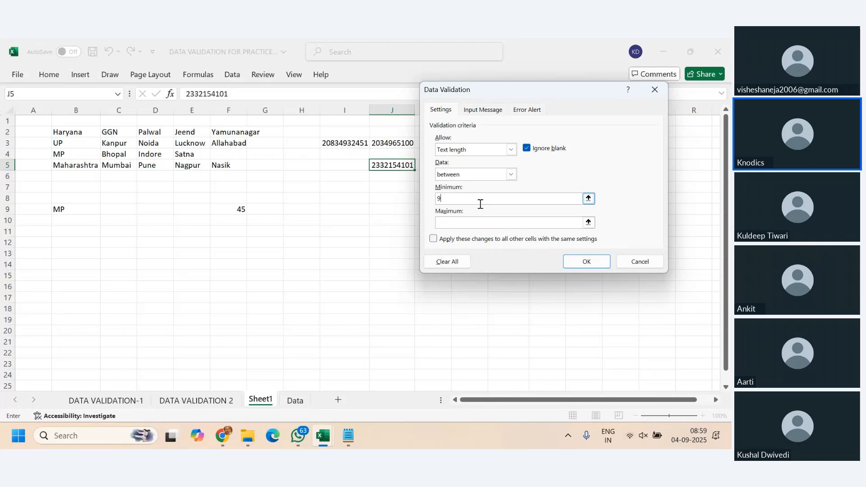
left_click(501, 222)
type("10")
left_click(578, 263)
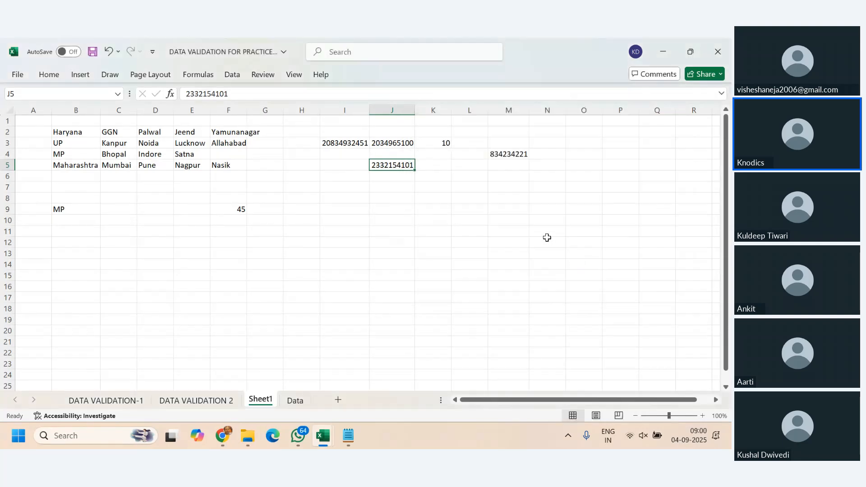
- Review the data validation settings of cell J5 and close them without changes
left_click(233, 76)
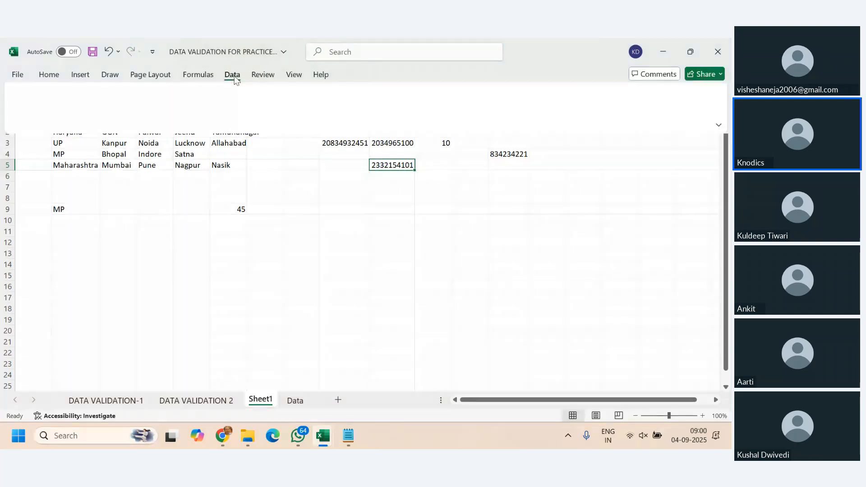
left_click(506, 122)
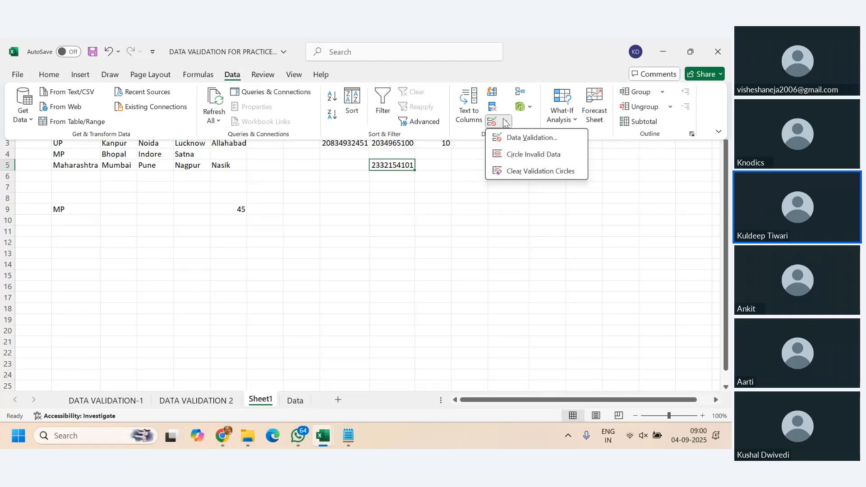
left_click(553, 135)
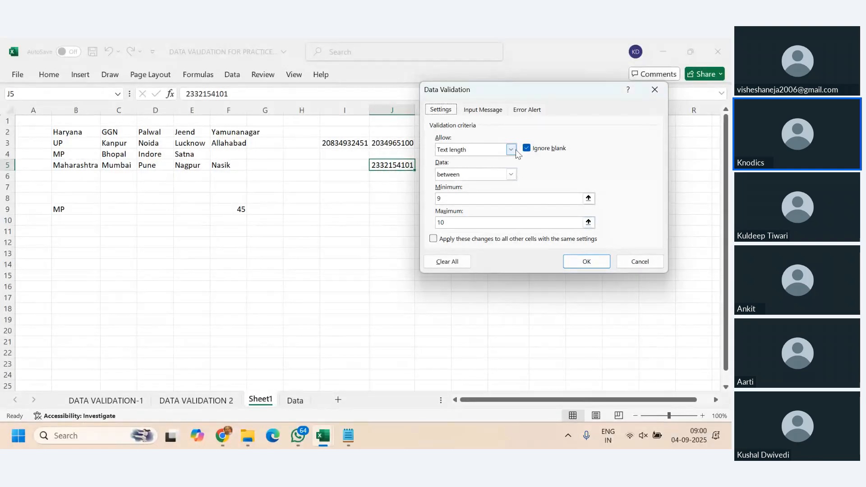
left_click(623, 265)
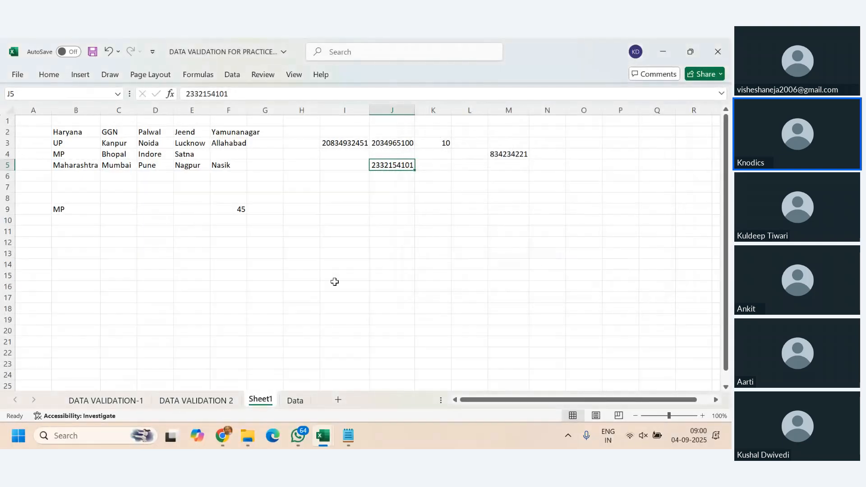
- Add a list validation to cell B13 using the state names in $B$2:$B$5 as the source
left_click(68, 252)
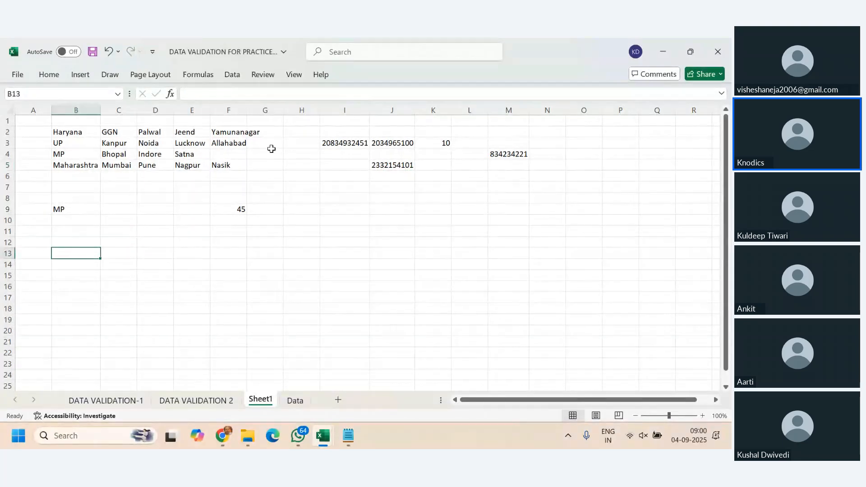
left_click(233, 78)
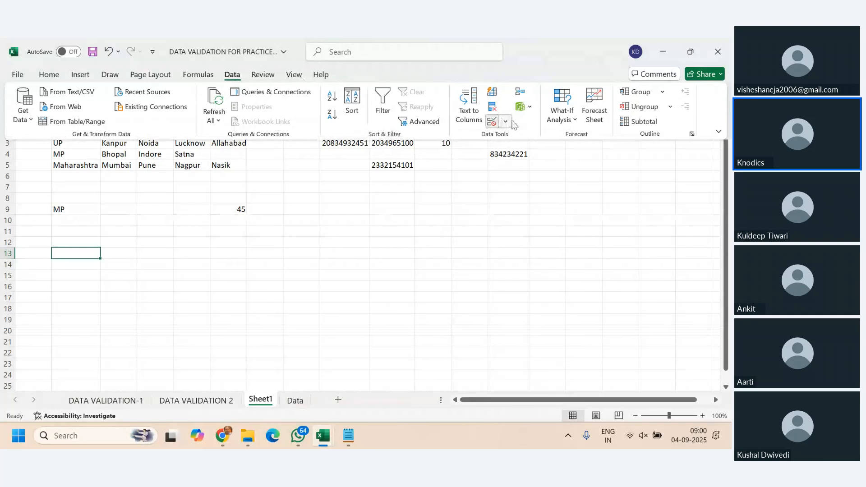
left_click(493, 121)
left_click(511, 149)
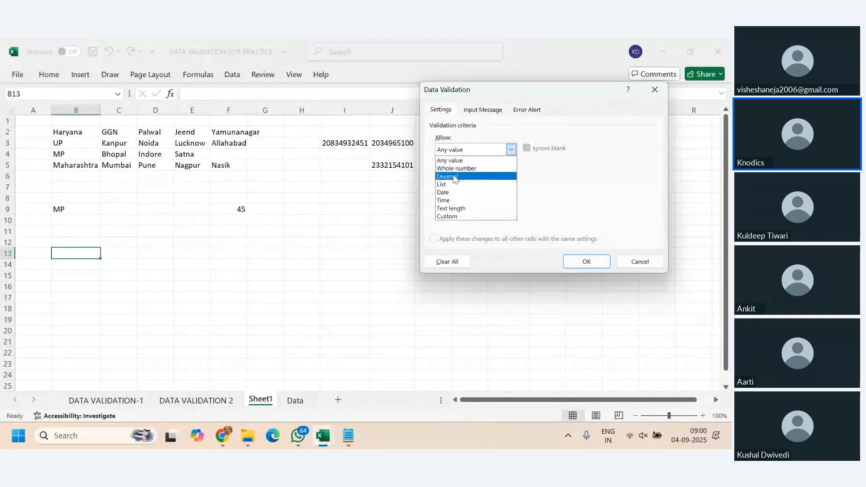
left_click(454, 188)
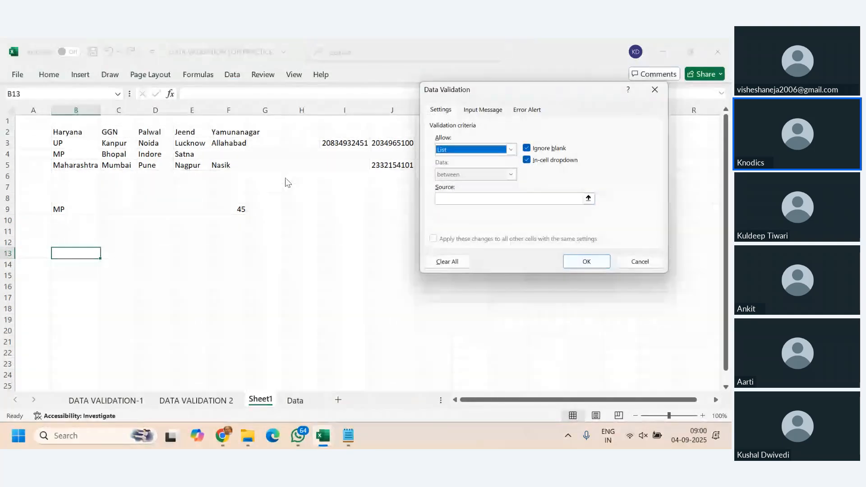
left_click(503, 198)
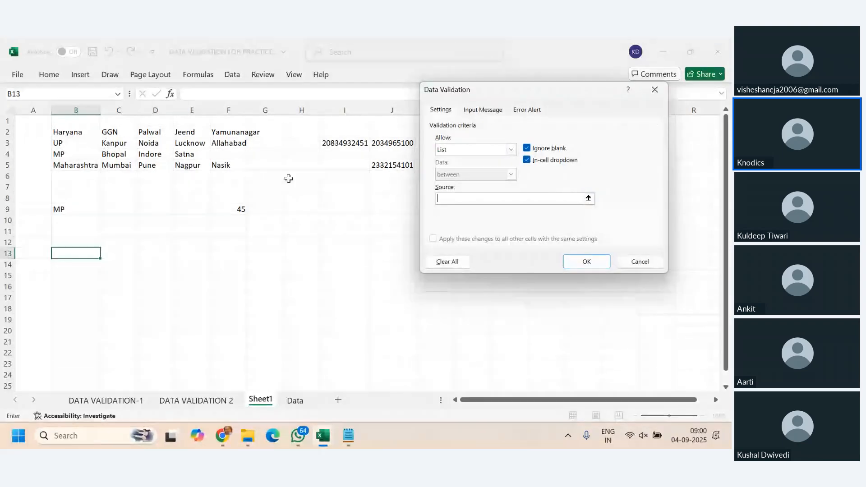
left_click_drag(69, 132, 75, 167)
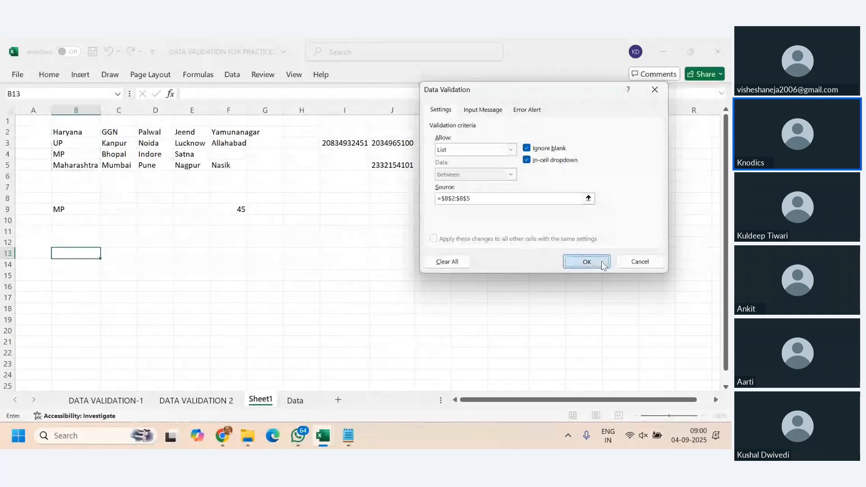
left_click(586, 262)
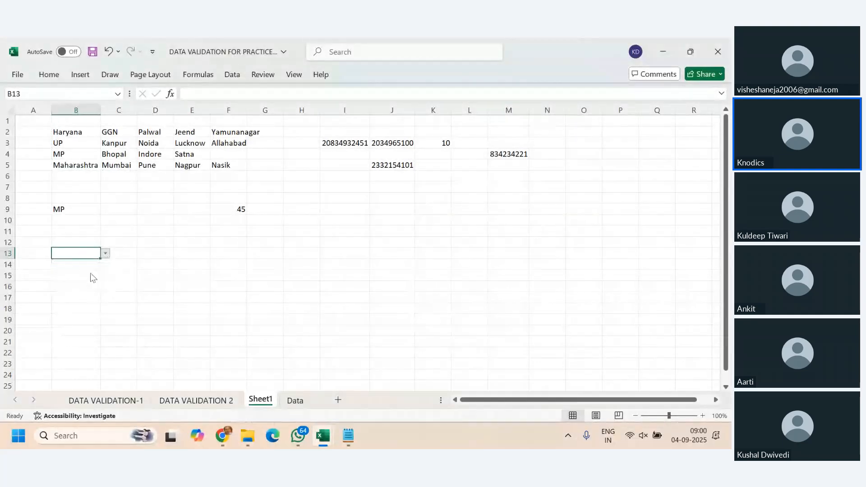
- Test the drop-down in cell B13 by choosing Maharashtra and then Haryana
left_click(105, 253)
left_click(90, 286)
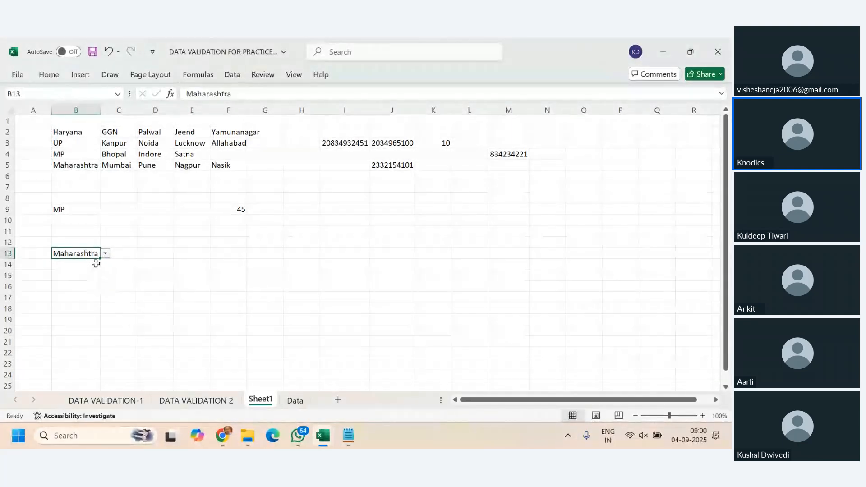
left_click(105, 254)
left_click(91, 261)
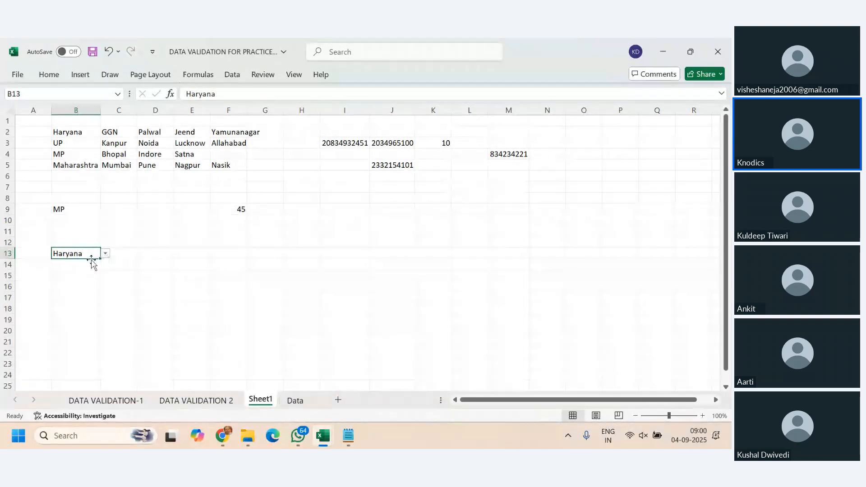
- Fill cell B13 down to B23 and clear the copied values from B14:B23, keeping their drop-down validation
left_click_drag(99, 259, 94, 371)
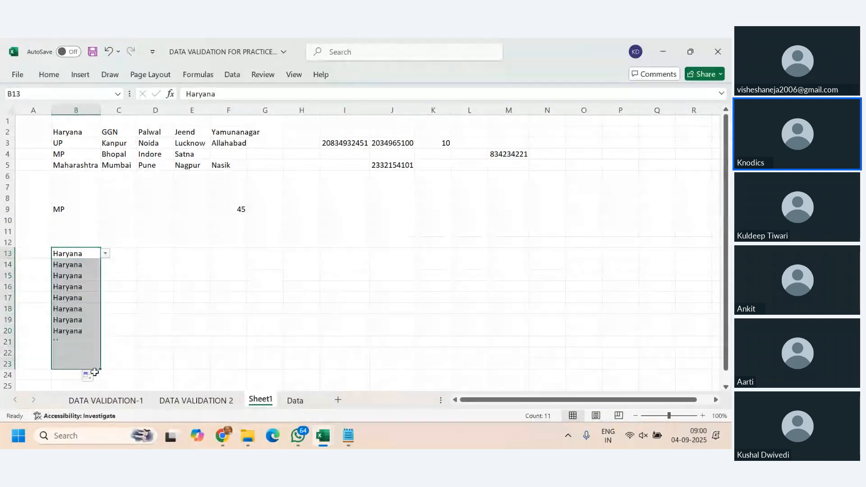
left_click_drag(71, 266, 79, 360)
key("Delete")
- Check several cells between B14 and B21 for the copied drop-down list
left_click(81, 341)
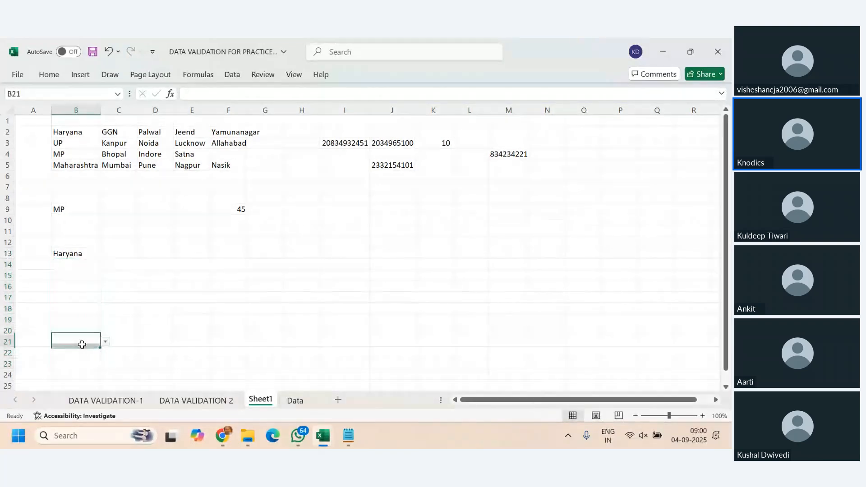
left_click(91, 284)
left_click(85, 267)
left_click(79, 286)
left_click(81, 318)
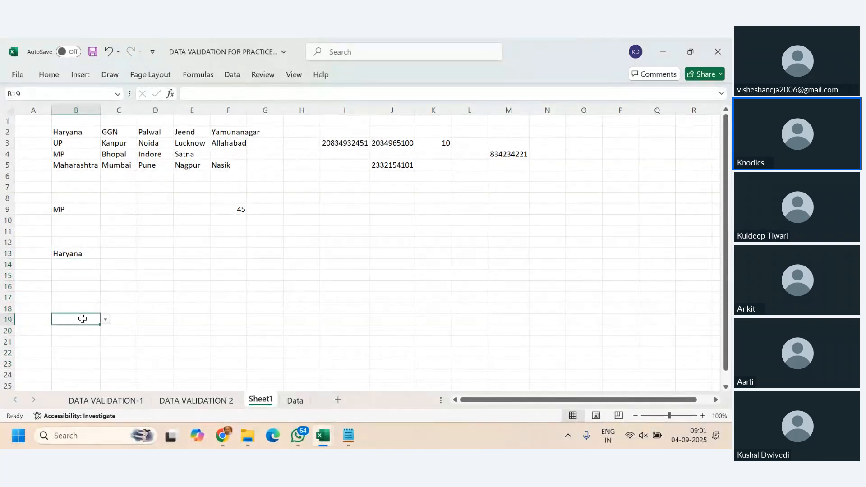
left_click(81, 339)
left_click(75, 252)
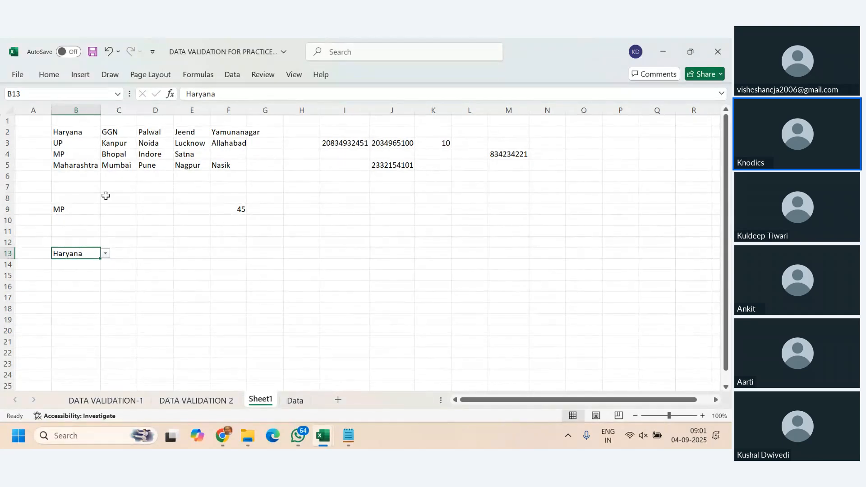
left_click(128, 253)
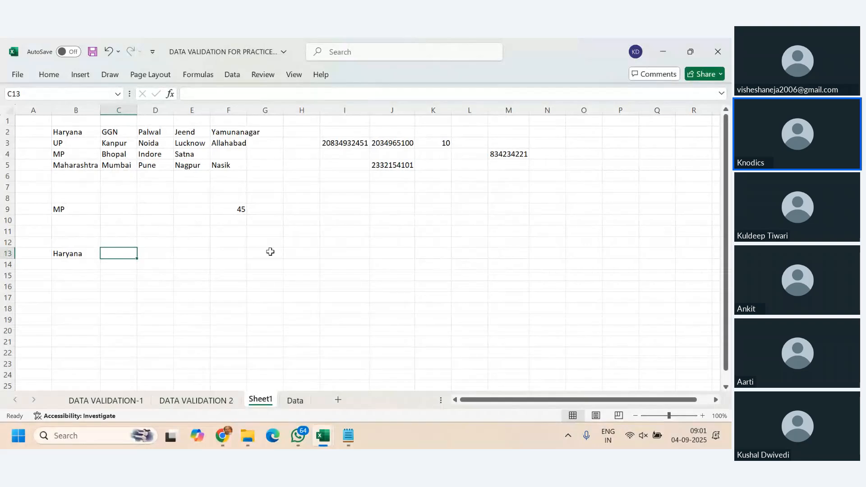
left_click(84, 253)
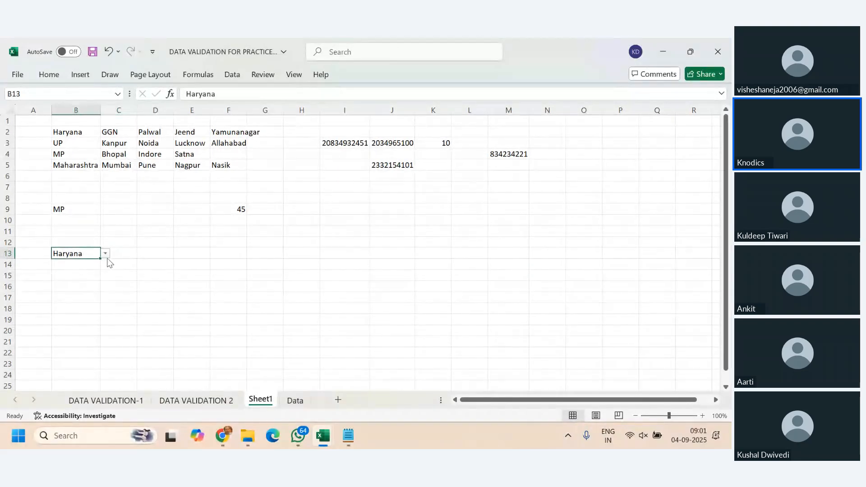
left_click(120, 253)
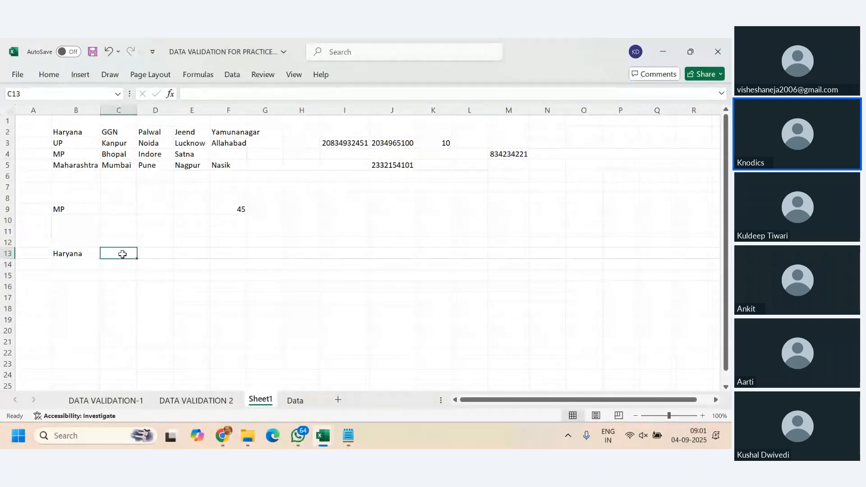
left_click(73, 254)
left_click(127, 257)
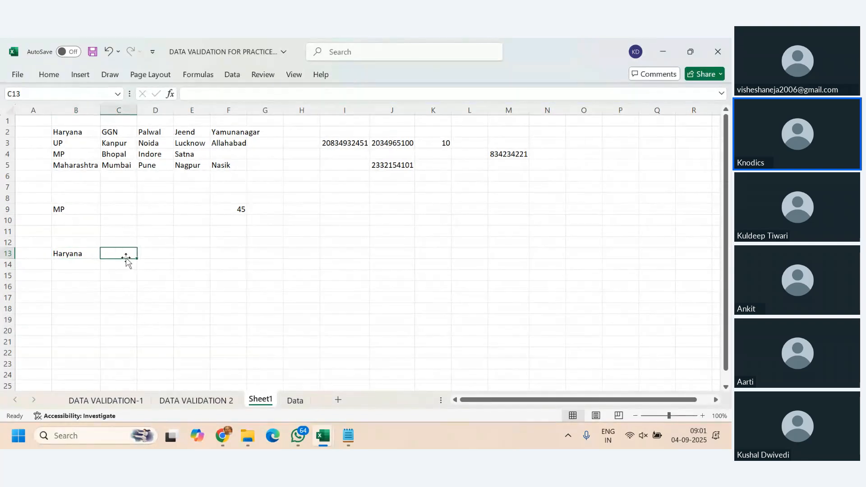
left_click(85, 254)
left_click(119, 255)
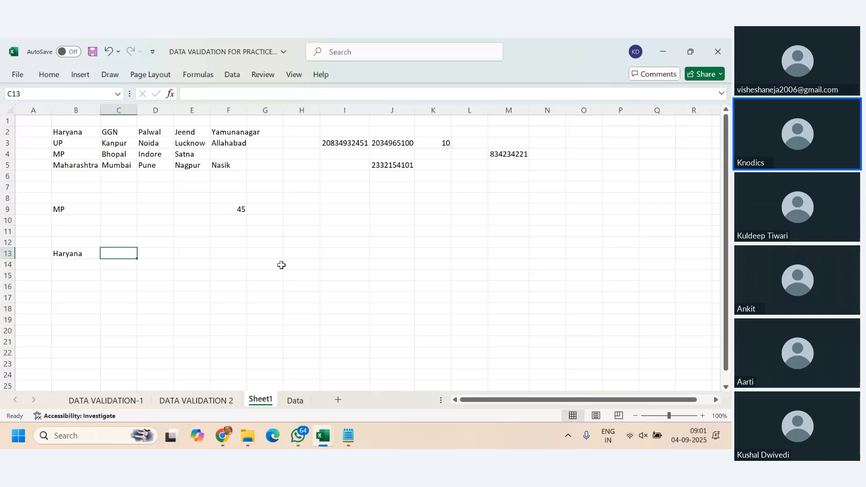
- Review the workbook's existing defined names and their ranges in the Name Manager
left_click(78, 250)
left_click(122, 253)
left_click(81, 253)
left_click(128, 254)
left_click(199, 76)
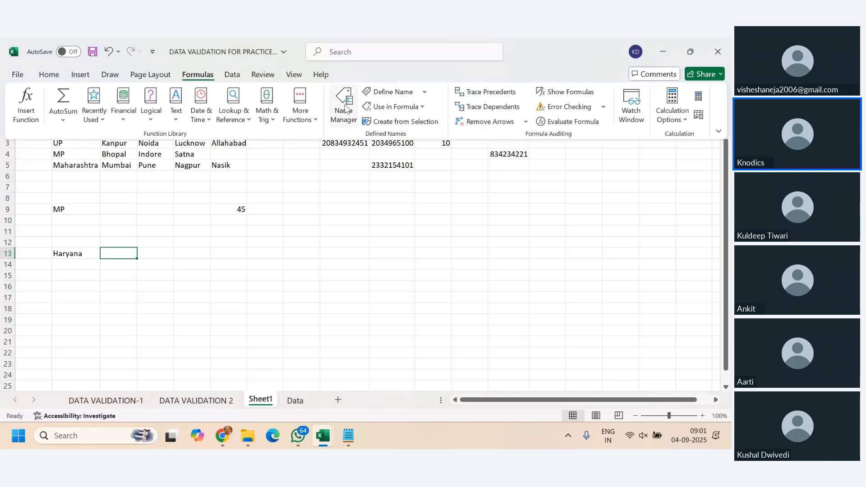
left_click(344, 106)
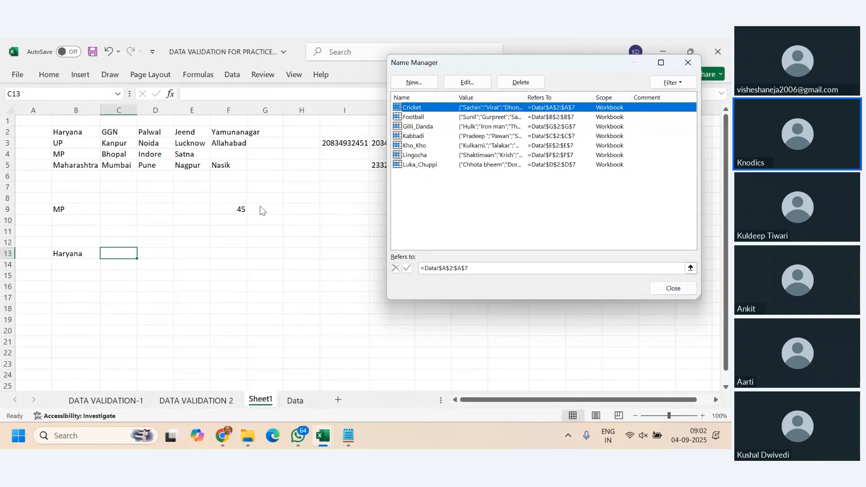
left_click(669, 289)
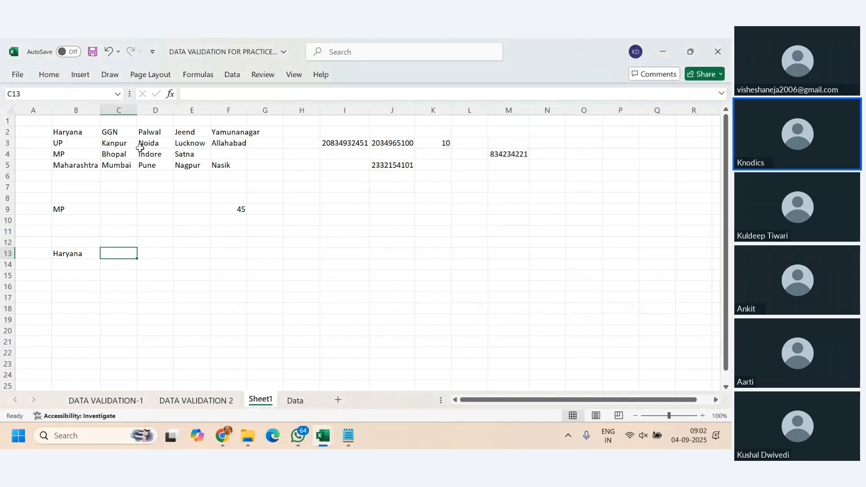
left_click(79, 132)
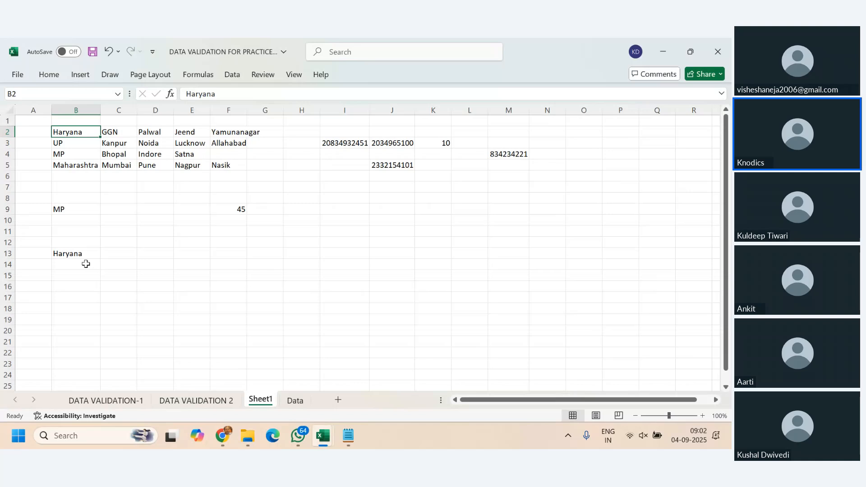
left_click(86, 255)
left_click(121, 253)
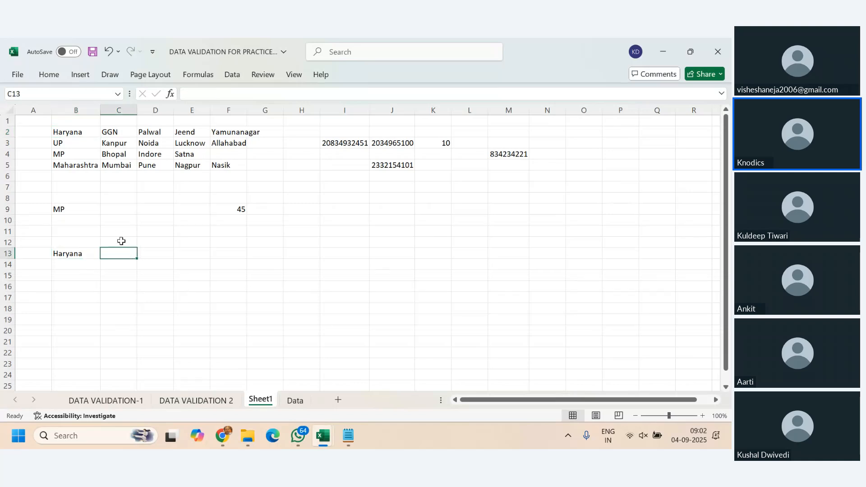
left_click(121, 210)
left_click(79, 256)
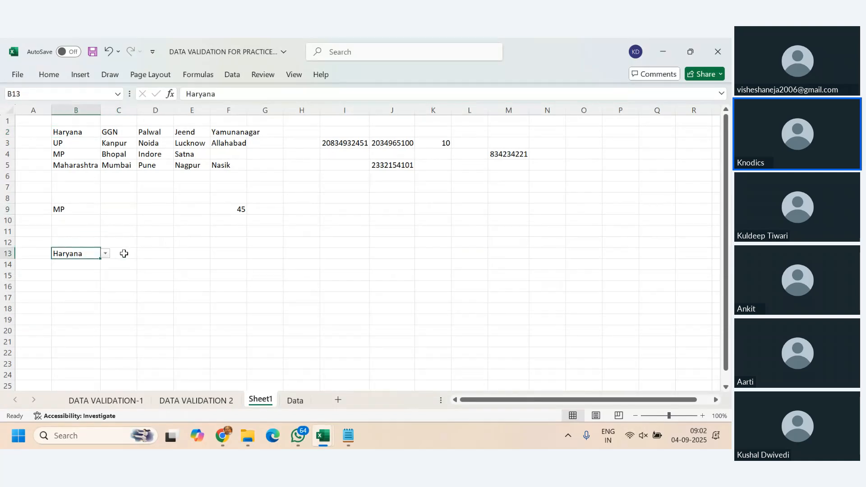
left_click(124, 255)
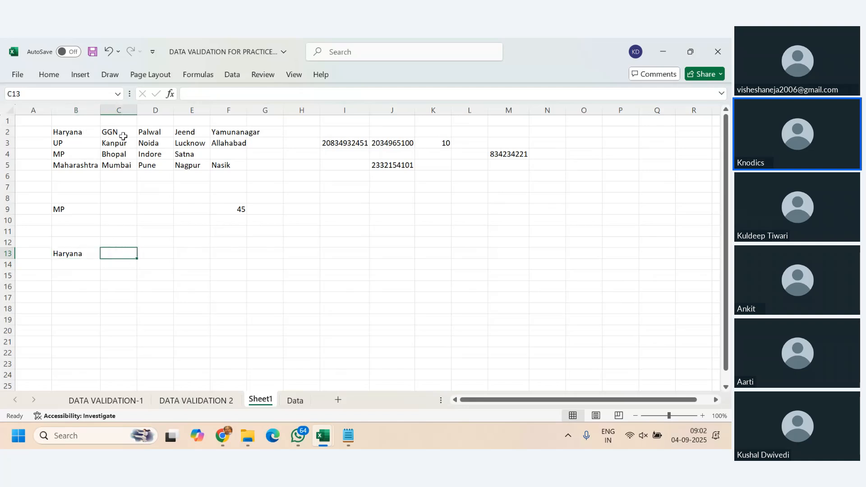
- Define the workbook name Haryana for its city cells, =Sheet1!$C$2:$F$2
left_click_drag(121, 132, 227, 131)
left_click_drag(115, 143, 226, 132)
left_click(130, 164)
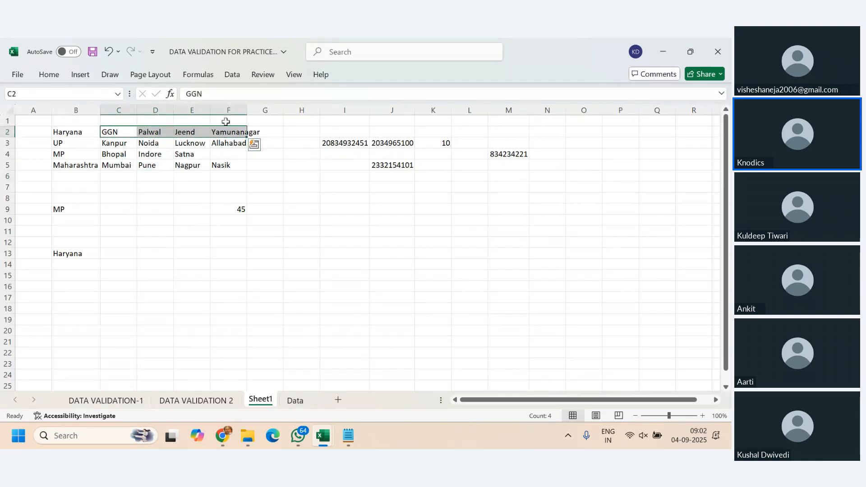
left_click(232, 77)
left_click(198, 77)
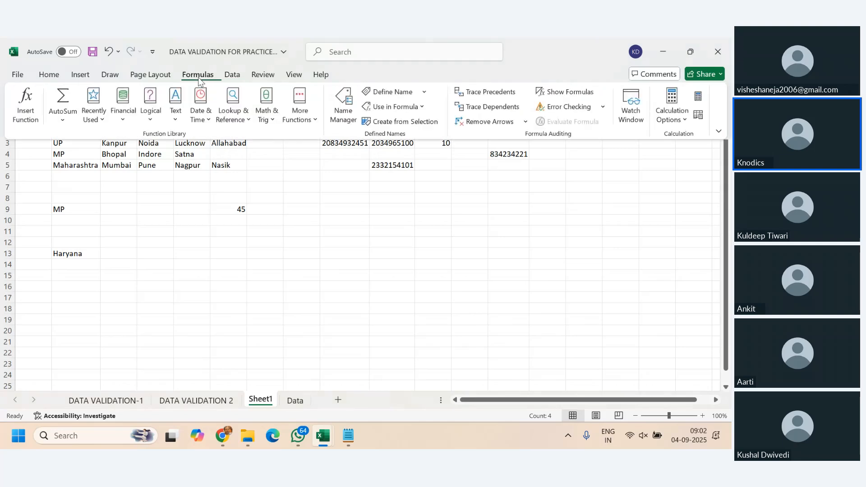
left_click(342, 115)
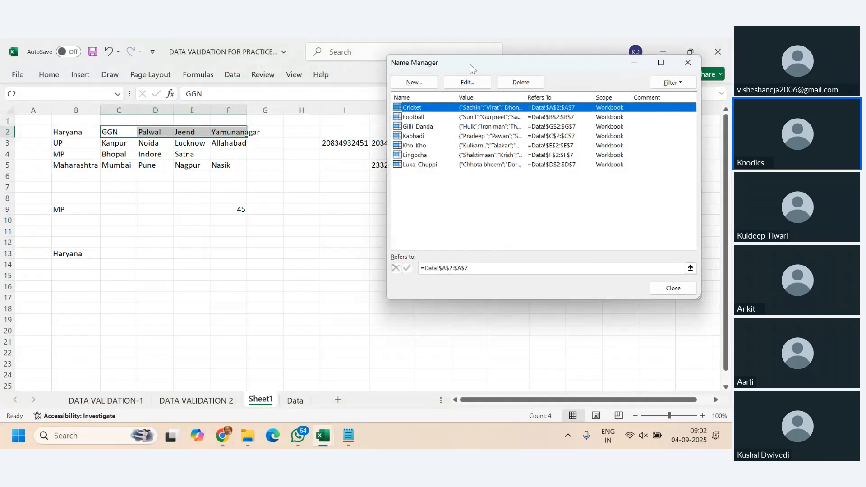
left_click(419, 85)
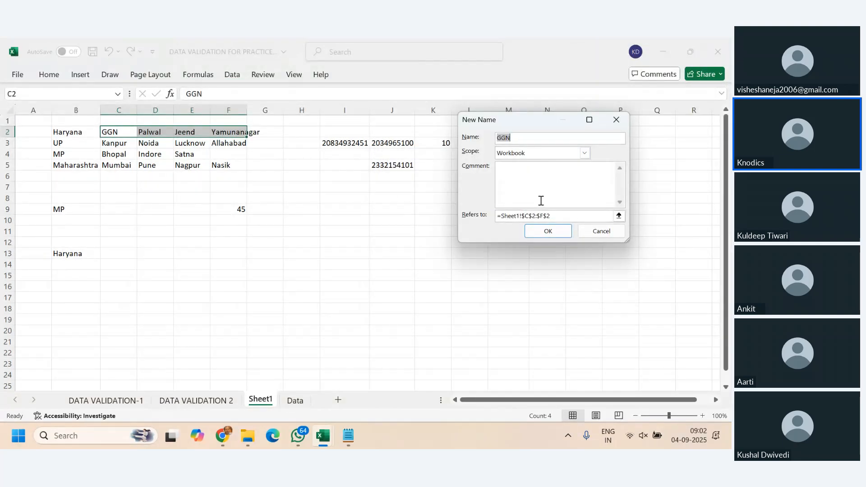
type("Haryana")
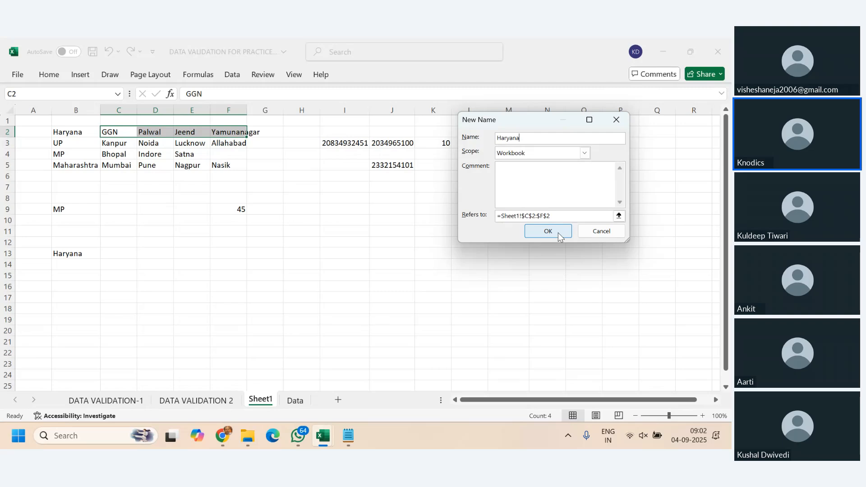
left_click(558, 232)
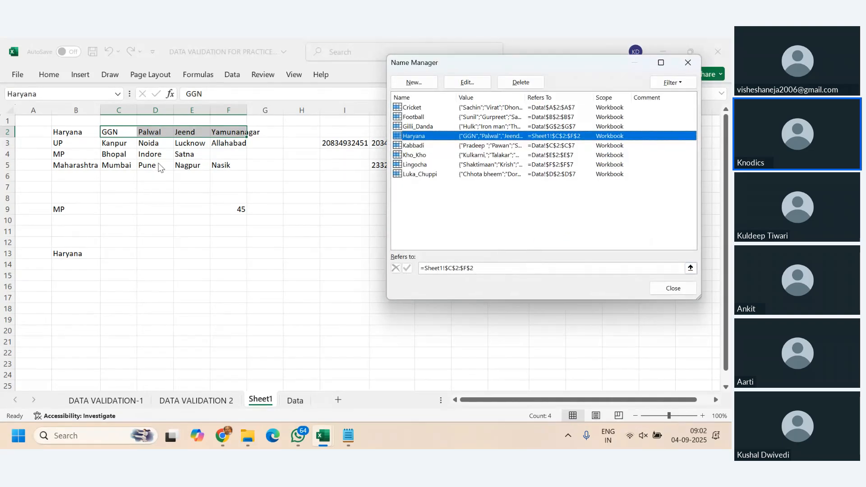
- Define the workbook name UP referring to its city cells, =Sheet1!$C$3:$F$3
left_click(418, 81)
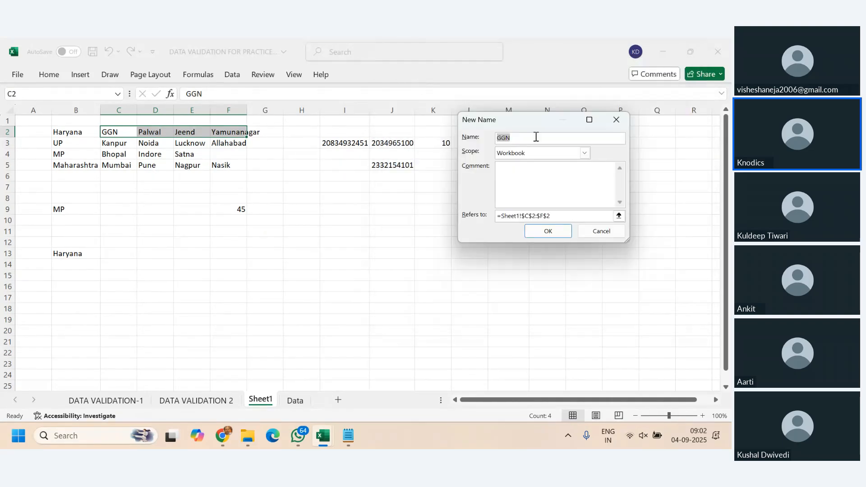
type("UP")
left_click_drag(550, 217, 443, 216)
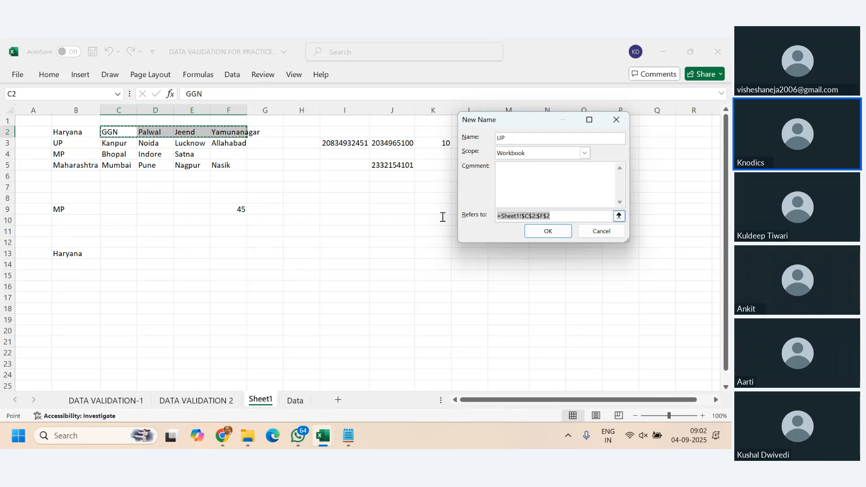
key("BackSpace")
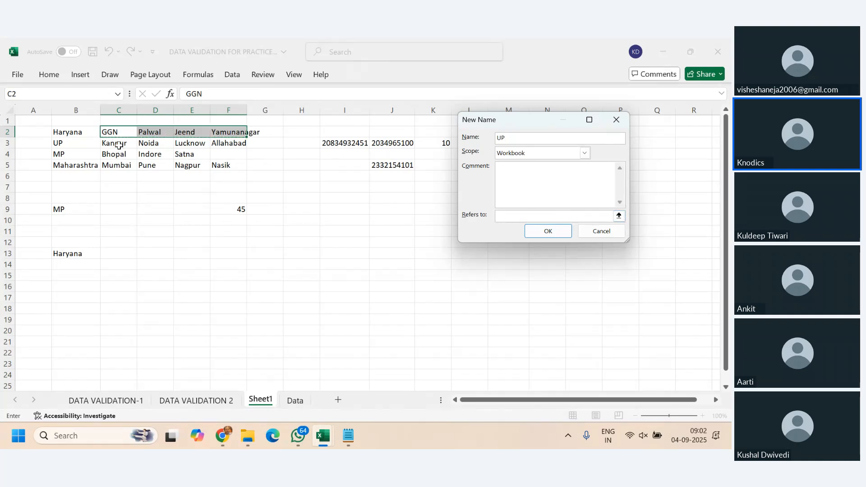
left_click_drag(119, 145, 219, 145)
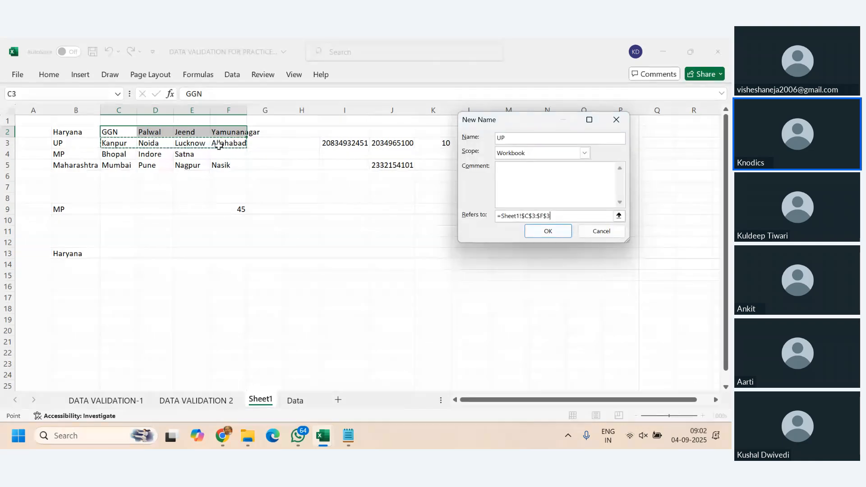
key("Return")
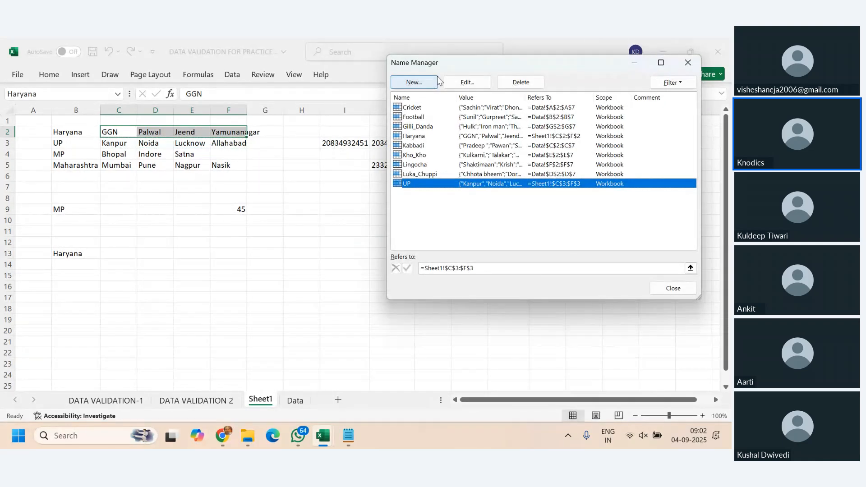
- Define the workbook name MP referring to =Sheet1!$C$4:$F$4
left_click(430, 85)
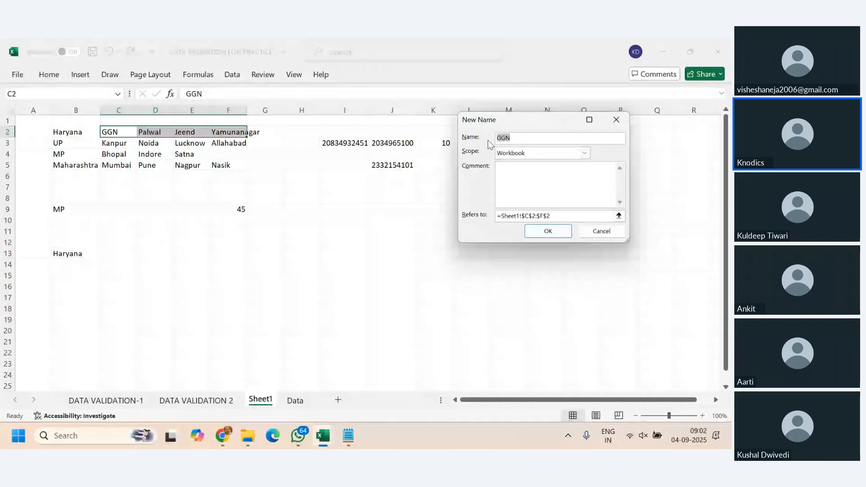
type("MP")
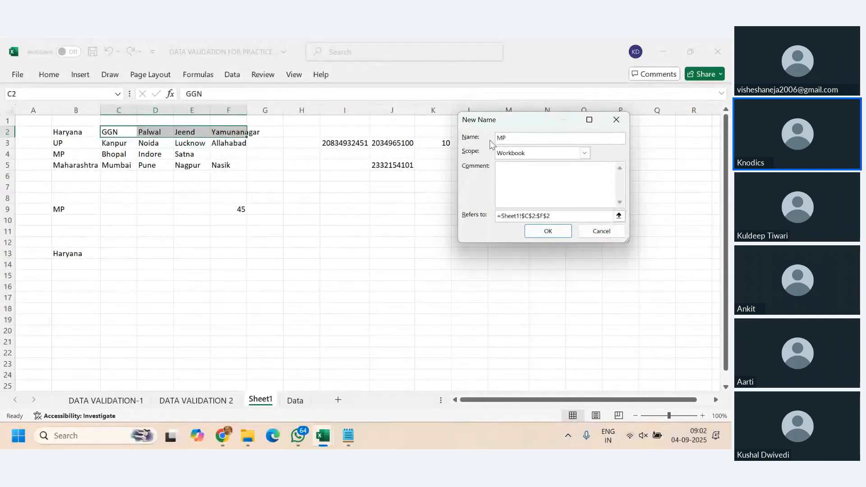
left_click(570, 217)
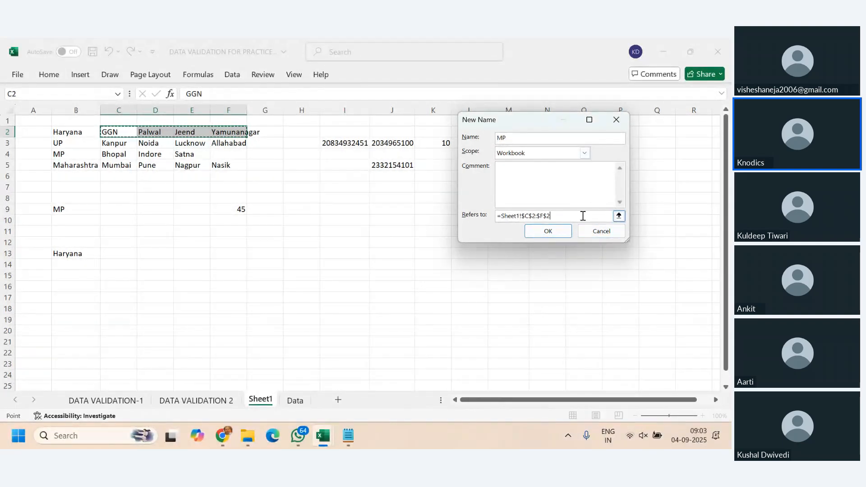
left_click_drag(583, 216, 461, 214)
key("BackSpace")
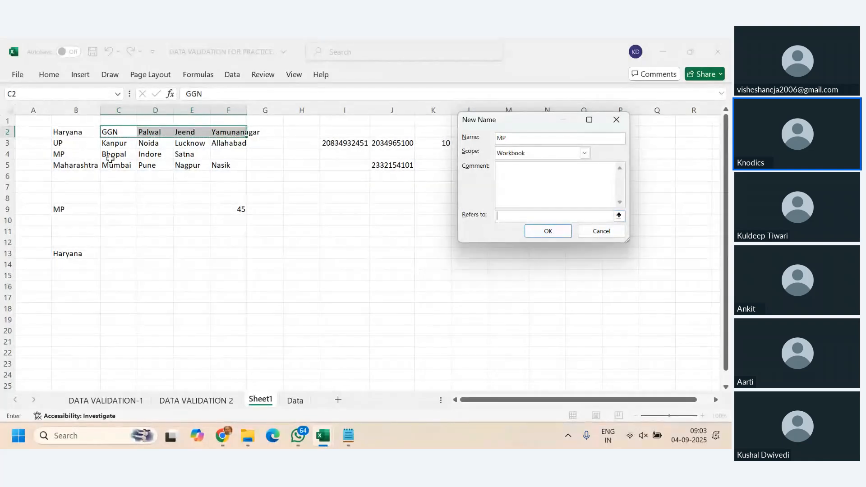
left_click_drag(109, 158, 224, 157)
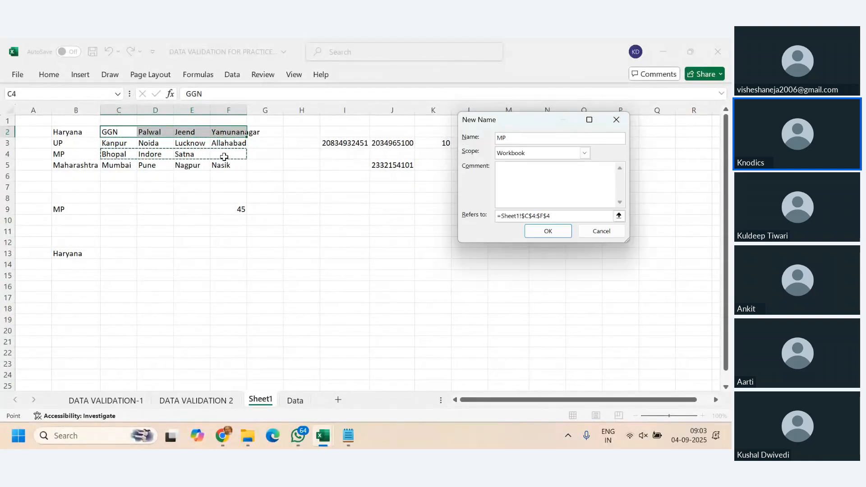
left_click(547, 231)
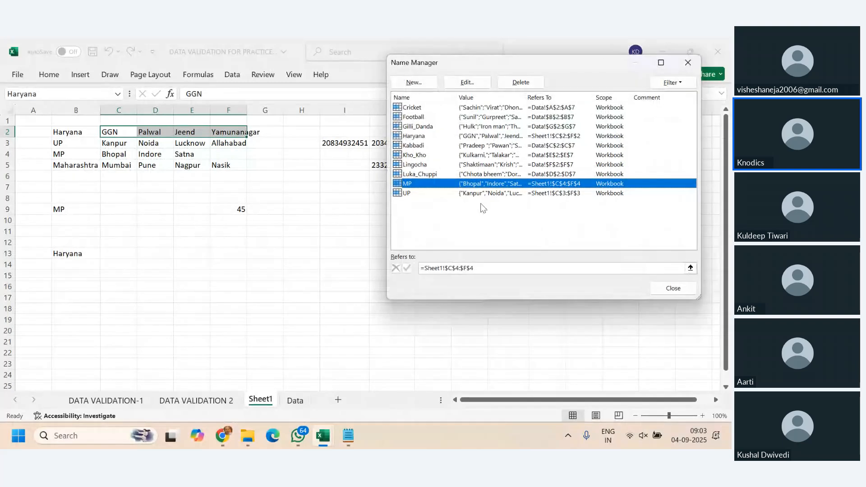
- Define the workbook name Maharashtra referring to =Sheet1!$C$5:$F$5 and close the Name Manager
left_click(422, 83)
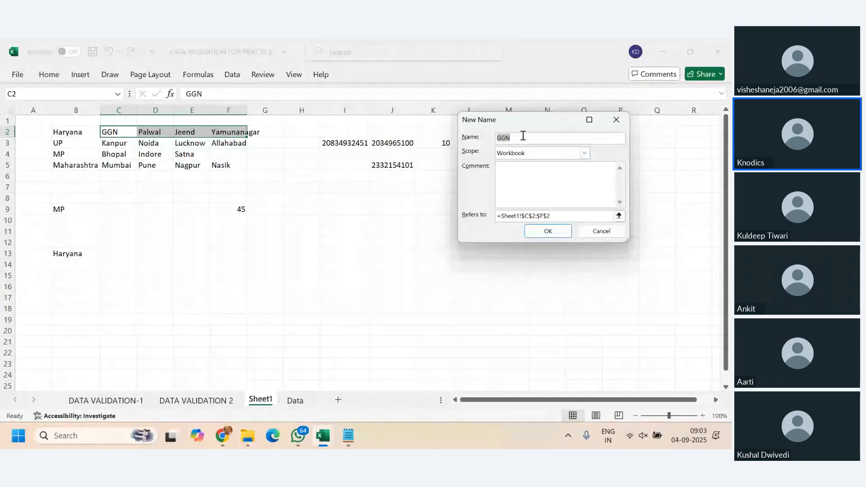
type("Maharash")
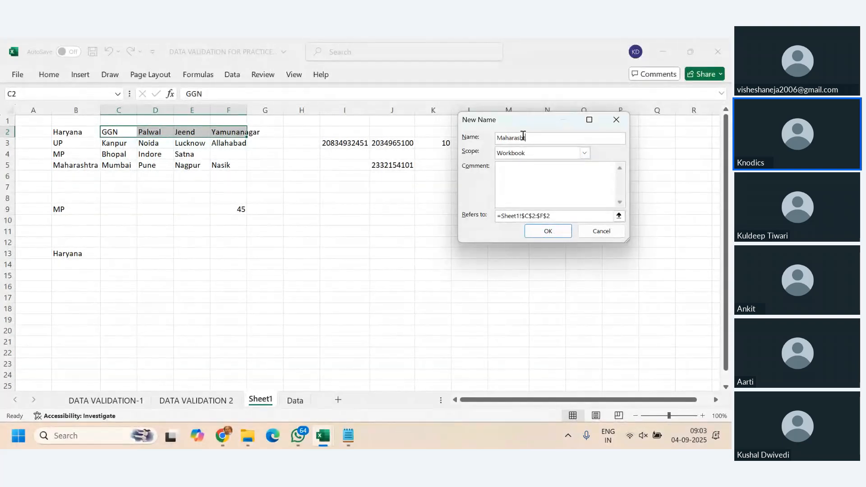
type("tra")
left_click_drag(532, 138, 490, 140)
left_click_drag(563, 215, 419, 215)
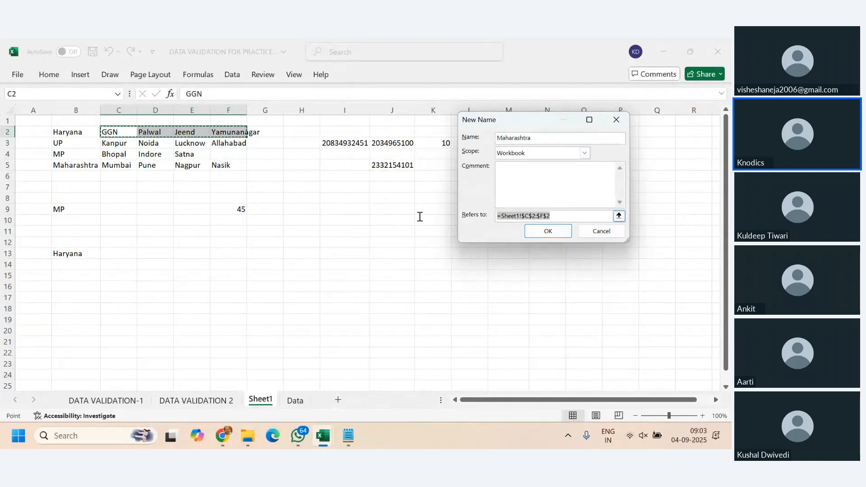
key("BackSpace")
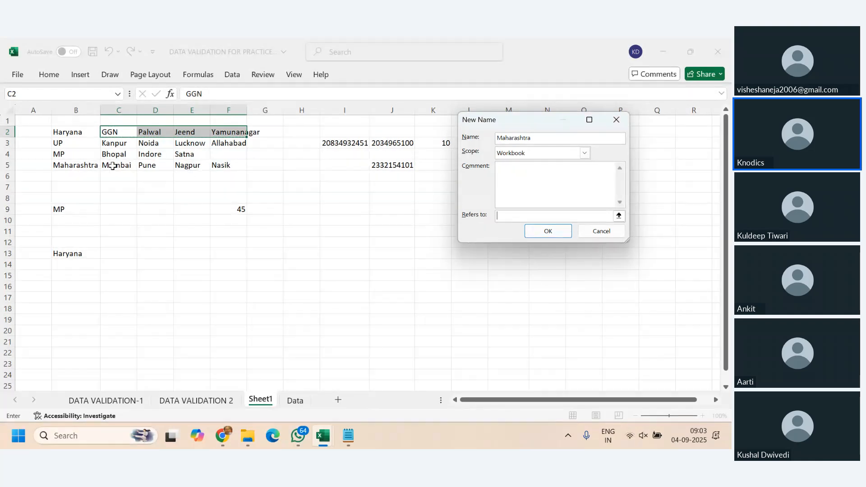
left_click_drag(112, 166, 234, 170)
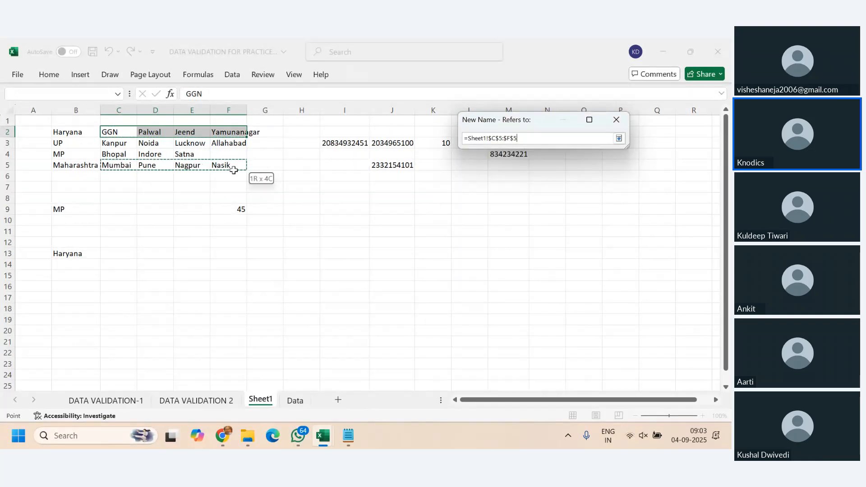
left_click(548, 229)
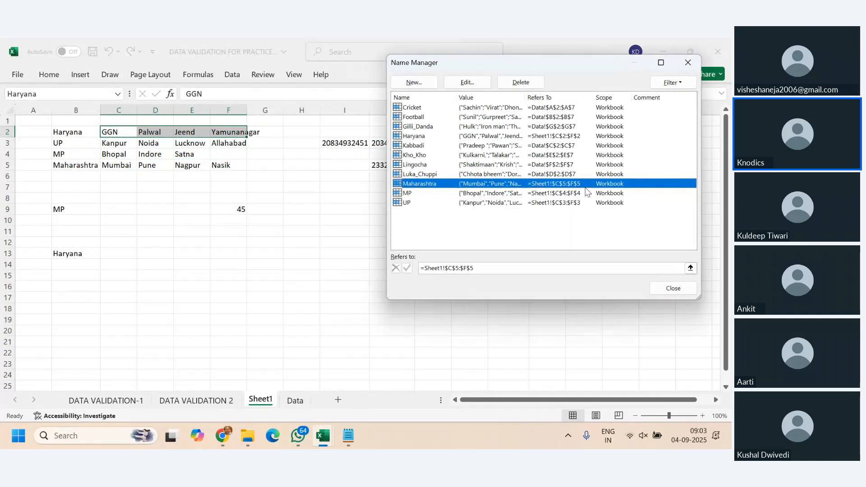
left_click(670, 292)
- Try to enter the formula =har in cell J8
left_click(344, 297)
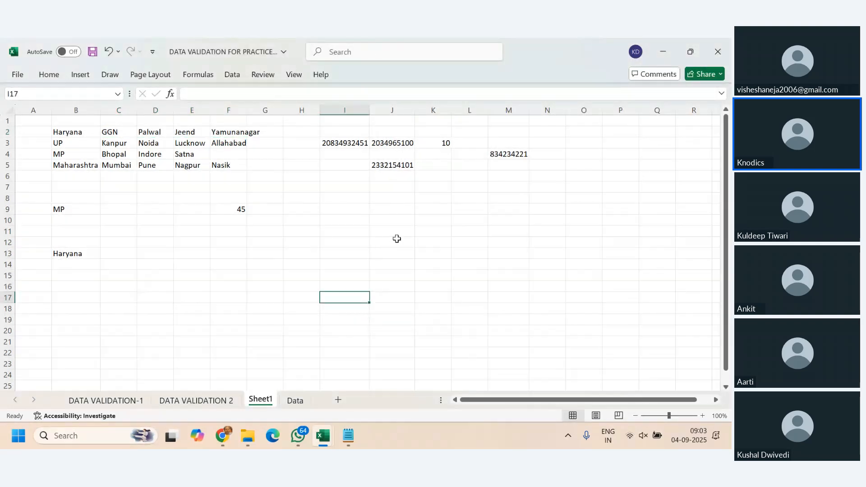
left_click(392, 199)
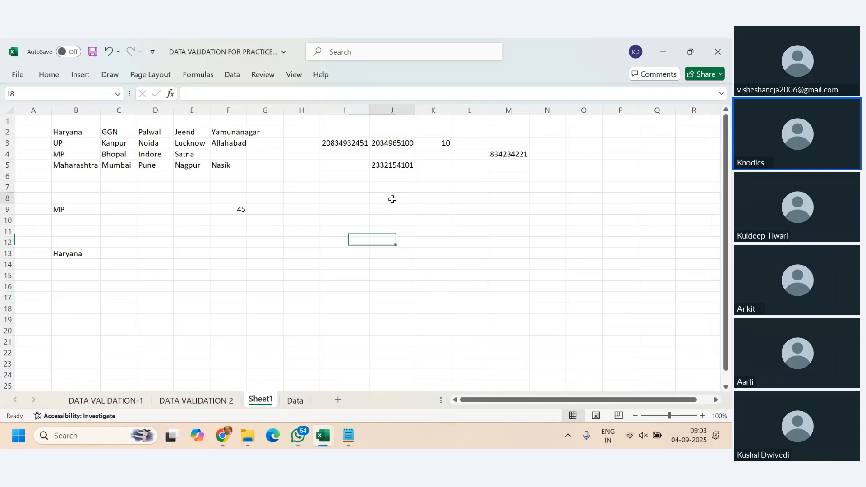
type("=har")
key("Return")
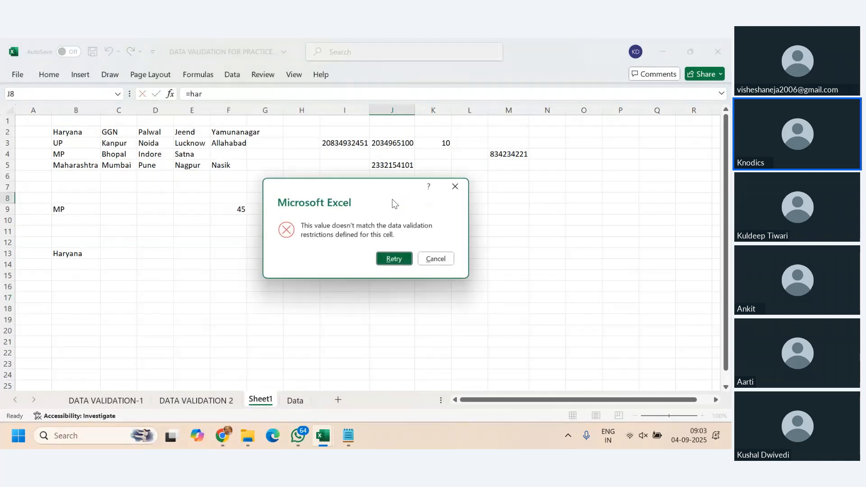
key("Escape")
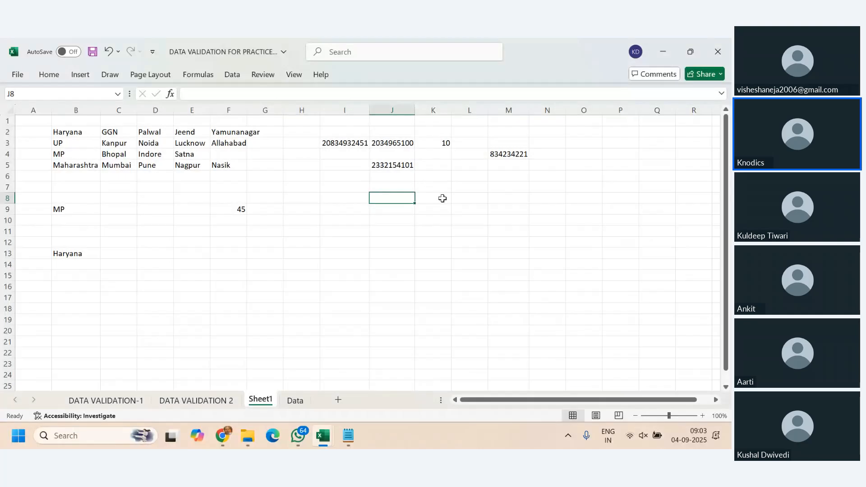
- Clear all data validation from cells J4:J20, erasing the mixed existing settings
left_click_drag(388, 153, 392, 332)
left_click(231, 75)
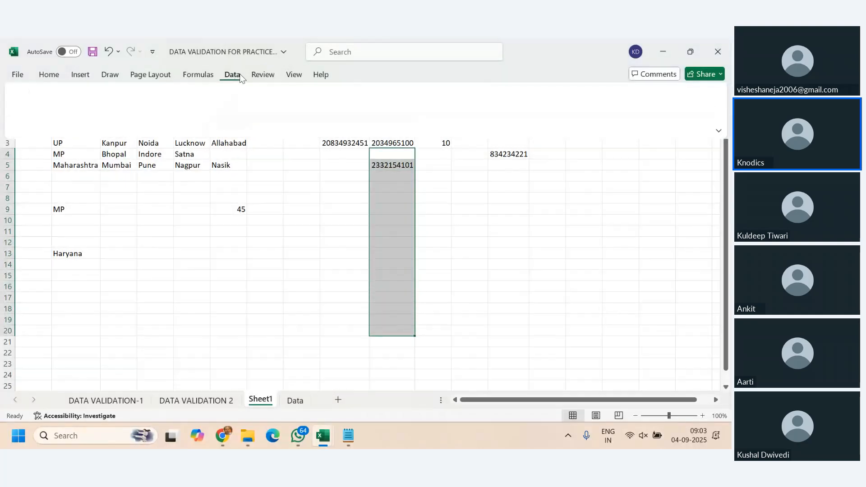
left_click(504, 122)
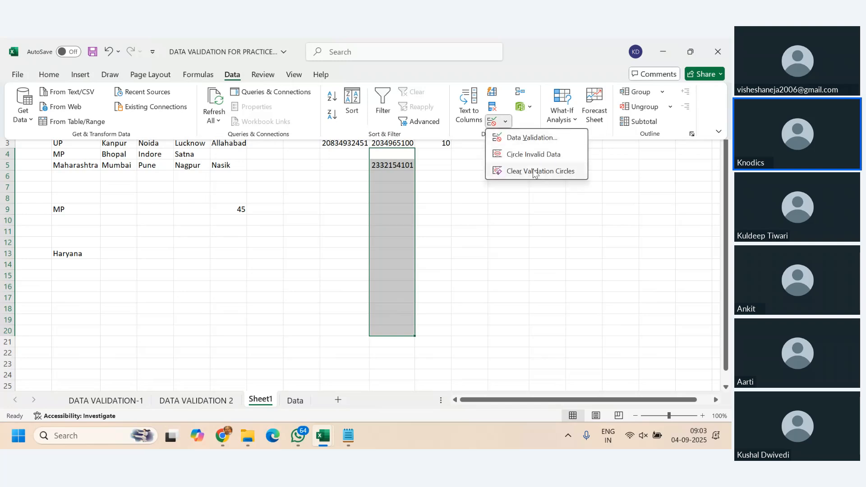
left_click(535, 139)
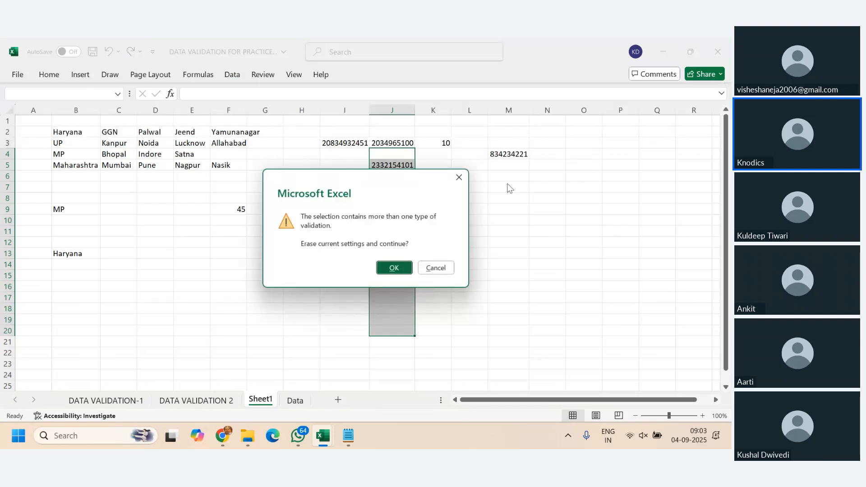
left_click(436, 268)
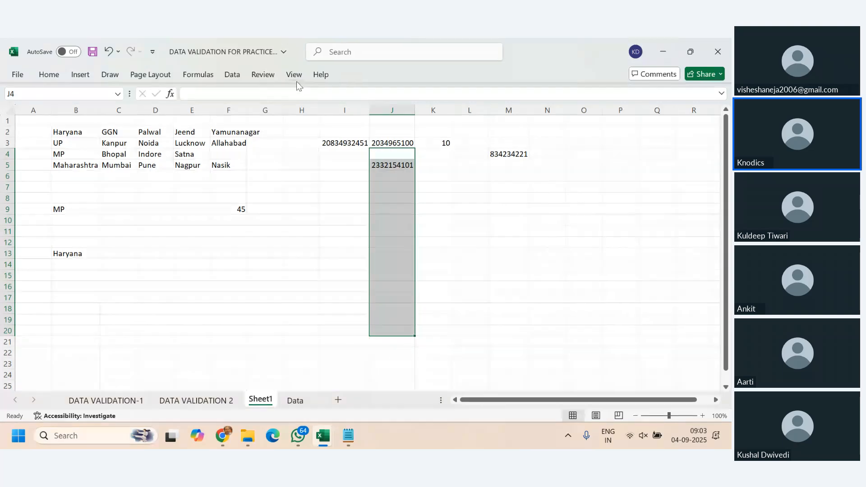
left_click(230, 75)
left_click(506, 122)
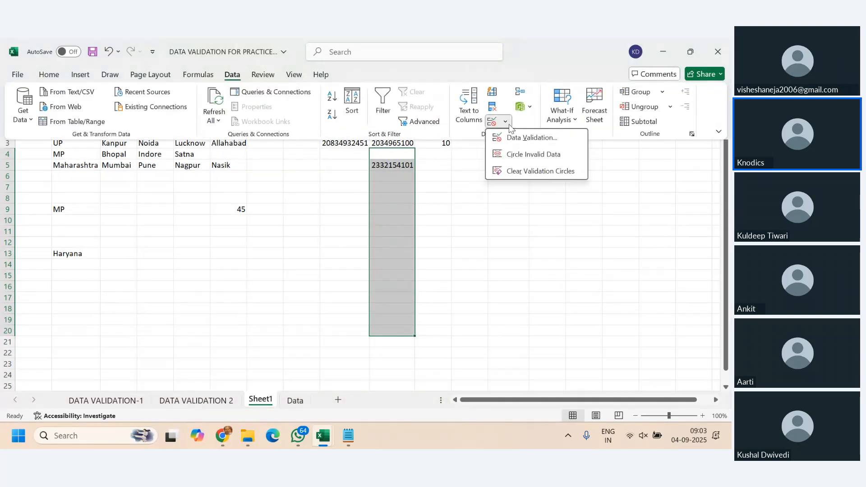
left_click(519, 137)
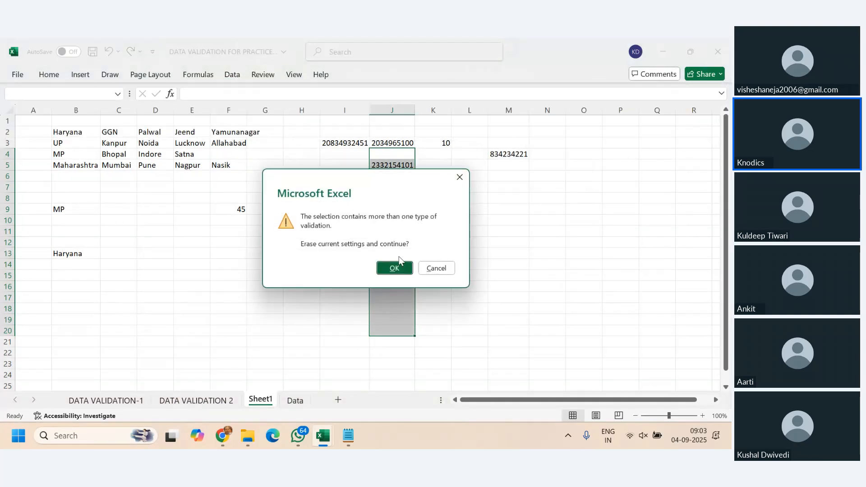
left_click(395, 268)
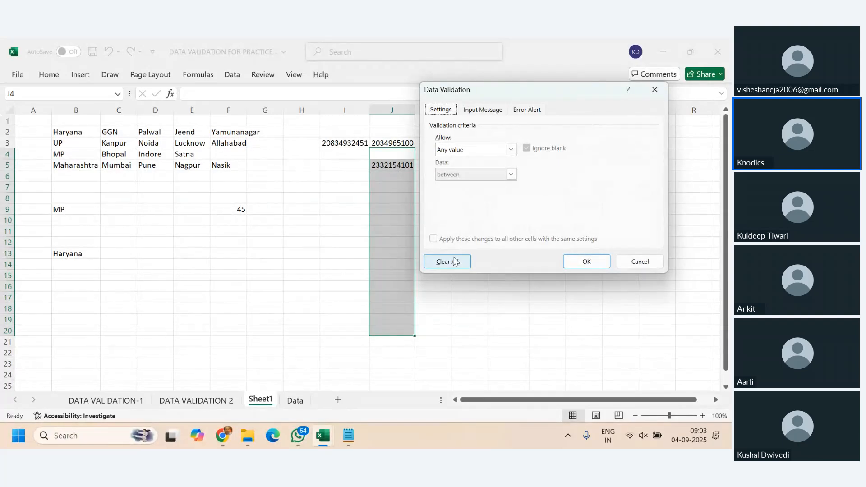
left_click(453, 265)
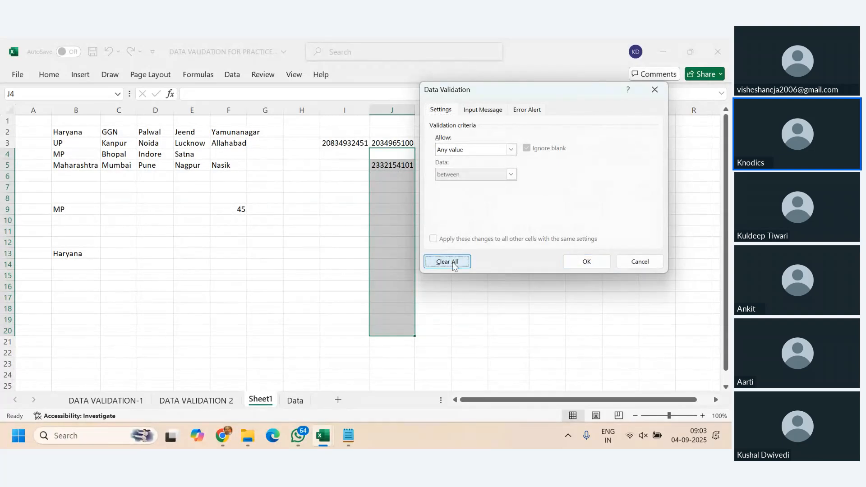
left_click(586, 262)
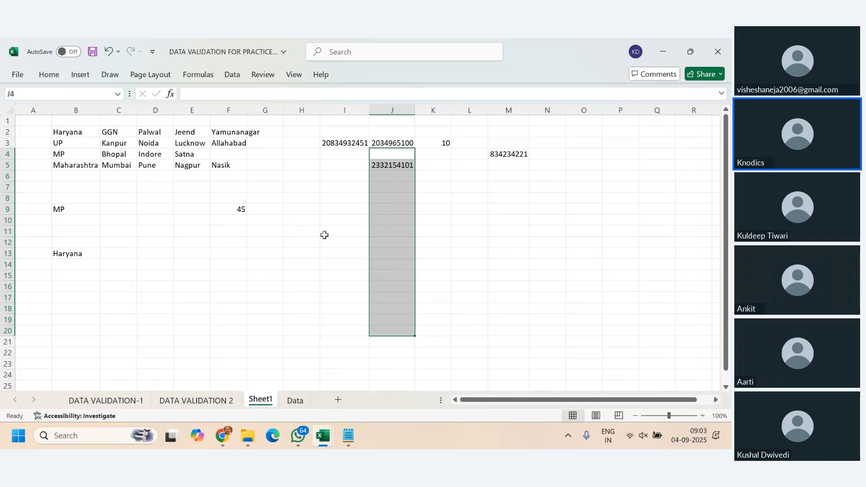
- Check individual cells in column J between rows 1 and 13 for remaining validation
left_click(99, 251)
left_click(385, 195)
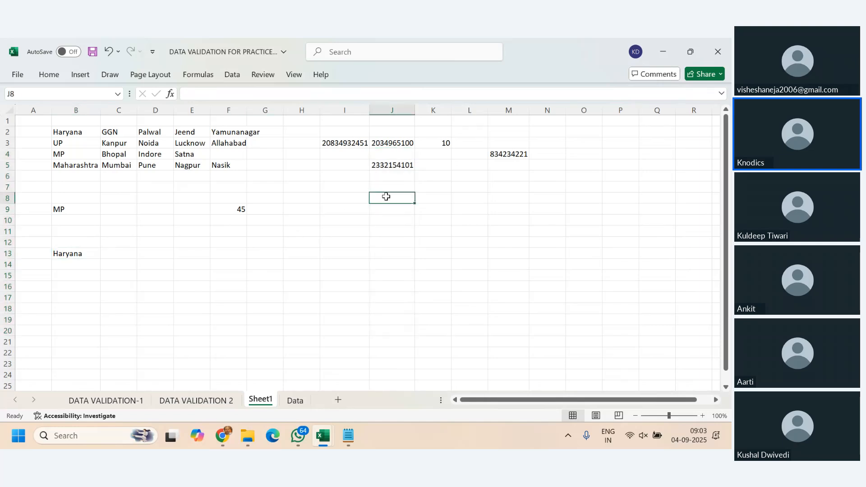
left_click(390, 185)
left_click(394, 143)
left_click(394, 121)
left_click(396, 176)
left_click(397, 220)
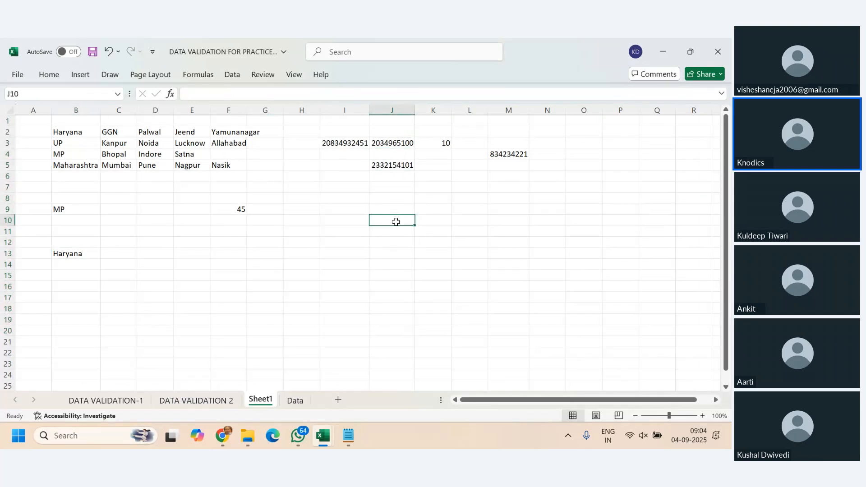
left_click(397, 254)
- Try to enter the formula =har in cell J9 and clear the cell
left_click(396, 208)
type("=")
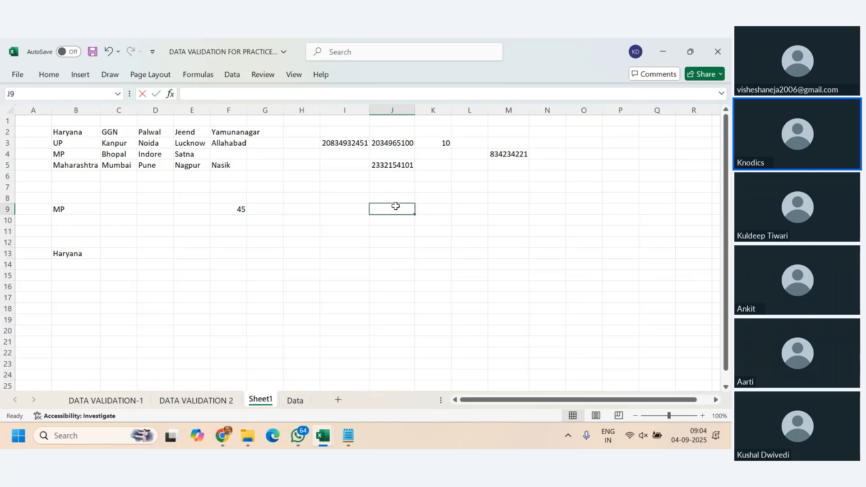
type("har")
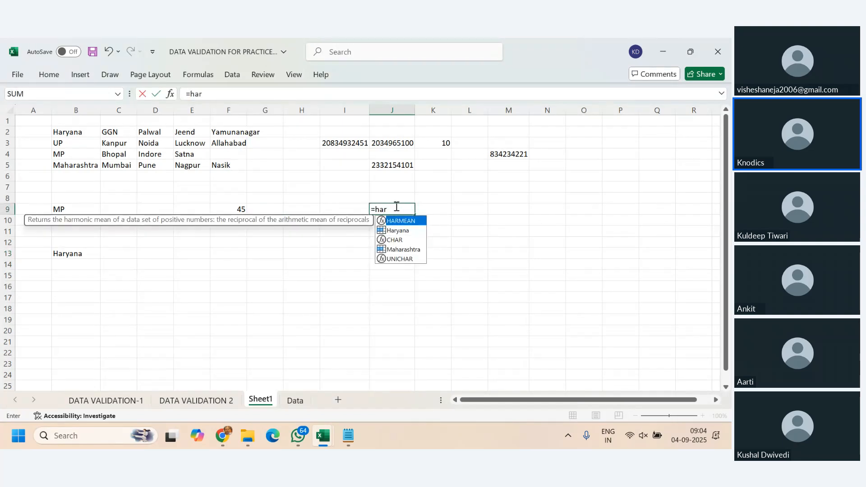
key("Down")
key("Return")
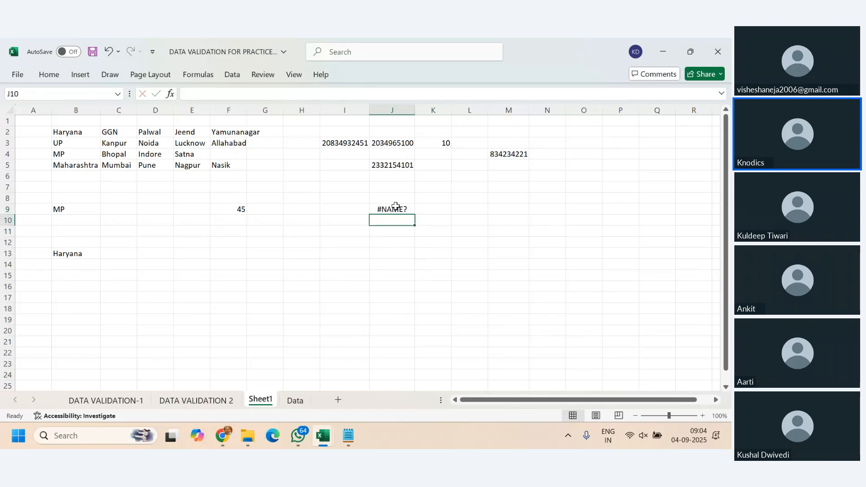
left_click(396, 207)
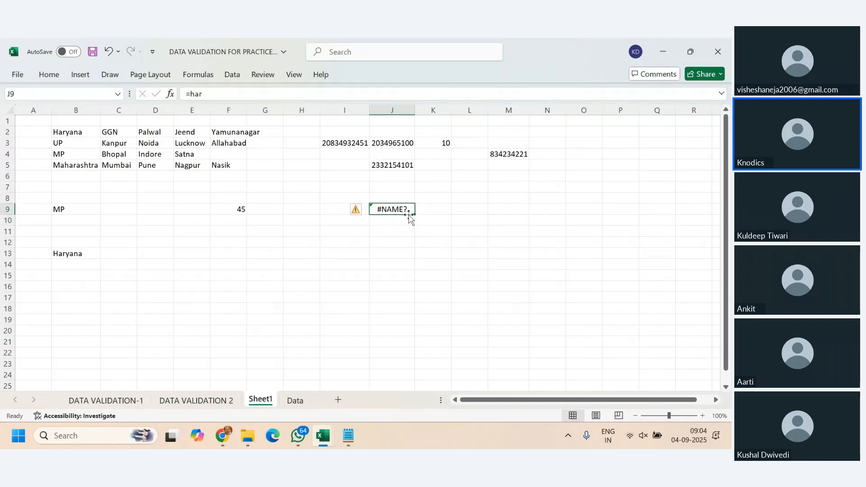
key("Delete")
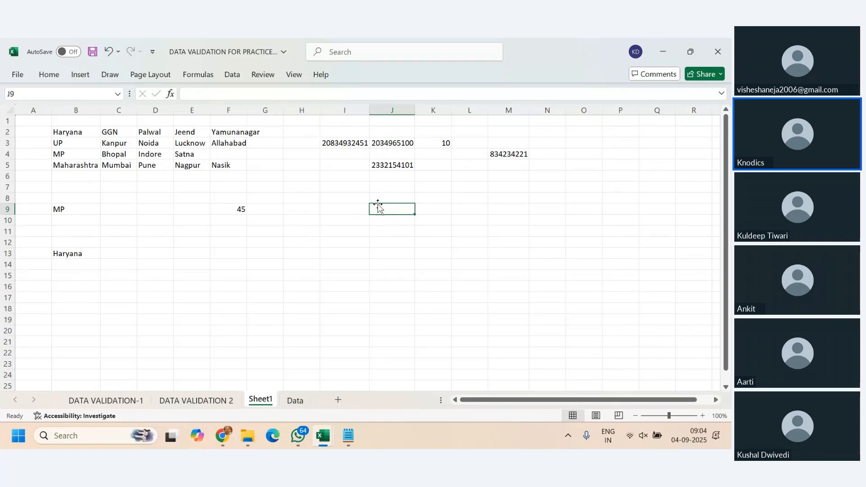
- Enter the formula =Maharashtra in cell J9 using the defined name
type("=har")
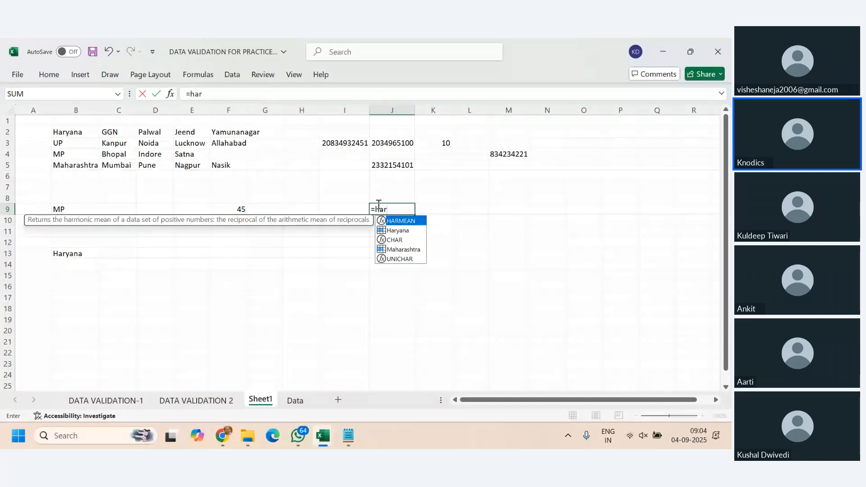
double_click(405, 251)
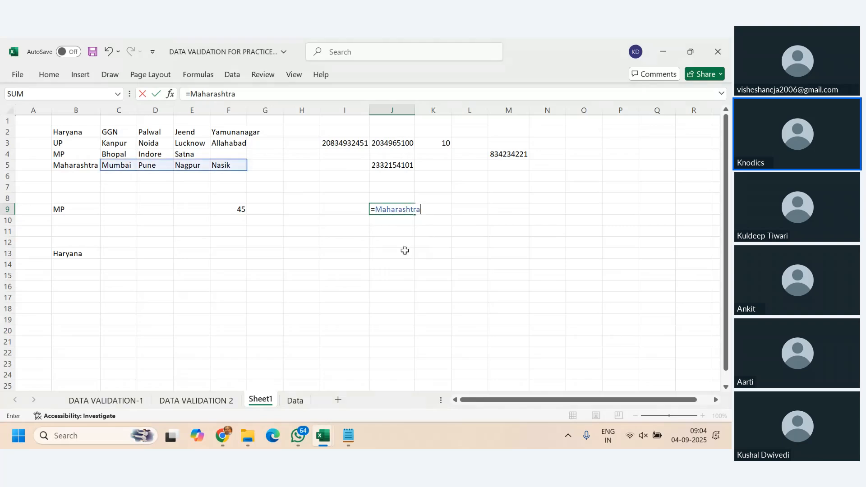
key("ctrl+Return")
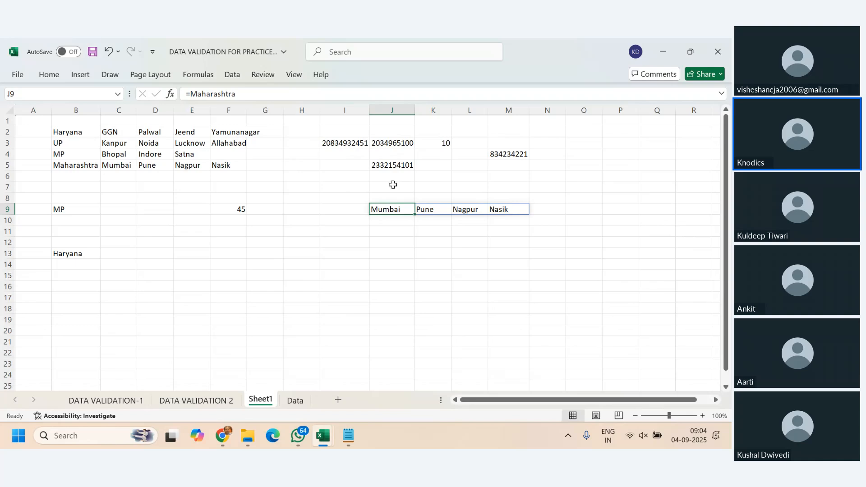
- Try to enter the shortened name formula =har in cell J11
left_click(397, 233)
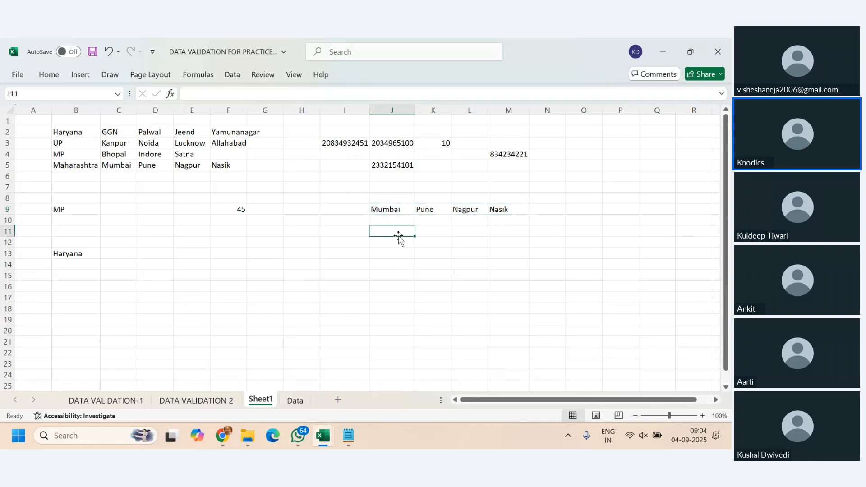
type("=har")
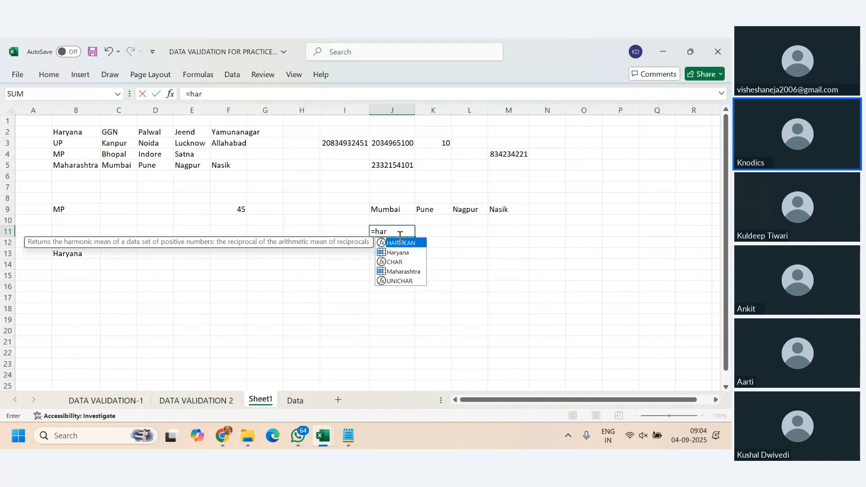
key("Down")
key("Tab")
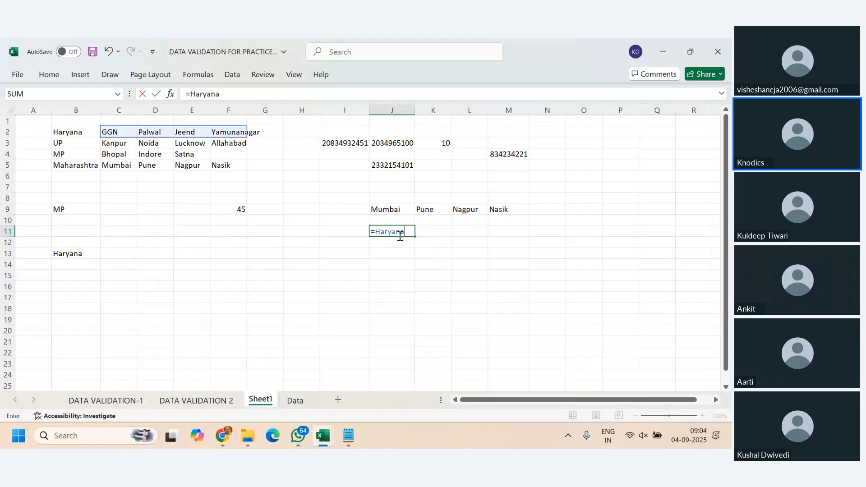
key("BackSpace")
key("BackSpace")
key("BackSpace")
key("BackSpace")
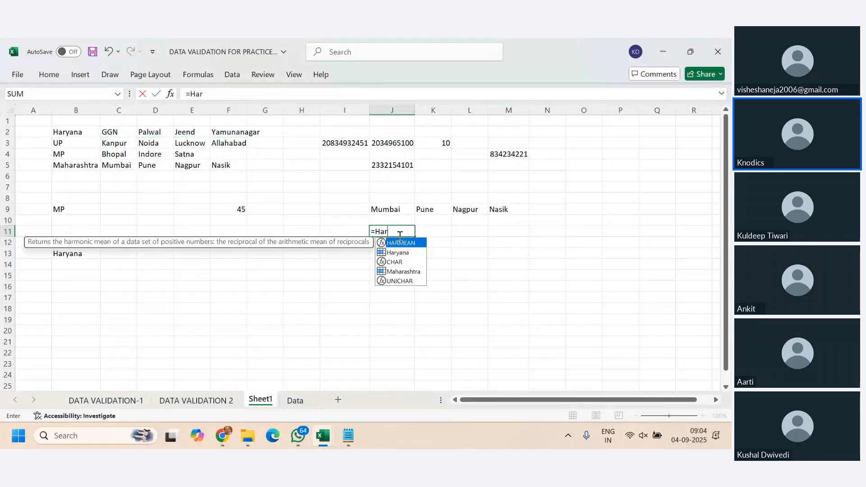
key("Return")
- Replace the formula in cell J11 with the defined name, =Haryana
left_click(398, 232)
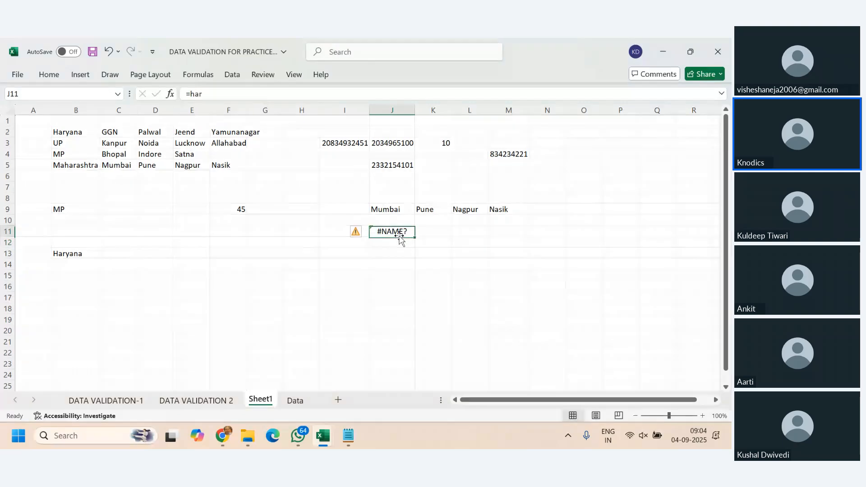
double_click(399, 232)
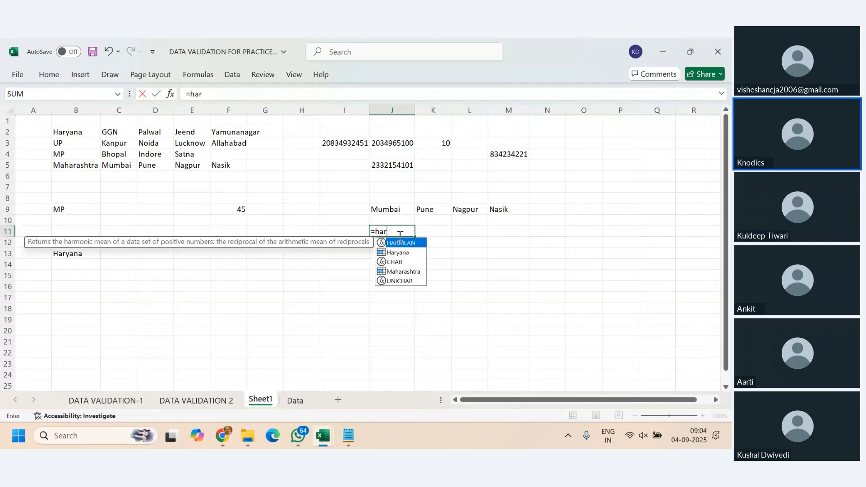
key("Down")
key("Tab")
key("Return")
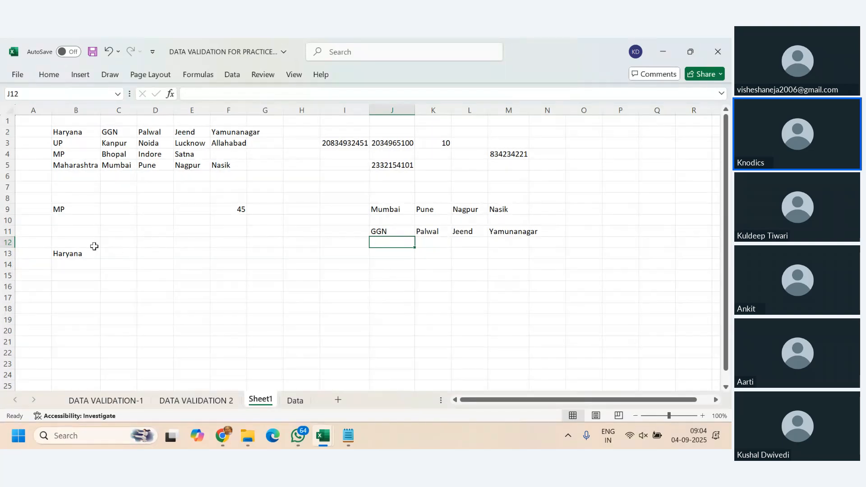
- Enter the formula =B13 in cell C13 and compare it with the state cell B13
left_click(78, 249)
left_click(129, 251)
type("=")
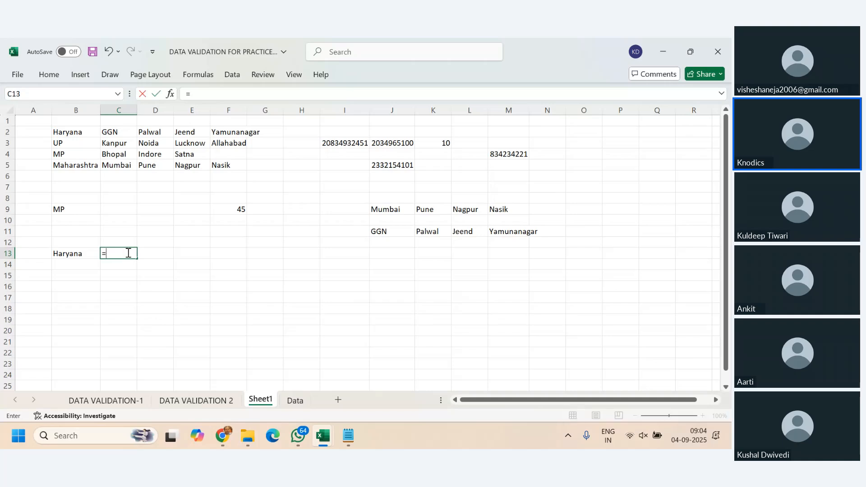
left_click(83, 251)
key("Return")
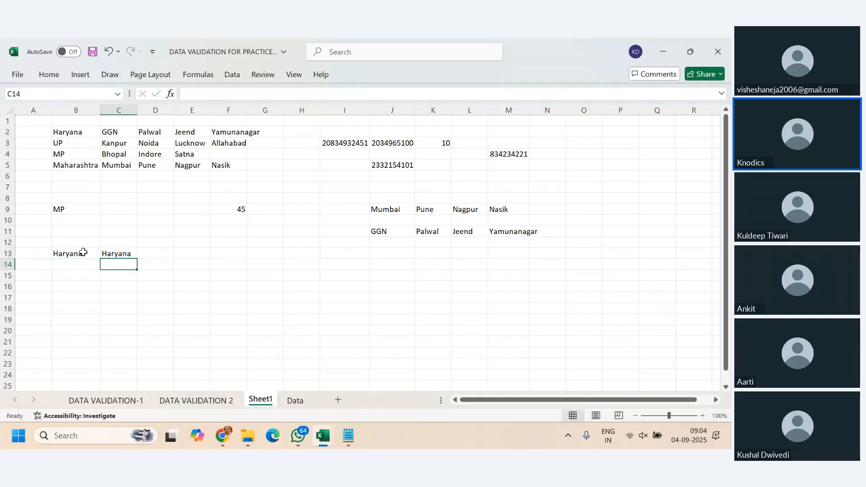
left_click(129, 254)
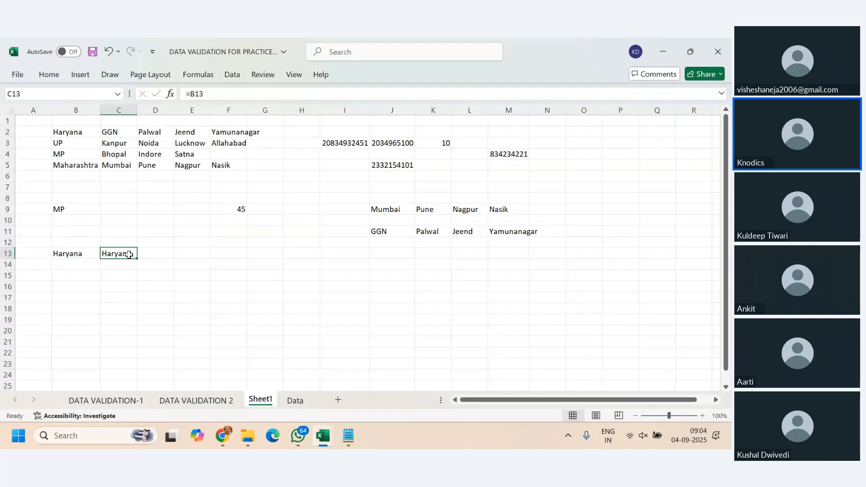
left_click(72, 249)
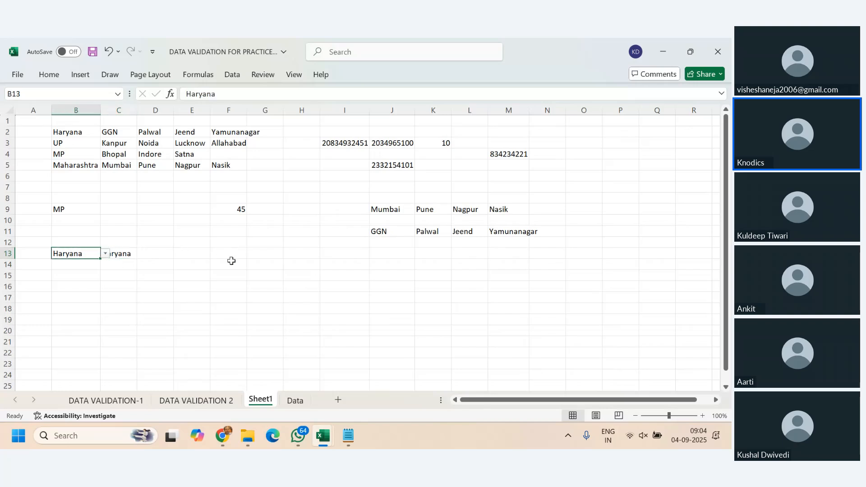
left_click(126, 253)
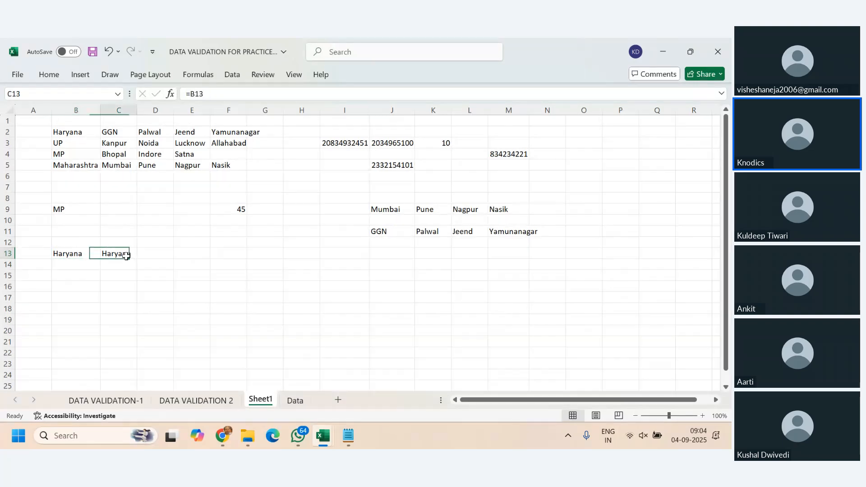
left_click(63, 253)
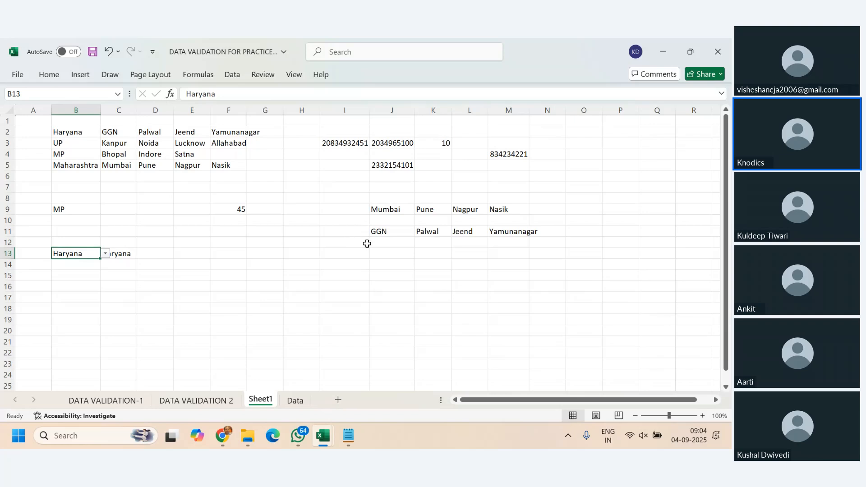
- Replace the formula in cell C13 with the defined name, =Haryana
left_click(129, 255)
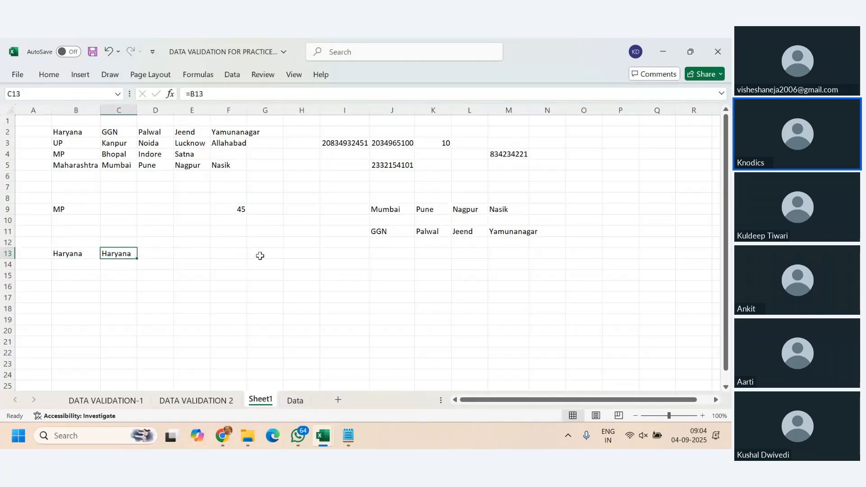
type("=har")
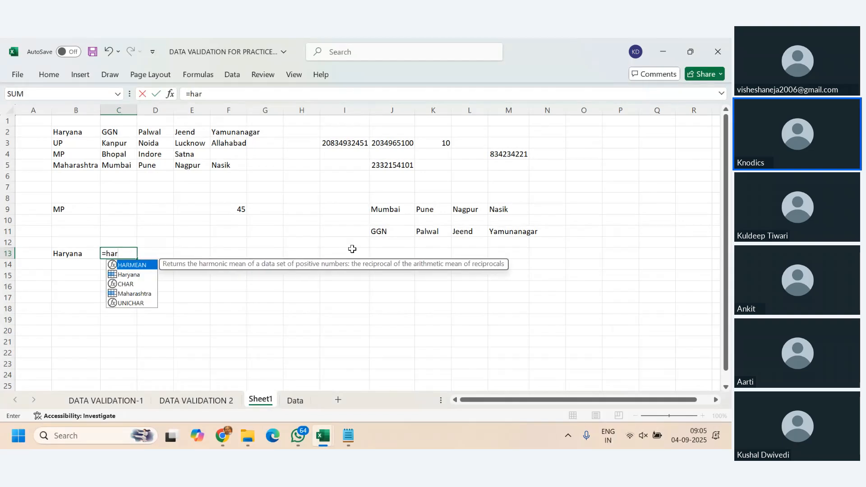
key("Down")
key("Tab")
key("Return")
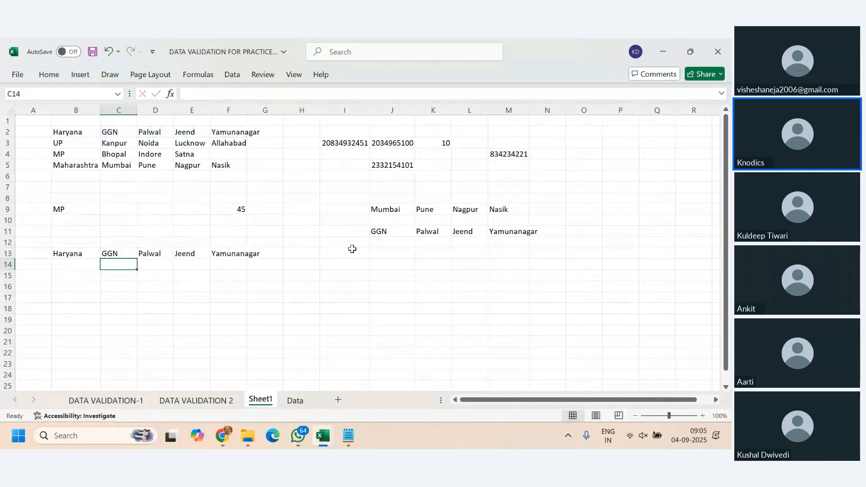
- Set the state in cell B13 to Maharashtra and compare it with the =Haryana formula in cell C13
left_click(116, 251)
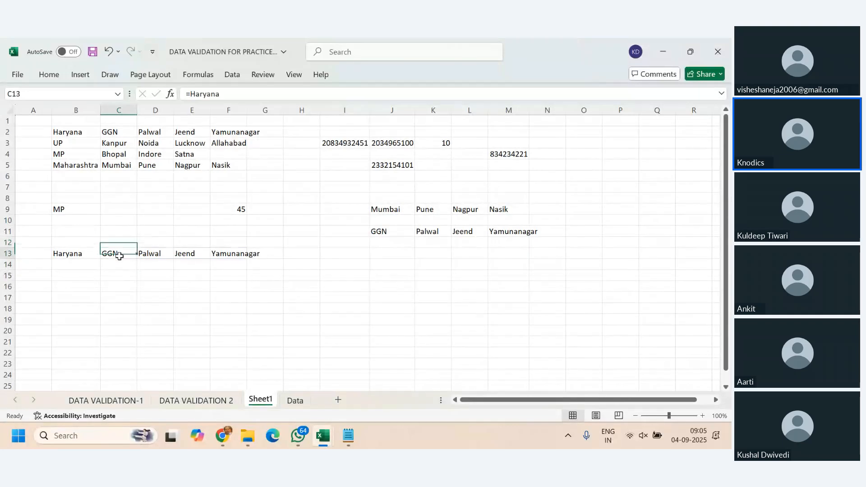
left_click(92, 253)
left_click(106, 254)
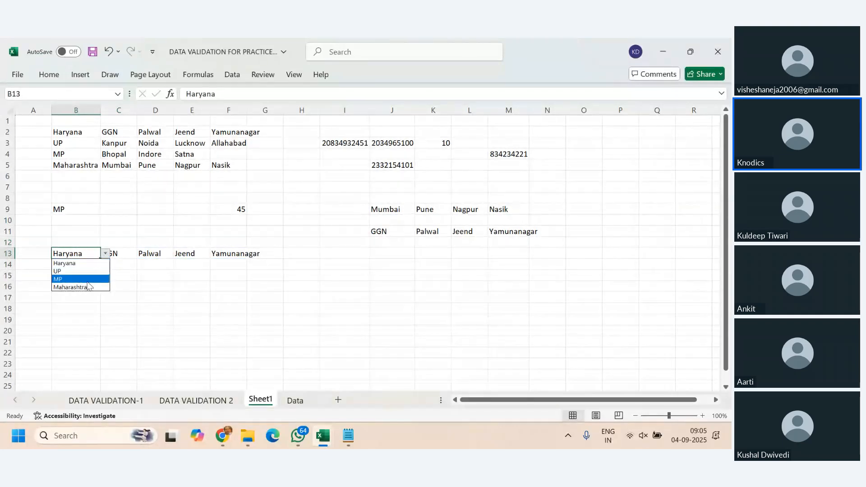
left_click(91, 287)
left_click(105, 253)
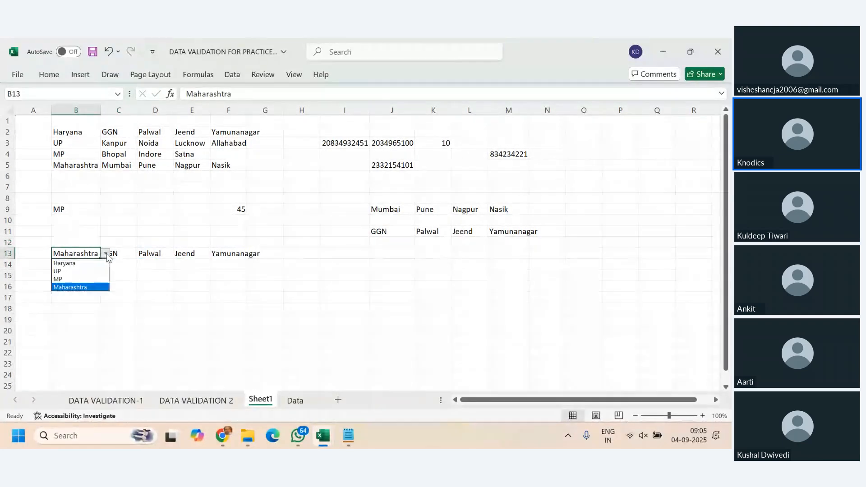
left_click(132, 257)
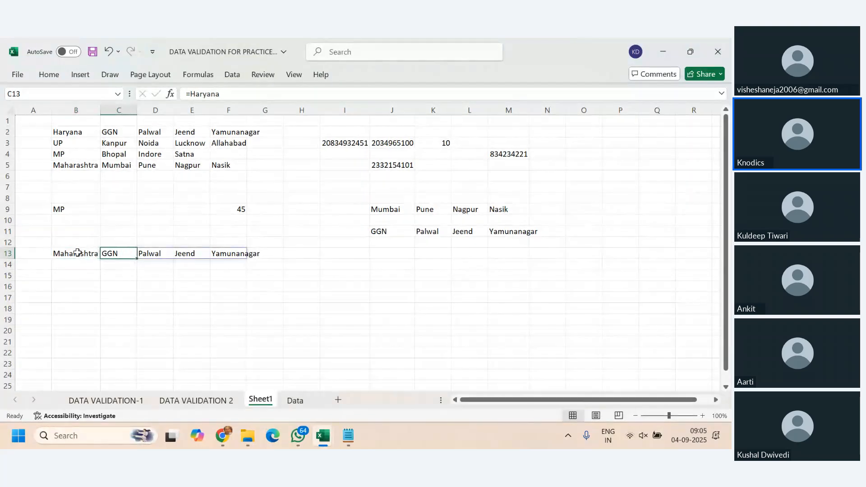
left_click(77, 255)
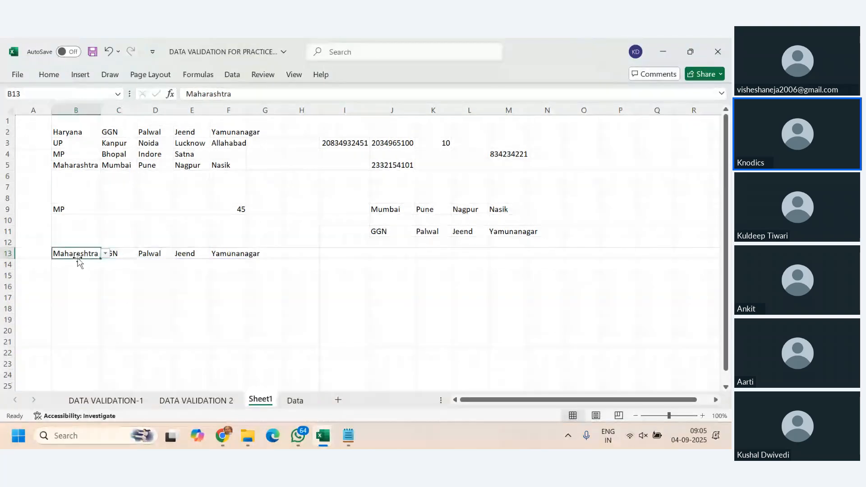
- Clear the =Haryana formula from cell C13 beside the state cell
left_click(121, 254)
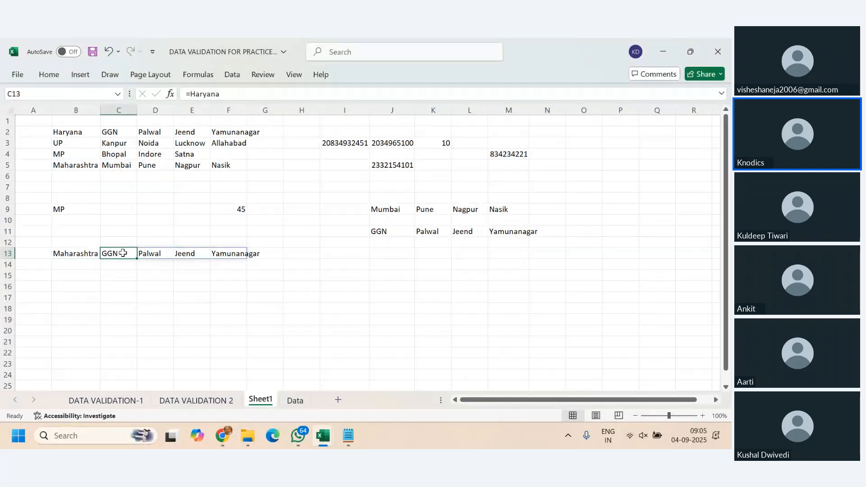
key("Delete")
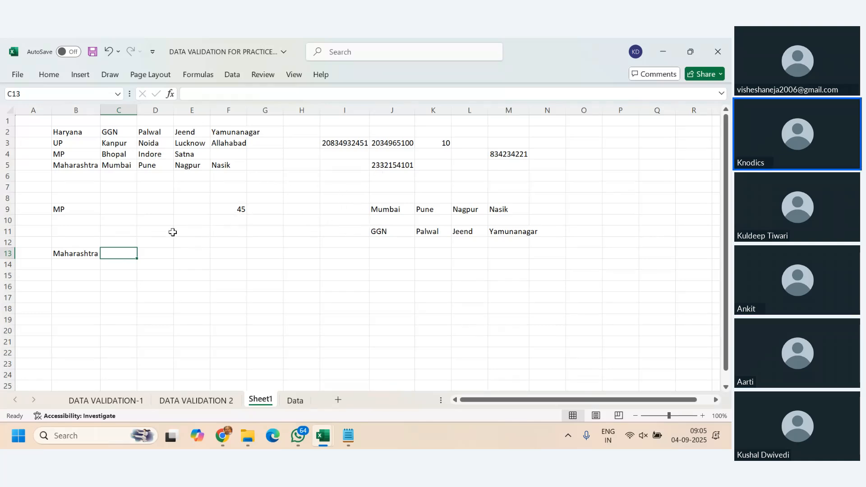
left_click(74, 254)
left_click(124, 252)
- Try to start an INDIRECT formula in cell J13, entering =ind
left_click(393, 255)
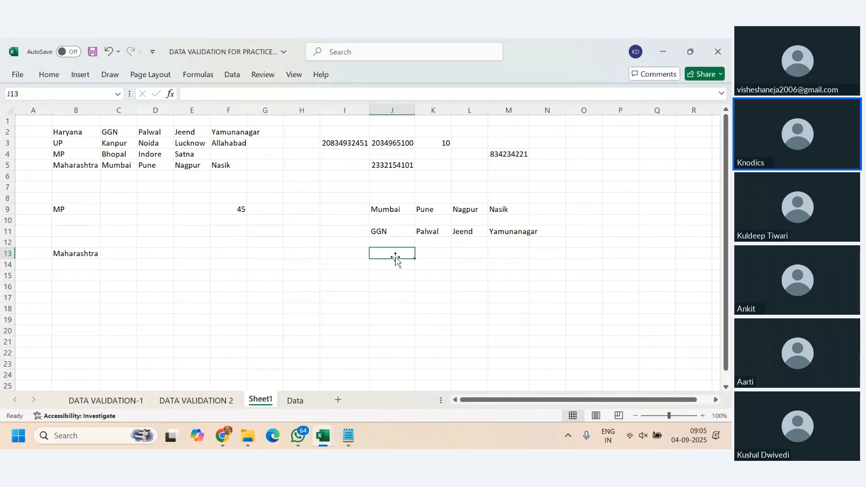
type("=inde")
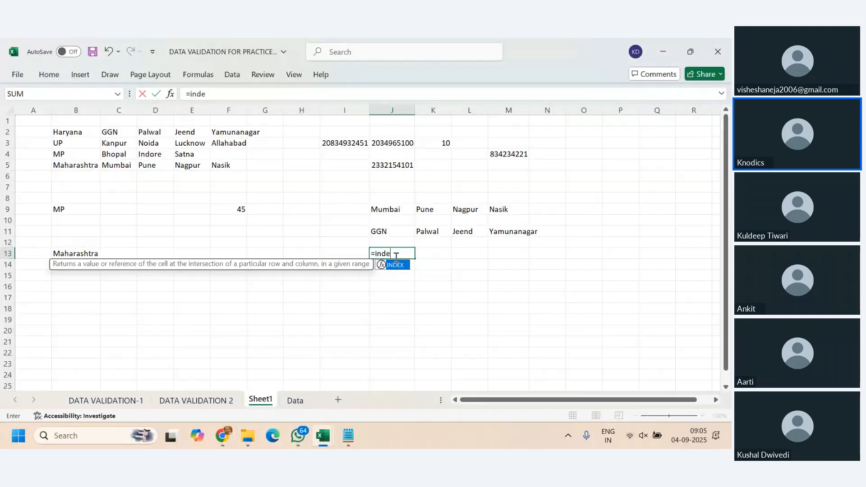
key("BackSpace")
key("Down")
key("Return")
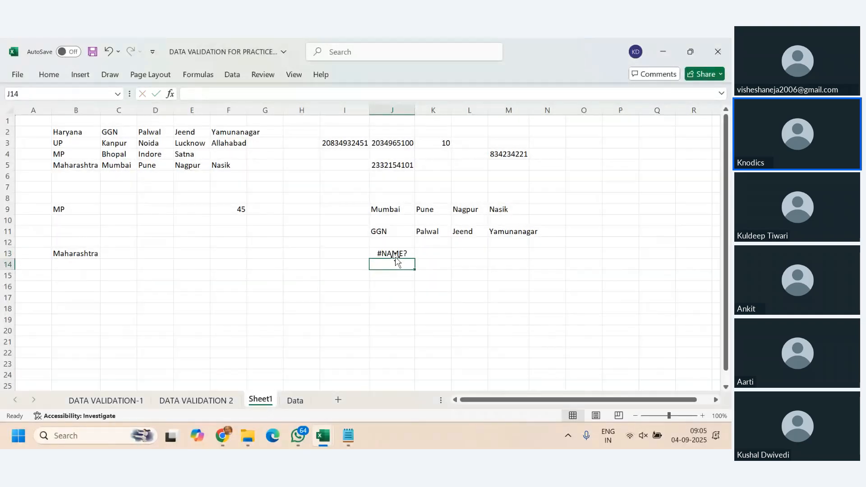
- Replace the formula in cell J13 with =INDIRECT(ha)
left_click(395, 254)
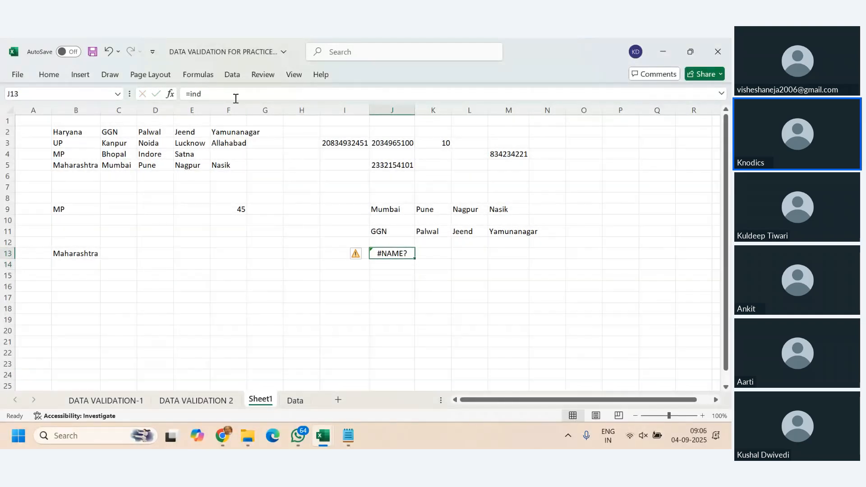
key("F2")
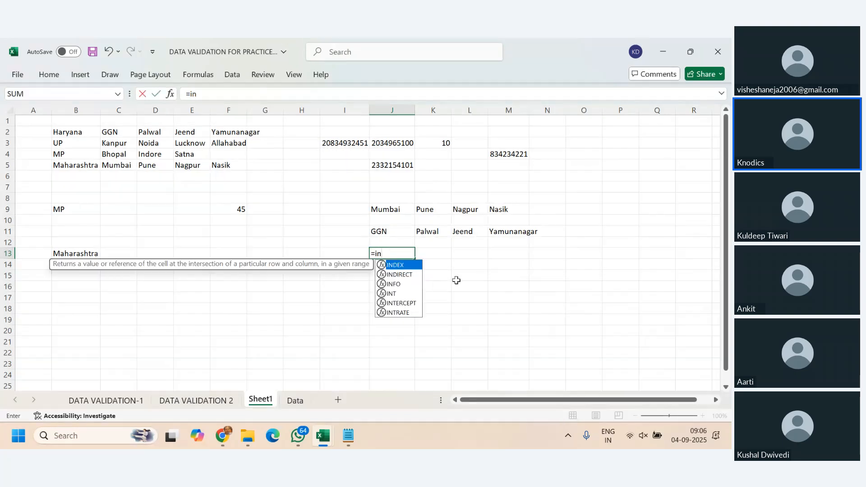
key("Down")
key("Tab")
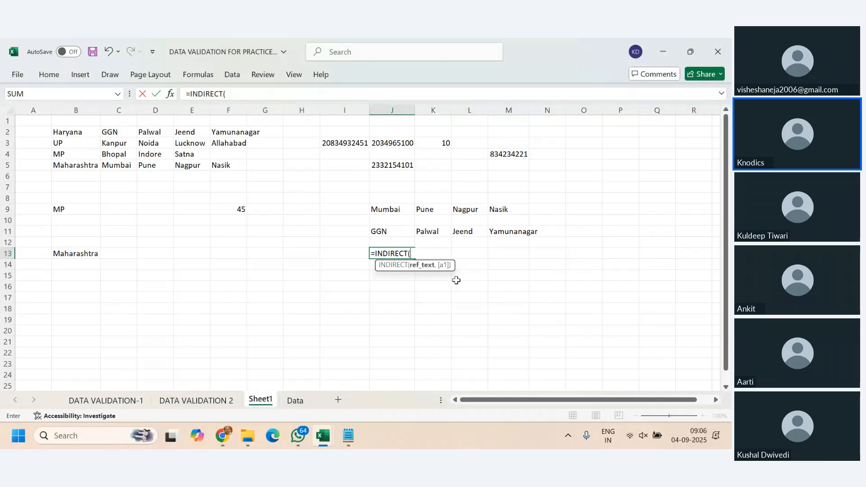
type("ha")
key("Down")
key("Return")
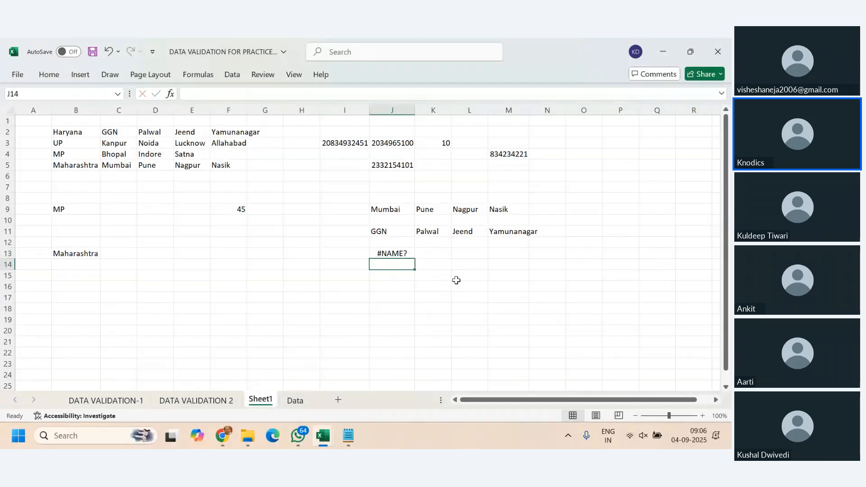
- Complete the formula in cell J13 as =INDIRECT(Haryana) and check the spilled cells in row 13
key("Up")
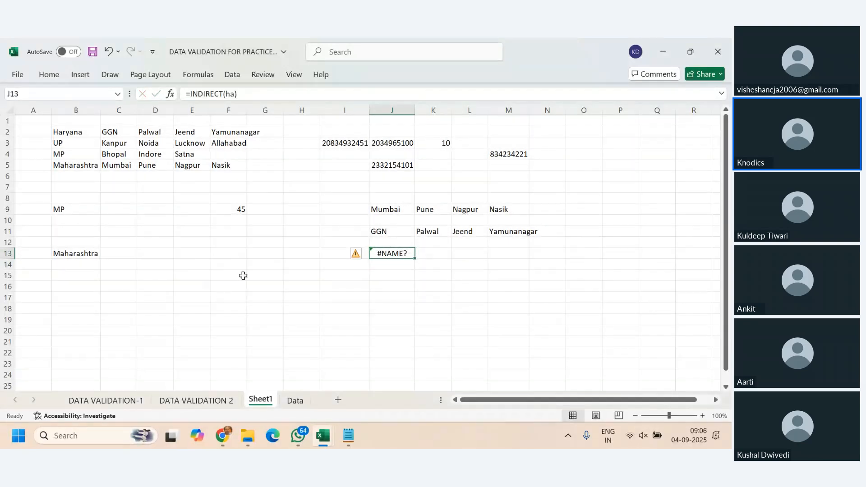
left_click(233, 94)
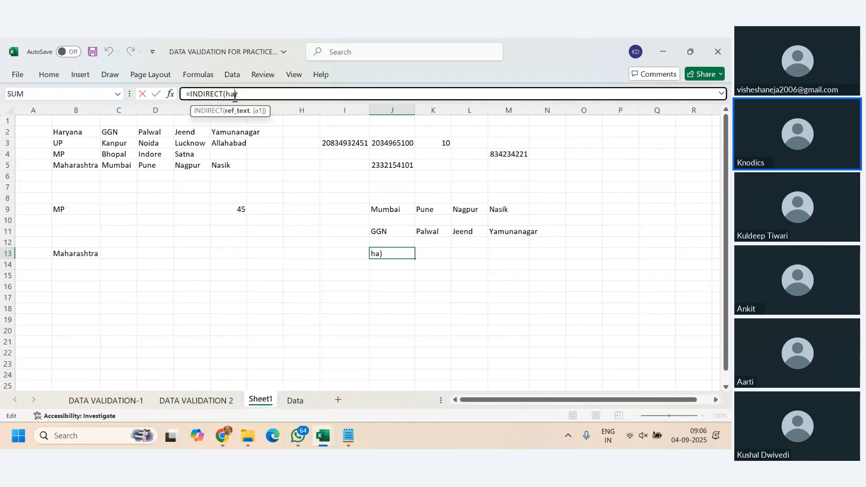
type("ryana")
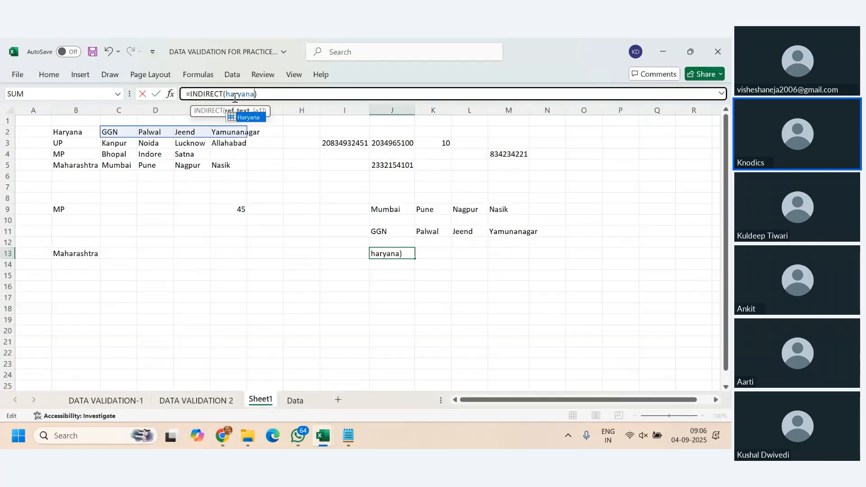
key("Return")
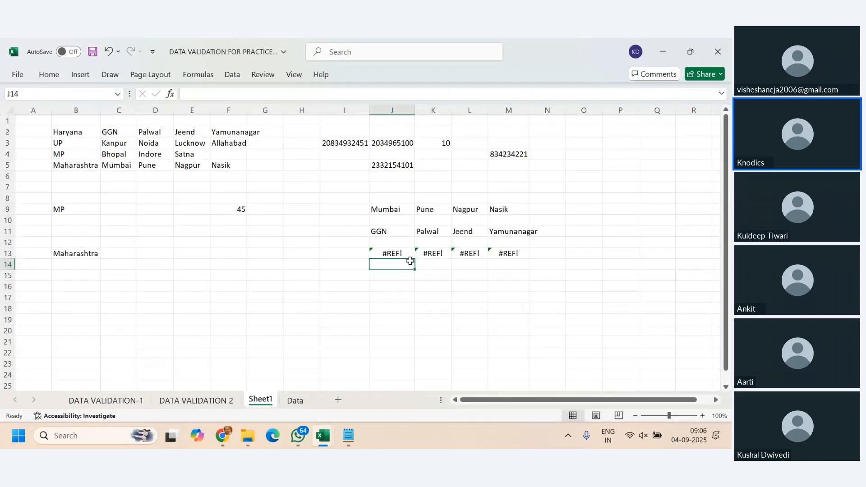
left_click(406, 254)
left_click_drag(406, 254, 470, 254)
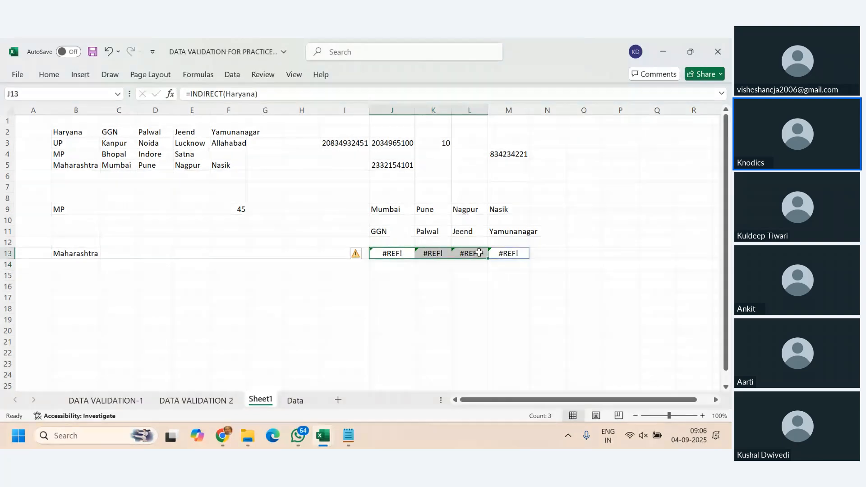
key("Down")
key("Down")
key("Down")
key("Down")
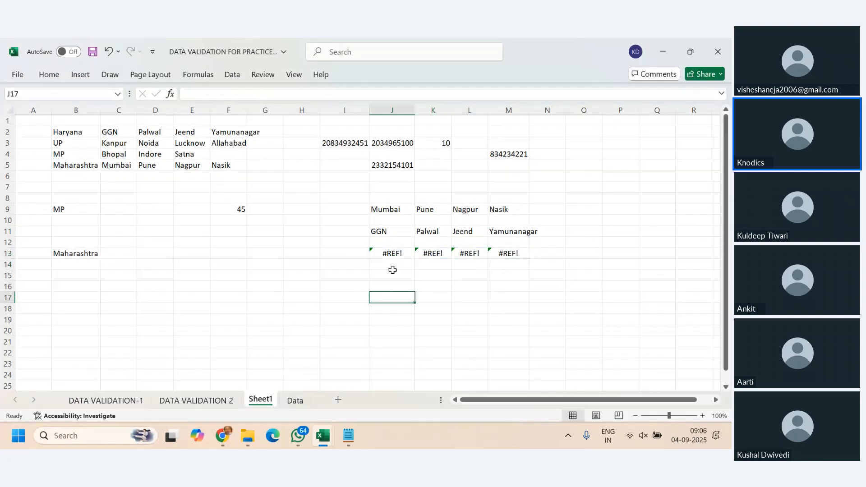
left_click(391, 252)
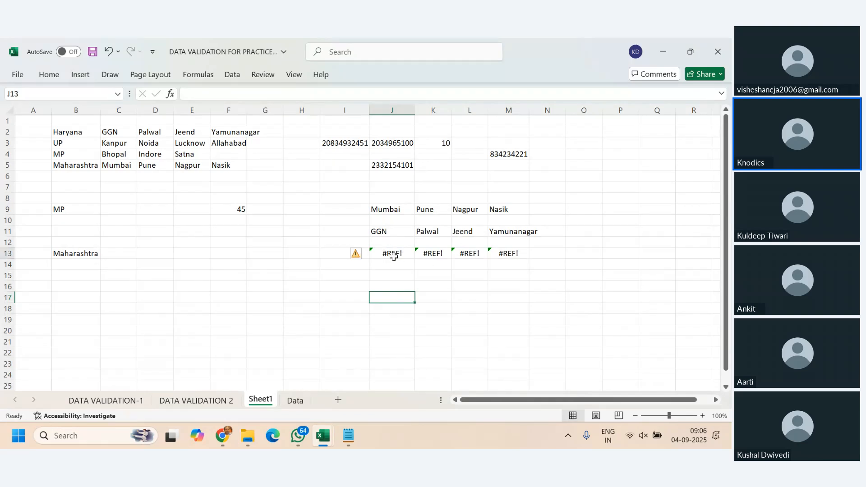
- Enter the defined name formula =Haryana in cell J15 for comparison with the INDIRECT version
left_click(394, 286)
left_click(393, 276)
type("=har")
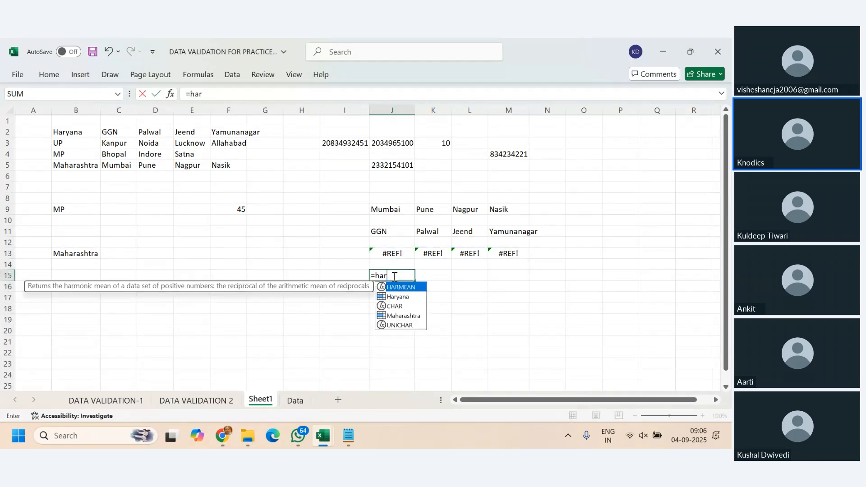
key("Down")
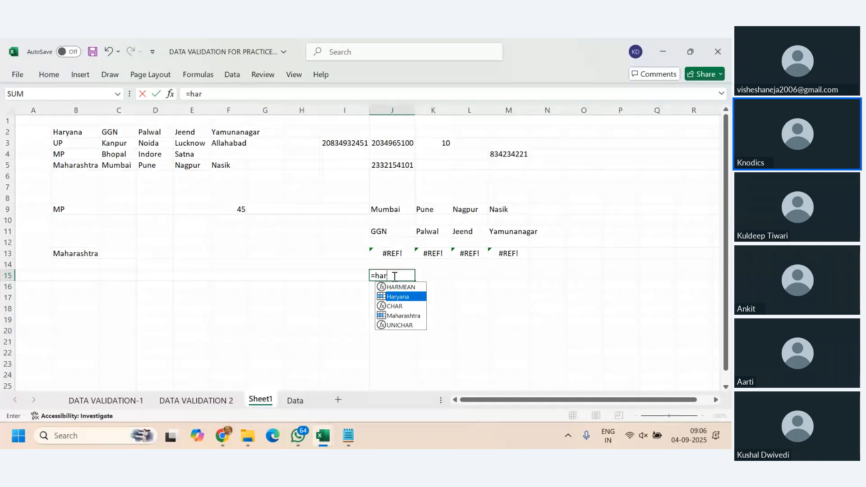
key("Tab")
key("Return")
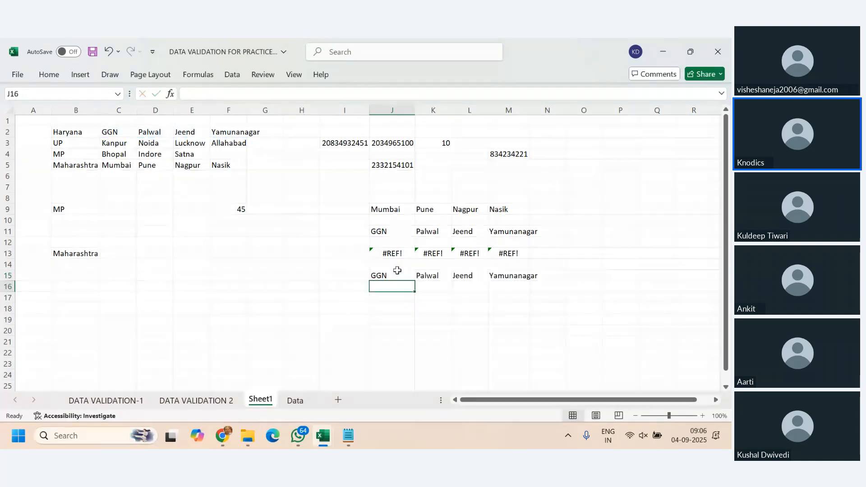
- Delete the =INDIRECT(Haryana) formula and its spilled range J13:M13
left_click(397, 254)
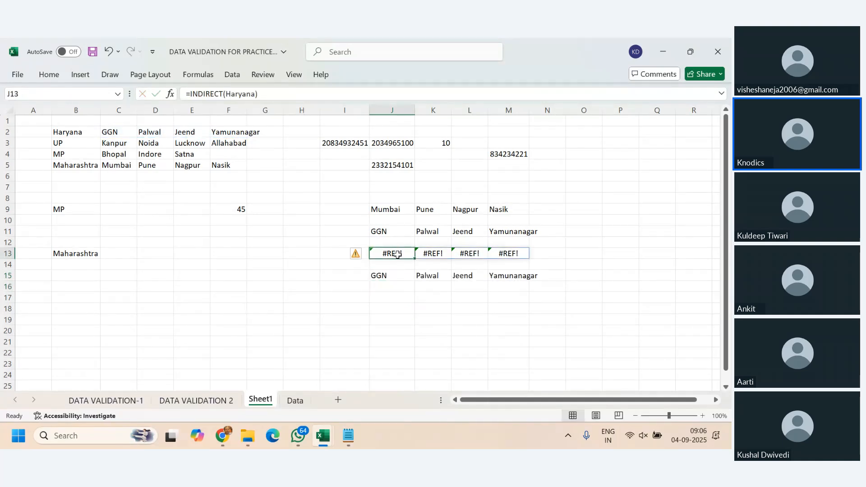
left_click_drag(397, 254, 521, 255)
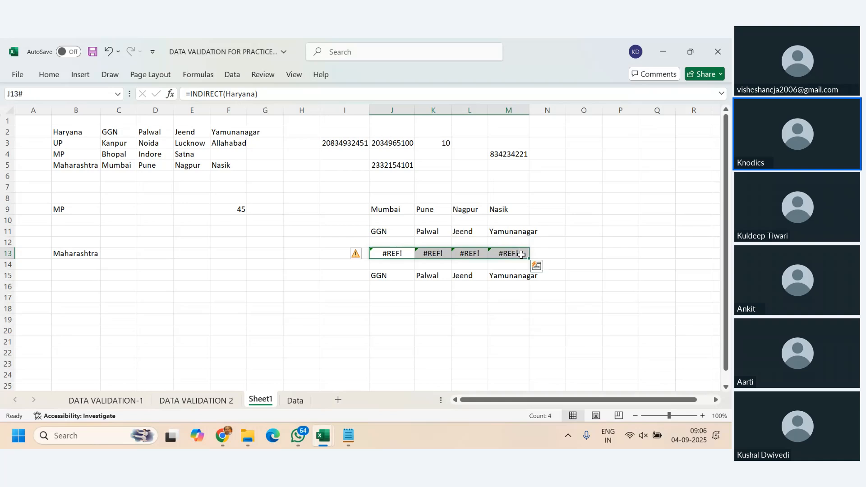
key("Delete")
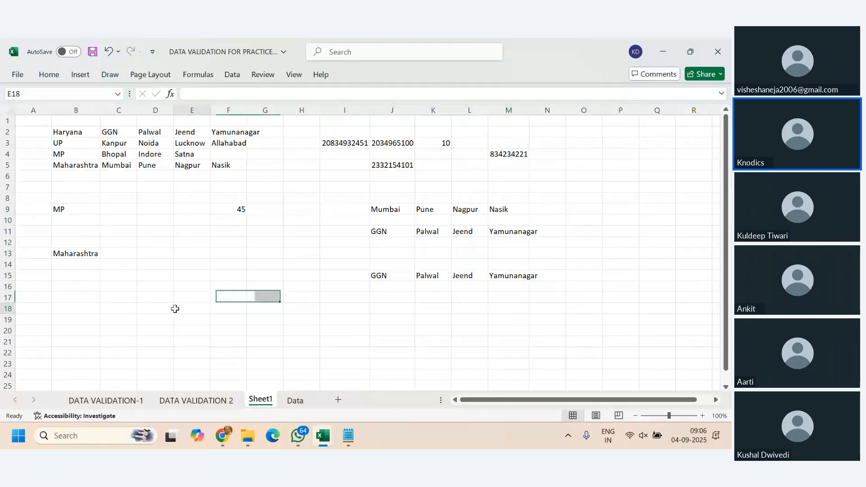
- Add a List data validation to cell C13 with the source =indirect($B$13)
left_click(121, 254)
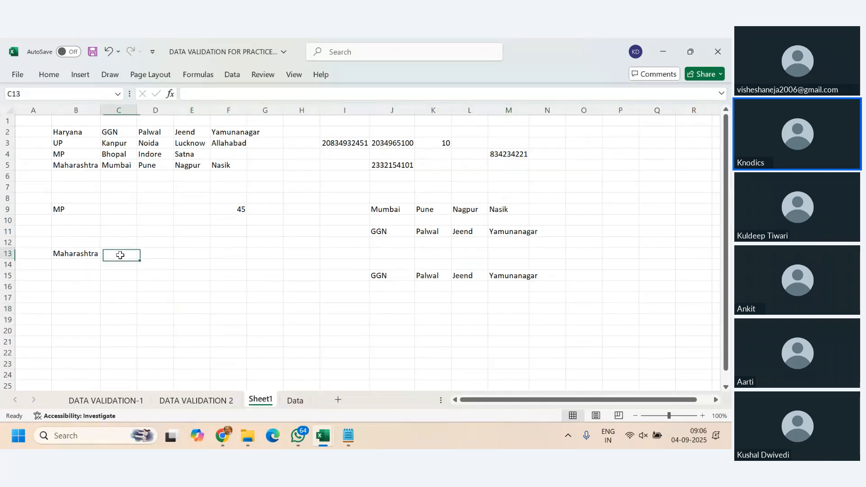
left_click(232, 74)
left_click(505, 121)
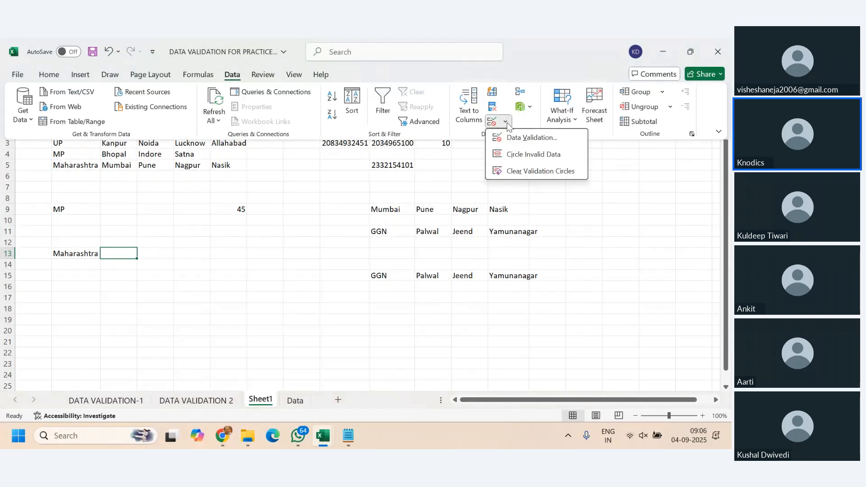
left_click(512, 138)
left_click(513, 147)
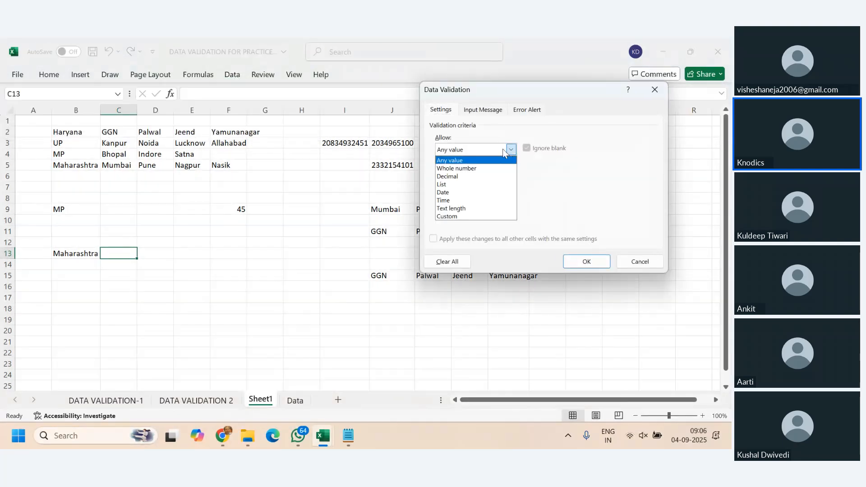
left_click(480, 183)
left_click(477, 197)
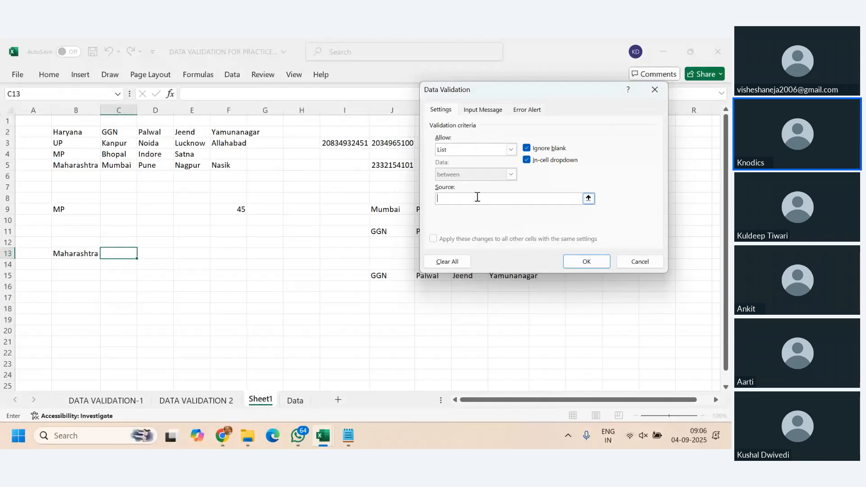
type("=indirect(")
left_click(88, 253)
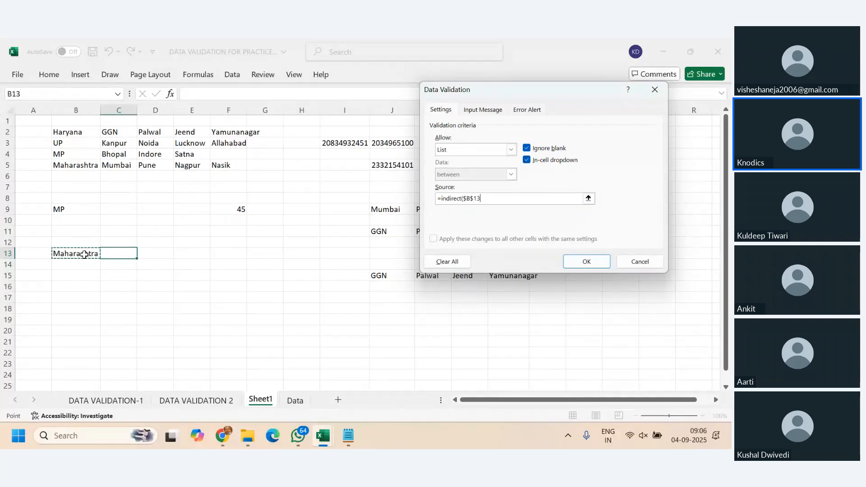
type(")")
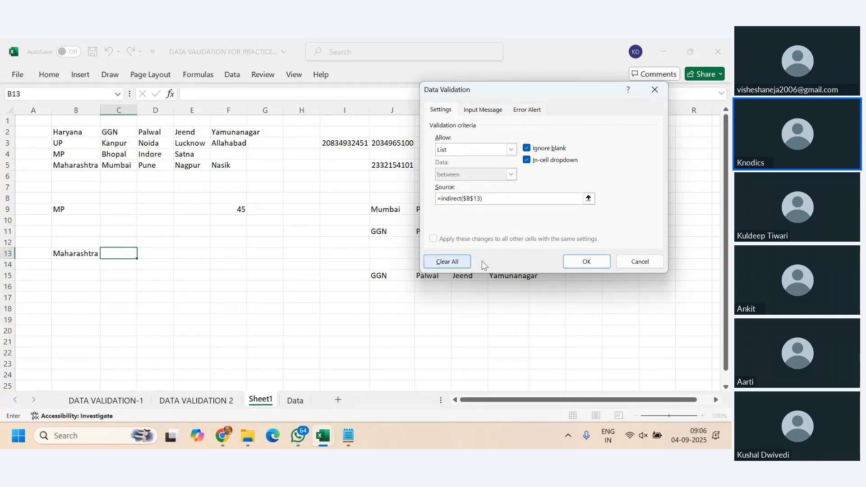
left_click(587, 262)
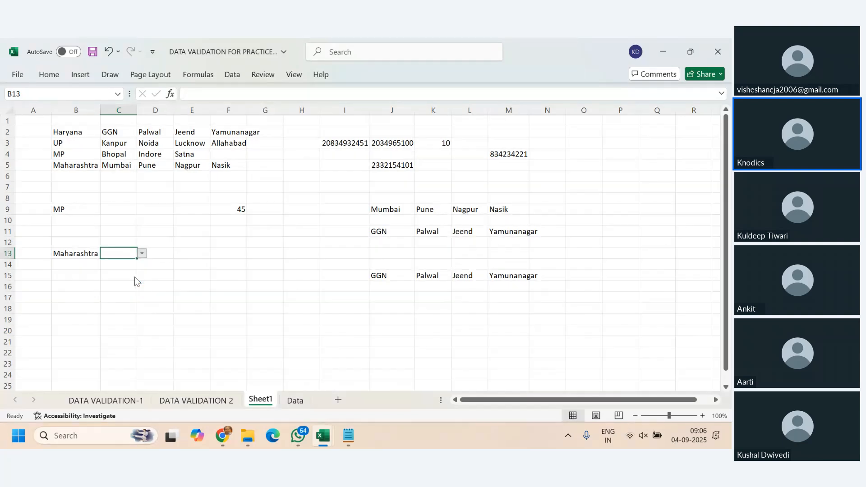
- Test the dependent list by choosing Haryana in B13, followed by Palwal and Yamunanagar in C13
left_click(78, 253)
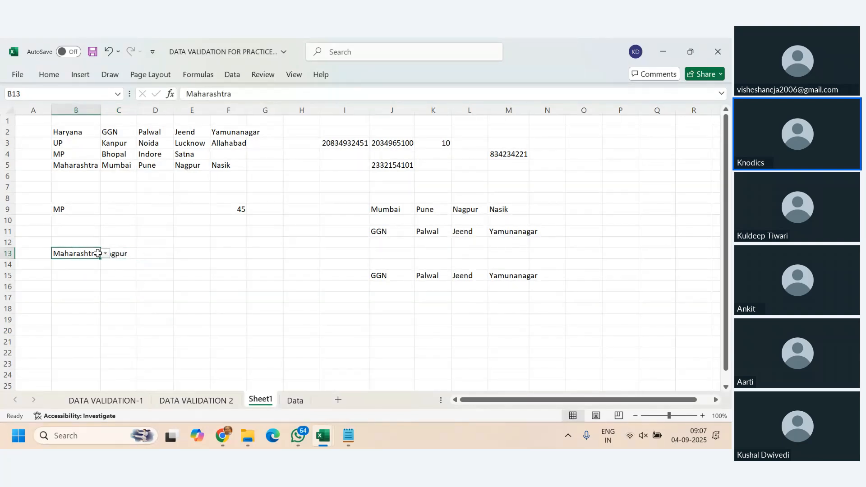
left_click(105, 254)
left_click(88, 263)
left_click(128, 254)
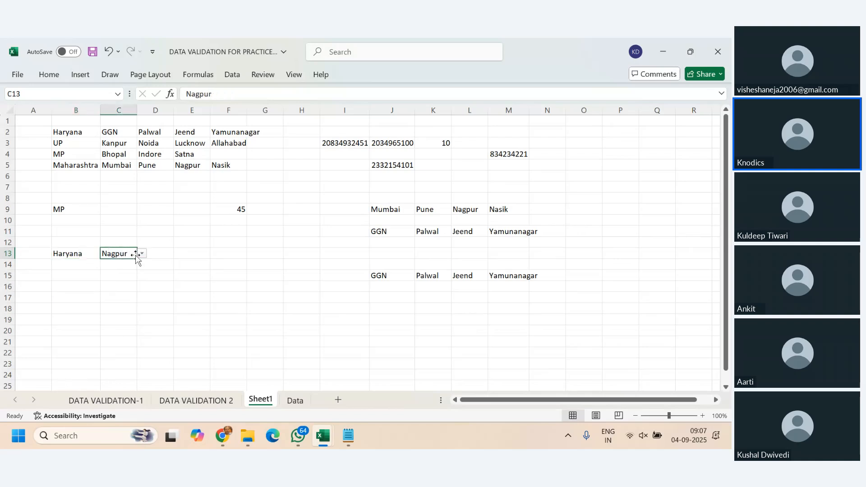
left_click(143, 254)
left_click(123, 271)
left_click(142, 253)
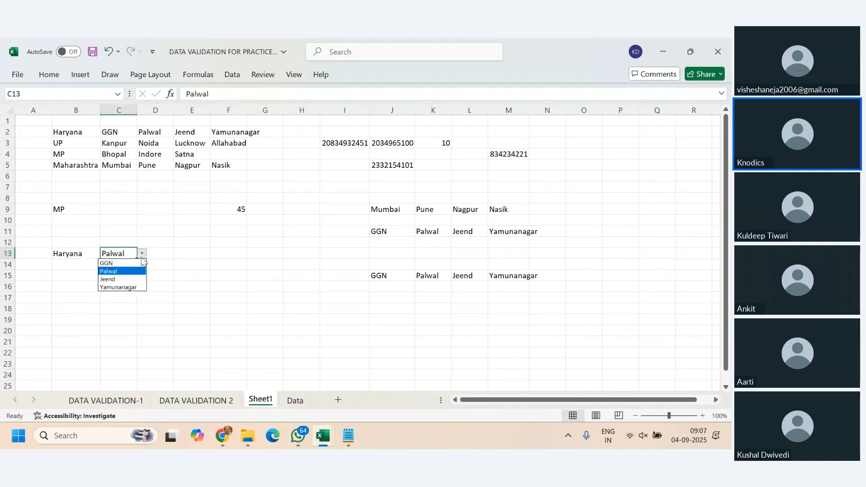
left_click(132, 287)
- Choose UP in B13, try Lucknow in C13, and settle on Allahabad
left_click(97, 257)
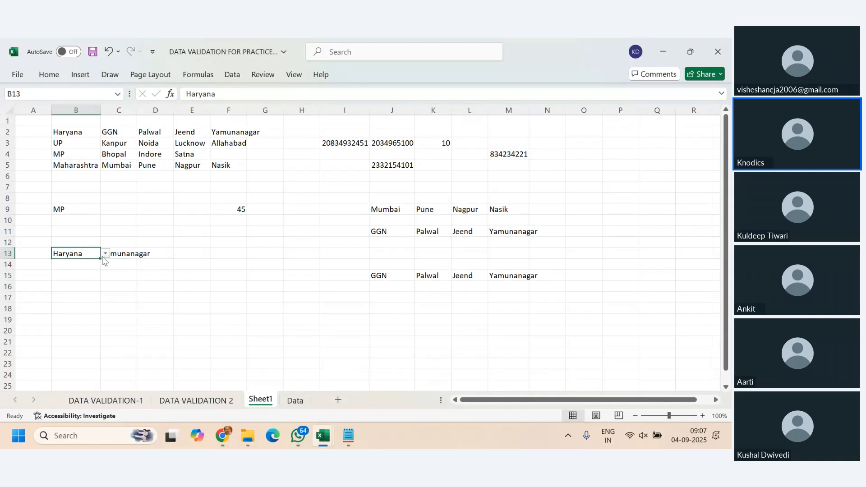
left_click(105, 254)
left_click(93, 271)
left_click(124, 254)
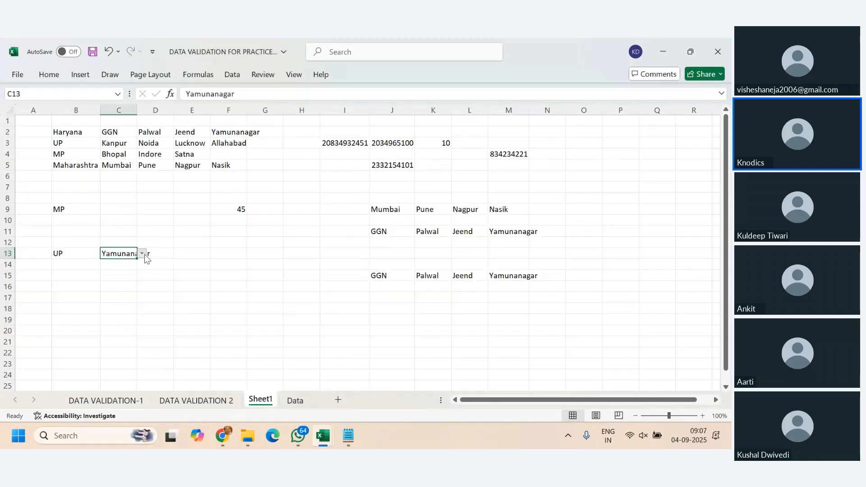
left_click(142, 253)
left_click(121, 279)
left_click(142, 254)
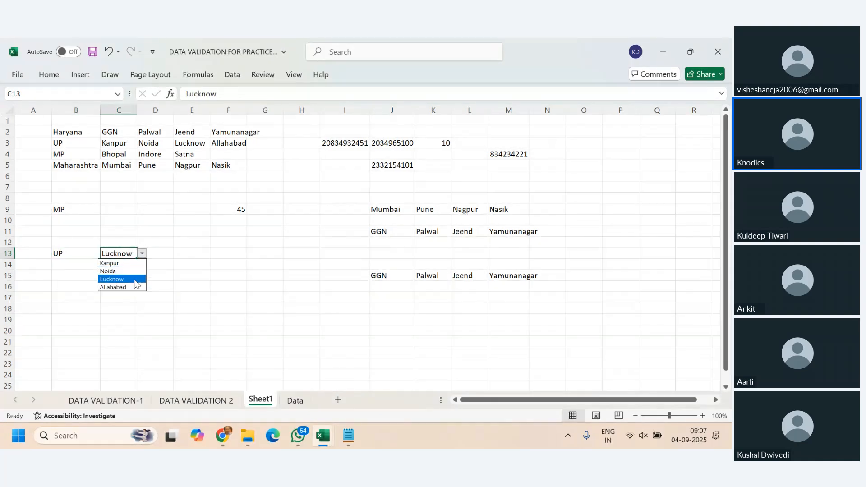
left_click(113, 288)
- Copy C13 with its validation down to C24, and clear the copied cities from C14:C24
left_click(68, 253)
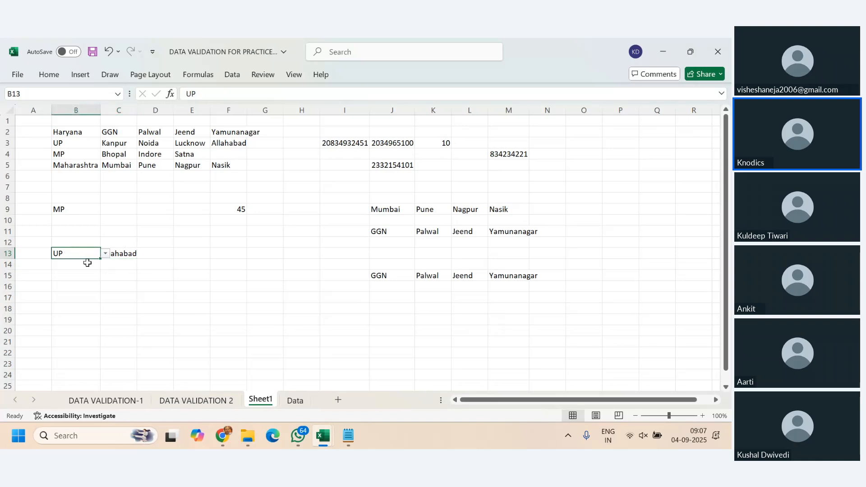
left_click(85, 286)
left_click(131, 255)
left_click_drag(138, 260, 145, 369)
left_click_drag(127, 266, 130, 374)
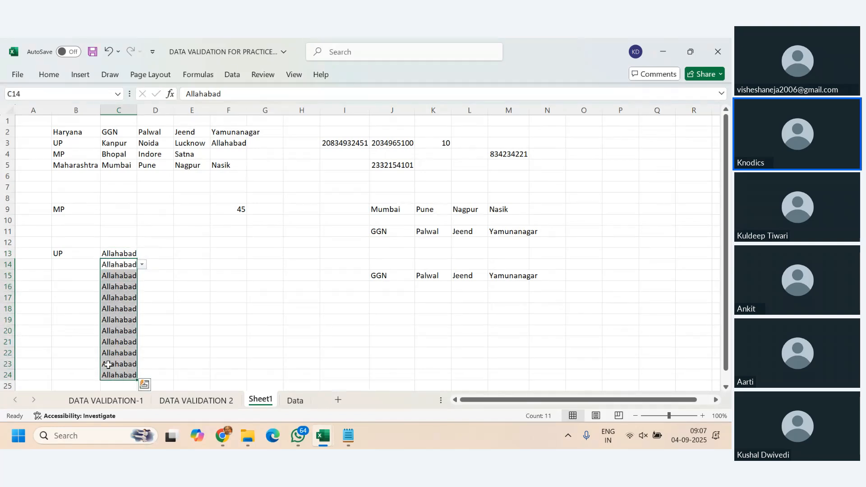
key("Delete")
- Test the copied validation by choosing MP in B16 and Allahabad in C16, and check the C16 list again
left_click(64, 287)
left_click(106, 287)
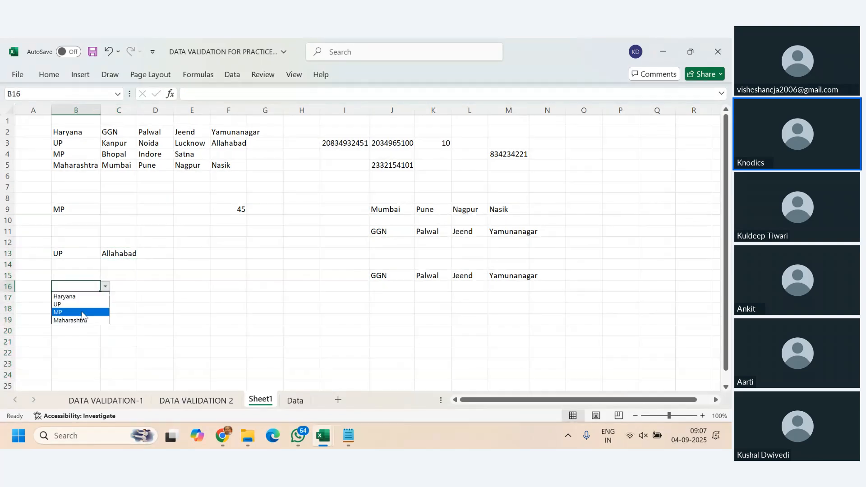
left_click(82, 314)
left_click(134, 287)
left_click(142, 287)
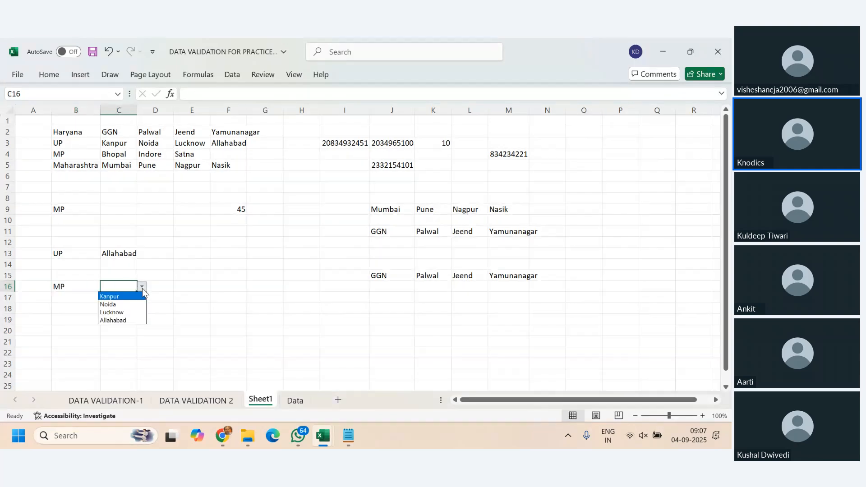
left_click(126, 321)
left_click(142, 287)
key("Escape")
- Change the state in B16 to Haryana
left_click(71, 287)
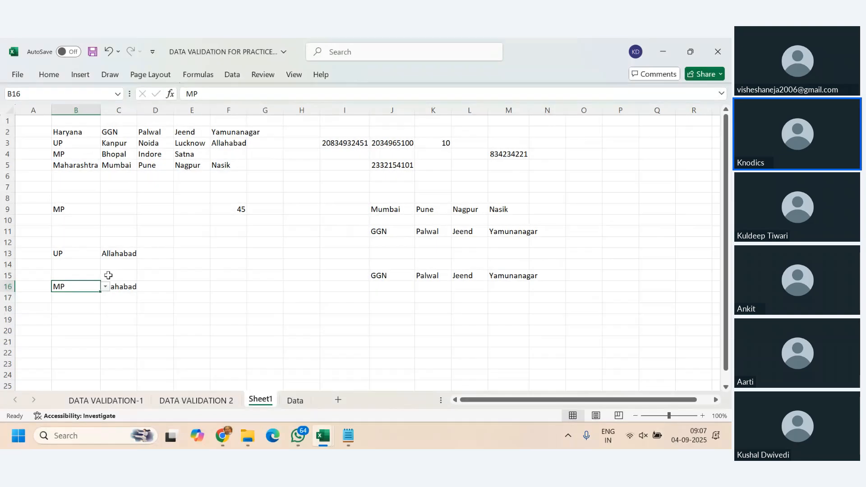
left_click(111, 256)
left_click(110, 265)
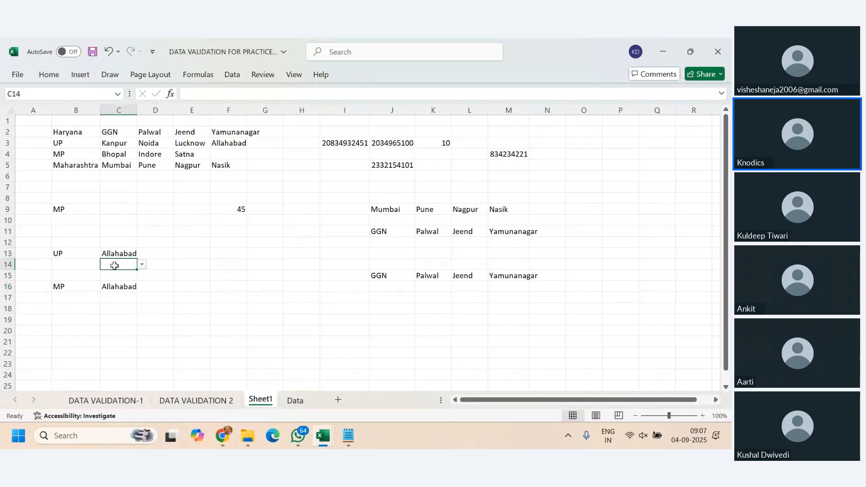
left_click(97, 287)
left_click(105, 287)
left_click(89, 295)
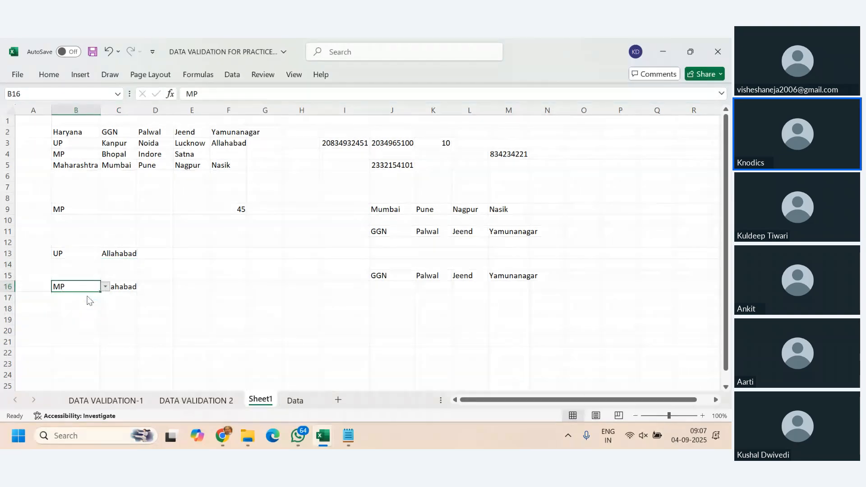
- Change the list validation source of cell C14 to =INDIRECT($B13)
left_click(119, 254)
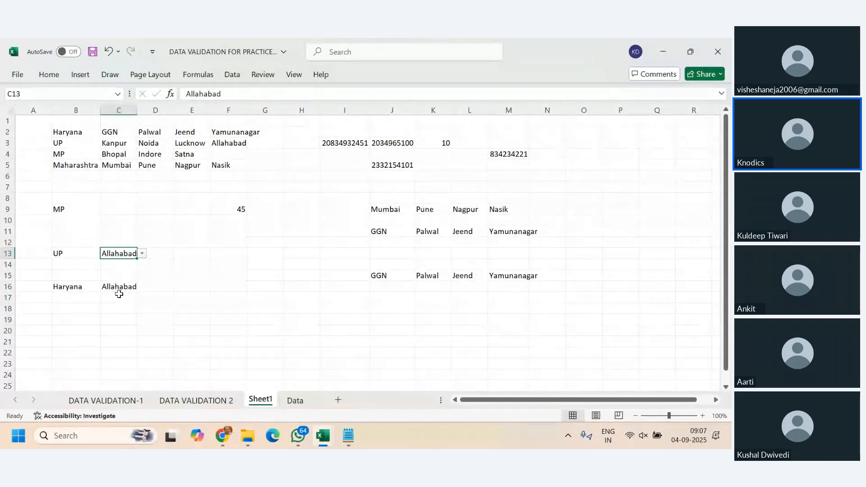
left_click(125, 268)
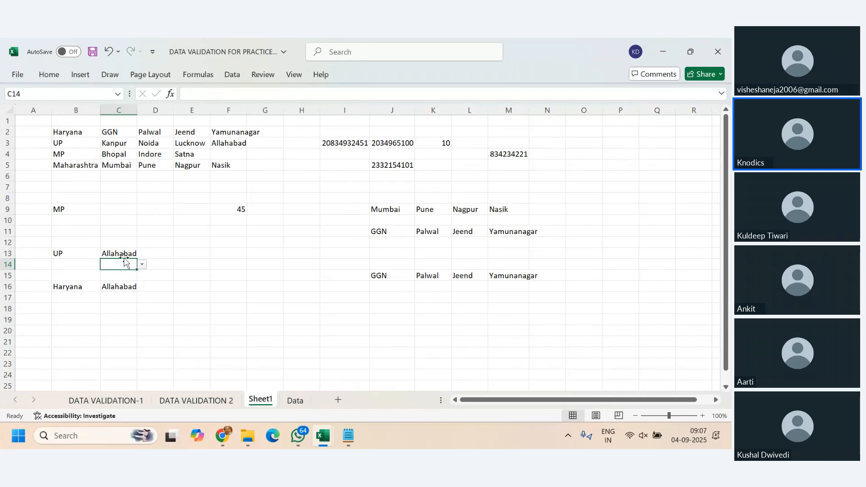
left_click(232, 74)
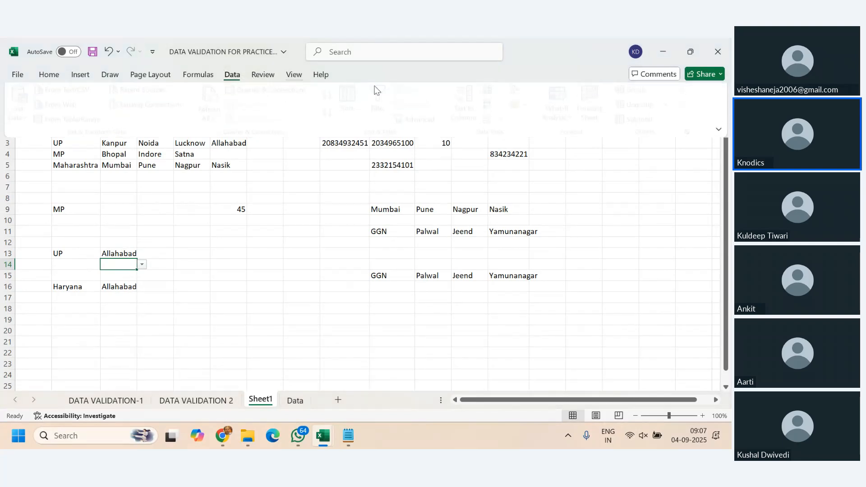
left_click(506, 121)
left_click(527, 136)
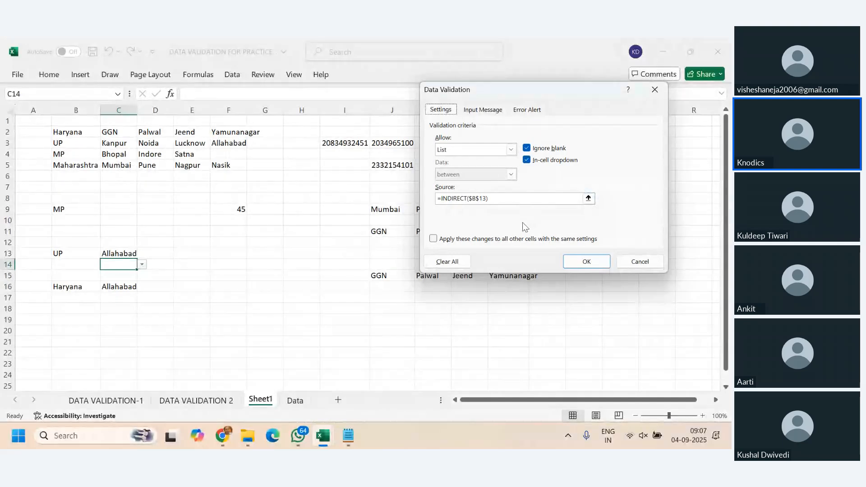
left_click(481, 200)
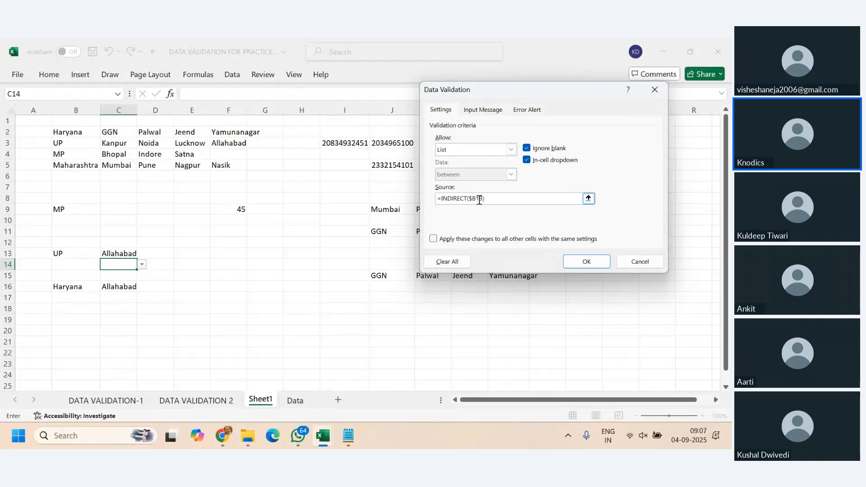
key("Return")
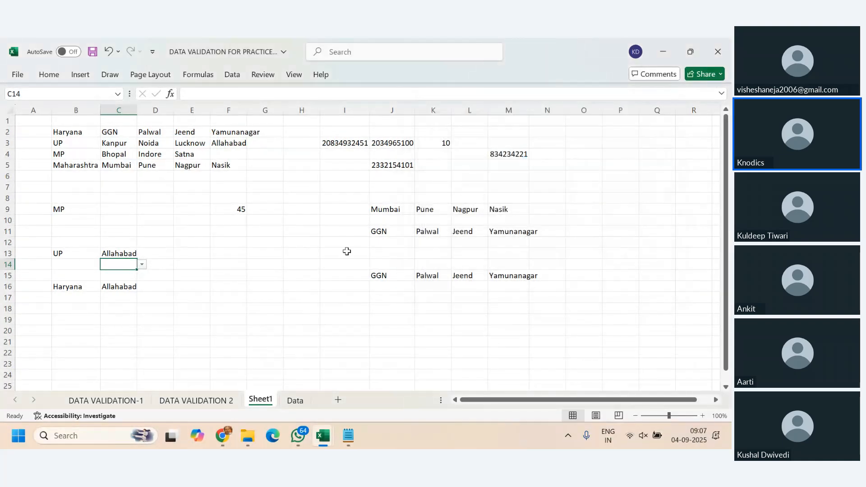
- Edit the INDIRECT source of C13's list validation so that its reference to B13 has a relative row
left_click(108, 256)
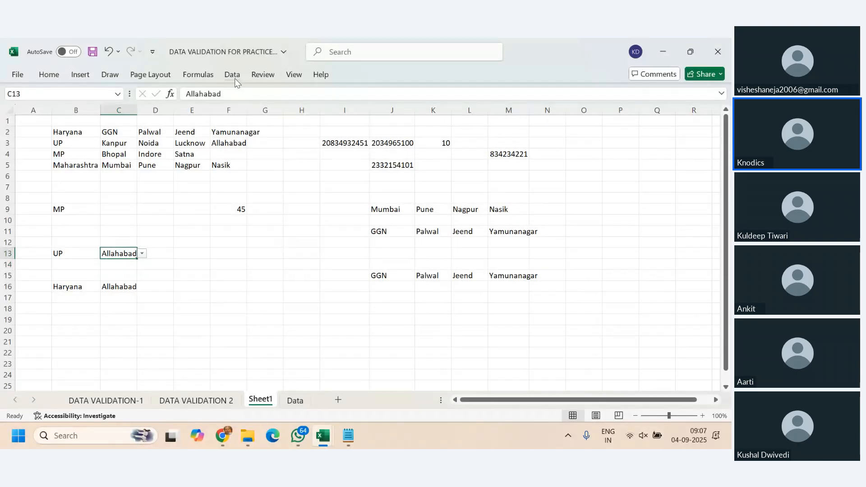
left_click(231, 74)
left_click(507, 121)
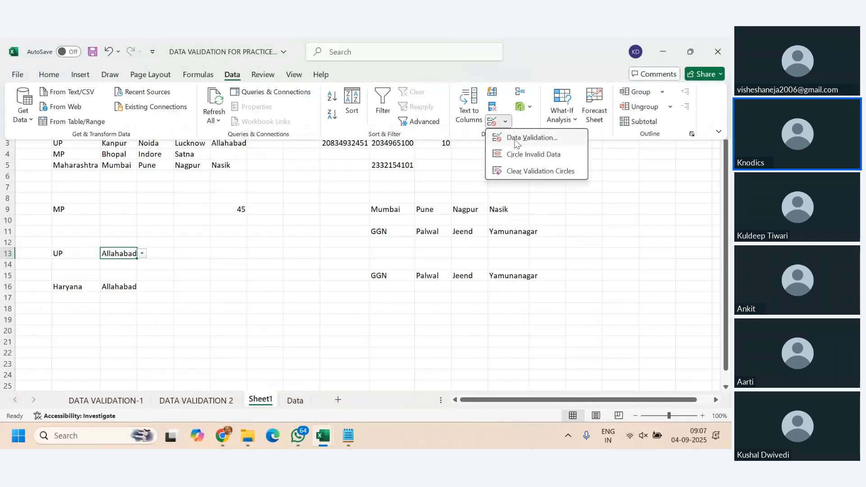
left_click(525, 138)
left_click(479, 199)
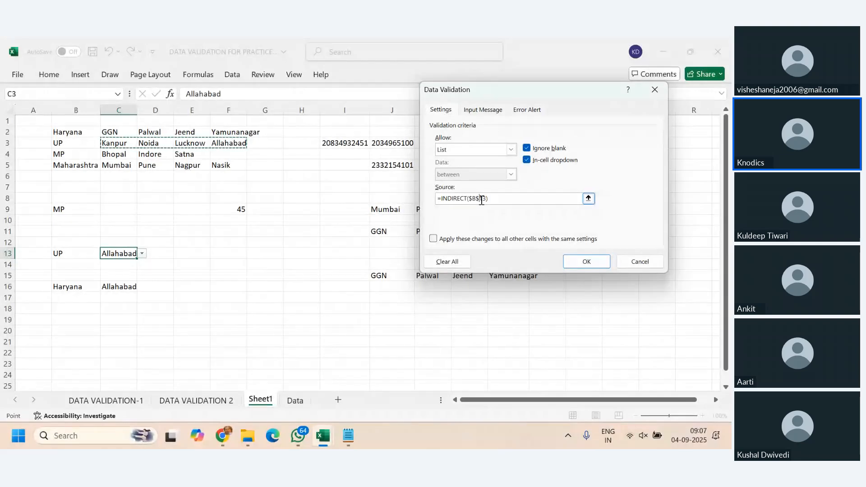
left_click(586, 261)
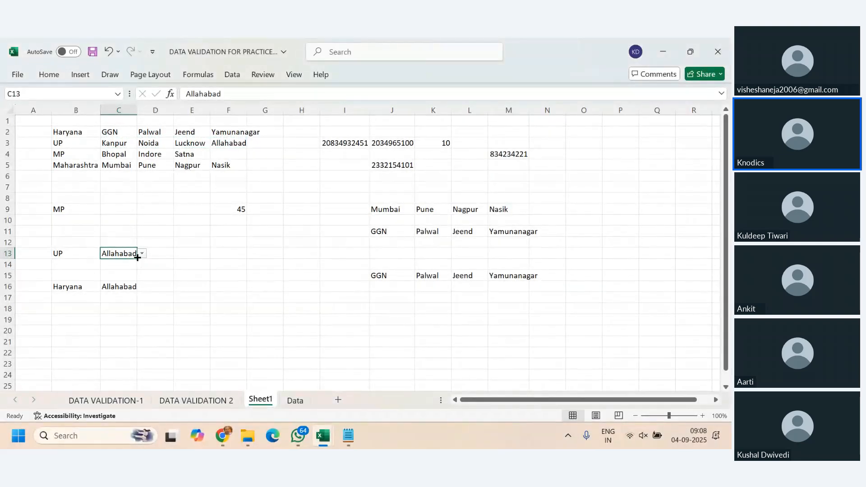
- Fill C13 with its corrected validation down to C24, and delete the copied values in C14:C24
left_click_drag(138, 258, 138, 377)
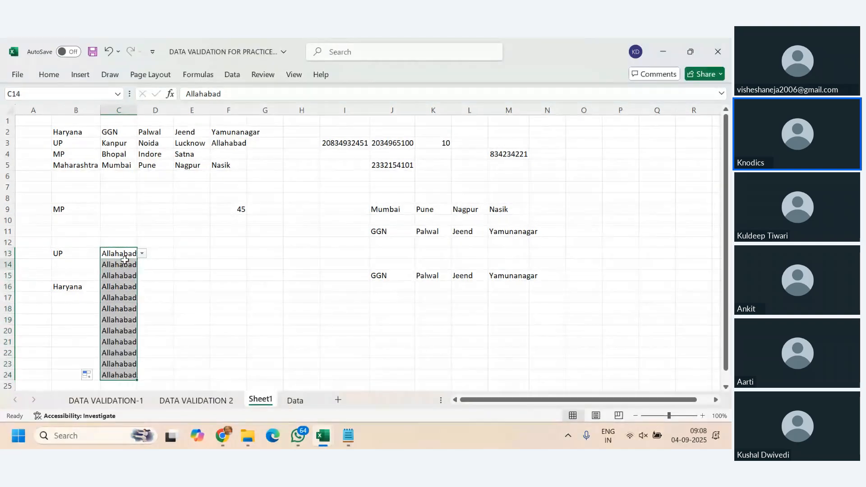
left_click_drag(125, 262, 120, 375)
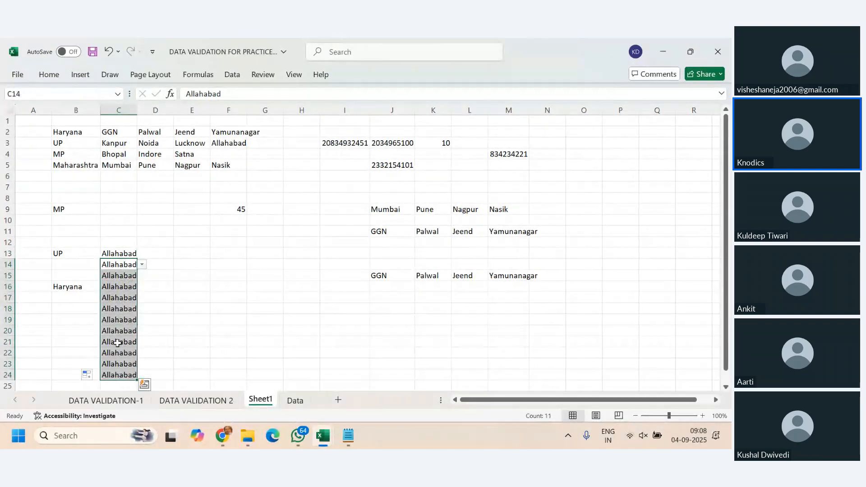
key("Delete")
- Choose Jeend from the city list in C16
left_click(129, 286)
left_click(142, 287)
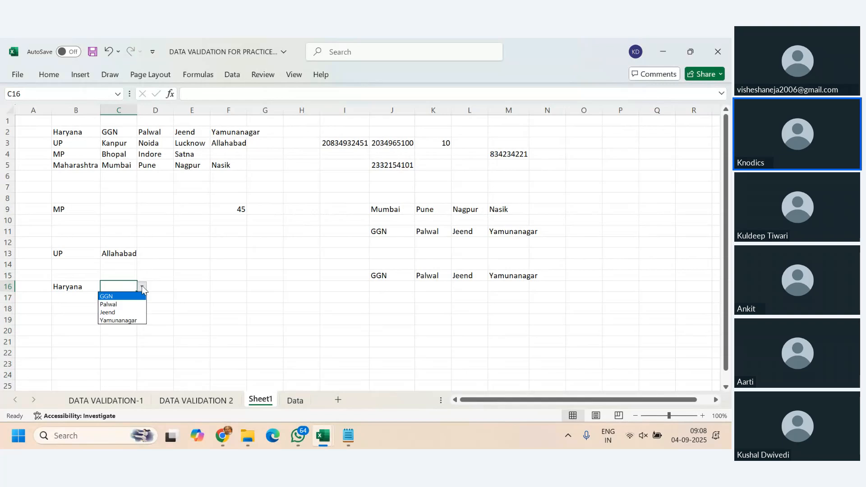
left_click(111, 312)
- Choose MP as the state in B19 and Bhopal as its city in C19
left_click(75, 320)
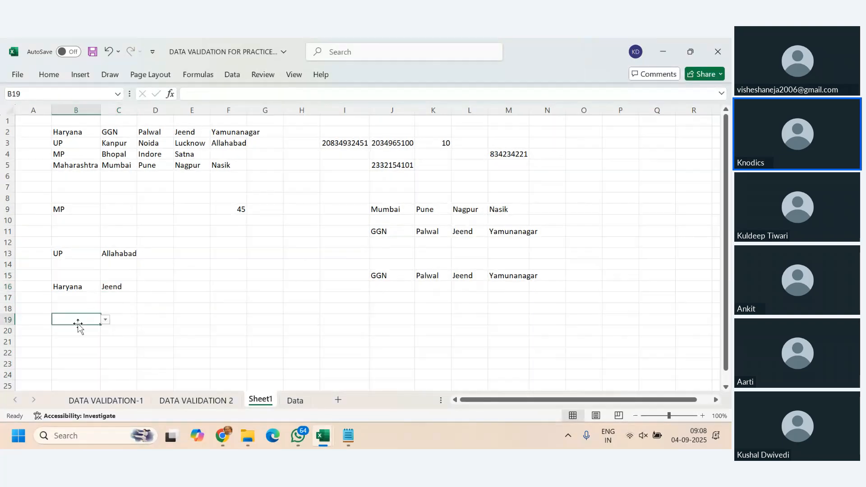
left_click(105, 320)
left_click(80, 346)
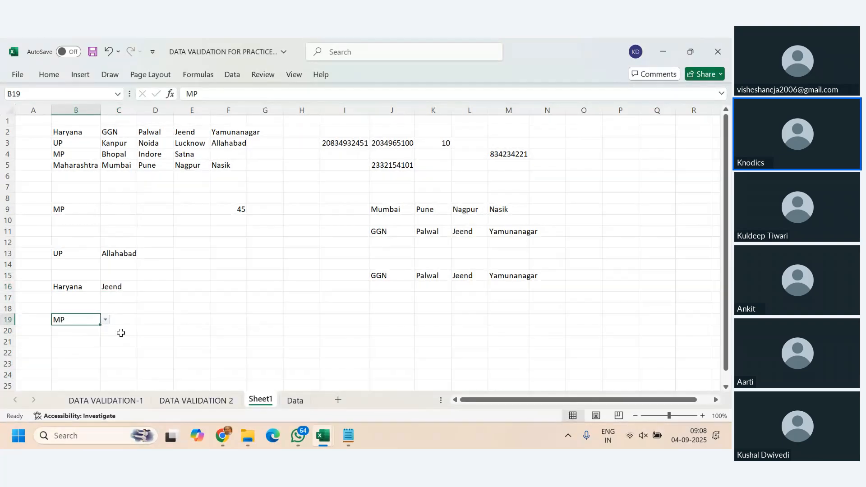
left_click(121, 319)
left_click(142, 320)
left_click(110, 329)
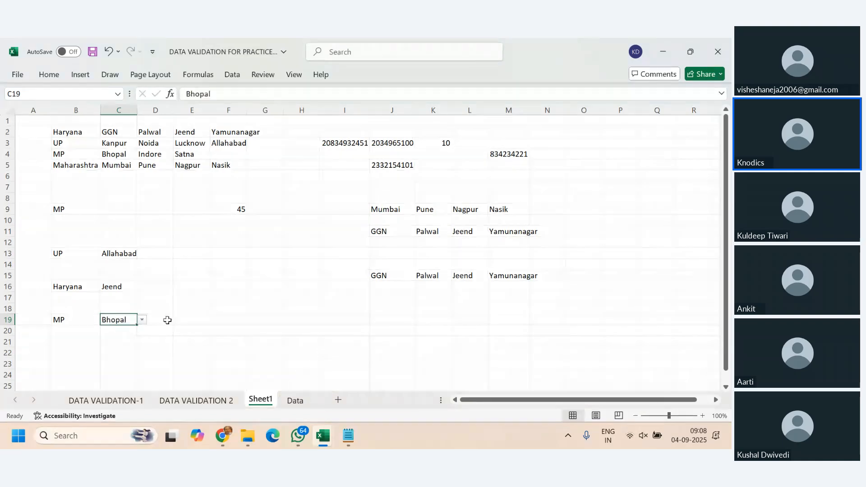
left_click(338, 316)
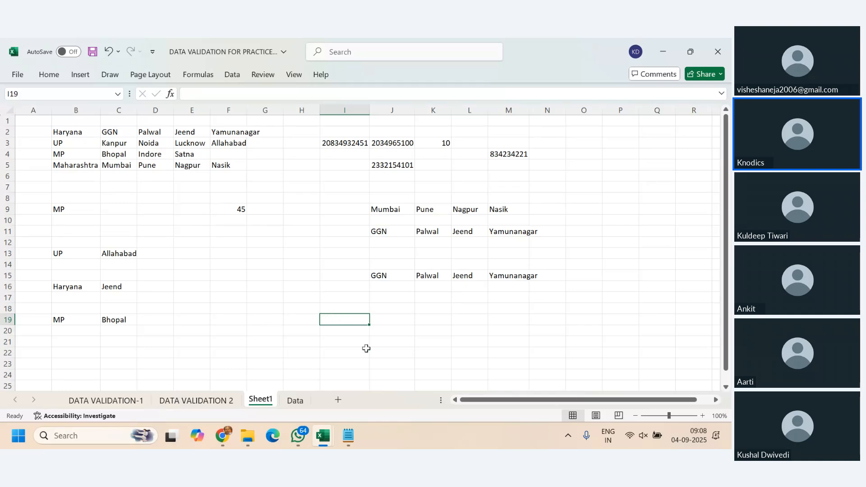
- Look through the workbook's other sheets, open the Data sheet, and examine the game name headers in row 1
left_click(188, 399)
left_click(103, 402)
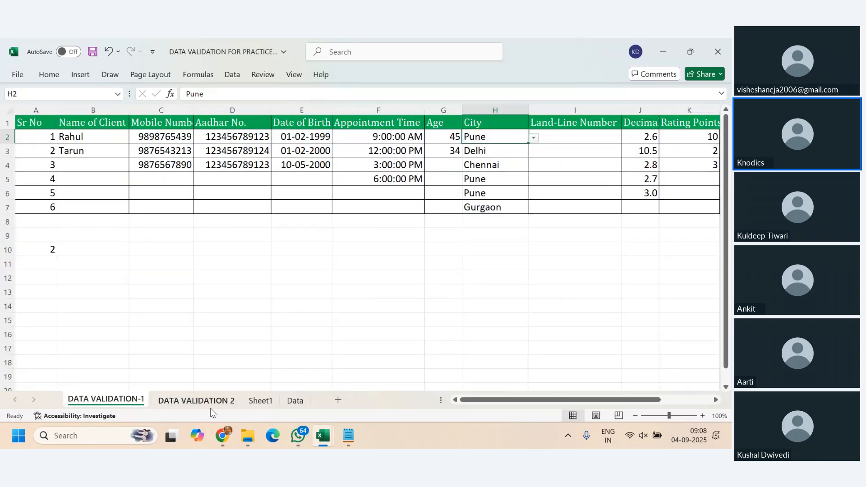
left_click(192, 399)
left_click(273, 402)
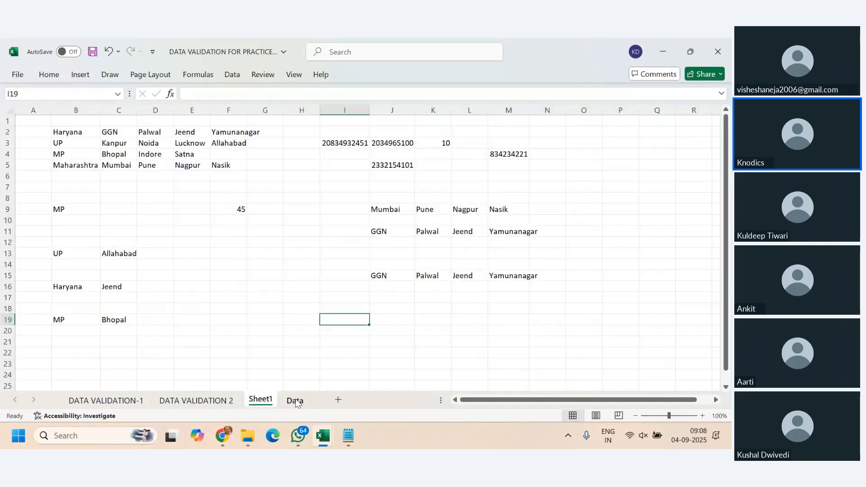
left_click(296, 401)
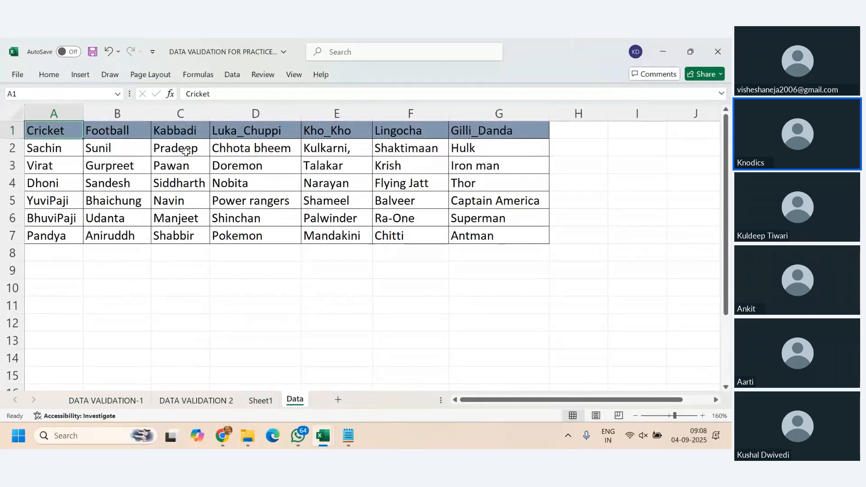
left_click(142, 128)
left_click(162, 132)
left_click(241, 132)
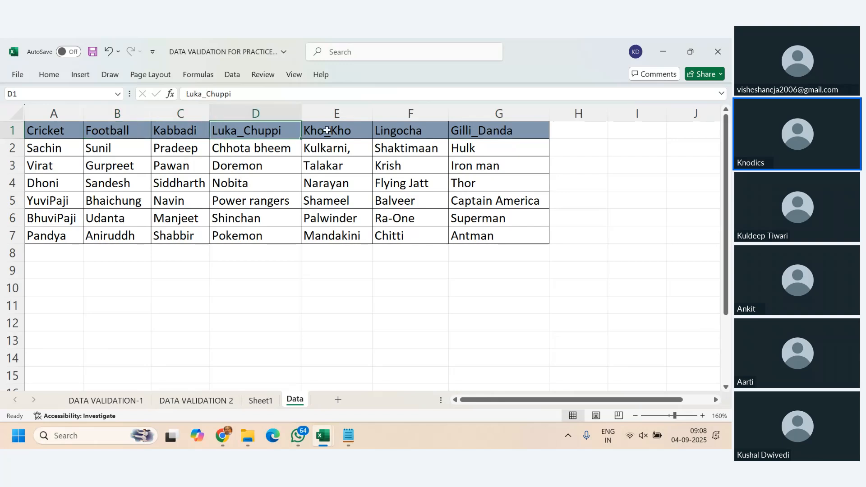
left_click(325, 130)
left_click(408, 134)
left_click(485, 131)
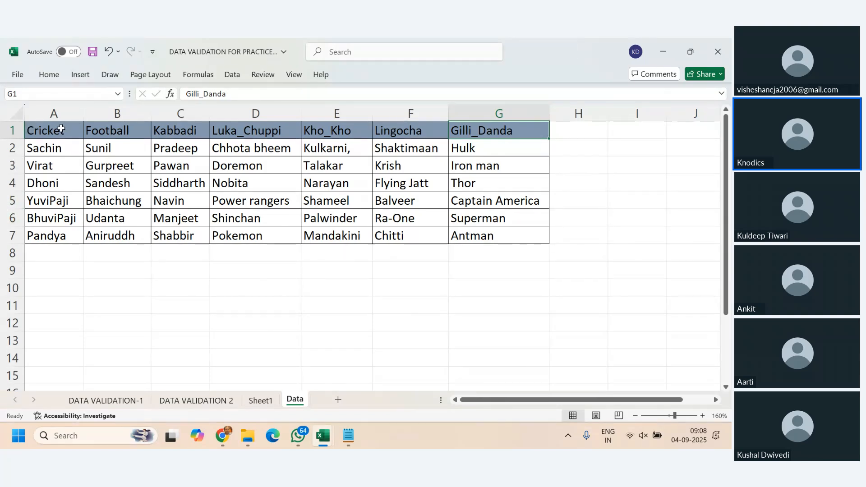
- Examine the player lists under the game headers on the Data sheet, including the individual Gilli_Danda entries and the header row A1:G1
left_click(61, 131)
left_click_drag(59, 148, 54, 232)
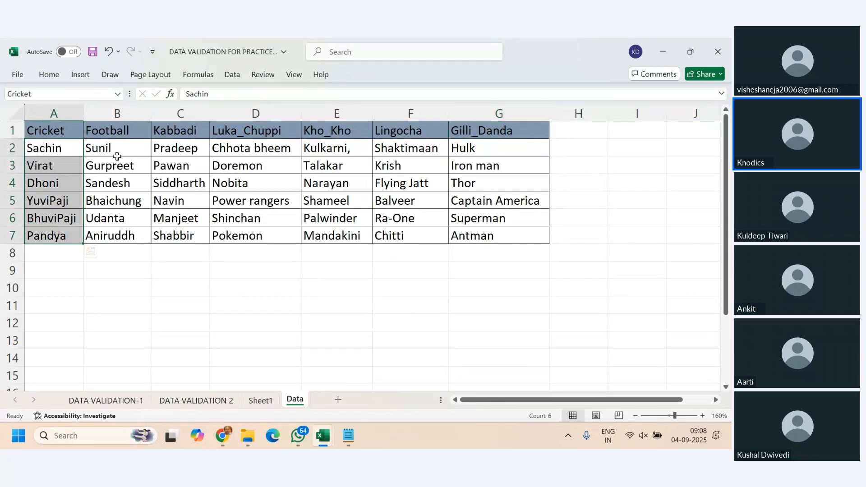
left_click_drag(120, 146, 121, 228)
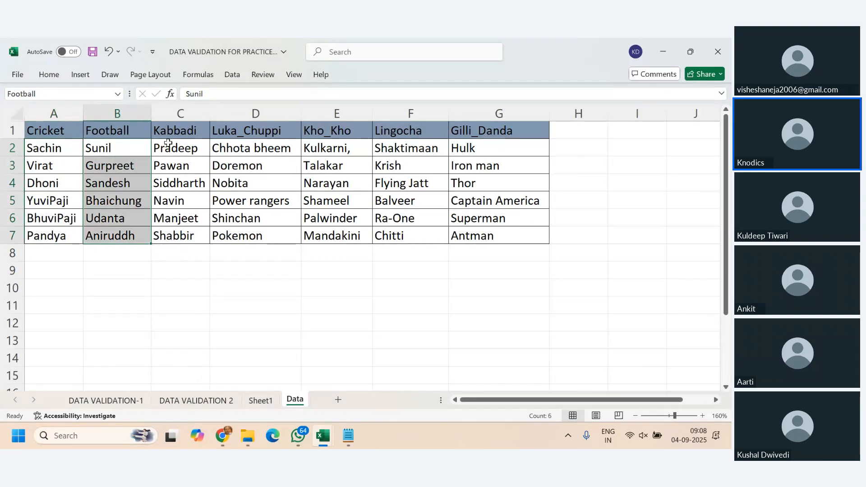
left_click_drag(192, 145, 193, 228)
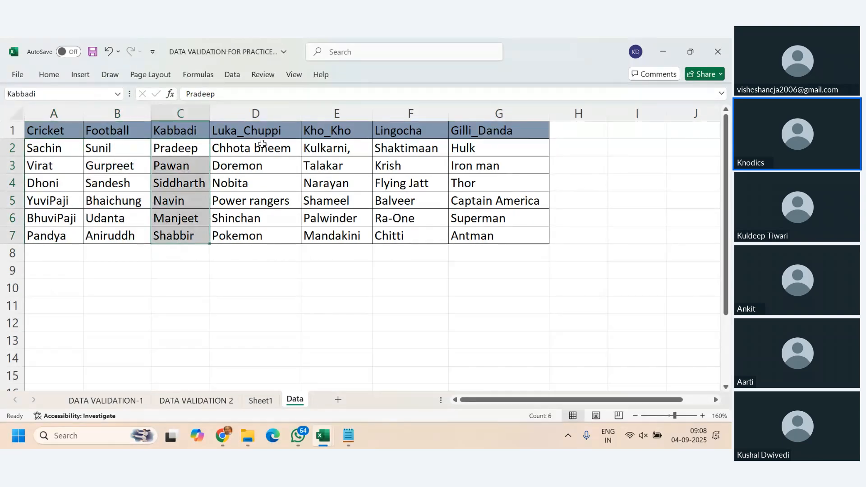
left_click_drag(262, 143, 253, 235)
left_click(253, 235)
left_click(476, 135)
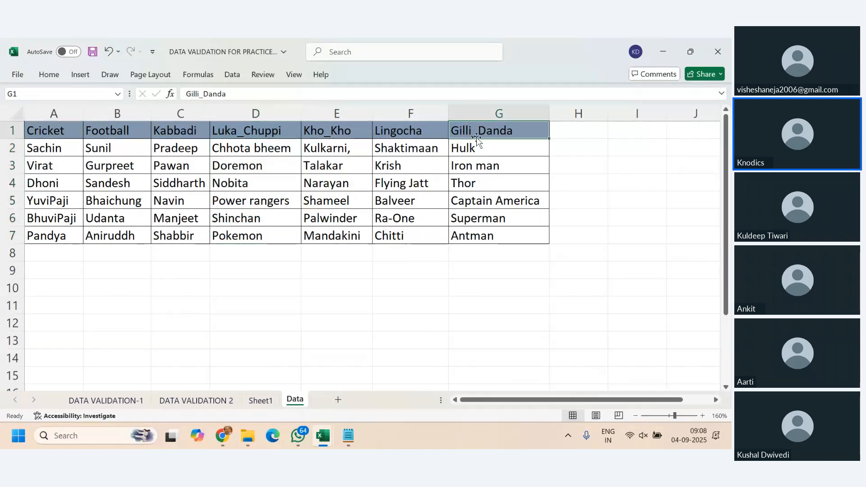
left_click(474, 149)
left_click(477, 166)
left_click(480, 184)
left_click(488, 204)
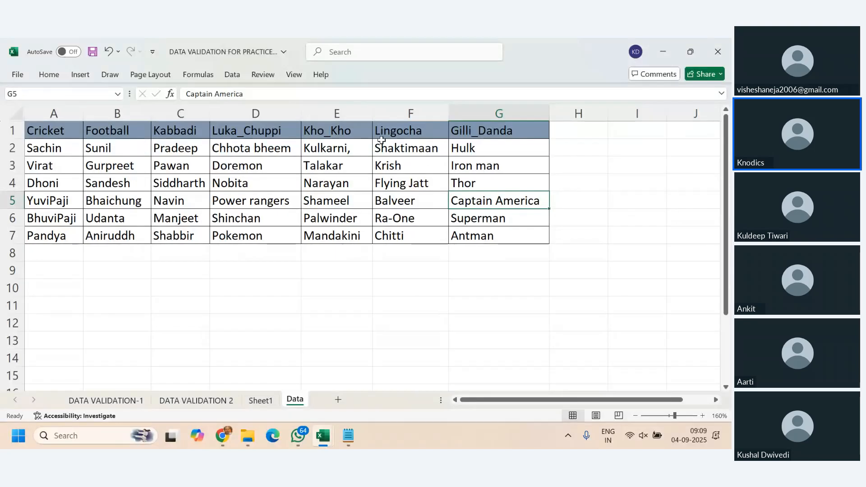
left_click_drag(55, 131, 523, 131)
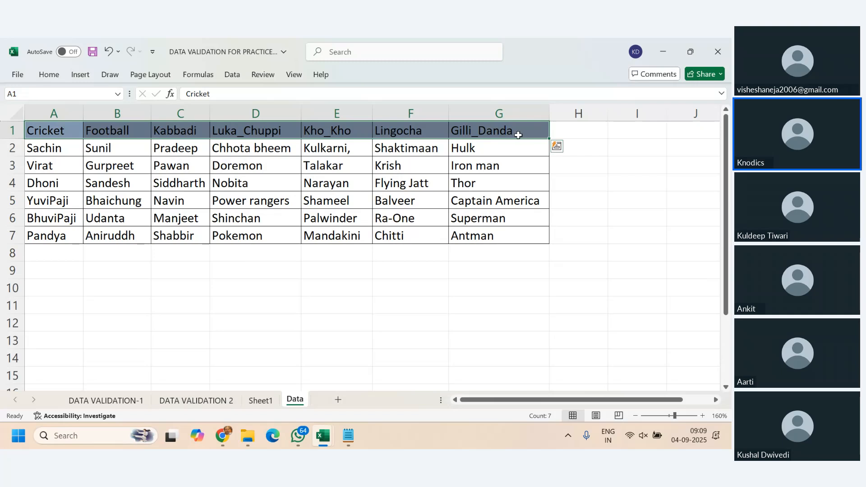
- On the DATA VALIDATION 2 sheet, choose Luka_Chuppi as the game in B2
left_click(196, 400)
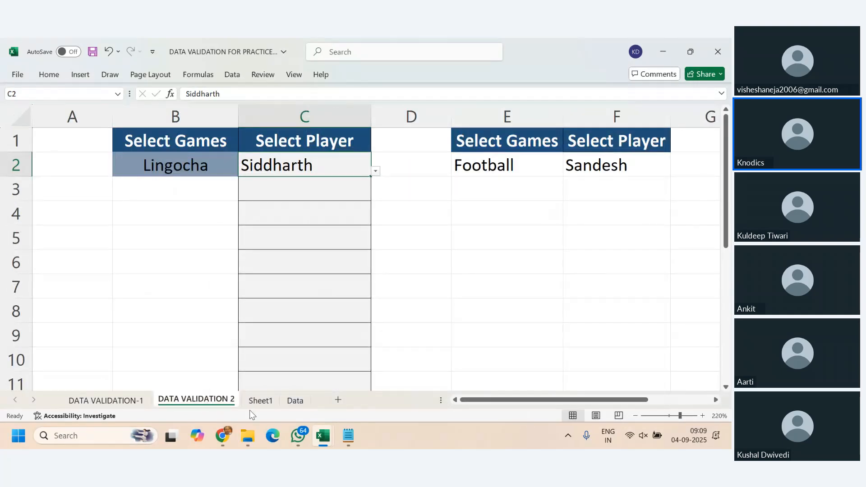
left_click(183, 163)
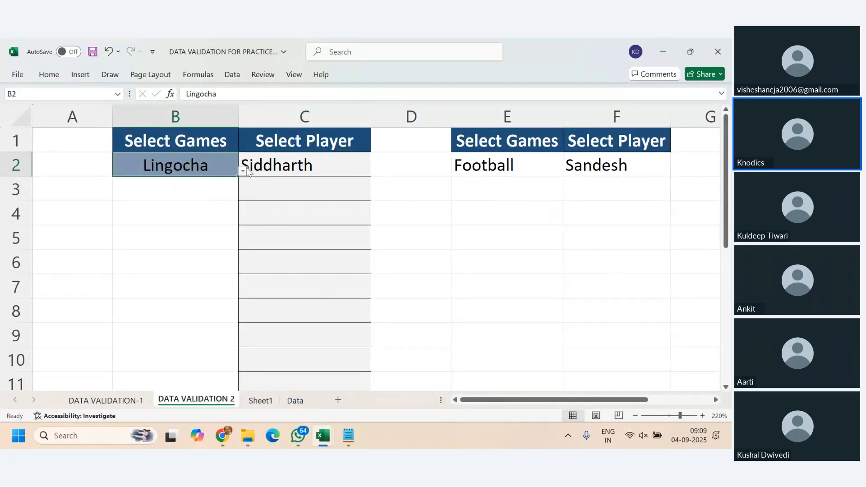
left_click(307, 166)
left_click(212, 166)
left_click(243, 170)
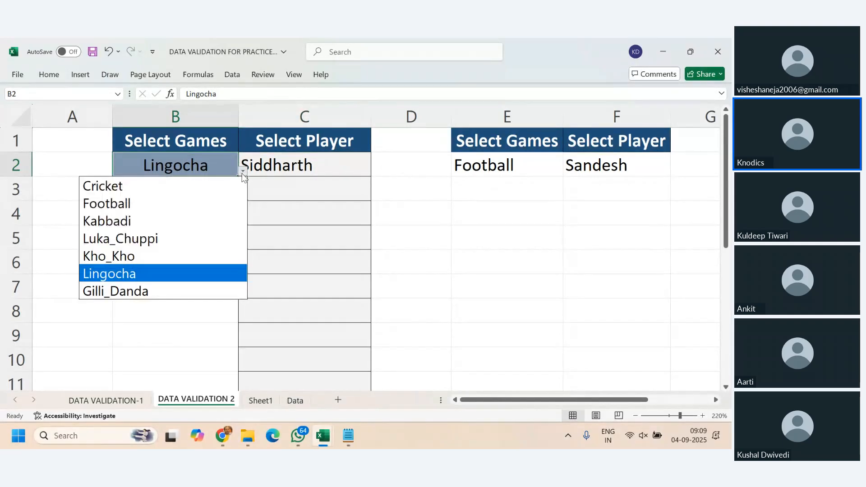
left_click(160, 236)
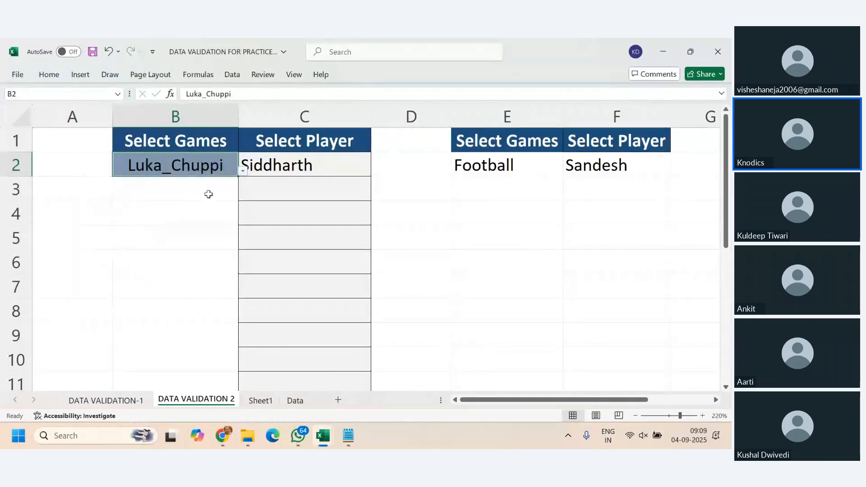
- Try the dependent player list in C2 by choosing Nobita, Shinchan and Pokemon in turn
left_click(255, 166)
left_click(377, 173)
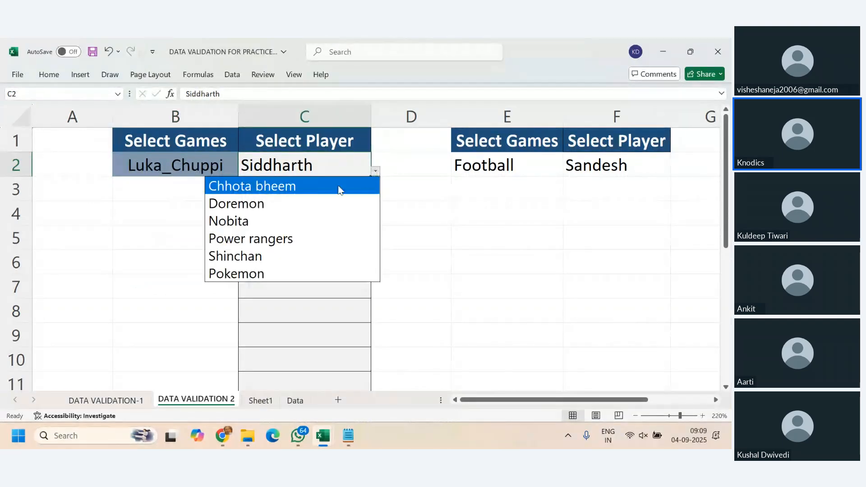
left_click(292, 221)
left_click(377, 174)
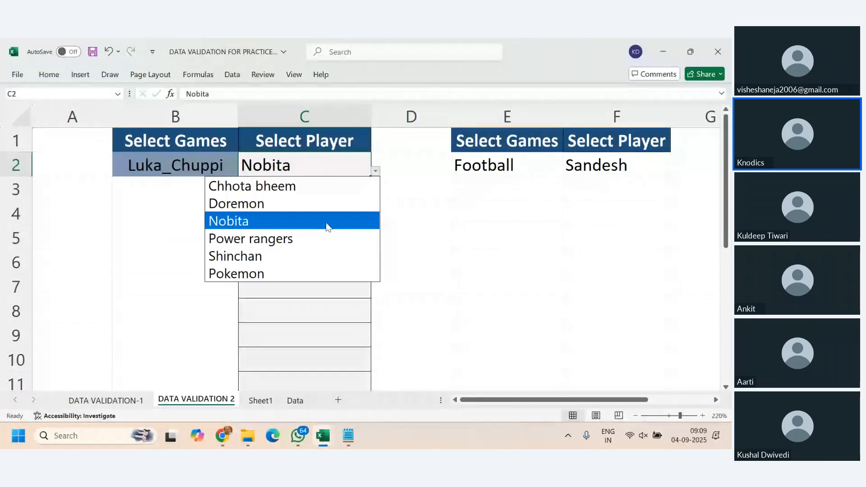
left_click(312, 255)
left_click(377, 174)
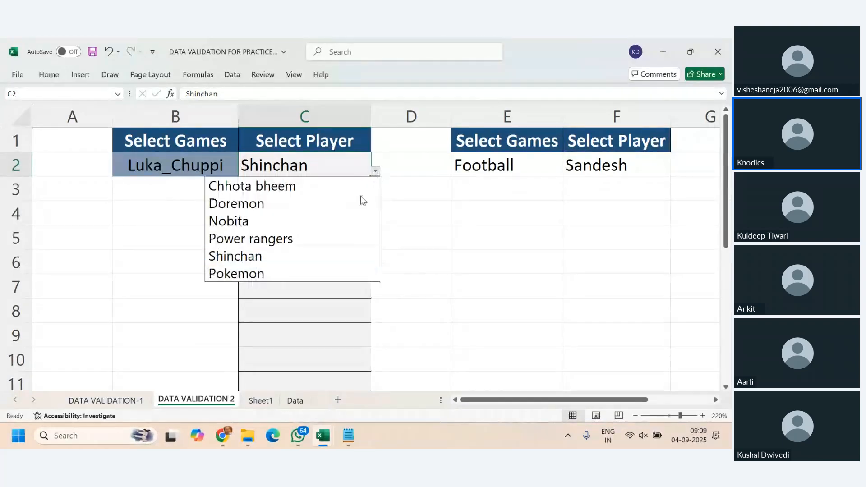
left_click(324, 270)
- Examine the game choices offered in B2 and browse the workbook's defined names in the Paste Name dialog
left_click(481, 192)
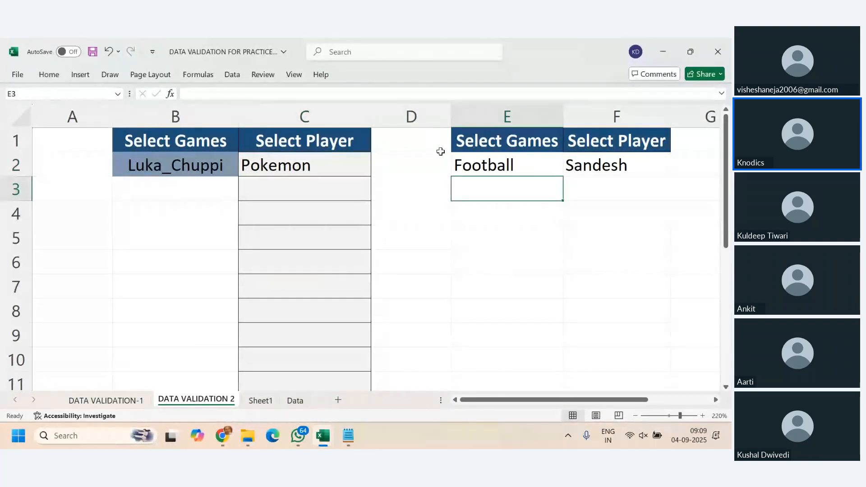
left_click(477, 166)
left_click(194, 167)
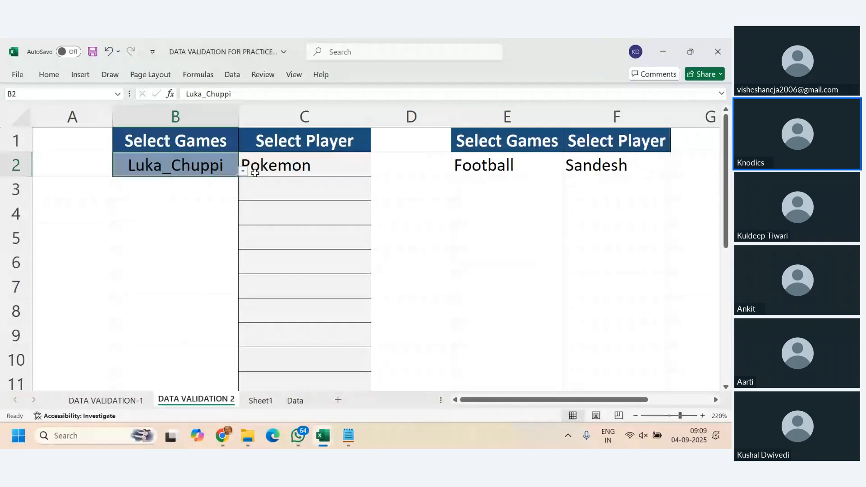
left_click(242, 171)
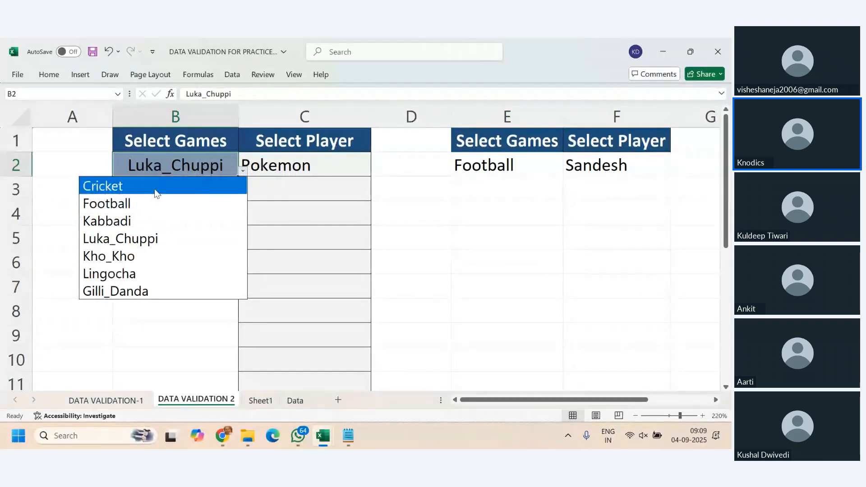
key("Escape")
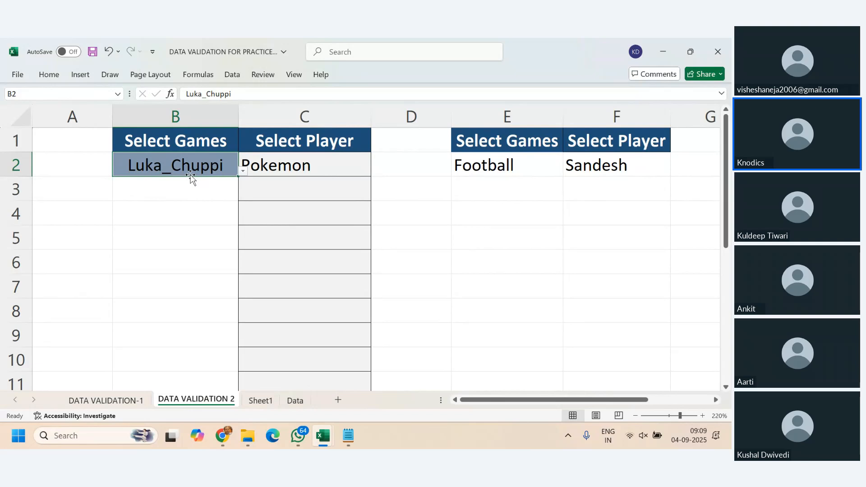
key("F3")
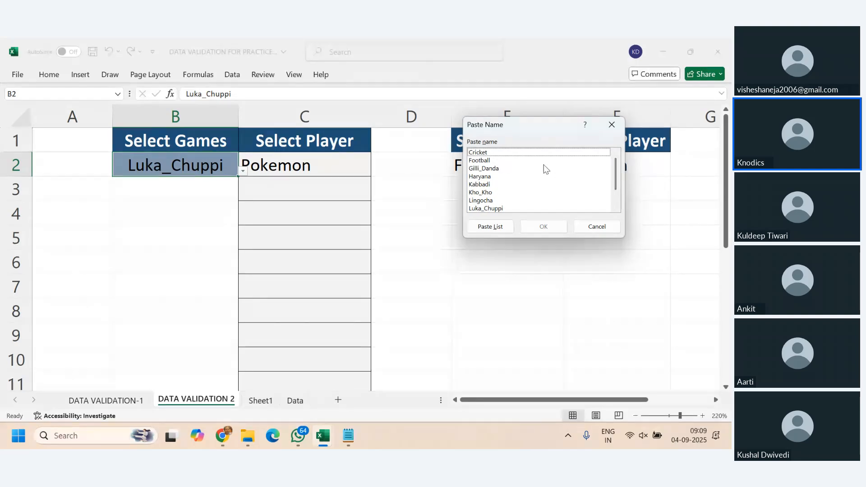
scroll(538, 185, "down", 1)
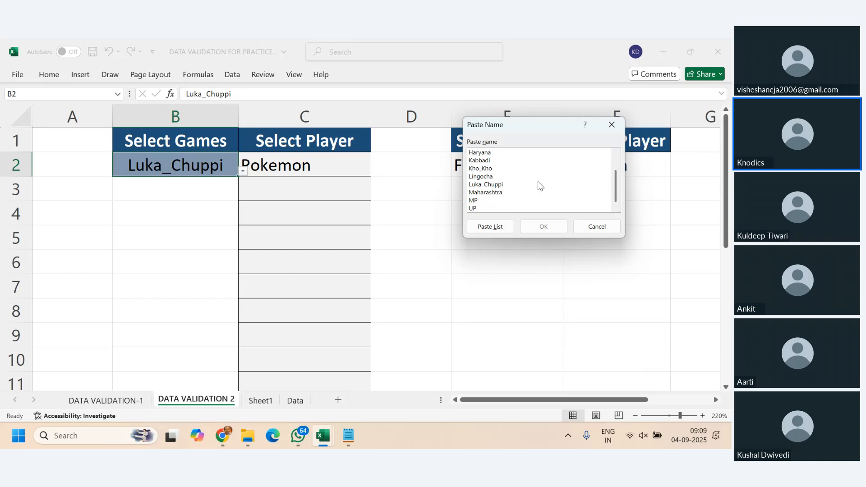
scroll(539, 185, "up", 1)
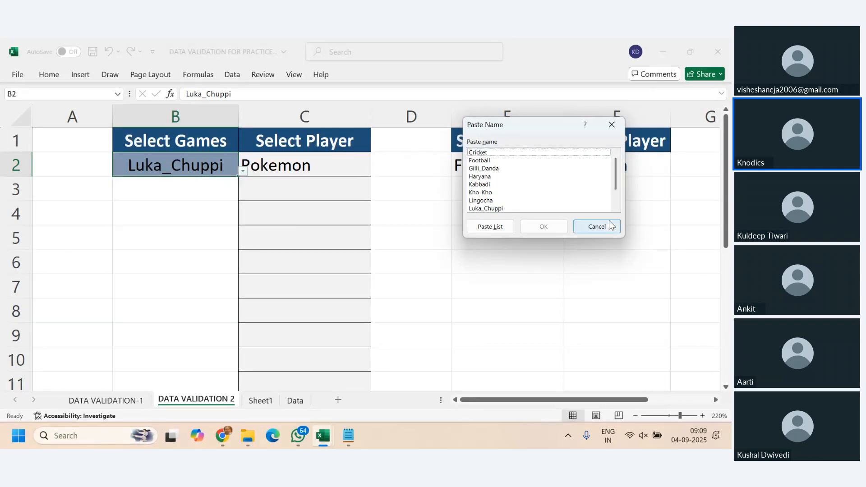
left_click(597, 227)
left_click(309, 251)
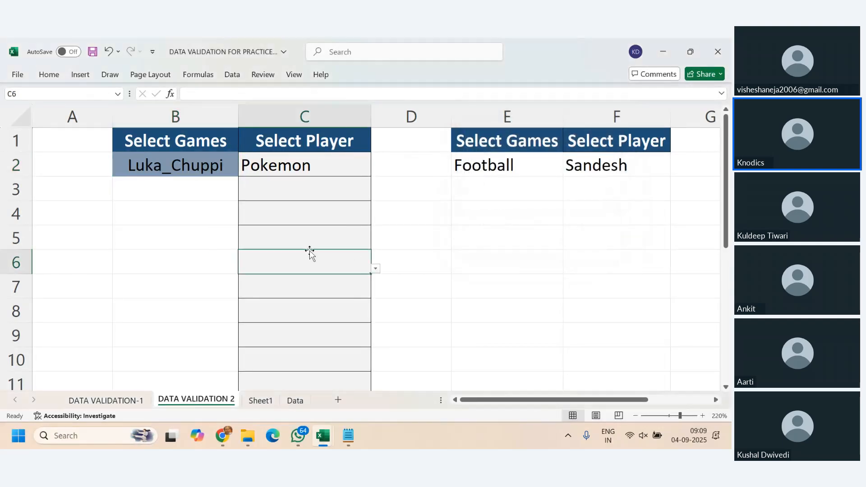
- Choose Cricket as the game in B2 and Virat as its player in C2
left_click(231, 171)
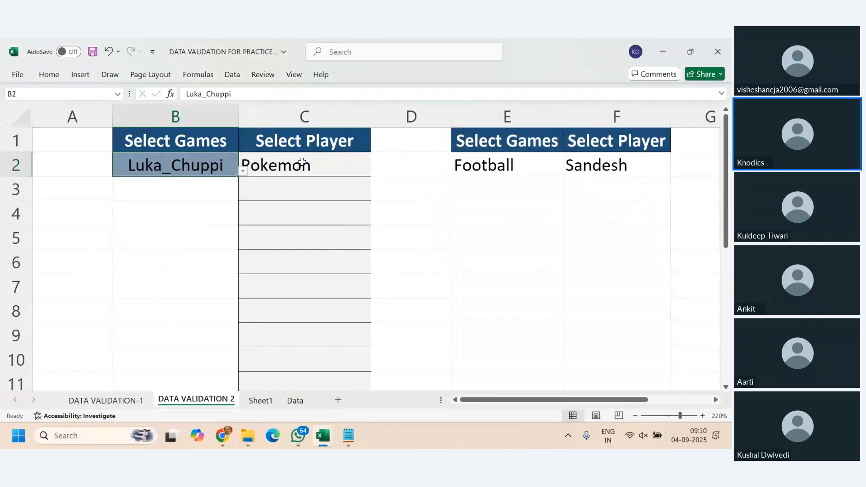
left_click(244, 173)
left_click(174, 186)
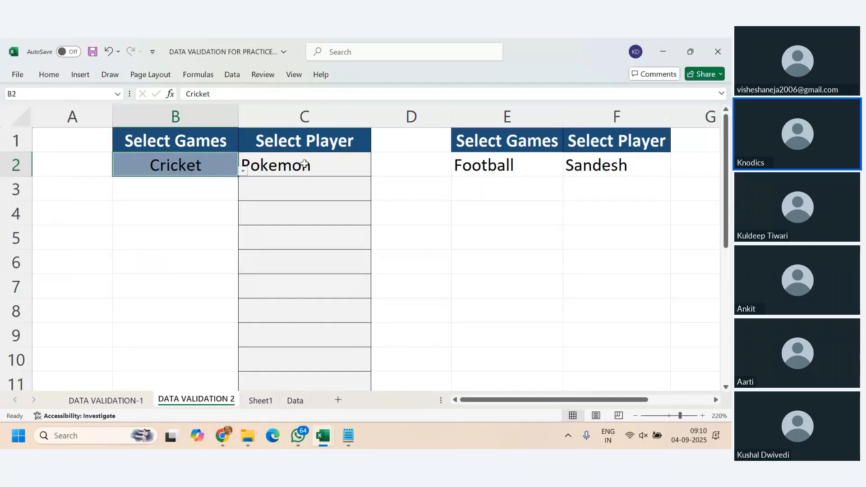
left_click(304, 164)
left_click(383, 170)
left_click(366, 168)
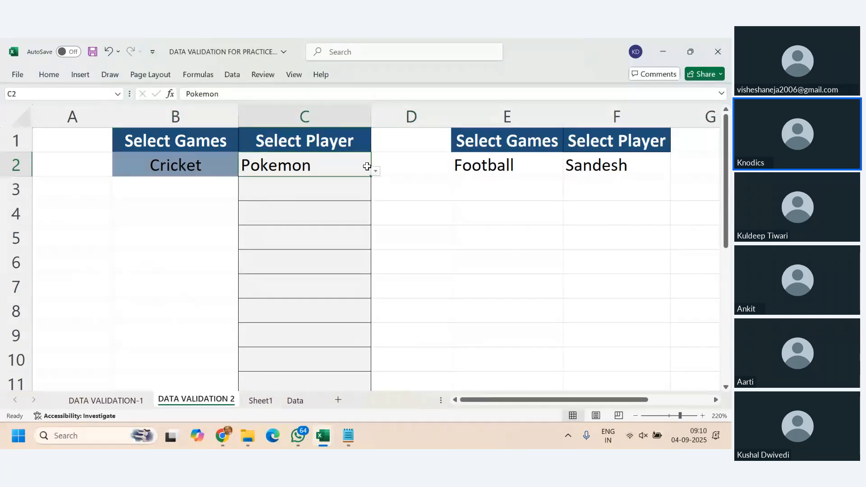
left_click(374, 171)
left_click(340, 201)
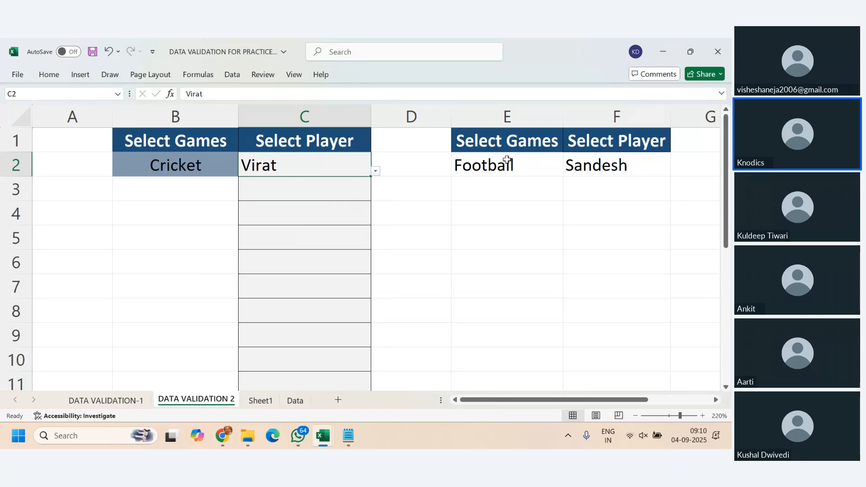
- On the DATA VALIDATION-1 sheet, choose Gurgaon as the city in H2 and Nashik as the city in H3
scroll(517, 375, "right", 3)
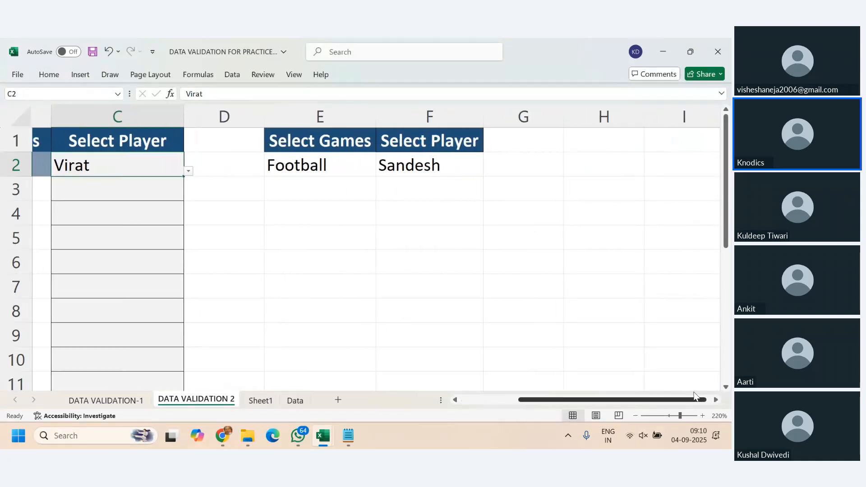
scroll(523, 366, "left", 3)
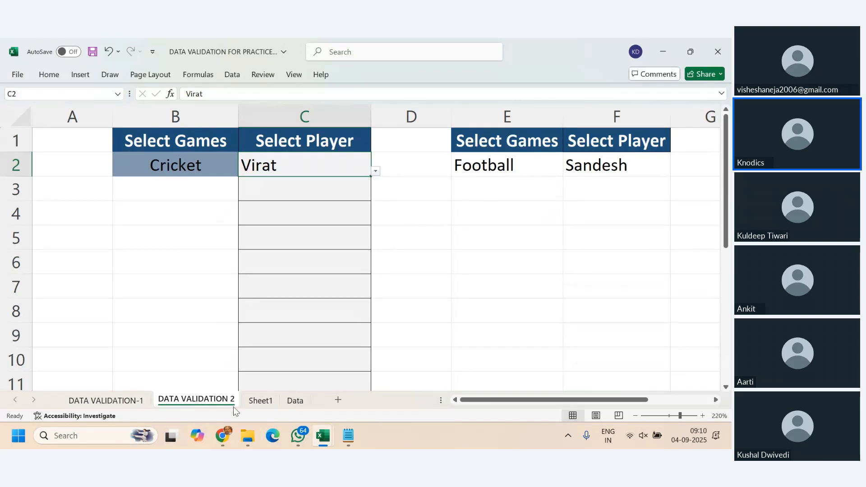
left_click(106, 400)
left_click(417, 348)
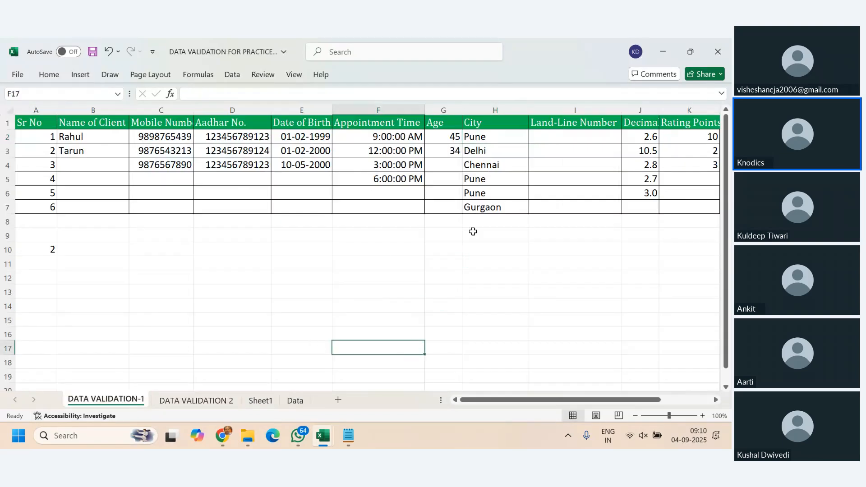
left_click(494, 136)
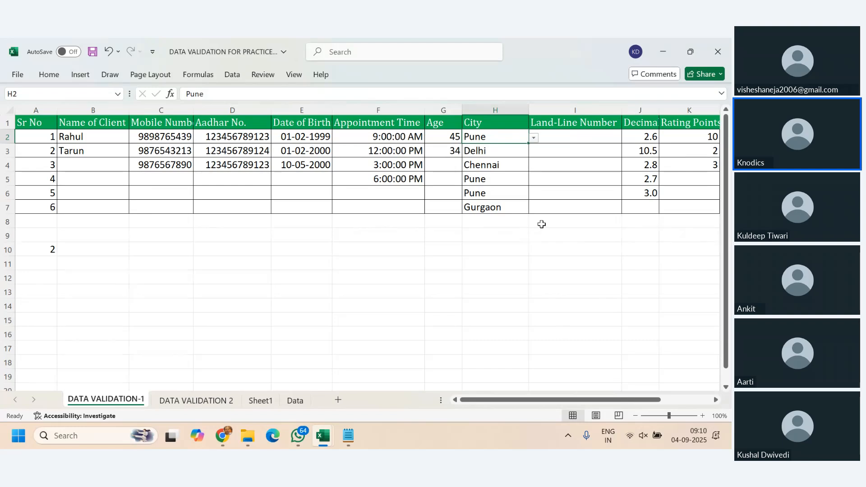
left_click(534, 139)
left_click(495, 177)
left_click(515, 151)
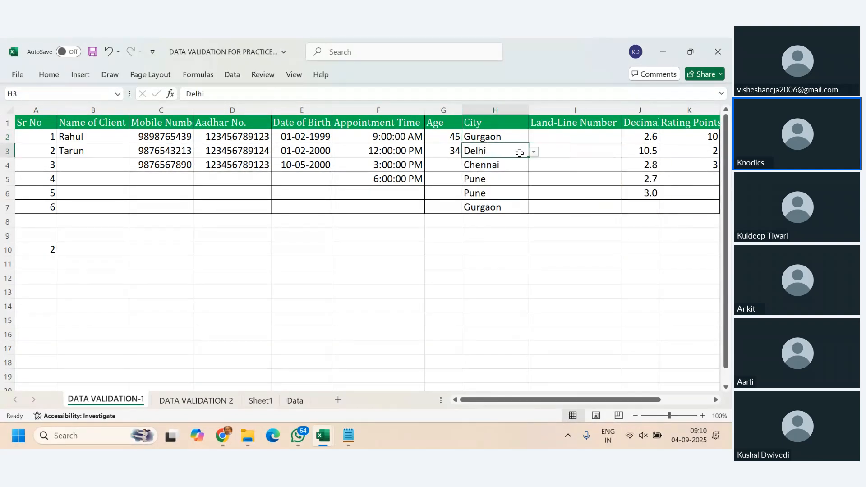
left_click(533, 153)
left_click(473, 194)
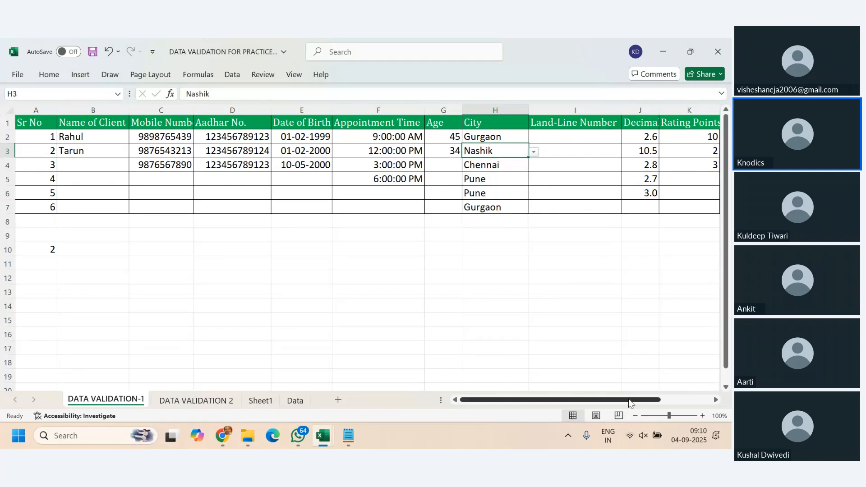
- Examine the City List in O2:O11 as the source of the City column's drop-down in H2
left_click_drag(560, 399, 610, 399)
left_click_drag(672, 137, 672, 267)
left_click(316, 138)
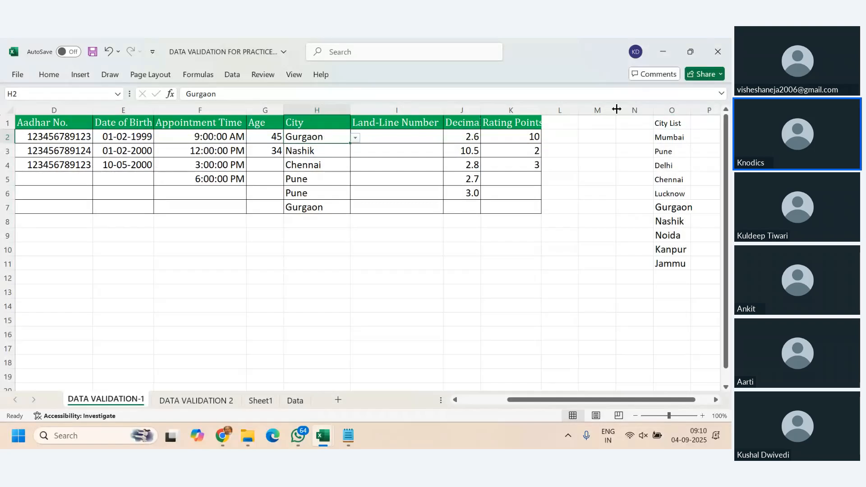
left_click(665, 140)
left_click_drag(665, 140, 672, 265)
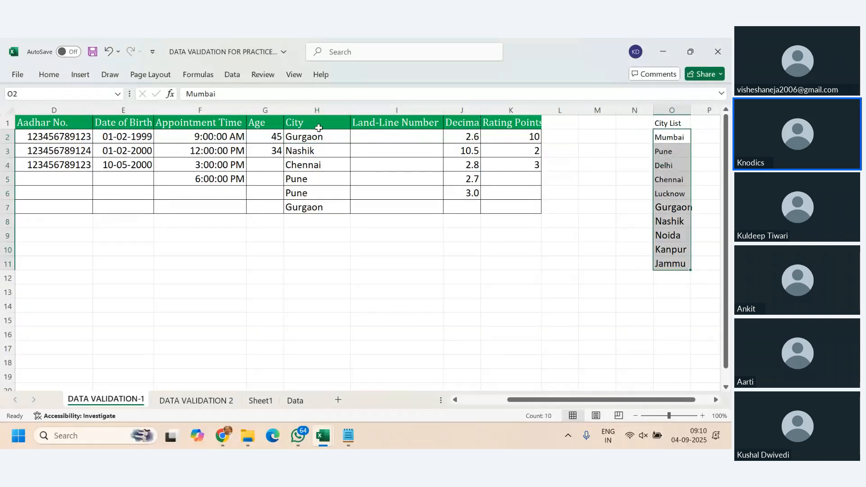
left_click(303, 136)
- Return to Sheet1 by way of DATA VALIDATION 2 and inspect the state in B13 and its dependent city in C13
left_click(196, 400)
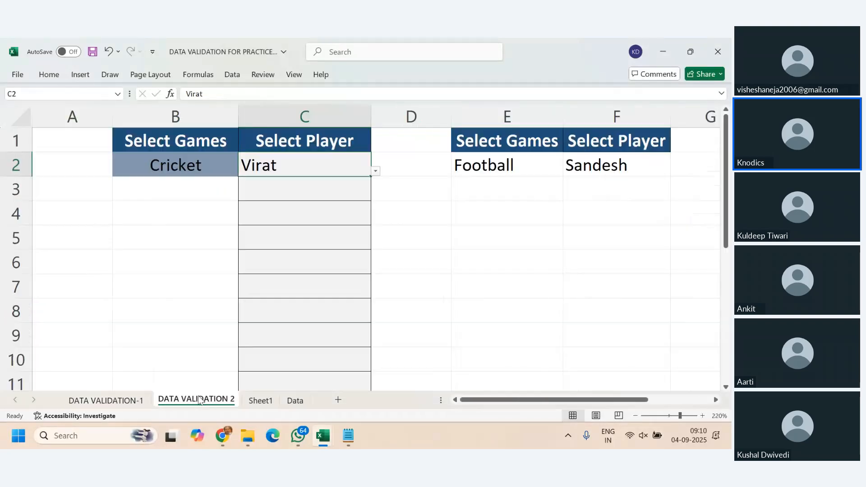
left_click(267, 404)
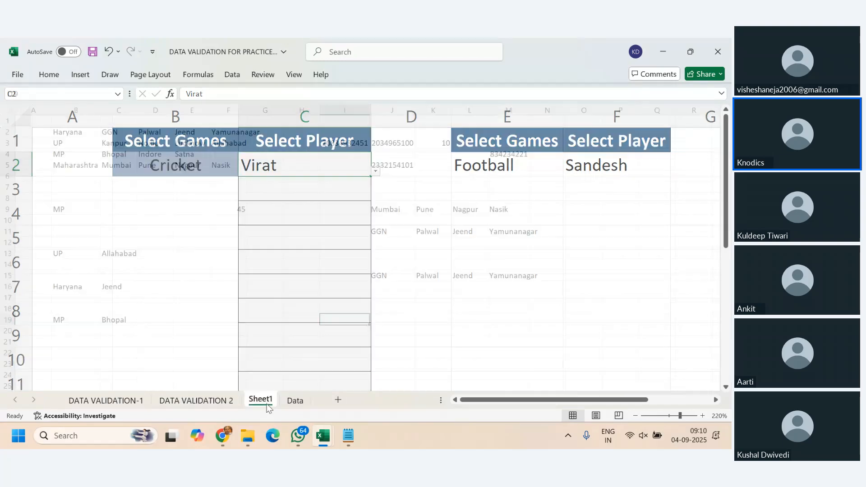
left_click(60, 258)
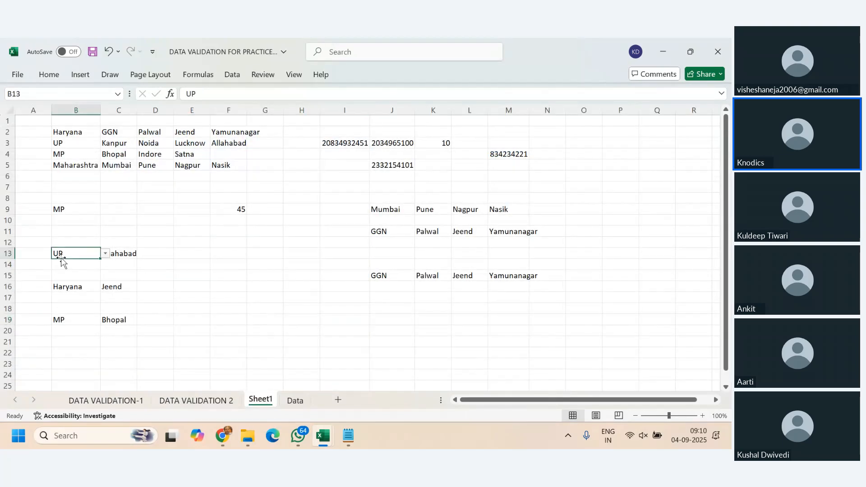
left_click(124, 254)
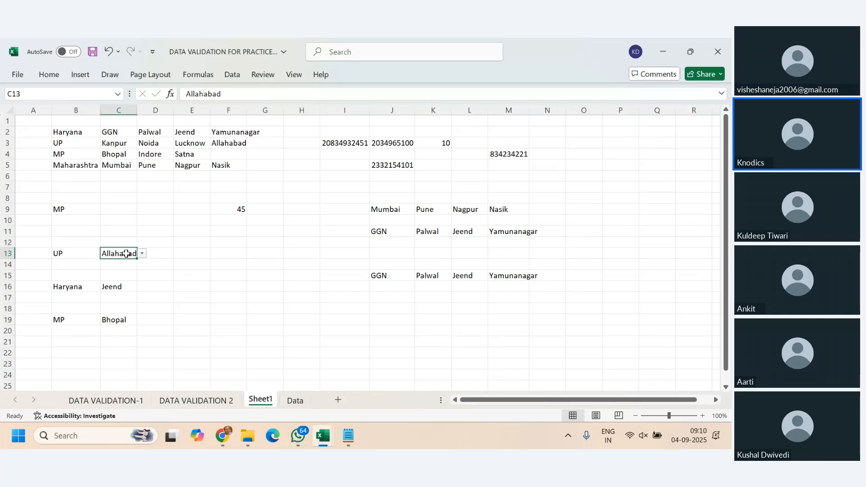